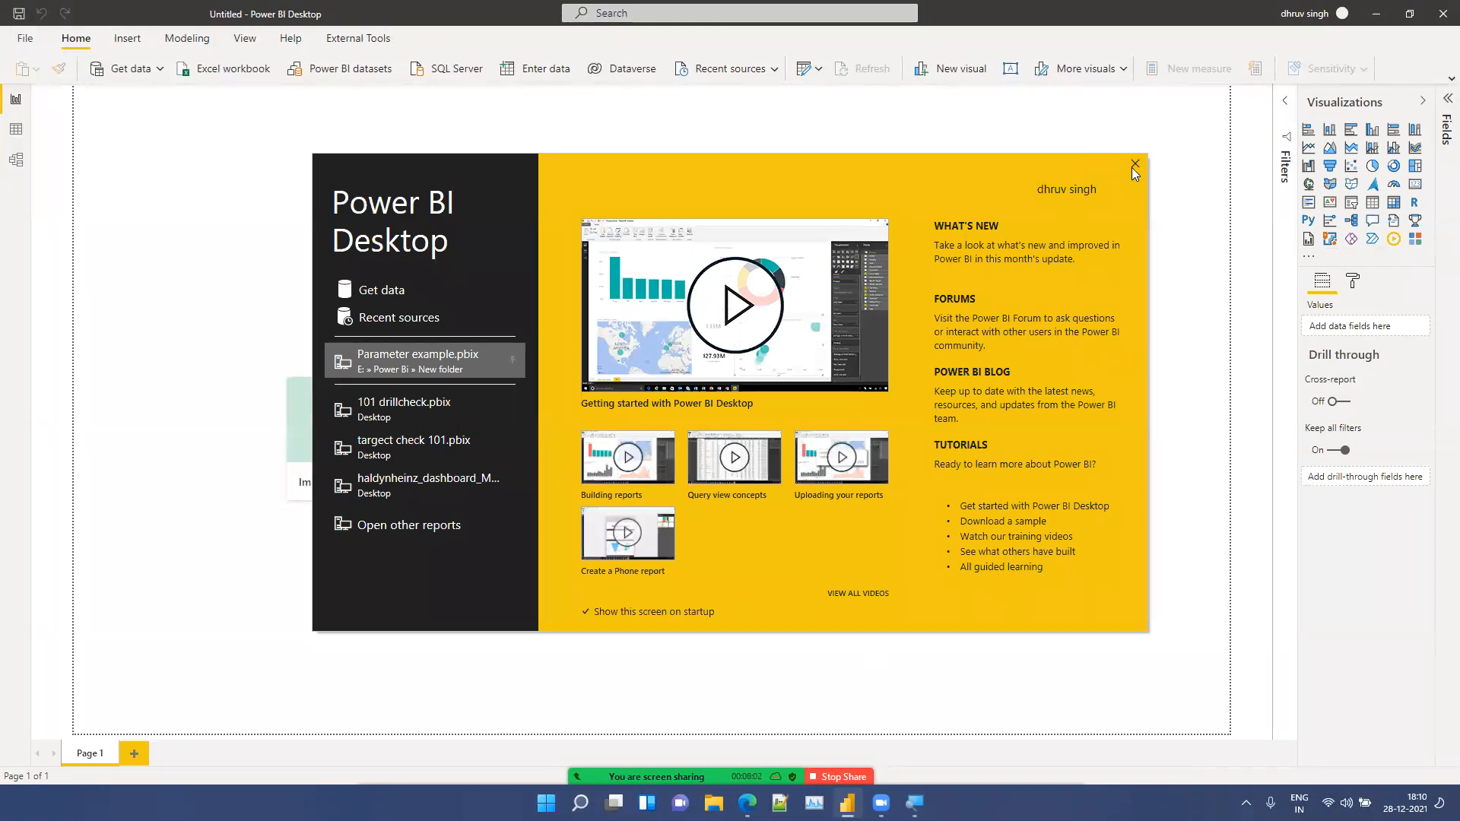
Step: Import the Orders sheet from the Sample - Superstore Excel workbook into the report
click(1134, 164)
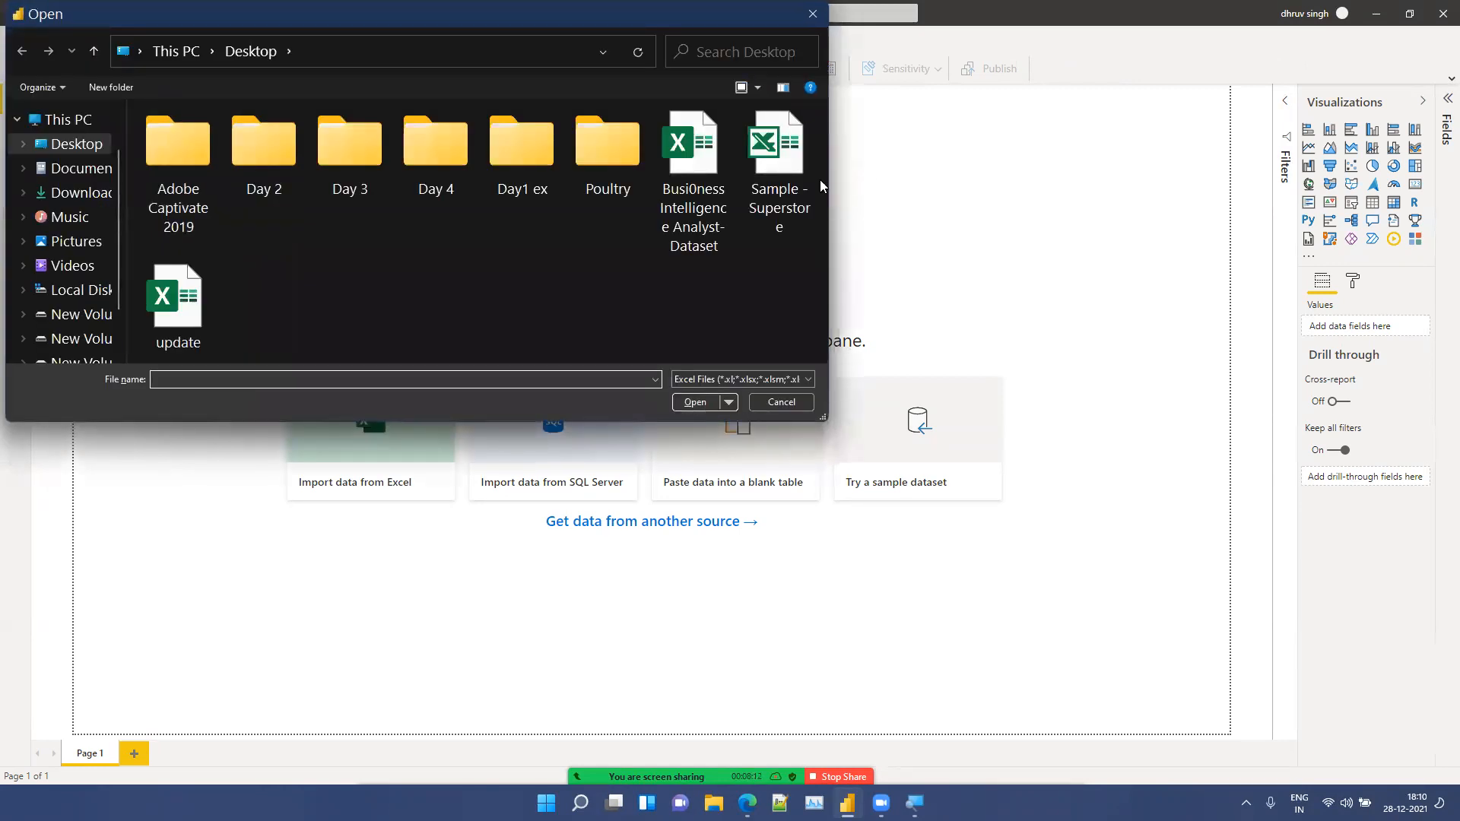
click(797, 185)
click(676, 400)
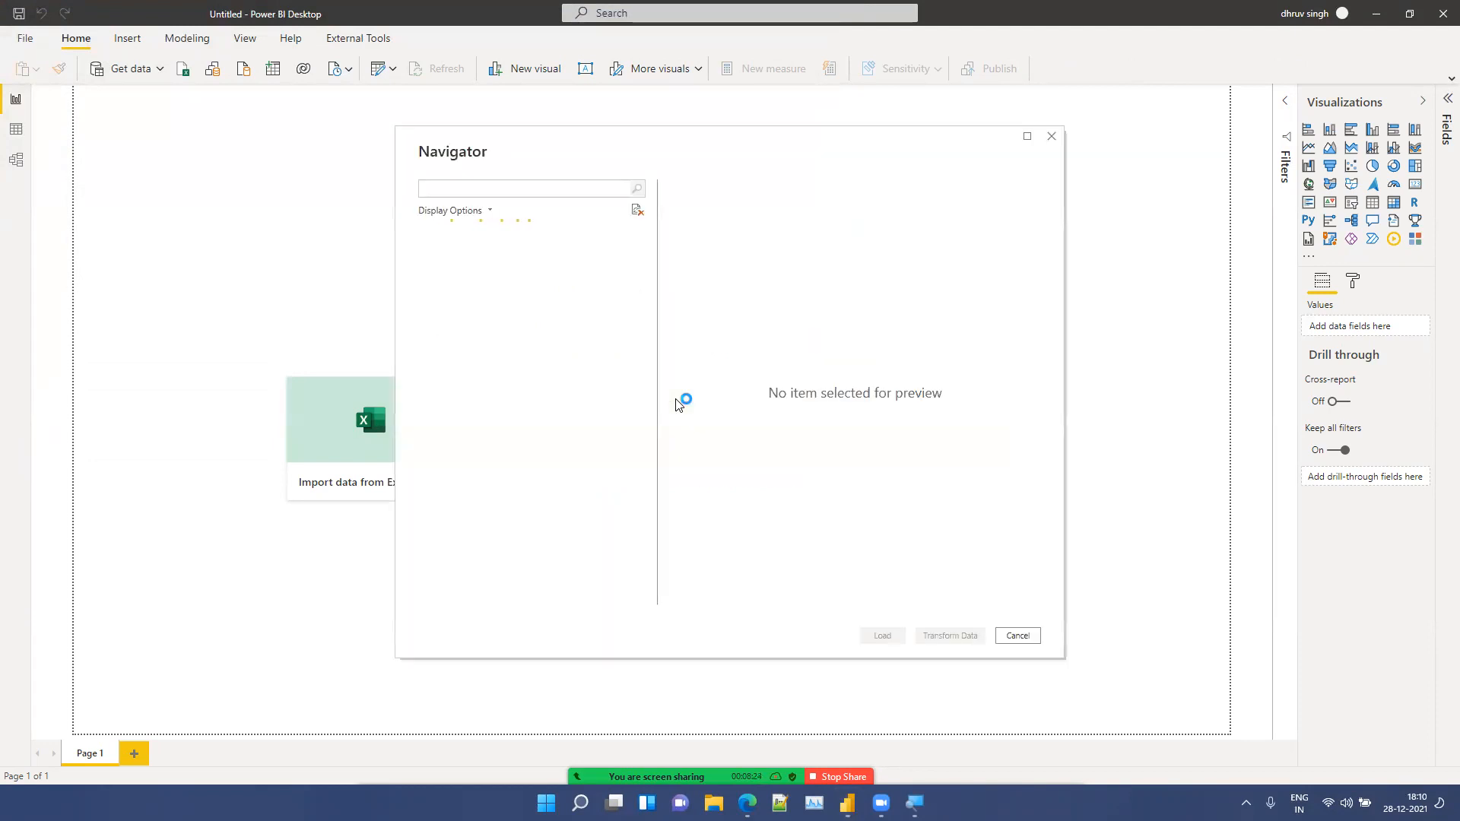
click(442, 253)
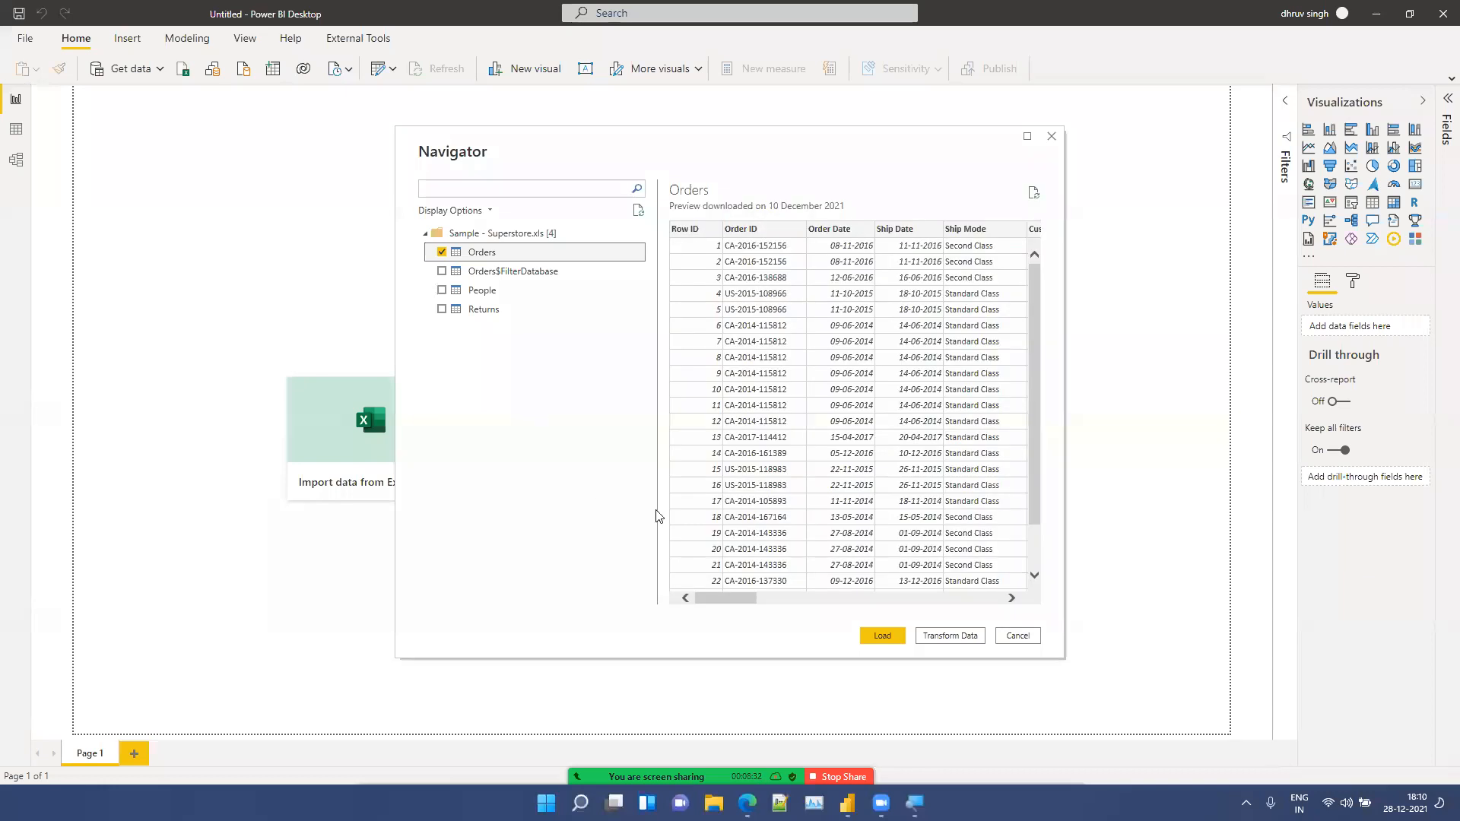
click(882, 641)
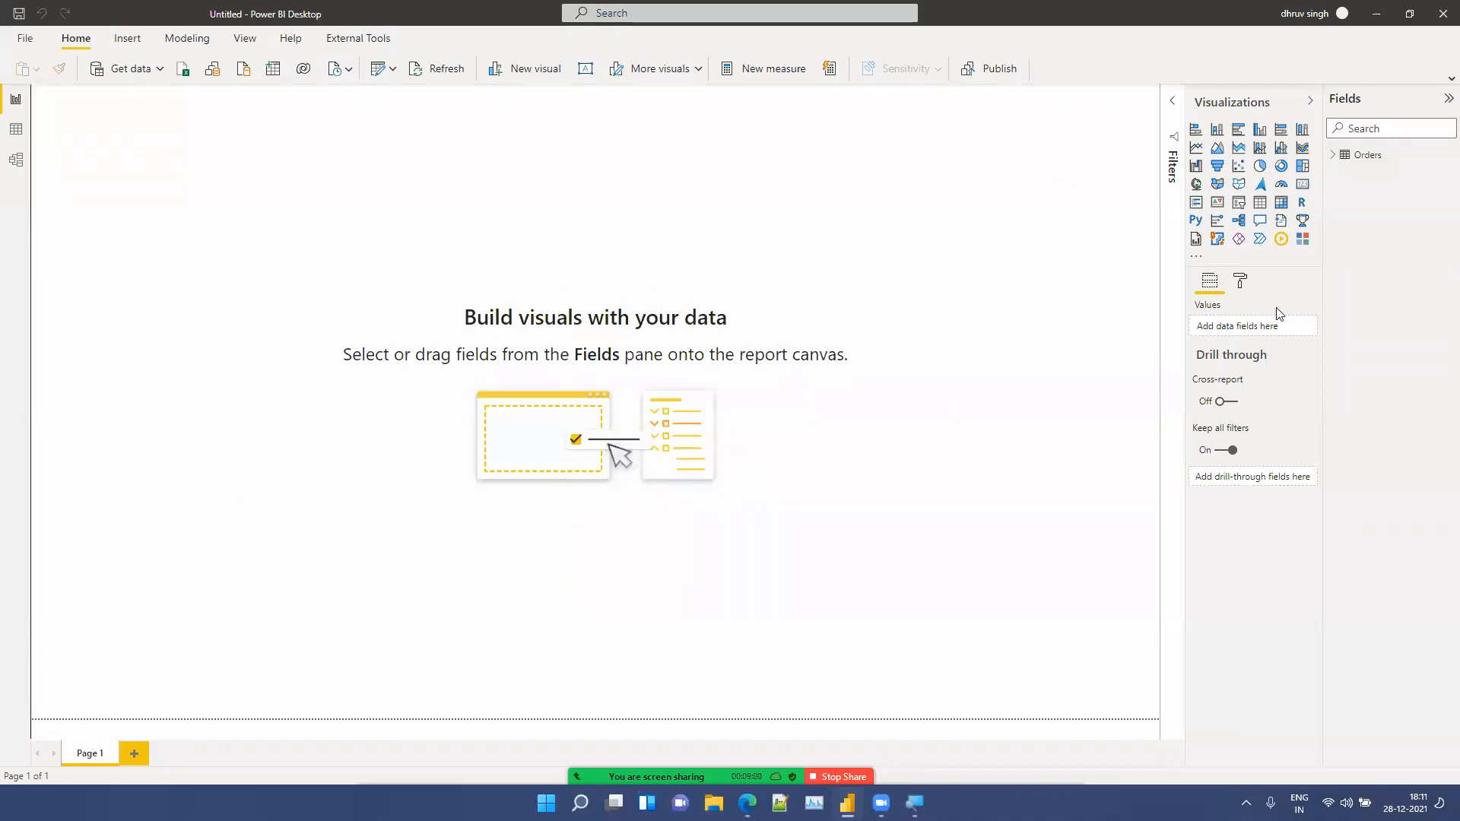
Step: Add a gauge visual and enlarge it to fill most of the report canvas
click(1283, 184)
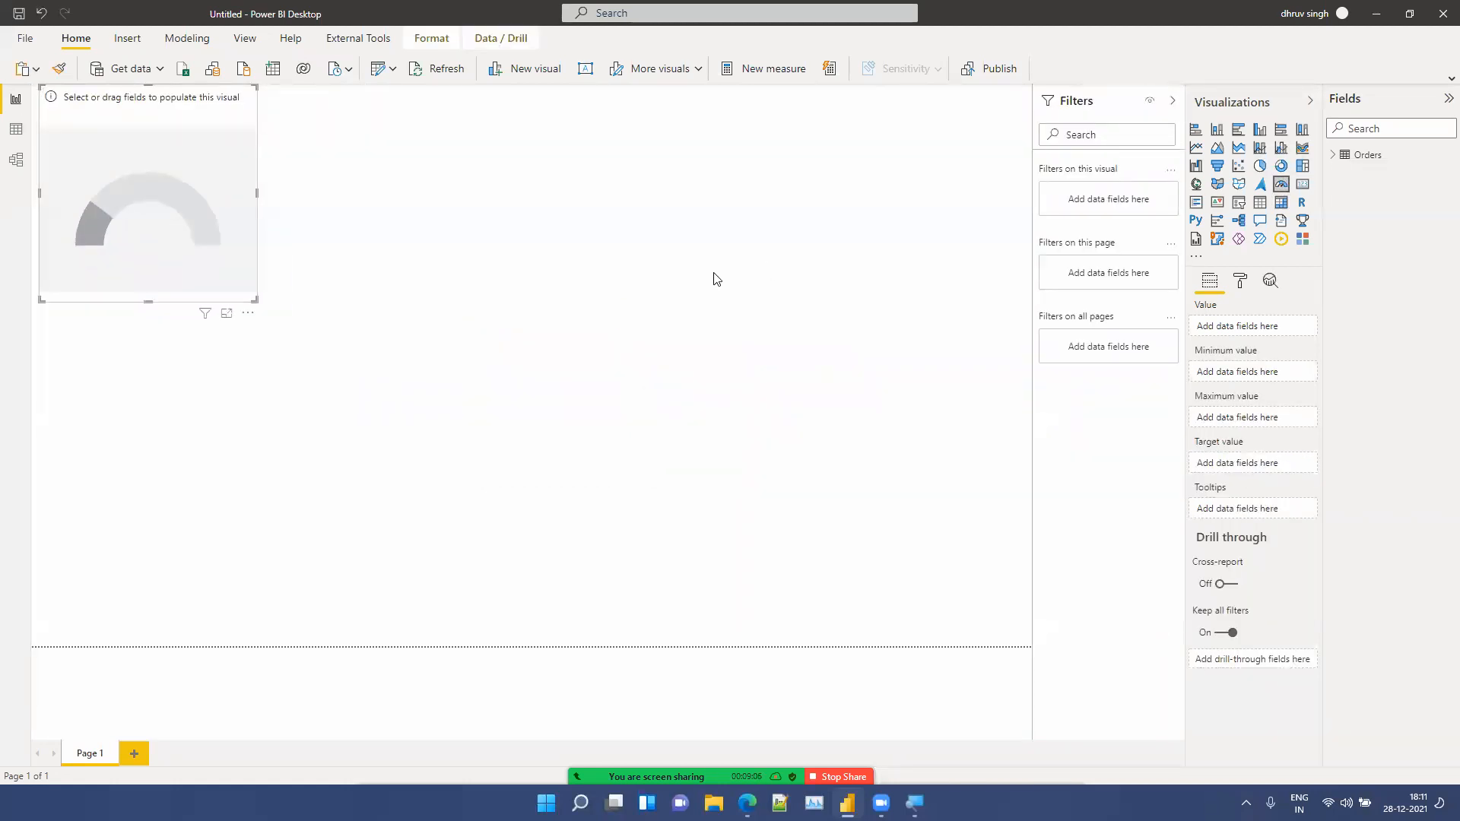
drag(255, 300, 711, 476)
drag(863, 525, 1052, 668)
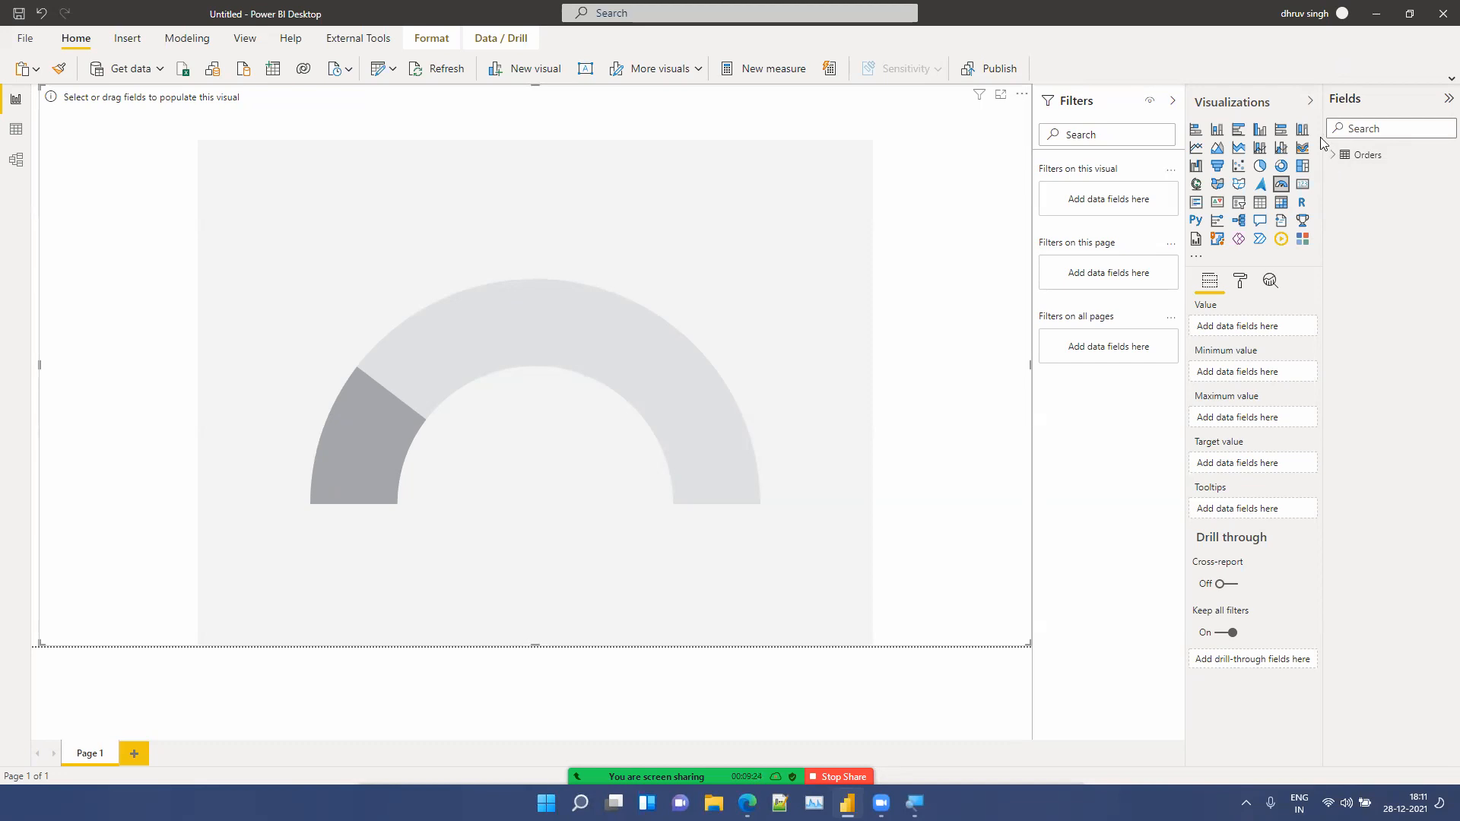
Step: Expand the Orders table and add Profit as the gauge's value
click(1334, 156)
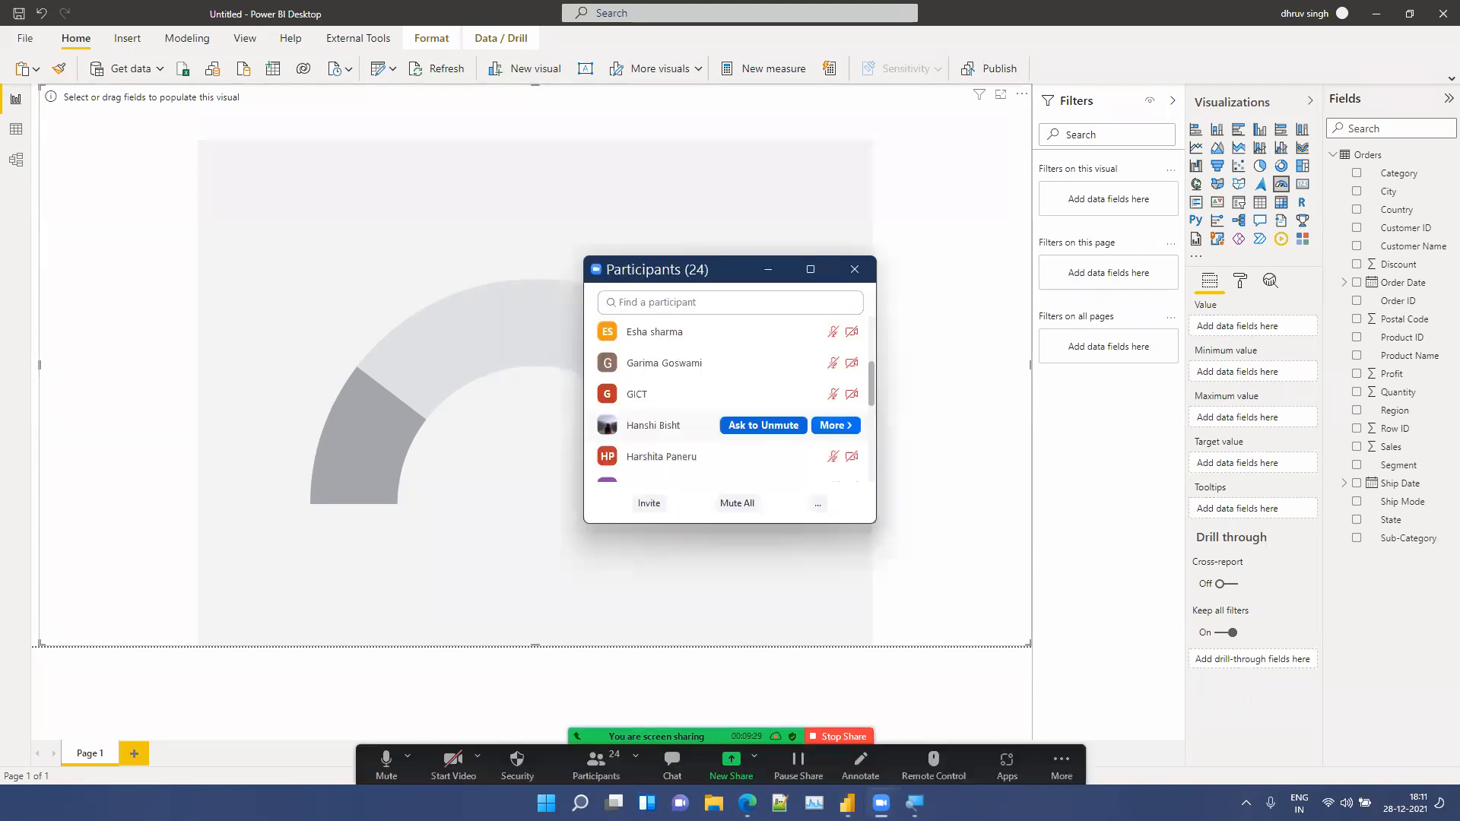
scroll(730, 393, up, 3)
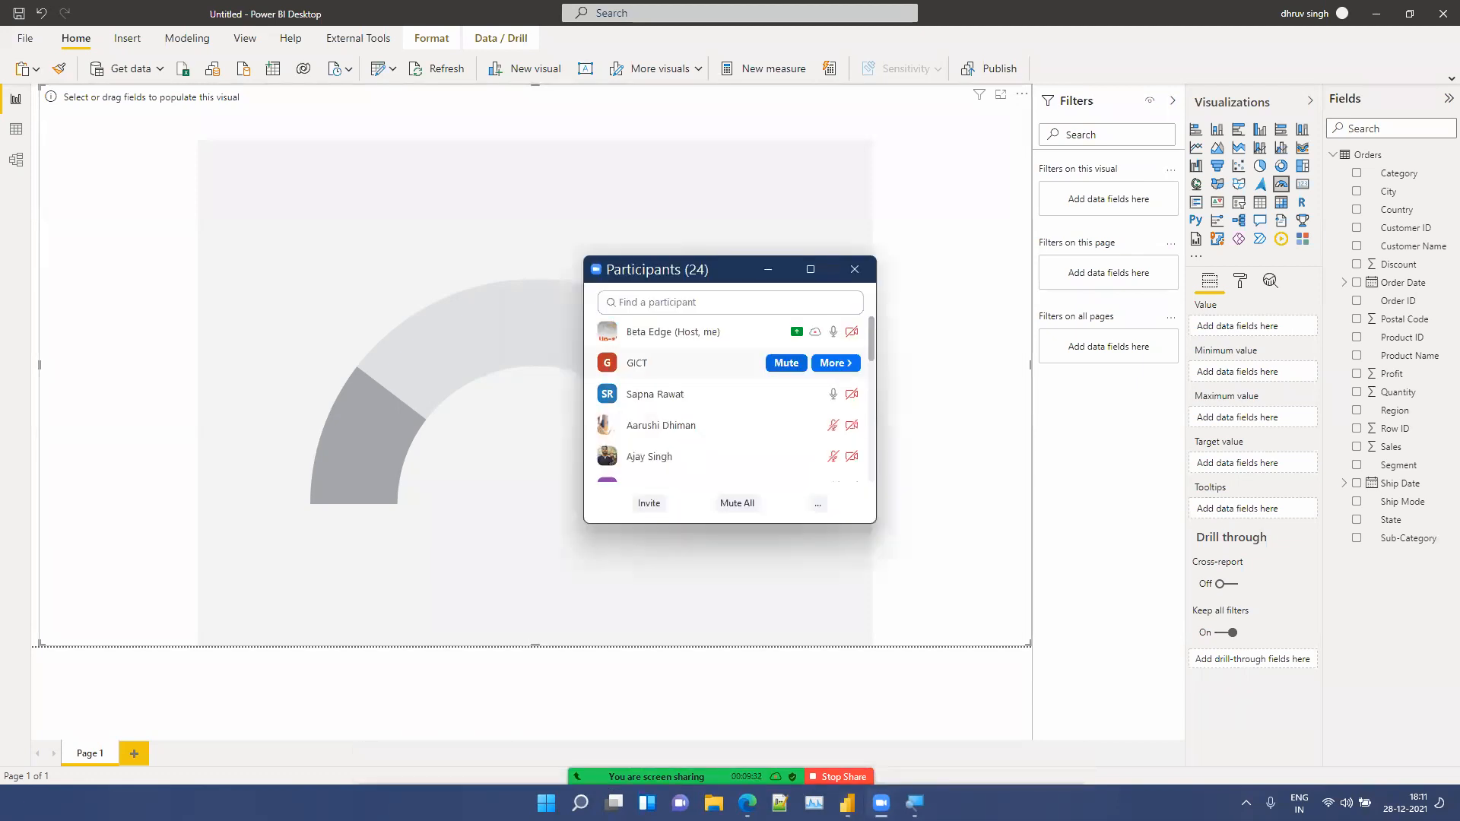
click(786, 364)
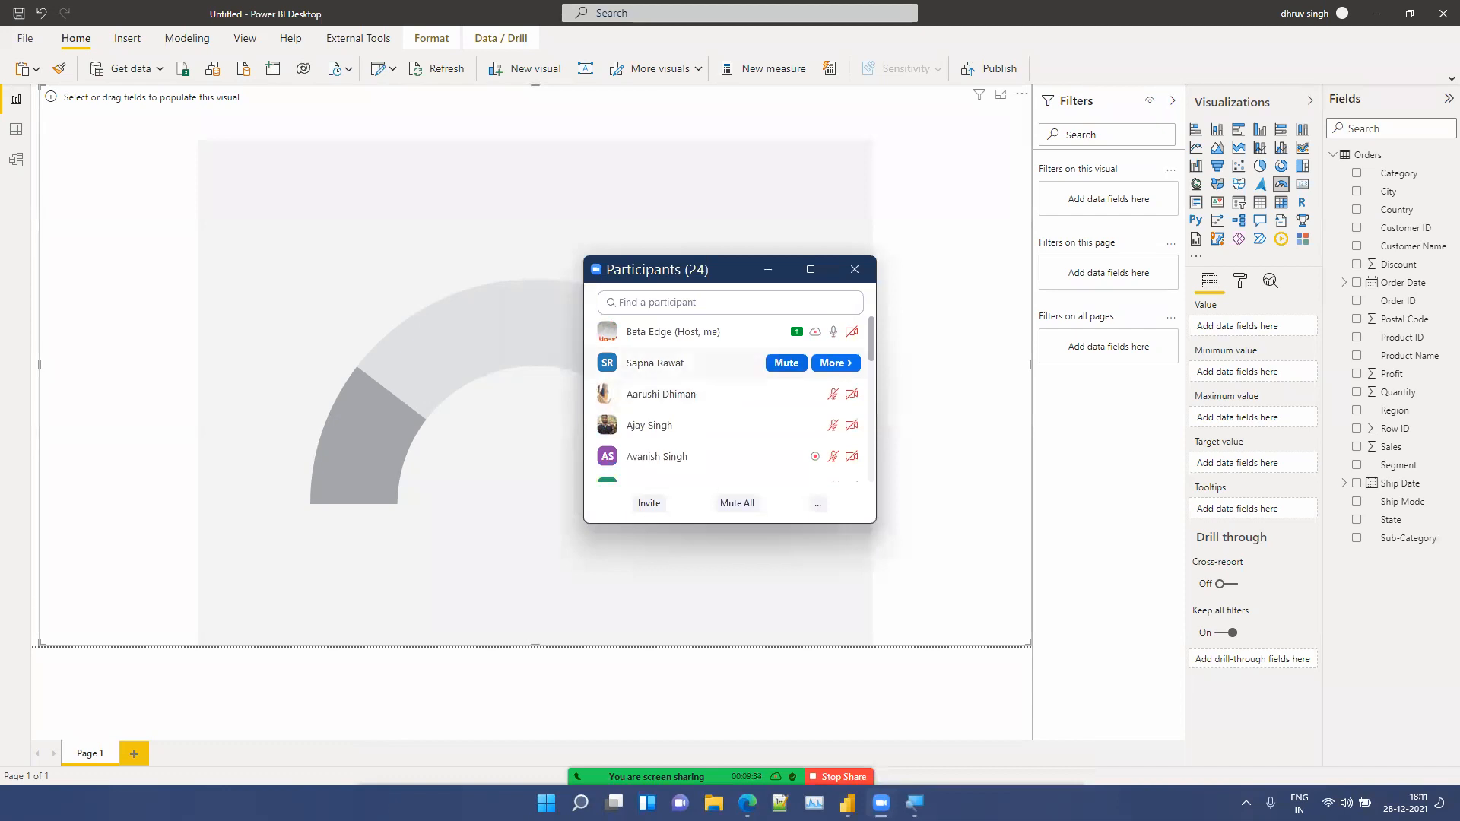
click(786, 363)
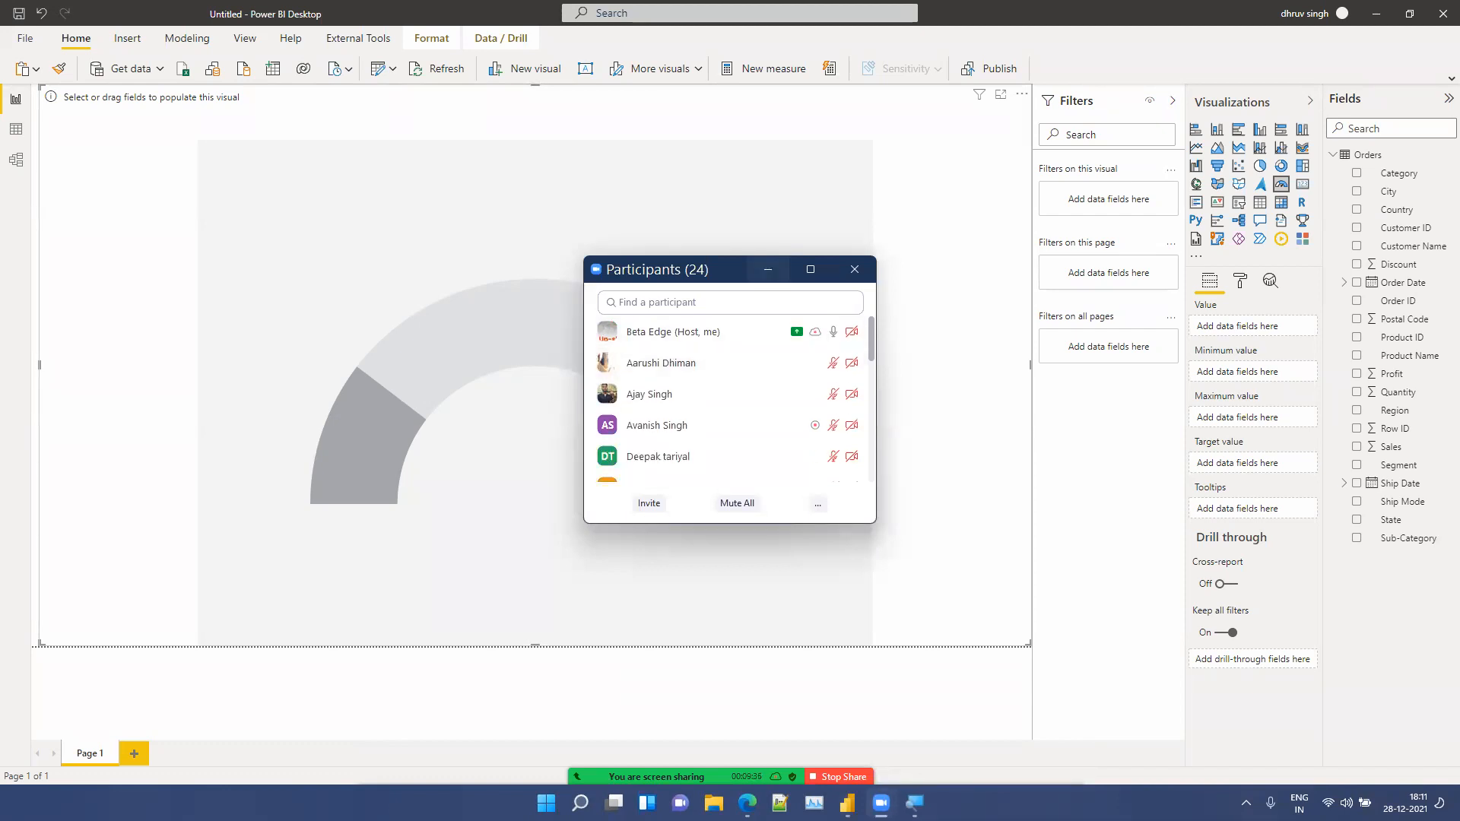
click(768, 269)
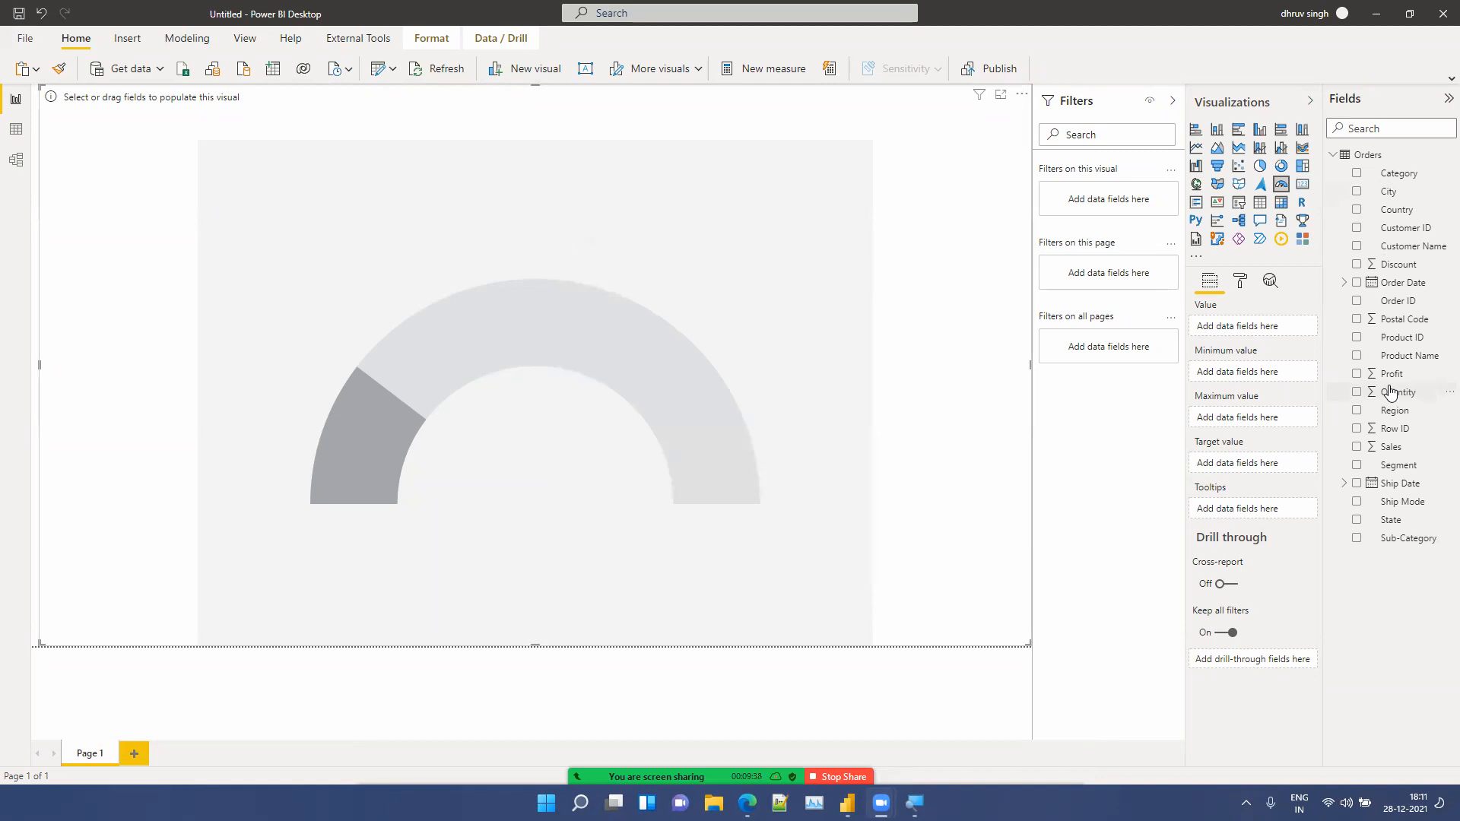
drag(1394, 384, 1258, 340)
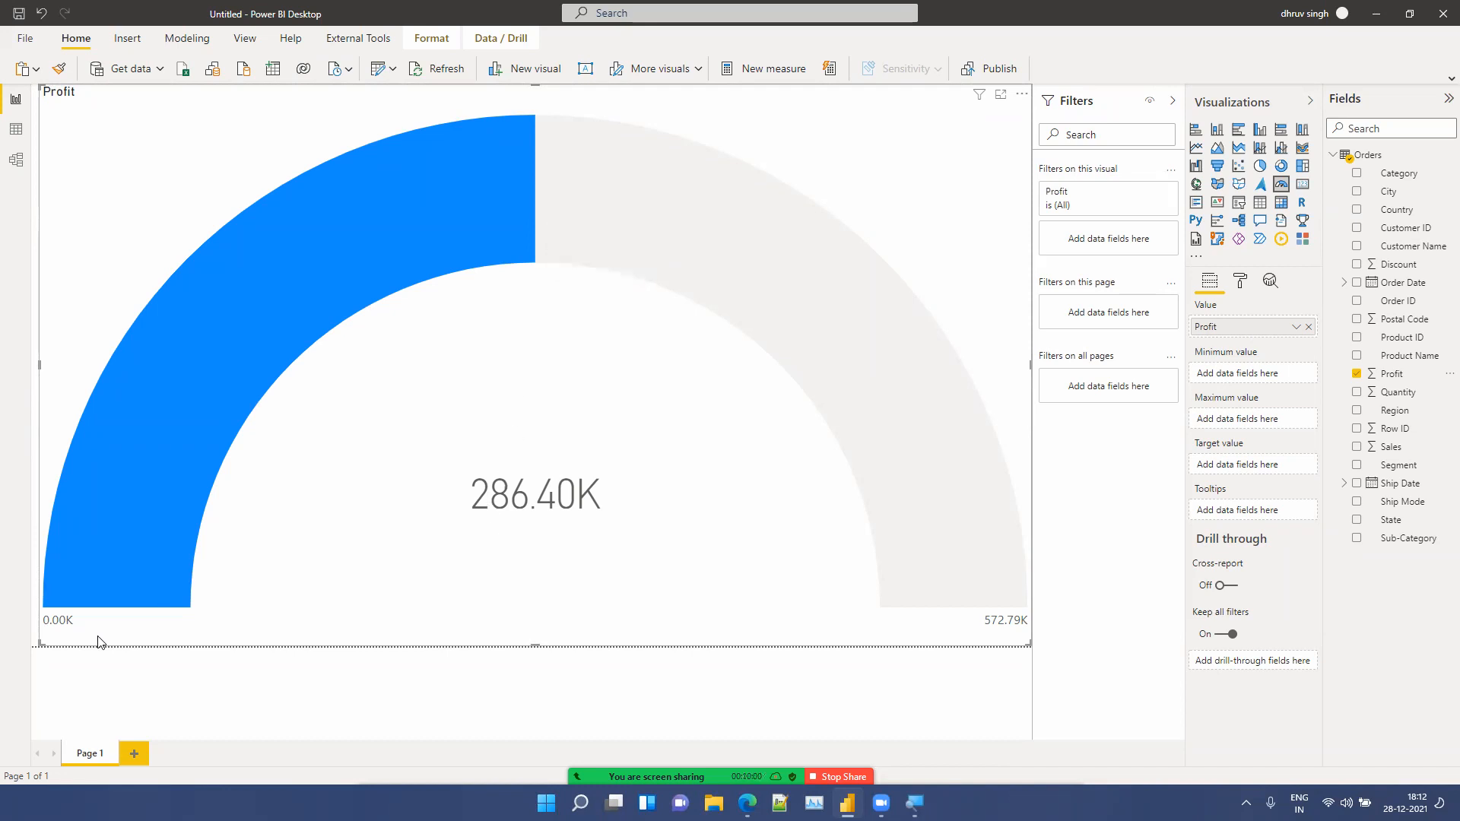
Step: Create a new measure Min = 175000 and set it as the gauge's minimum value
click(753, 76)
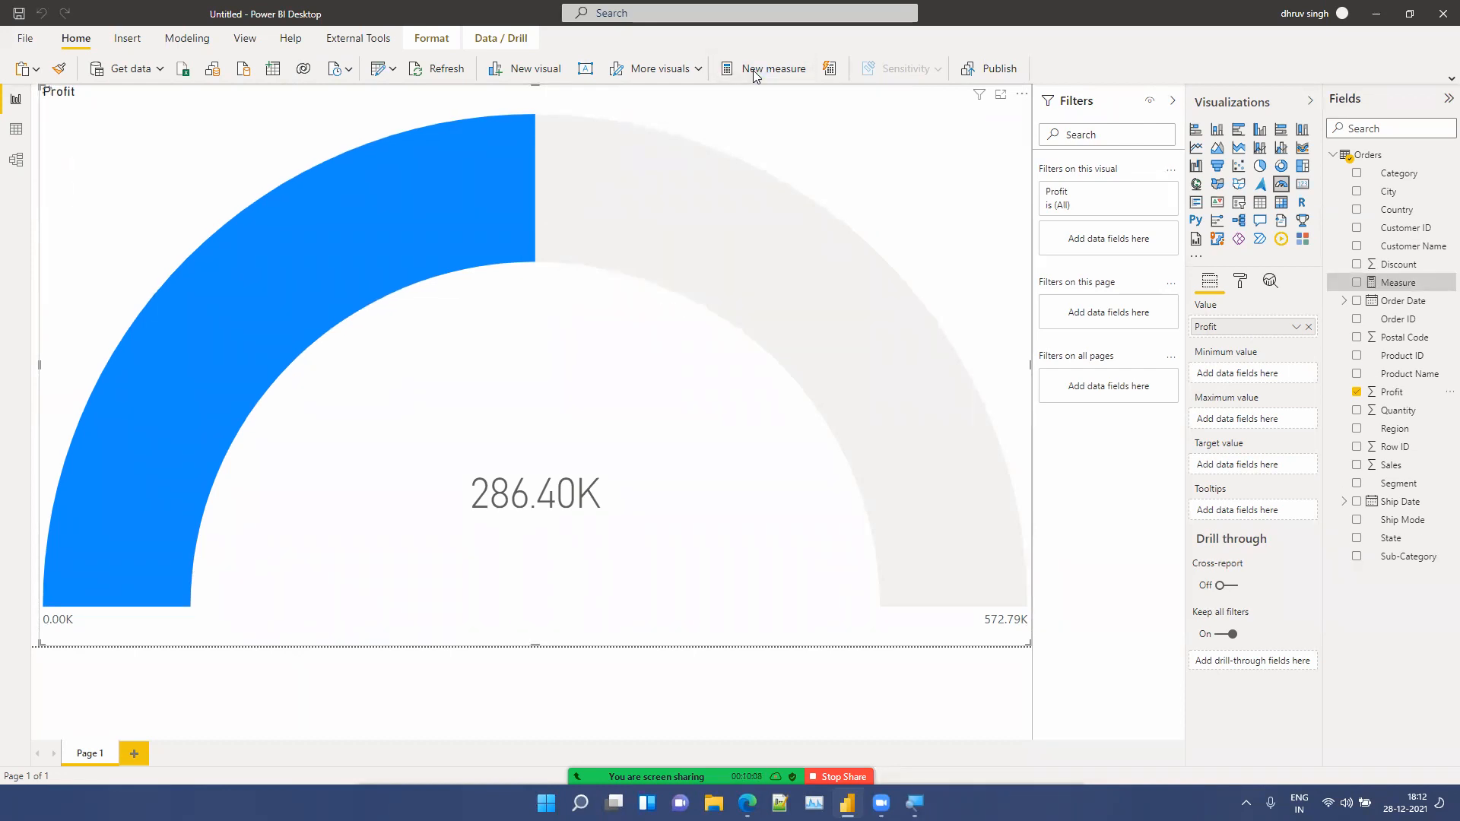
key(BackSpace)
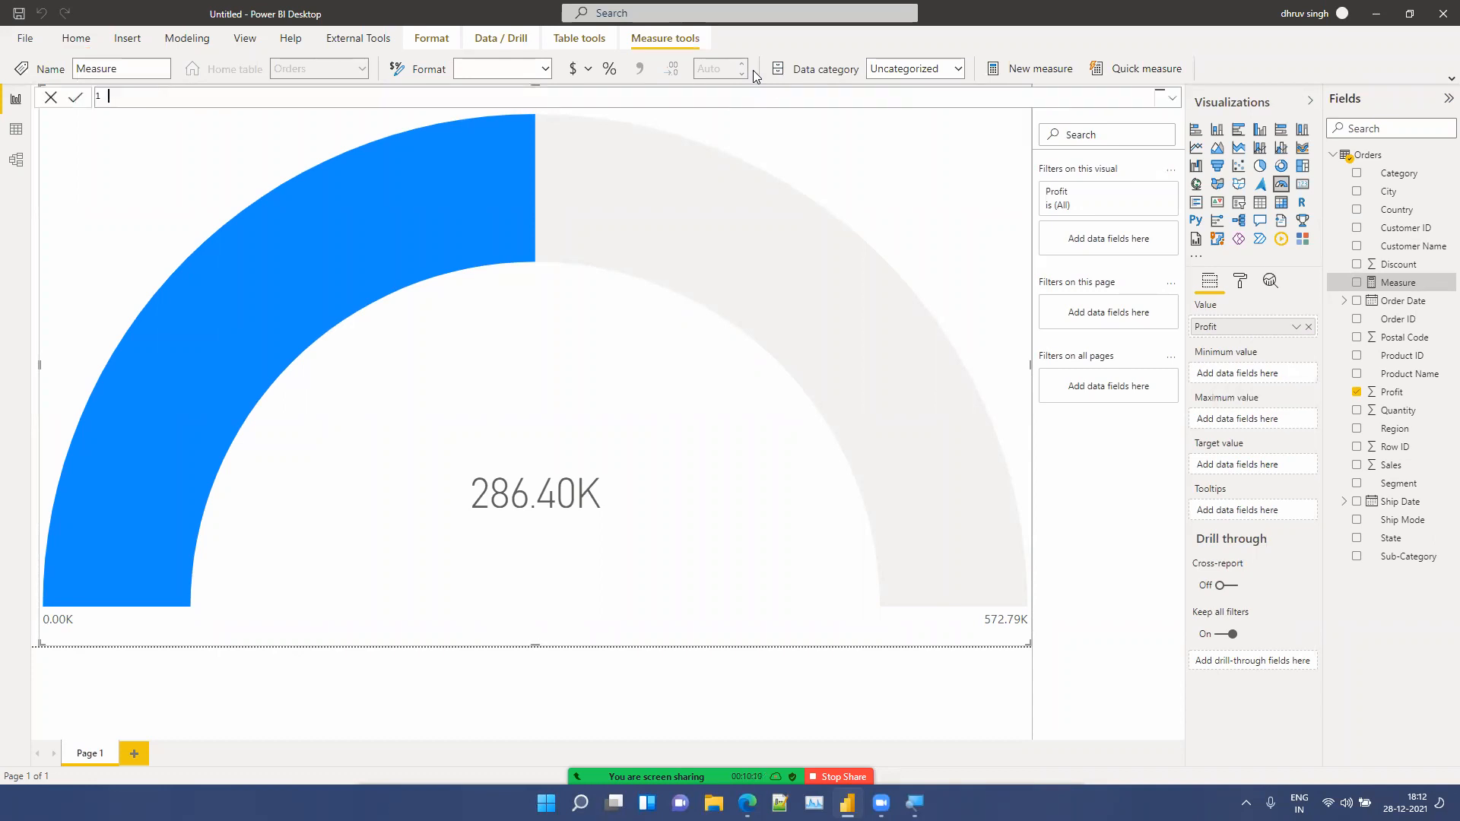
text(Mo)
text(in=)
text(1)
text(75)
text(000)
click(597, 344)
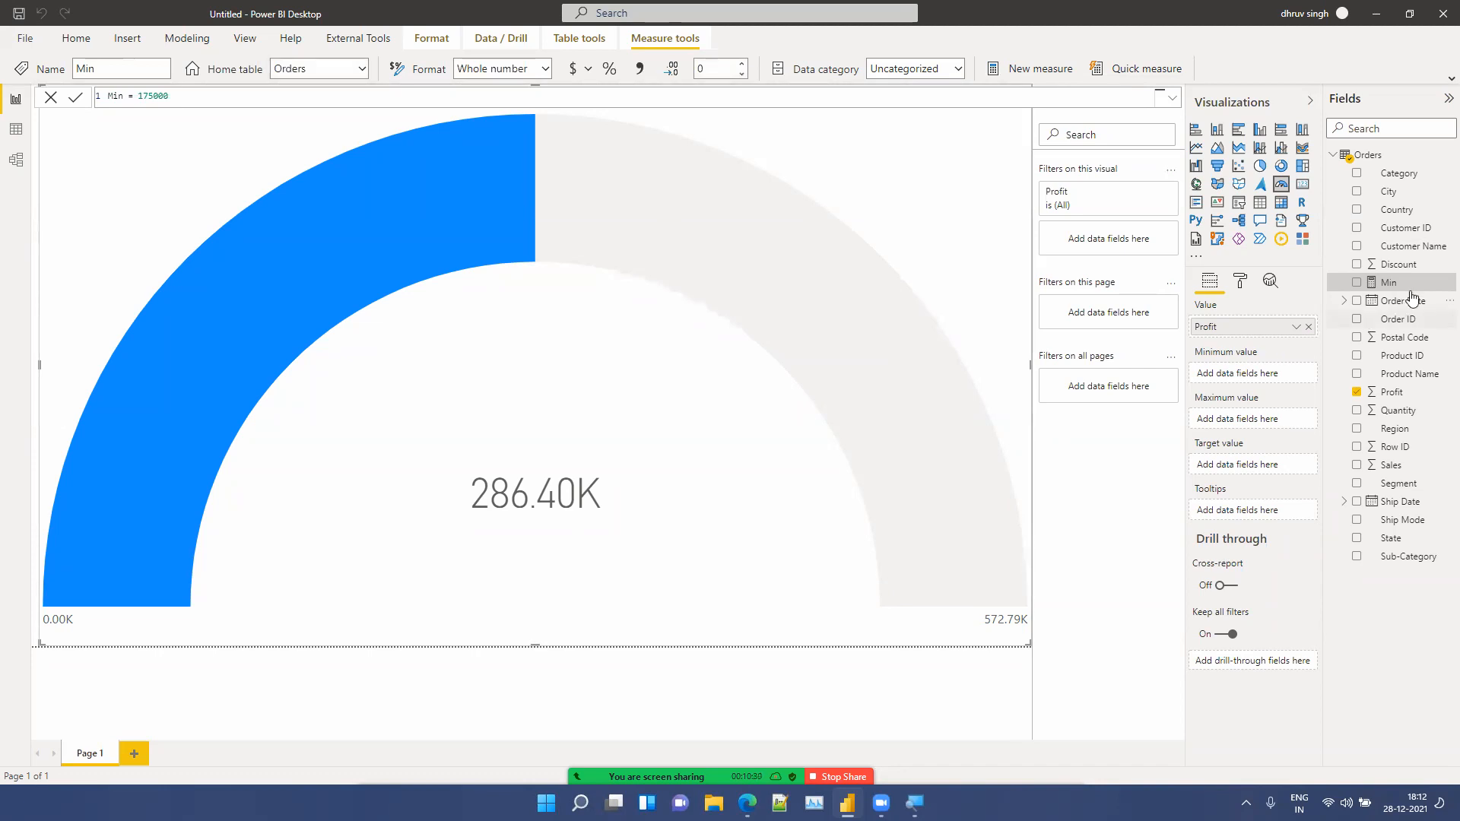
drag(1422, 284, 1273, 379)
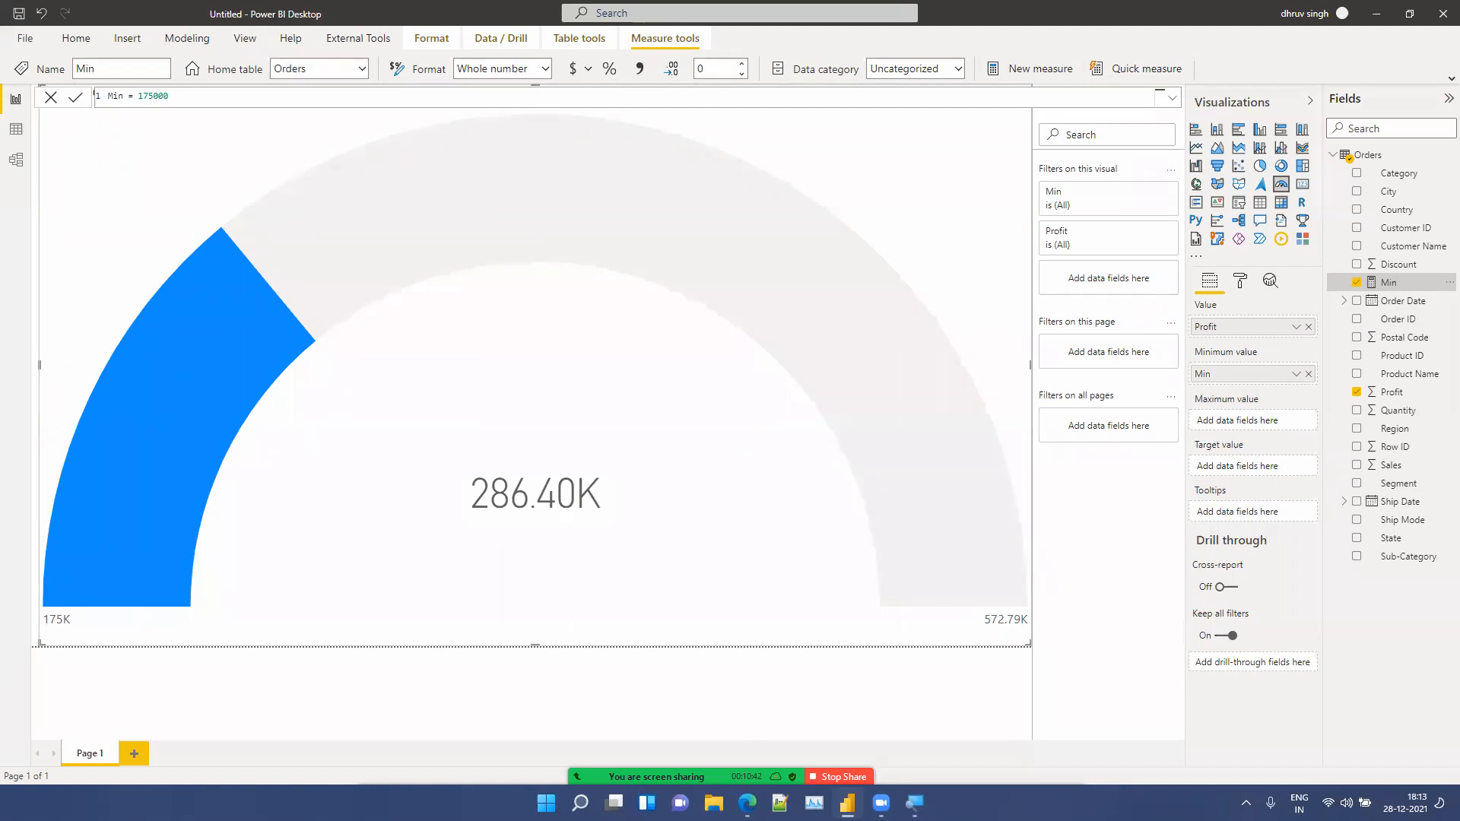
Step: Move the gauge visual lower on the report canvas
click(861, 267)
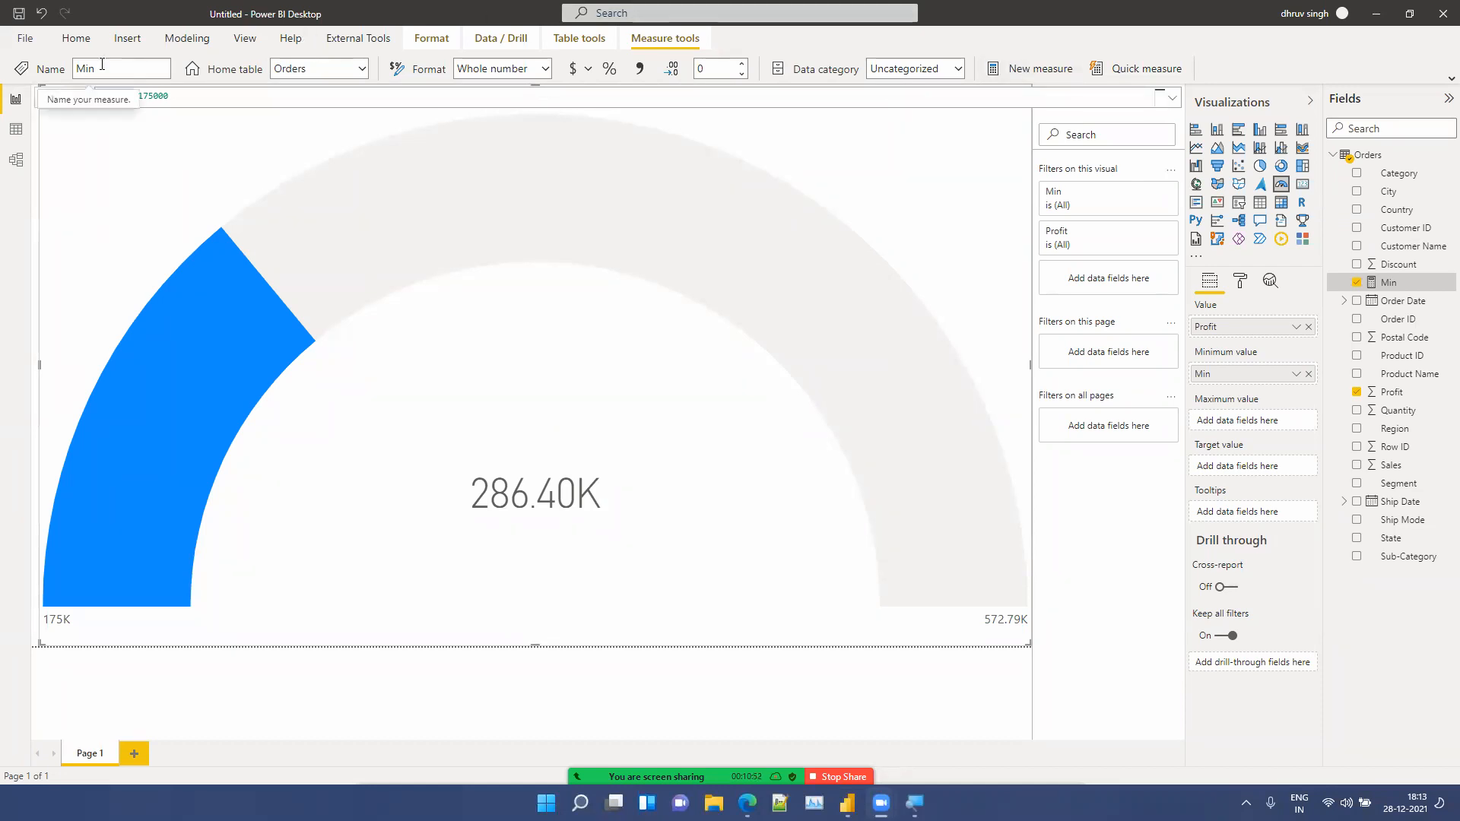
click(76, 38)
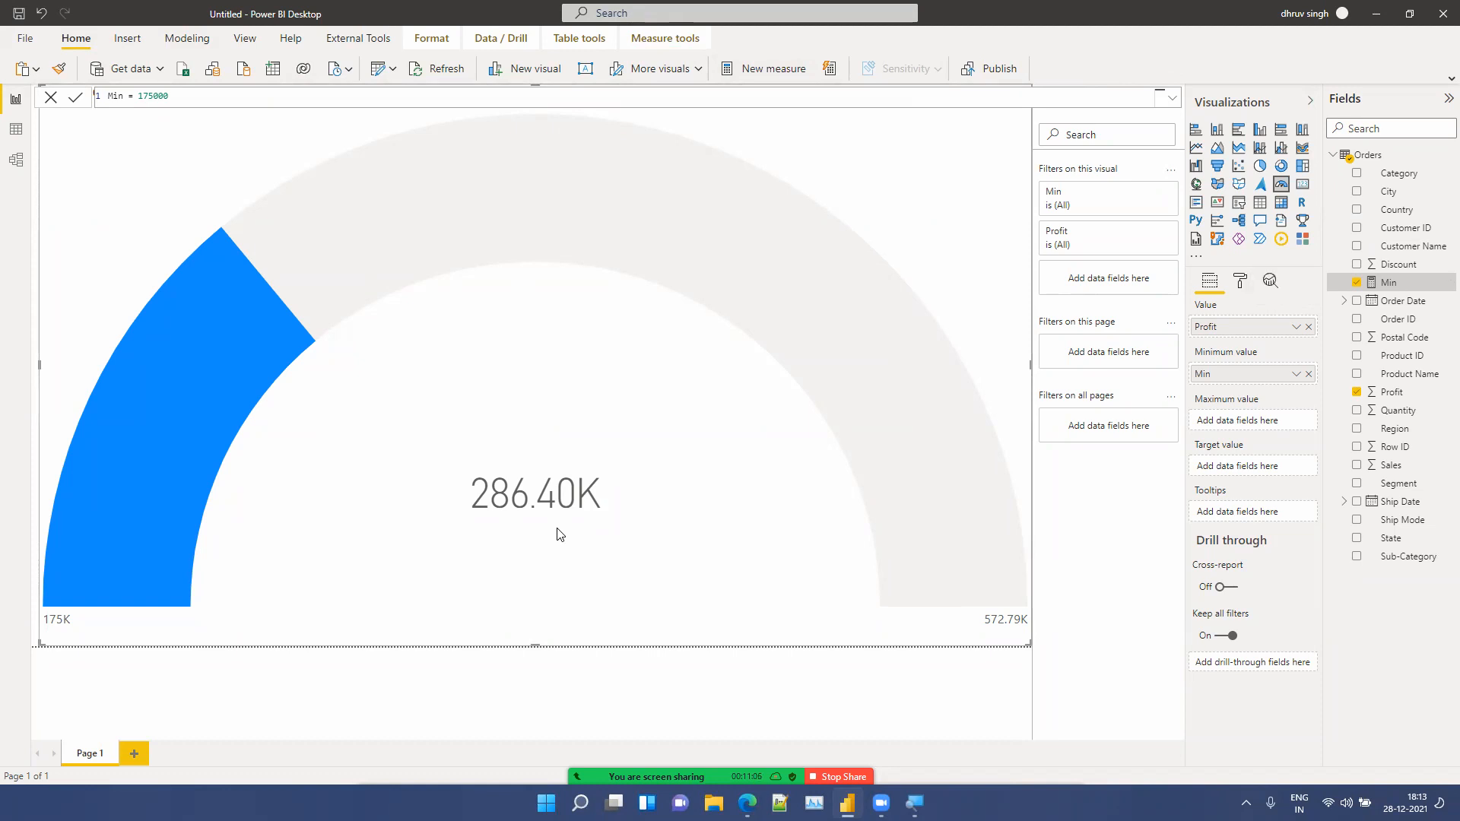
click(74, 677)
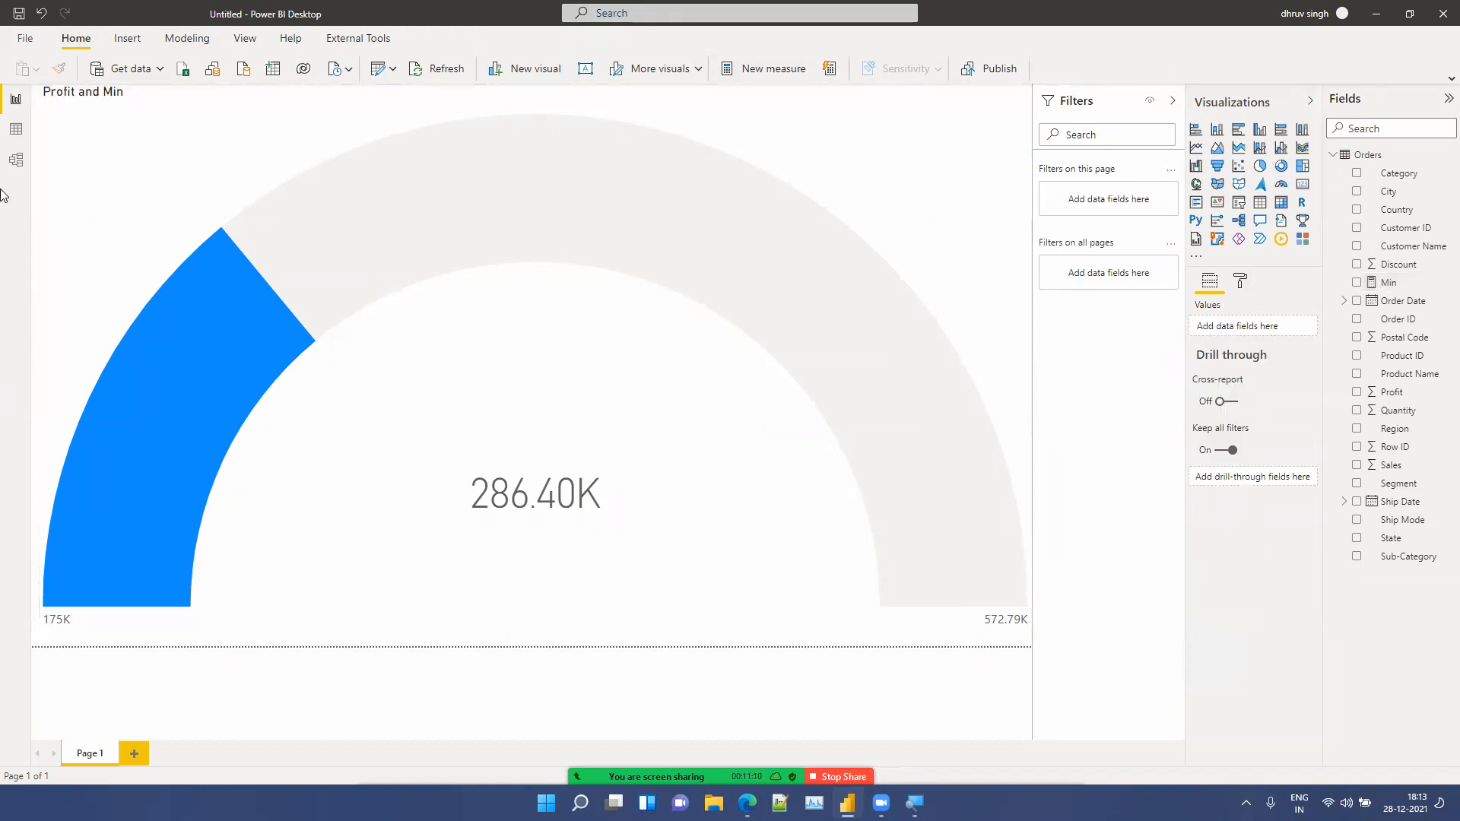
click(65, 285)
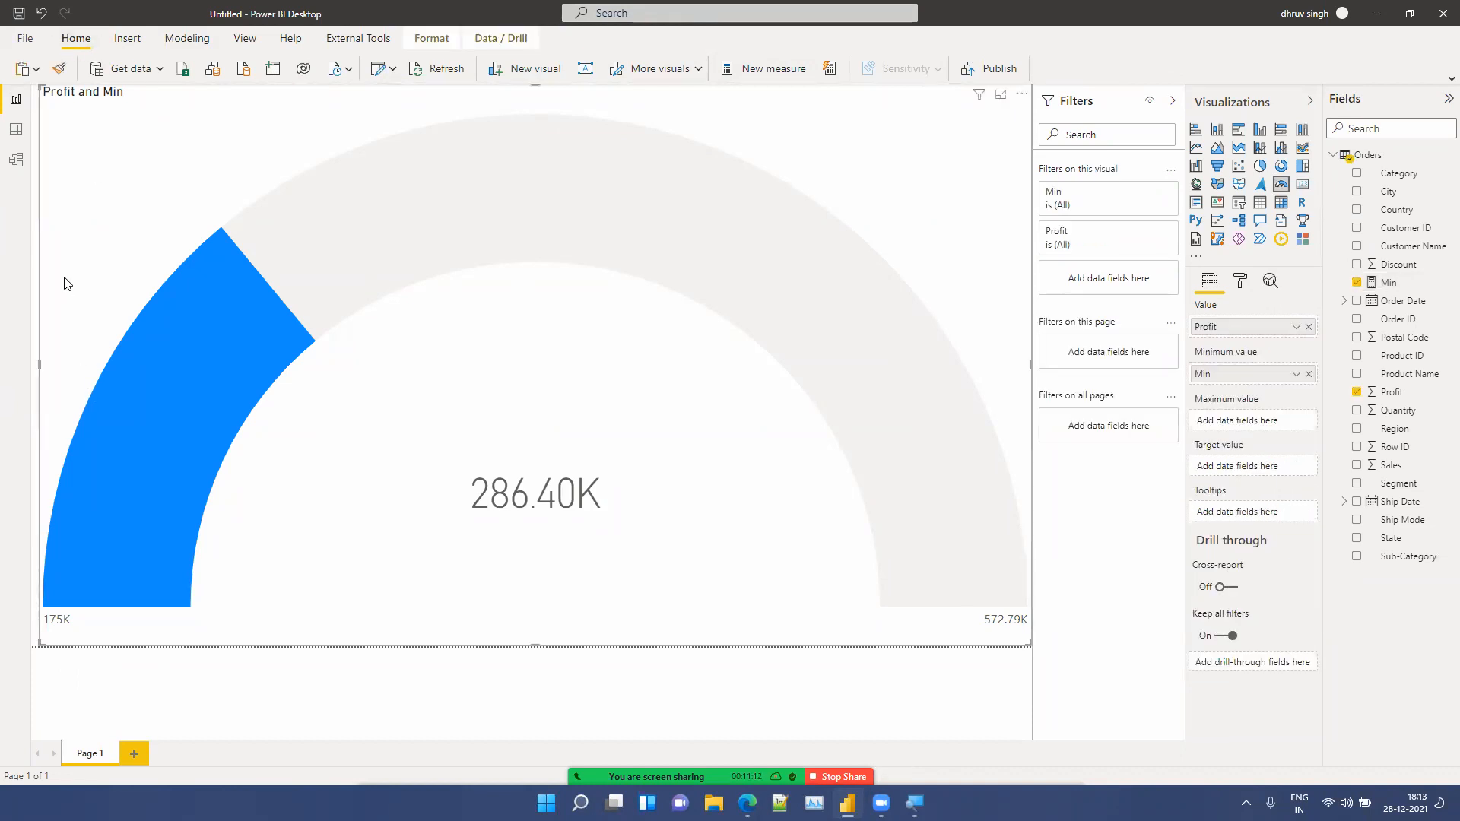
drag(38, 87, 103, 325)
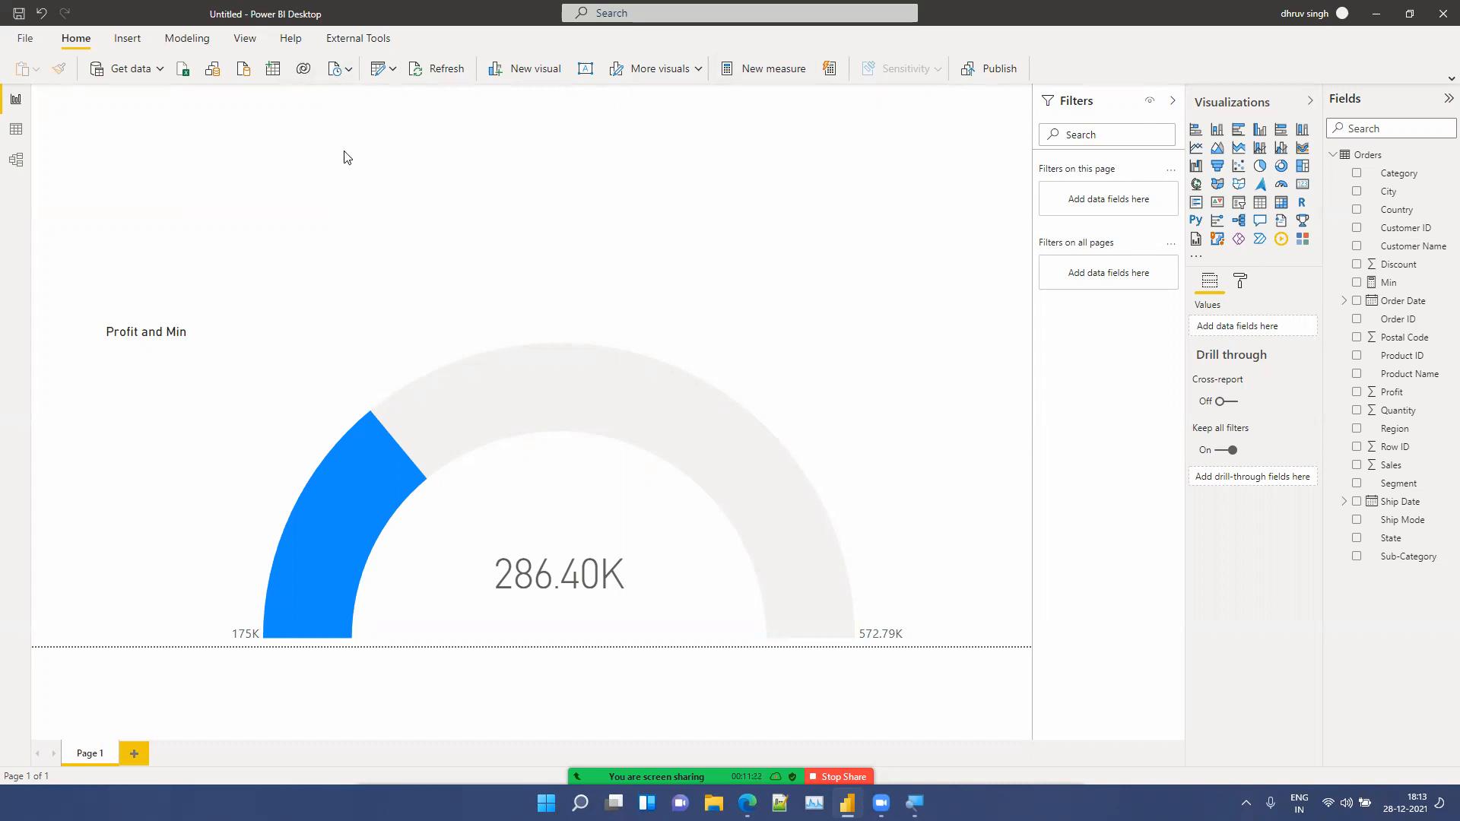
click(304, 344)
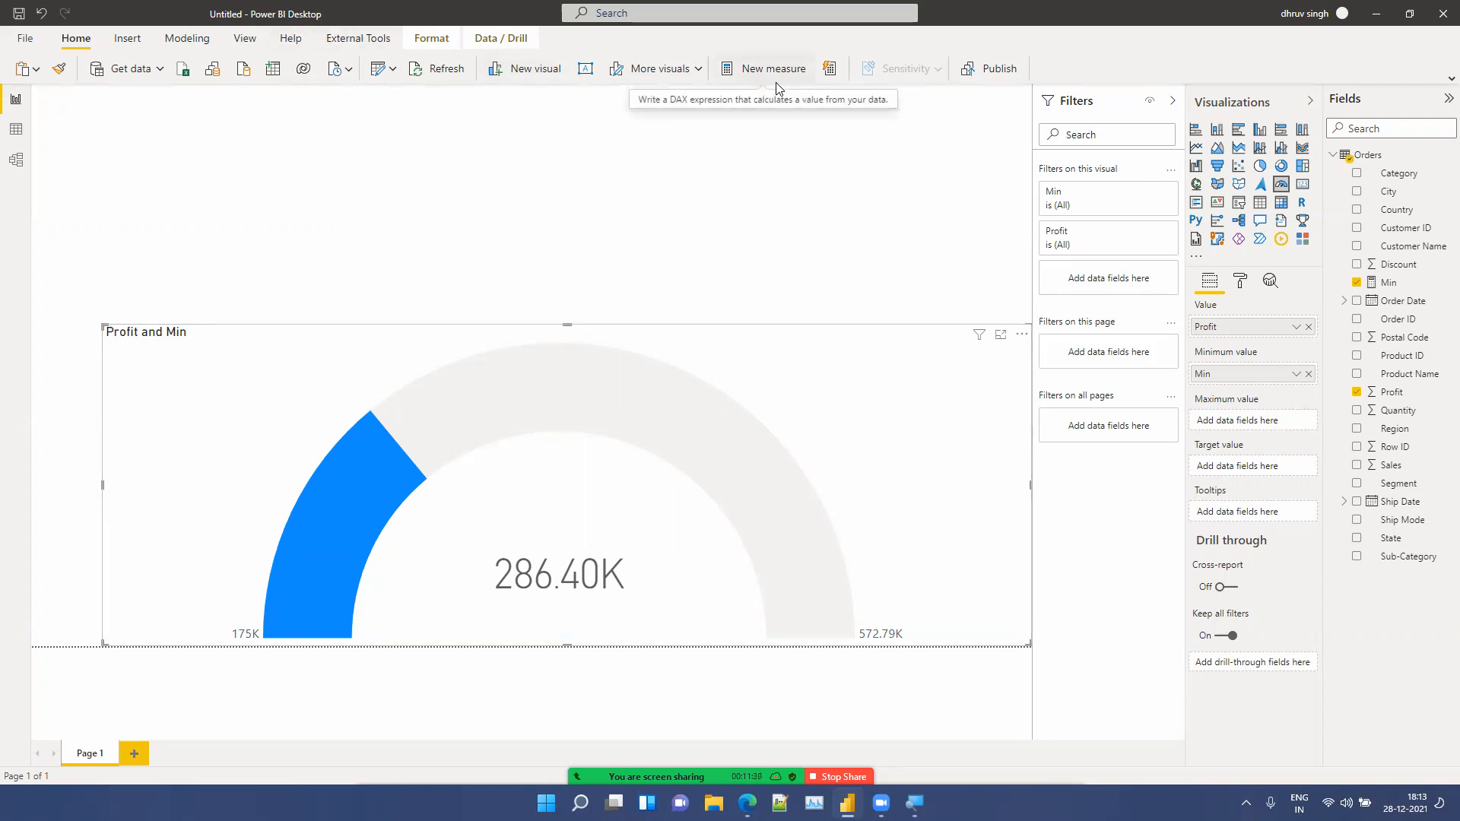
click(595, 248)
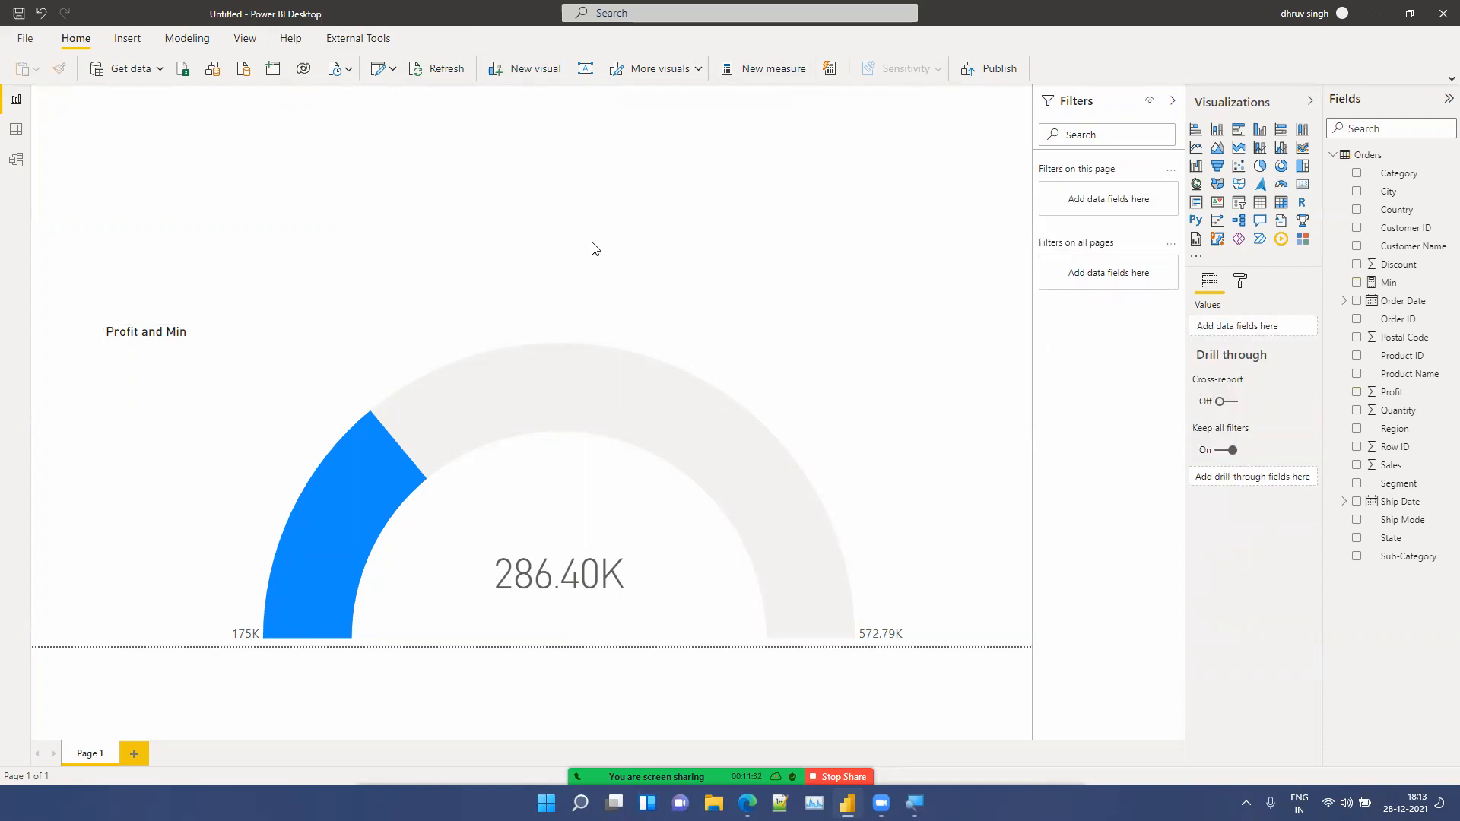
click(499, 375)
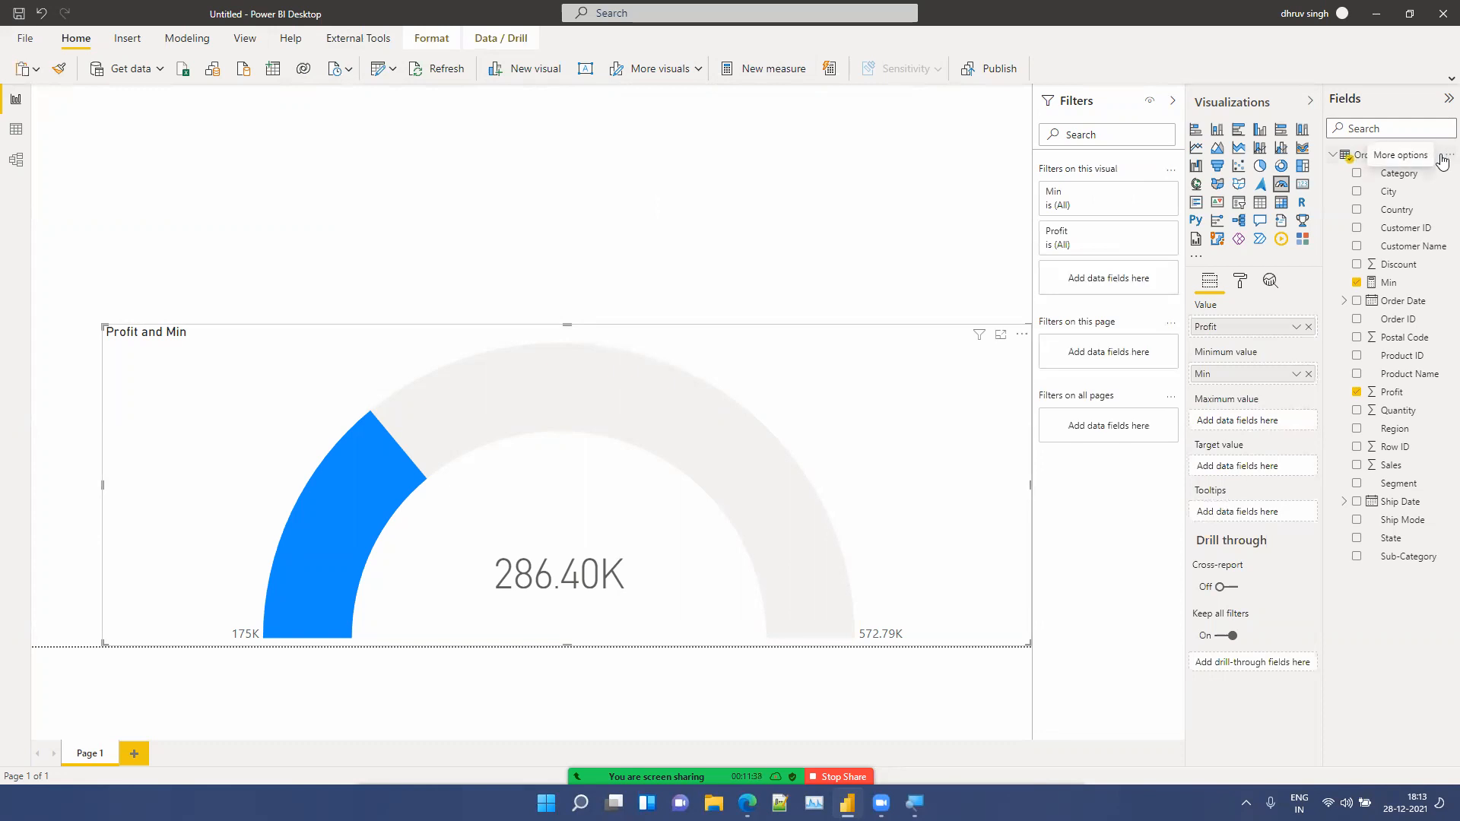
click(1442, 157)
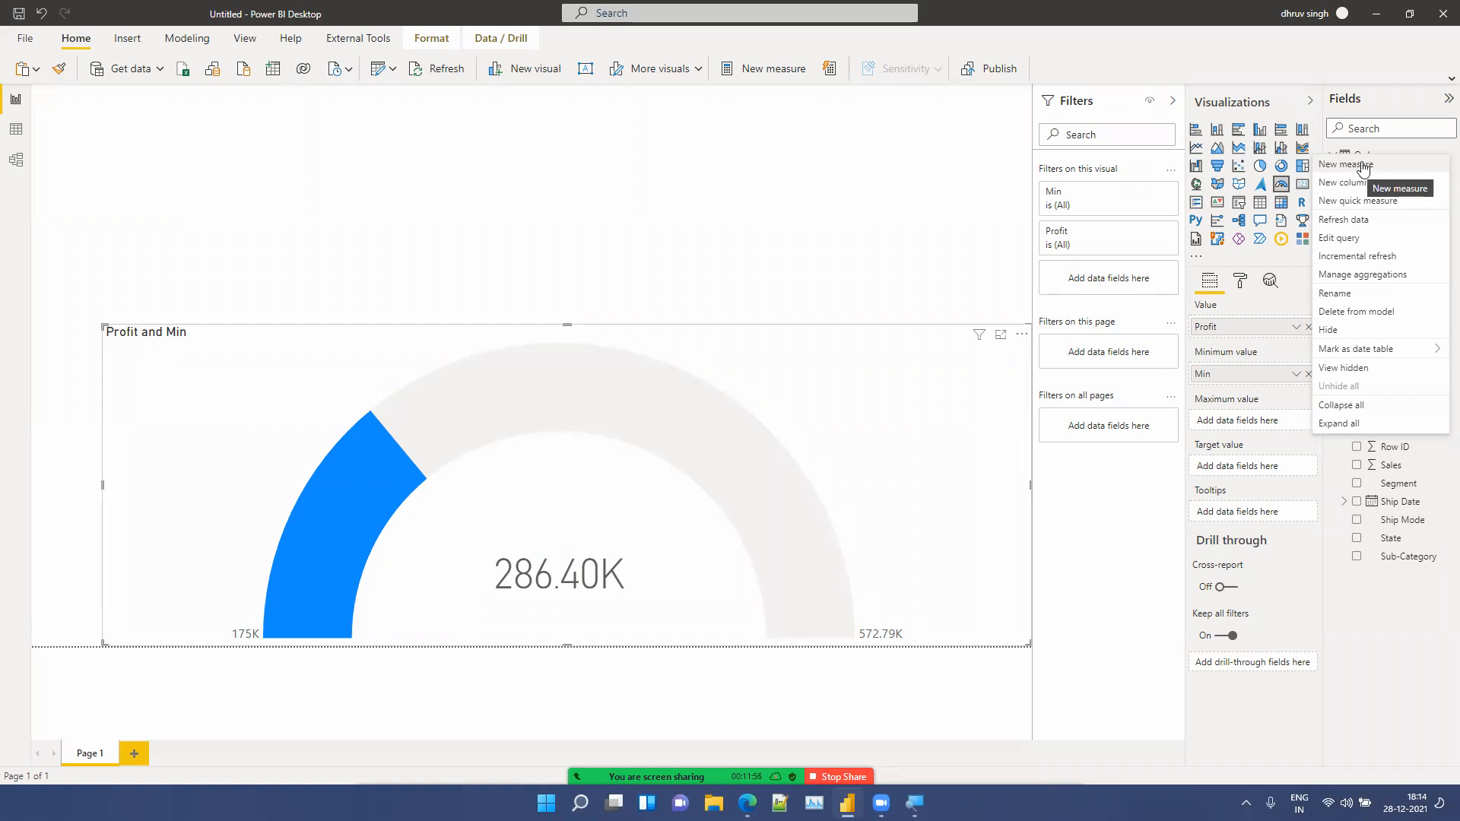
click(1385, 144)
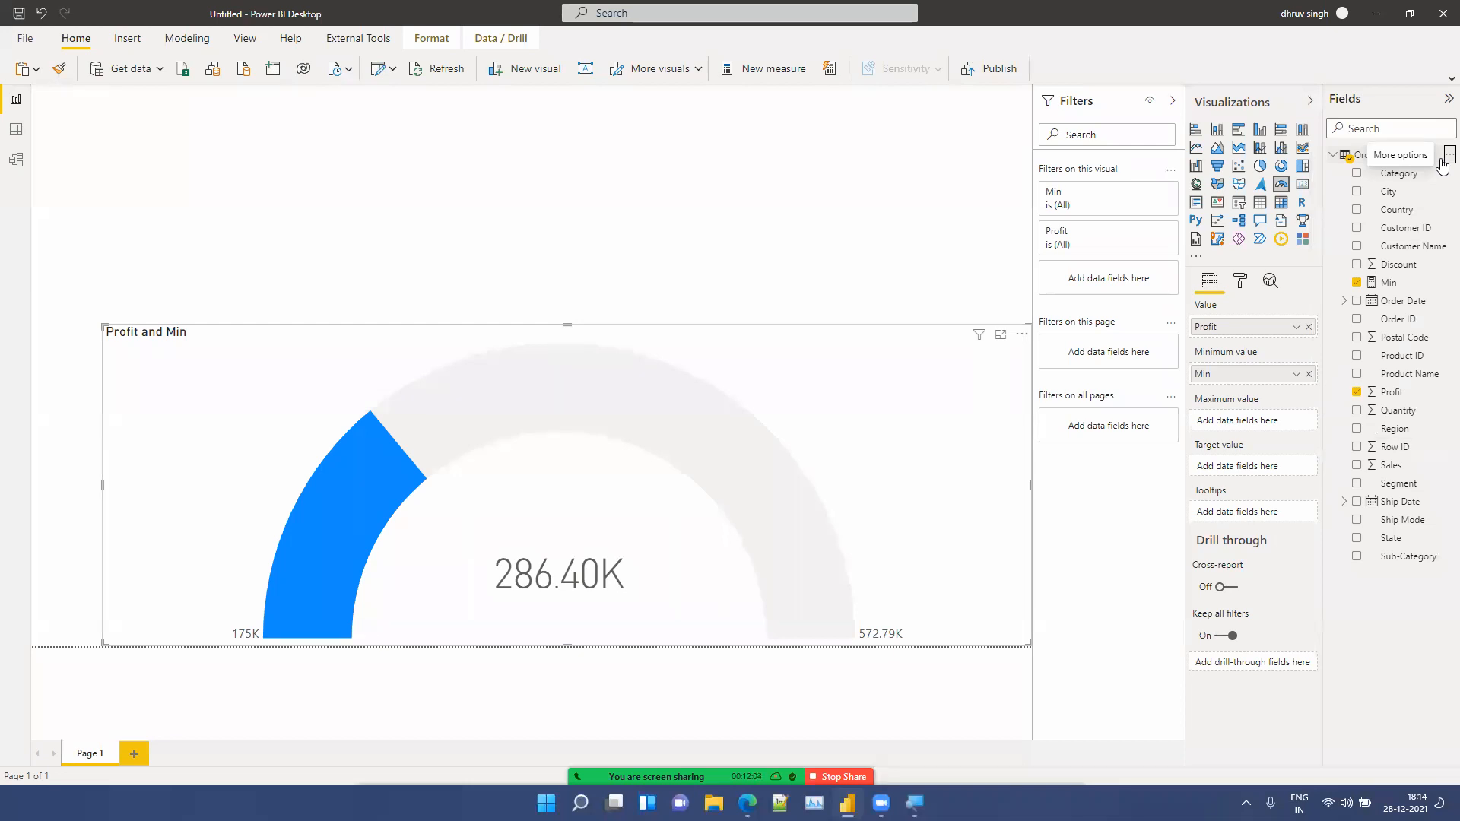
click(795, 224)
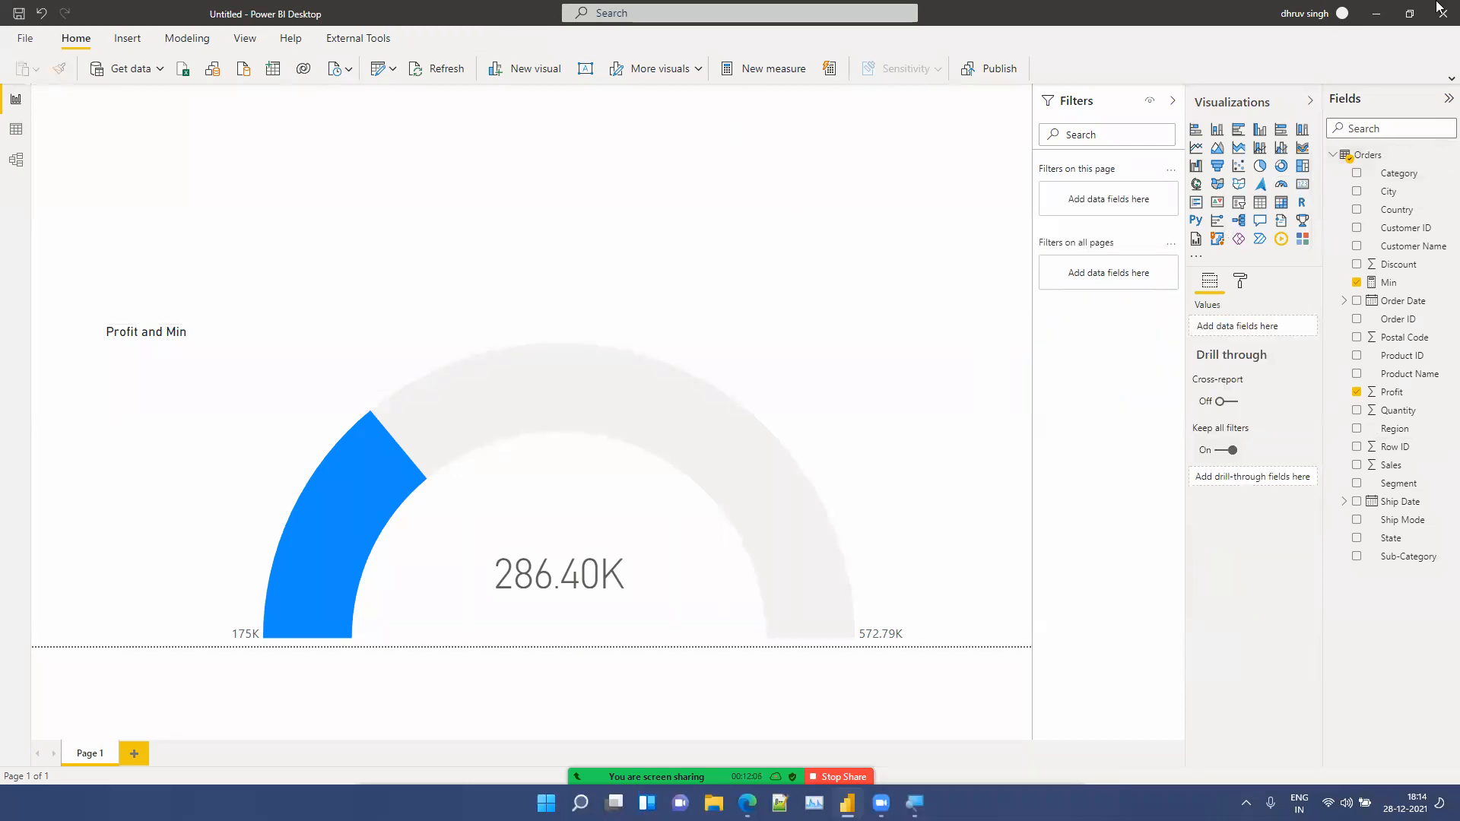
click(354, 361)
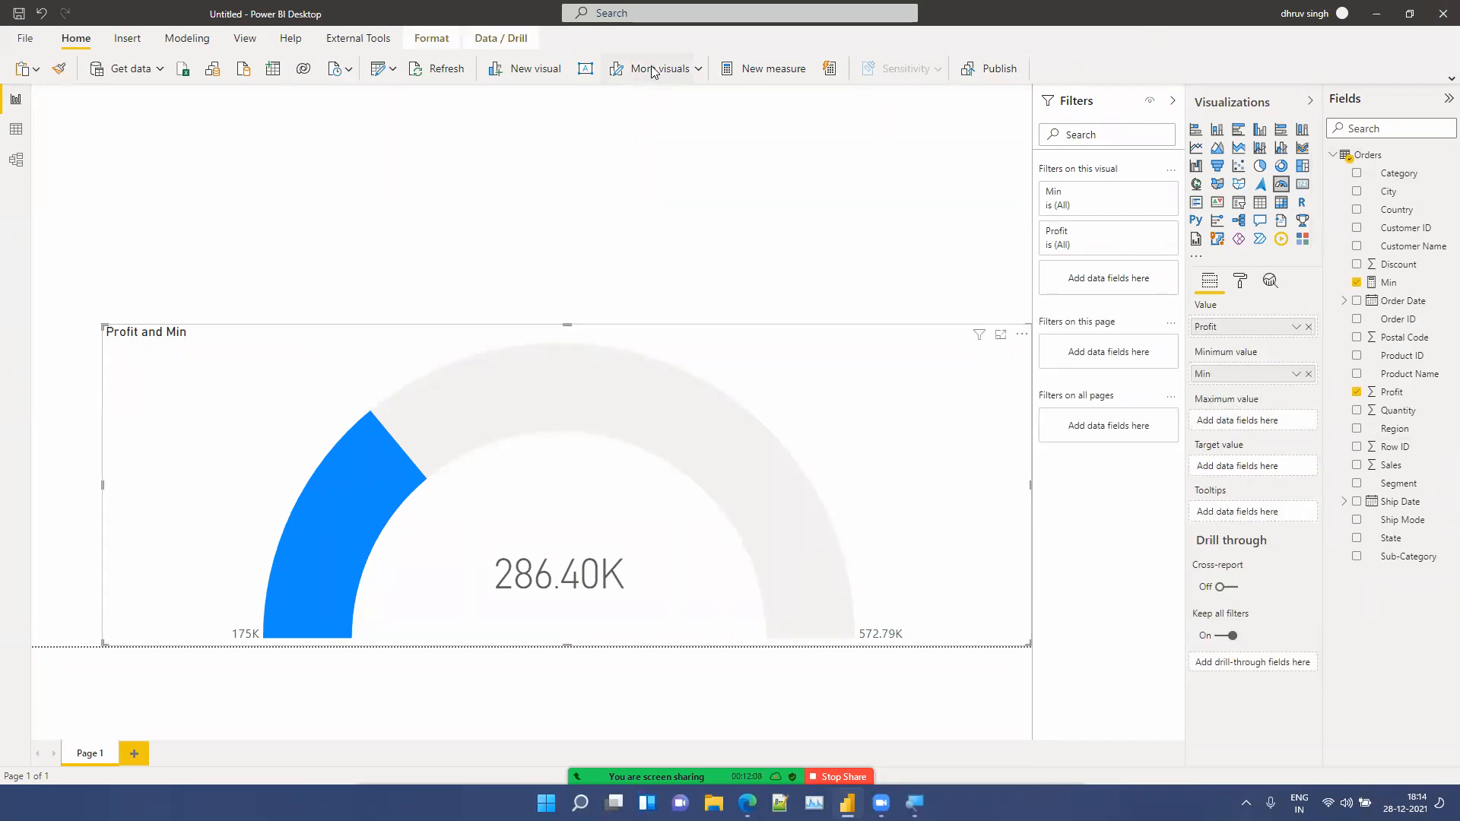
Step: Create a new measure max = 275000 and set it as the gauge's maximum value
click(773, 64)
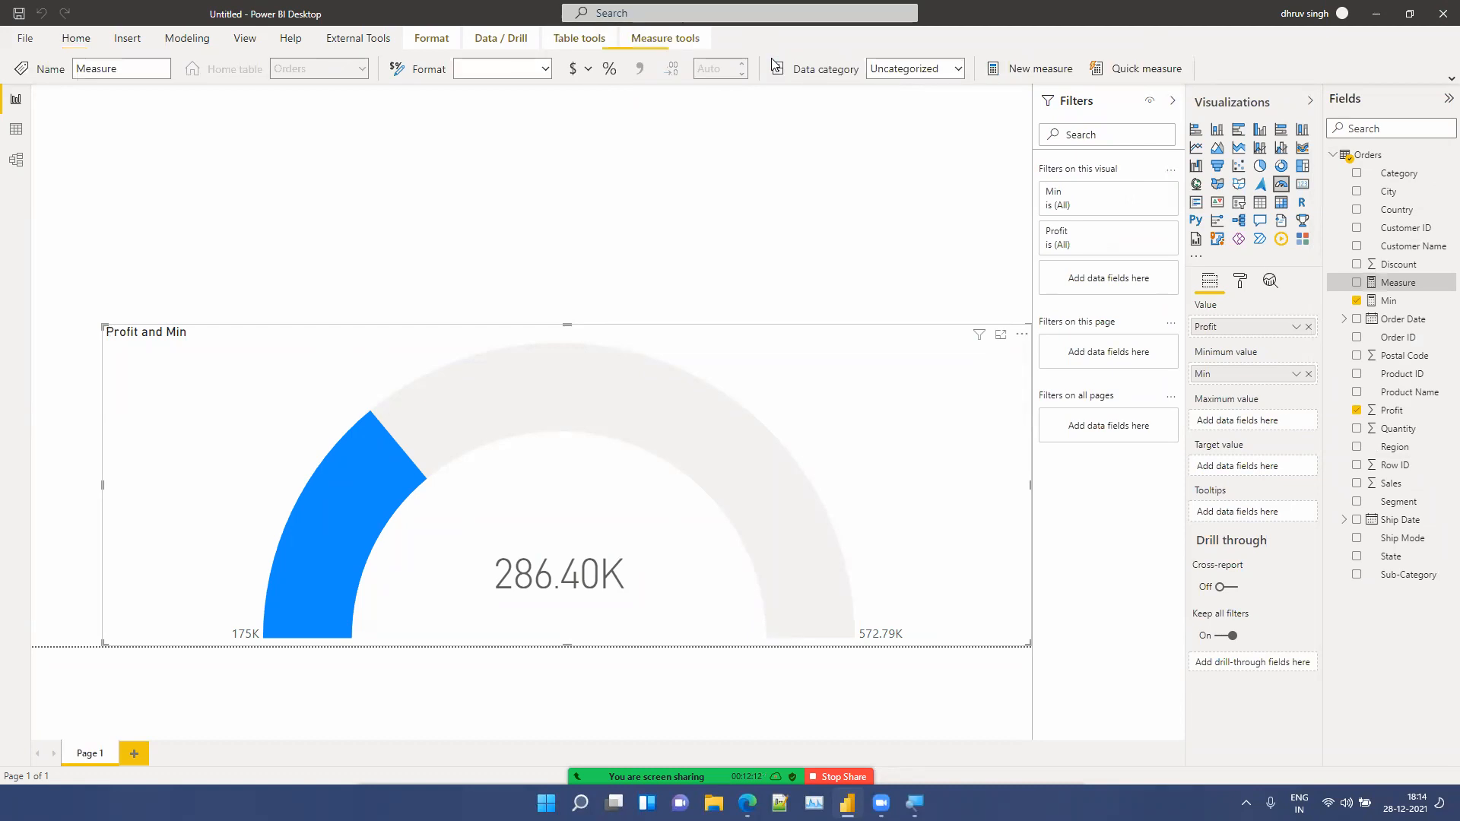
key(BackSpace)
text(max=)
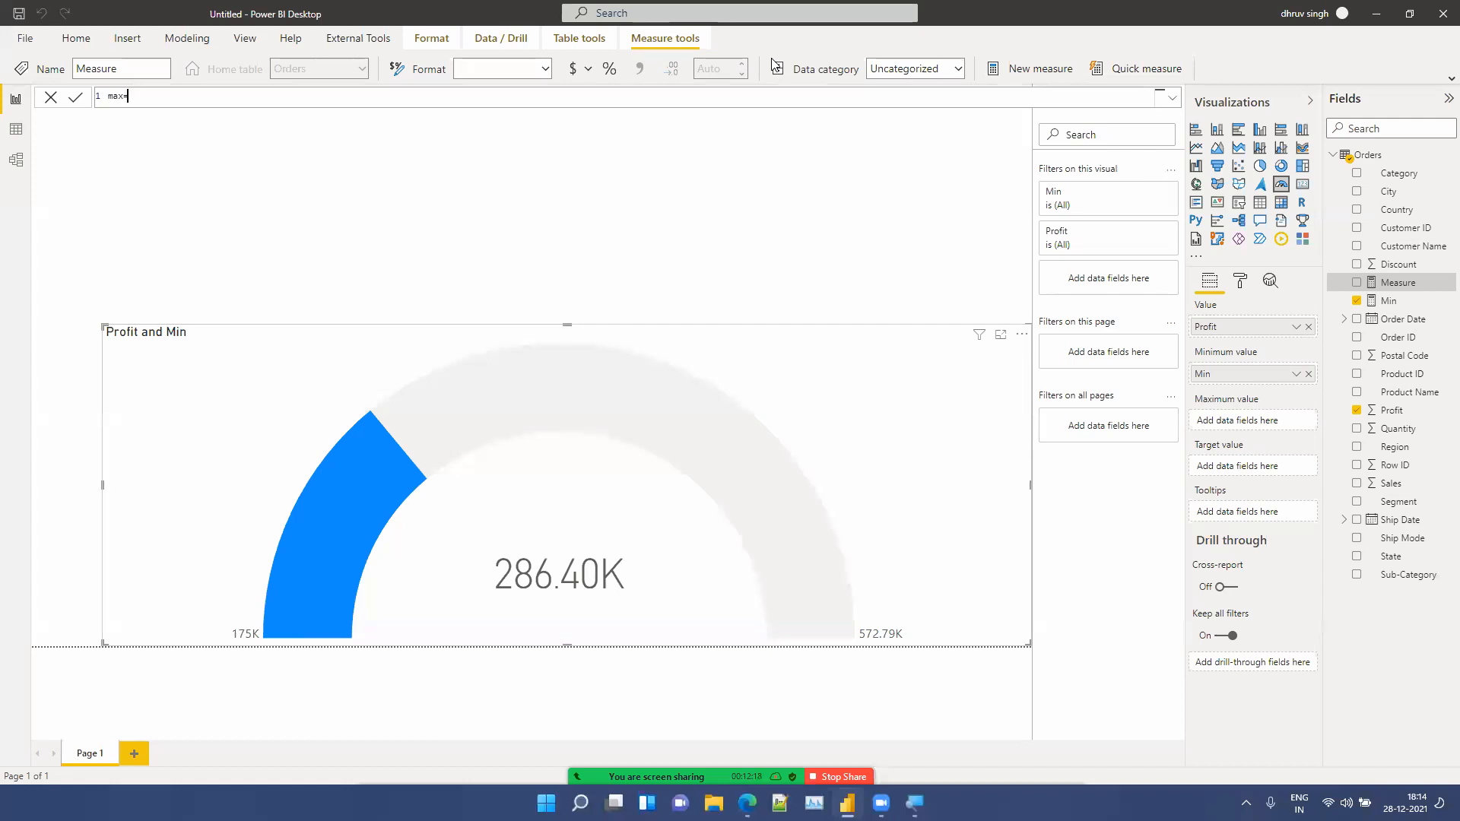
text(275000)
key(Return)
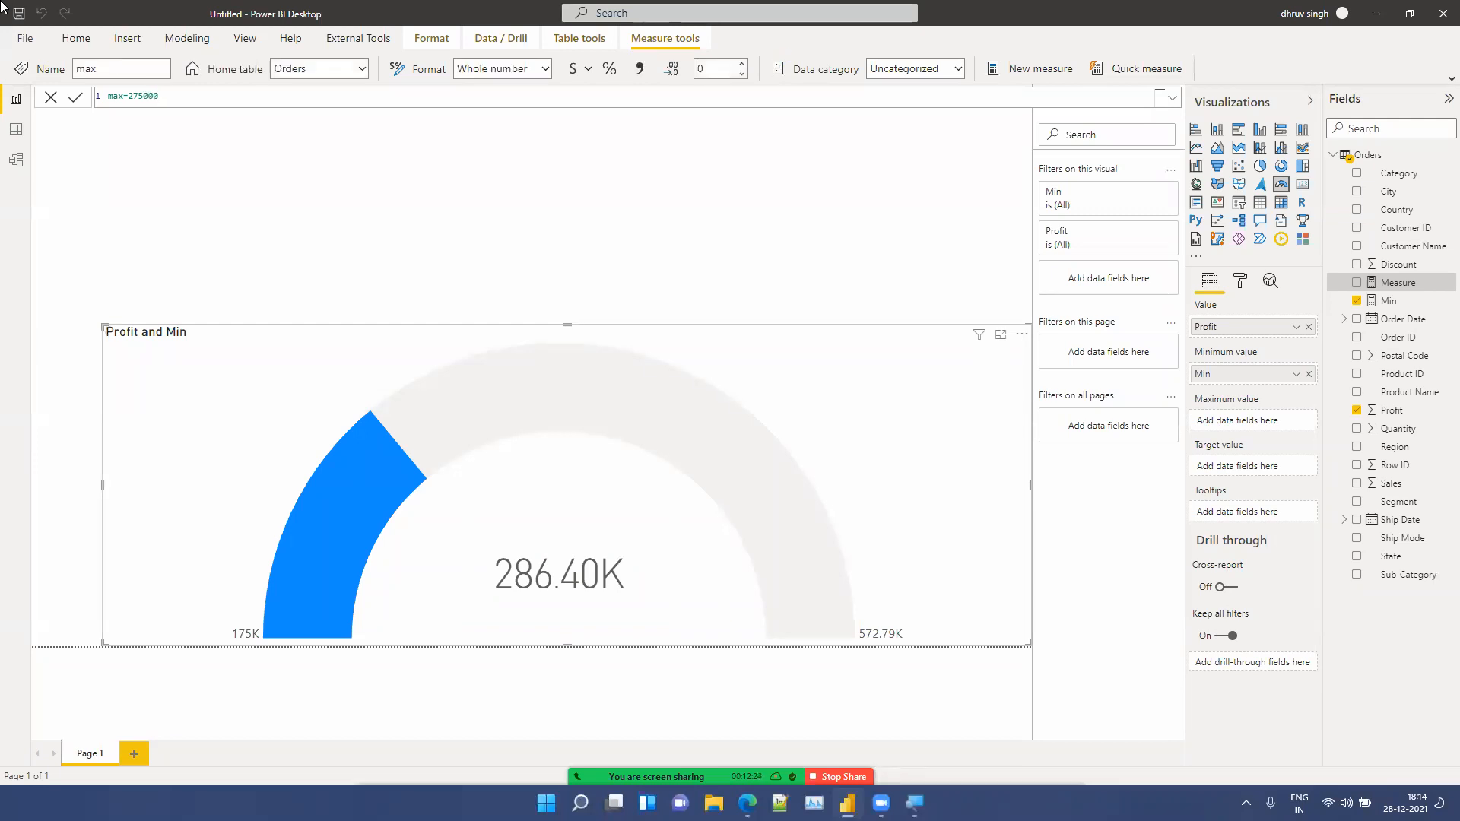
drag(1390, 283, 1266, 417)
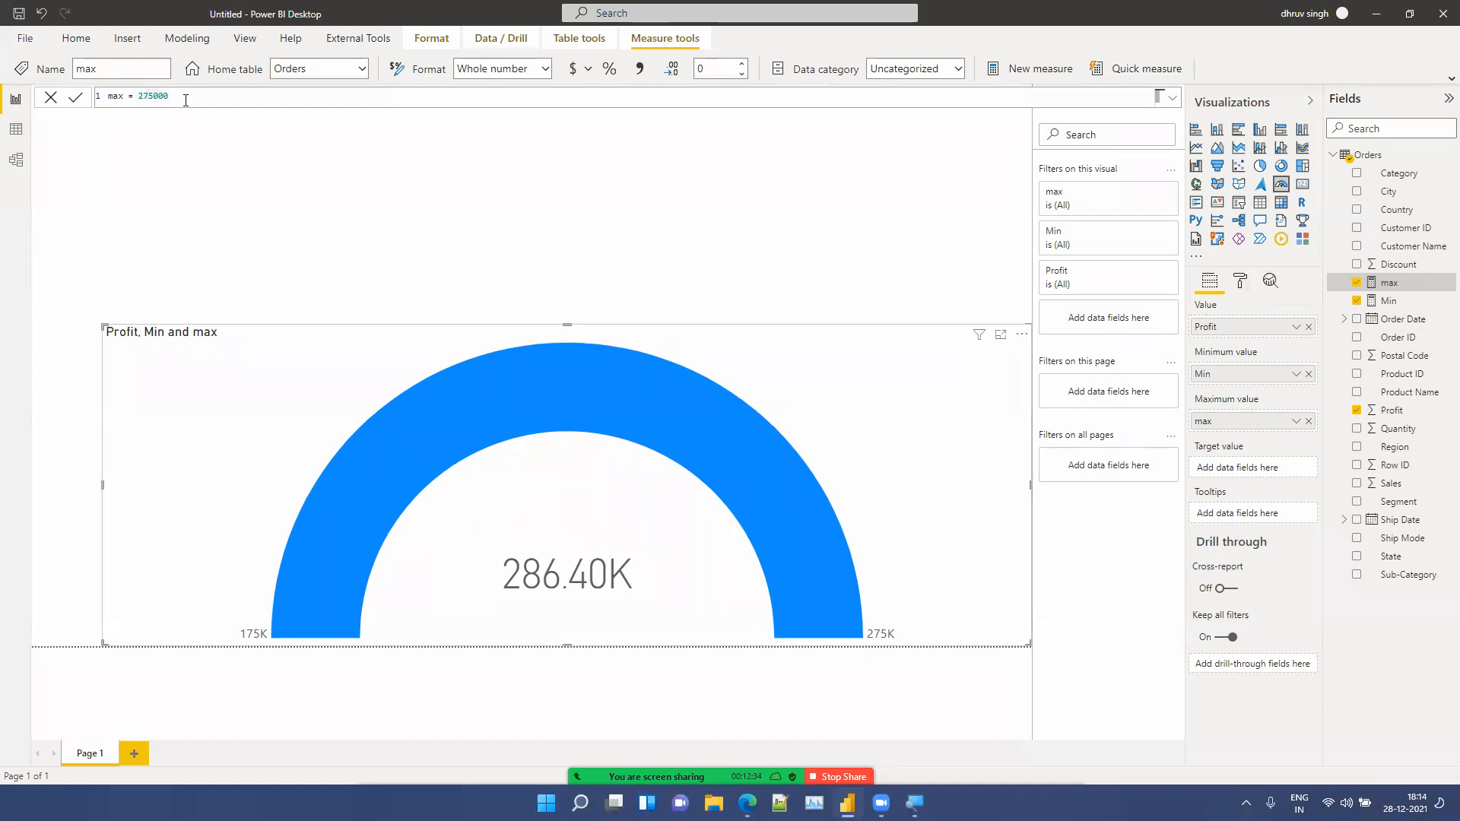
Step: Change the max measure's value to 375000, then review the Min and max measure formulas
key(Left)
key(BackSpace)
text(3)
key(Return)
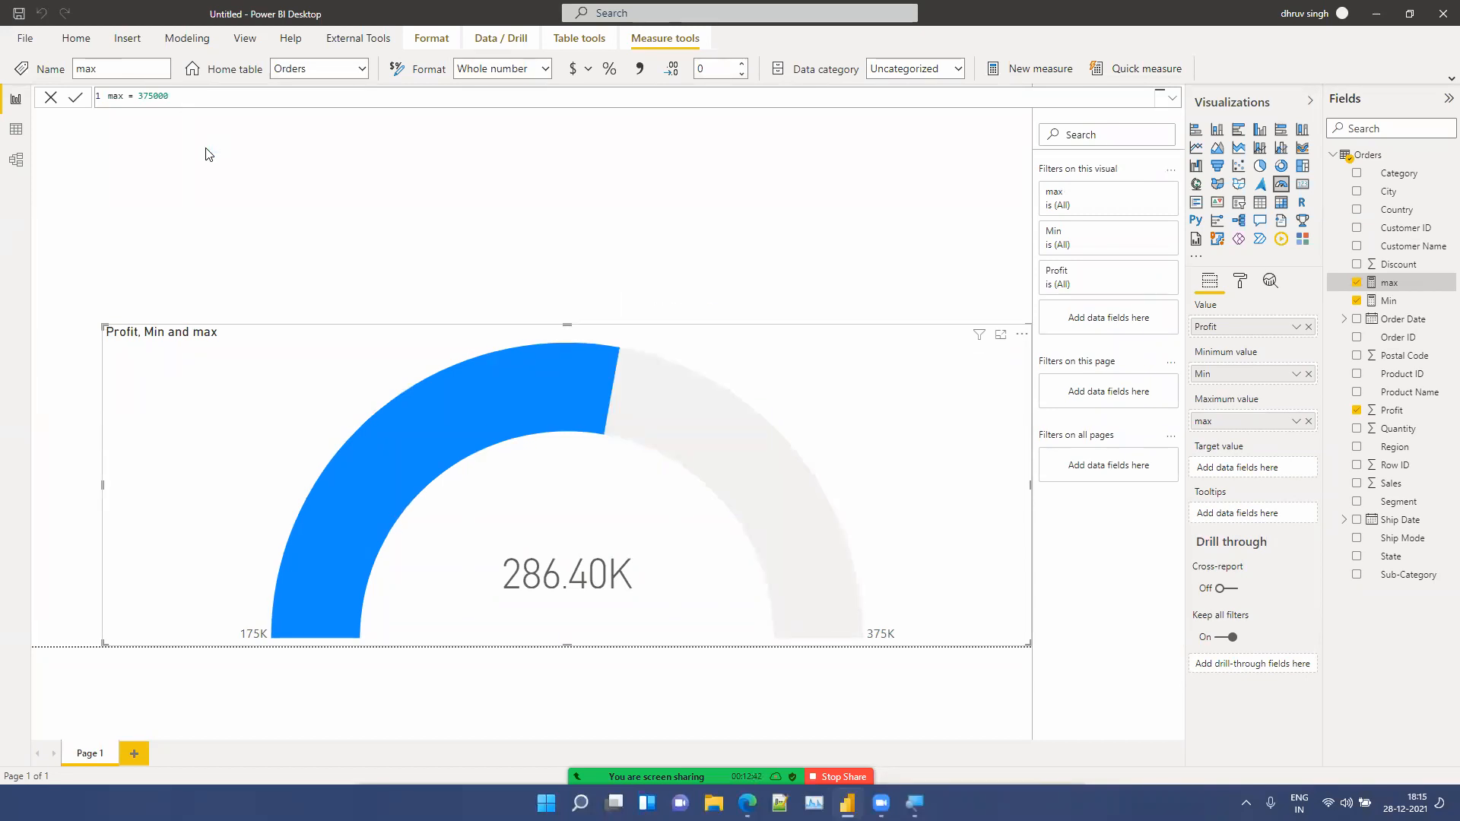
click(1396, 301)
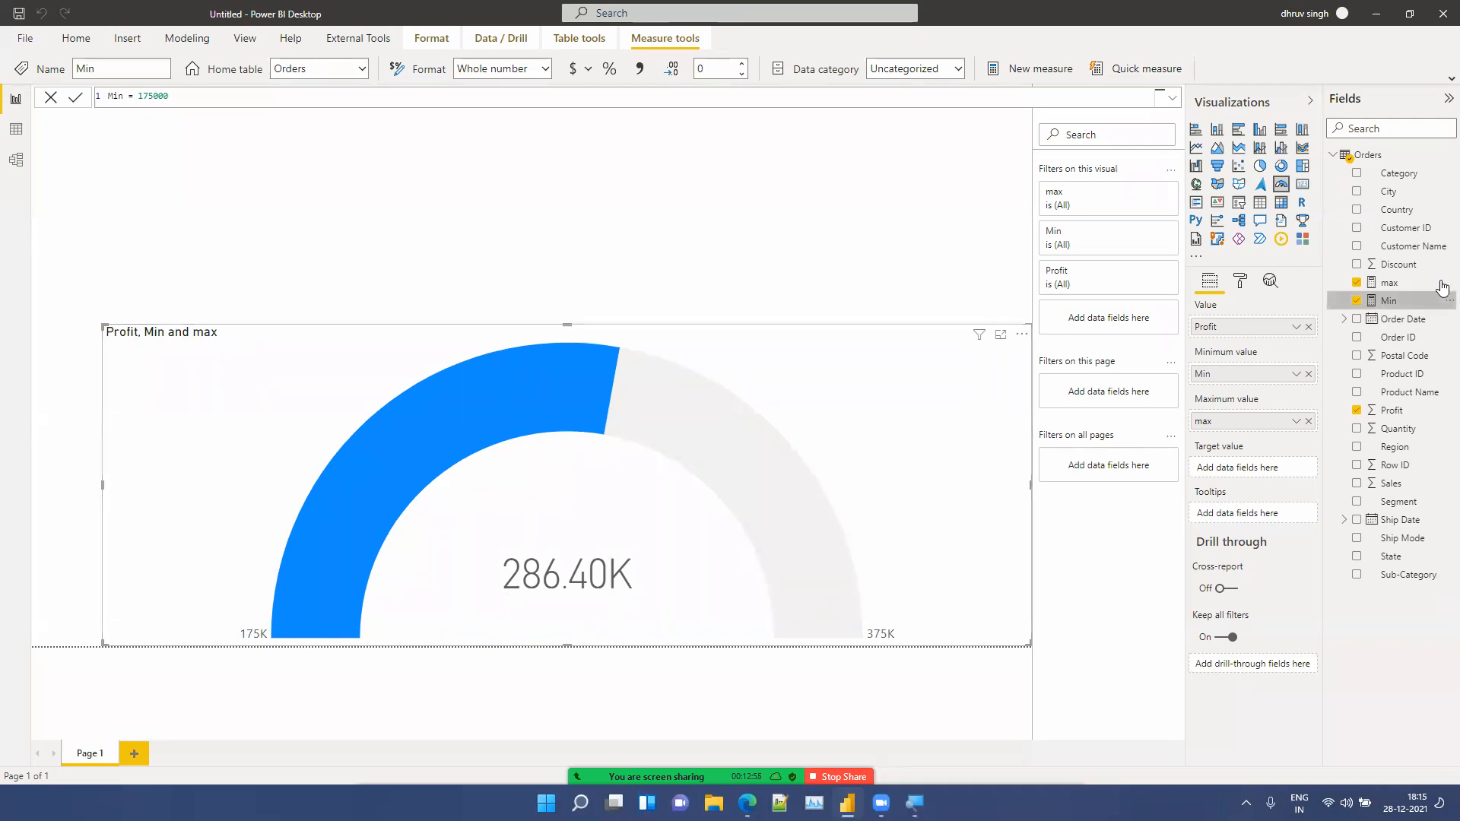
click(1391, 283)
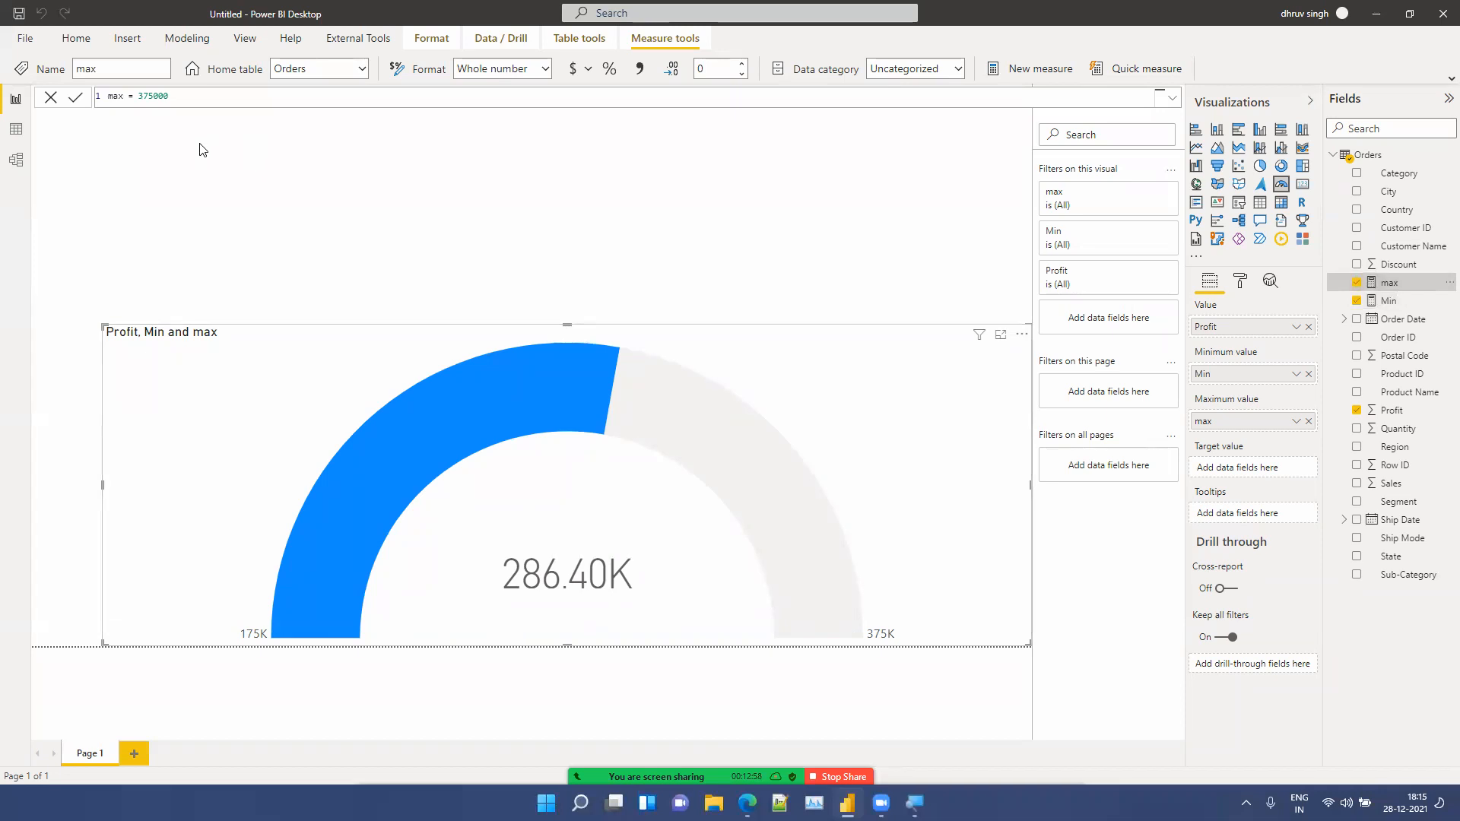
Step: Set the max measure's value to 305000
click(149, 95)
key(BackSpace)
text(8)
key(Return)
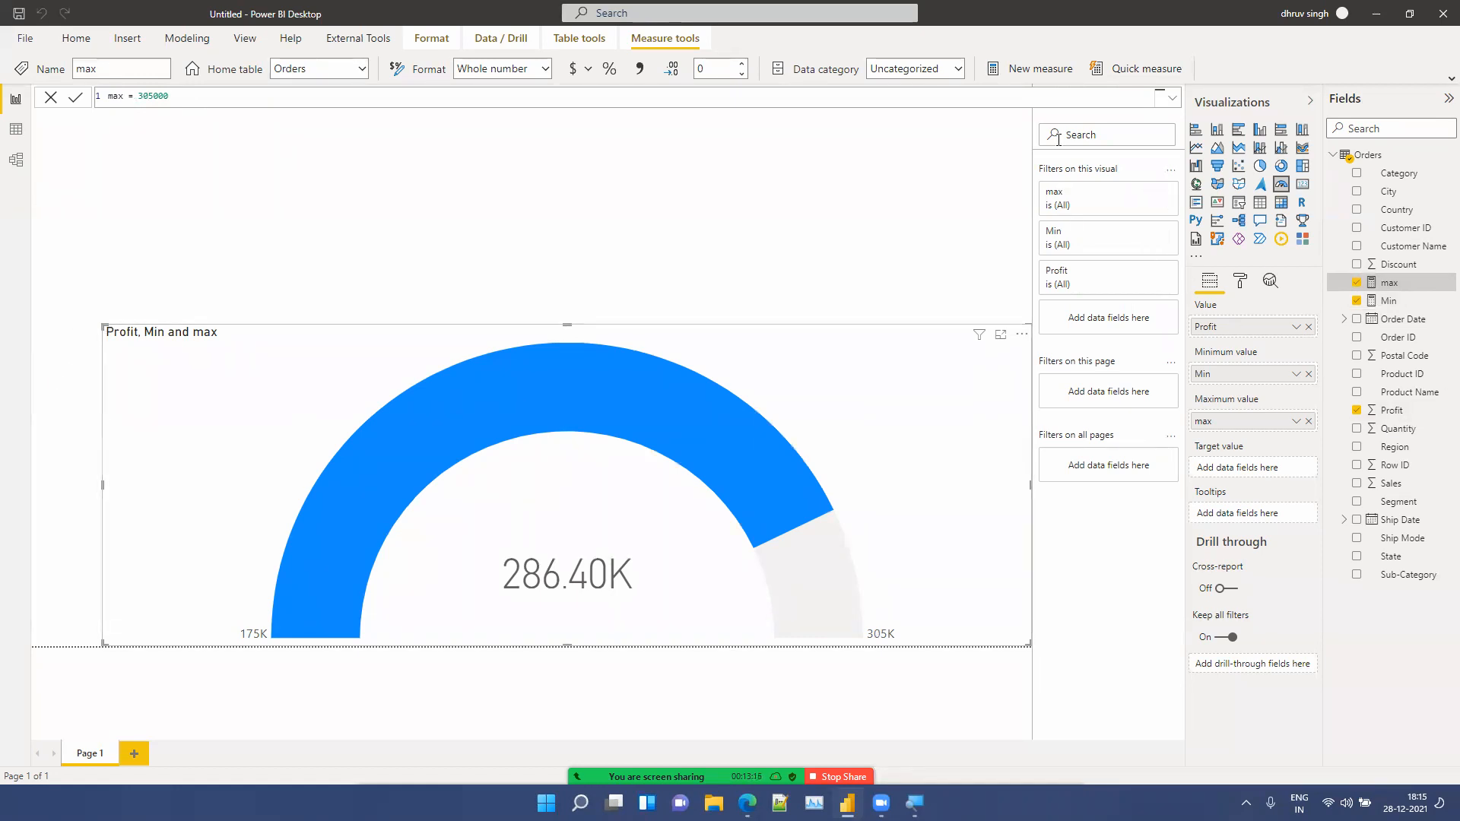
Step: Create a new measure Target = 265000 and set it as the gauge's target value
click(1031, 71)
click(1032, 70)
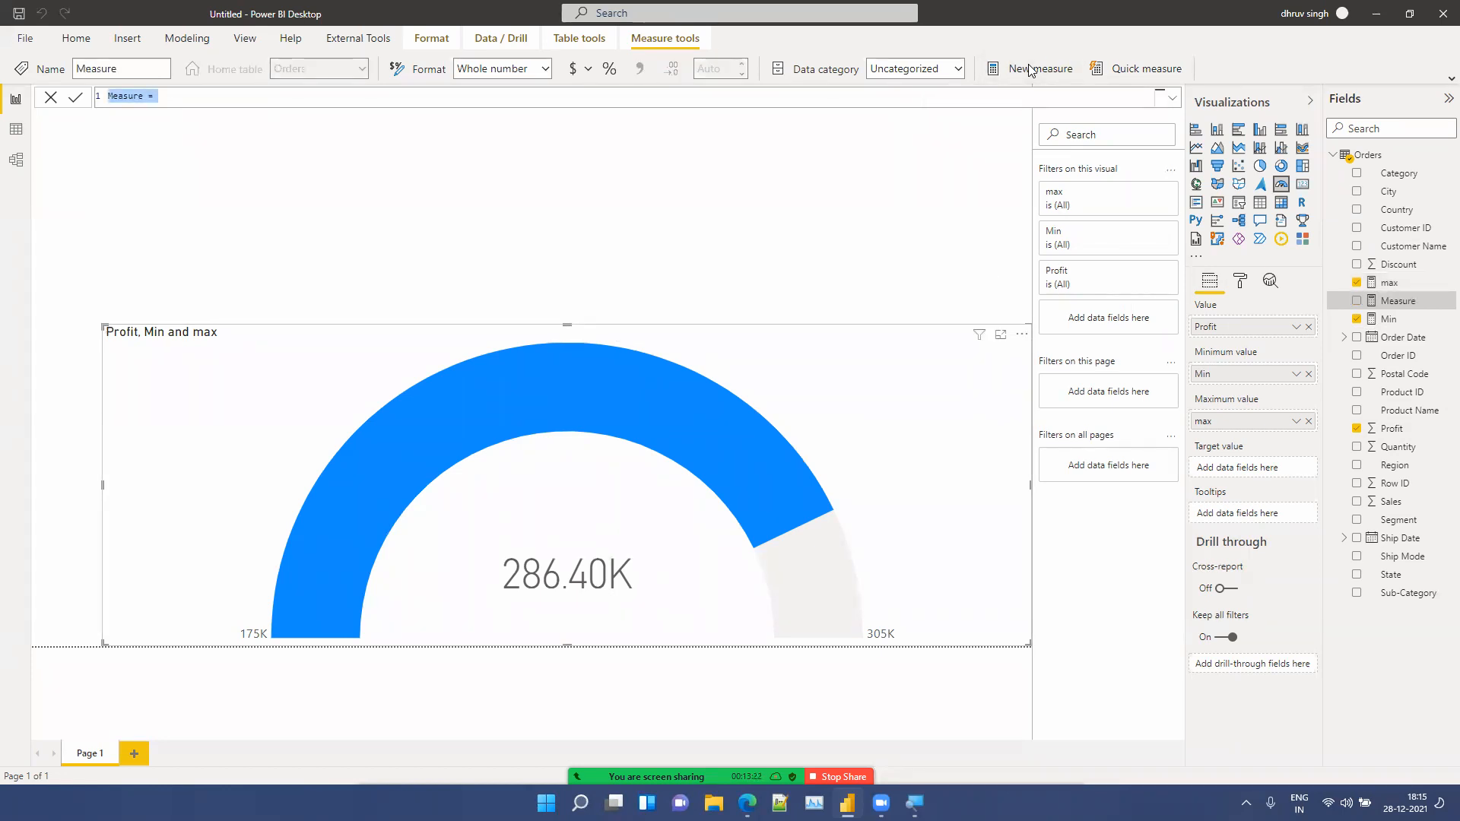
text(Target= 265)
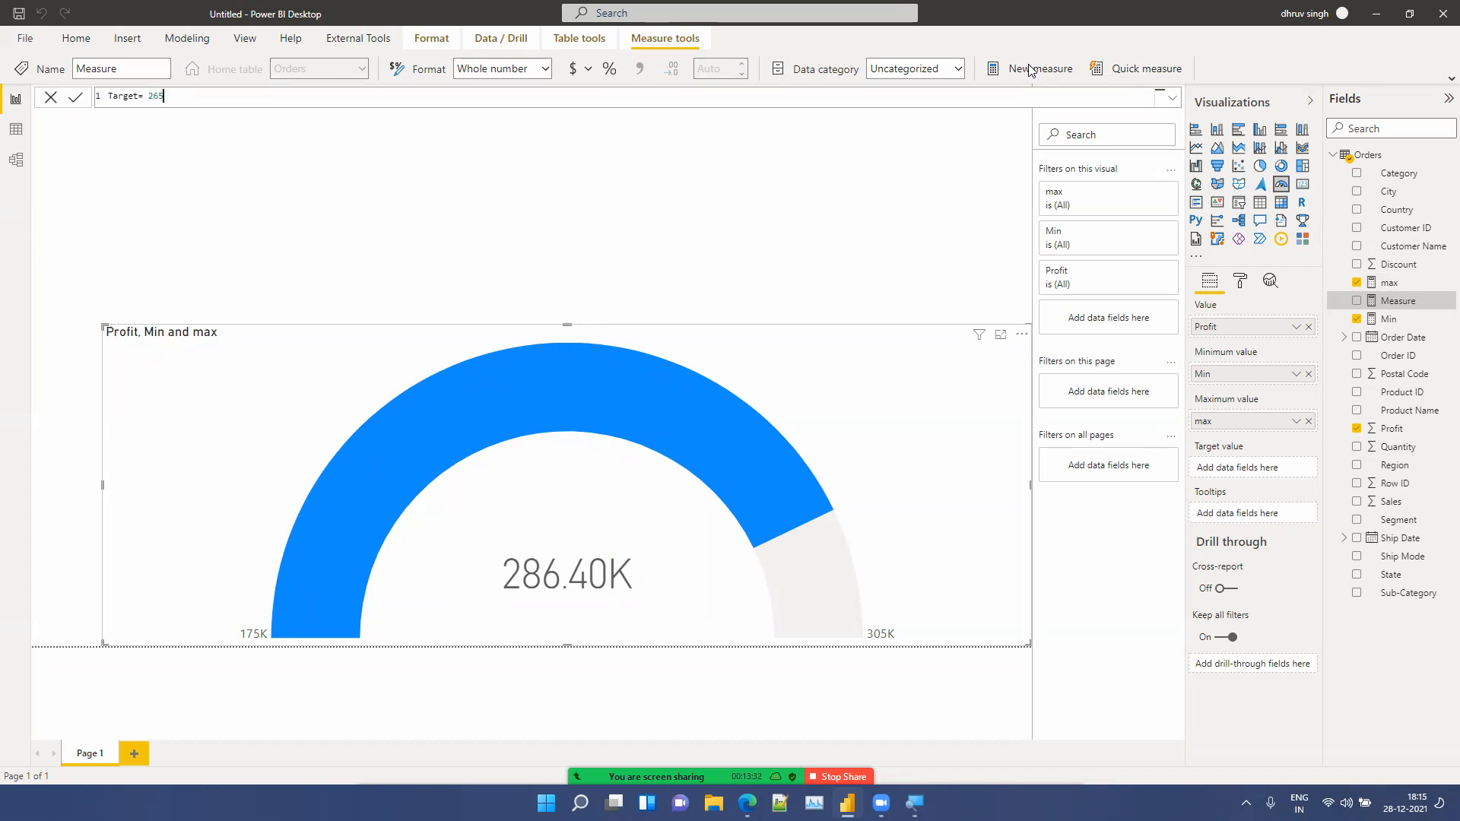
text(000)
key(Return)
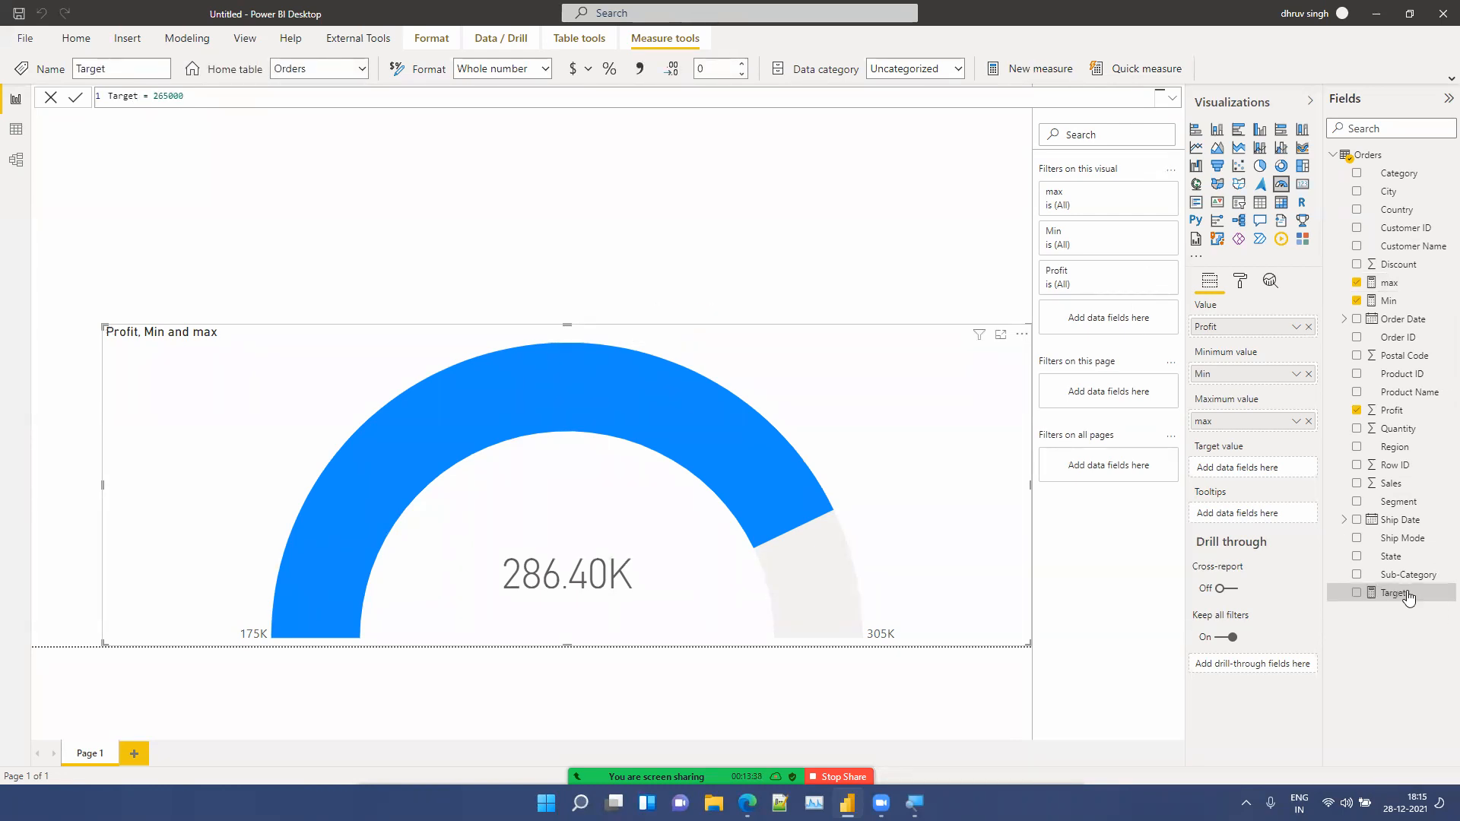
drag(1409, 599, 1271, 464)
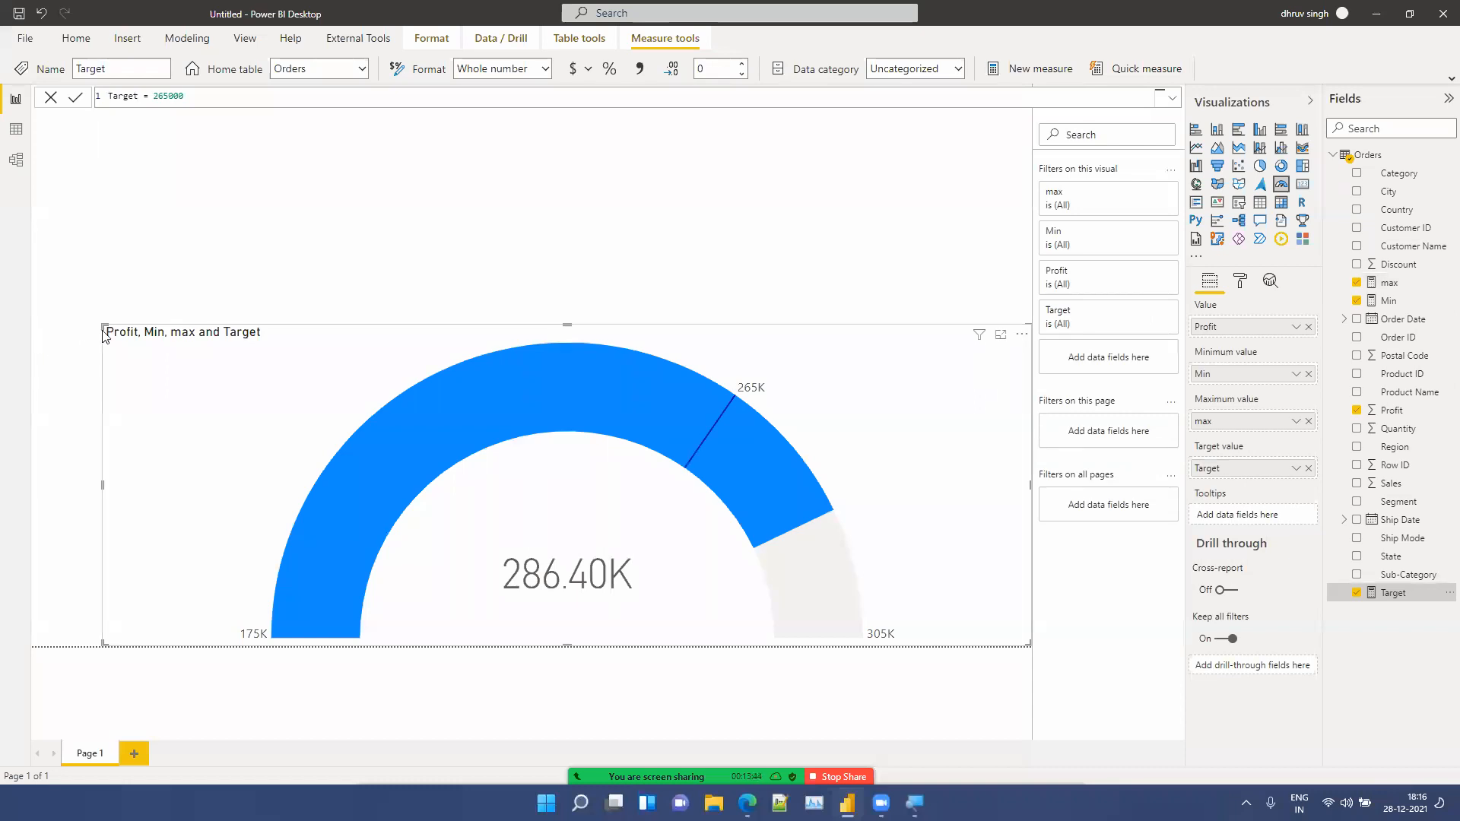
Step: Enlarge the gauge visual to fill most of the report canvas
drag(109, 337, 7, 137)
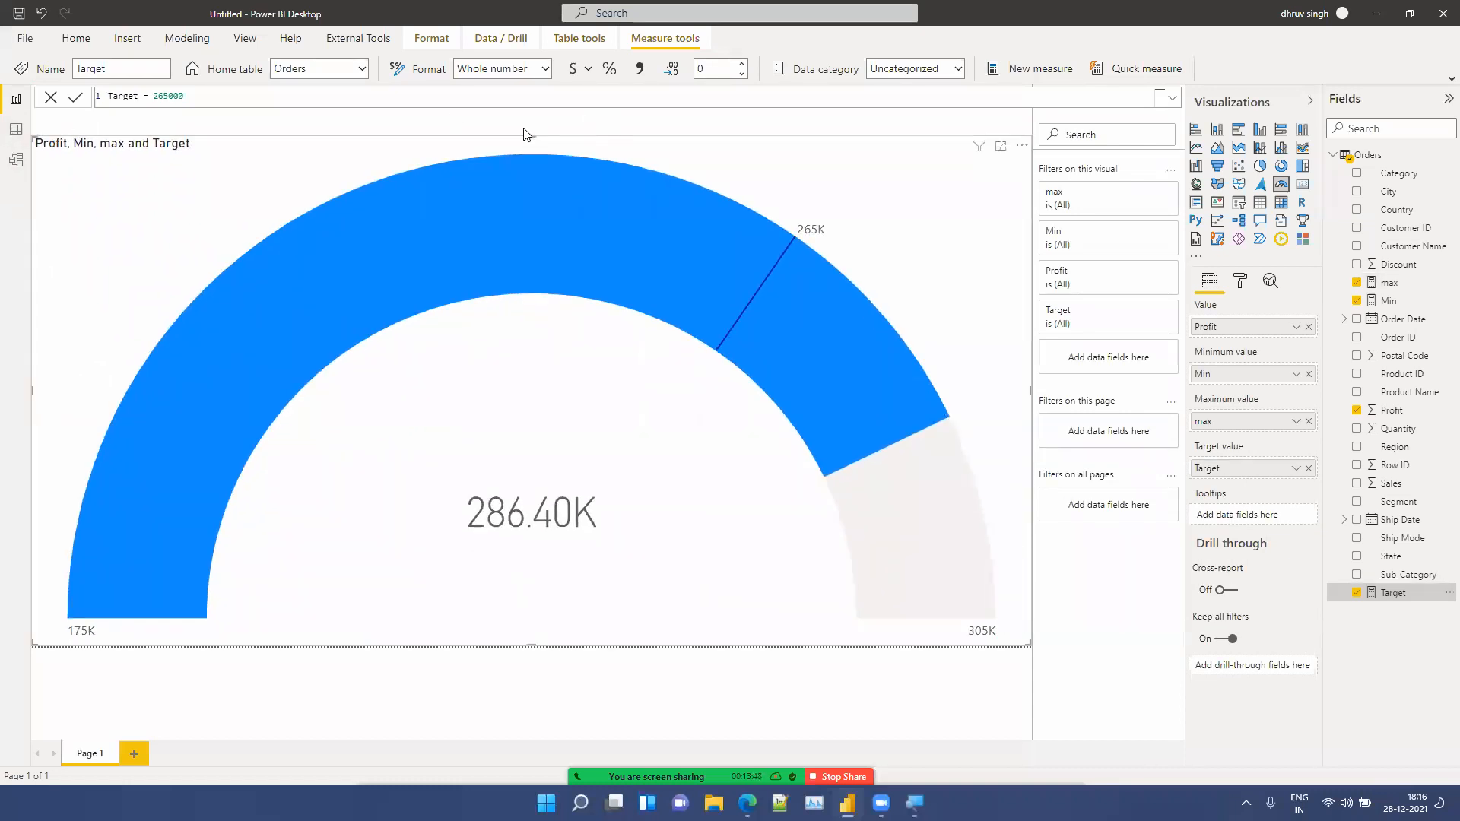
drag(525, 132, 523, 120)
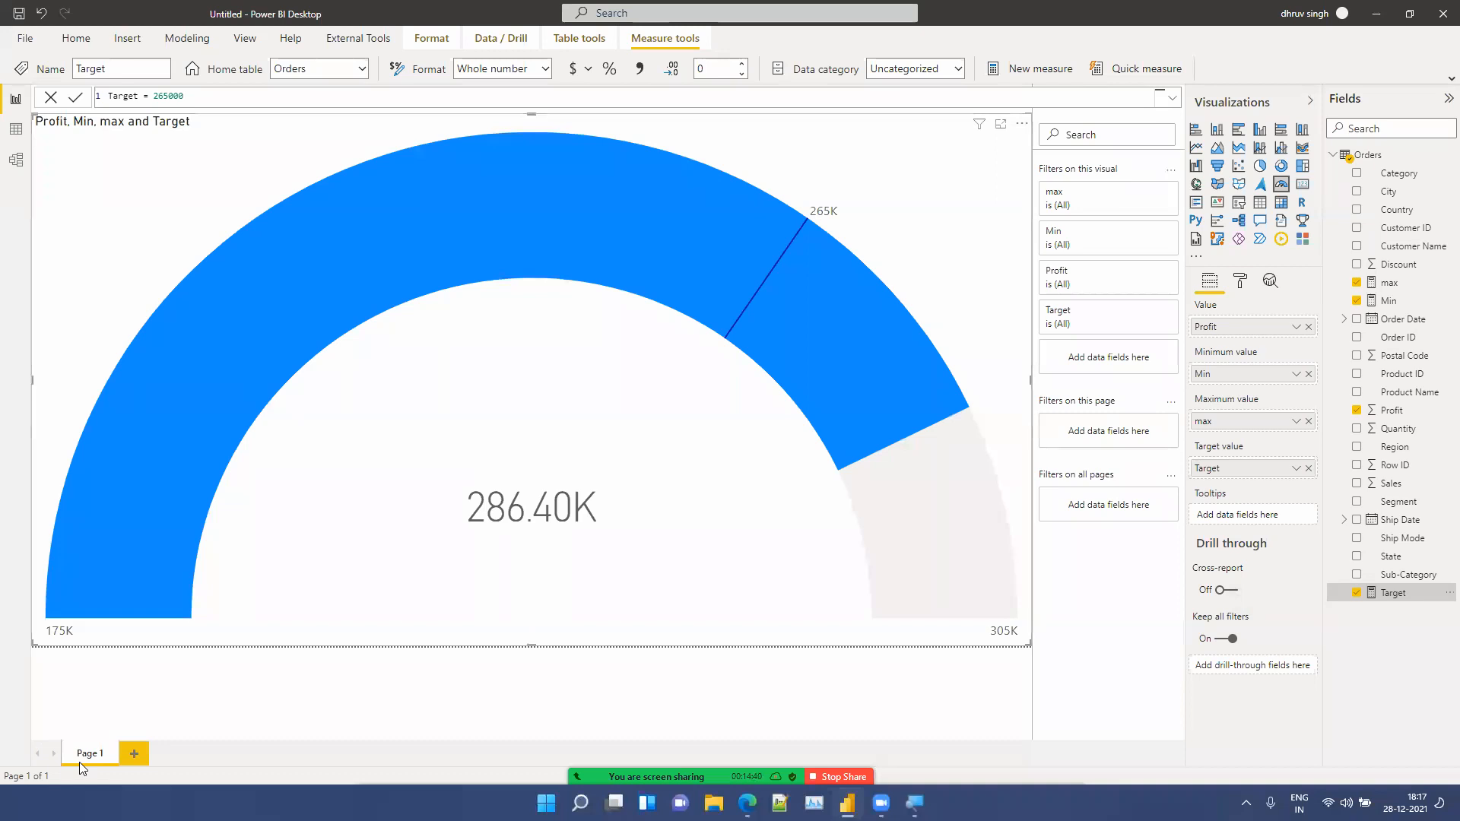
Step: Add a new report page and place a card visual in its top-right corner
click(137, 754)
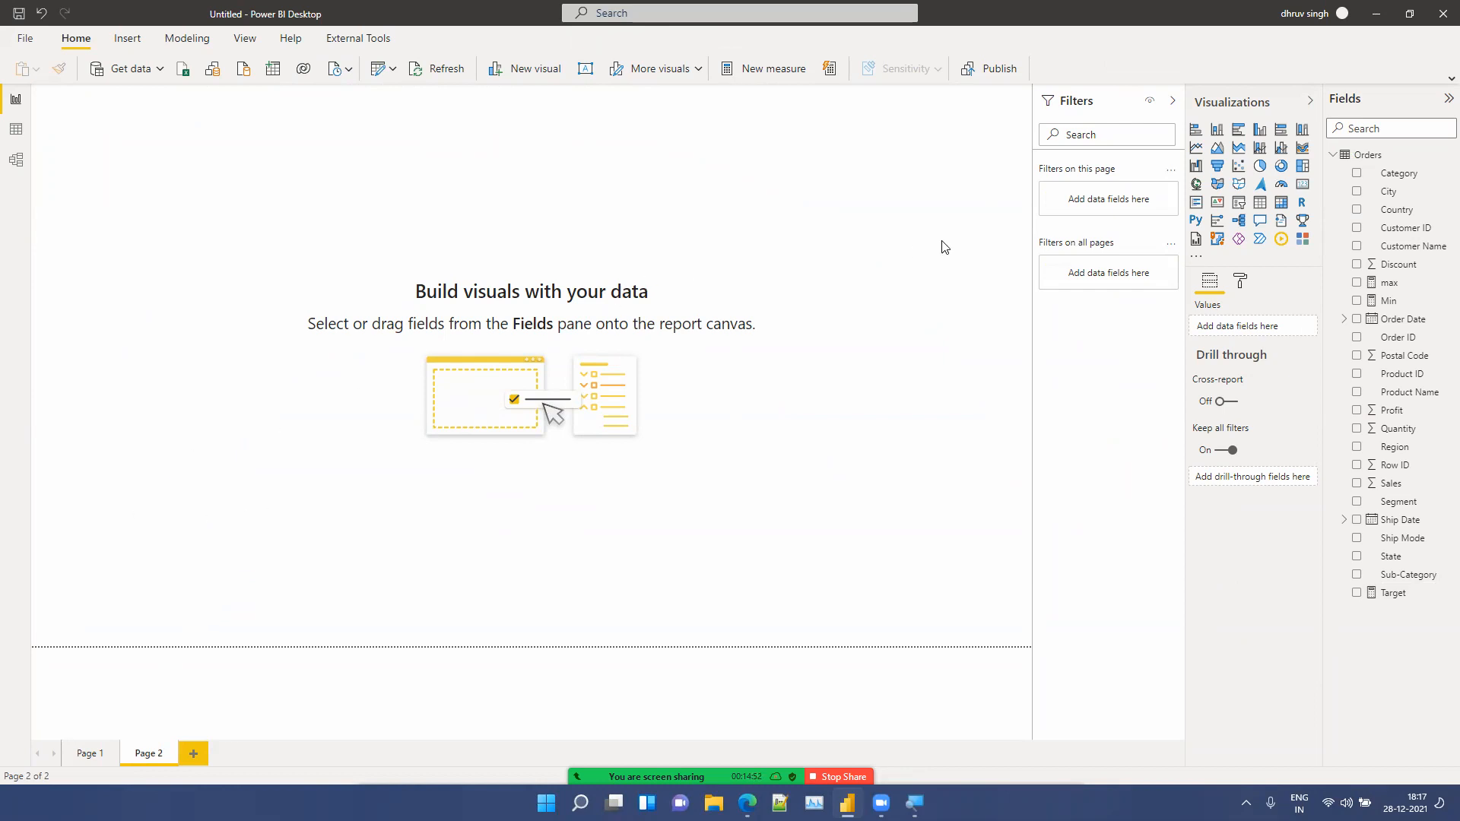
click(1299, 188)
drag(83, 246, 934, 95)
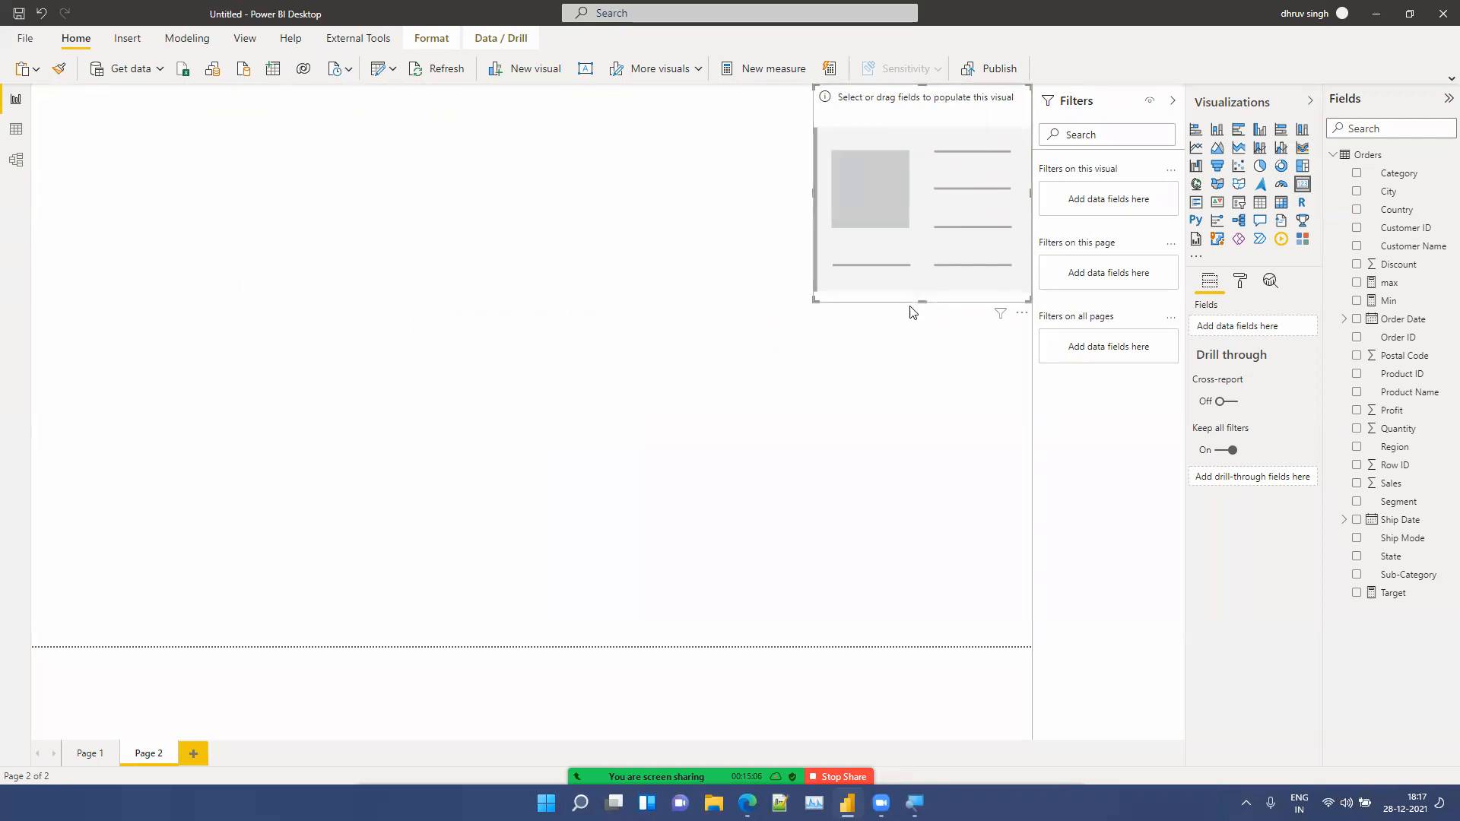
Step: Show gridlines and shrink the card to a small box at the canvas's top-right corner
click(246, 40)
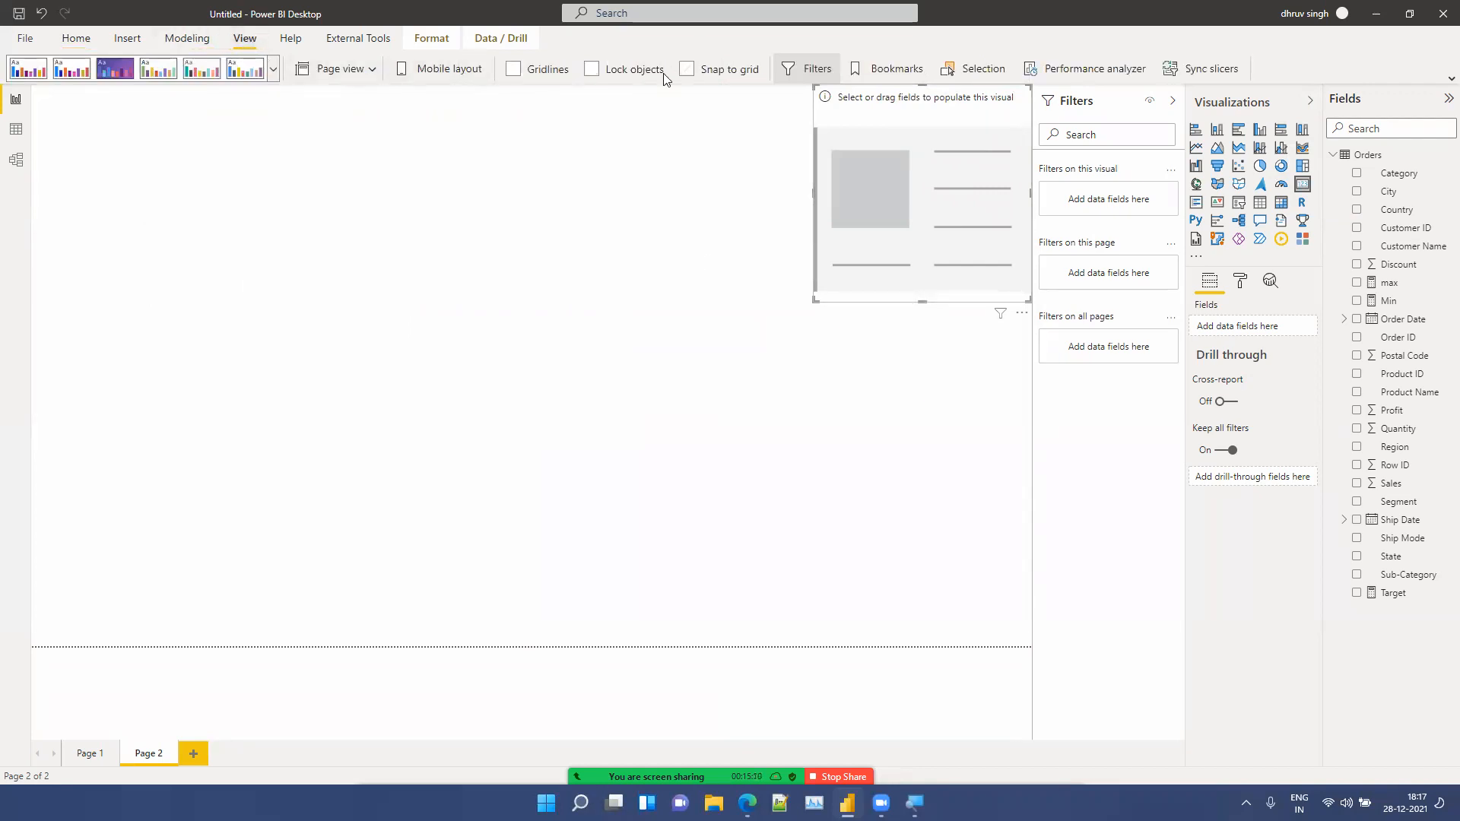
click(536, 71)
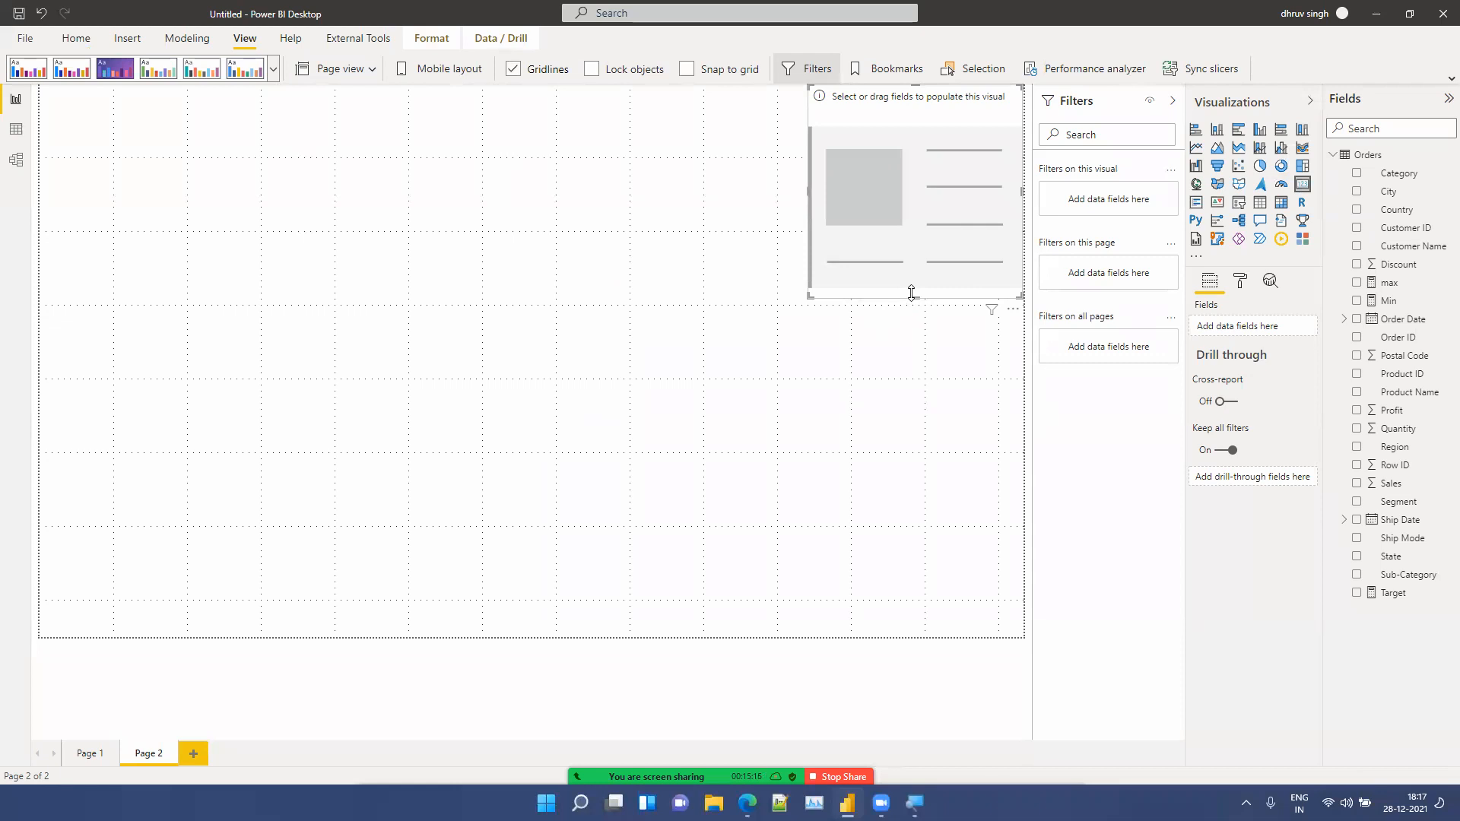
drag(912, 293, 864, 157)
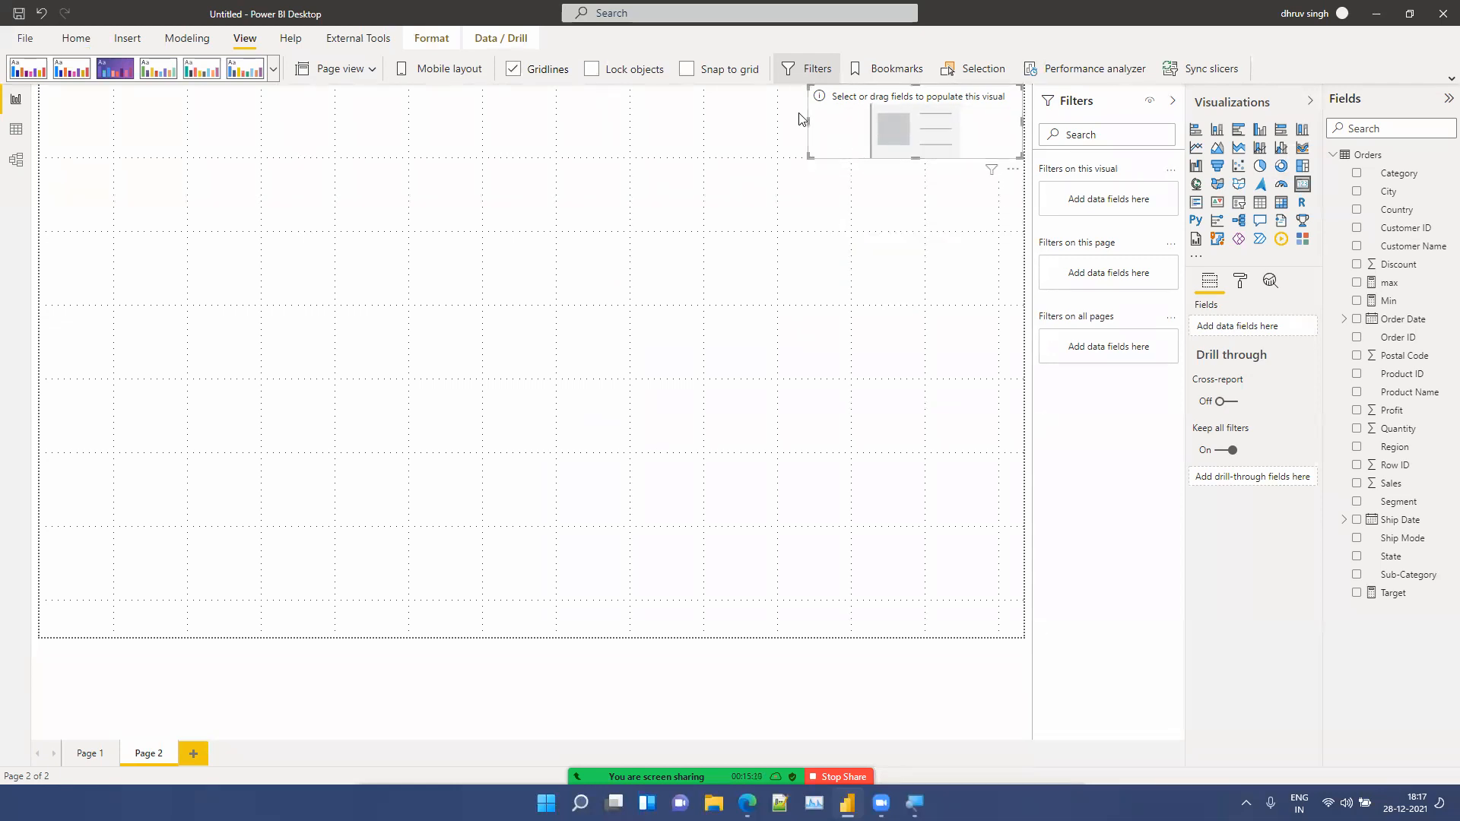
mouse_move(806, 120)
mouse_down()
mouse_move(848, 121)
mouse_move(799, 137)
mouse_move(816, 135)
mouse_up()
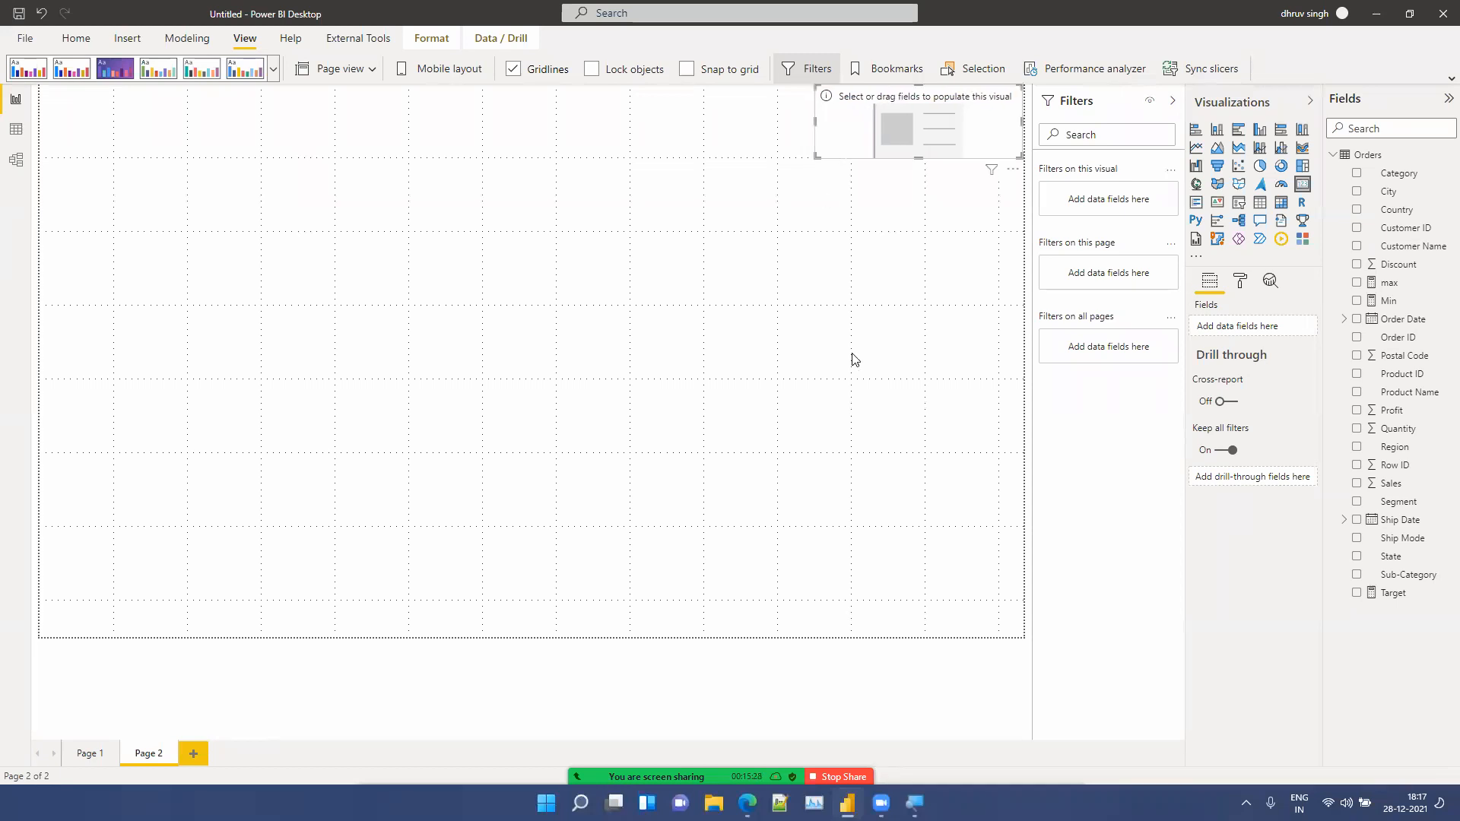
click(816, 271)
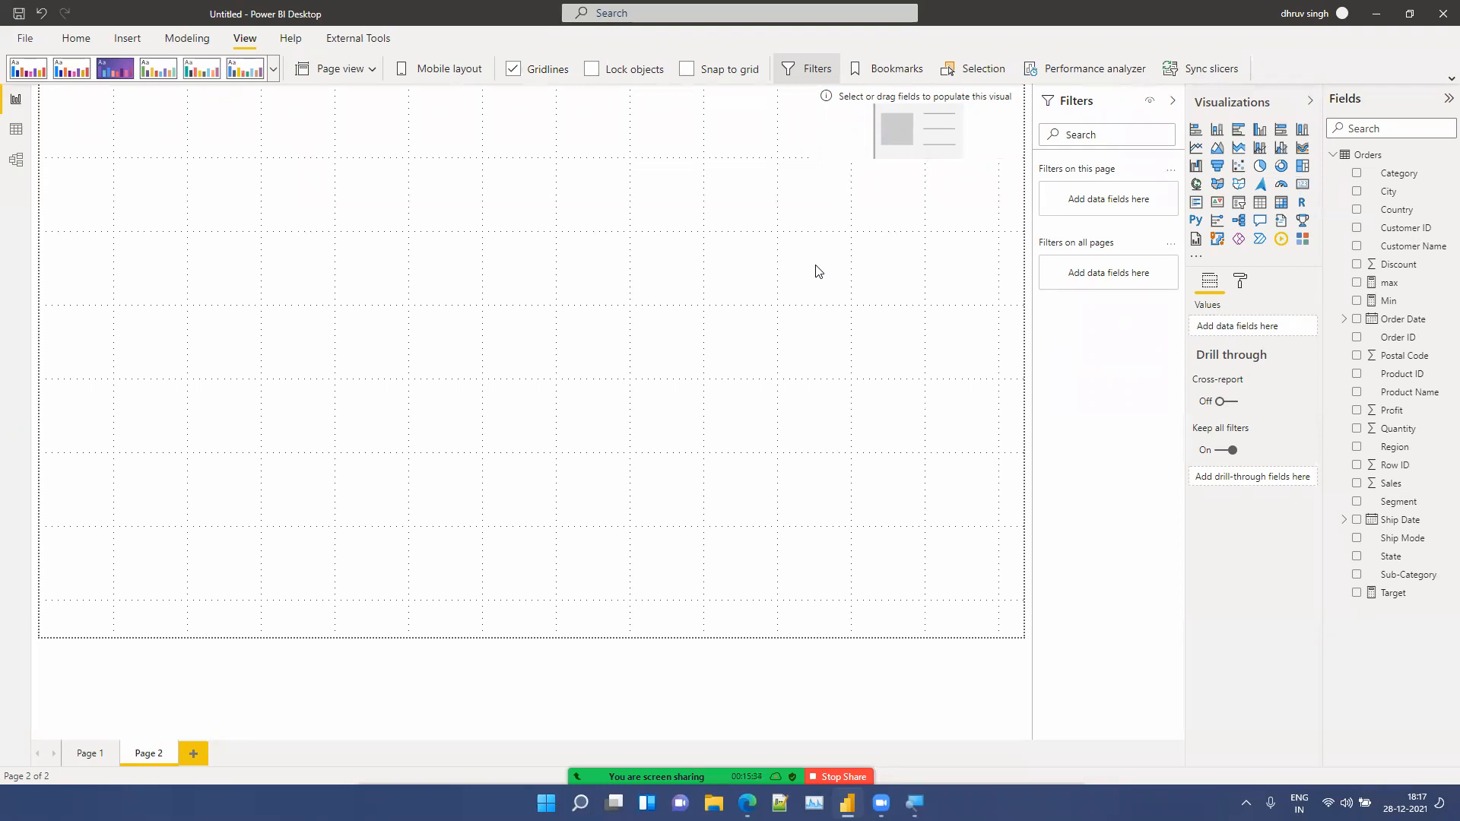
click(912, 108)
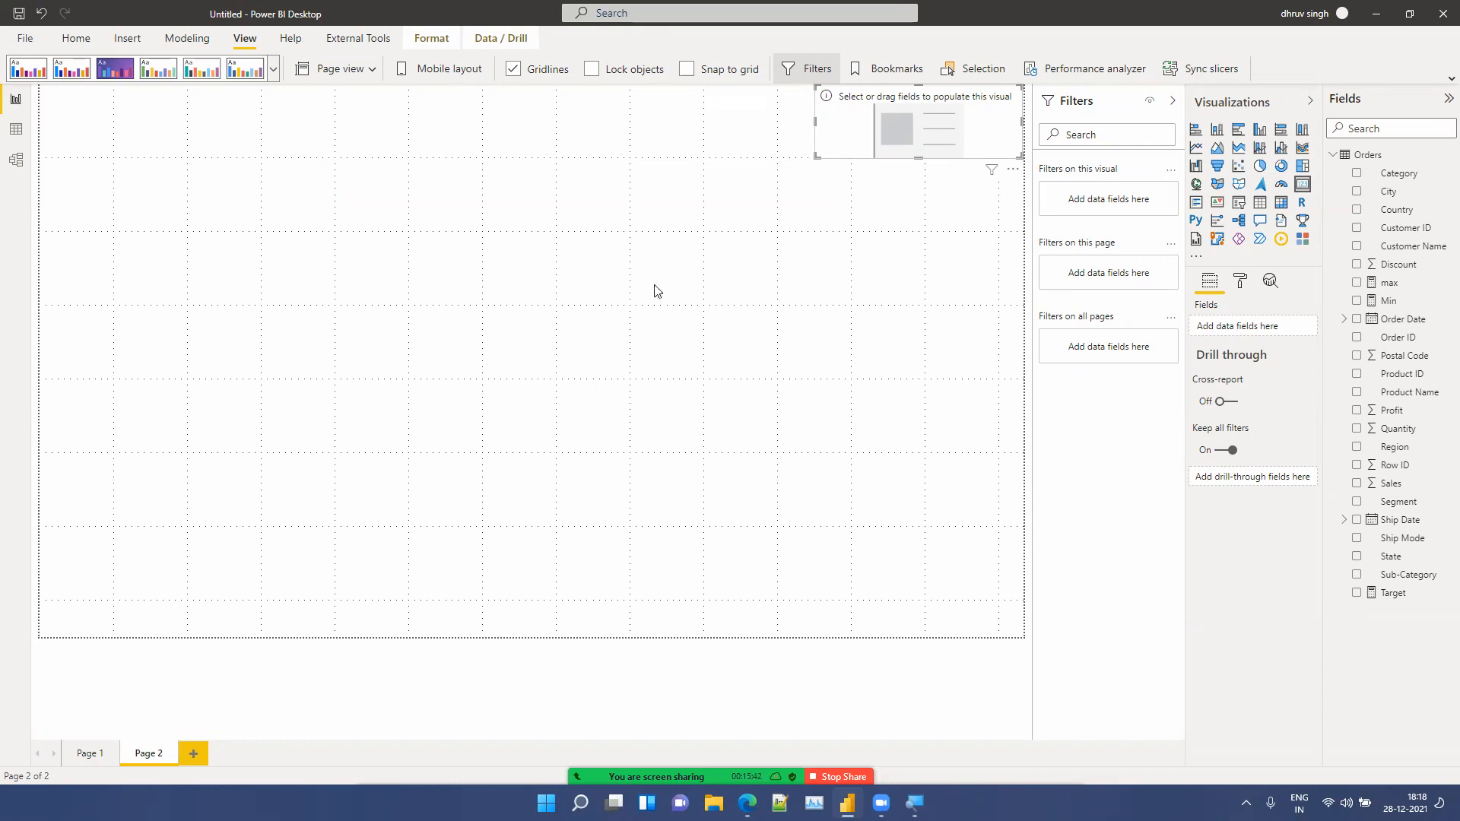
mouse_move(815, 120)
mouse_down()
mouse_move(853, 120)
mouse_move(806, 119)
mouse_up()
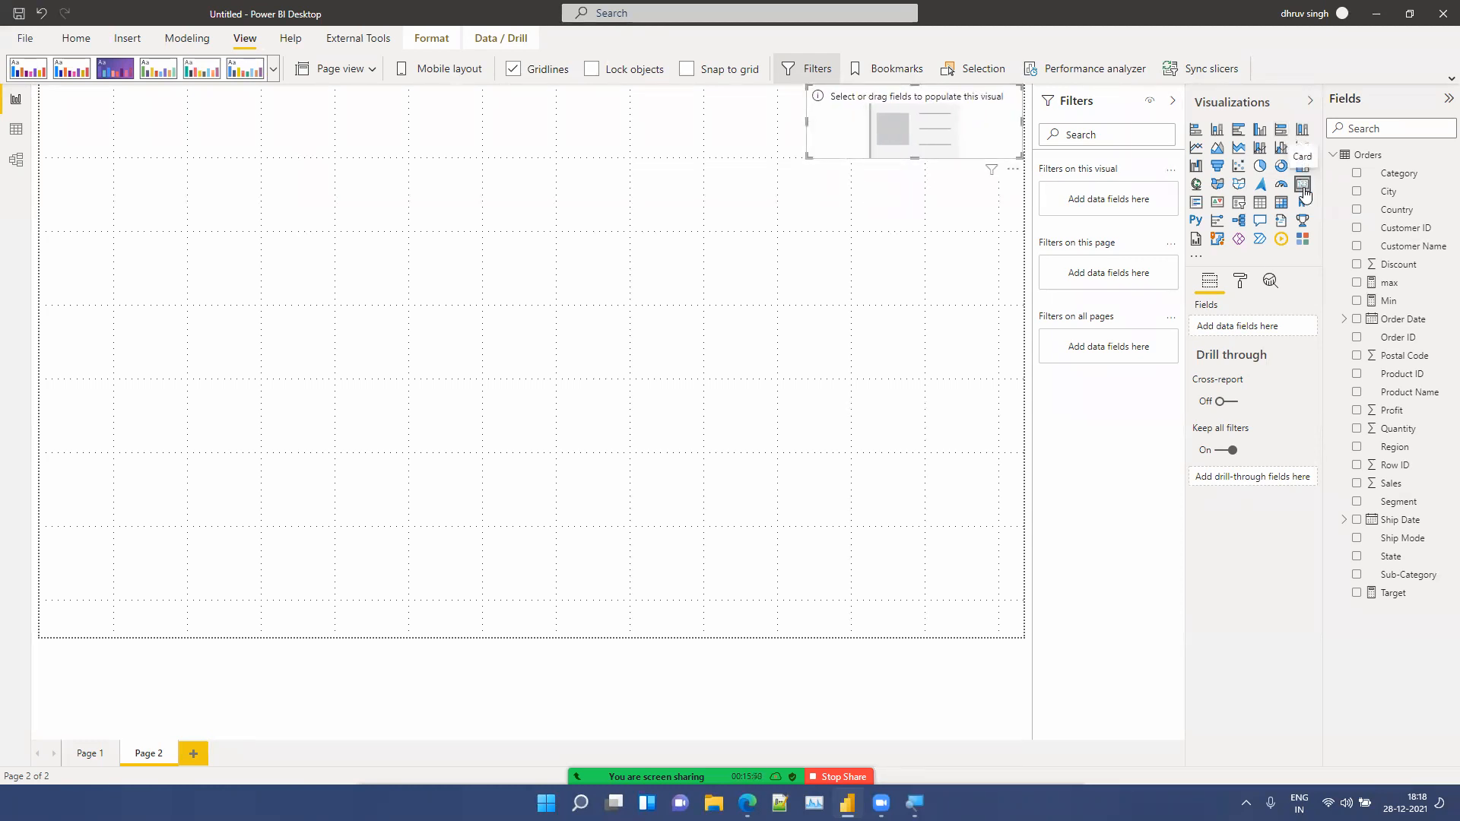
drag(806, 120, 818, 129)
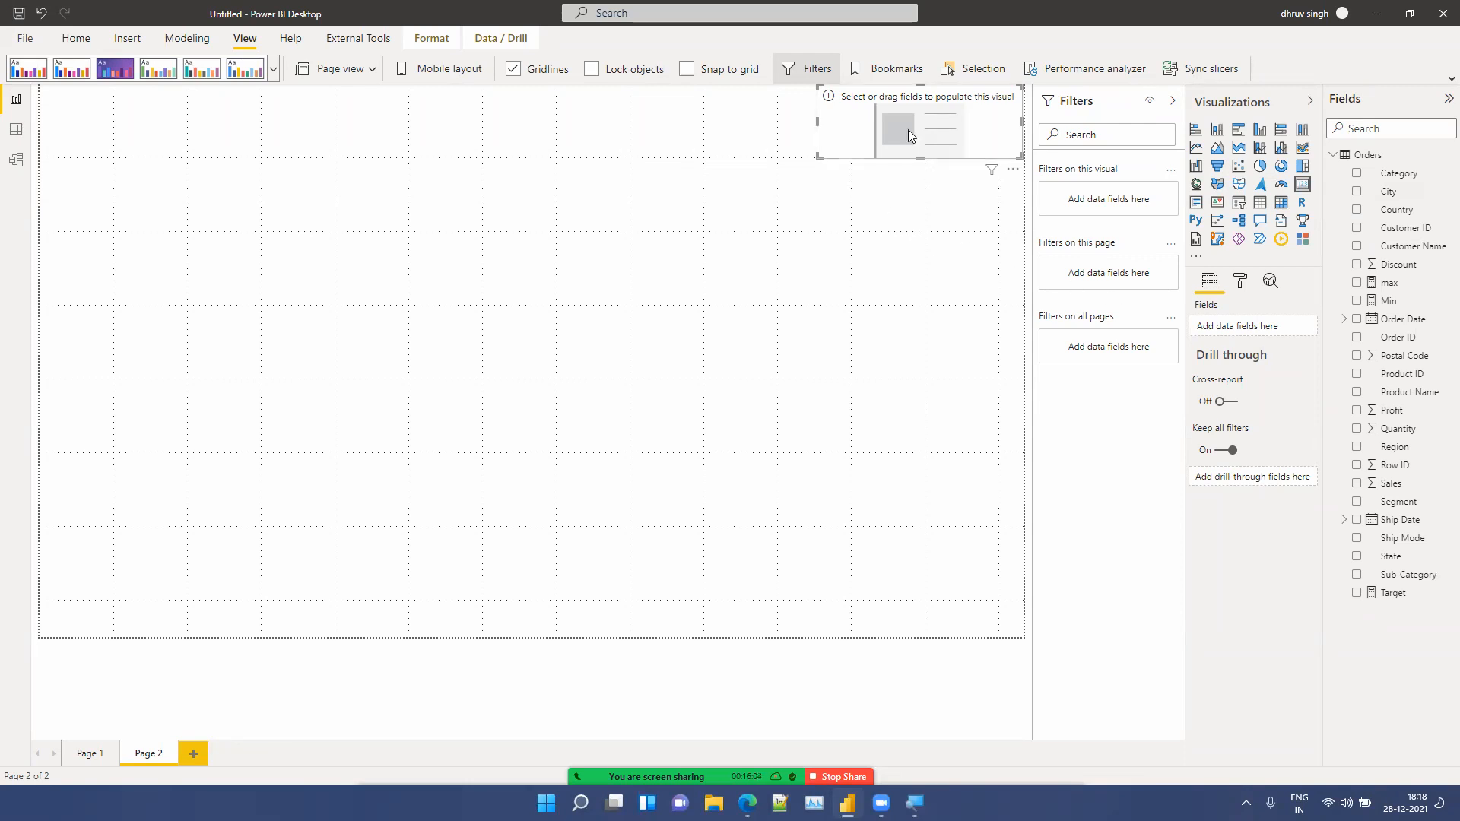
Step: Add Sales to the card and turn off its category label
drag(1411, 484, 1276, 326)
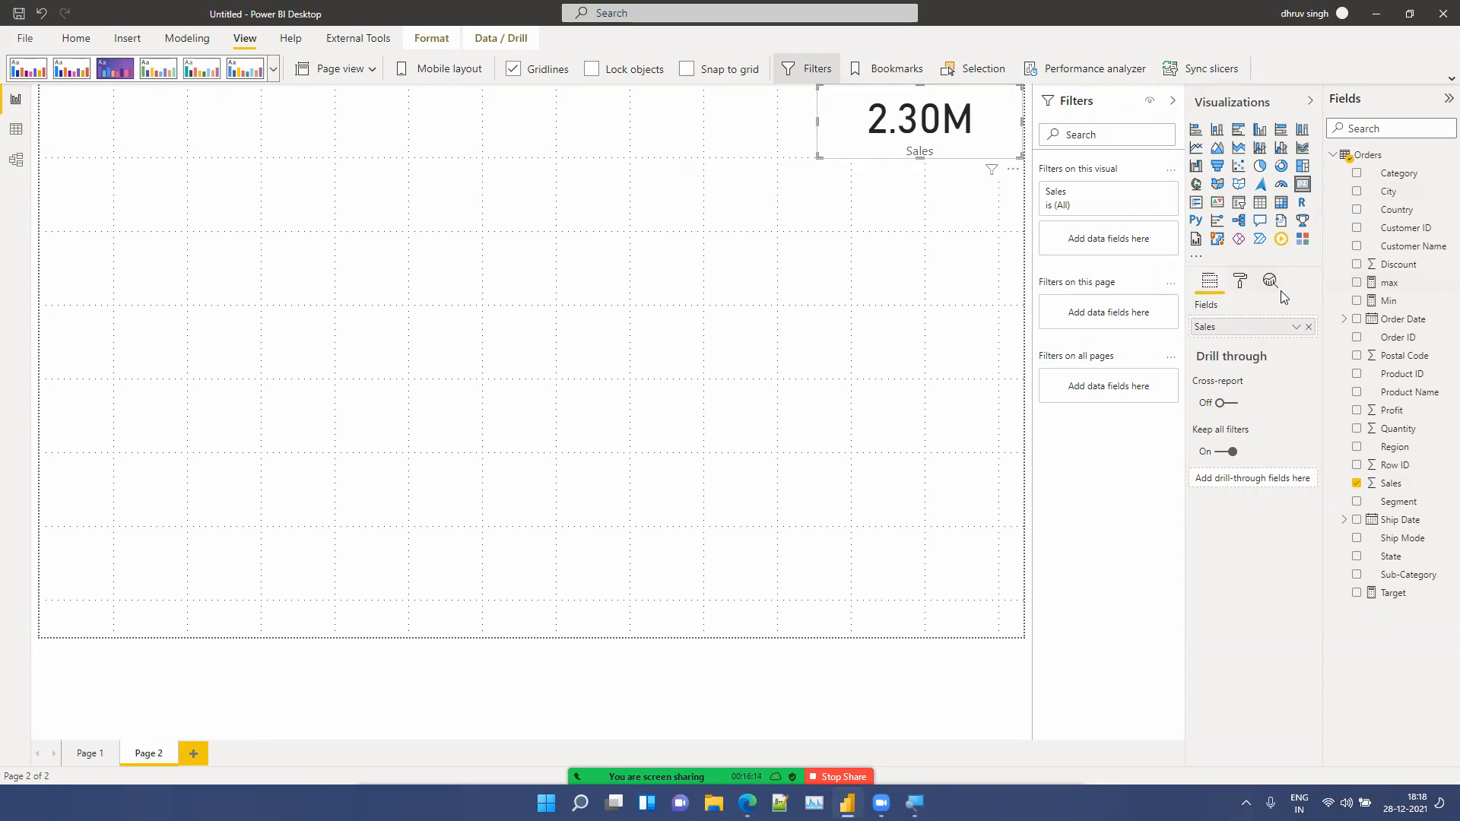
click(1241, 283)
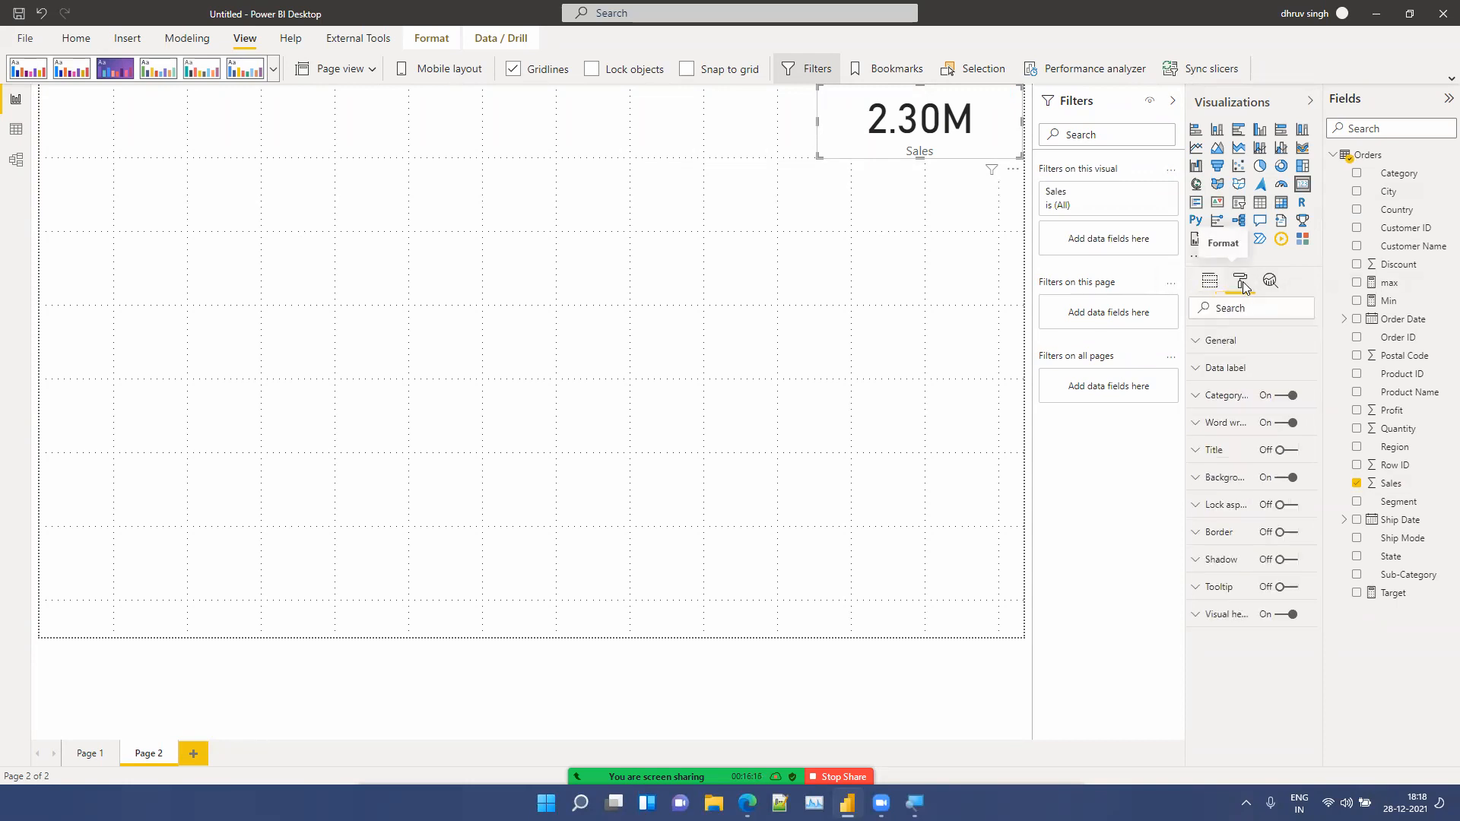
click(1285, 396)
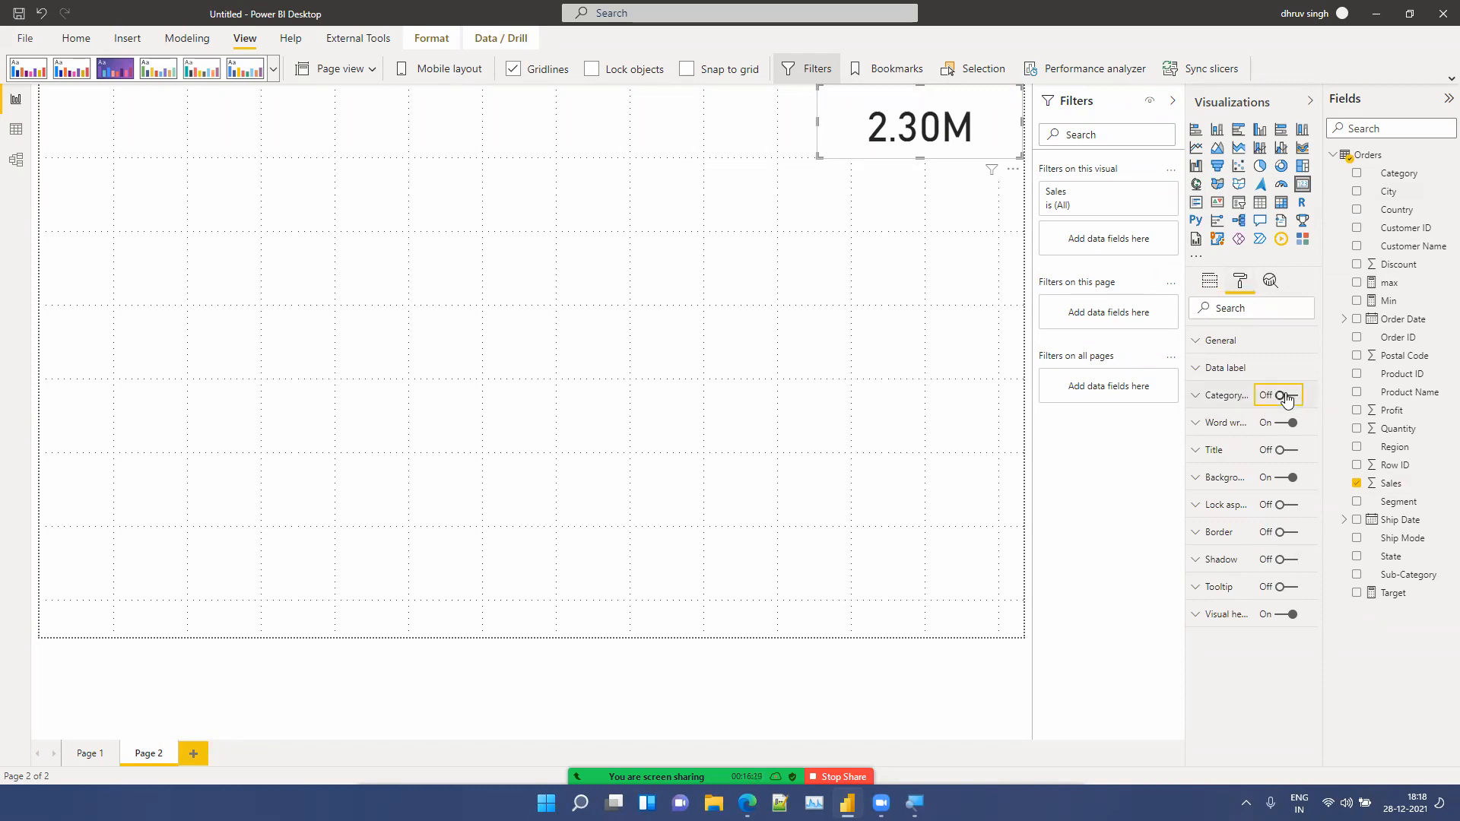
Step: Turn on the card's title with the text Total Sales
click(1285, 450)
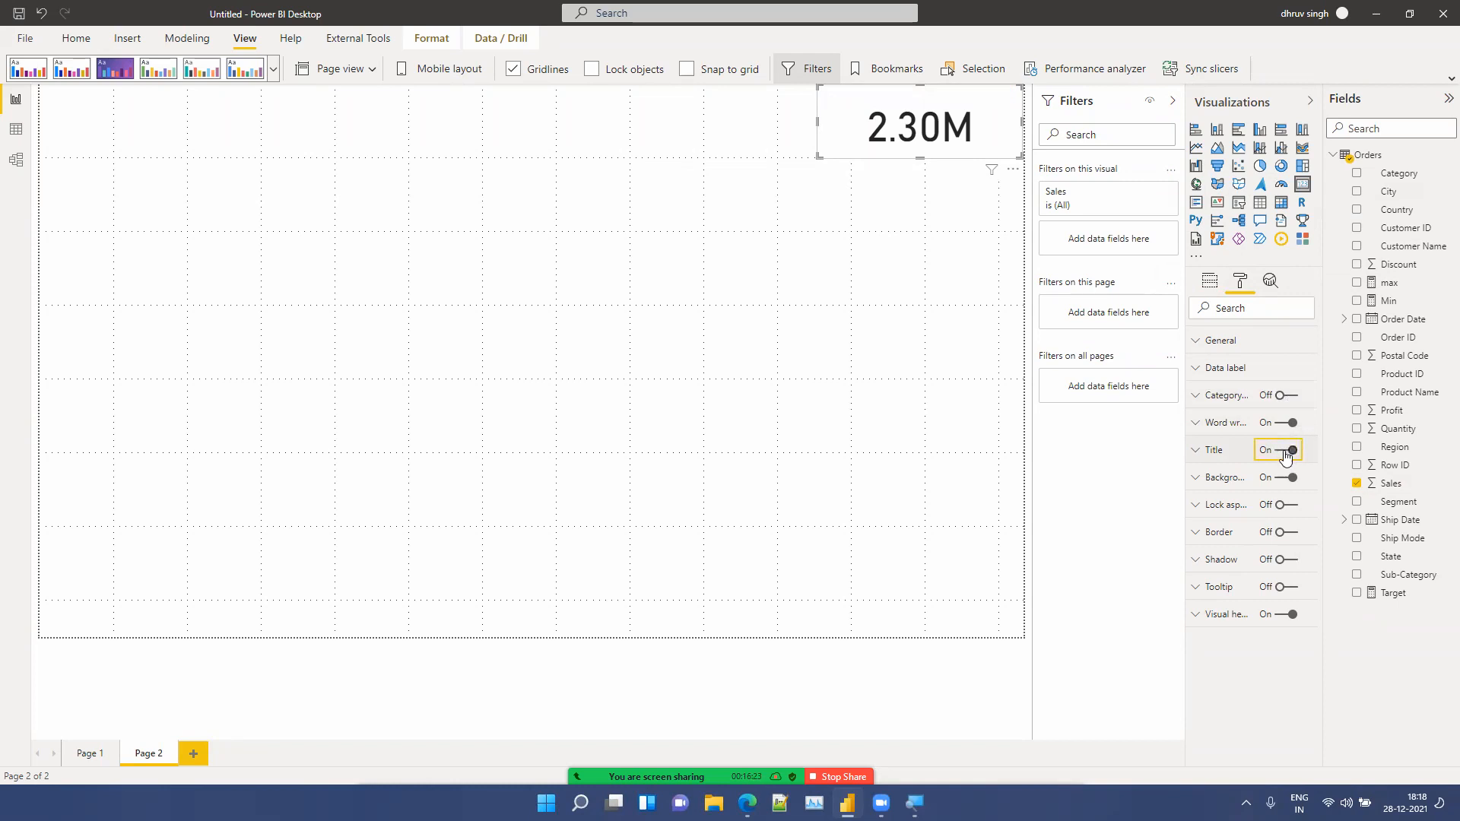
click(1208, 456)
click(1218, 498)
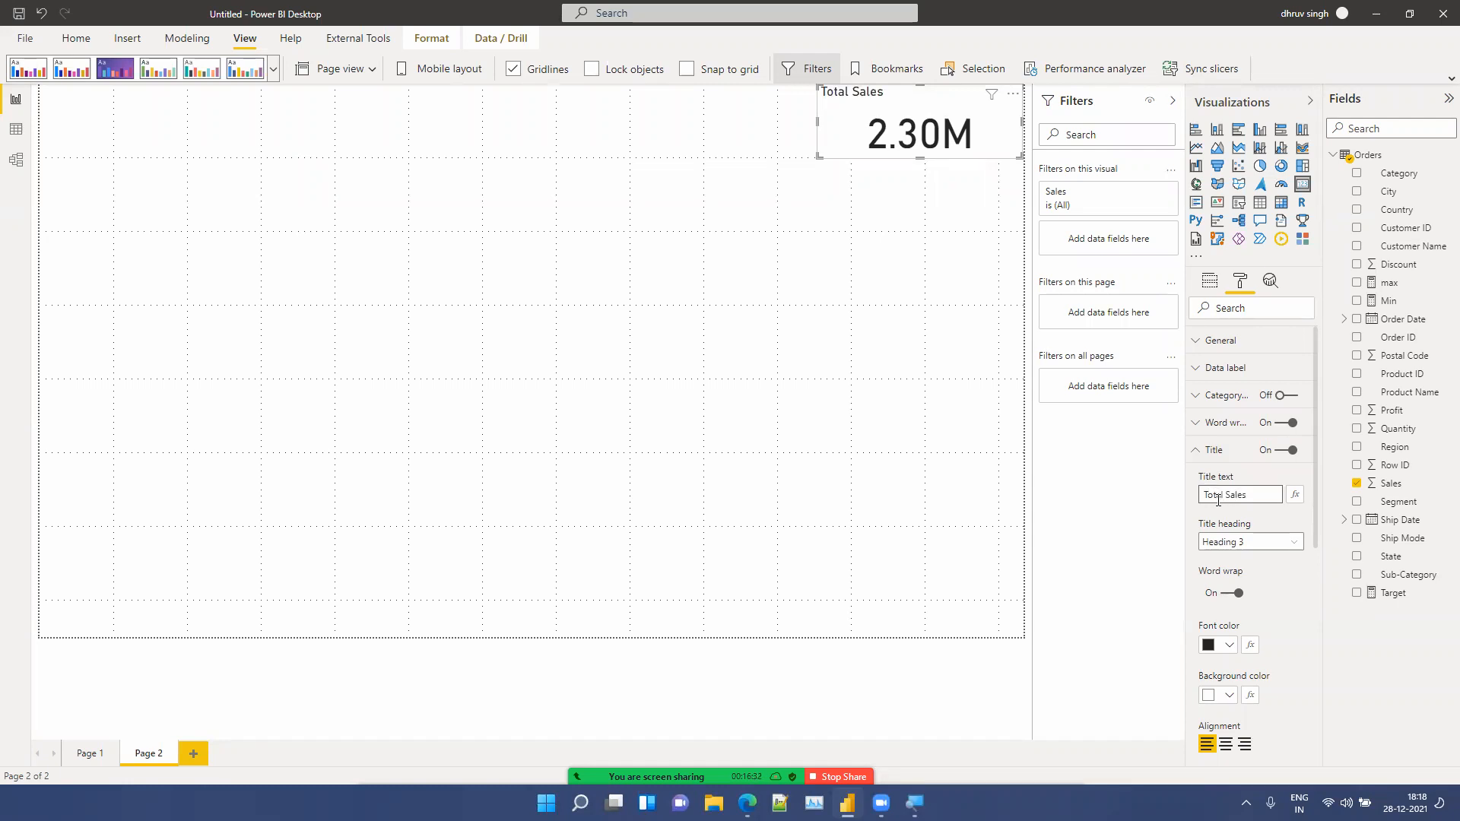
Step: Format the card title with white font on a dark blue background, centre-aligned
scroll(1244, 617, down, 3)
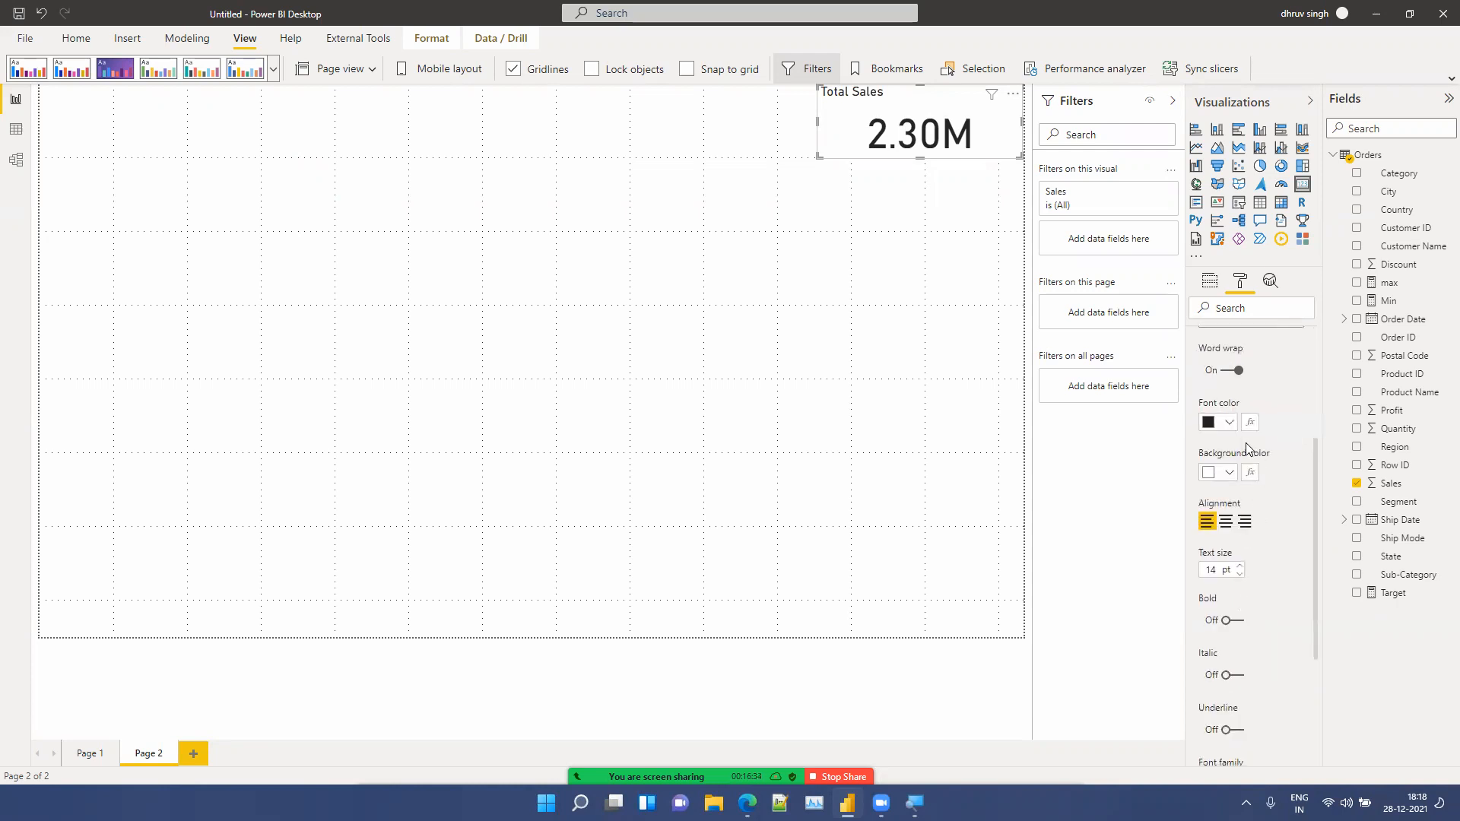
click(1230, 423)
click(1224, 451)
click(1230, 473)
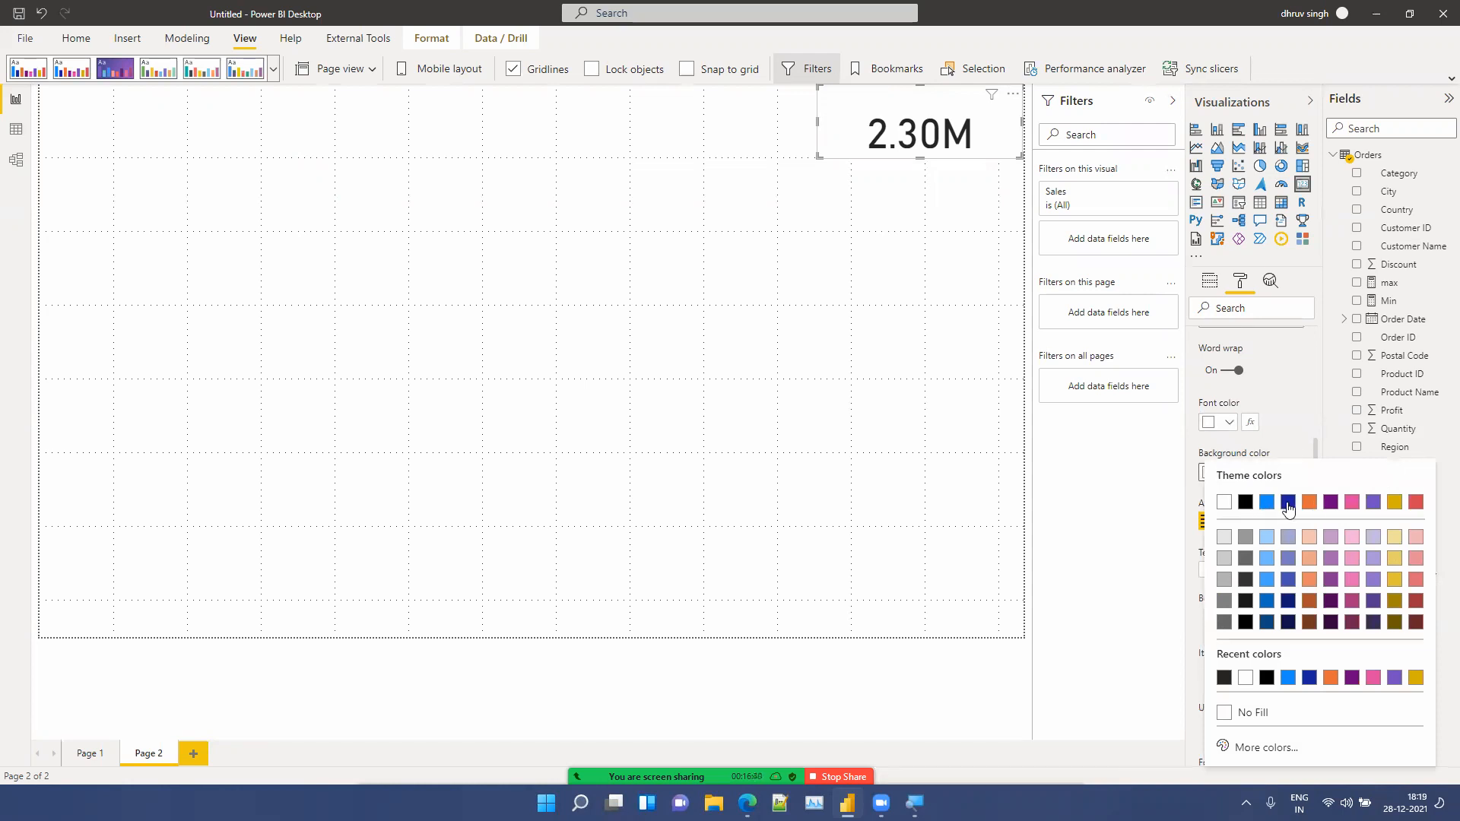
click(1287, 502)
click(1225, 523)
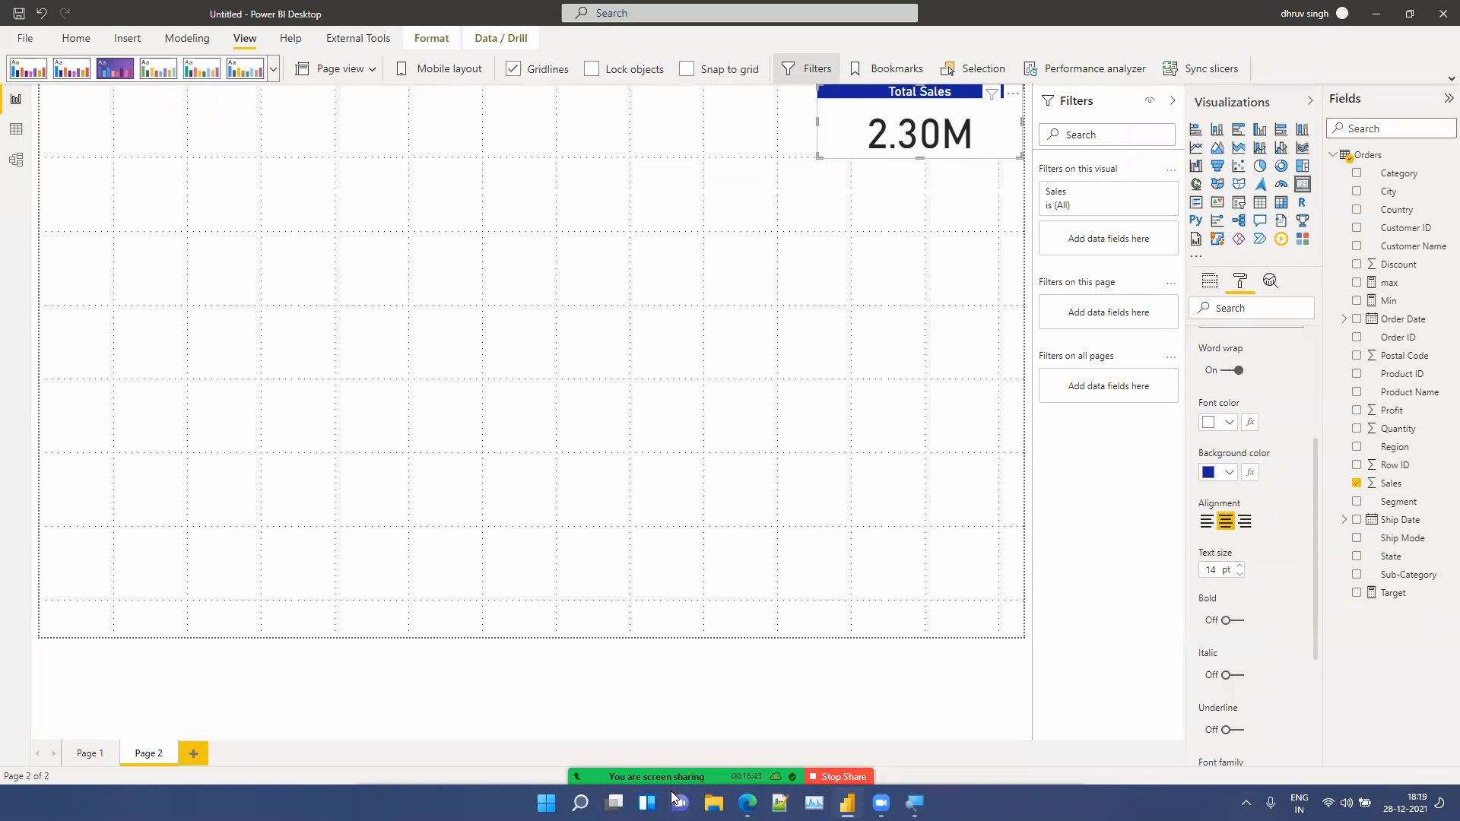
click(664, 749)
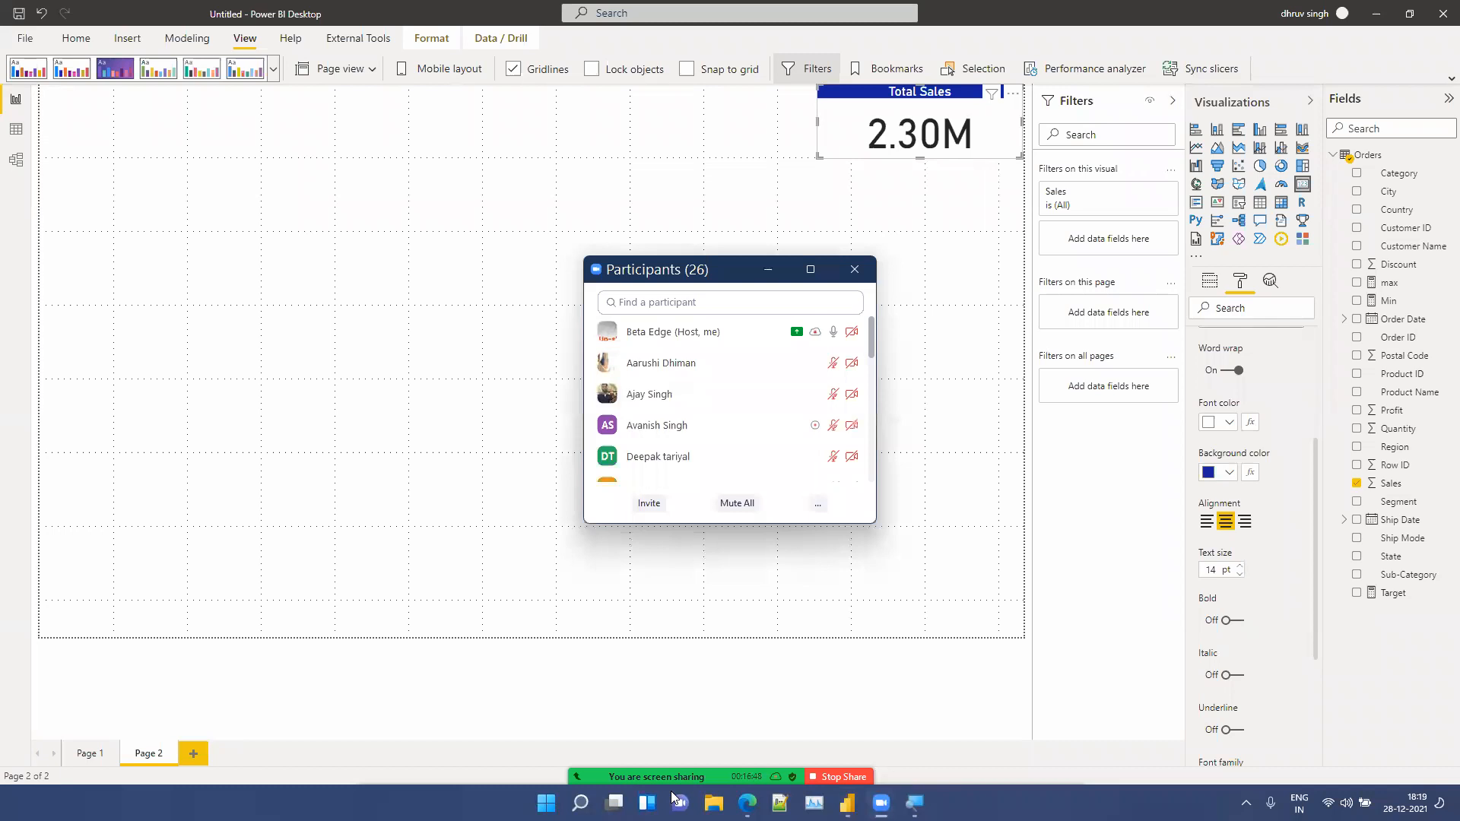
click(672, 796)
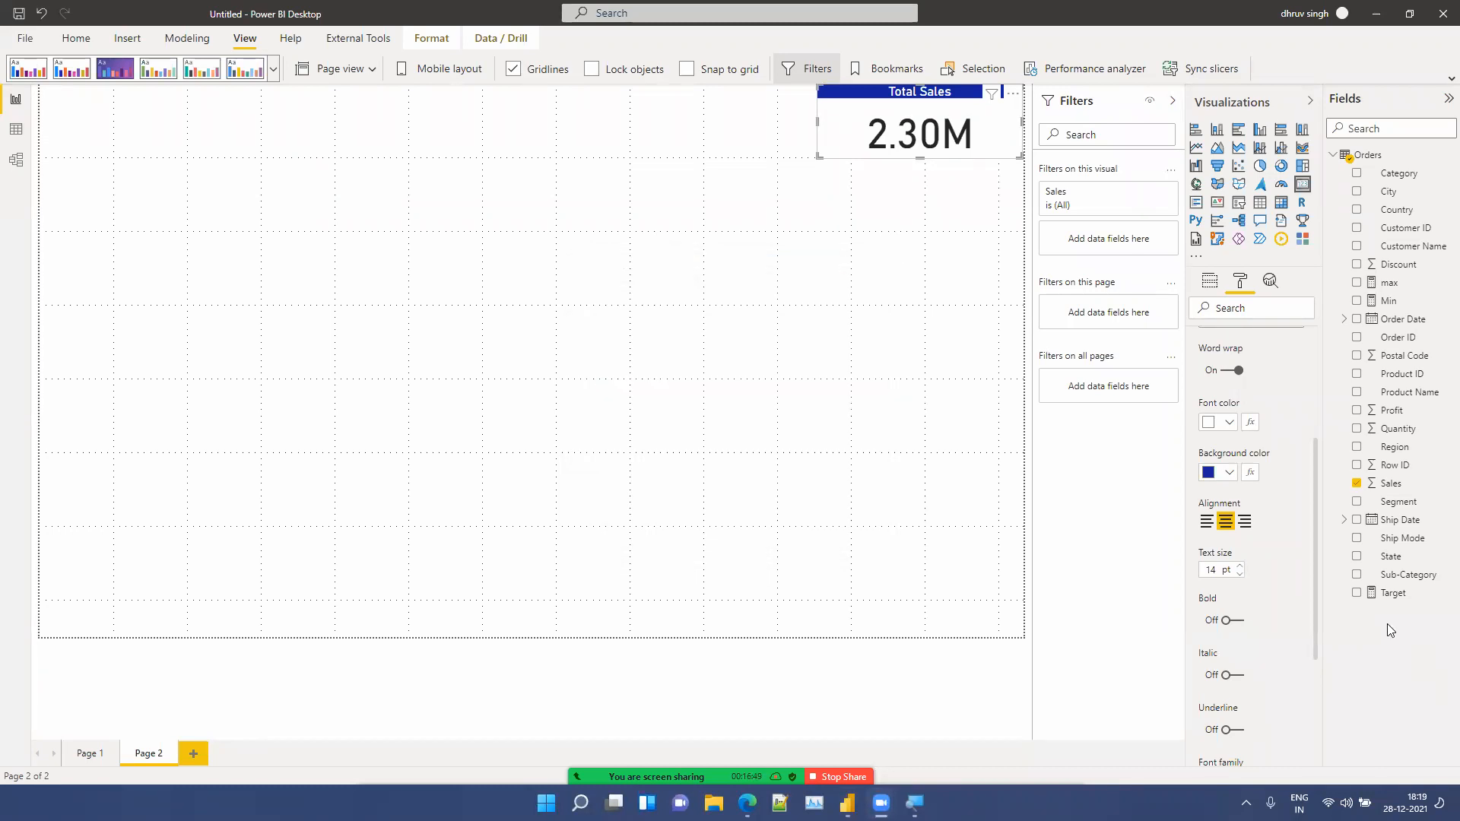
Step: Increase the title text size to 17 pt and make it bold
click(1240, 567)
click(1240, 567)
click(1240, 567)
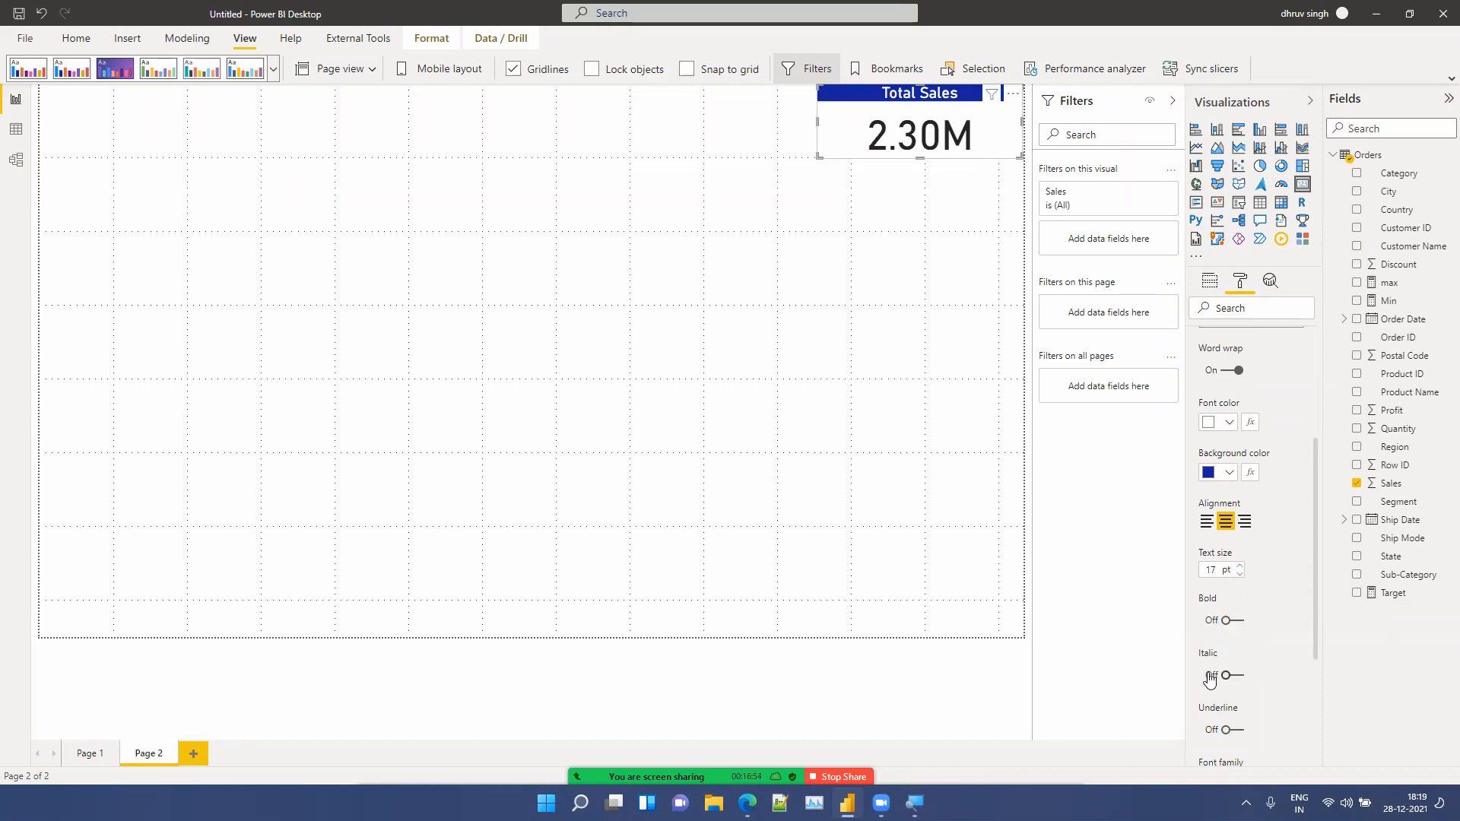
click(1232, 619)
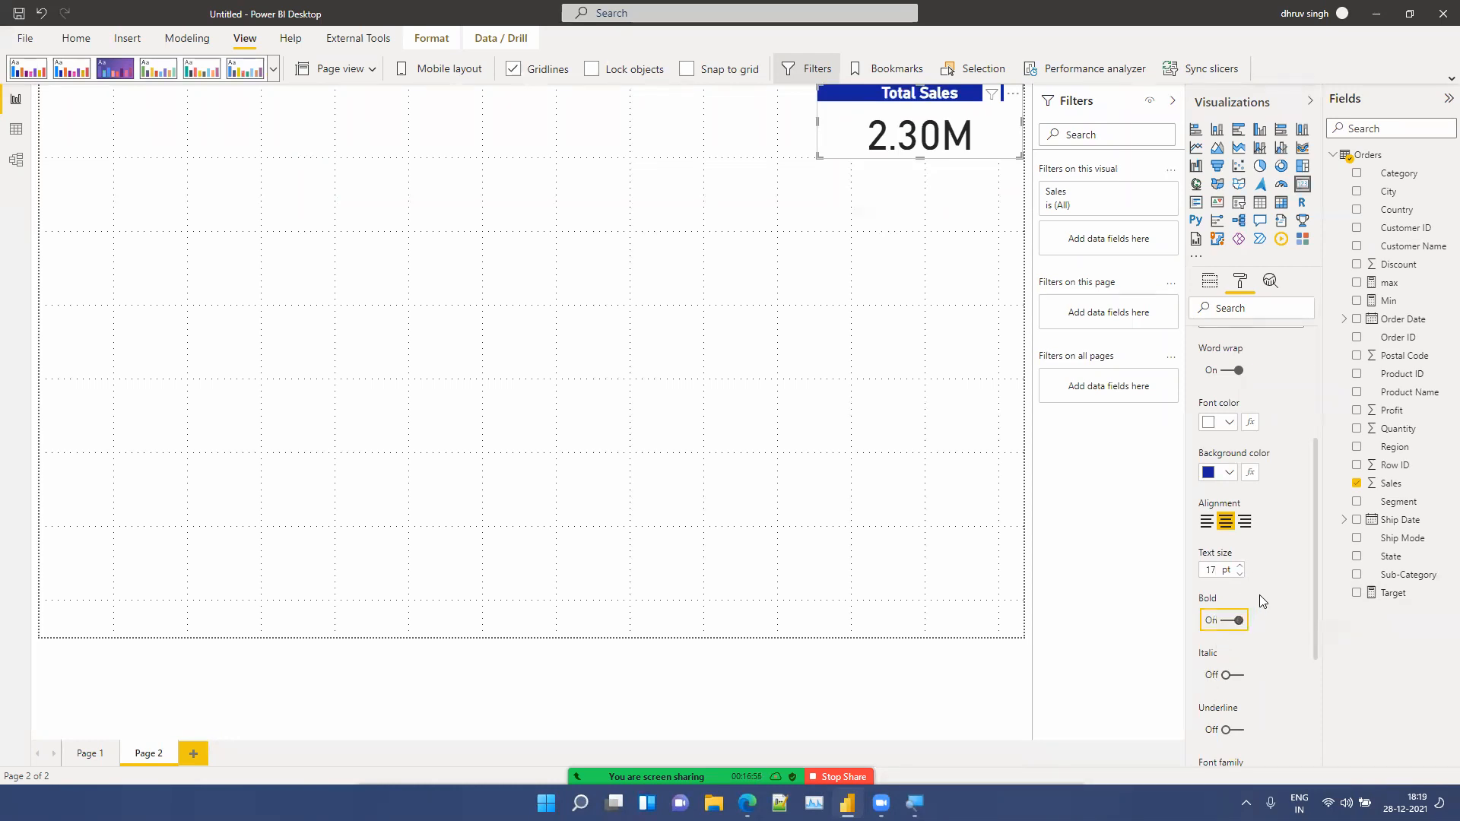
scroll(1260, 600, up, 3)
click(1227, 452)
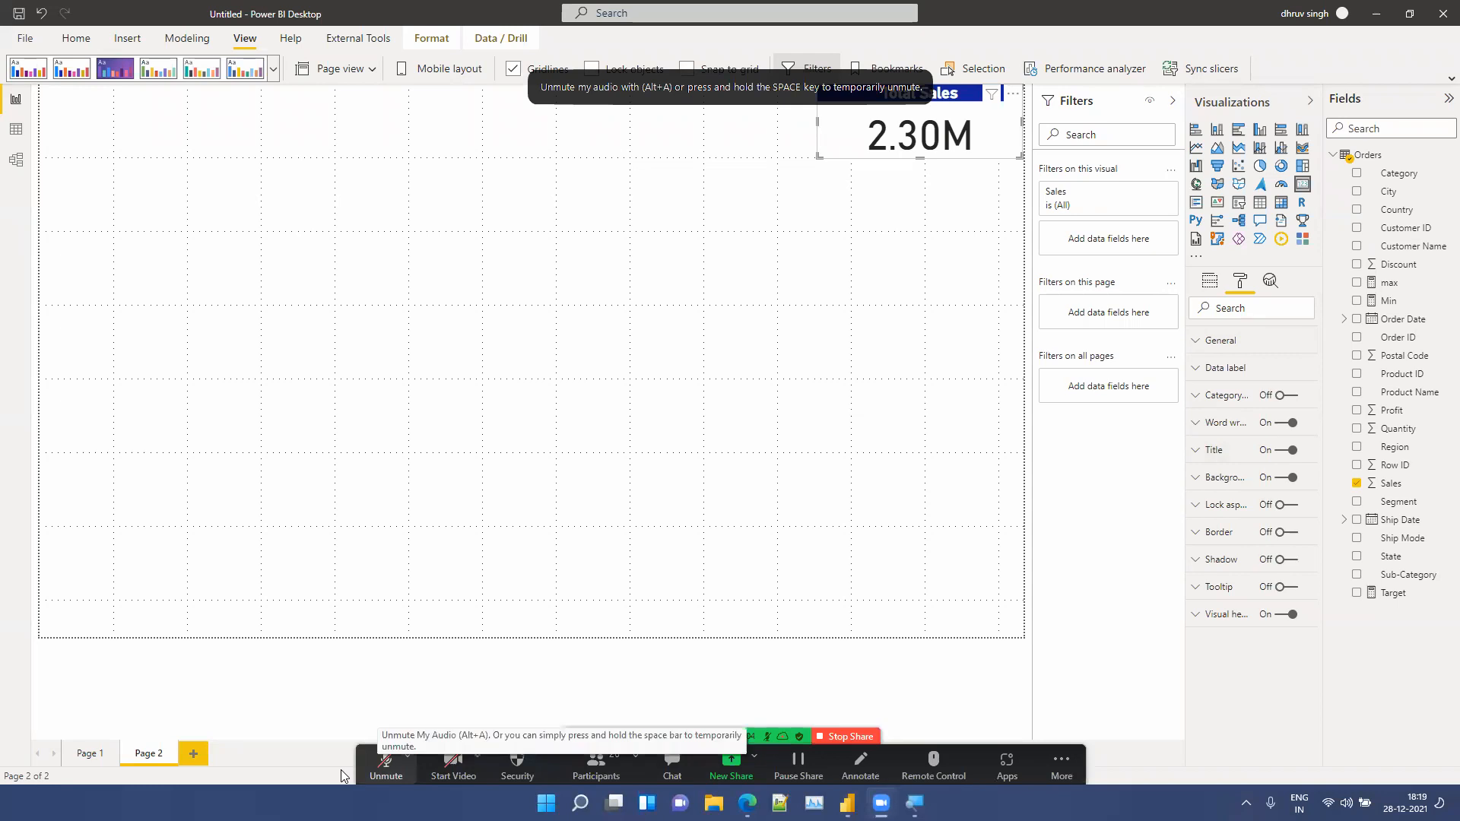
click(386, 760)
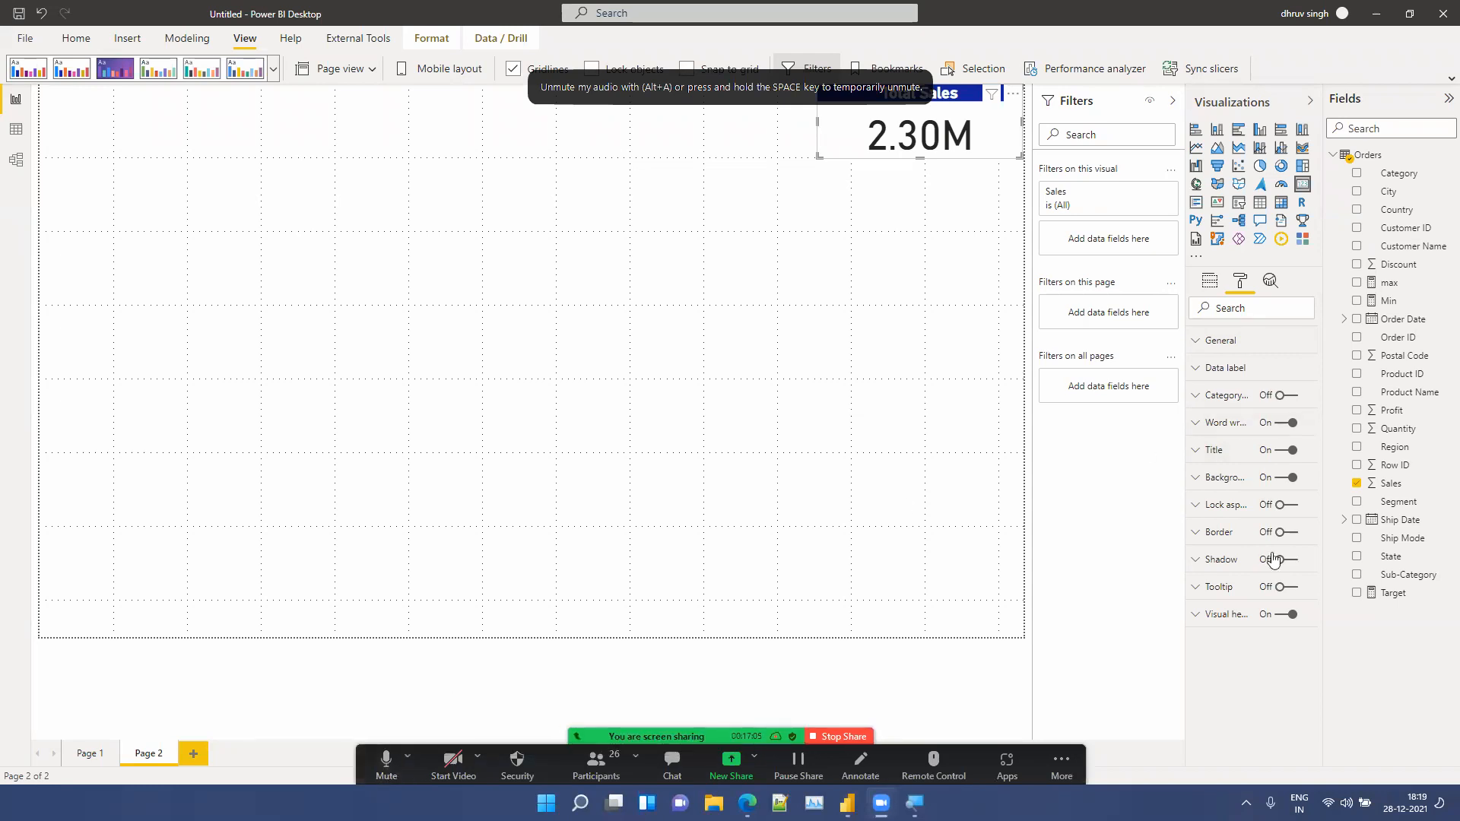
Step: Turn on the card's border and shadow
click(1287, 533)
click(1284, 566)
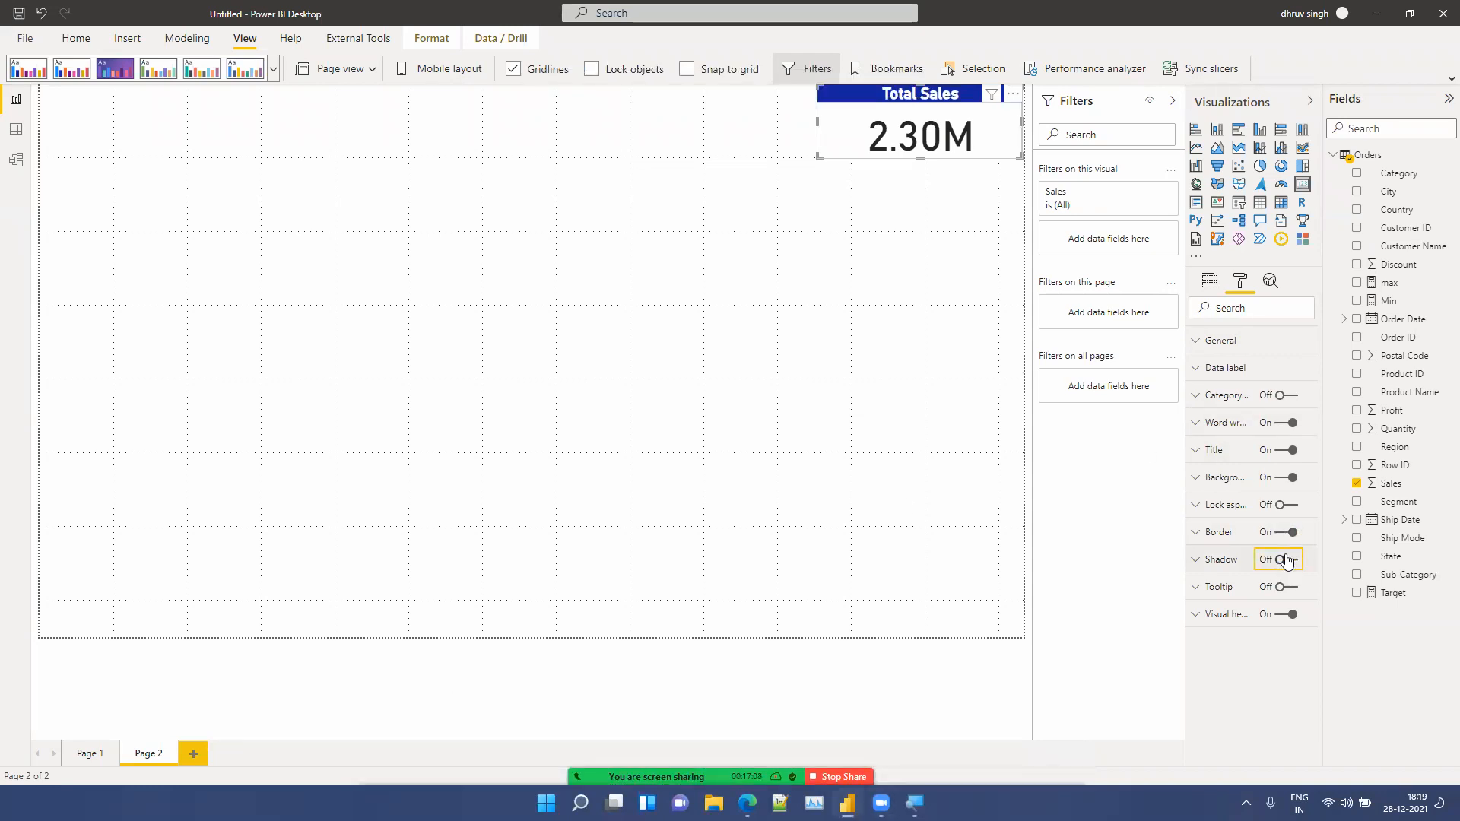
Step: Duplicate the Total Sales card and place the copy to the left of the original
click(715, 268)
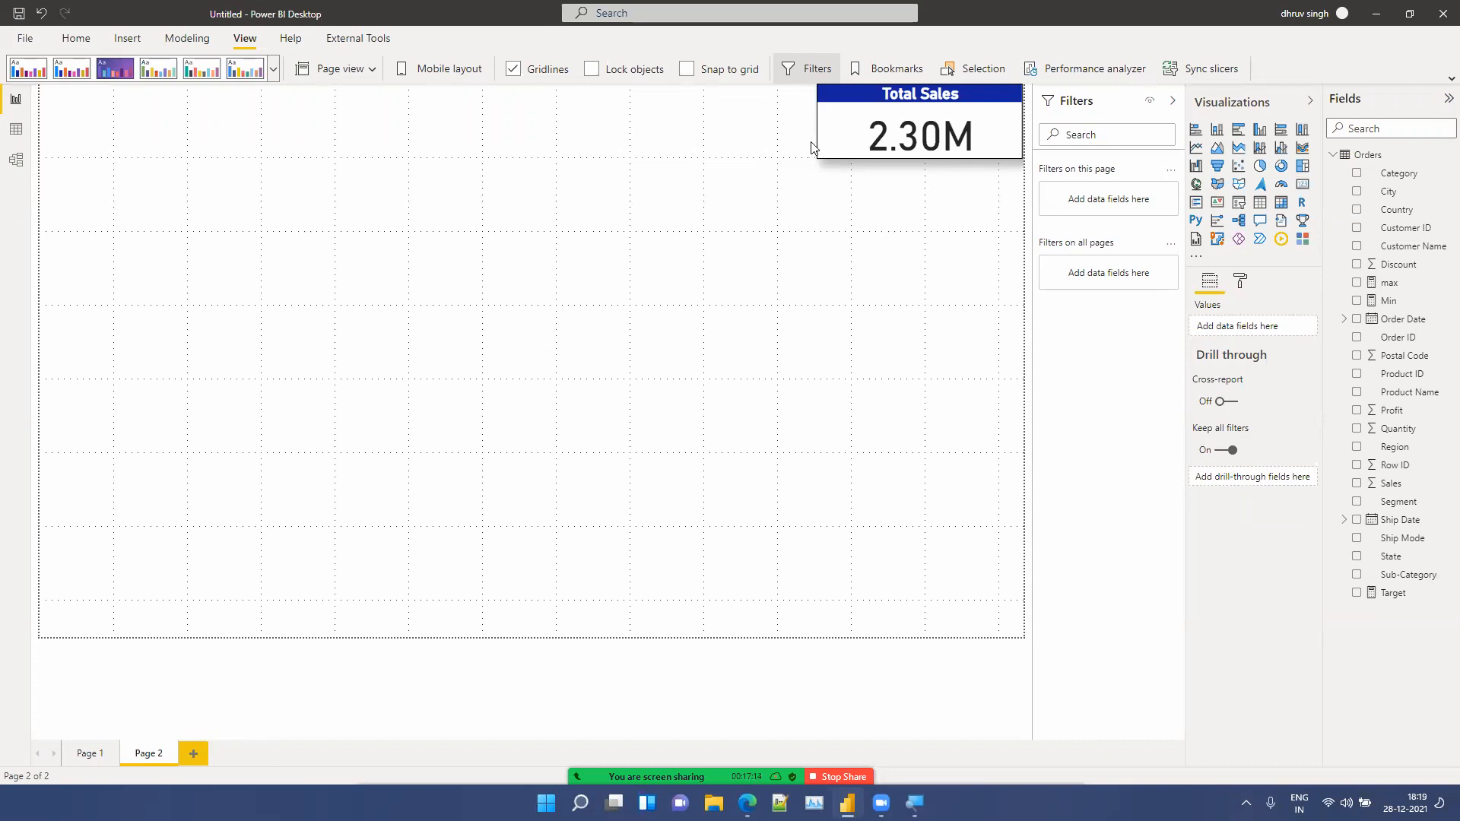
click(875, 135)
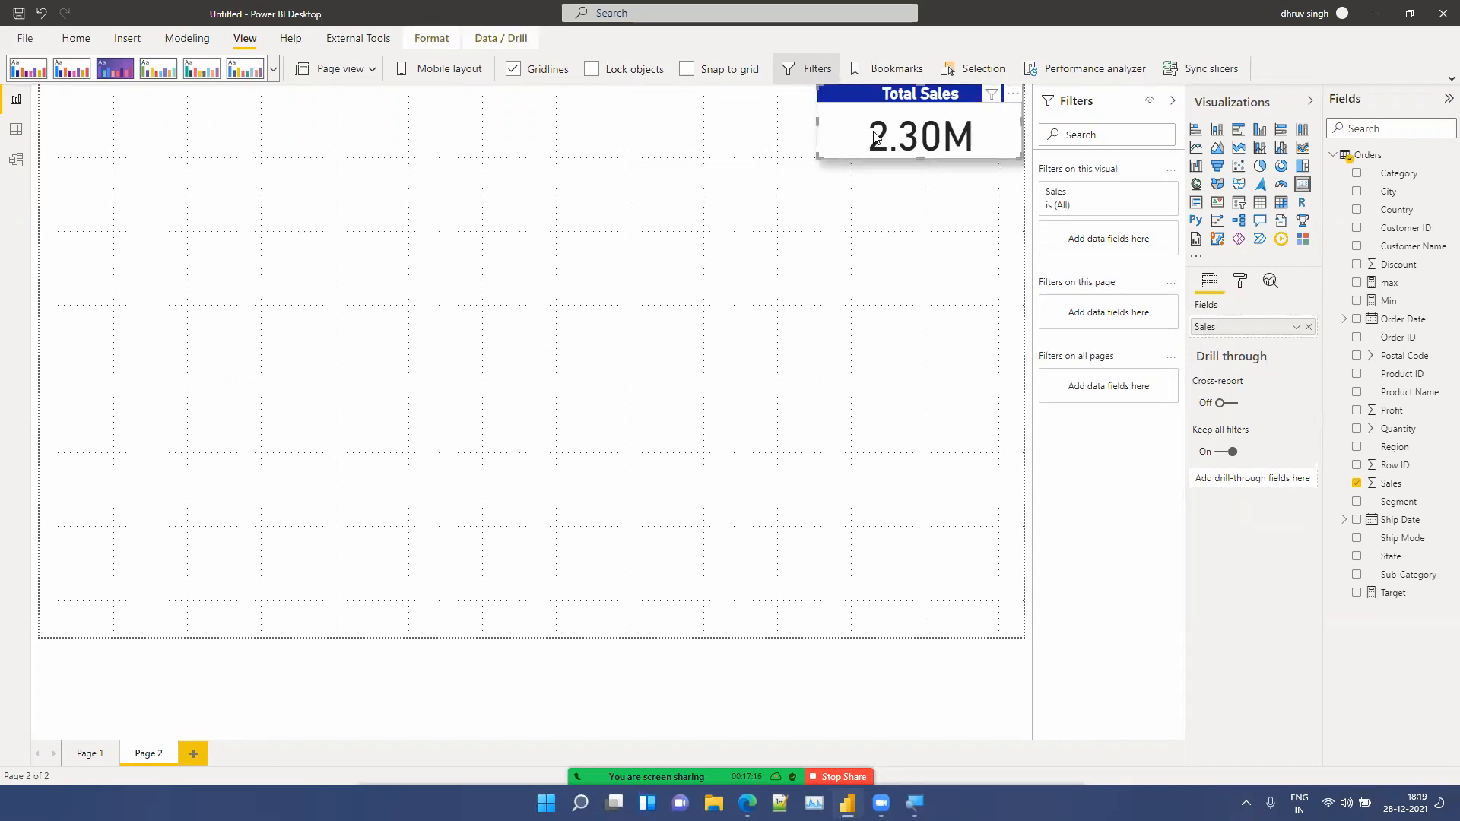
key(ctrl+v)
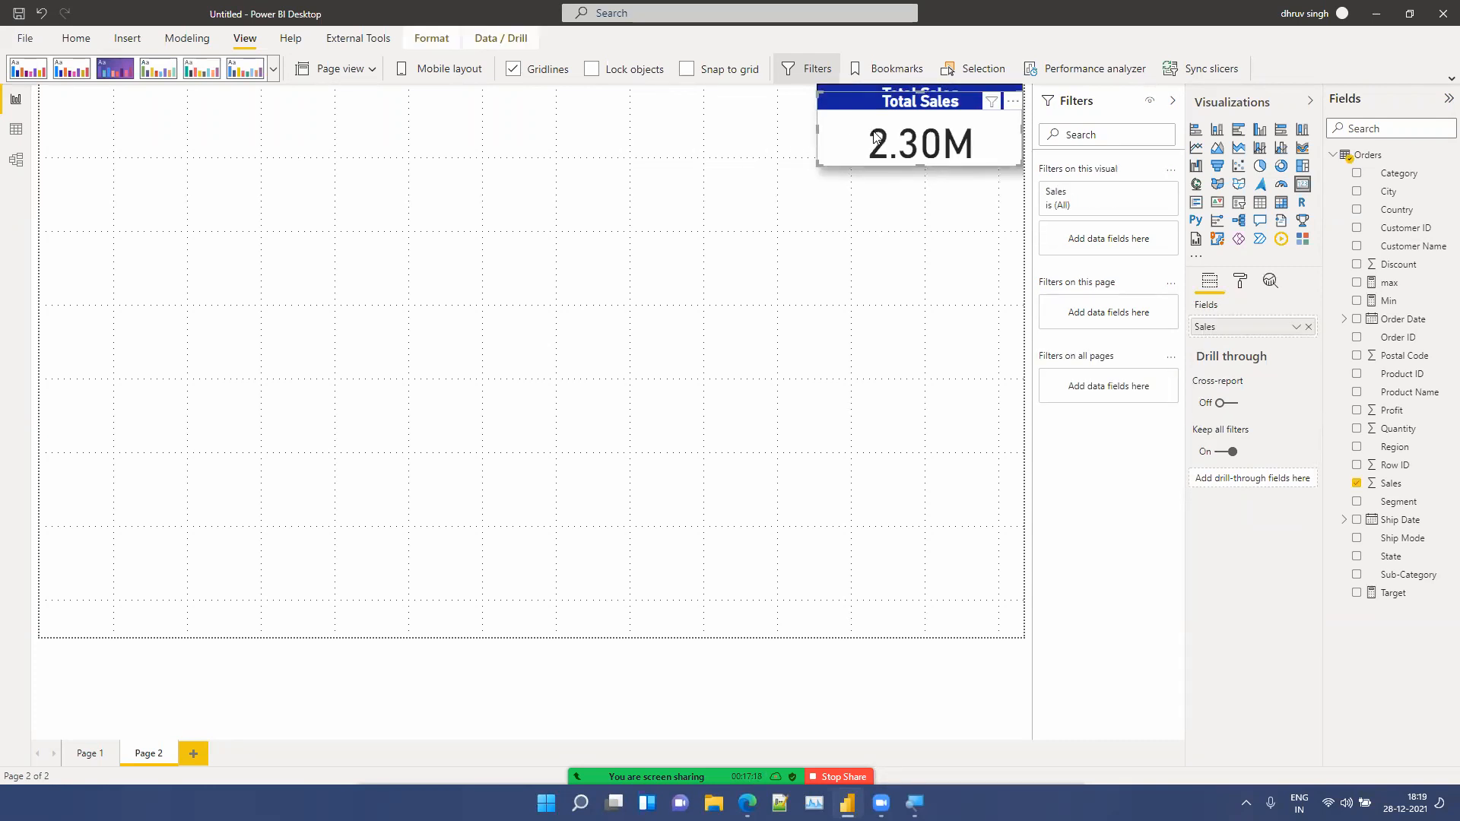
drag(876, 137, 658, 131)
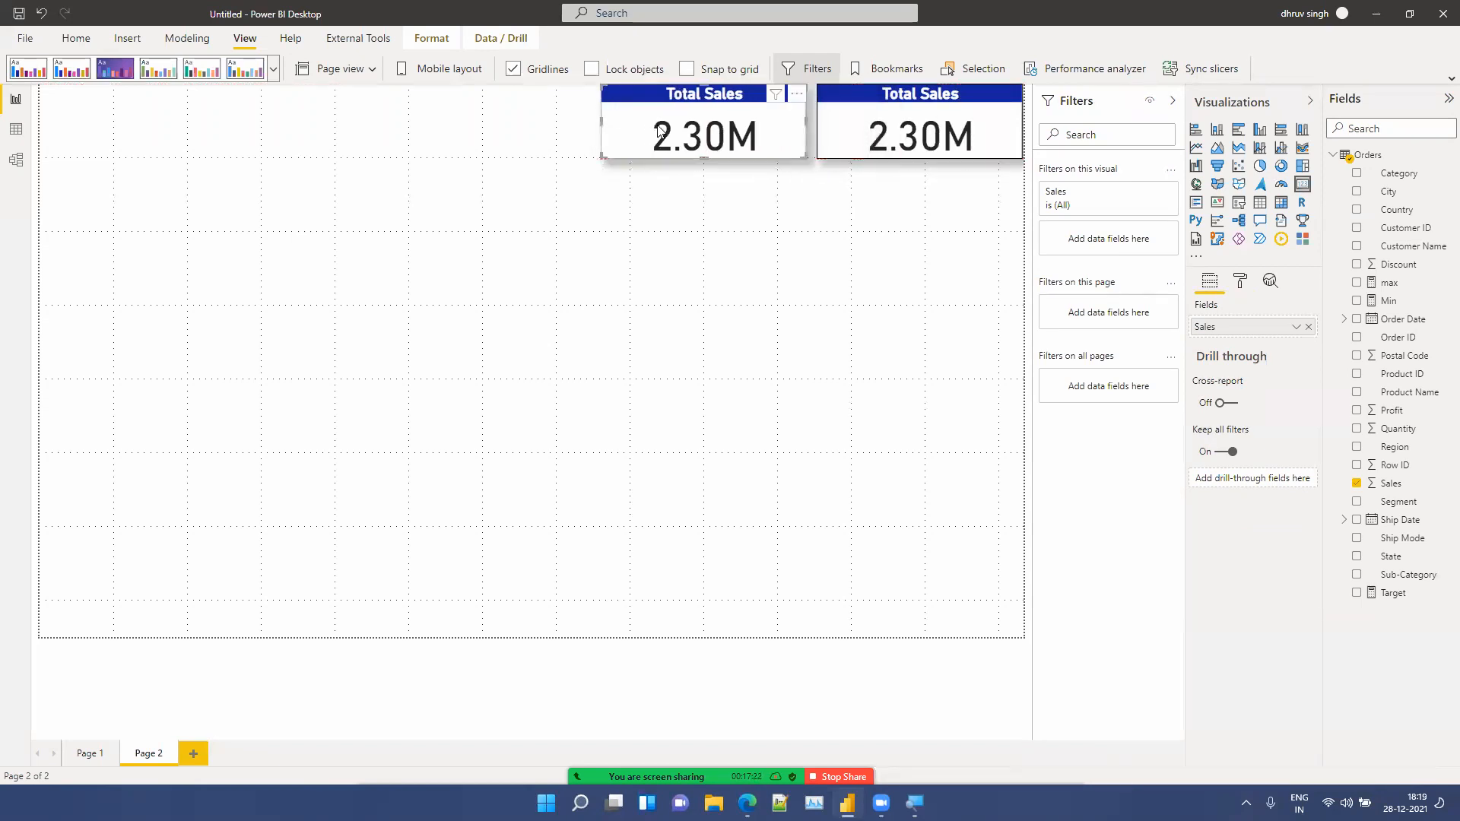
Step: Swap the copied card's field from Sales to Profit and retitle it Total Profit
click(1307, 326)
drag(1406, 412, 1275, 321)
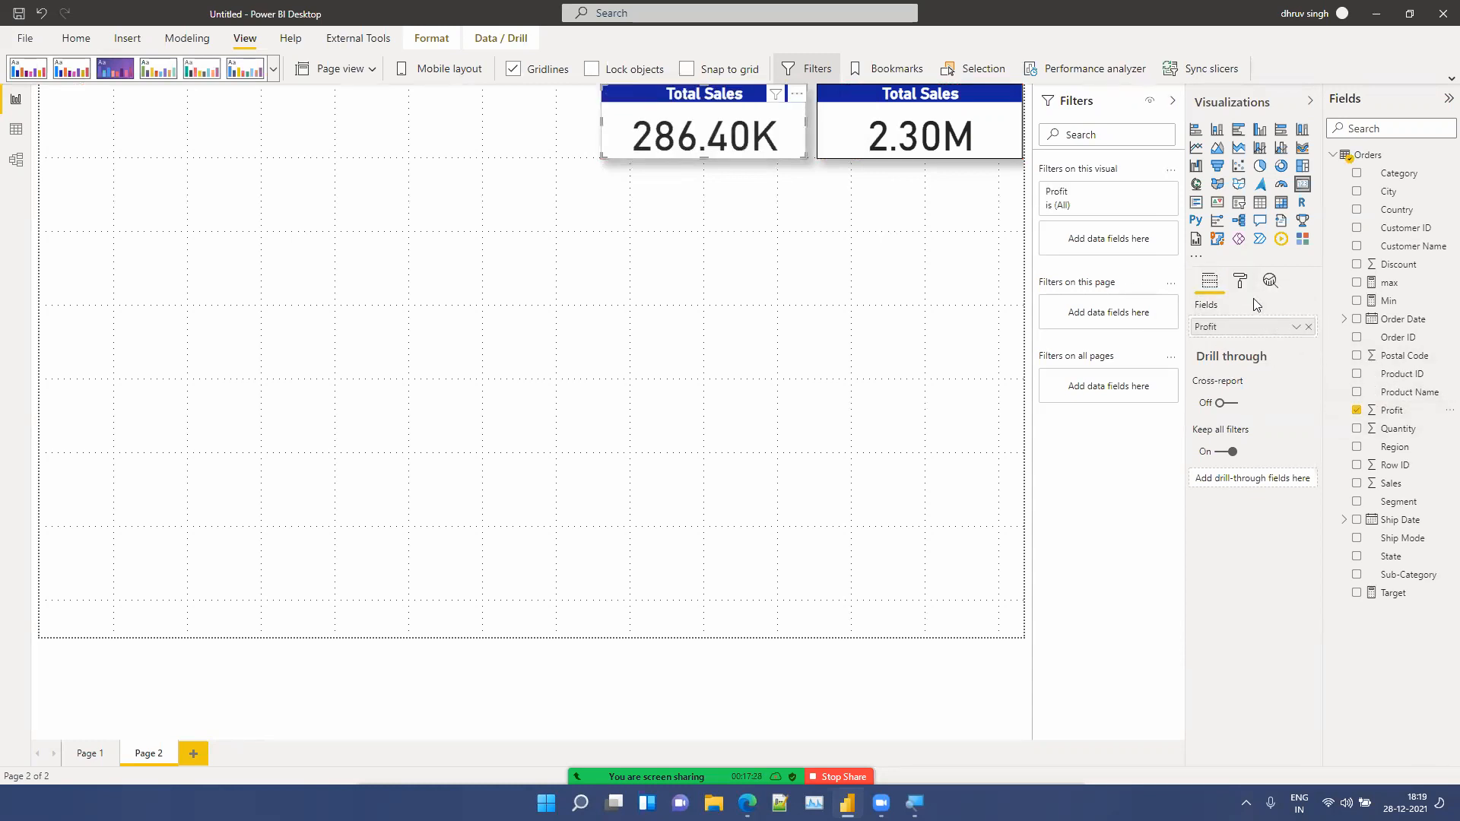
click(1240, 280)
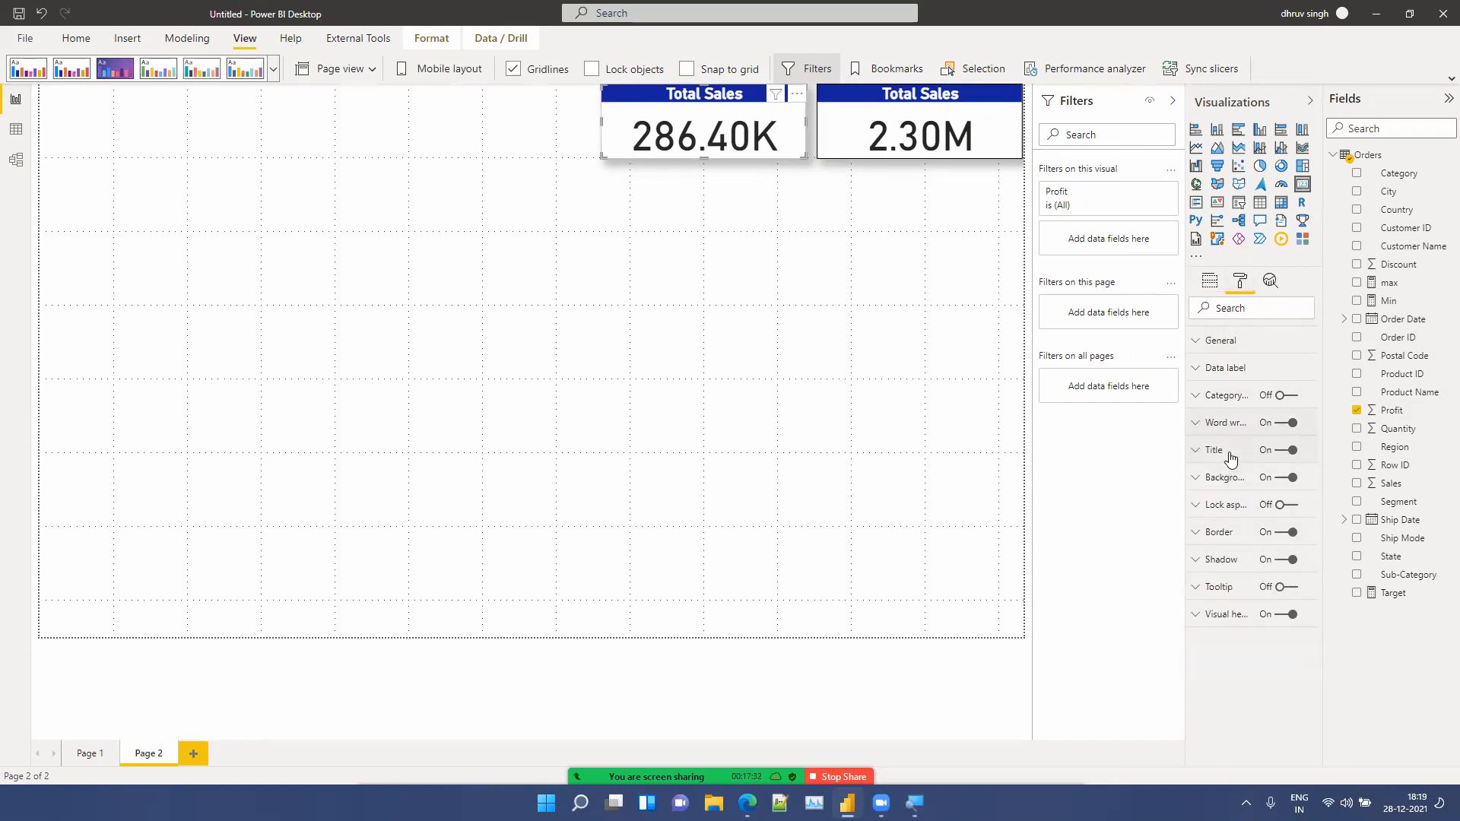
click(1230, 455)
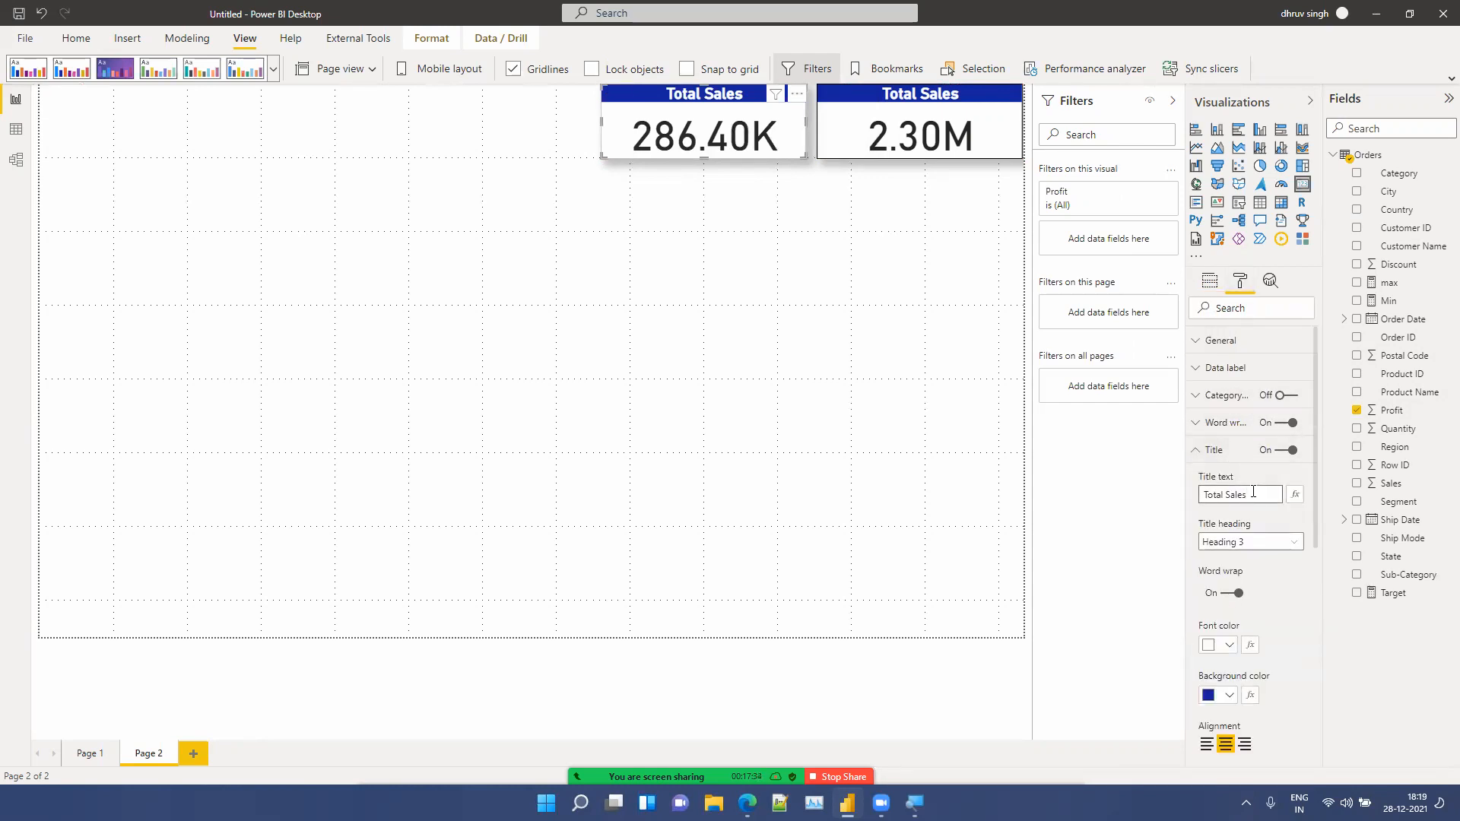
key(BackSpace)
text(Profit)
click(582, 304)
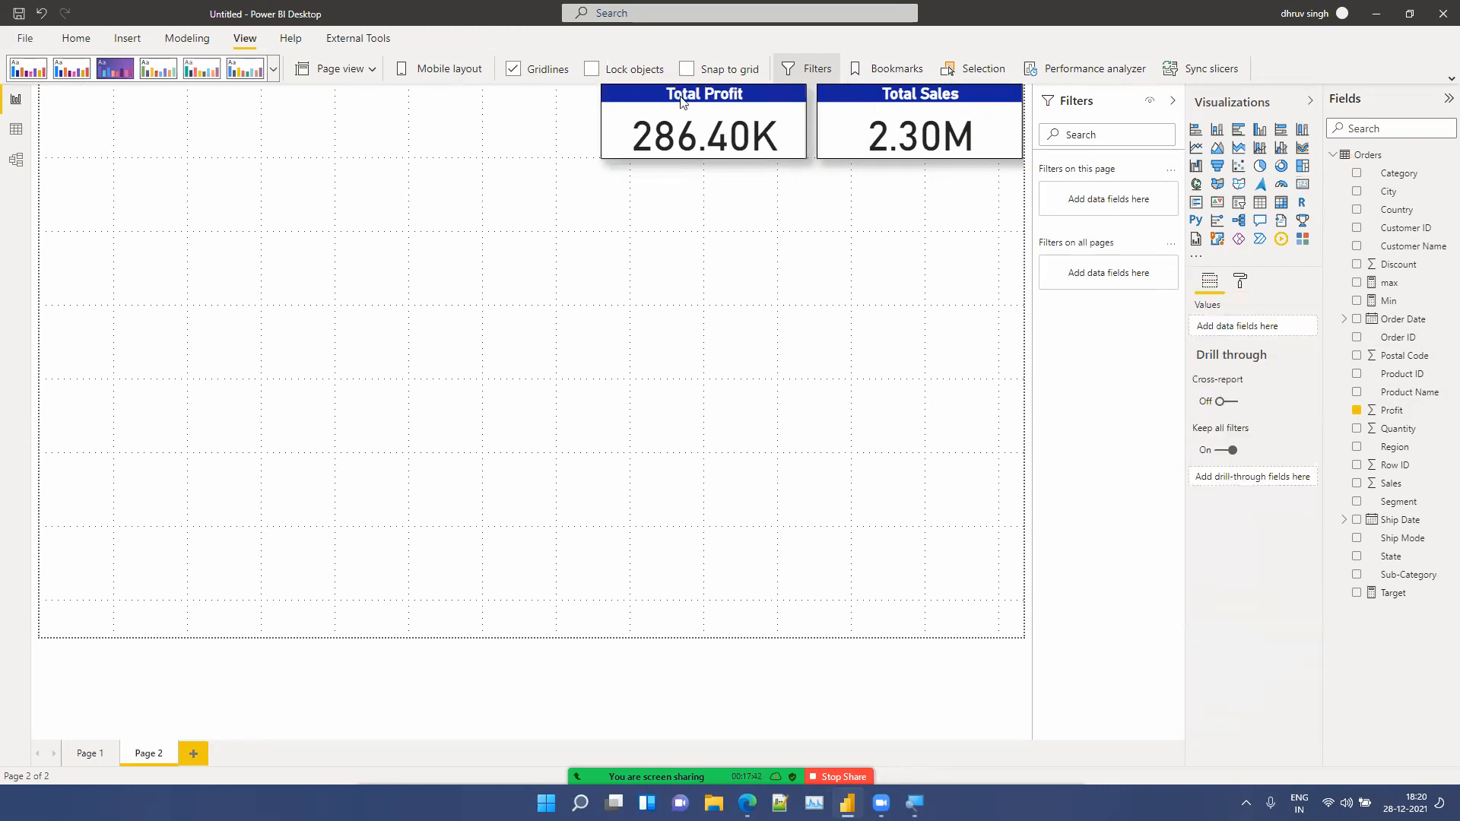
Step: Duplicate the Total Profit card to its left and set the copy's field to Quantity
click(706, 153)
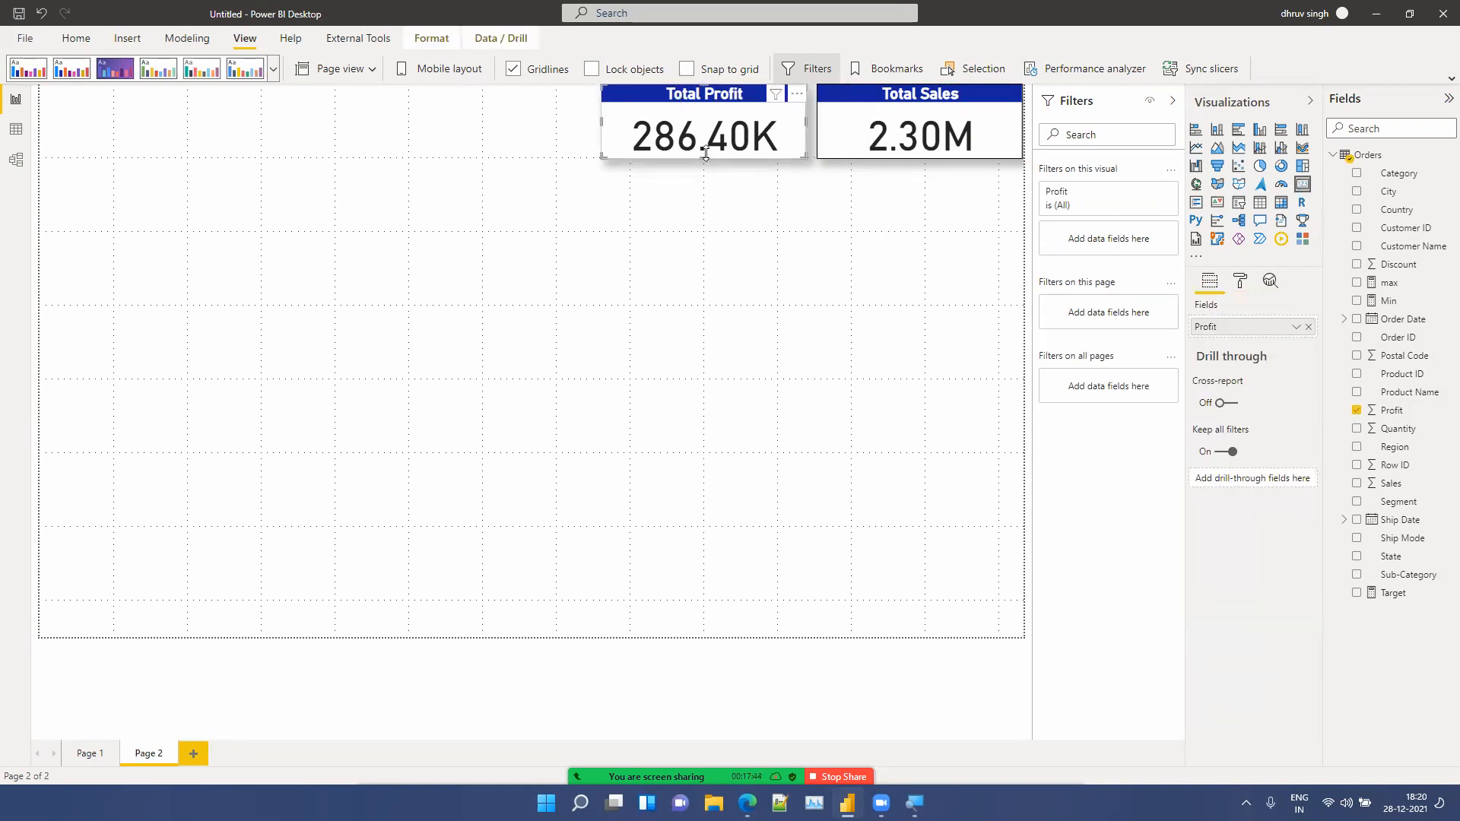
drag(706, 152, 474, 128)
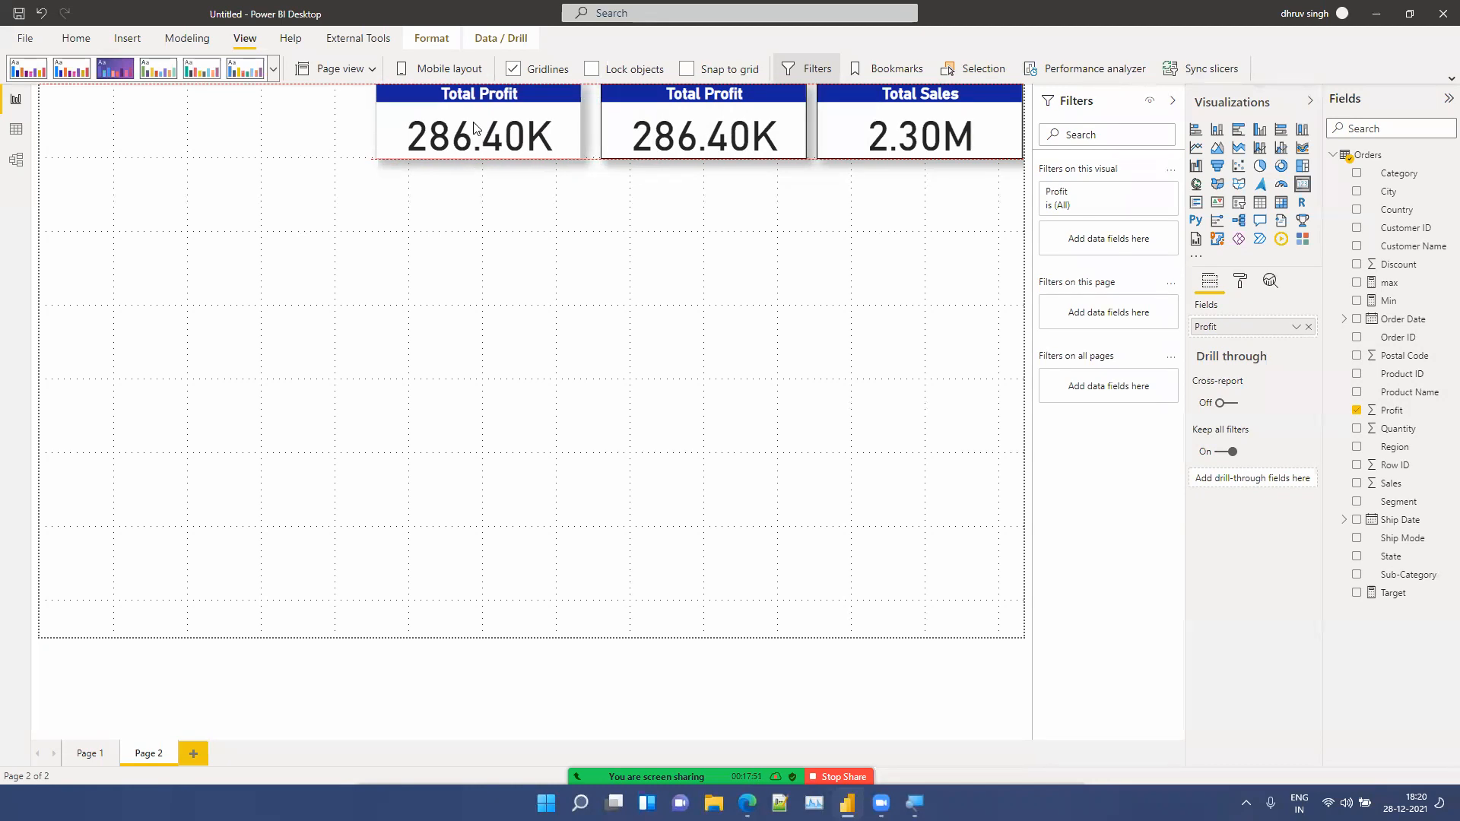
click(1309, 327)
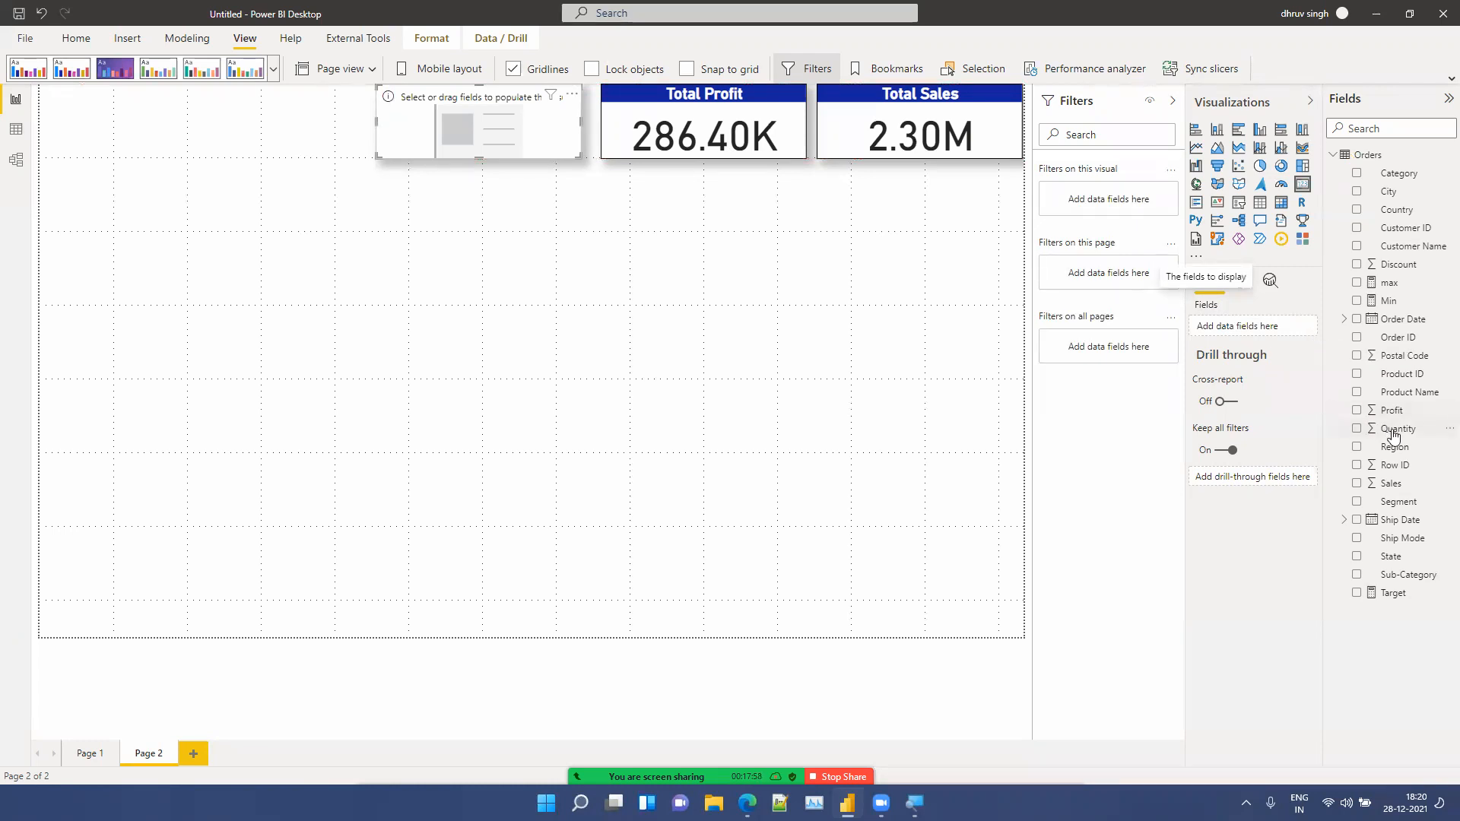
drag(1396, 430, 1256, 336)
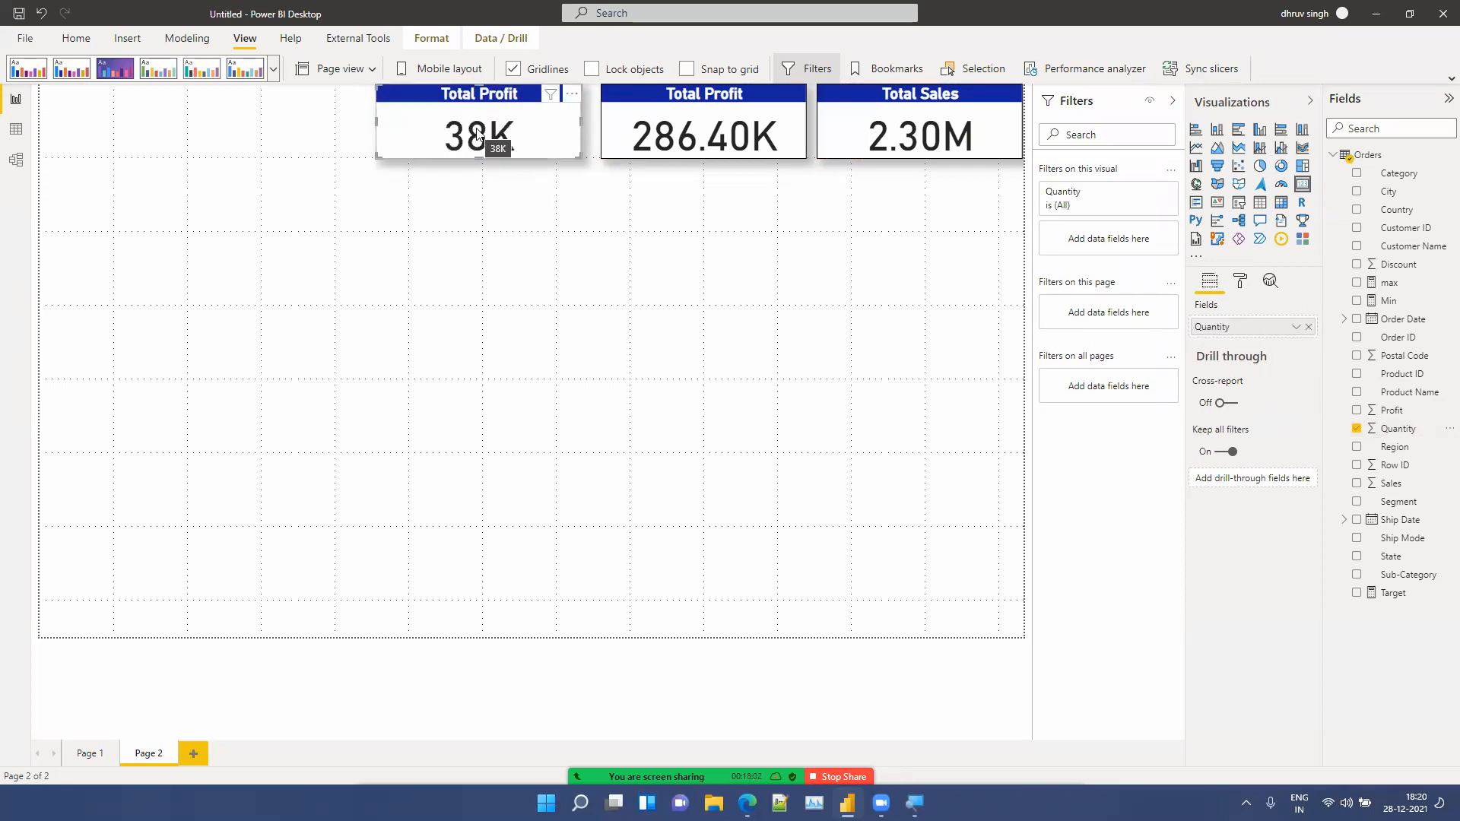
Step: Retitle the Quantity card as Total Qty Sold
click(1243, 281)
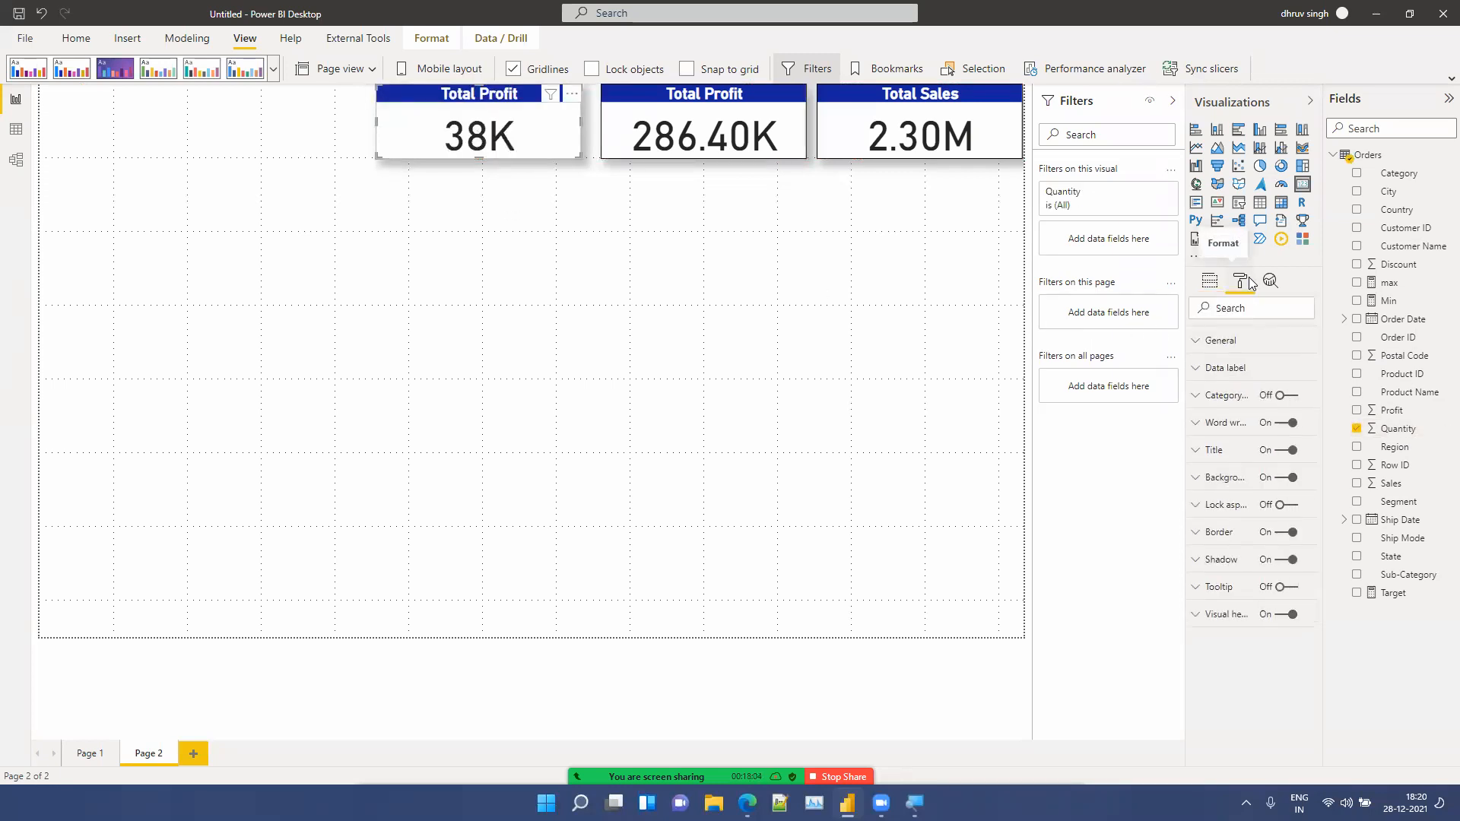
click(1221, 459)
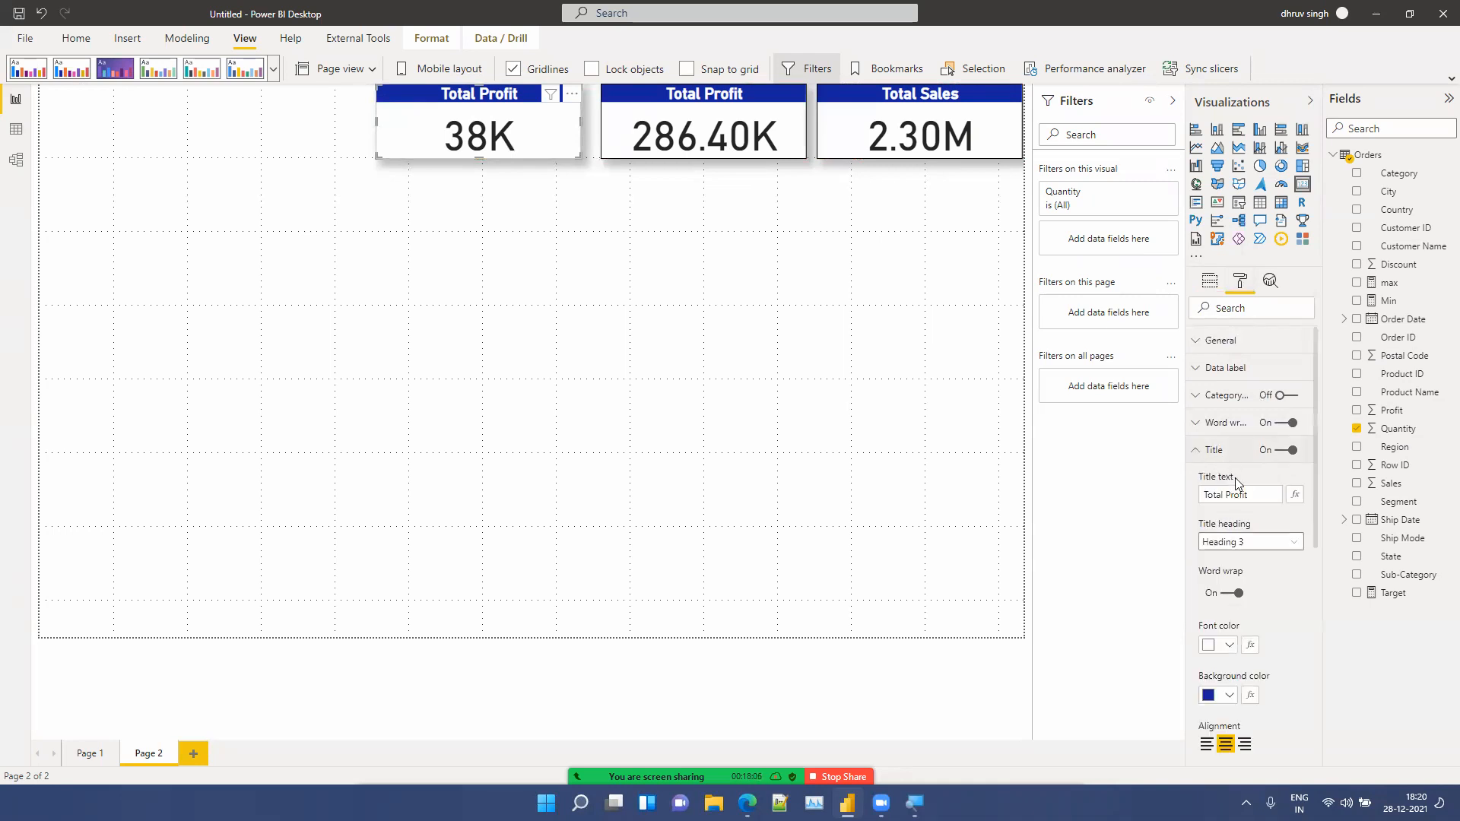
click(1260, 495)
key(BackSpace)
key(BackSpace)
key(BackSpace)
key(BackSpace)
text(Qty)
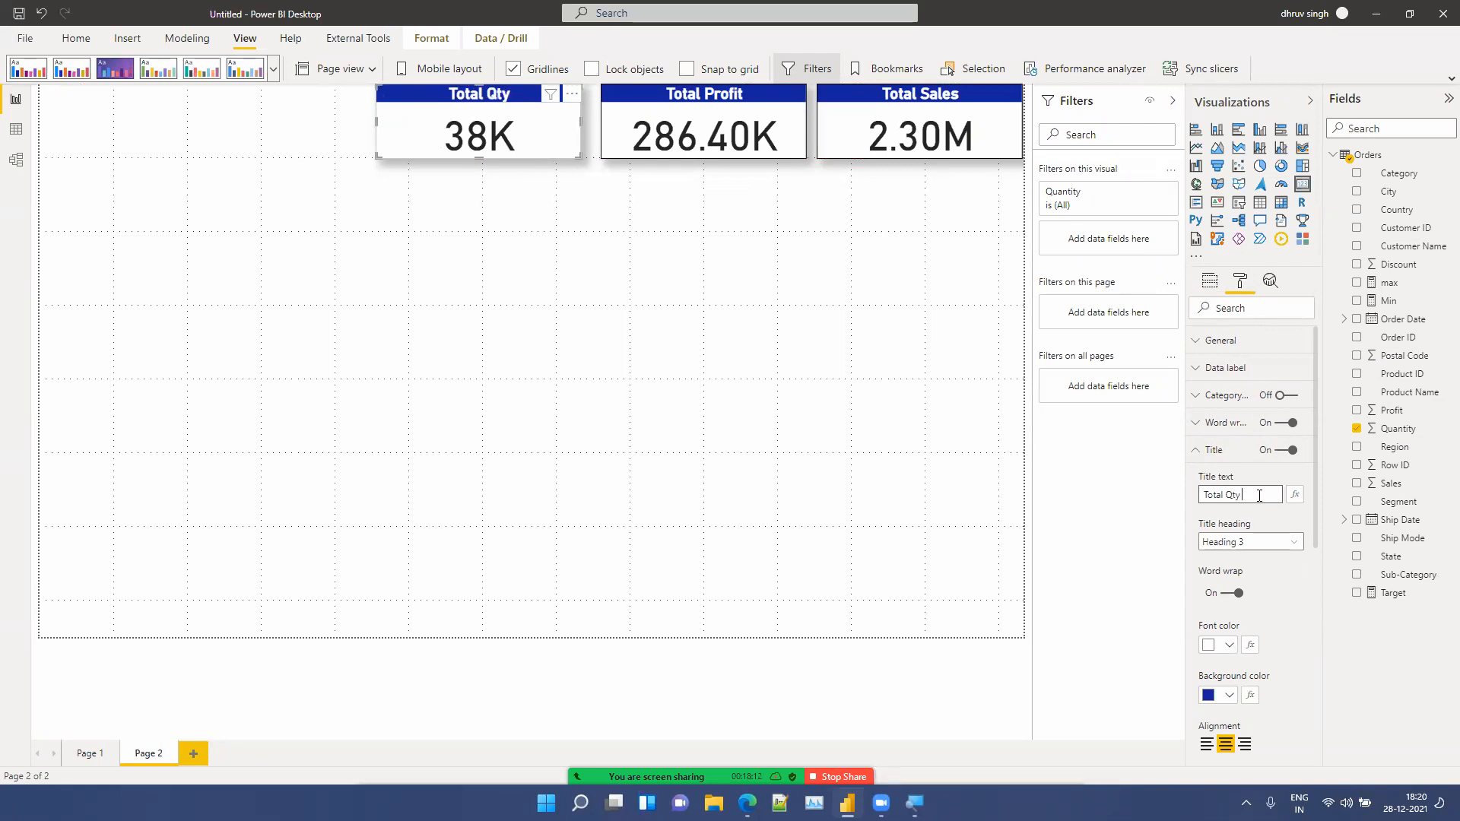
text( Sold)
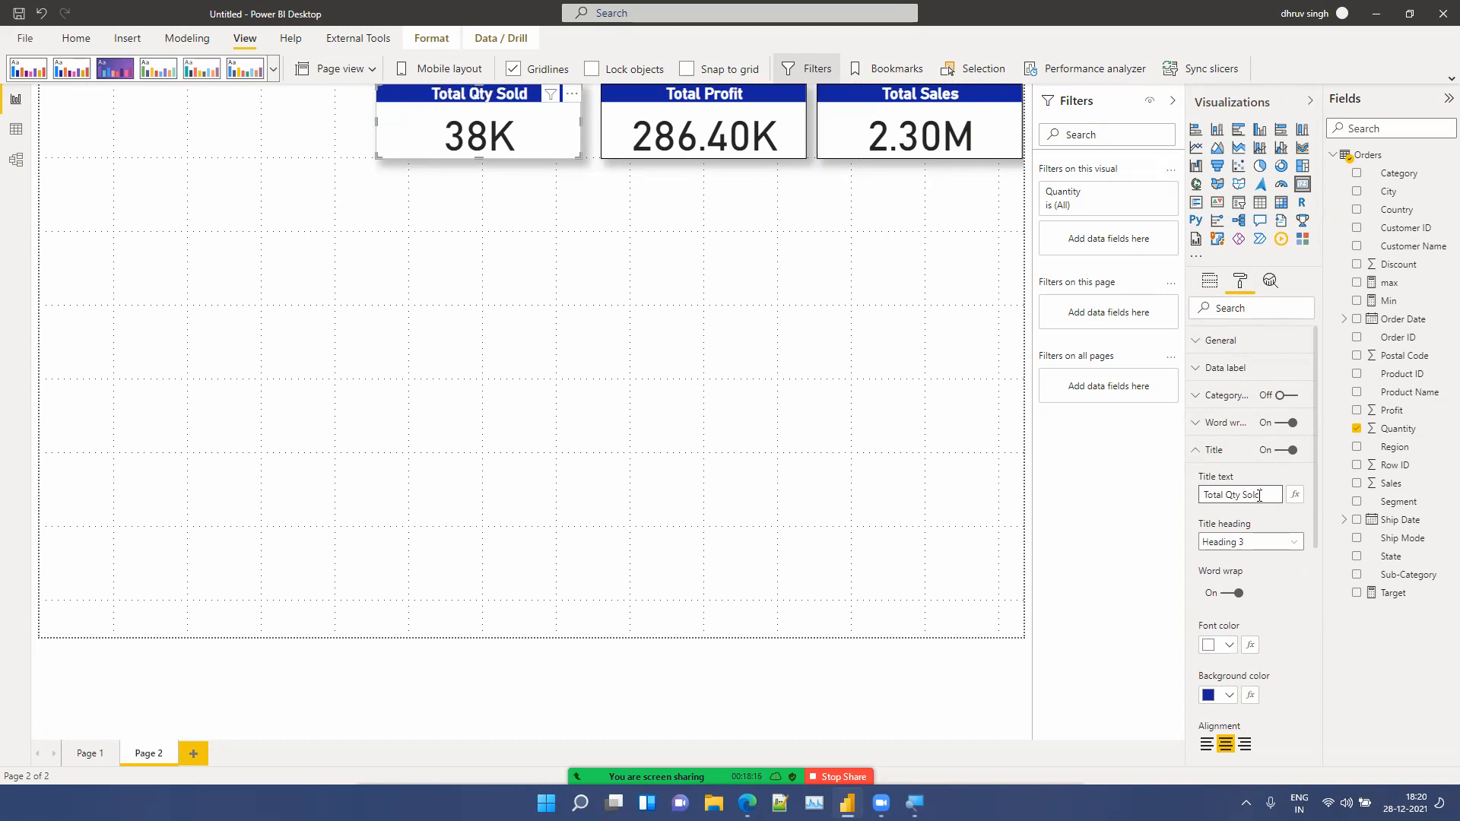
click(536, 334)
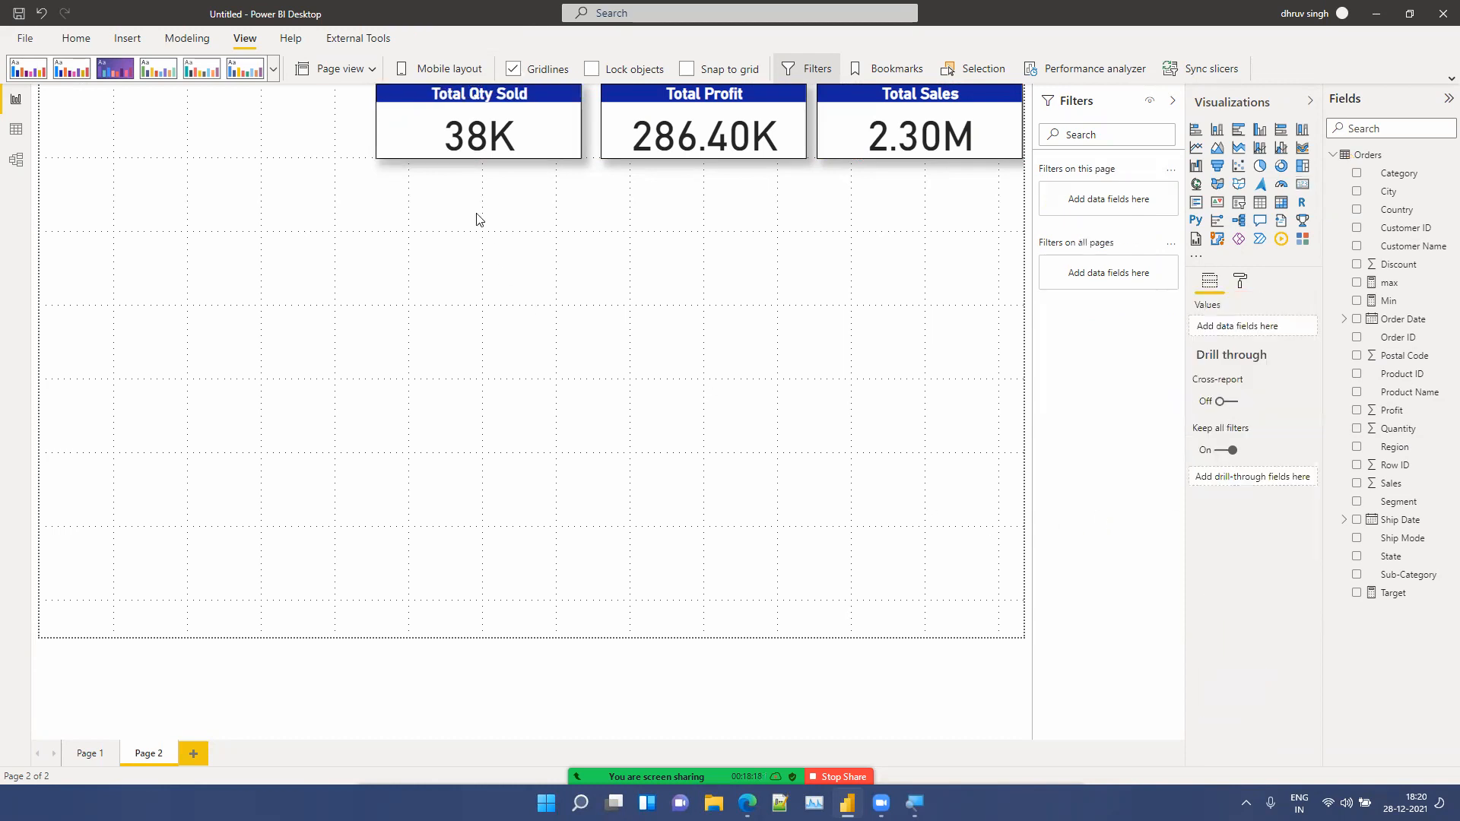
Step: Paste a copy of the Total Qty Sold card at the far left and nudge both cards for even spacing
click(456, 155)
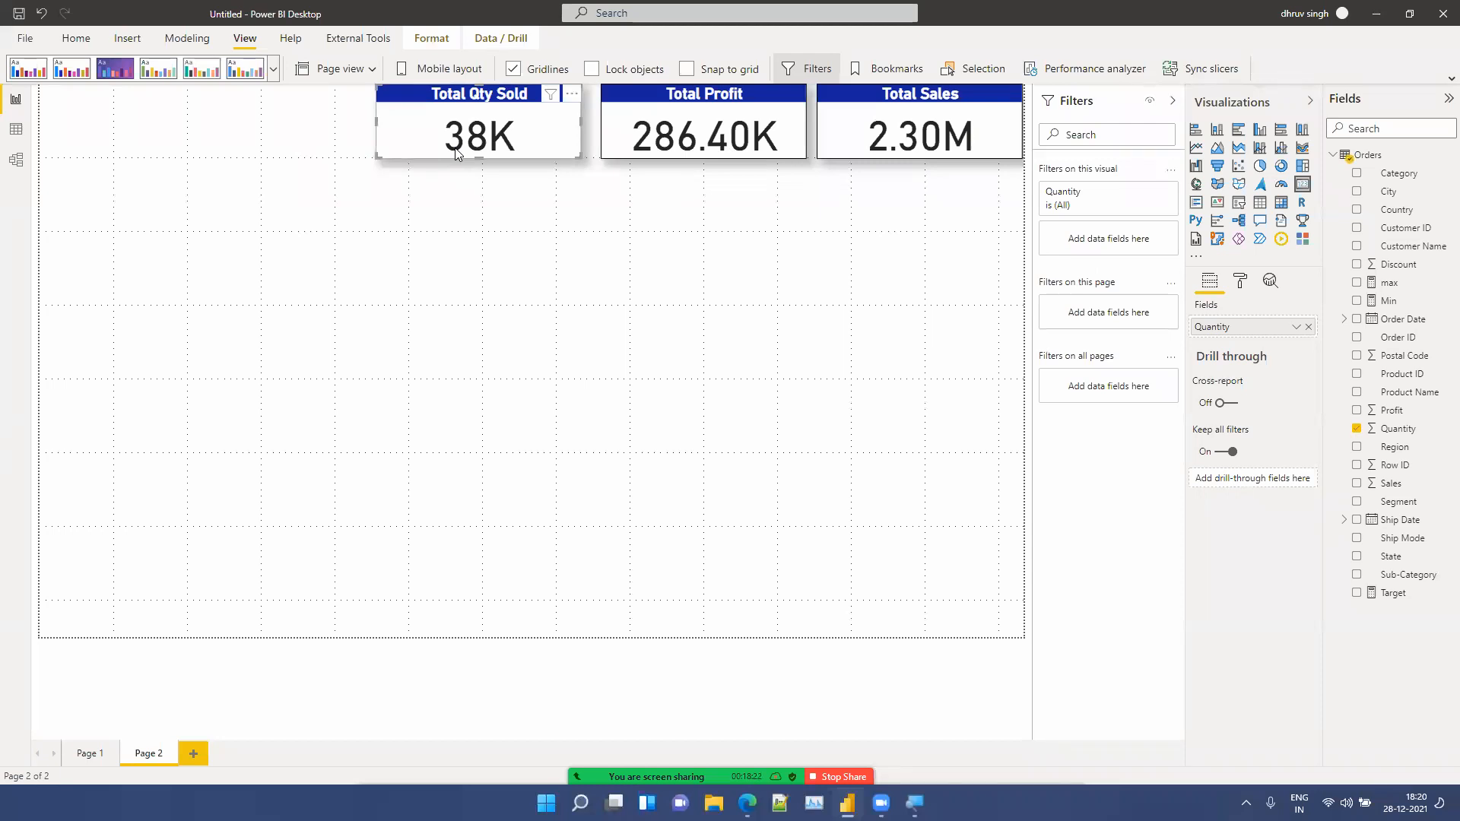
key(ctrl+v)
drag(457, 154, 230, 109)
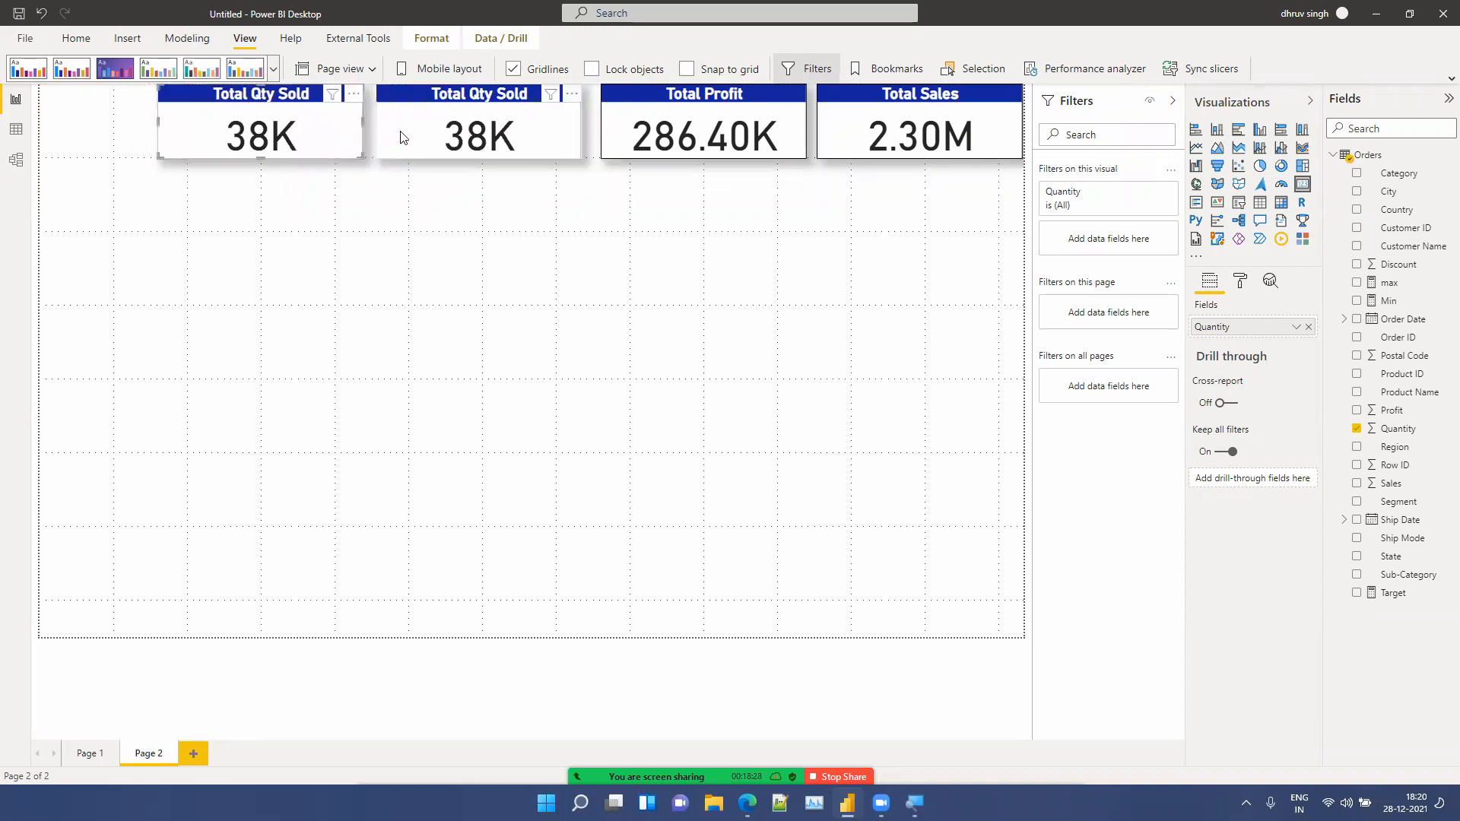
drag(401, 139, 411, 134)
drag(298, 140, 307, 139)
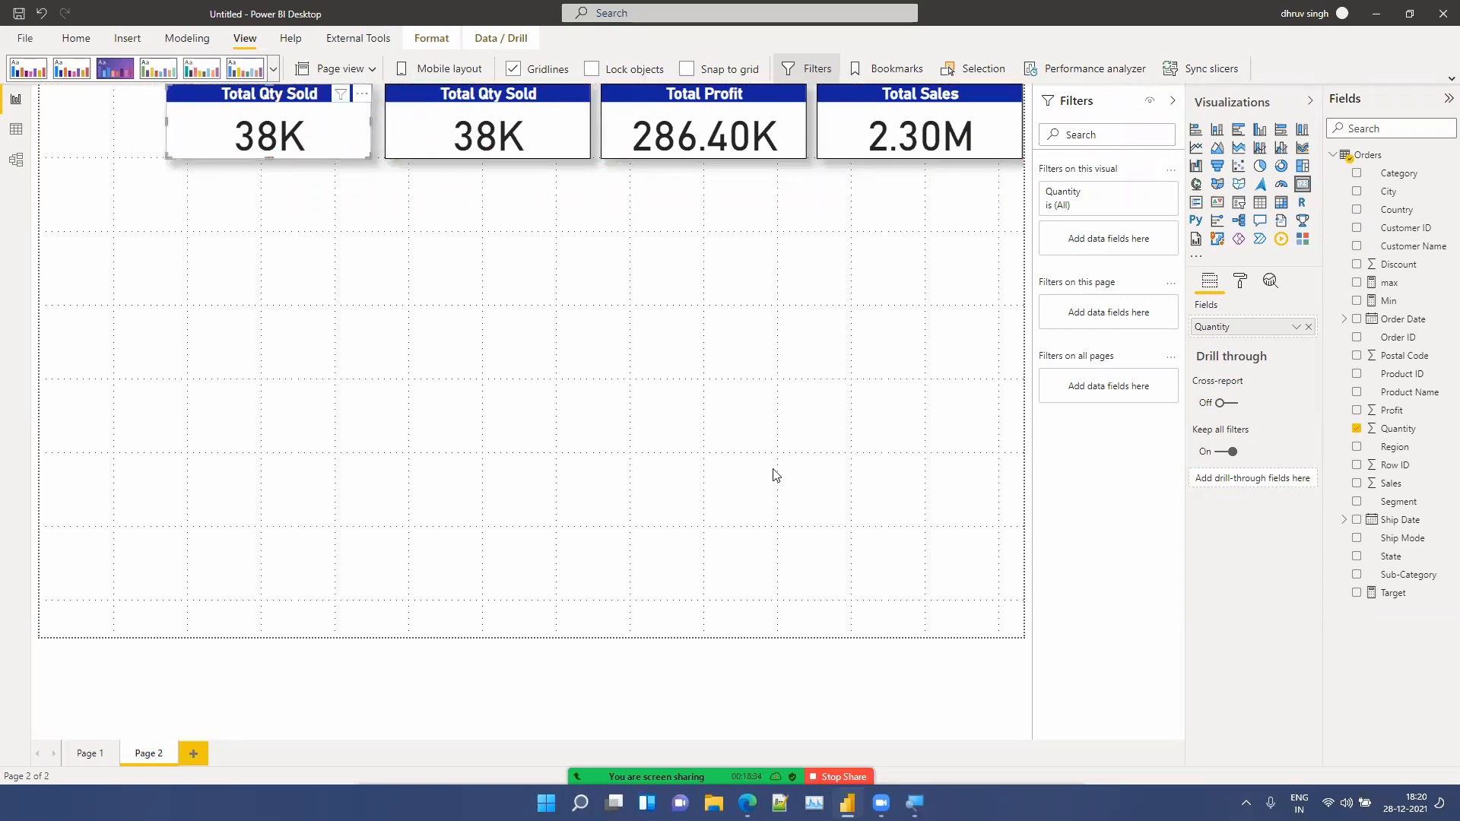
Step: Set the new card's field to City, summarised as Count (Distinct)
click(1308, 328)
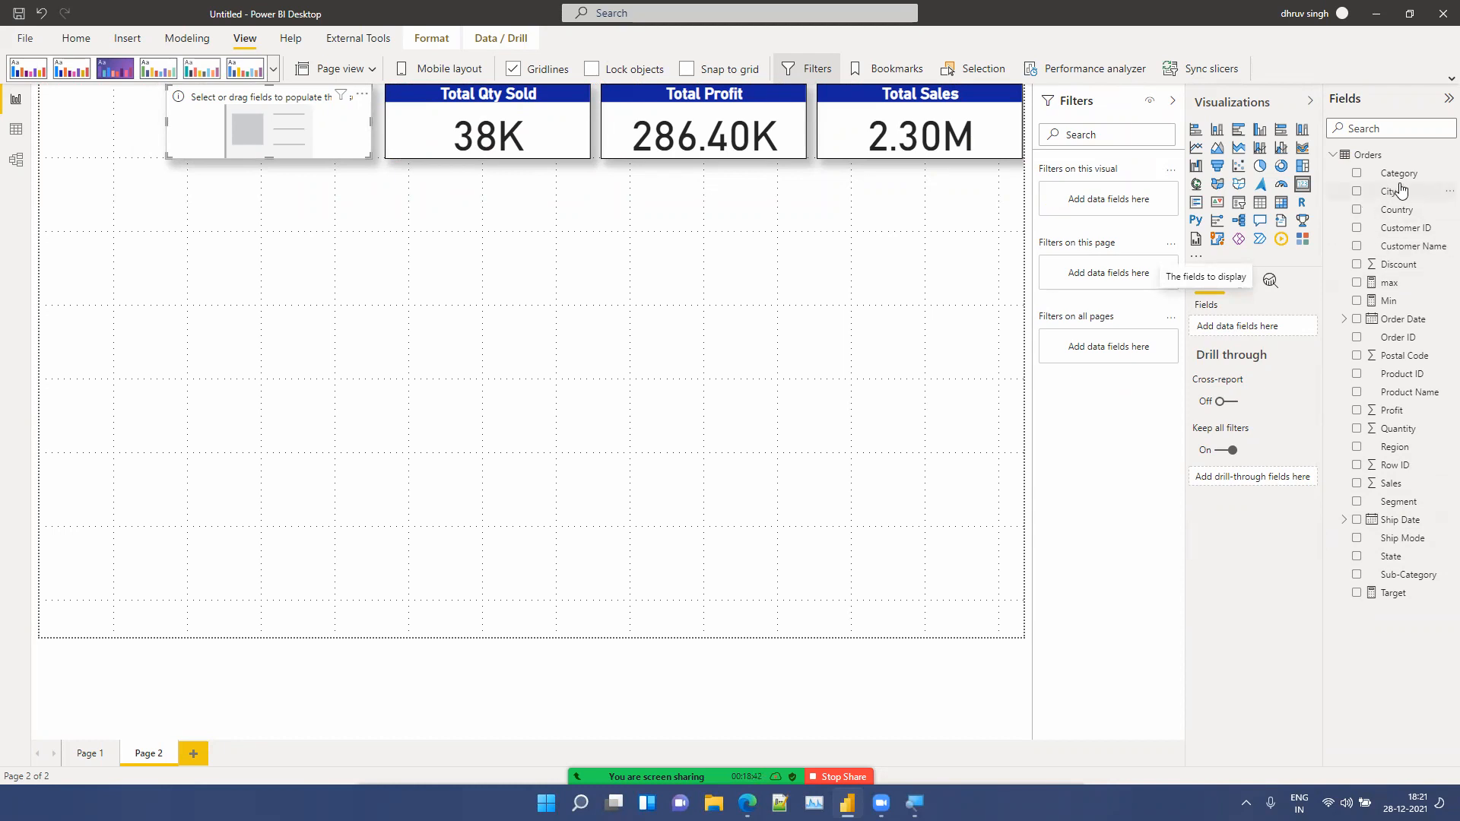
drag(1403, 196, 1262, 332)
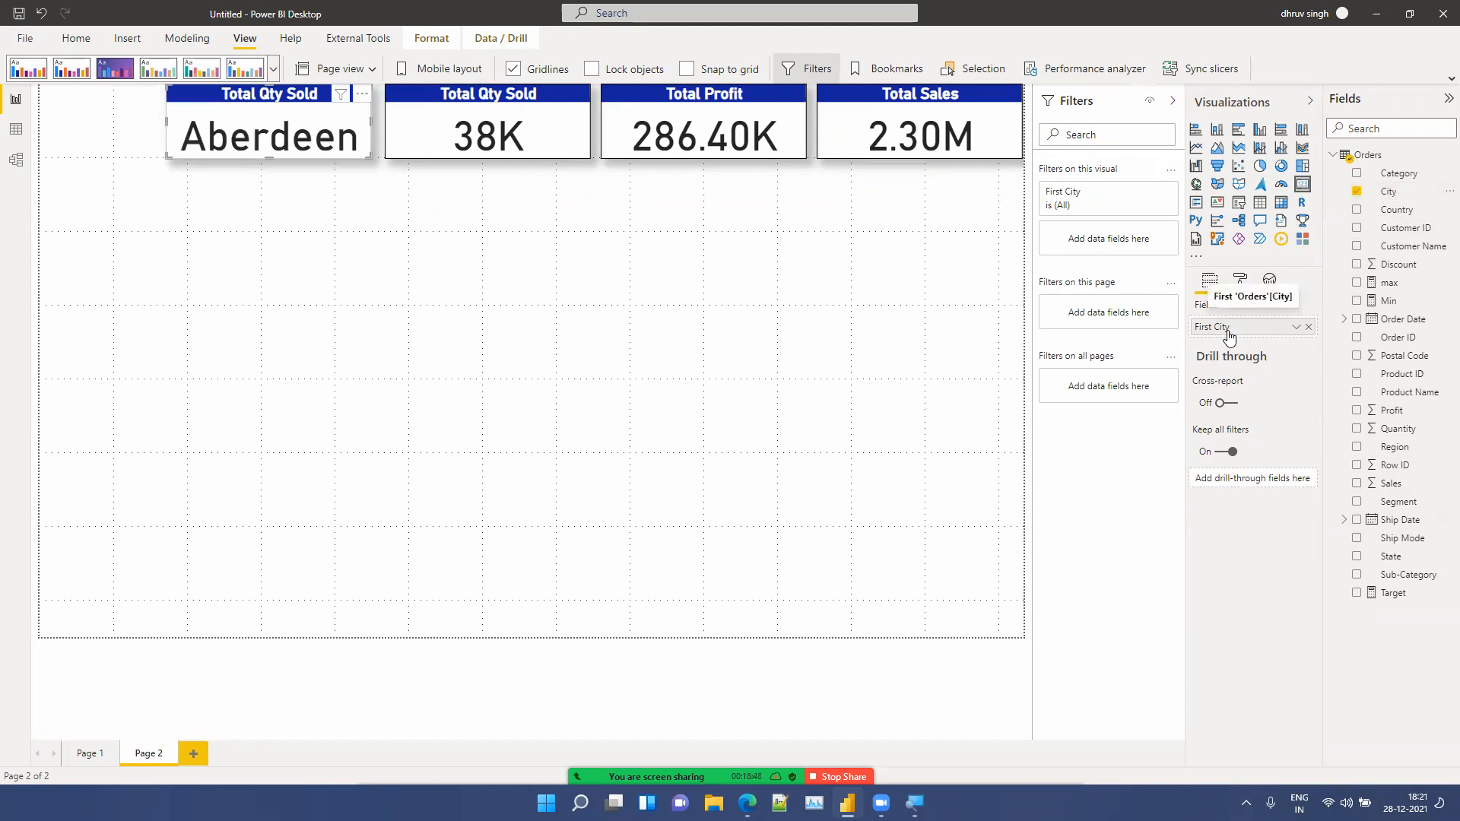
click(1297, 327)
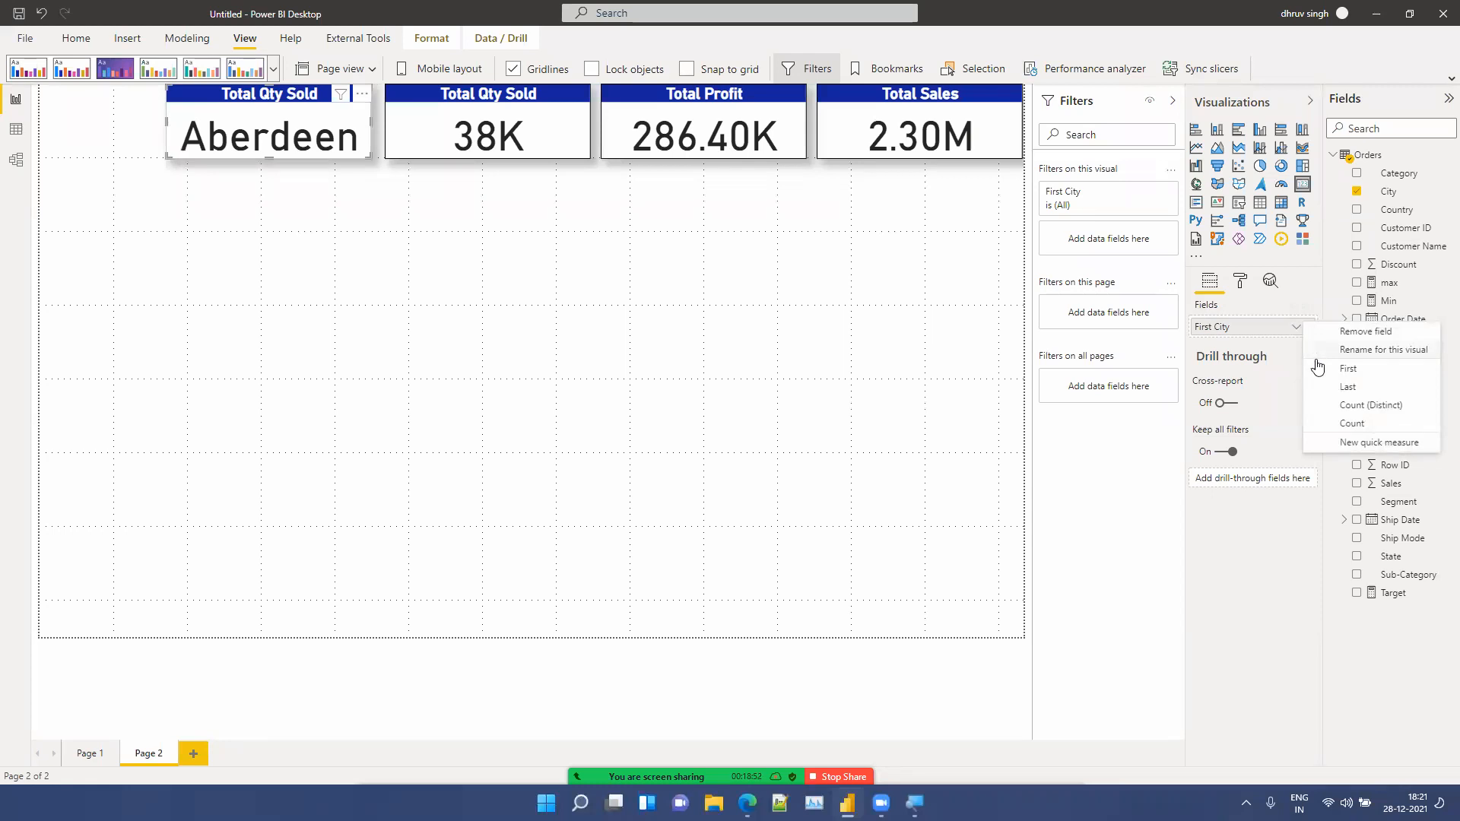
click(1373, 405)
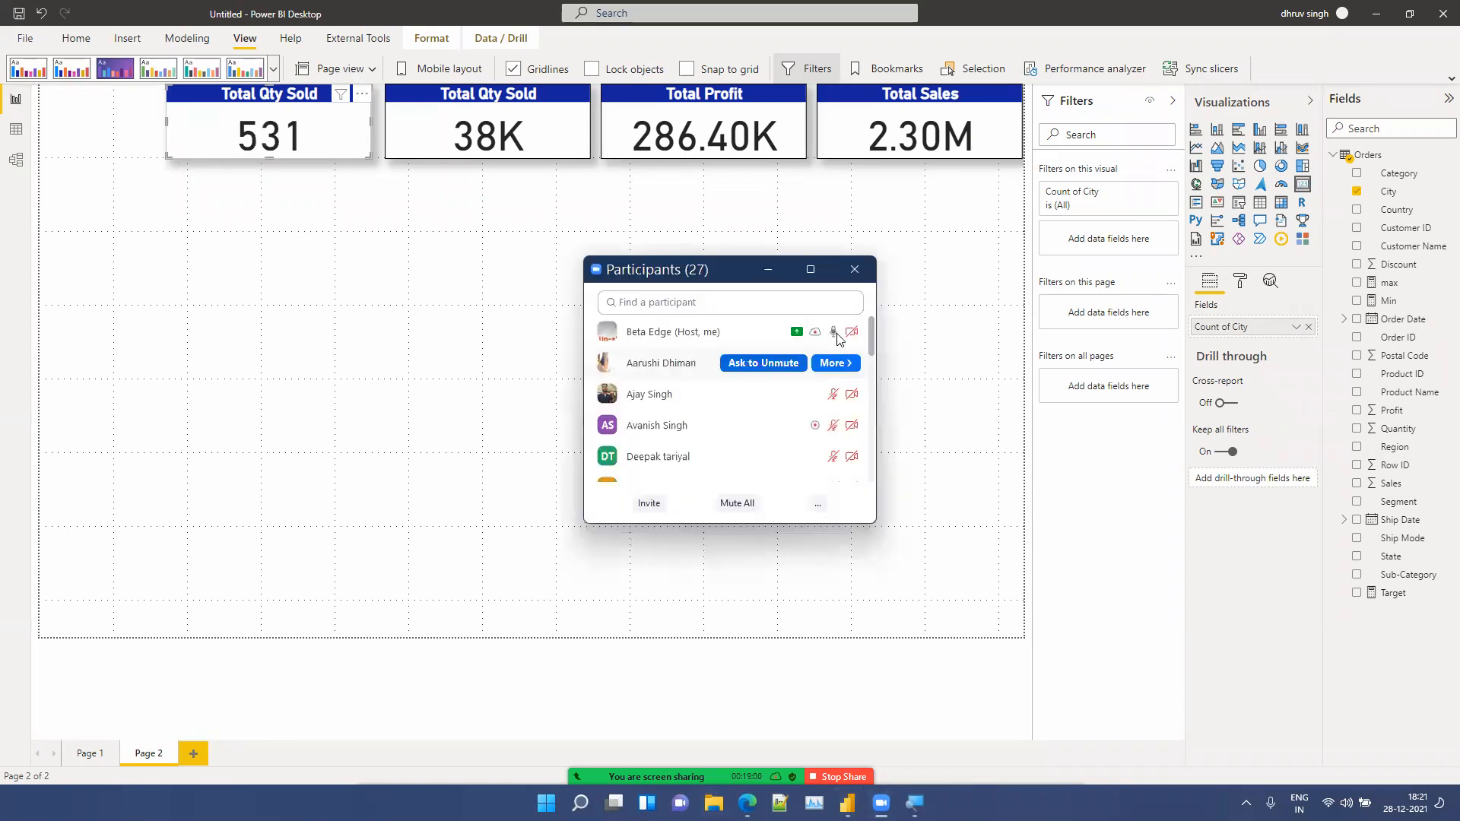
click(777, 270)
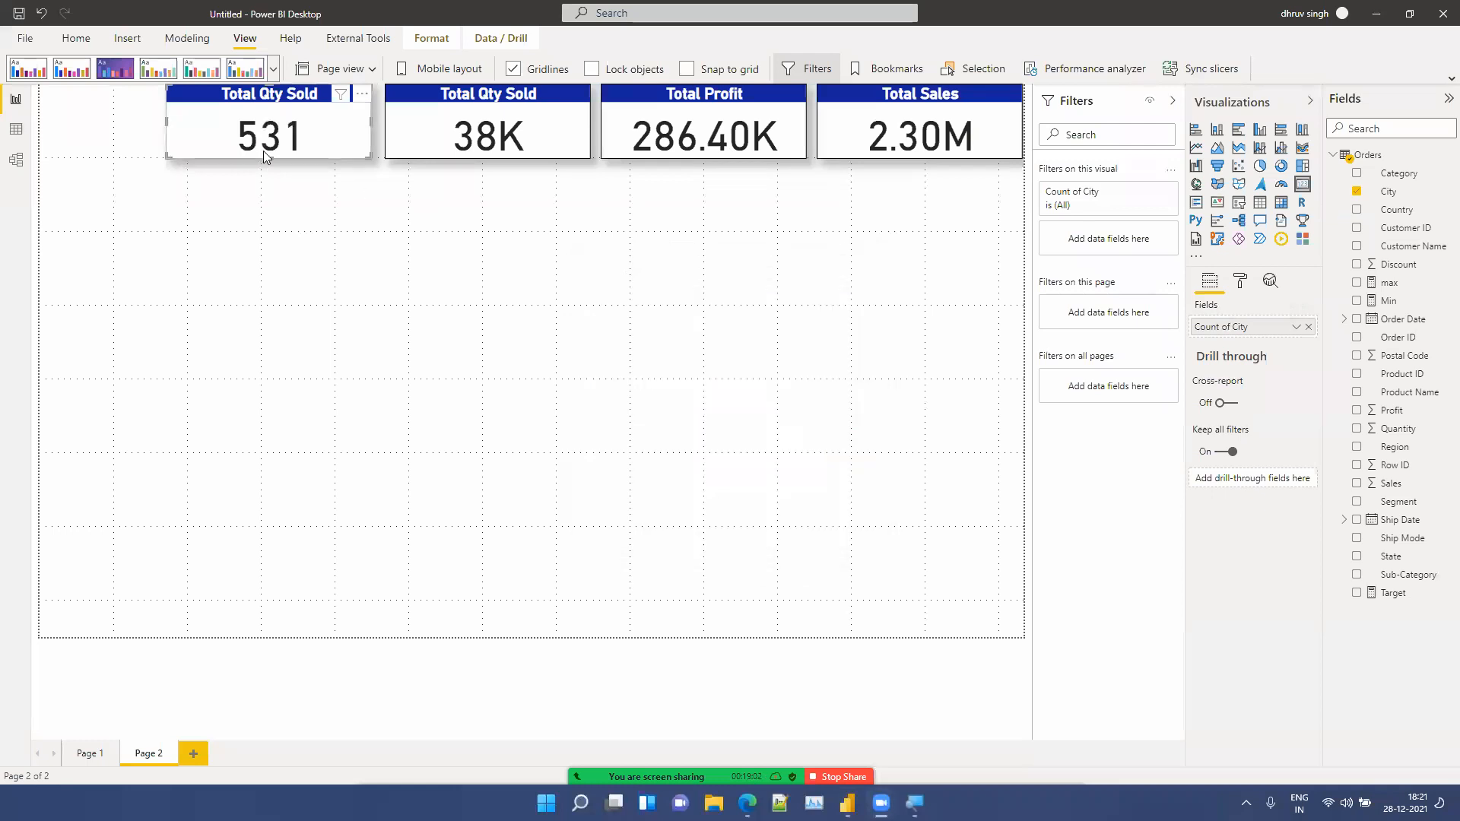
Step: Realign the two leftmost cards, nudging and resizing them so the row is evenly spaced
click(394, 203)
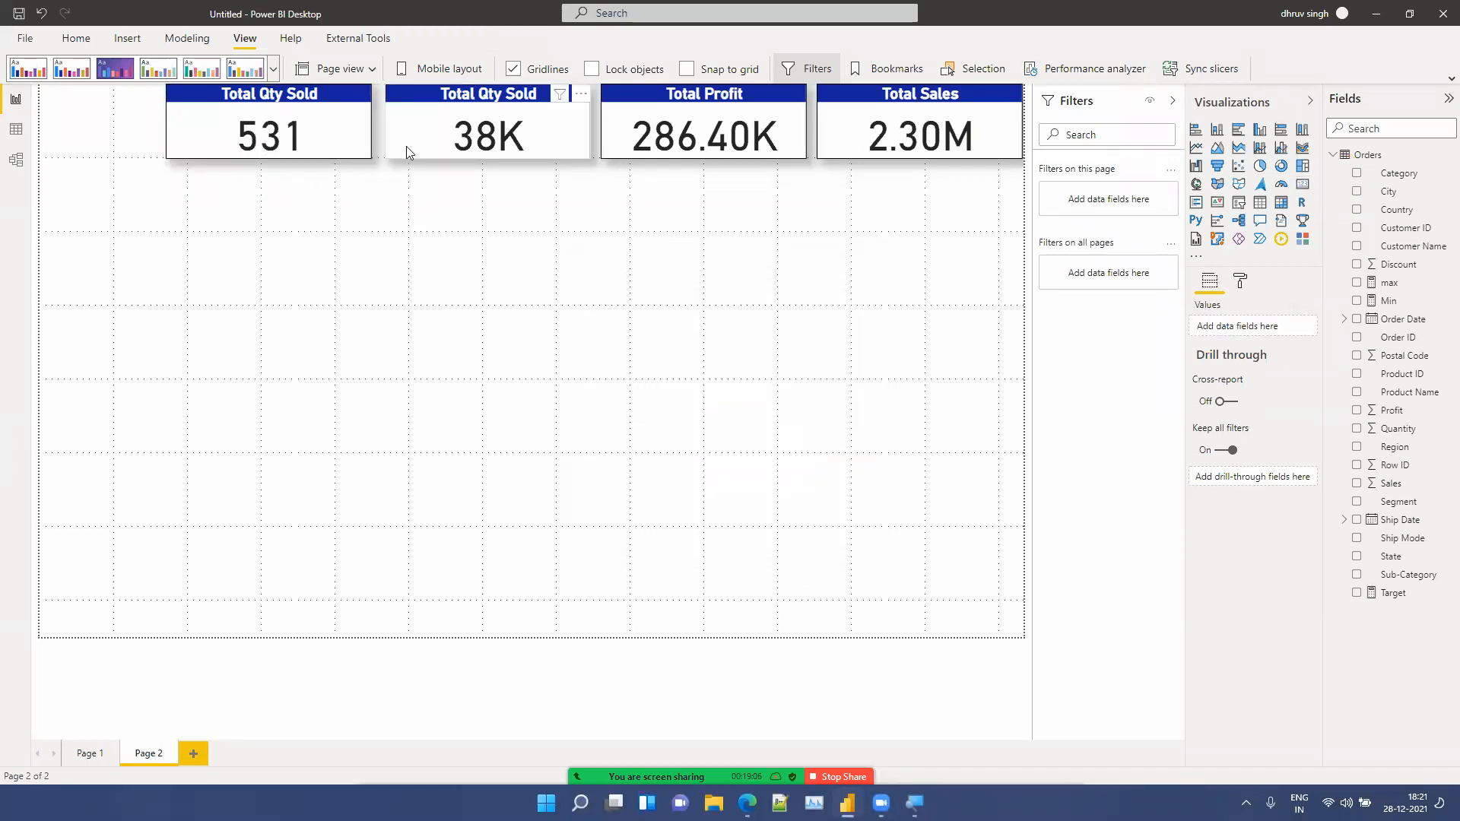
click(387, 133)
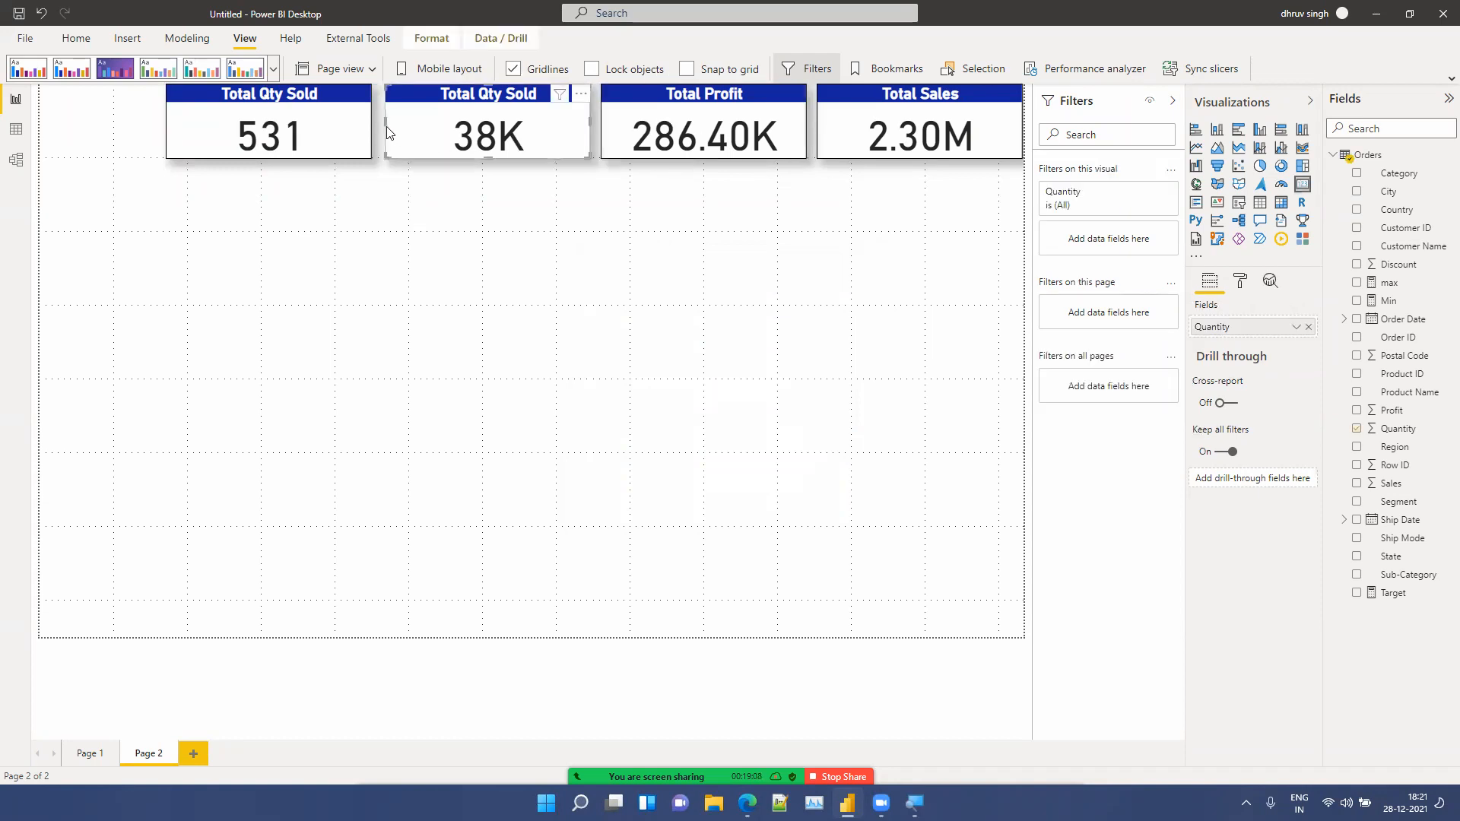
drag(387, 133, 396, 129)
drag(490, 156, 492, 160)
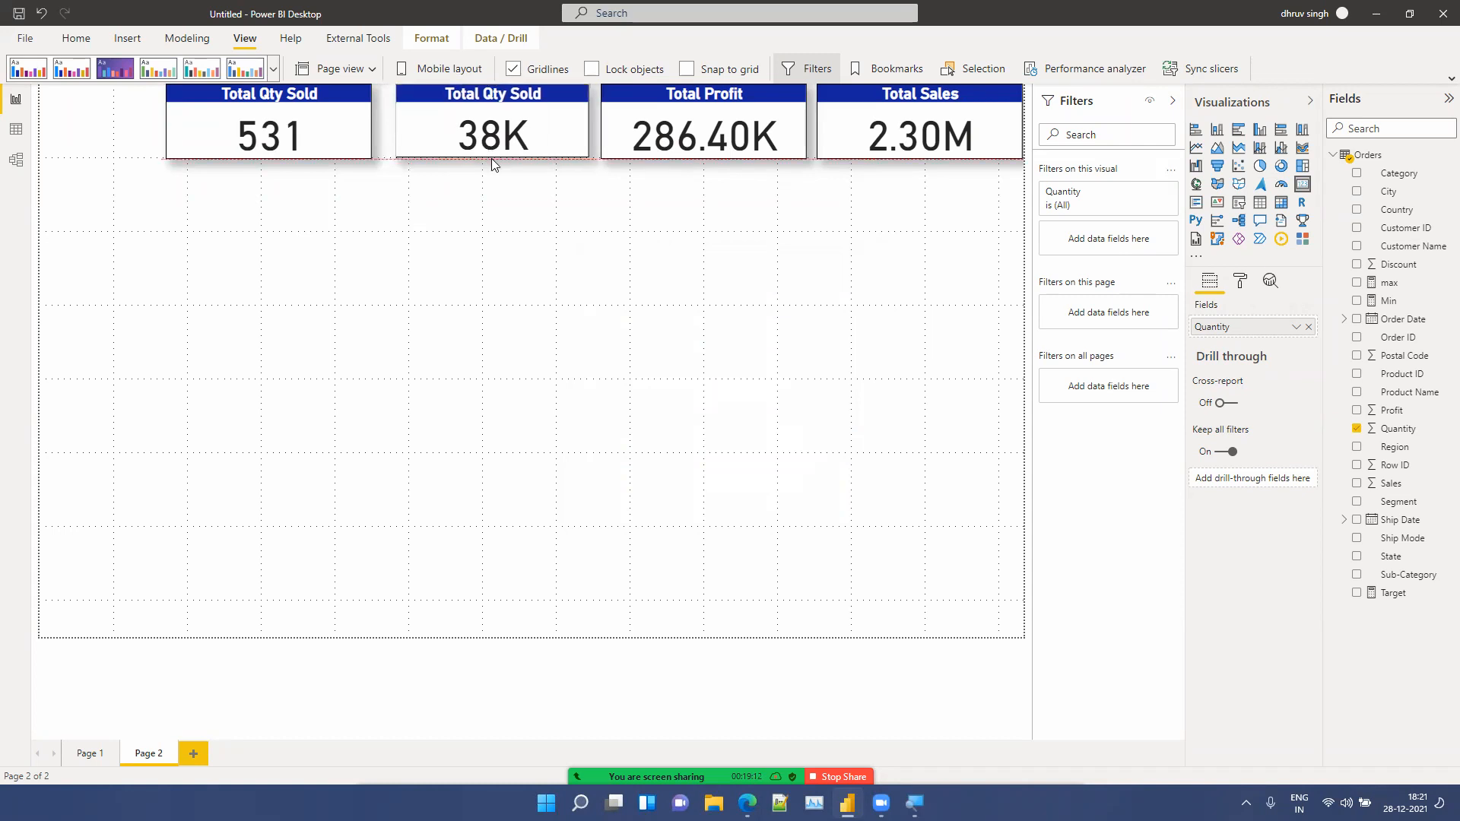
click(335, 138)
drag(336, 138, 346, 138)
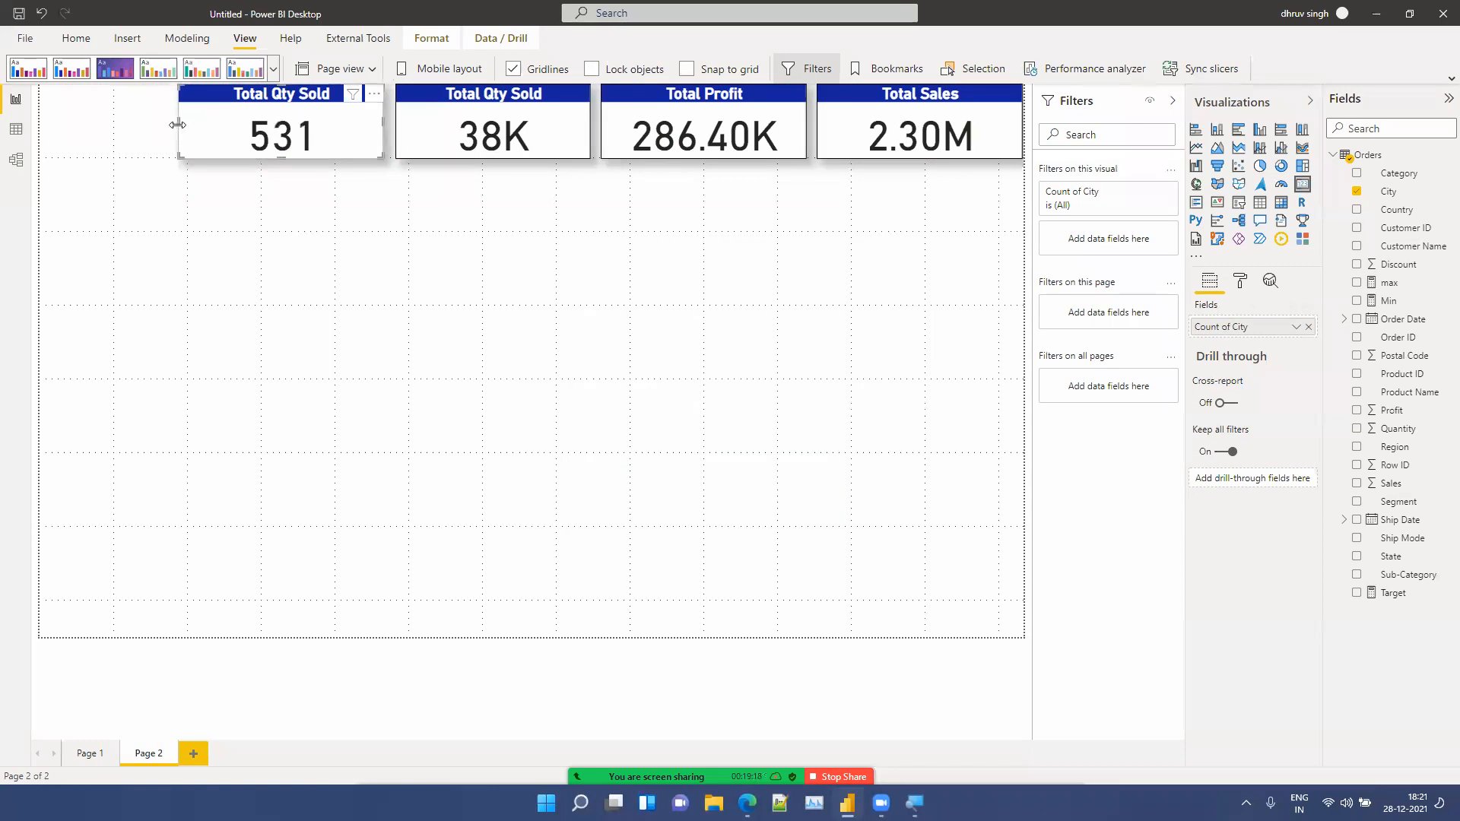
drag(179, 124, 190, 129)
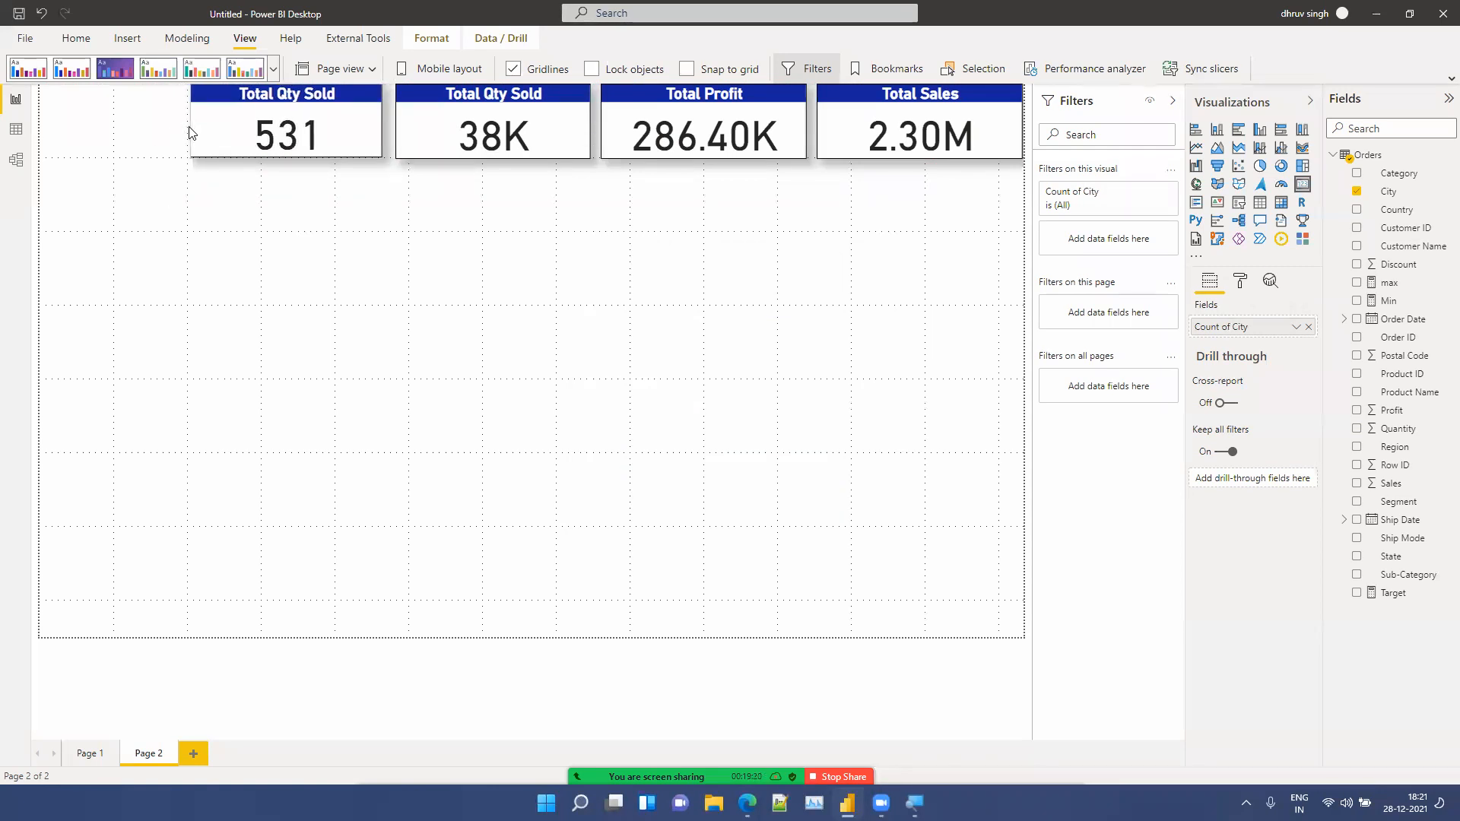
Step: Replace the new card's field with City, summarised as Count (Distinct)
click(1307, 327)
drag(1389, 192, 1263, 327)
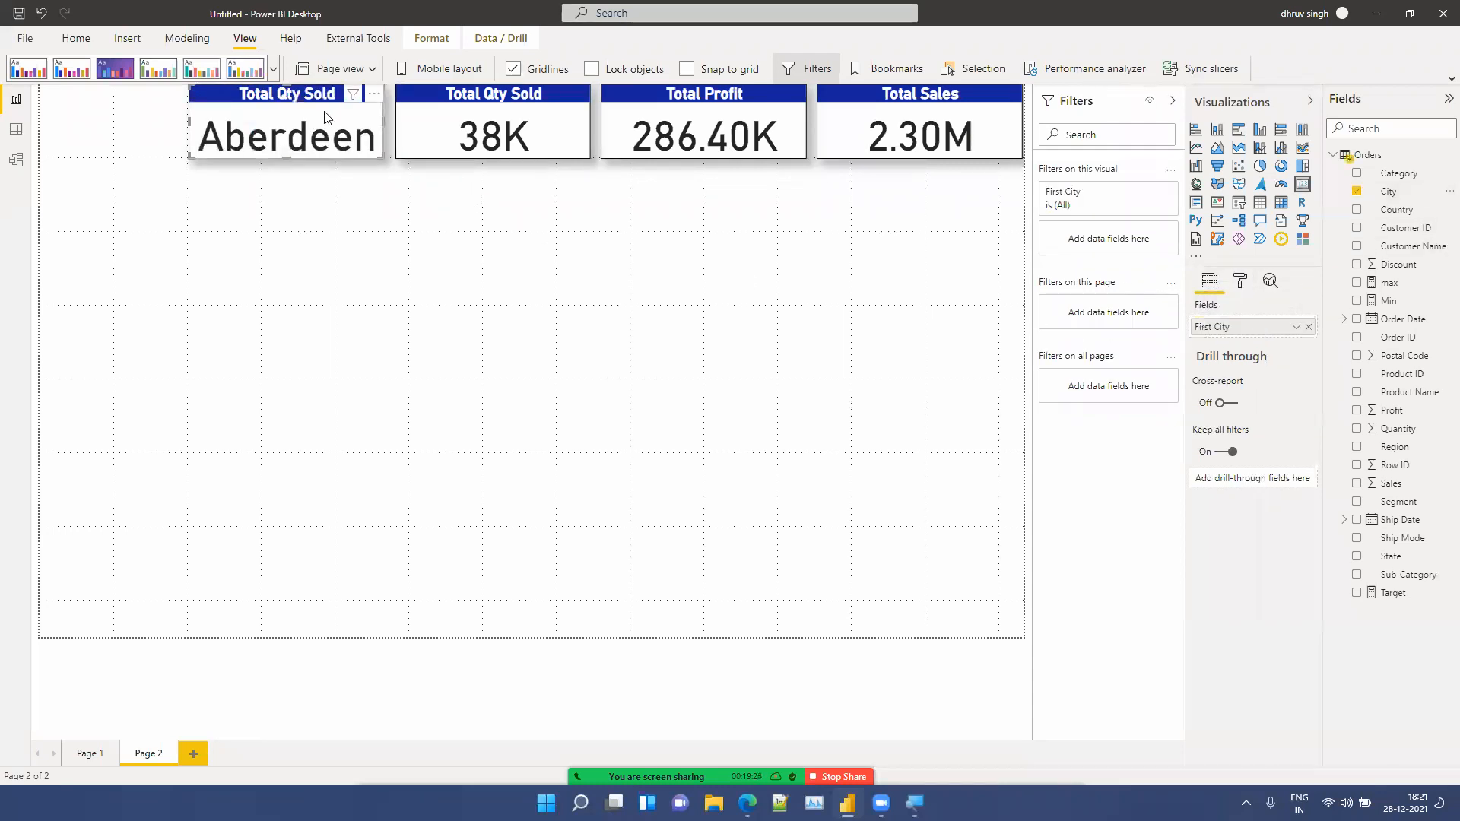
click(1296, 329)
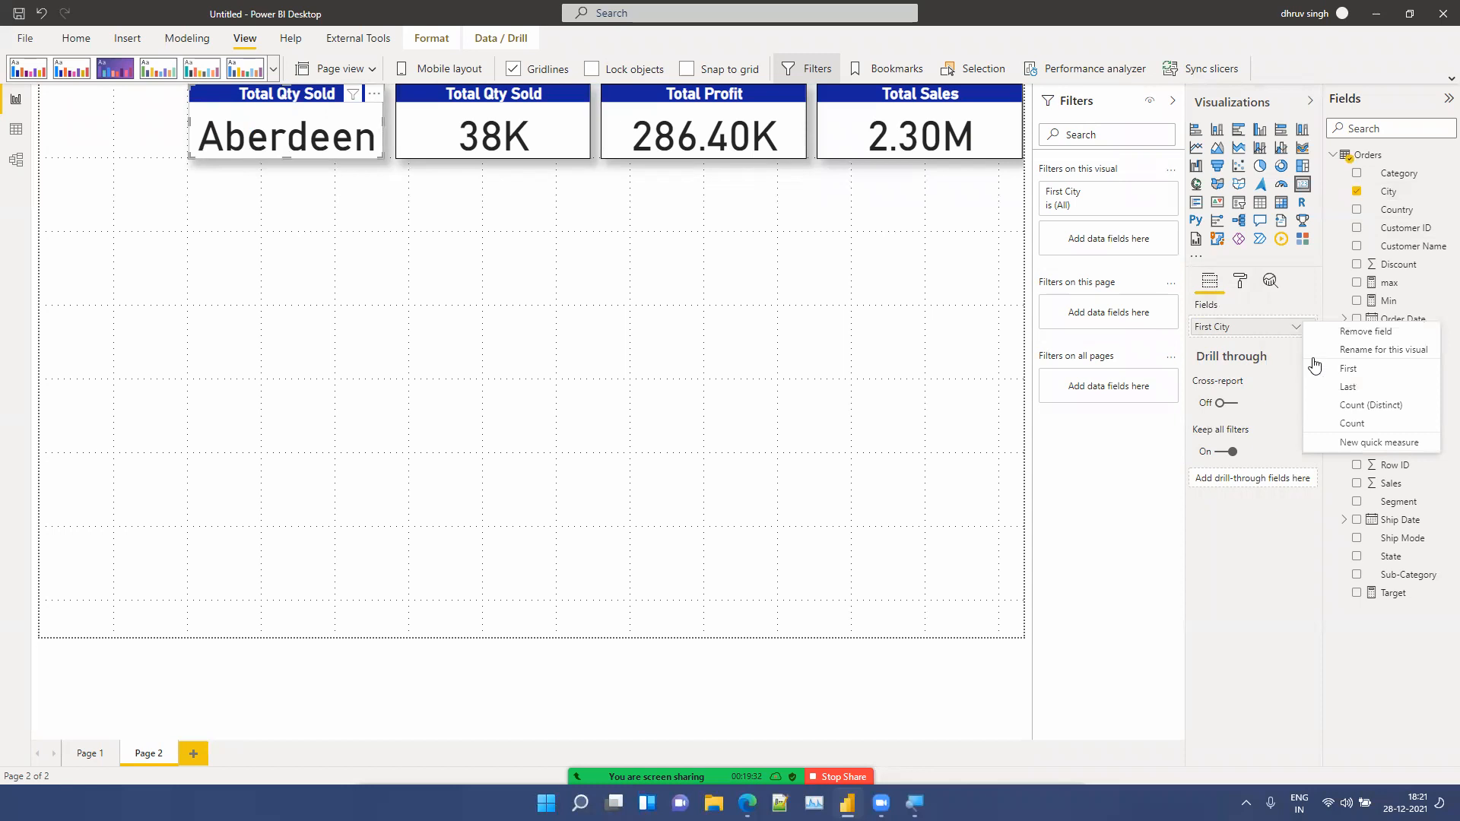
click(1335, 406)
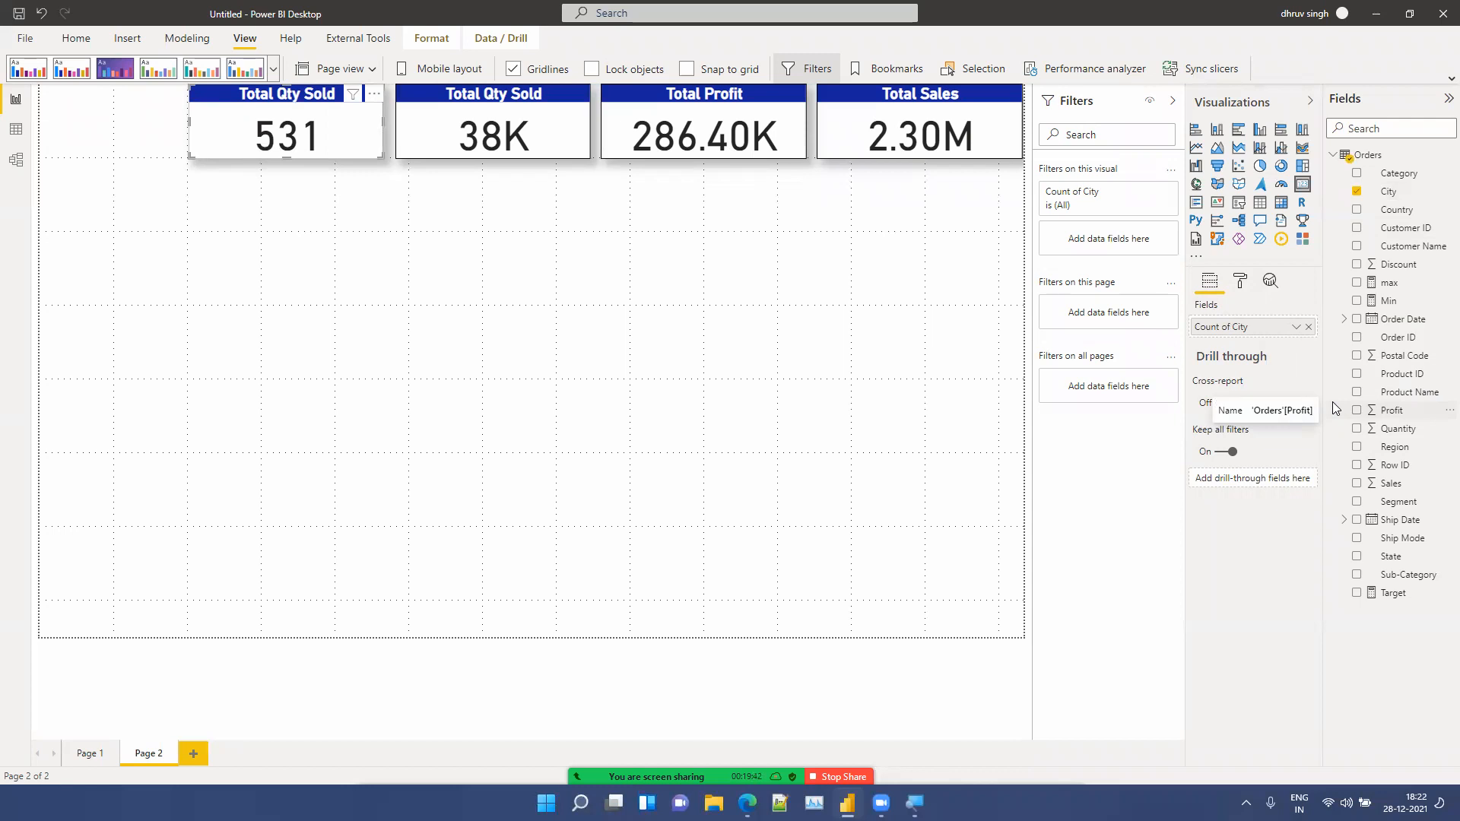
Step: Retitle the city count card as Total Cities
click(1246, 286)
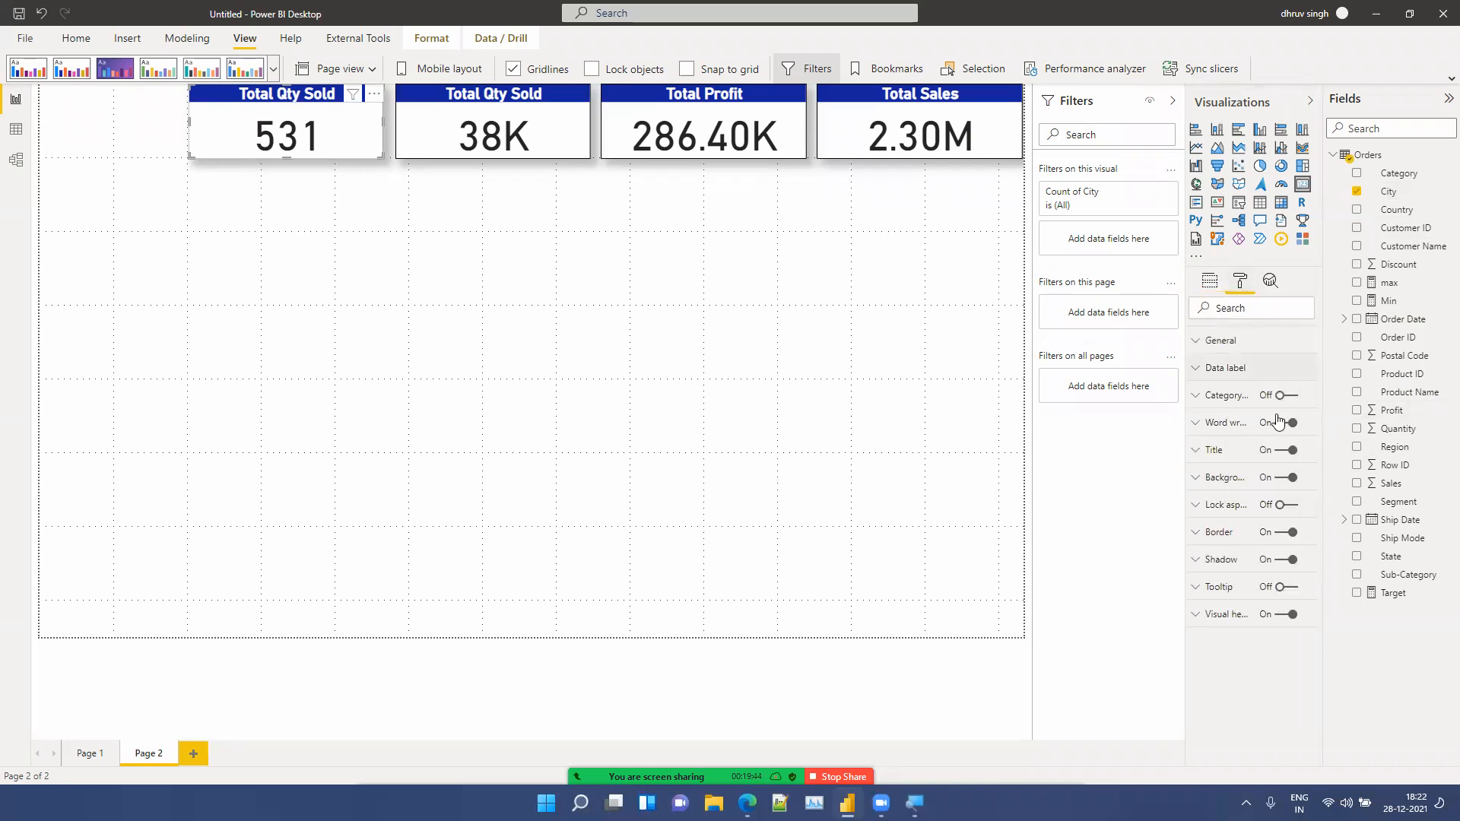
click(1242, 454)
drag(1270, 493, 1225, 497)
key(BackSpace)
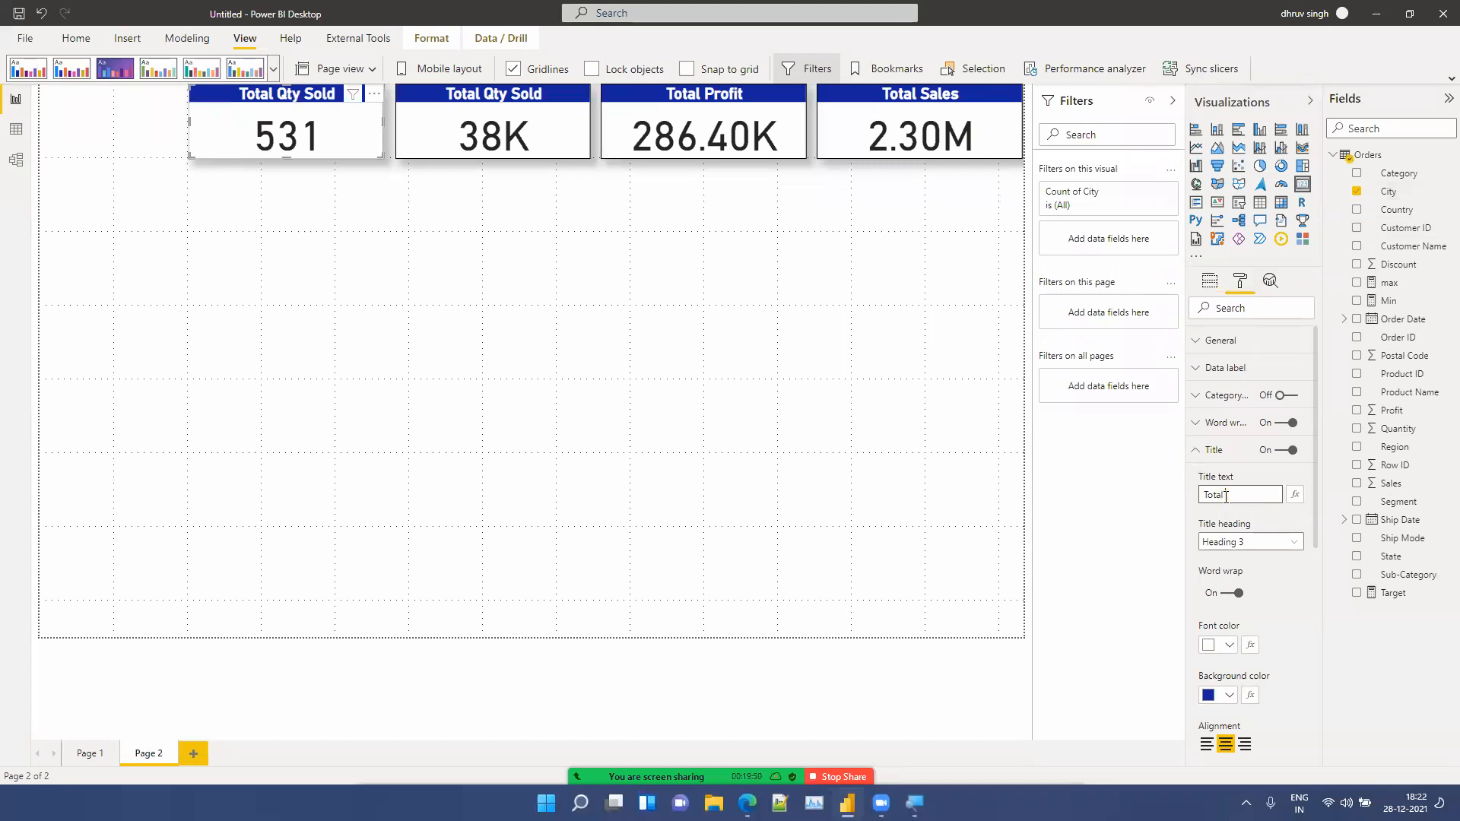
text(Cit)
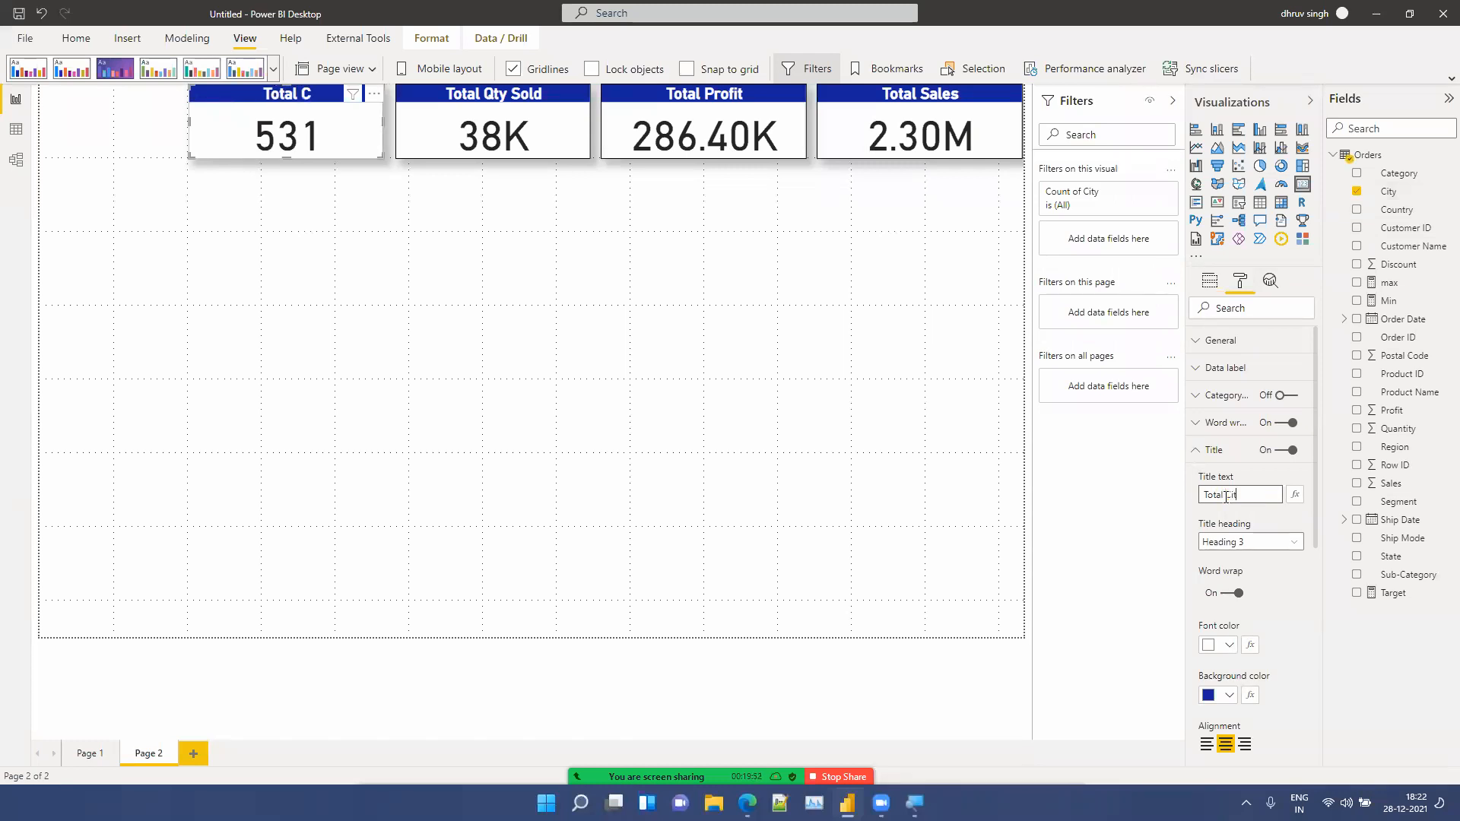
text(ies)
click(698, 298)
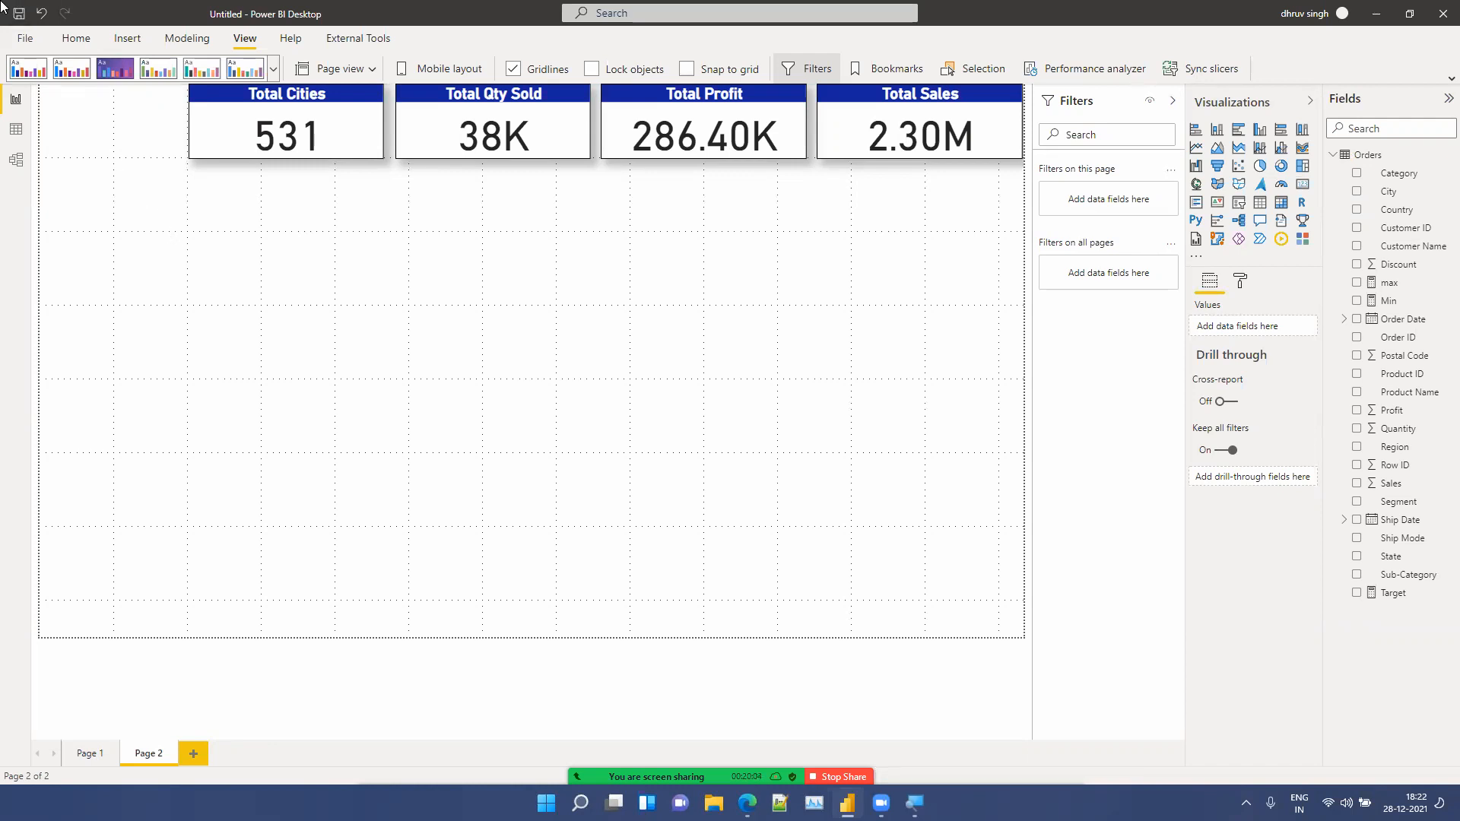
click(124, 40)
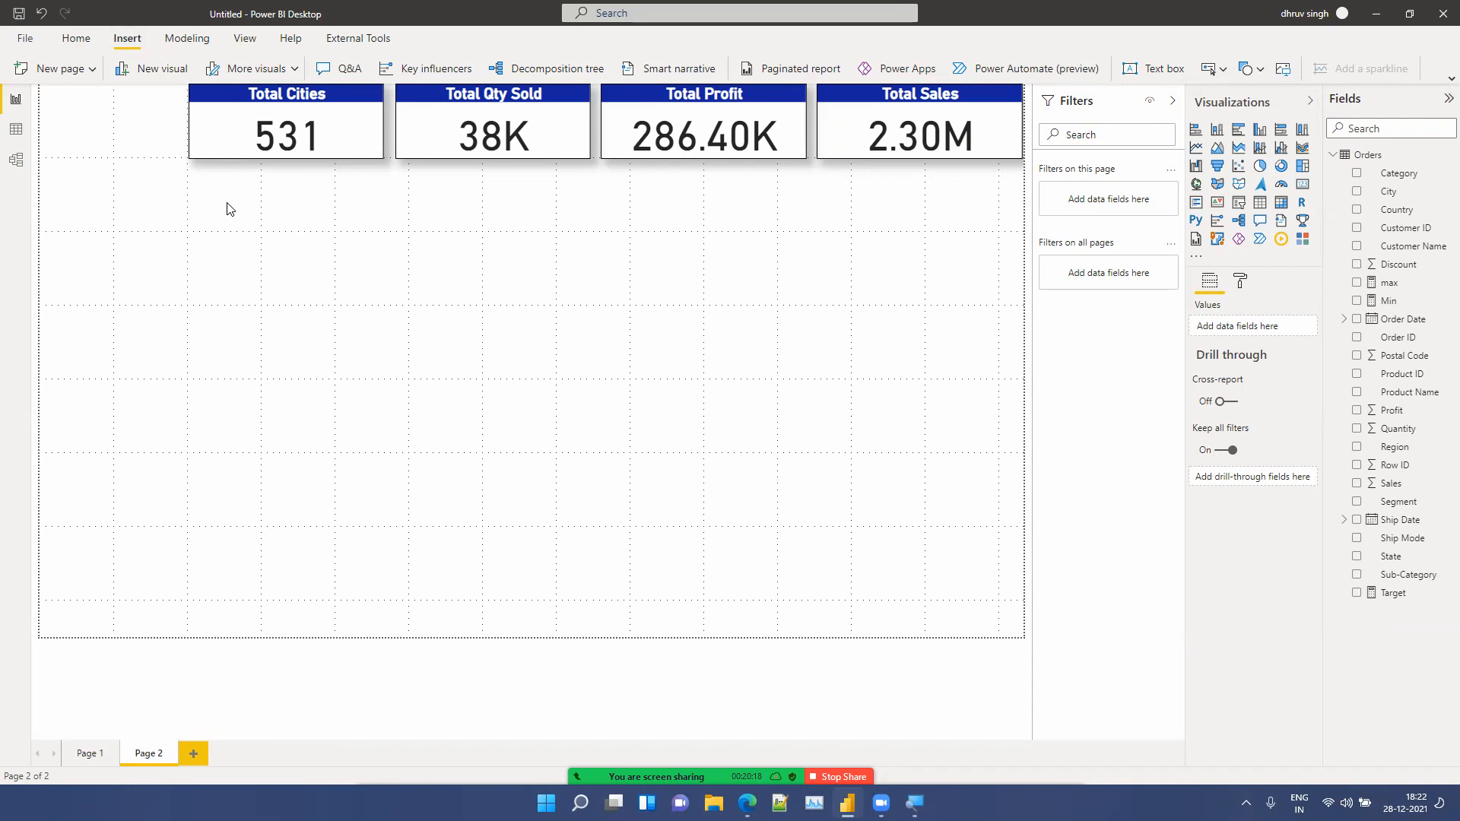
click(225, 125)
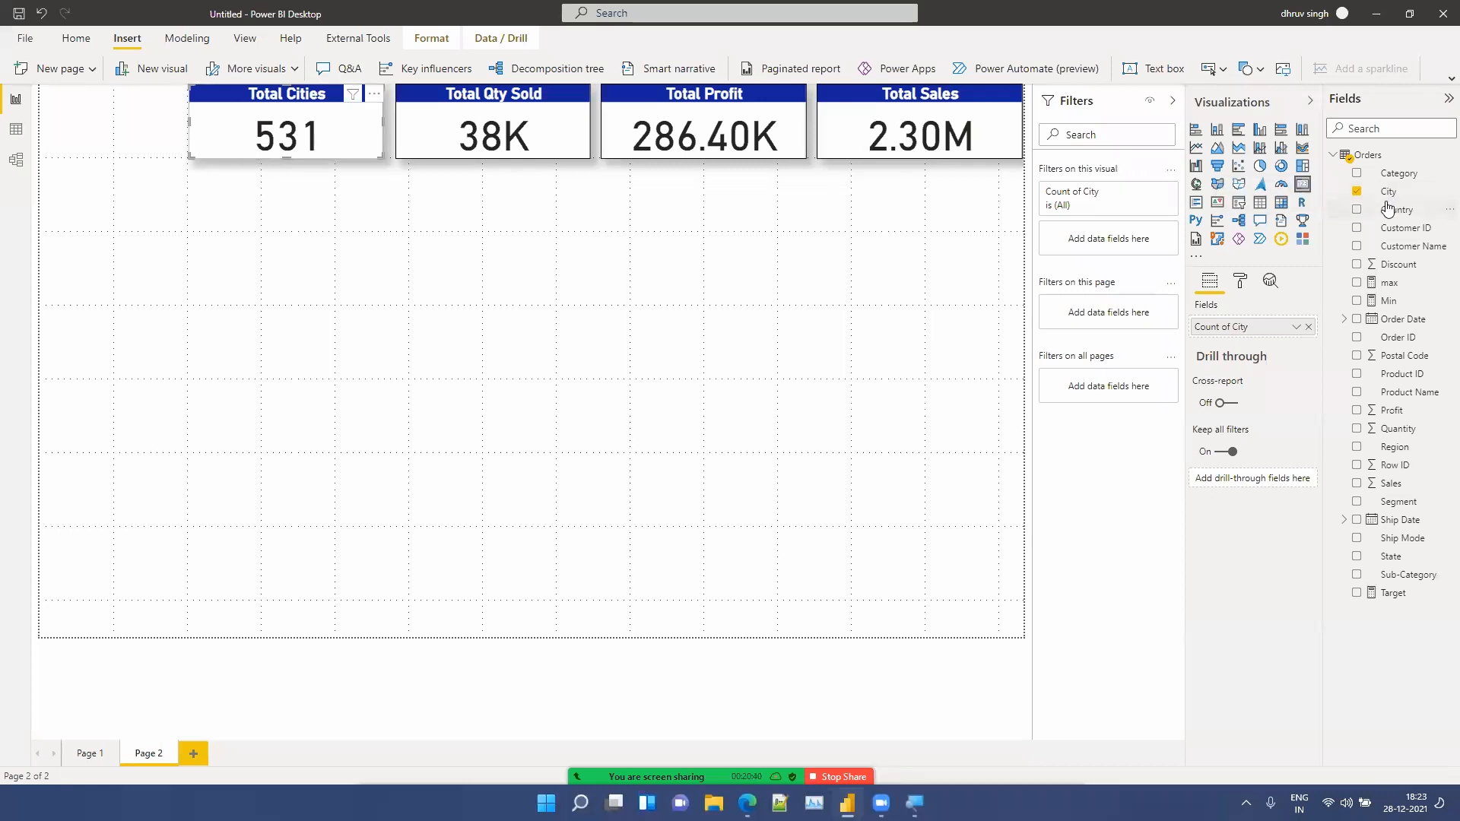
click(1296, 328)
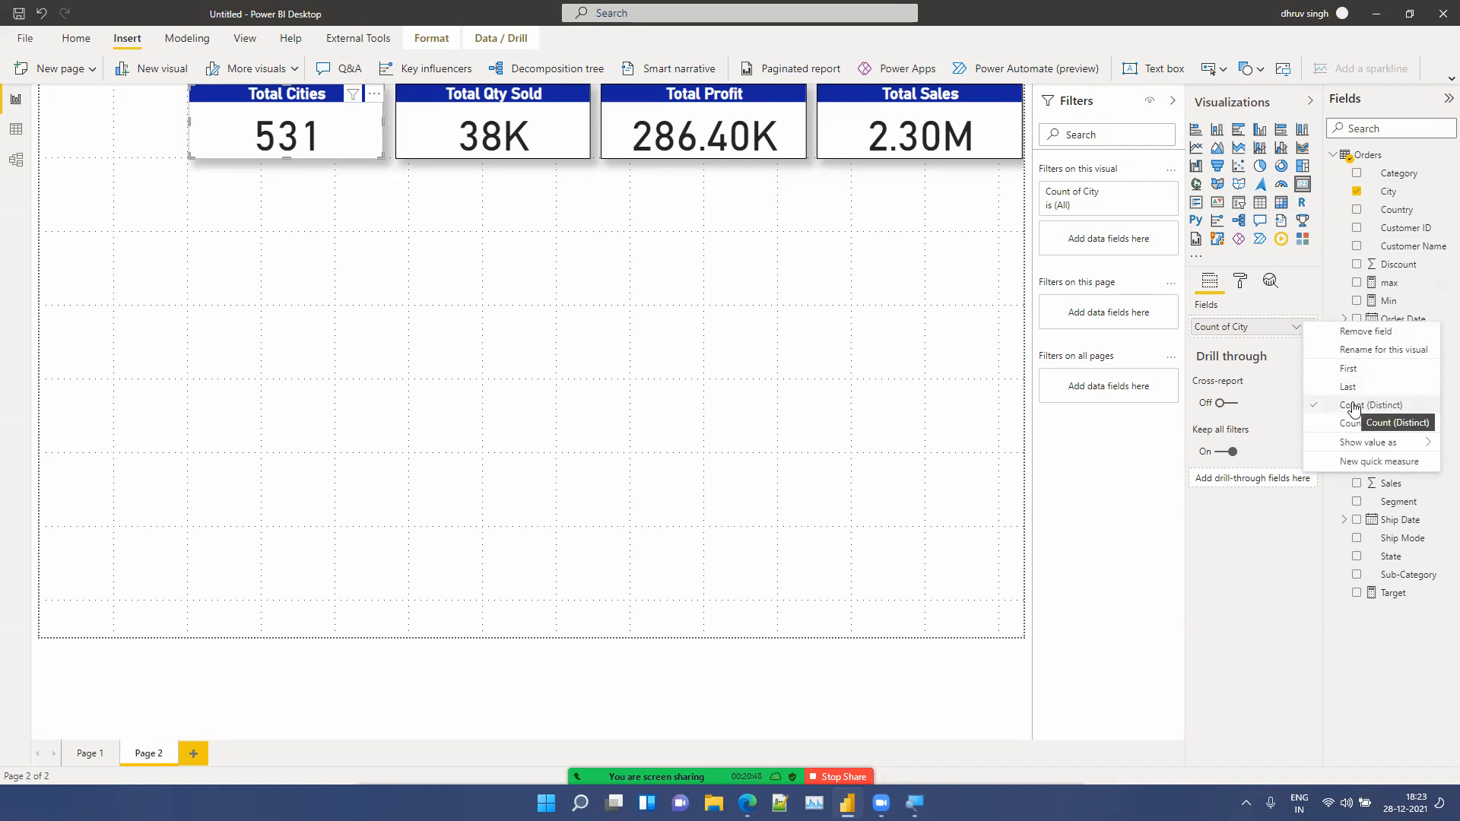
click(414, 263)
click(119, 150)
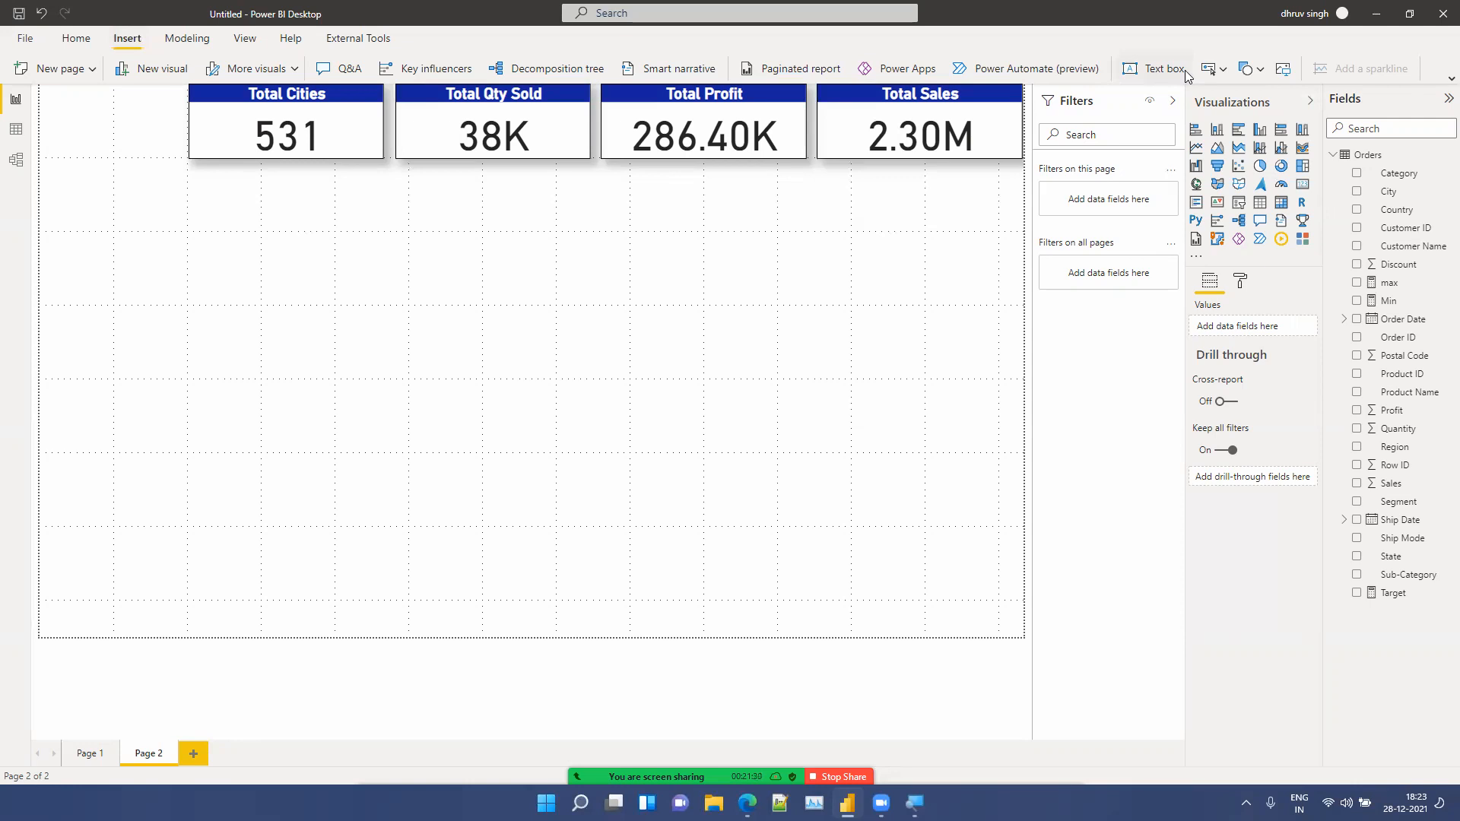
Step: Insert the image file 111111 from the Pictures folder onto the page and resize it
click(1283, 76)
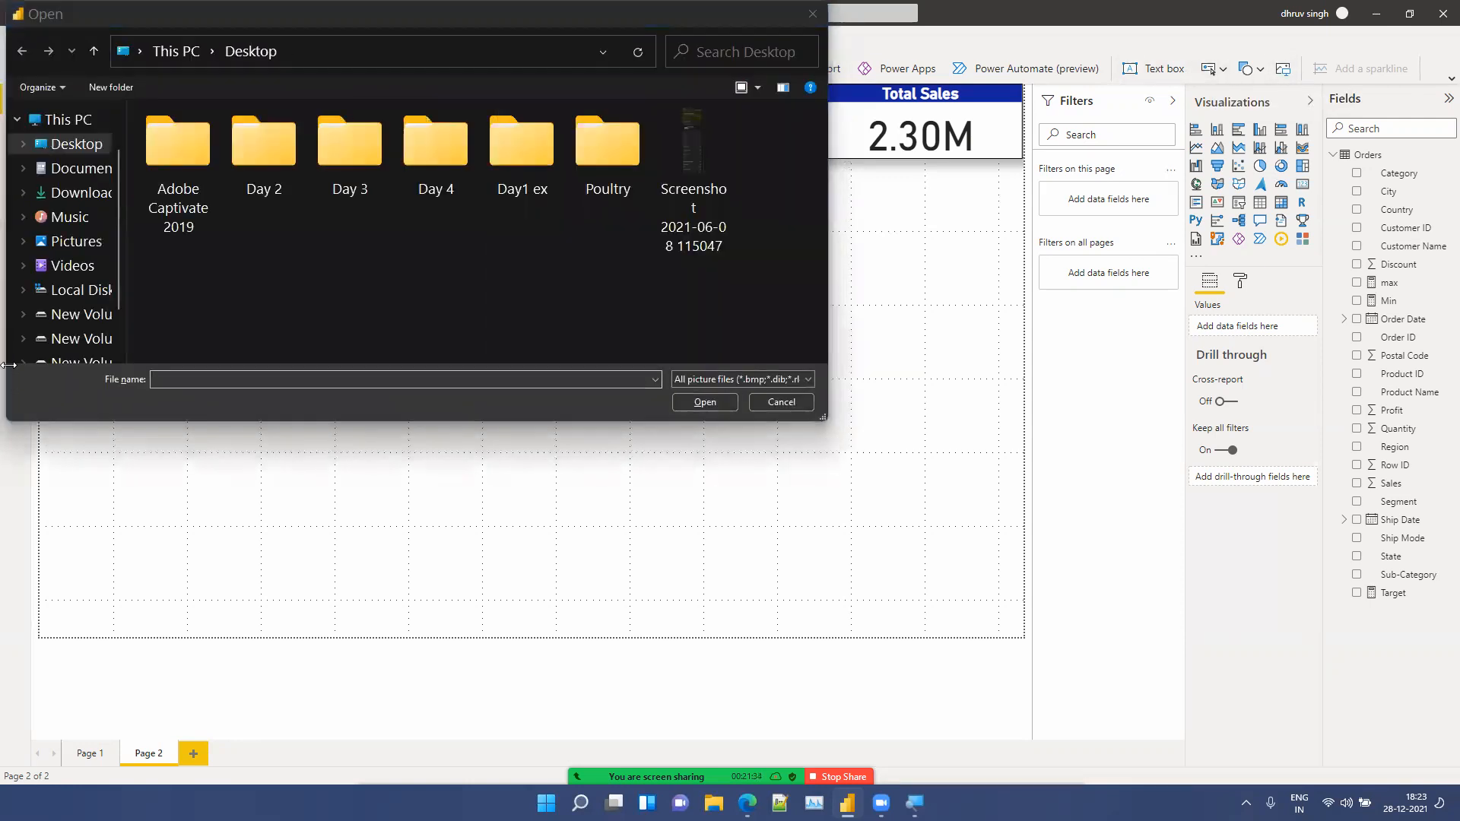
click(66, 242)
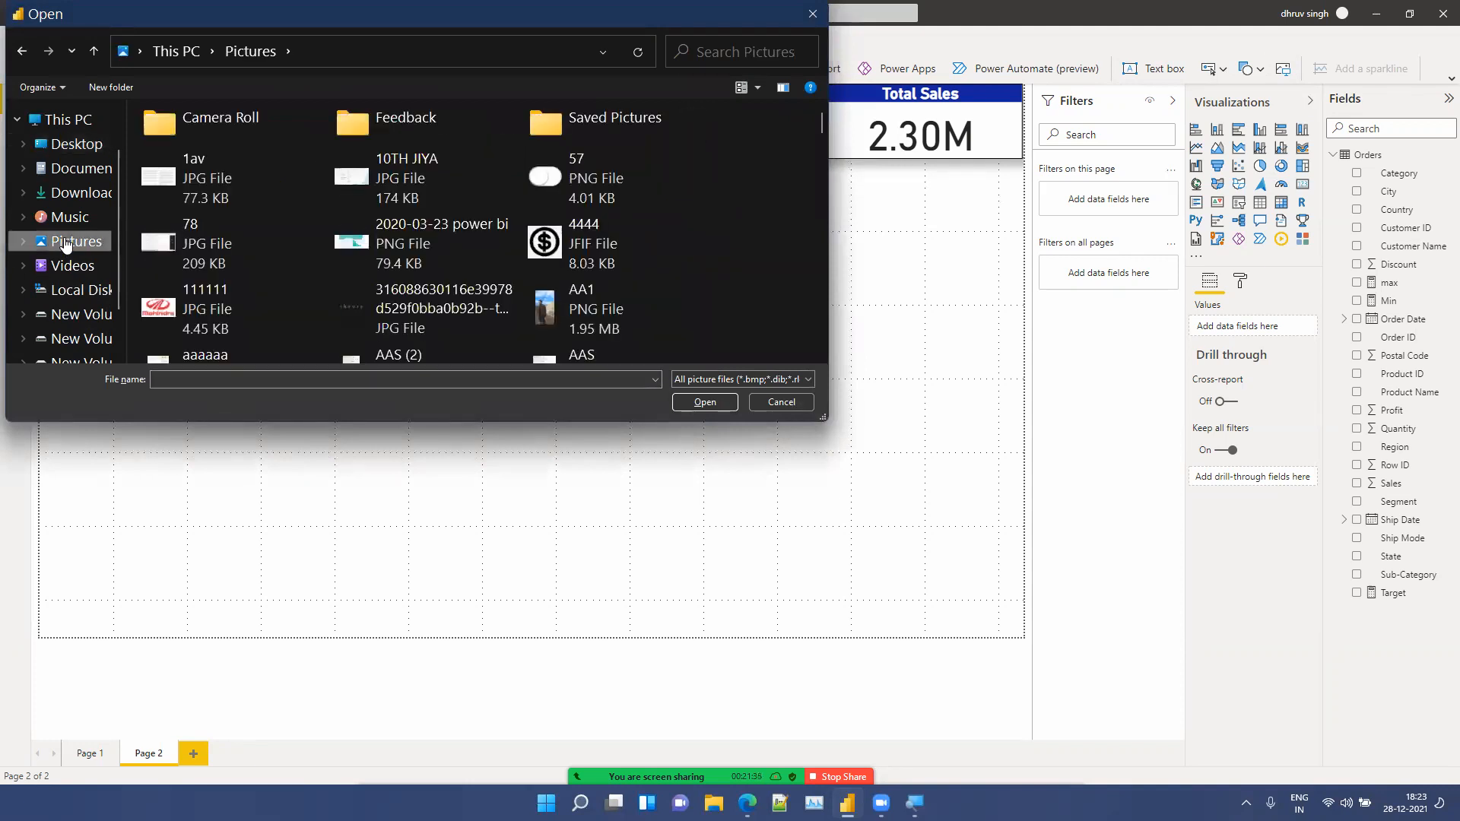
click(197, 312)
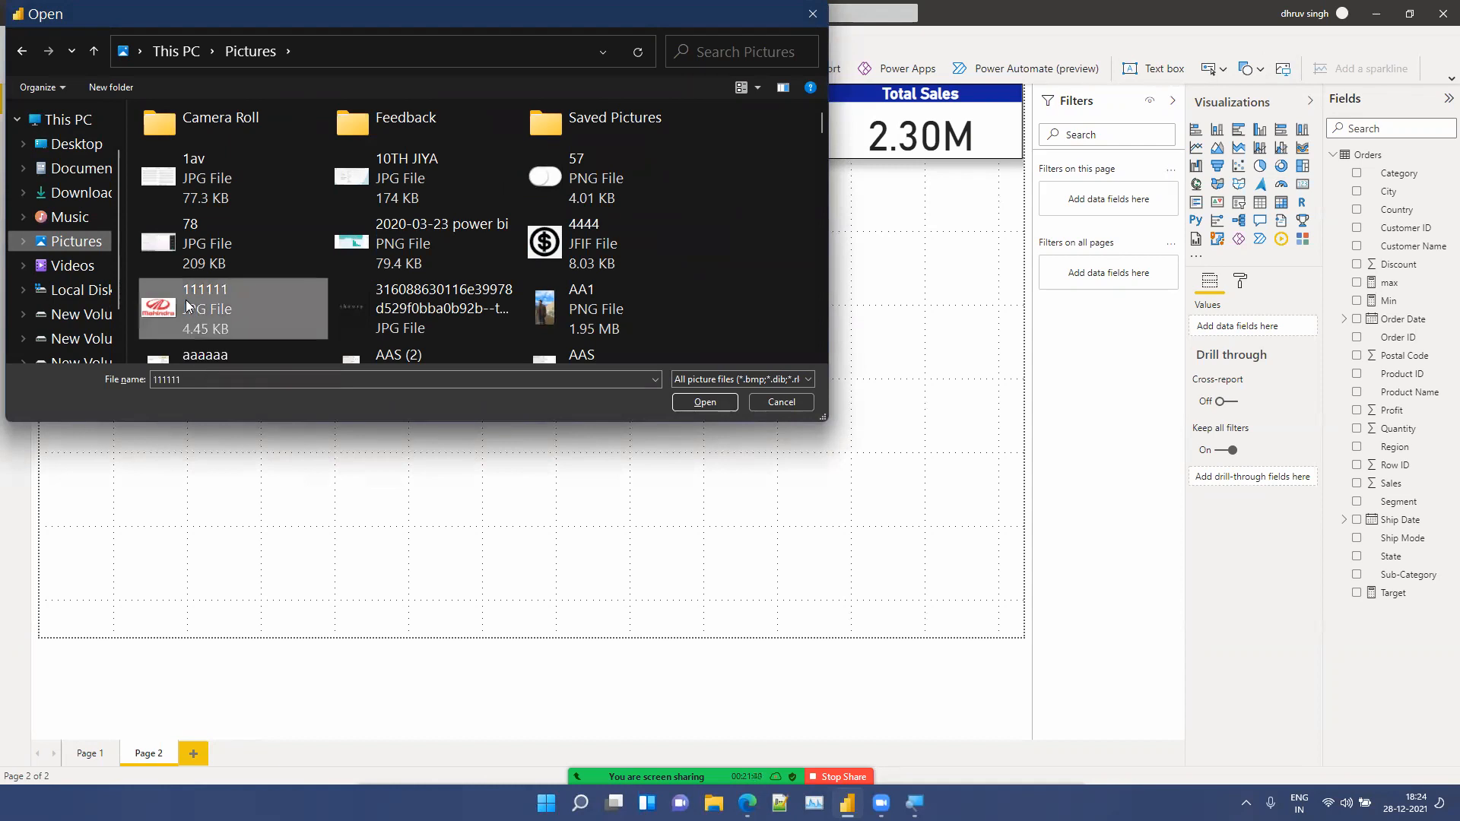
click(705, 401)
mouse_move(340, 444)
mouse_down()
mouse_move(288, 340)
mouse_move(318, 430)
mouse_up()
Step: Turn on the image's background, shadow and border
click(1289, 250)
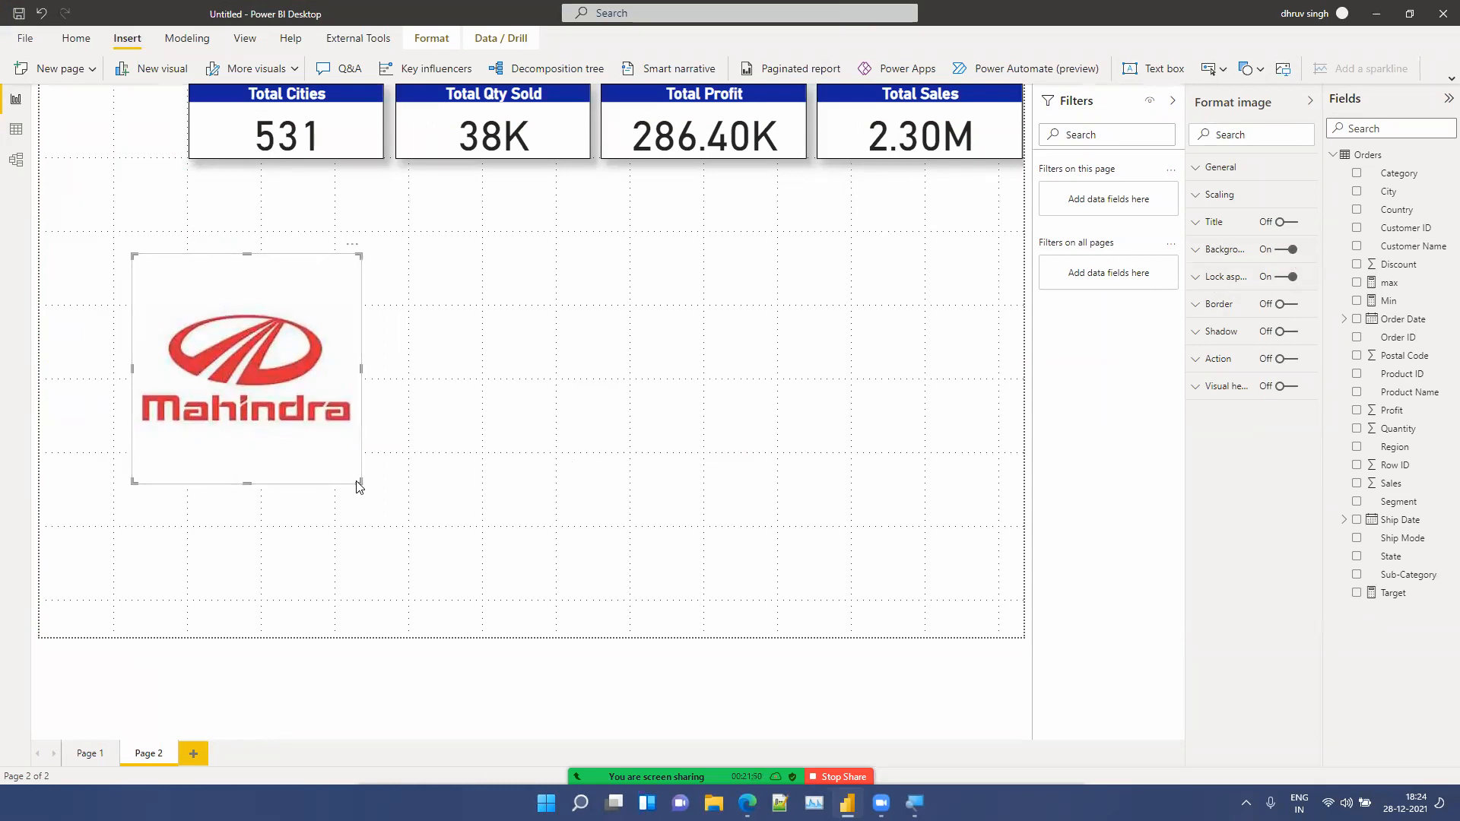
click(1283, 332)
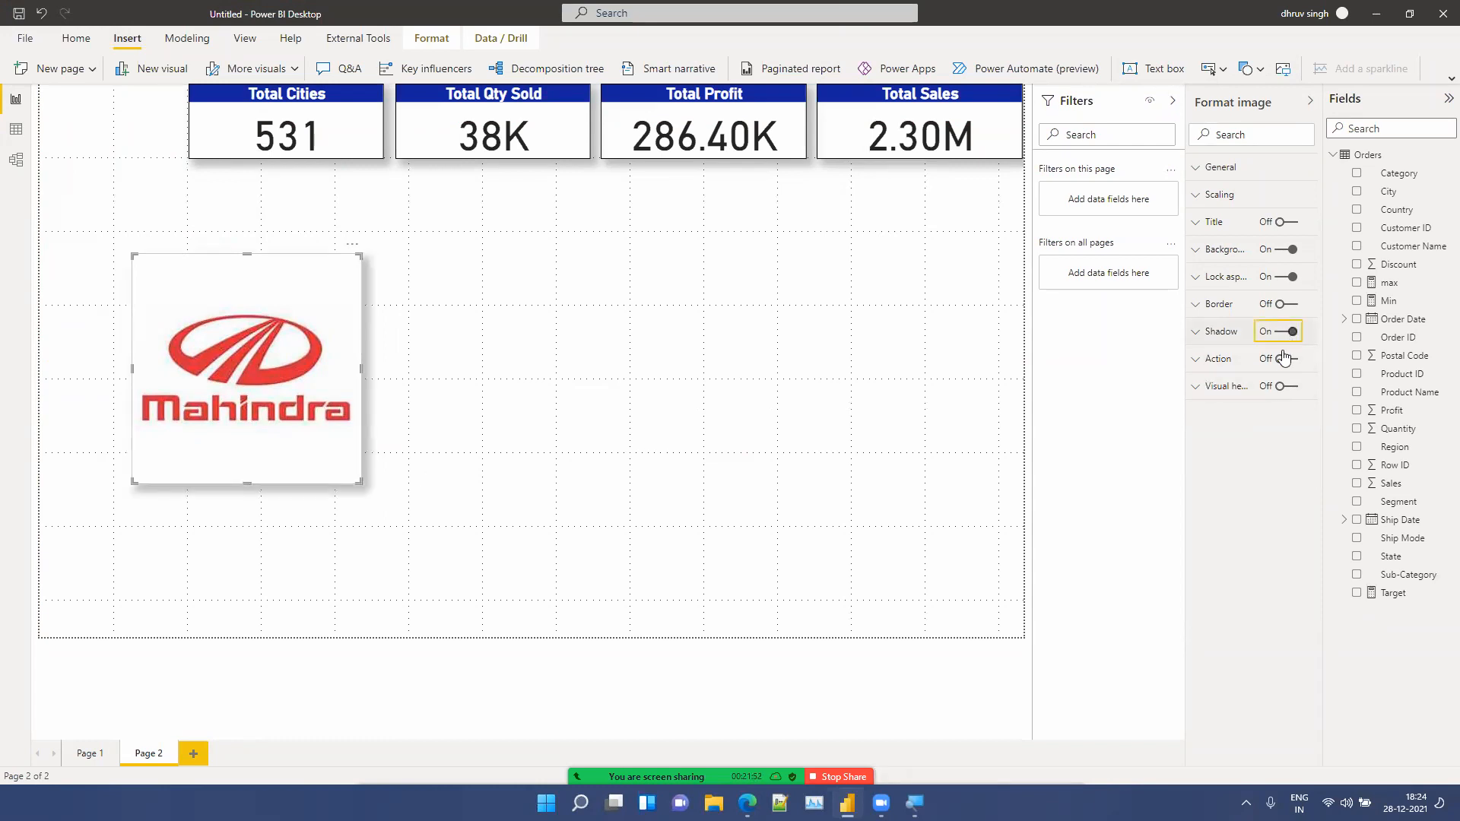
click(1290, 306)
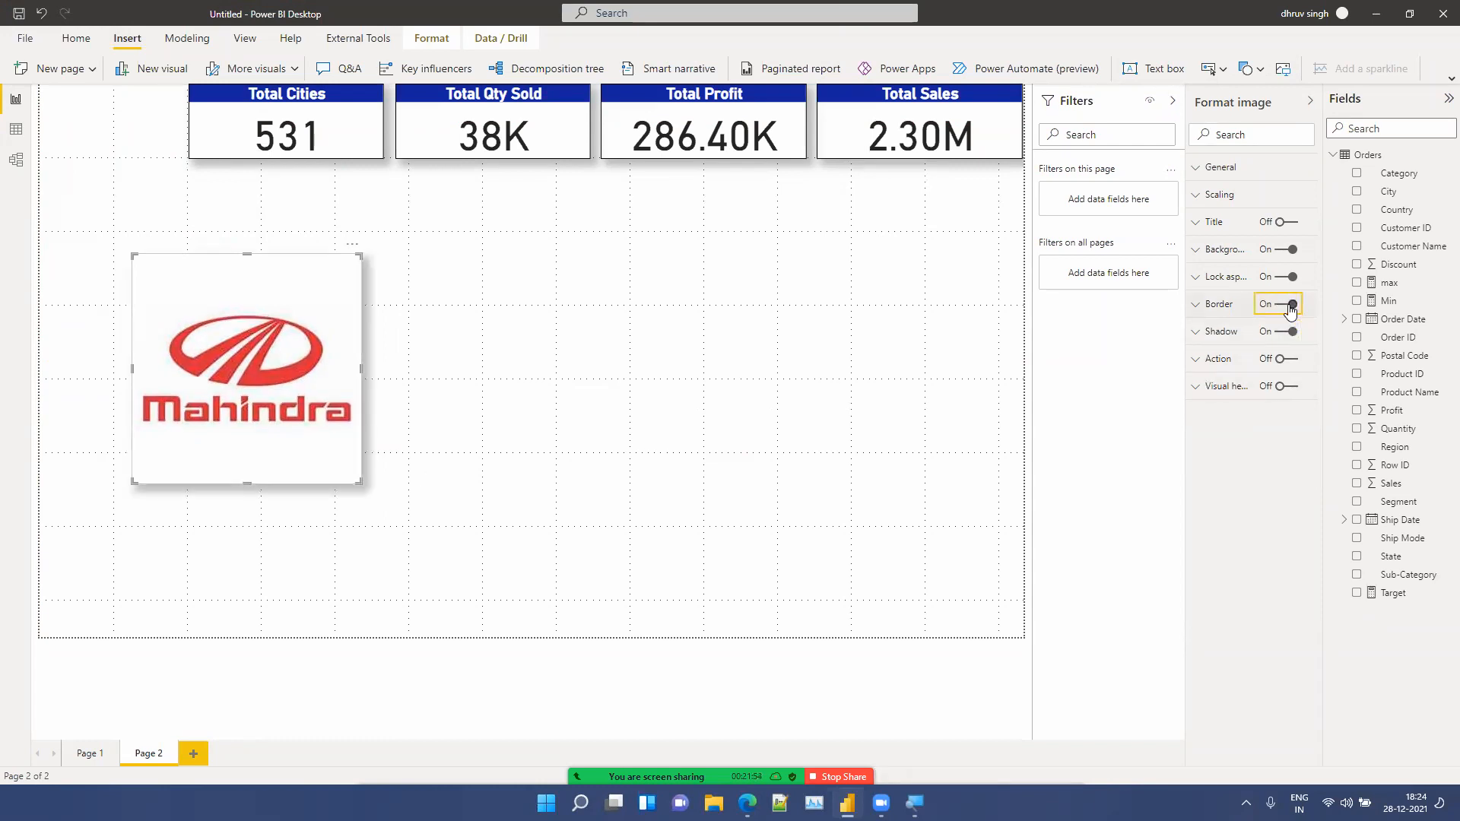
Step: Colour the image border red with a 2 px radius and shrink the image slightly
click(1213, 316)
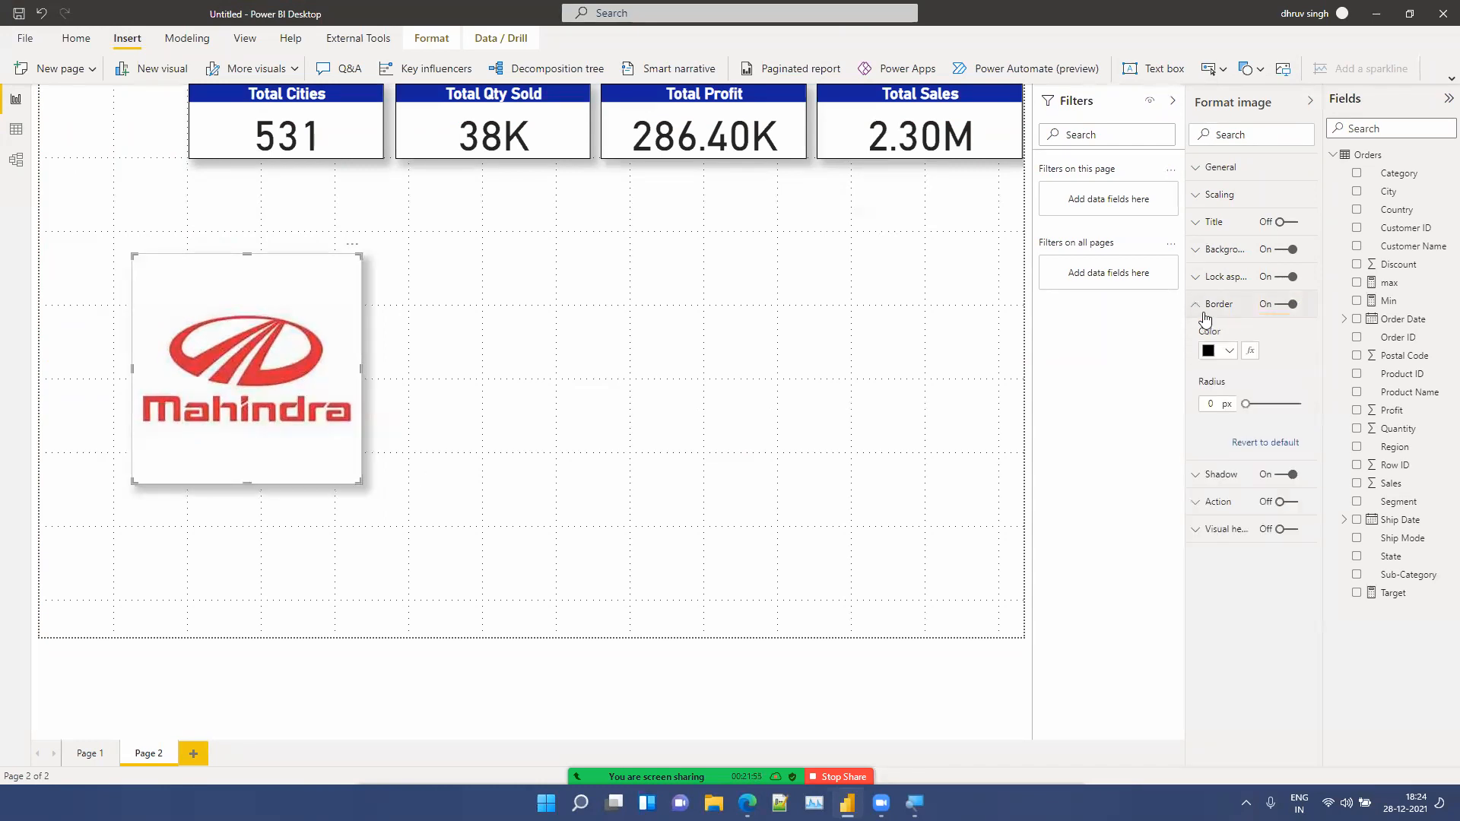
click(1225, 356)
click(1415, 380)
click(1248, 401)
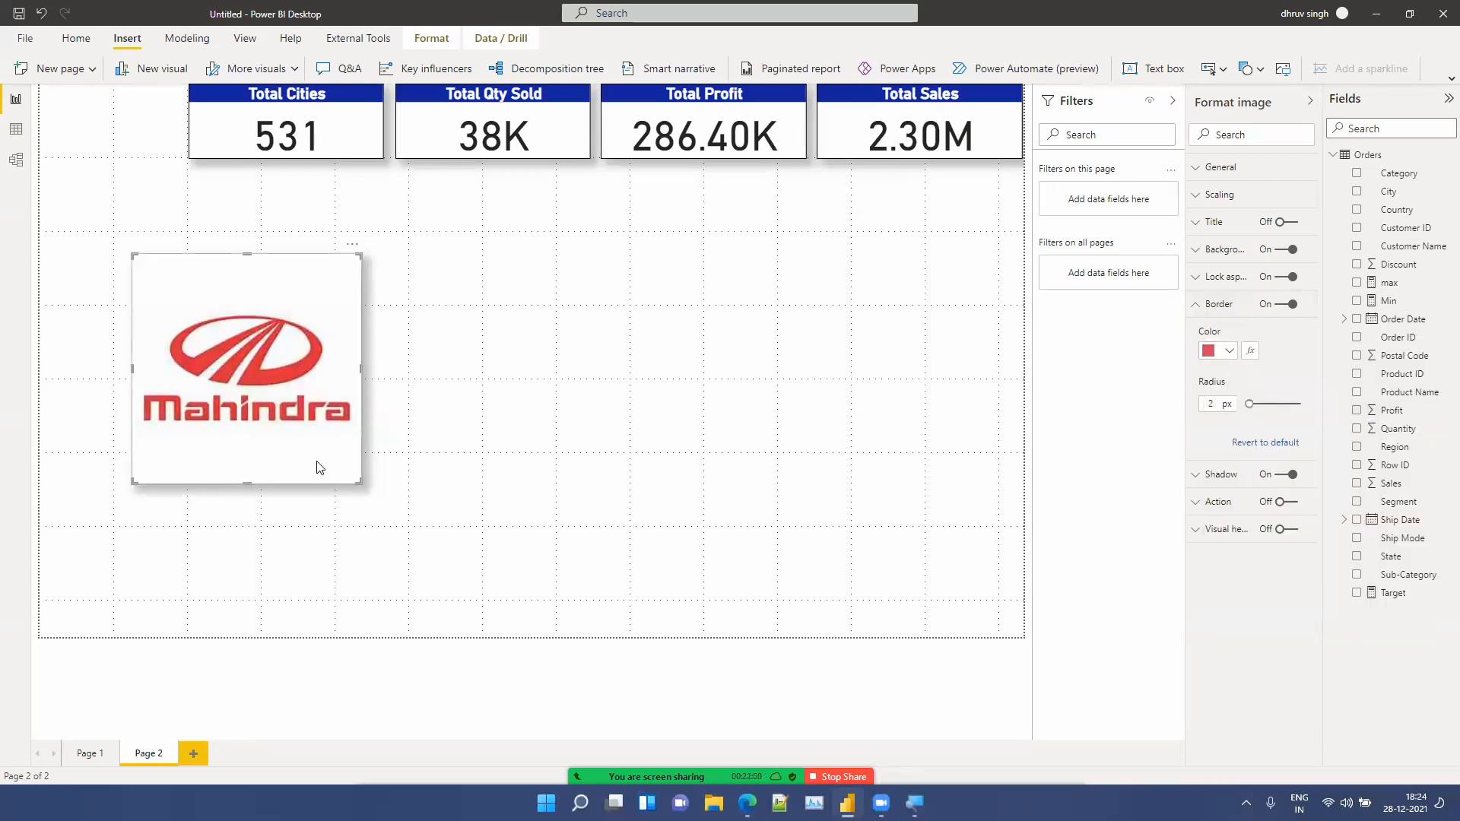
drag(359, 480, 330, 452)
Step: Set the image scaling to Fit
click(1245, 199)
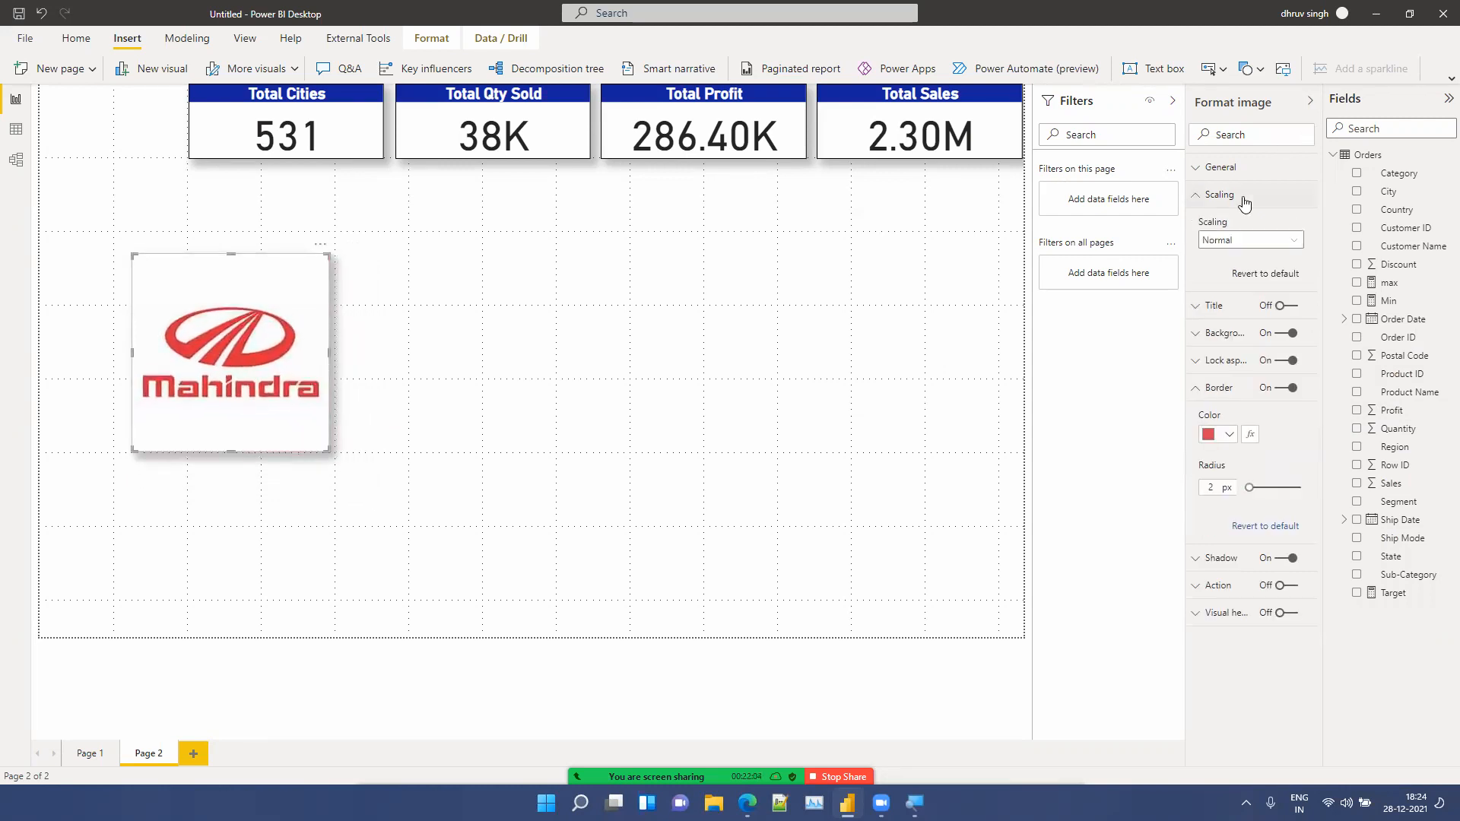
click(1232, 241)
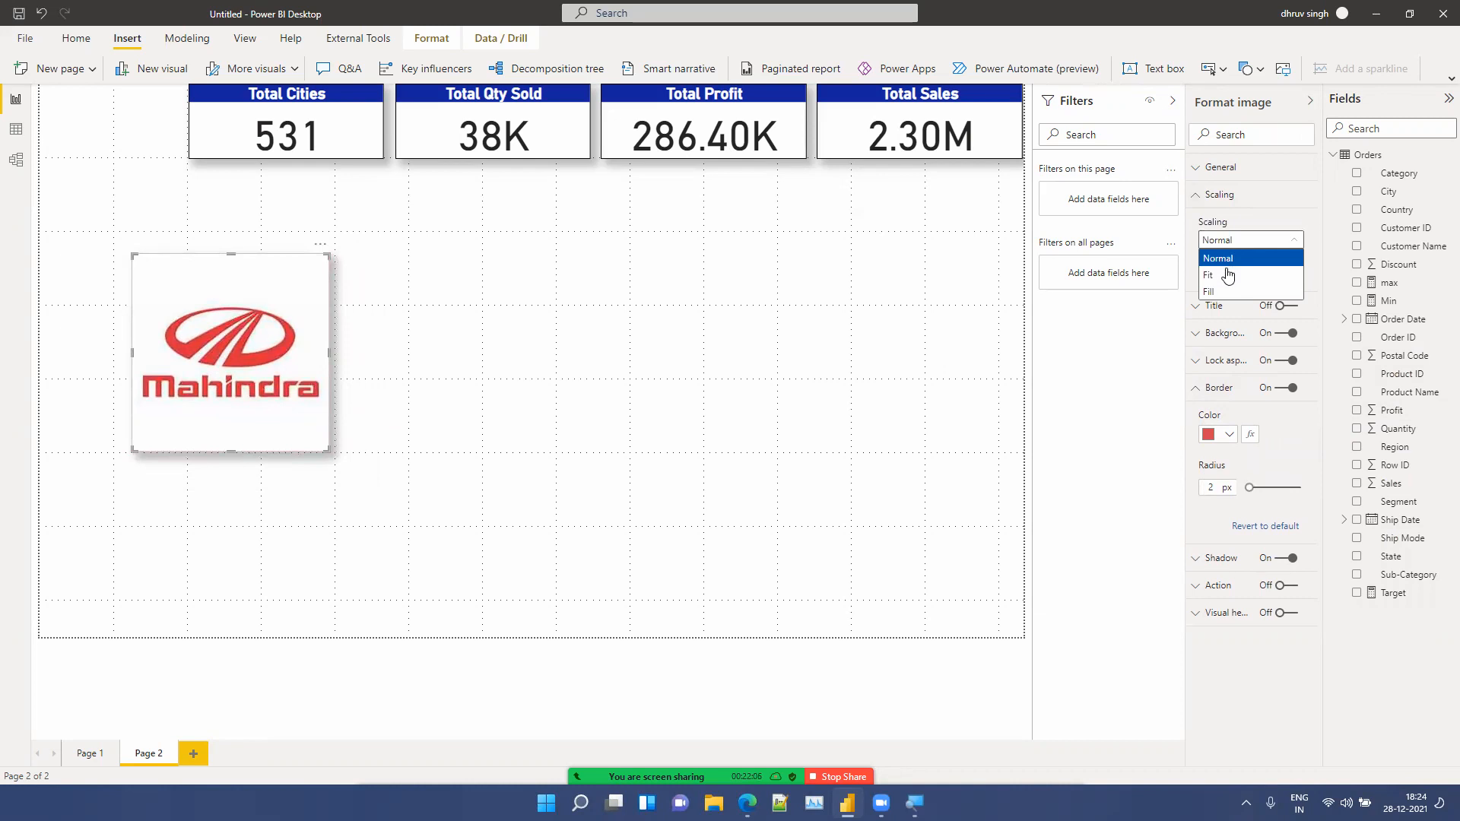
click(1213, 276)
click(1240, 240)
click(1233, 290)
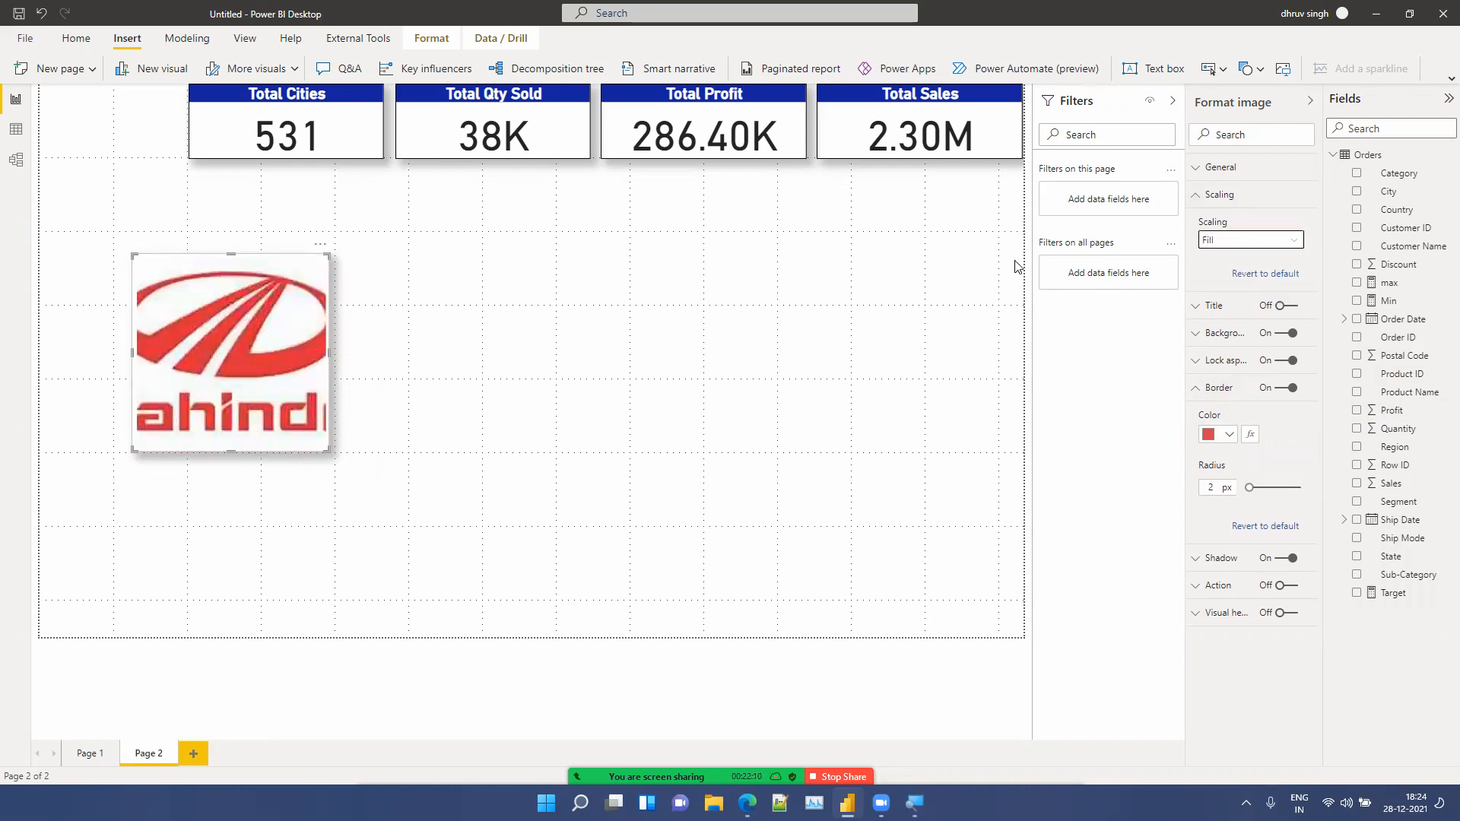
click(1281, 241)
click(1248, 276)
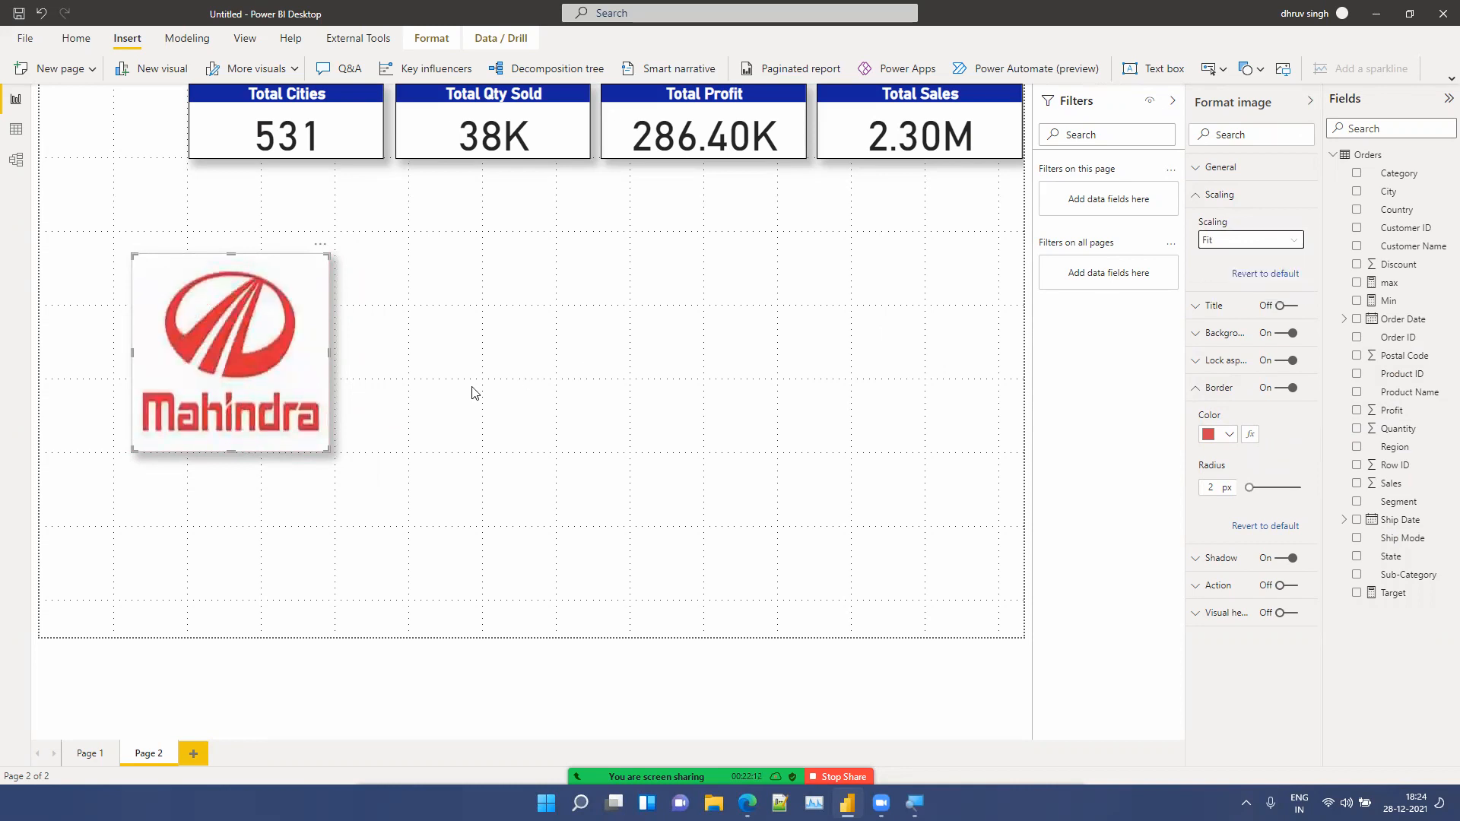
Step: Shrink the logo and move it to the page's top-left corner, matching the height of the cards row
drag(328, 450, 267, 401)
drag(200, 296, 99, 147)
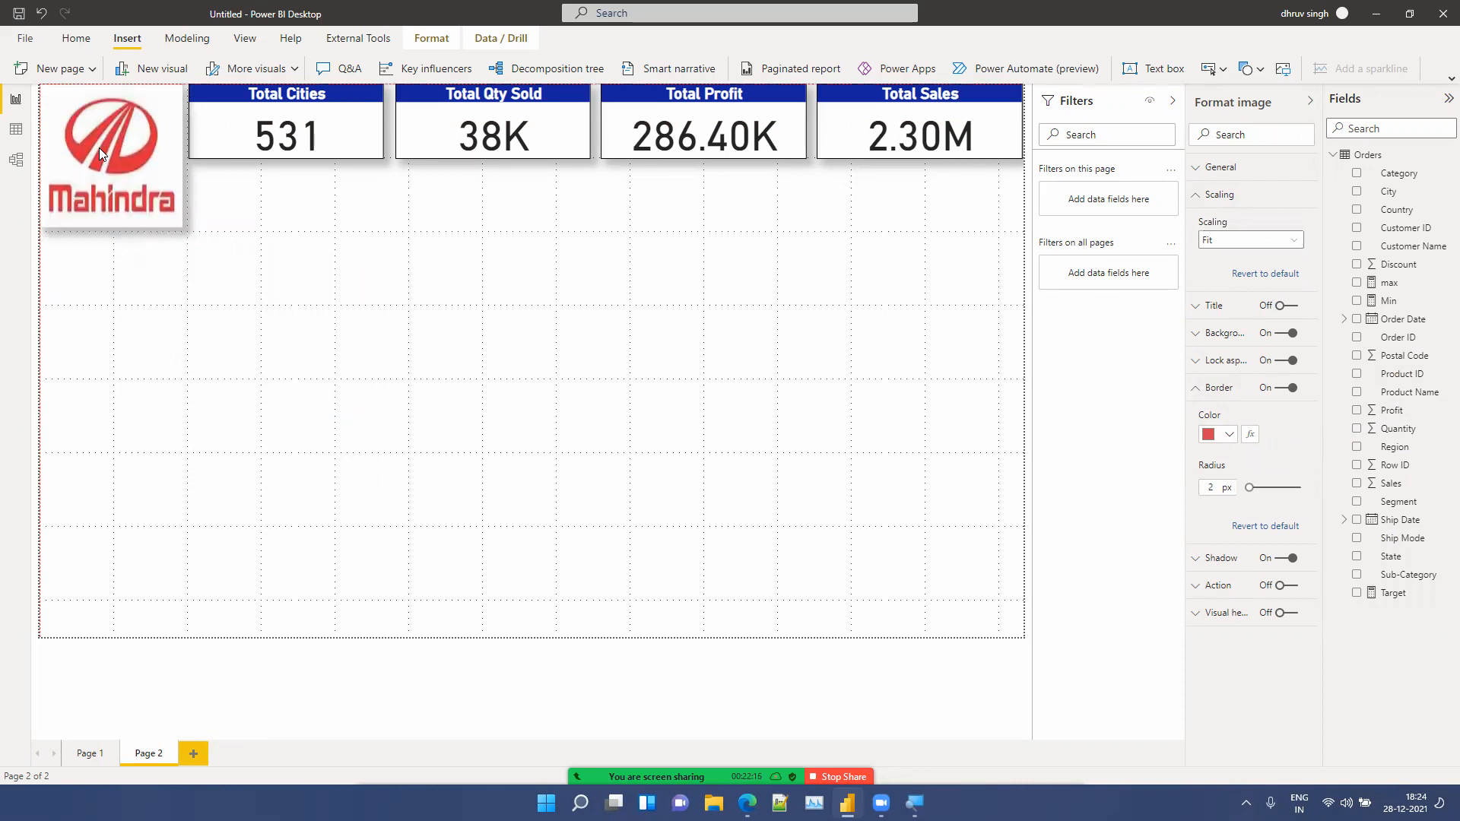
drag(106, 228, 105, 159)
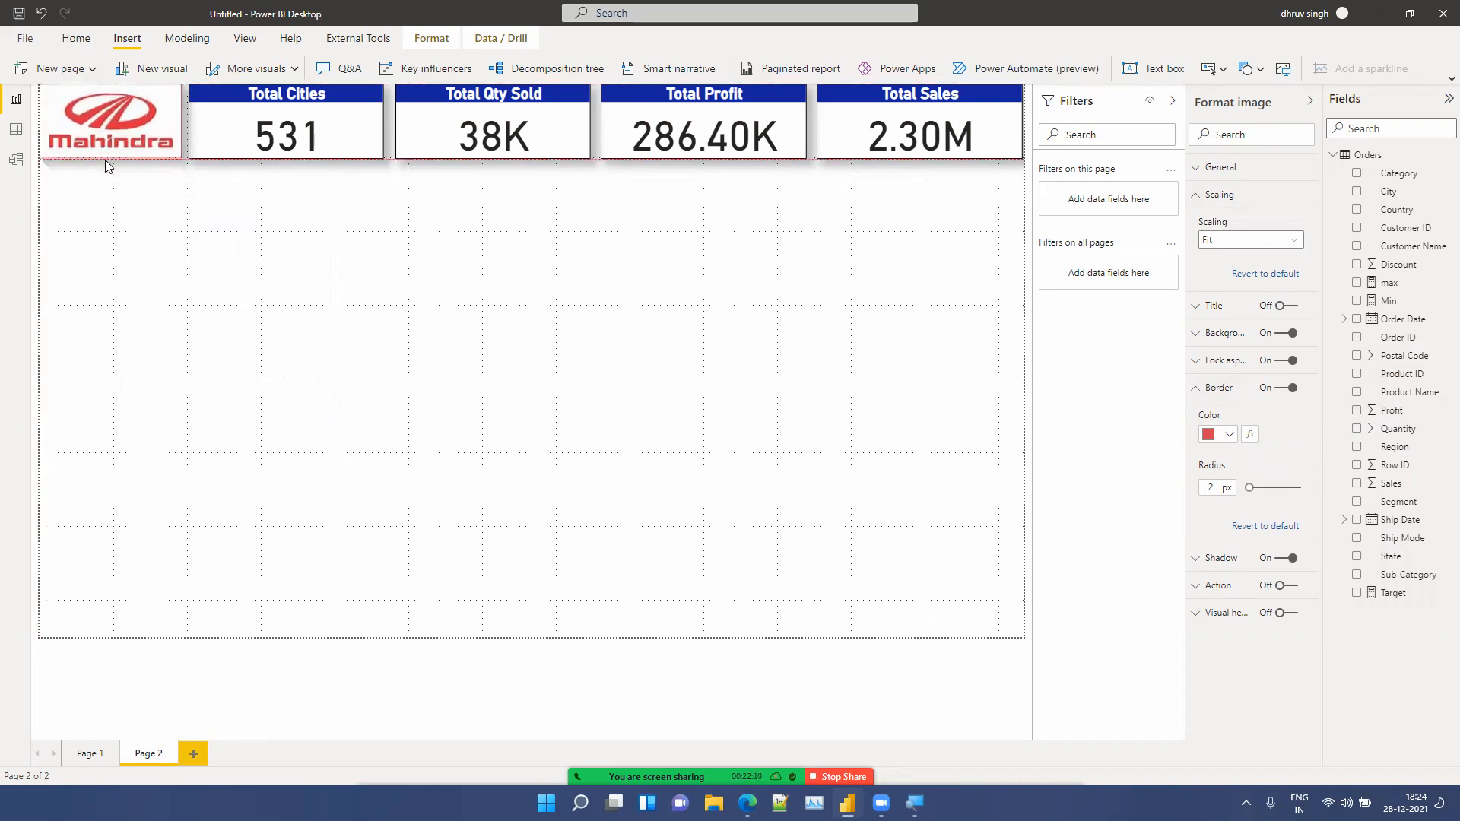
click(180, 199)
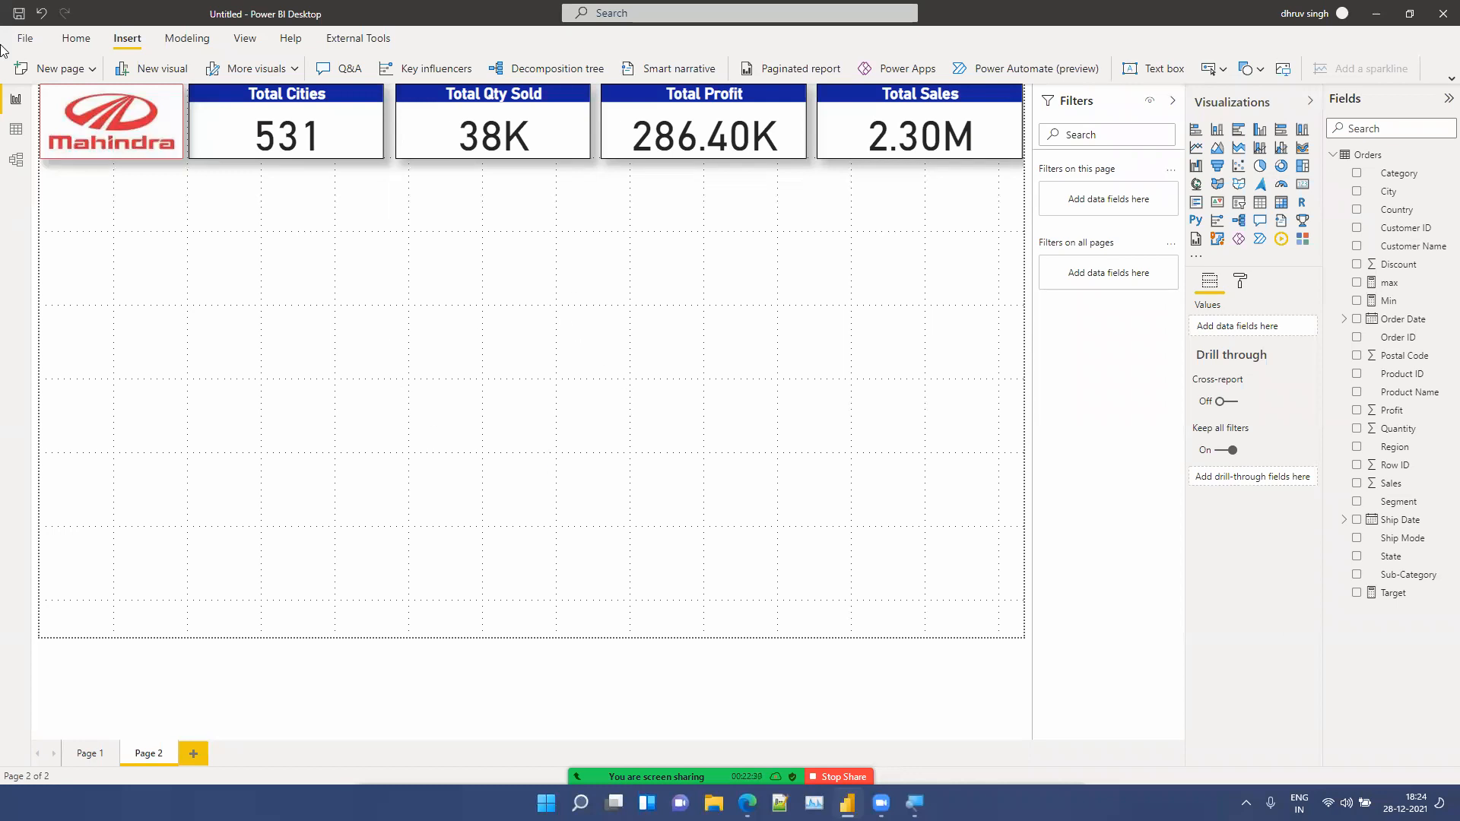
Step: Add a slicer below the logo using Order Date, switched to Date Hierarchy
click(1242, 206)
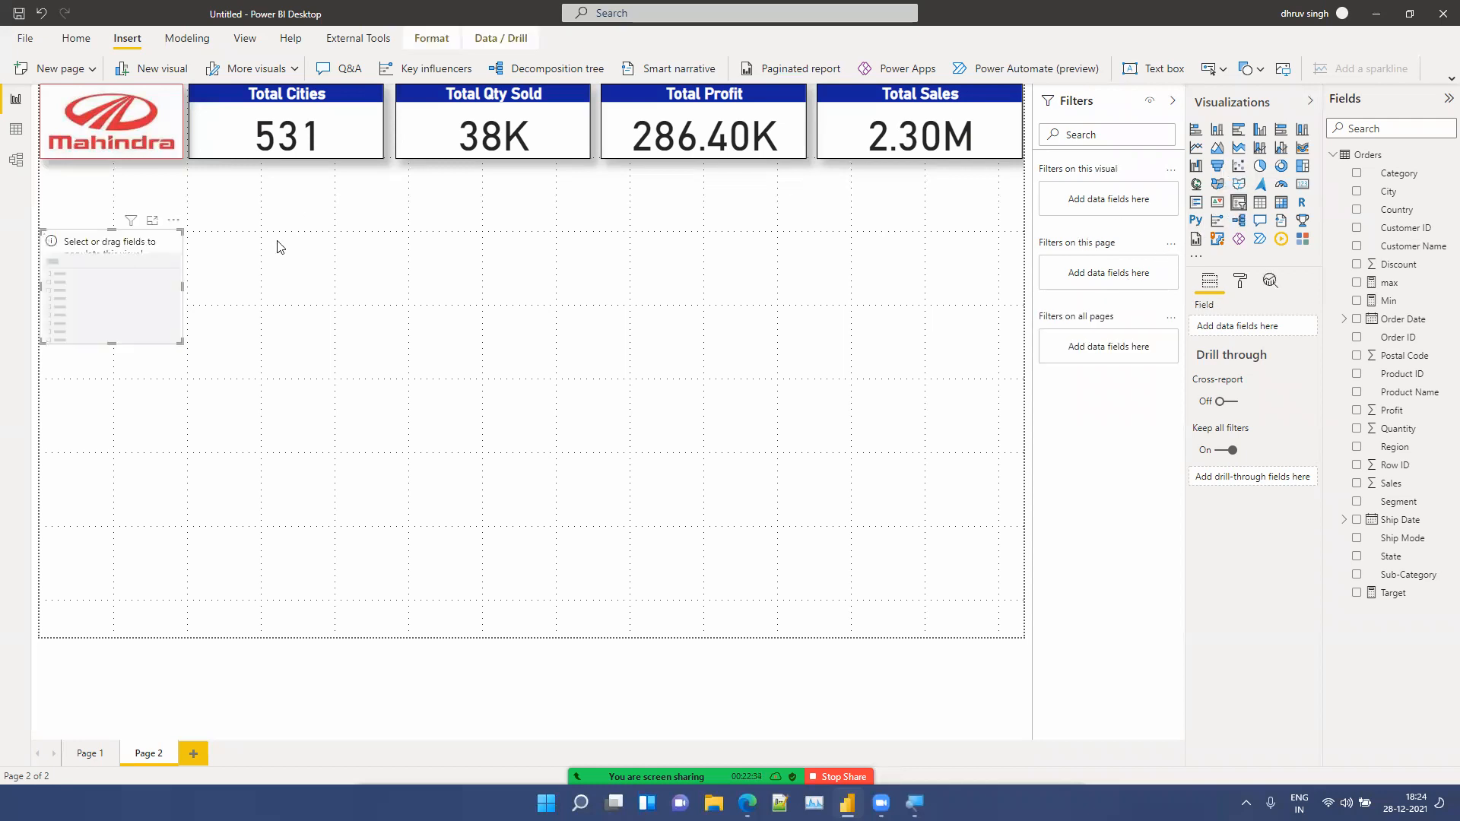
drag(123, 286, 114, 243)
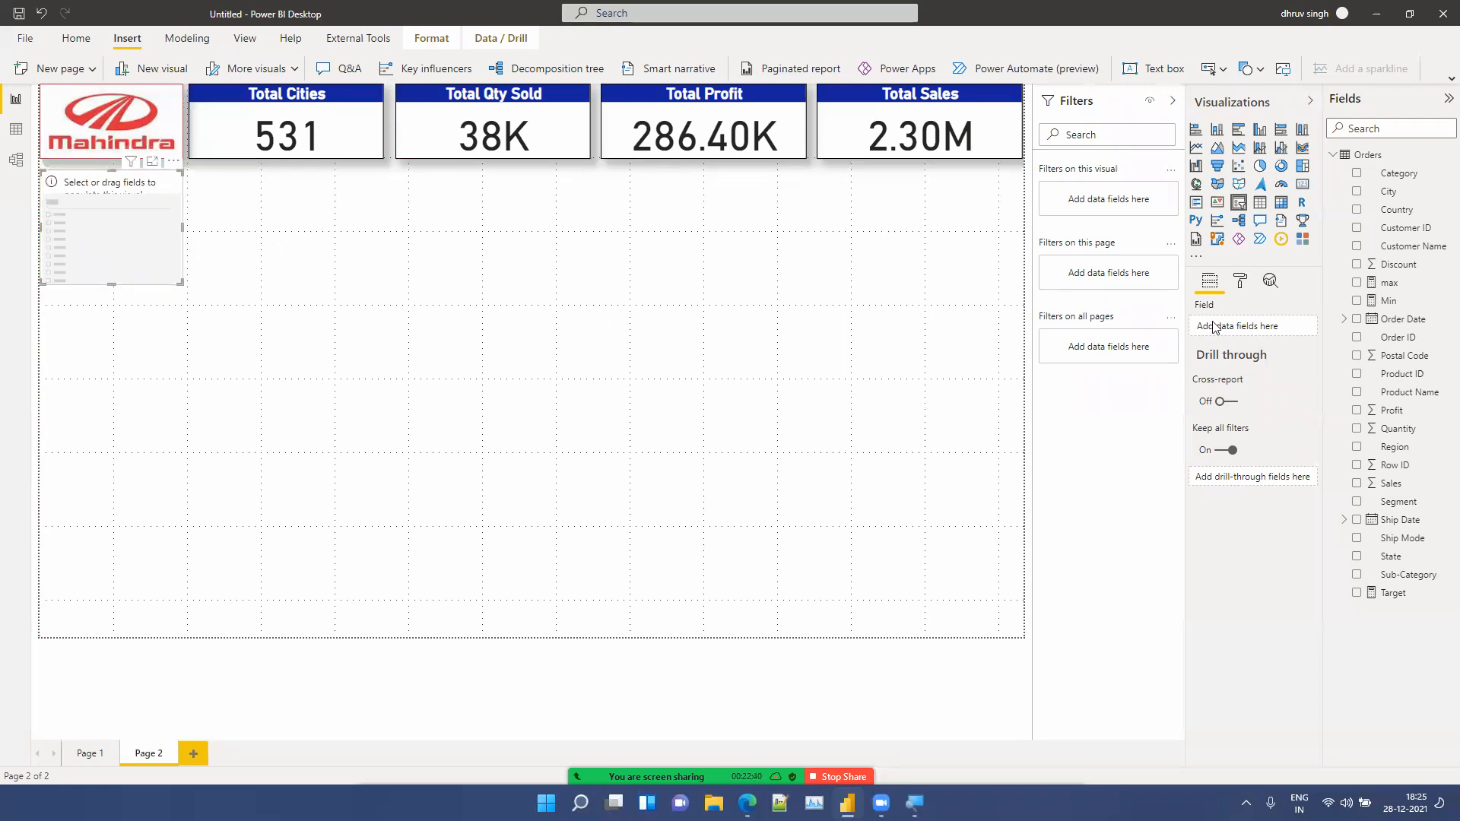
drag(1434, 326, 1291, 332)
click(1295, 327)
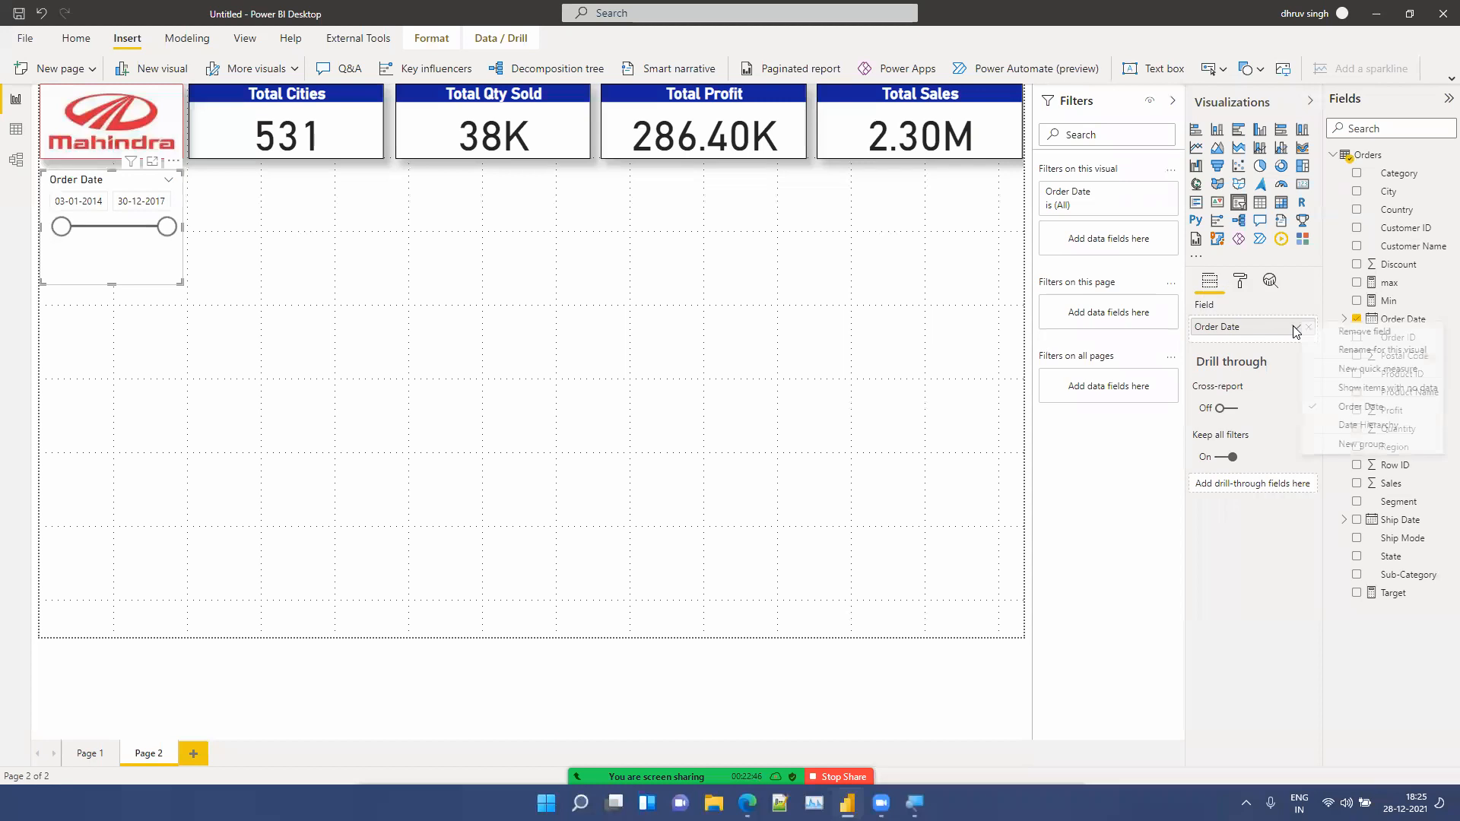
click(1354, 426)
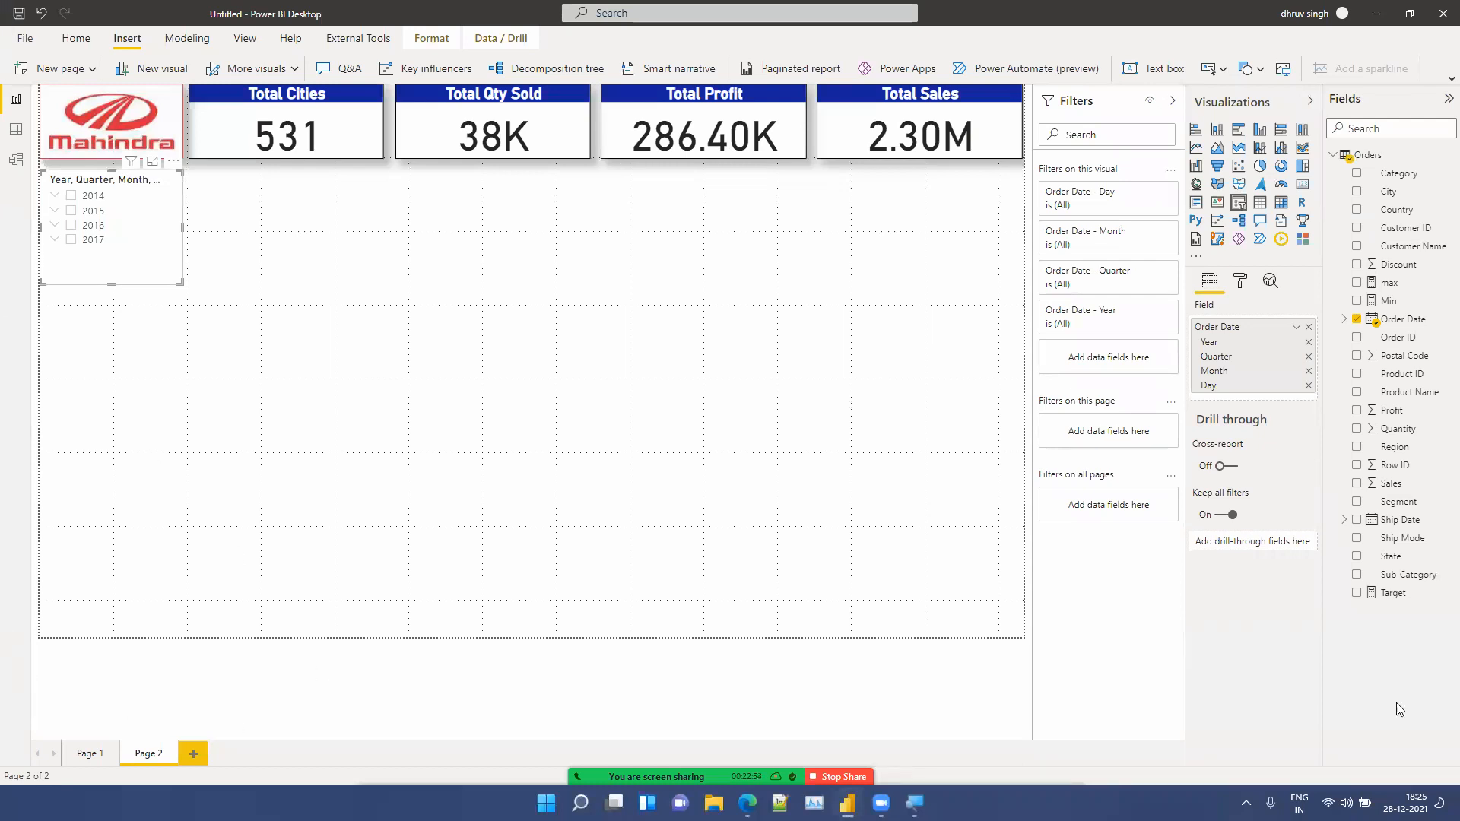
click(55, 197)
click(69, 213)
click(69, 213)
click(55, 197)
Step: Turn off the slicer header and turn on the slicer title
click(1244, 286)
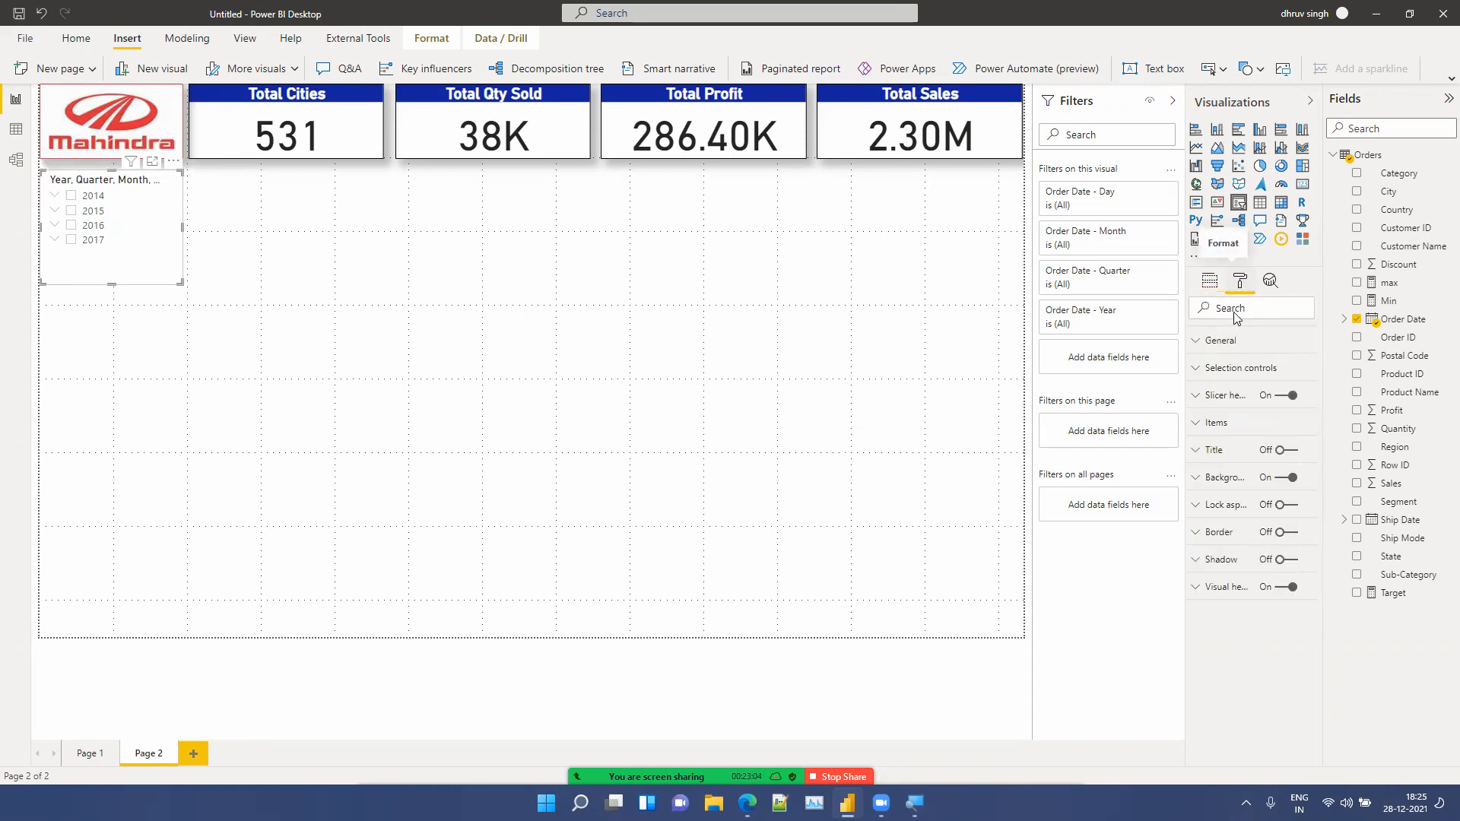
click(1292, 397)
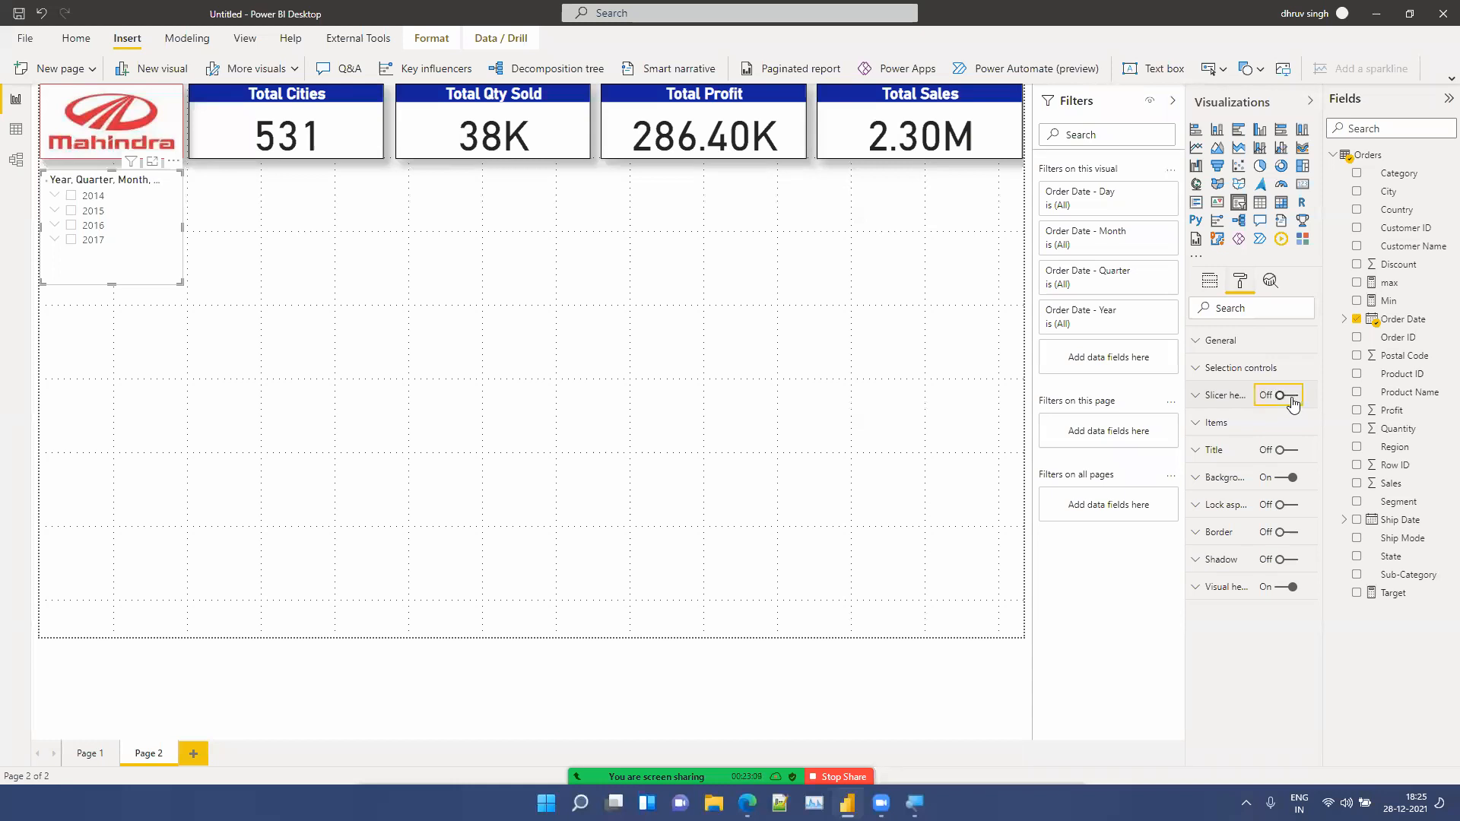
click(1284, 452)
Step: Make the slicer items bold
click(1214, 423)
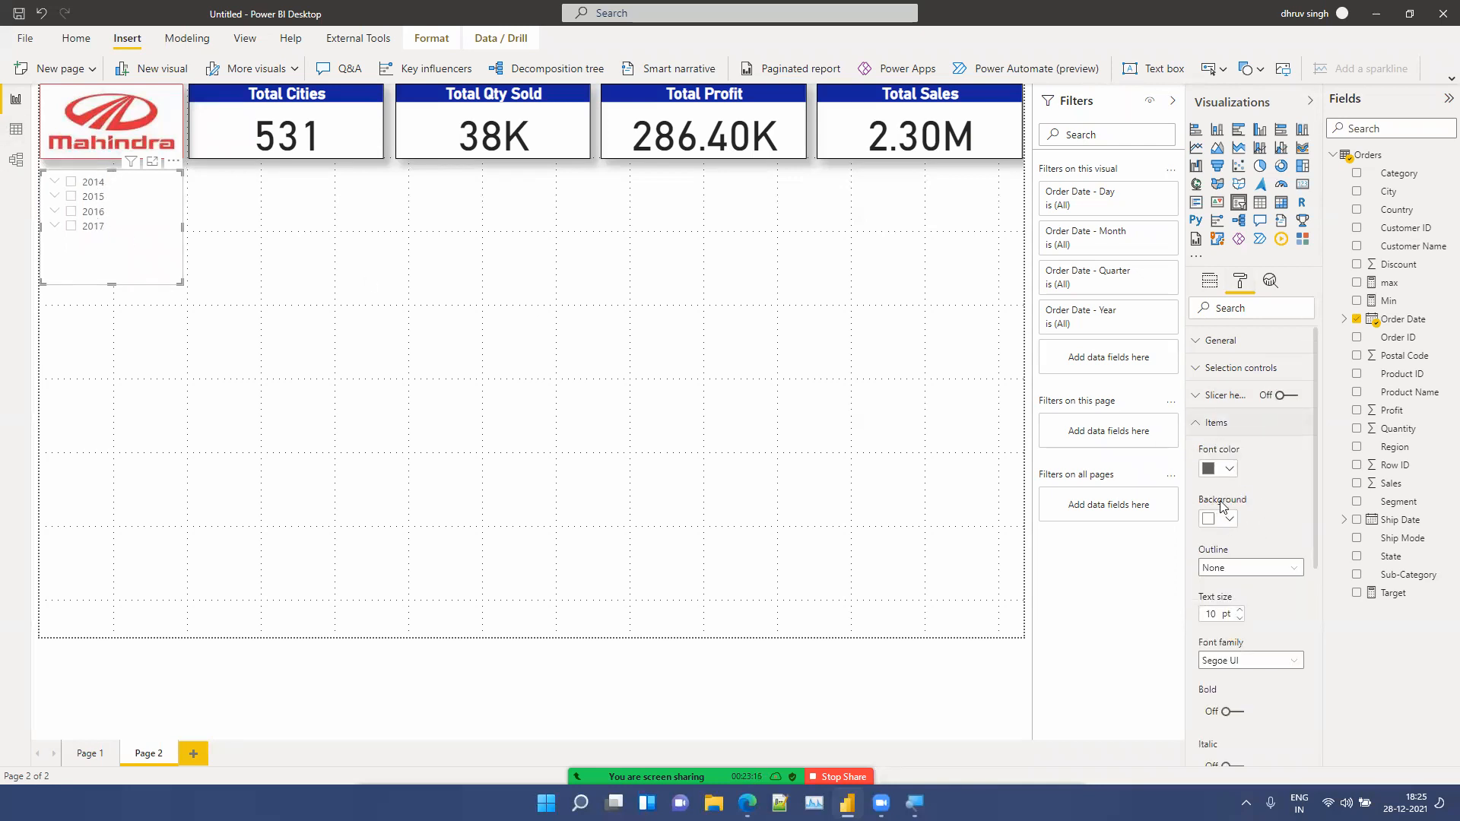
scroll(1226, 537, down, 3)
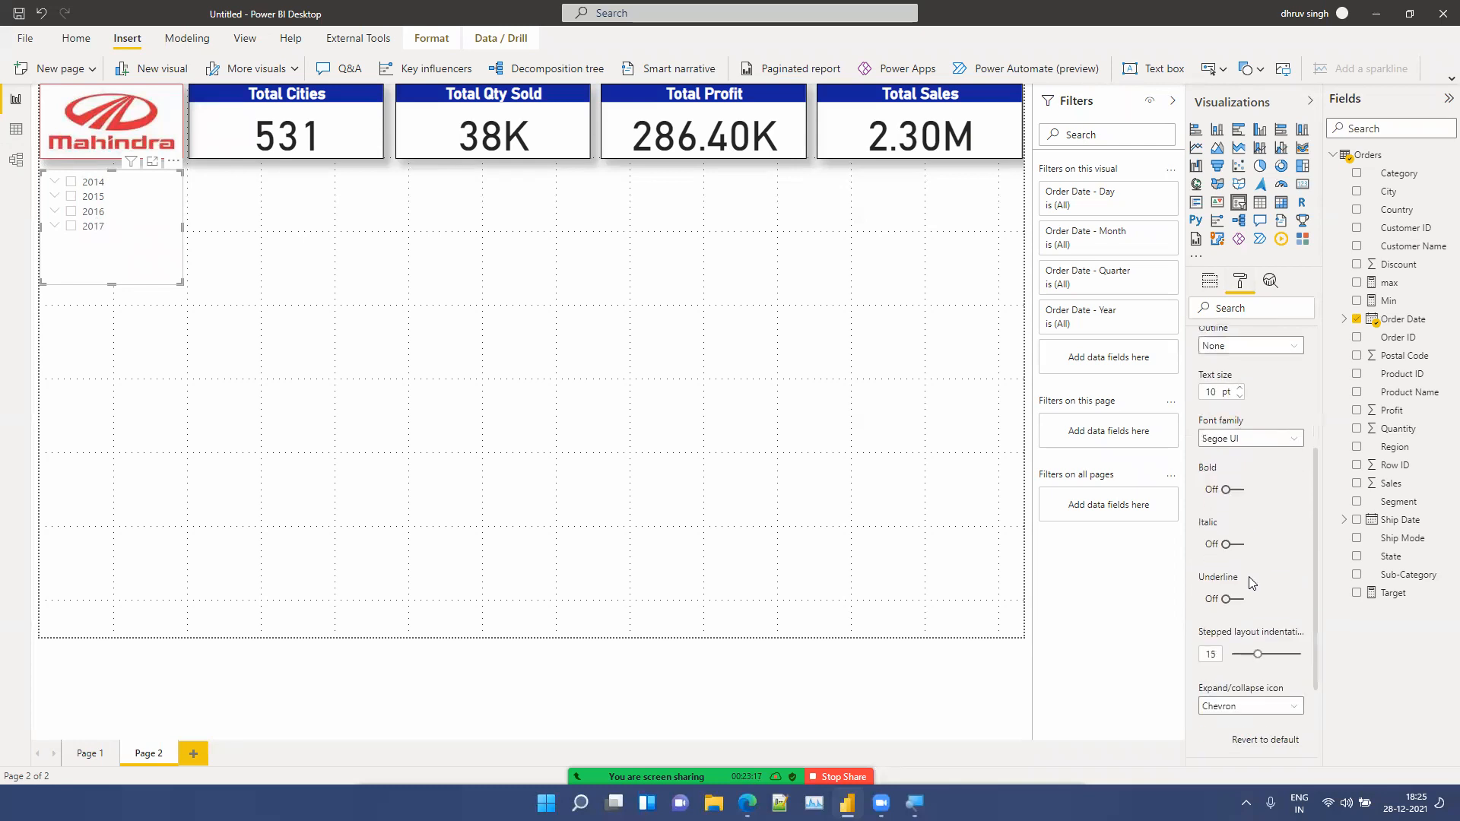
click(1230, 543)
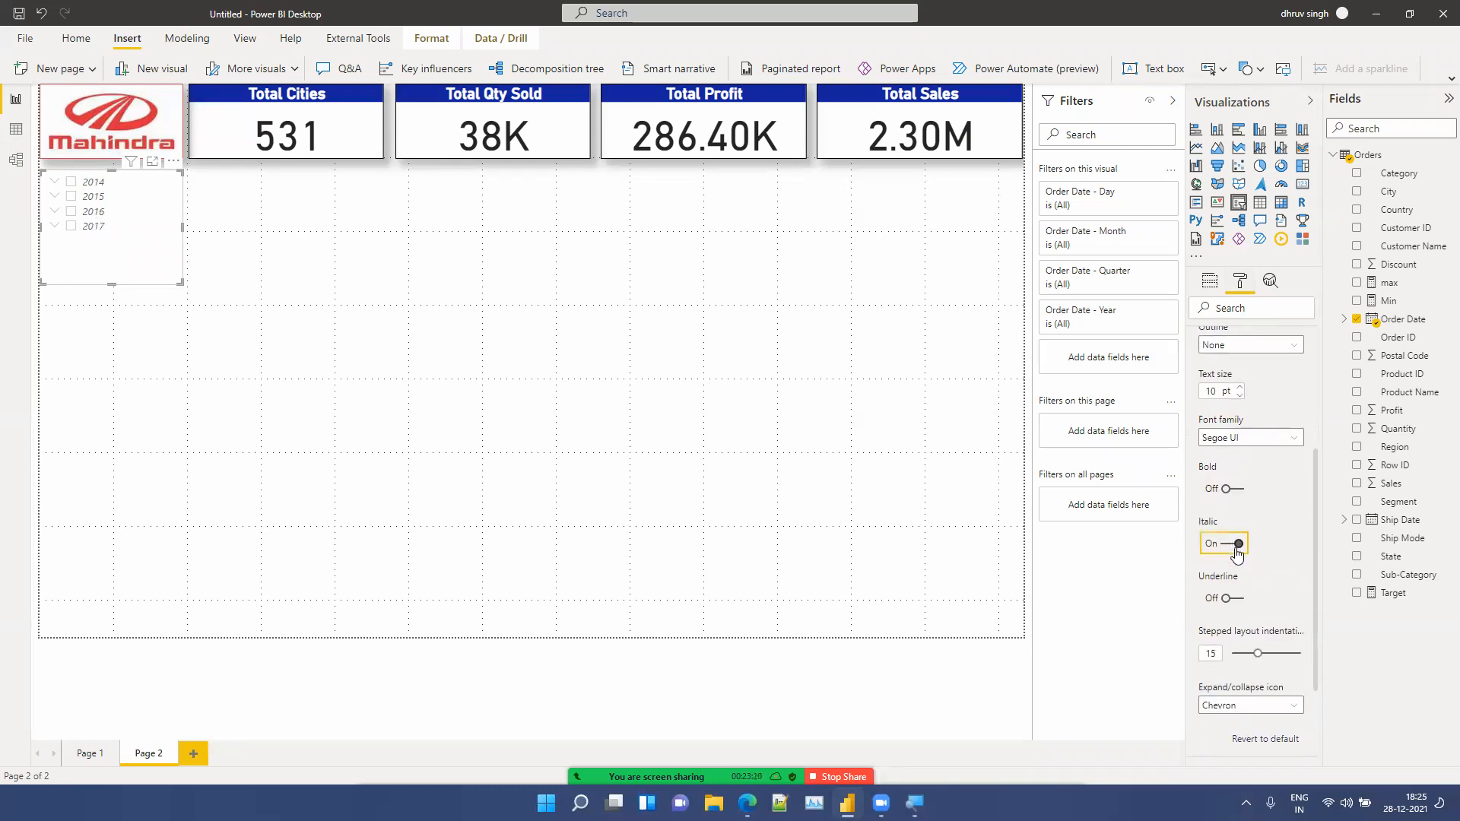
click(1238, 544)
click(1231, 494)
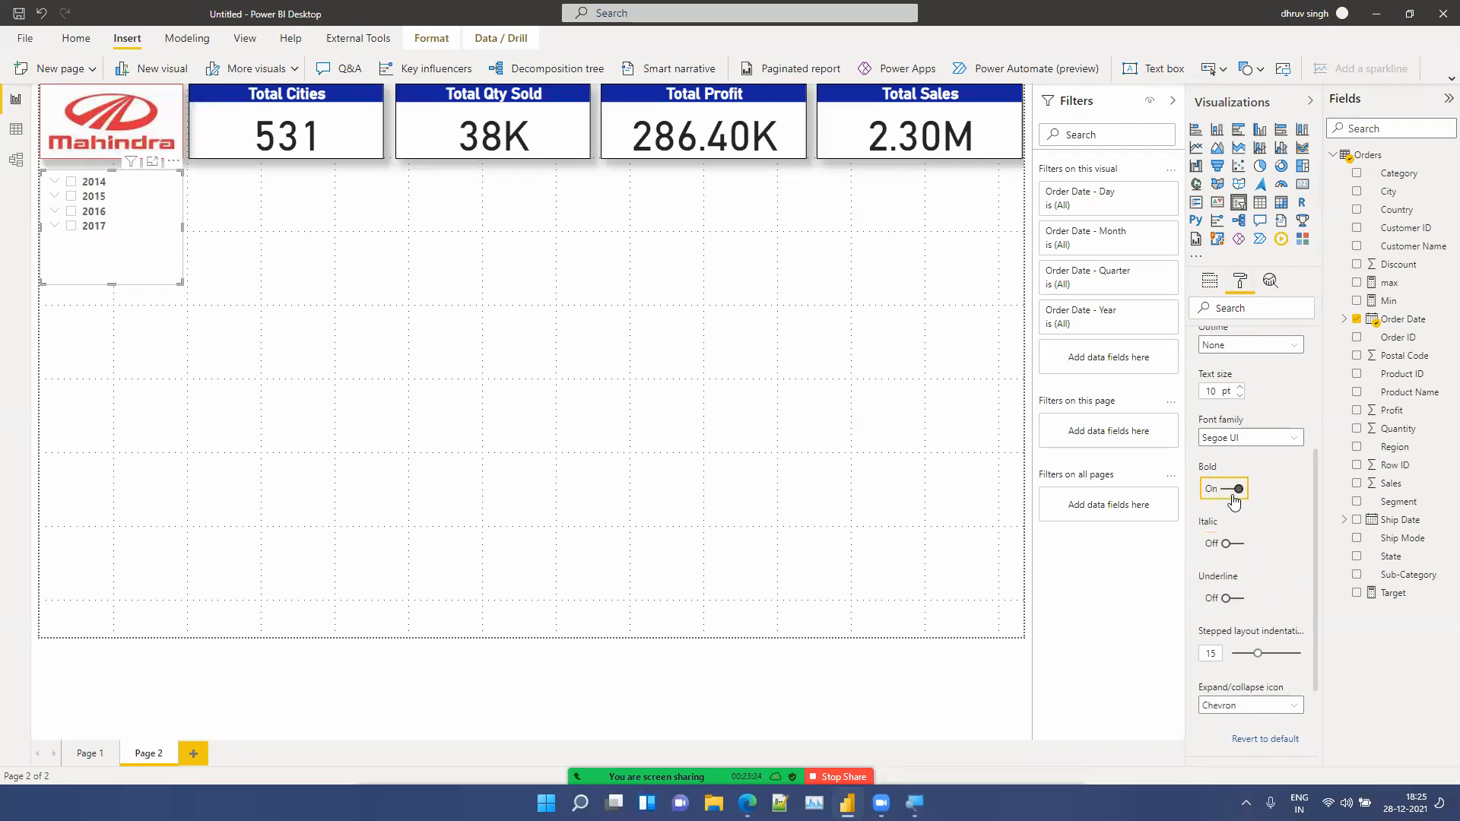
scroll(1270, 552, up, 3)
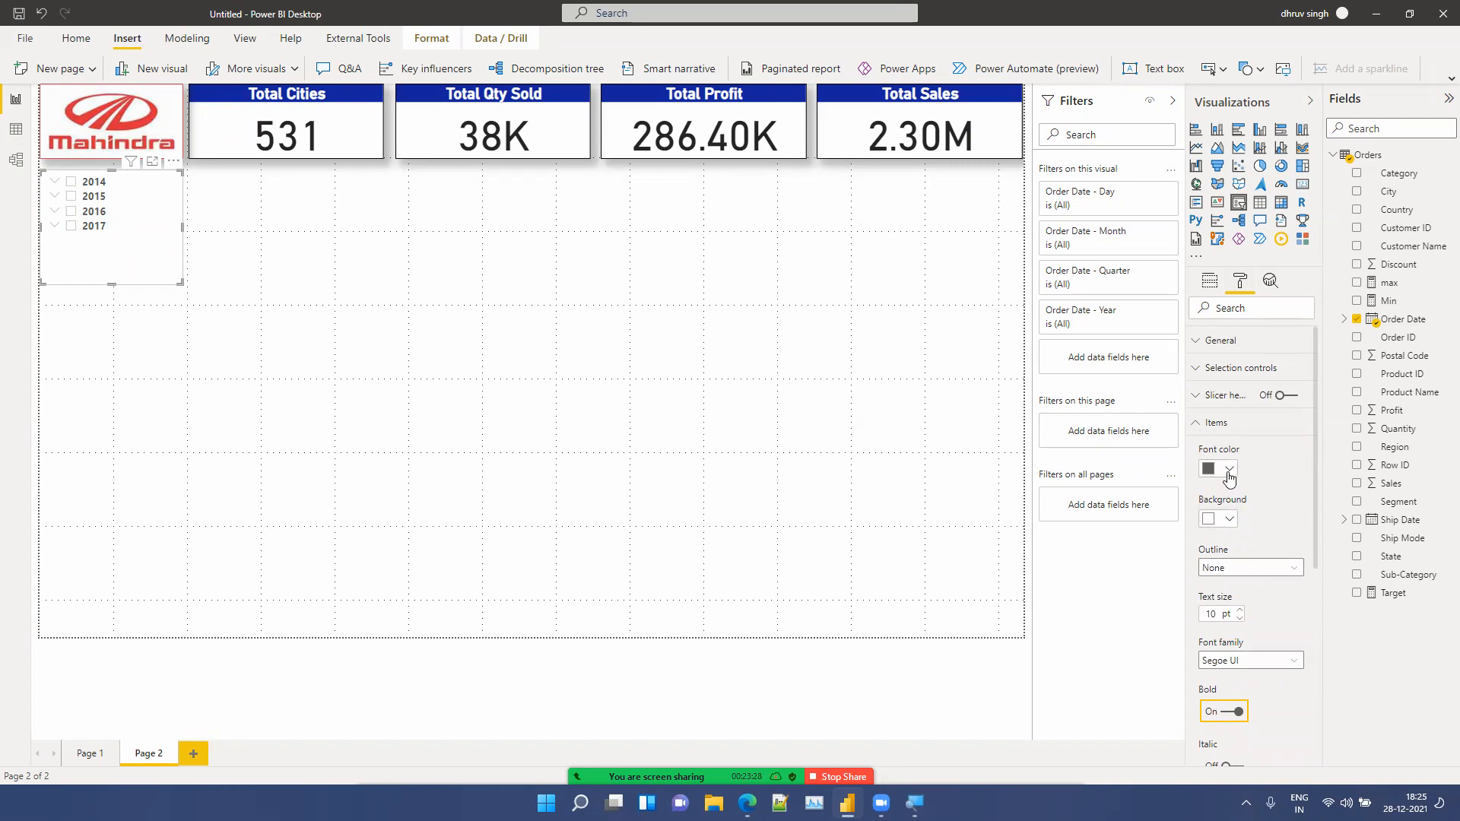
click(1217, 423)
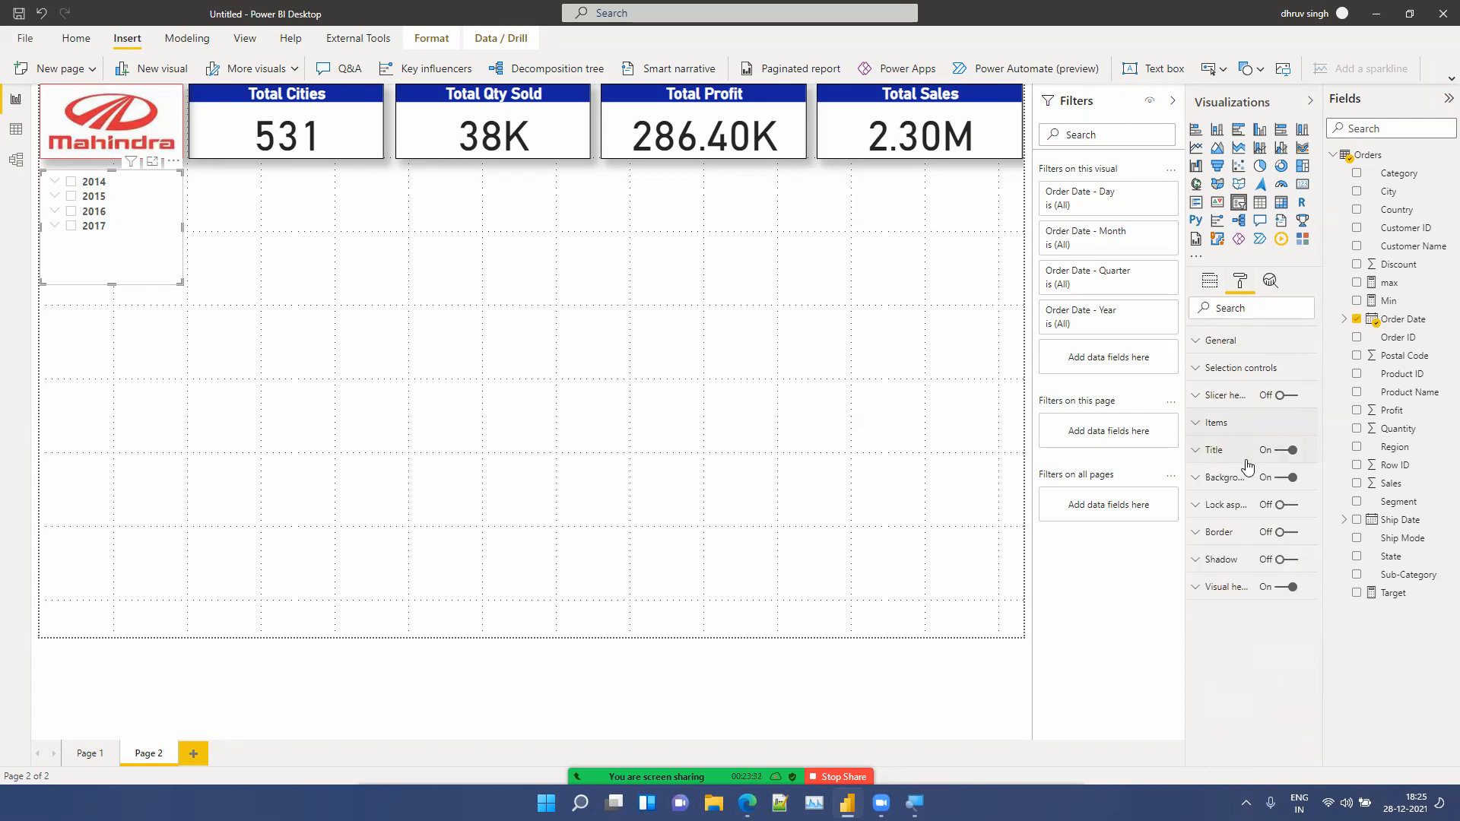
Step: Set the slicer title text to Year
click(1224, 459)
click(1223, 497)
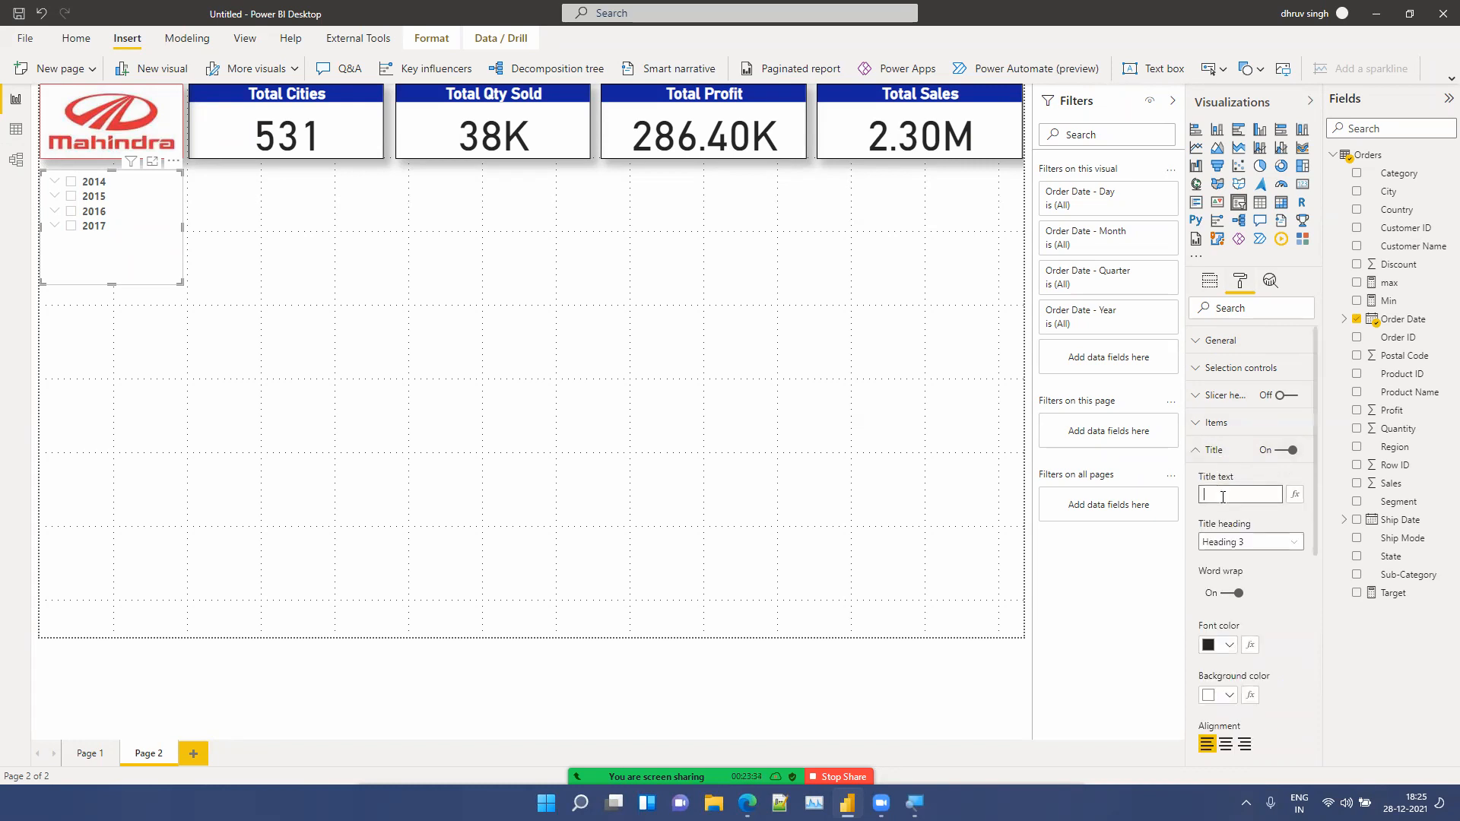
text(Year)
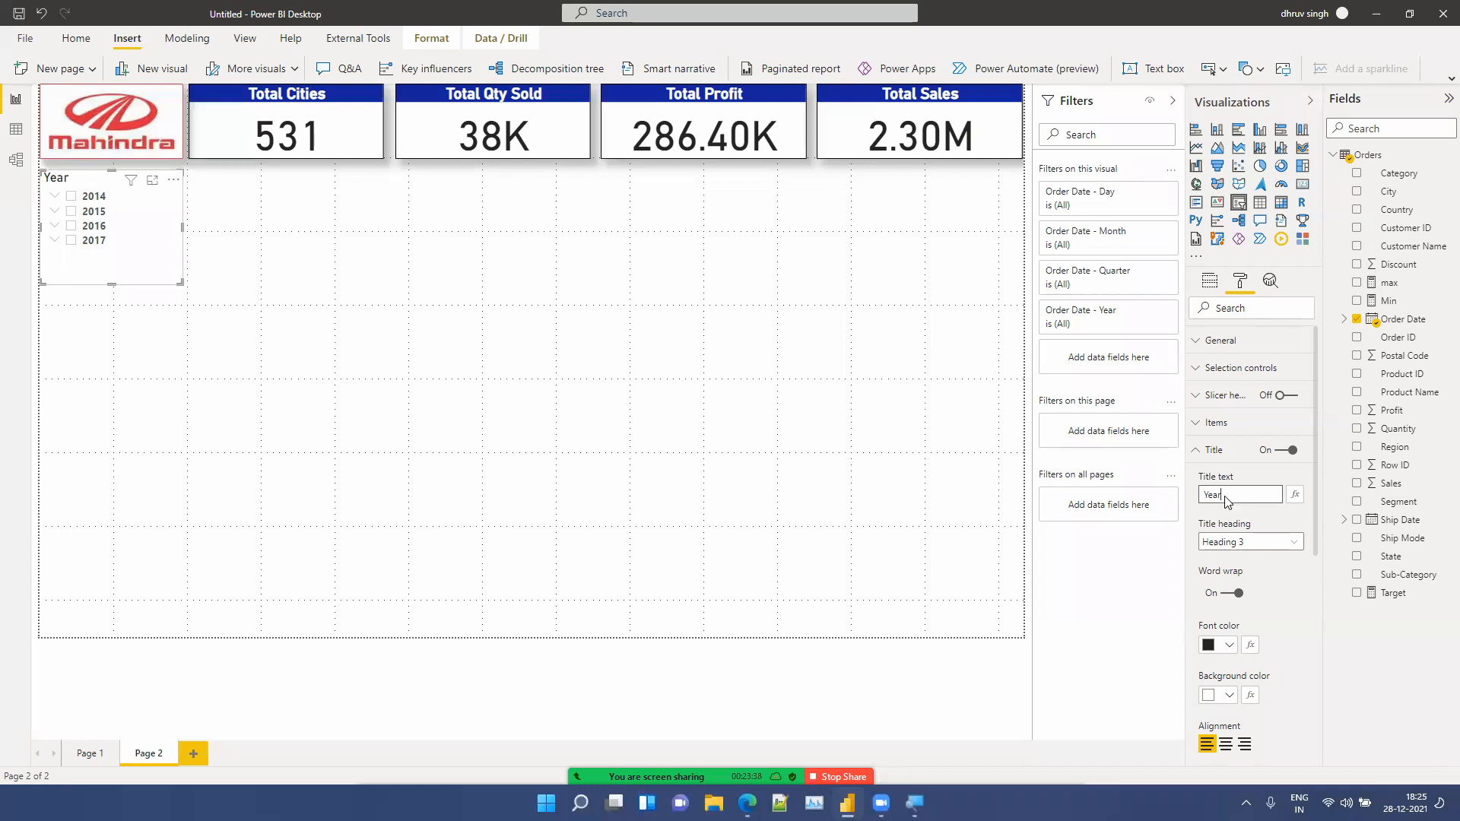
Step: Center the slicer title and set its font colour to white through a custom colour
scroll(1246, 612, down, 3)
click(1226, 633)
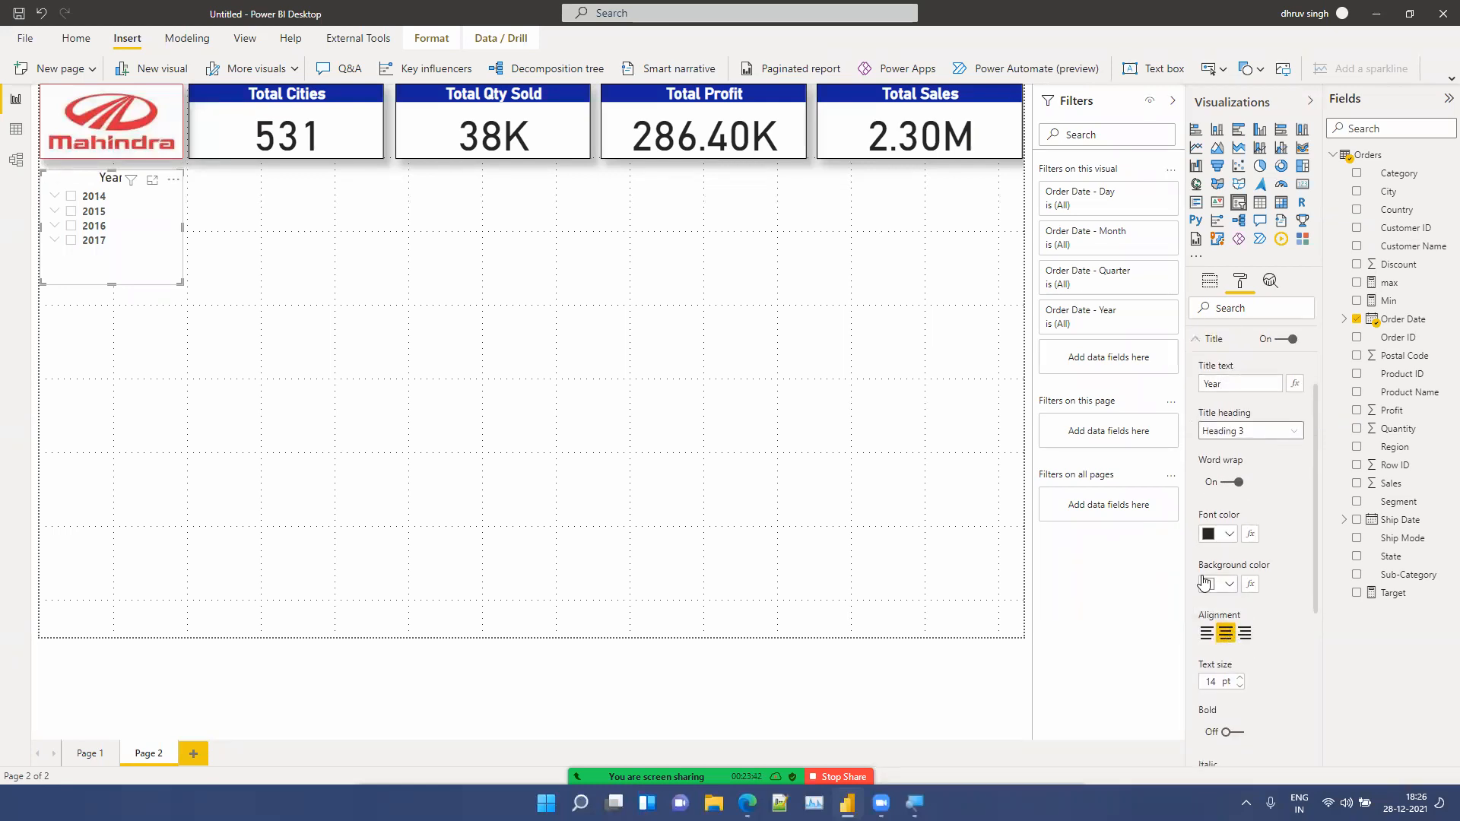
click(1229, 535)
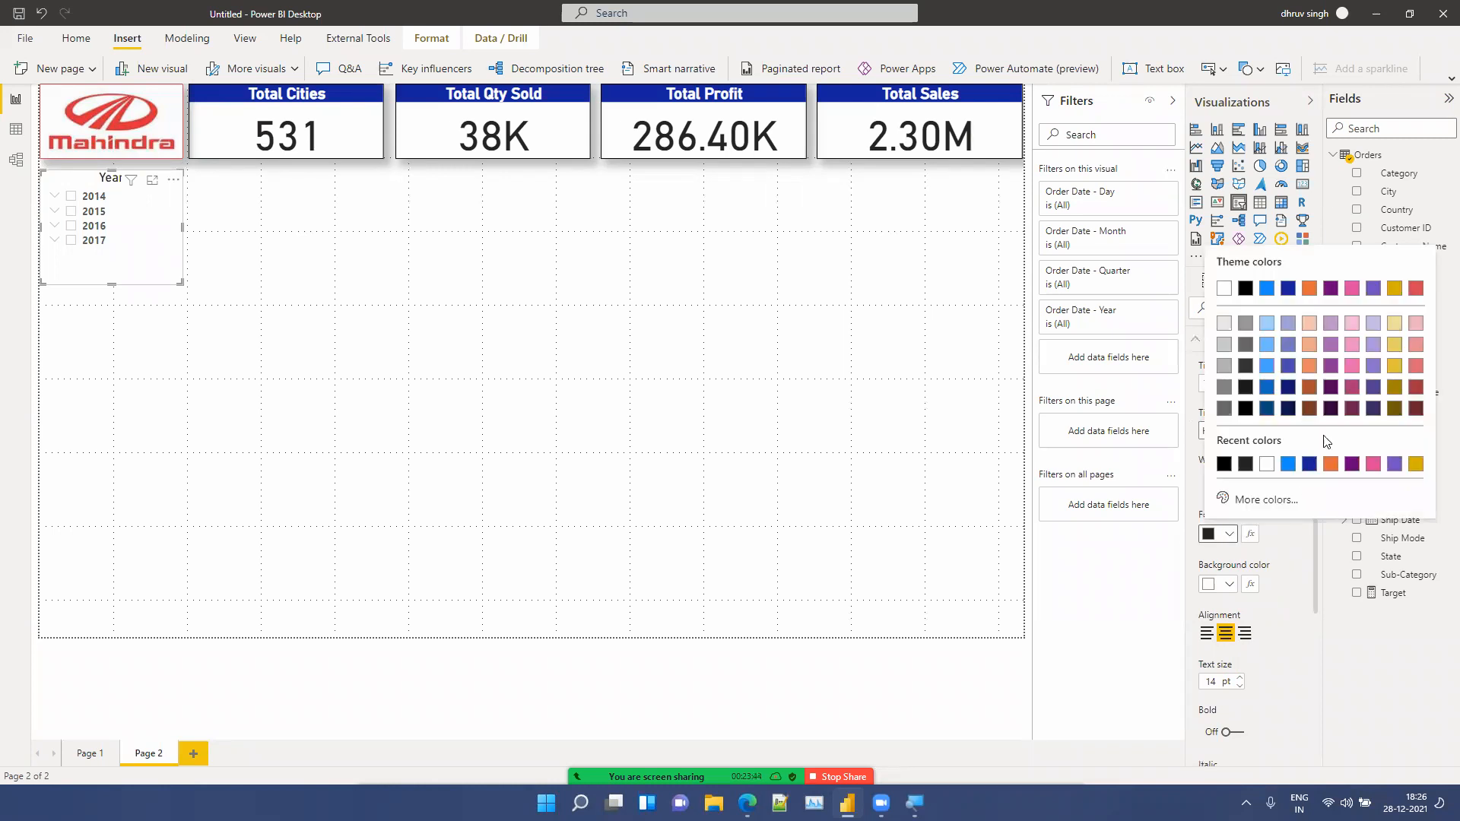
click(1260, 505)
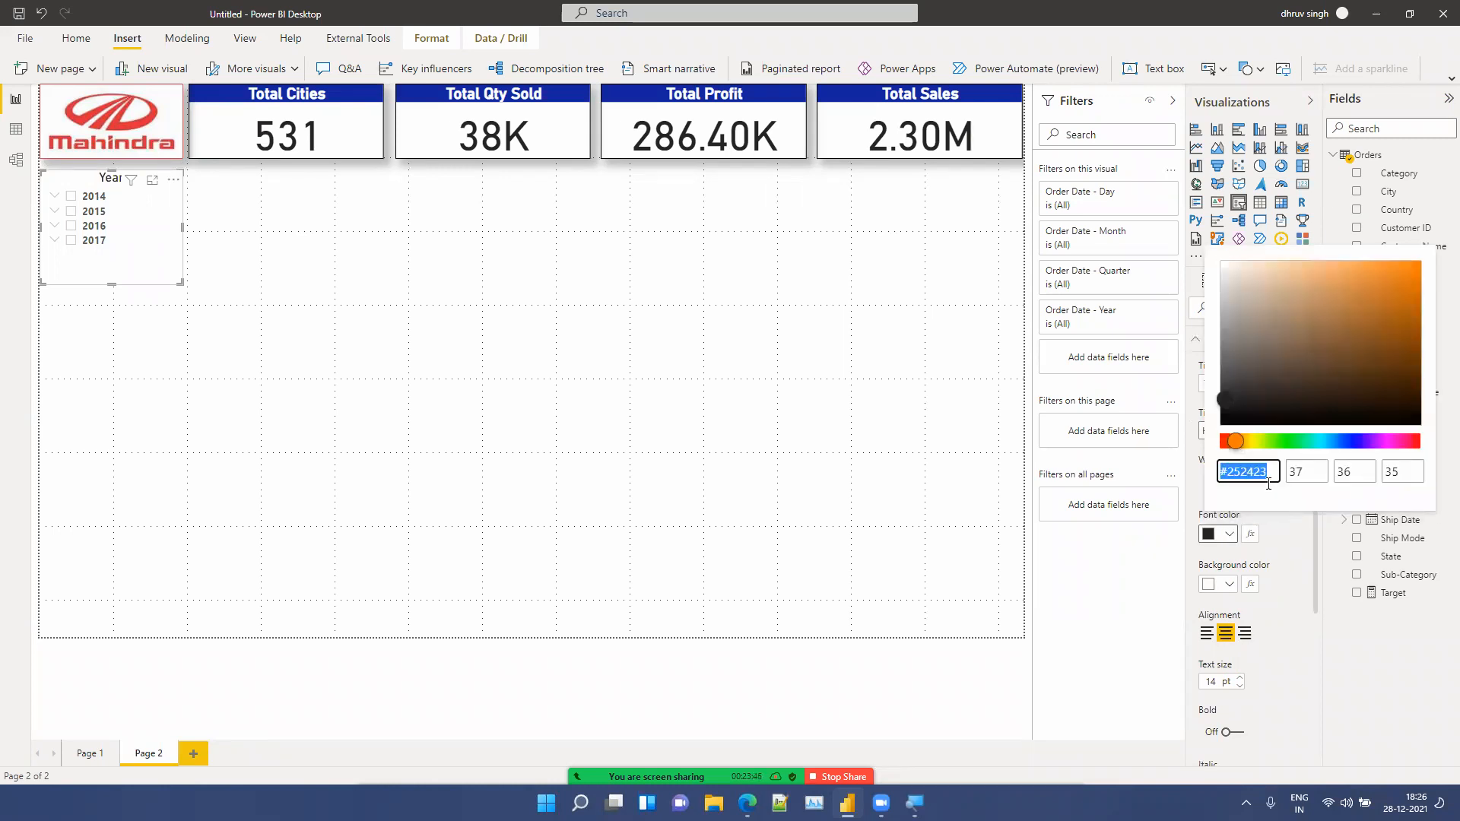
click(1285, 441)
mouse_move(1369, 362)
mouse_down()
mouse_move(1429, 358)
mouse_move(1424, 374)
mouse_up()
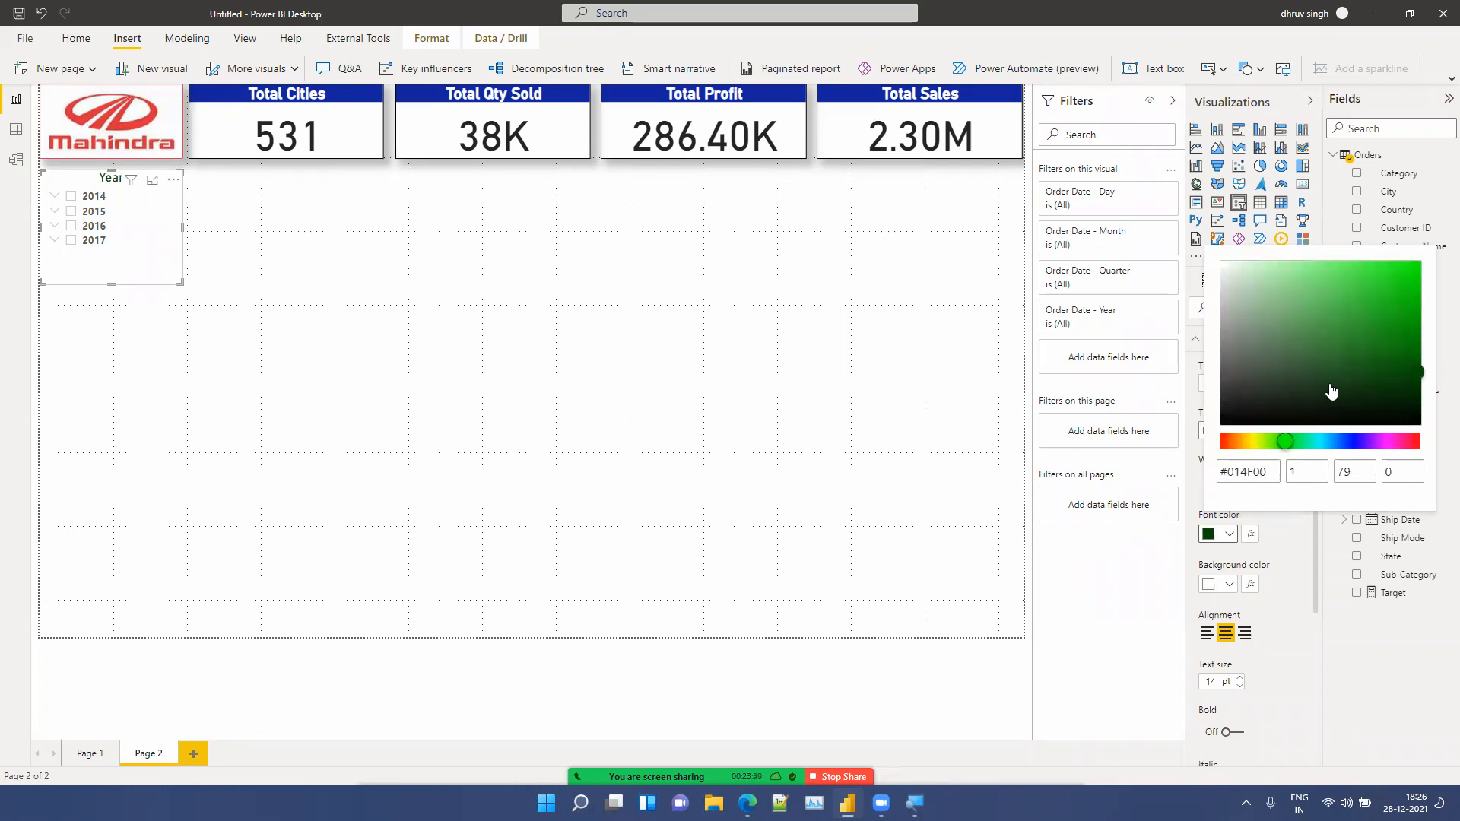
mouse_move(1424, 375)
mouse_down()
mouse_move(1293, 290)
mouse_move(1214, 261)
mouse_up()
Step: Set the slicer title's background colour to a custom dark green, #196B00
click(1242, 590)
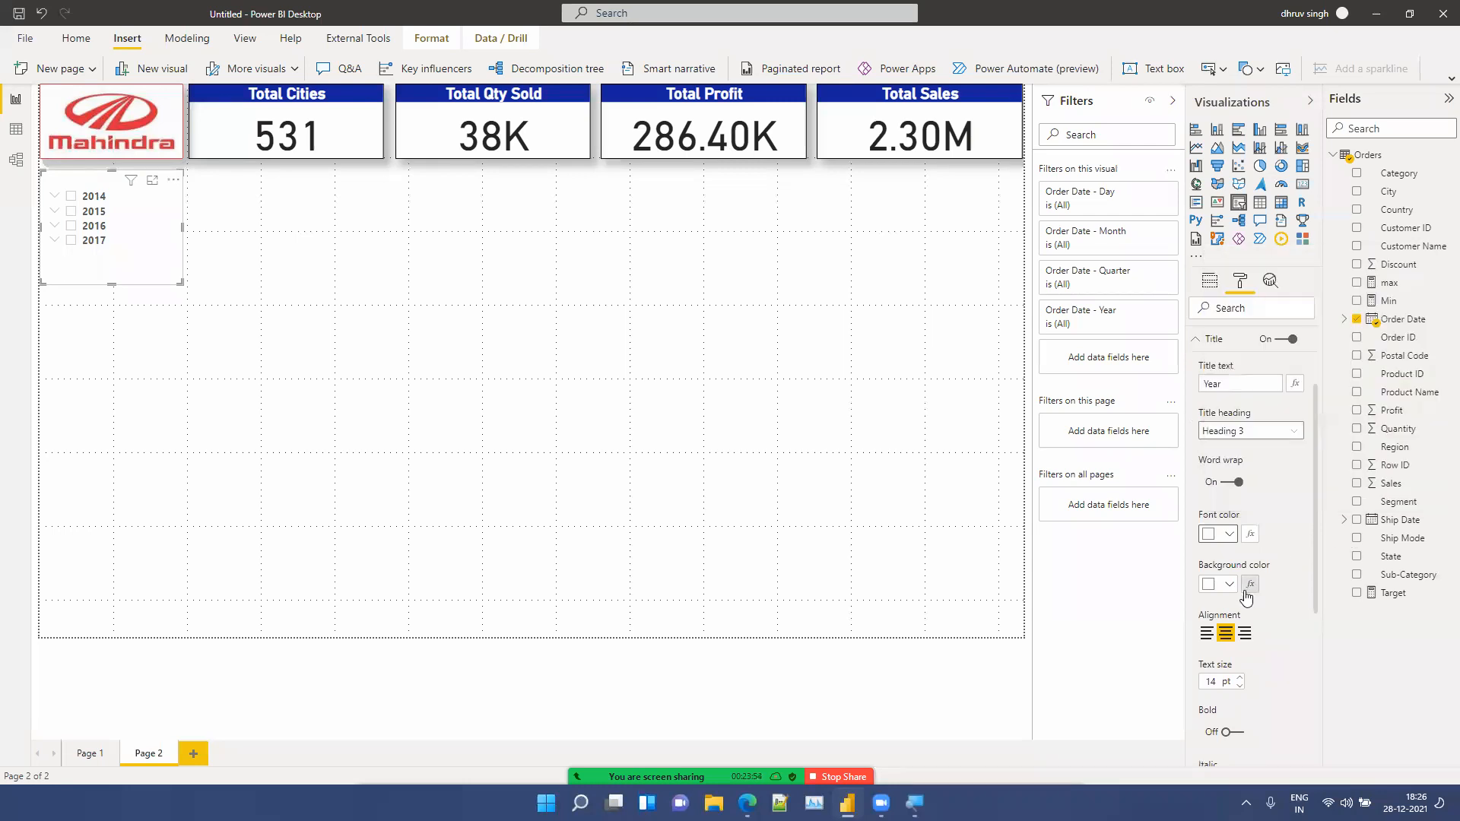
click(1226, 584)
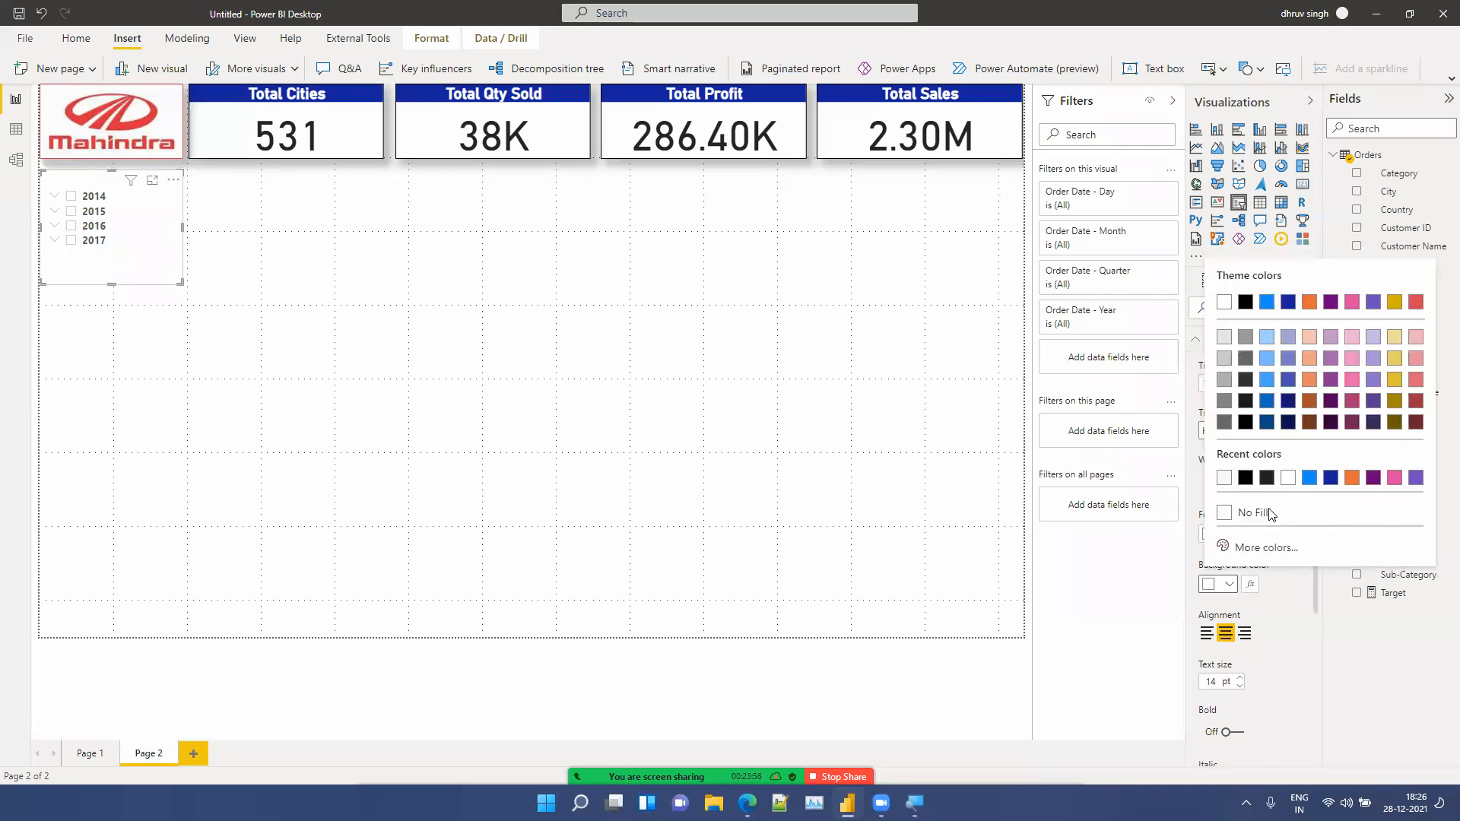
click(1262, 548)
click(1278, 455)
mouse_move(1415, 403)
mouse_down()
mouse_move(1439, 390)
mouse_move(1424, 402)
mouse_move(1413, 382)
mouse_up()
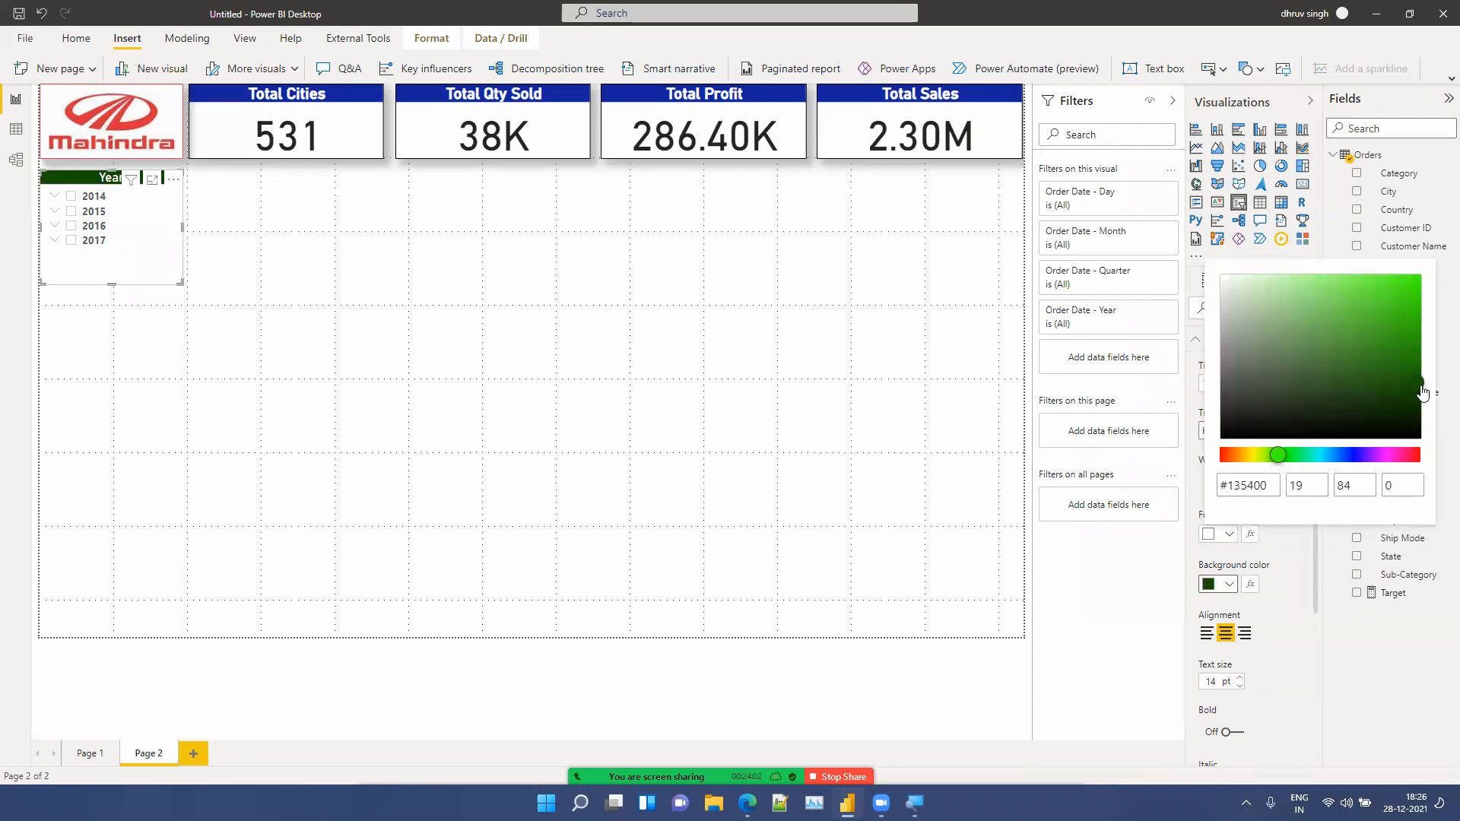
click(1417, 378)
drag(1417, 382, 1418, 368)
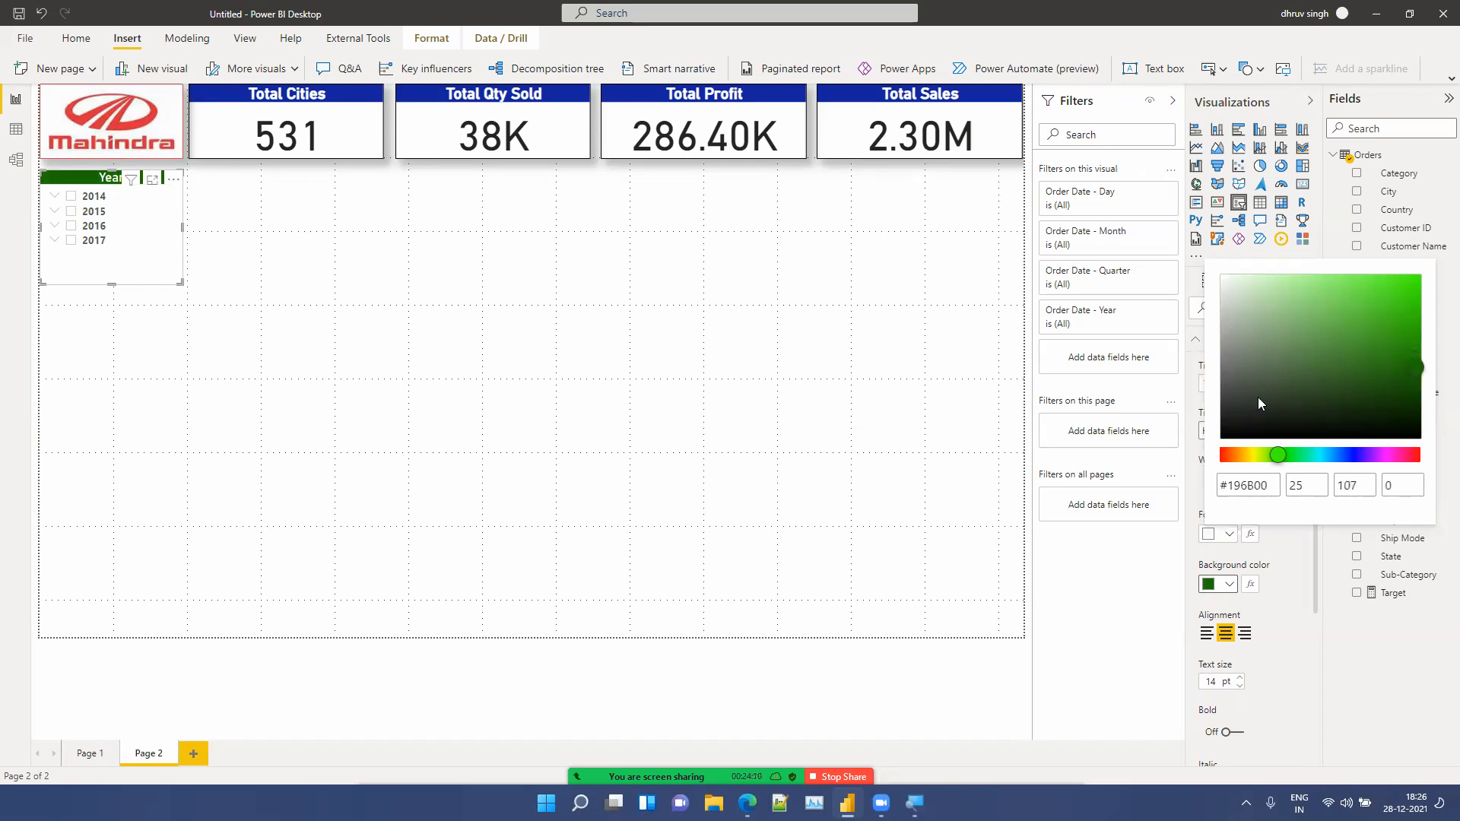
Step: Raise the slicer title's text size to 16 pt and turn bold on
click(1255, 666)
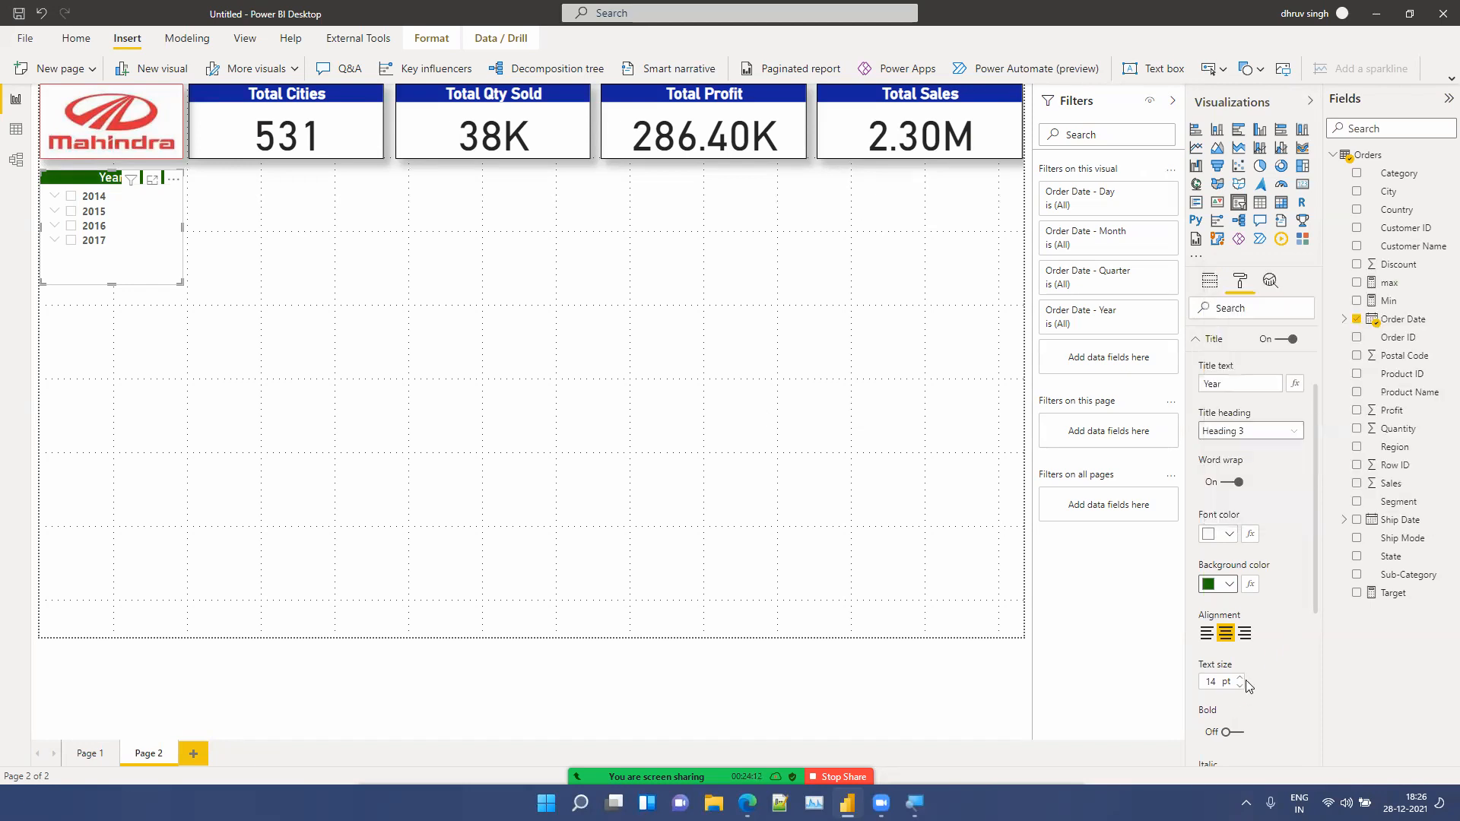
click(1236, 677)
click(1237, 677)
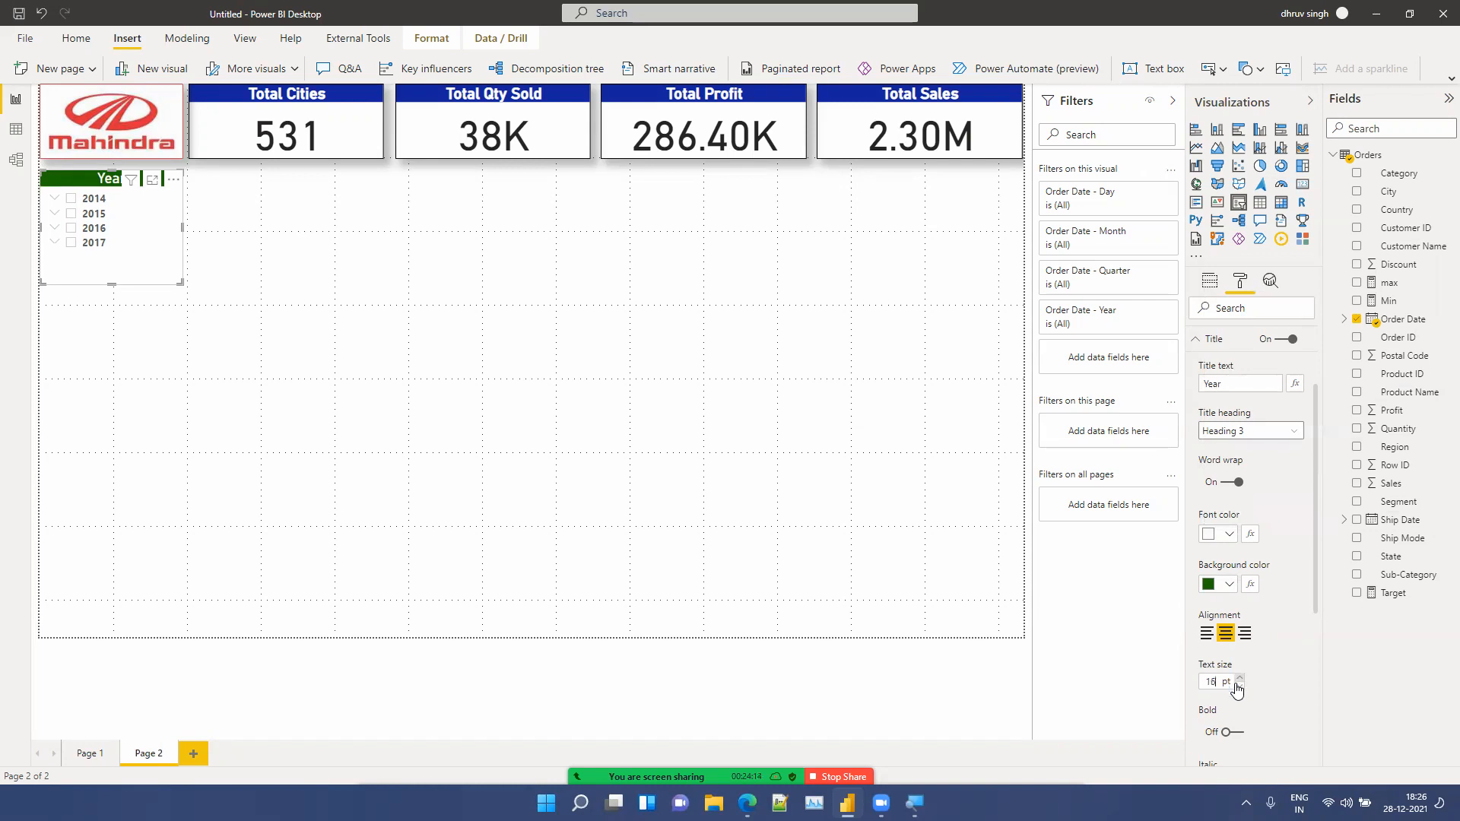
click(1232, 733)
Step: Shorten the Year slicer so it just fits its four years
click(289, 416)
click(158, 282)
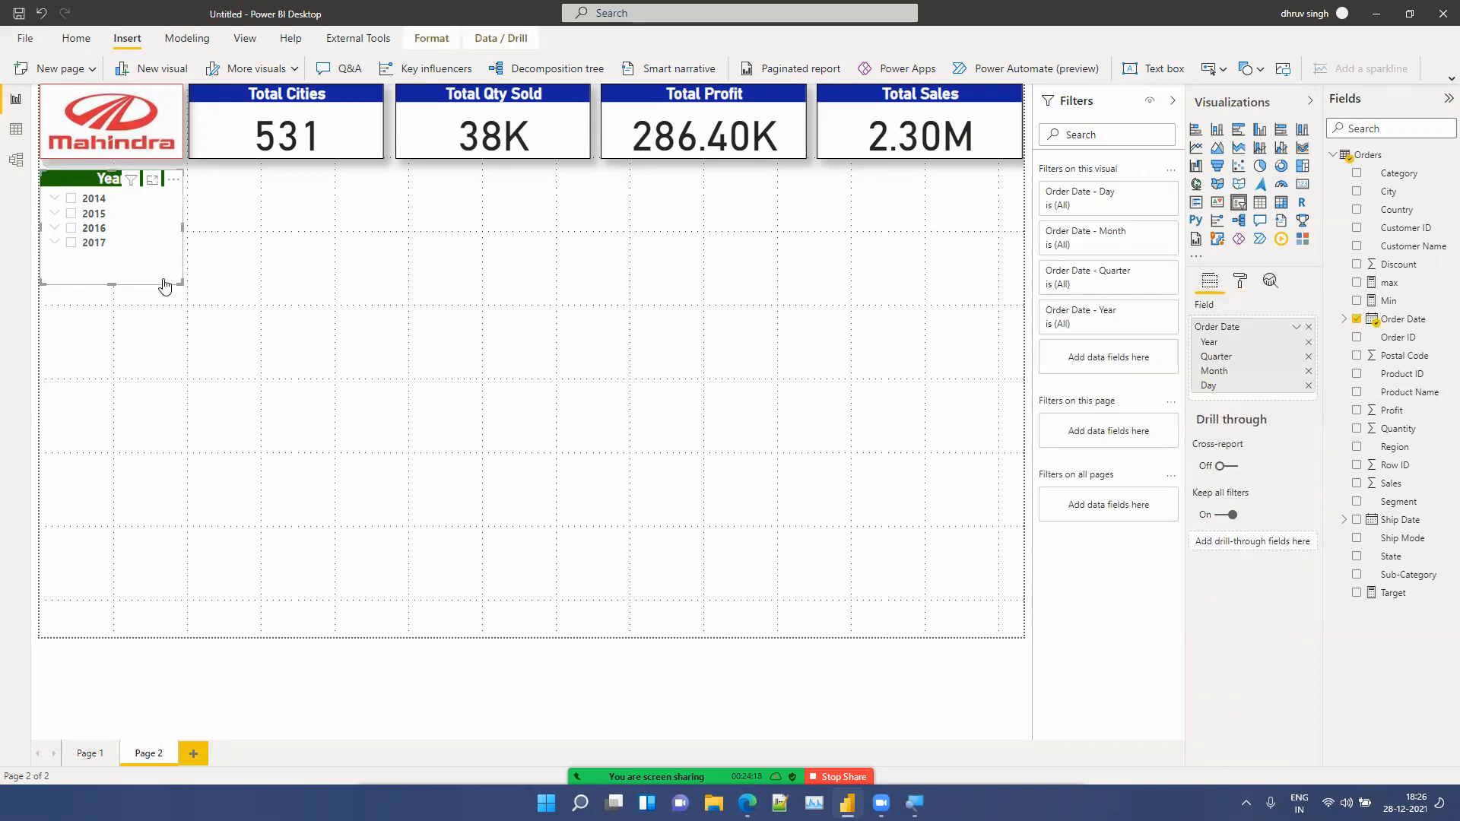
drag(180, 282, 184, 259)
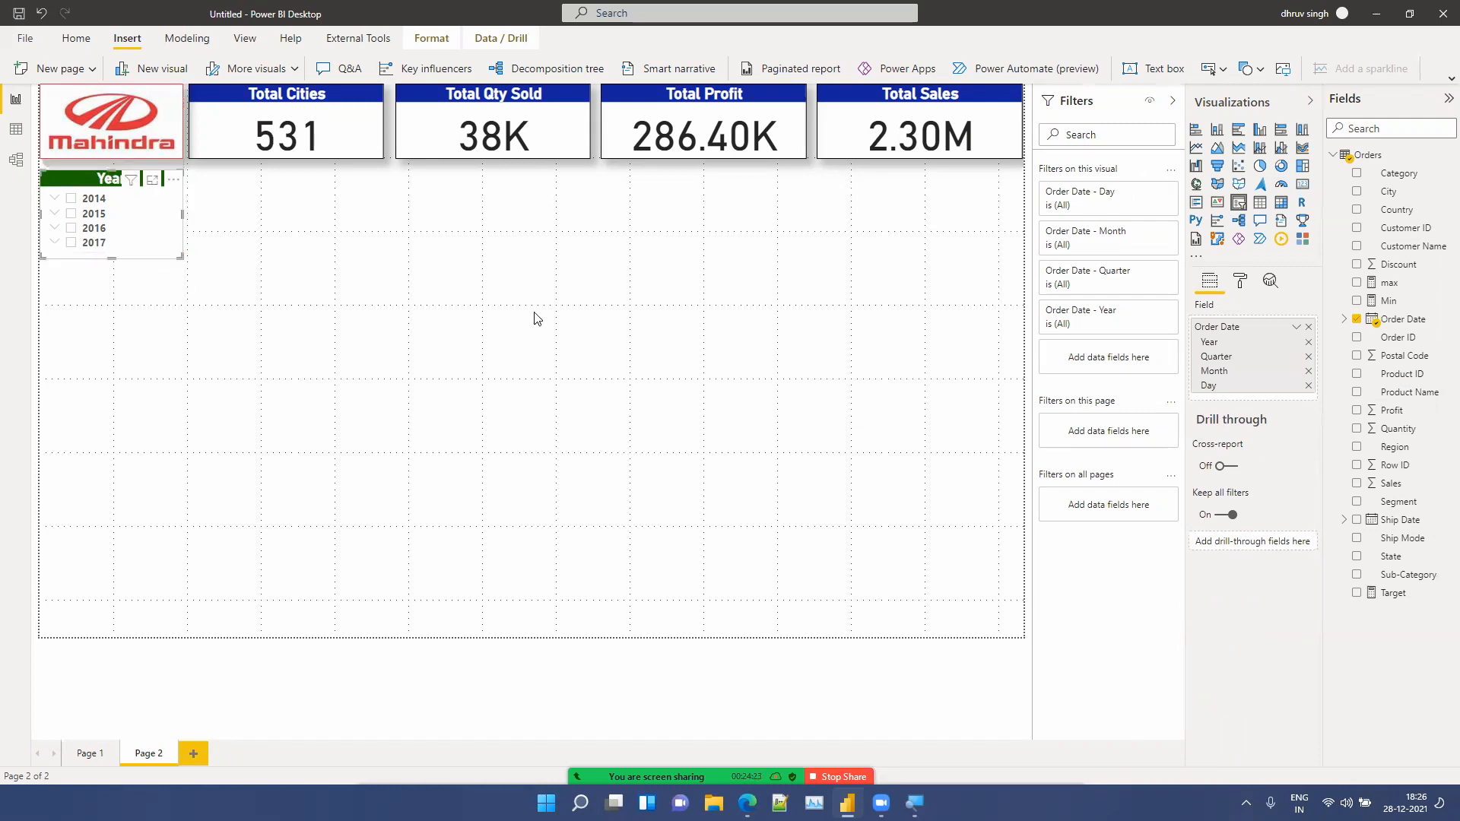
Step: Turn on the Year slicer's border and shadow
click(1237, 281)
click(1283, 533)
click(1281, 559)
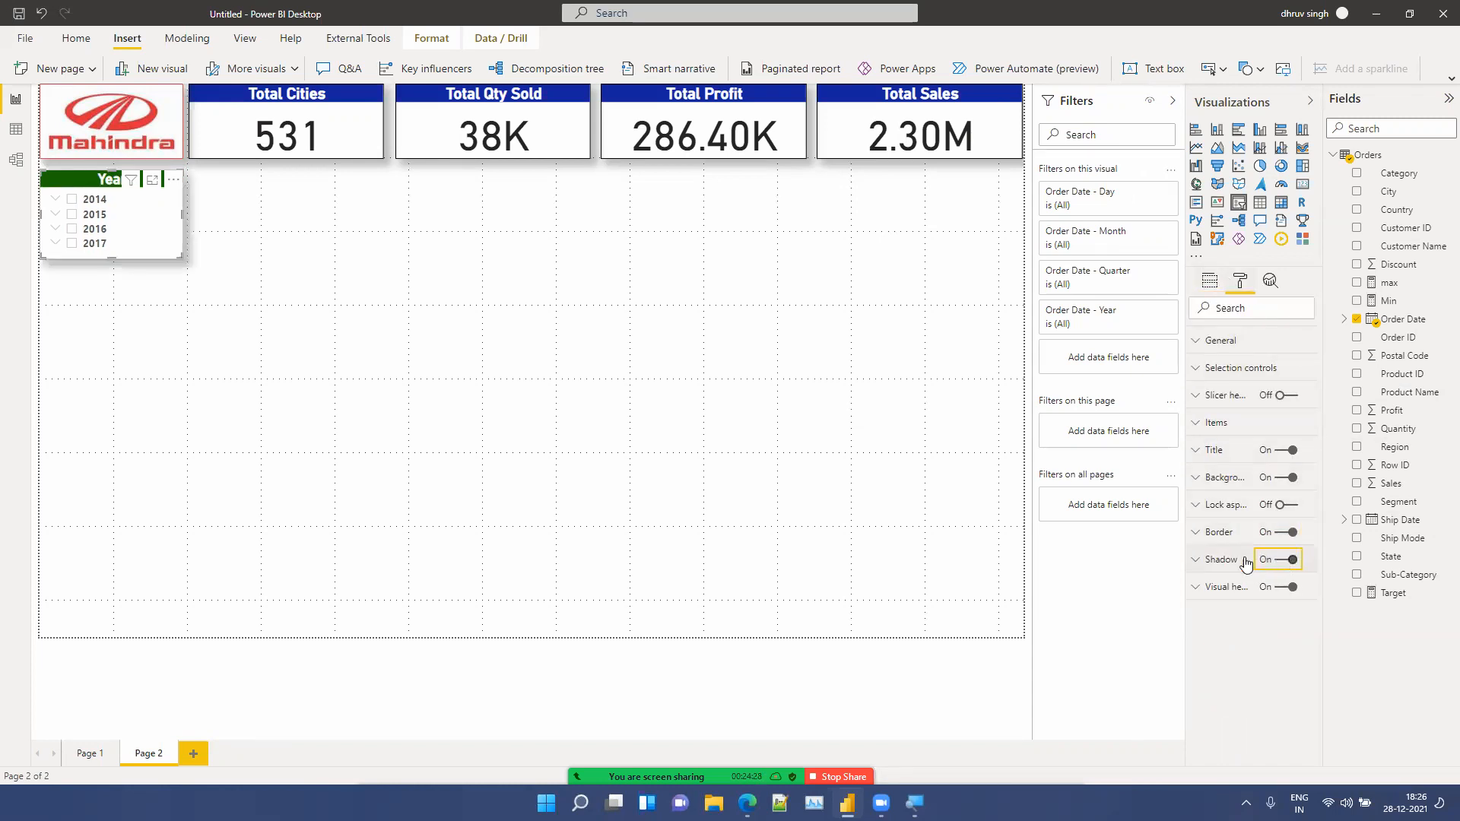
Step: Paste a copy of the Year slicer and place it directly below the original
click(470, 474)
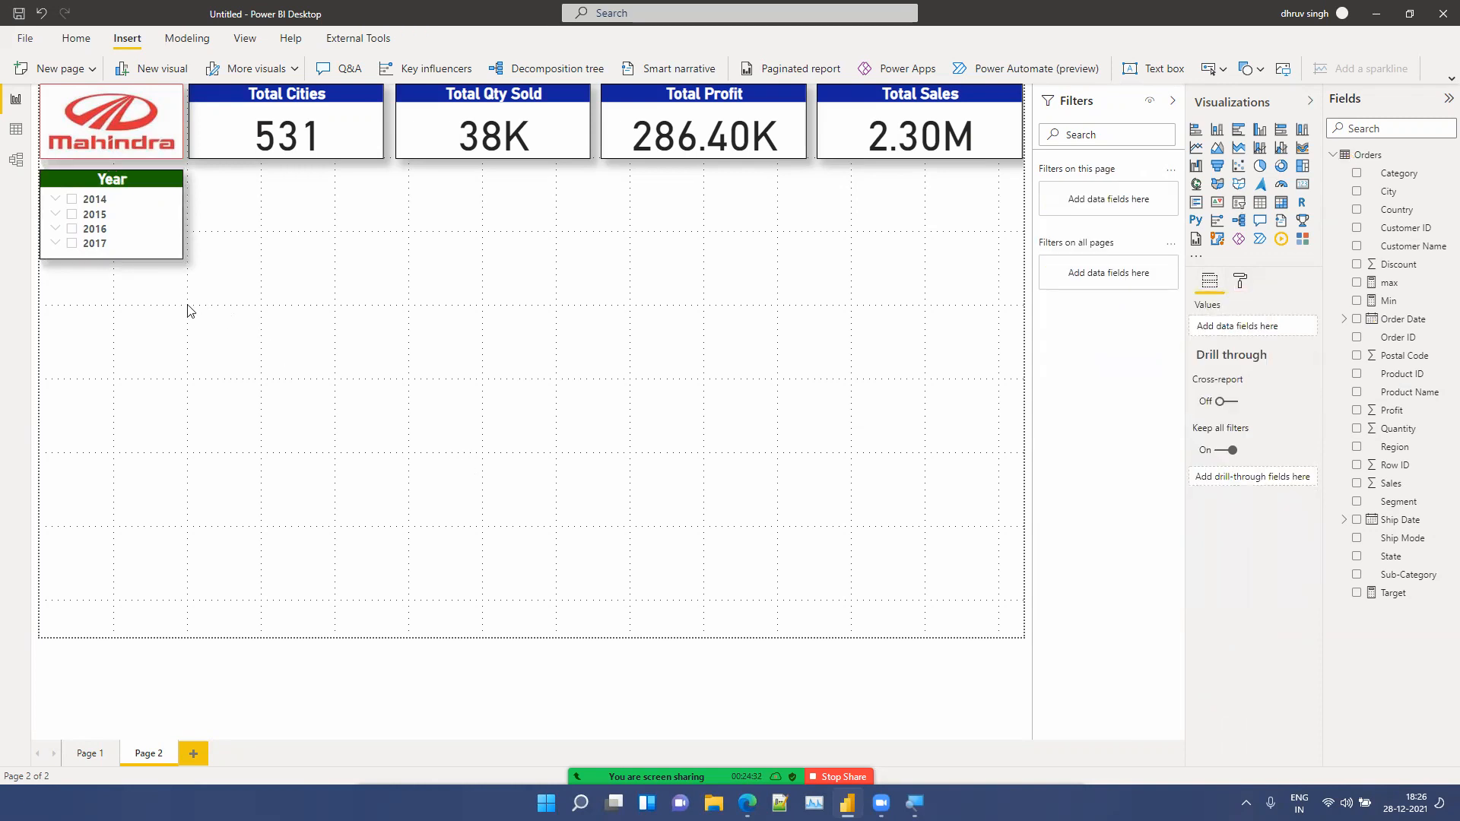
click(71, 182)
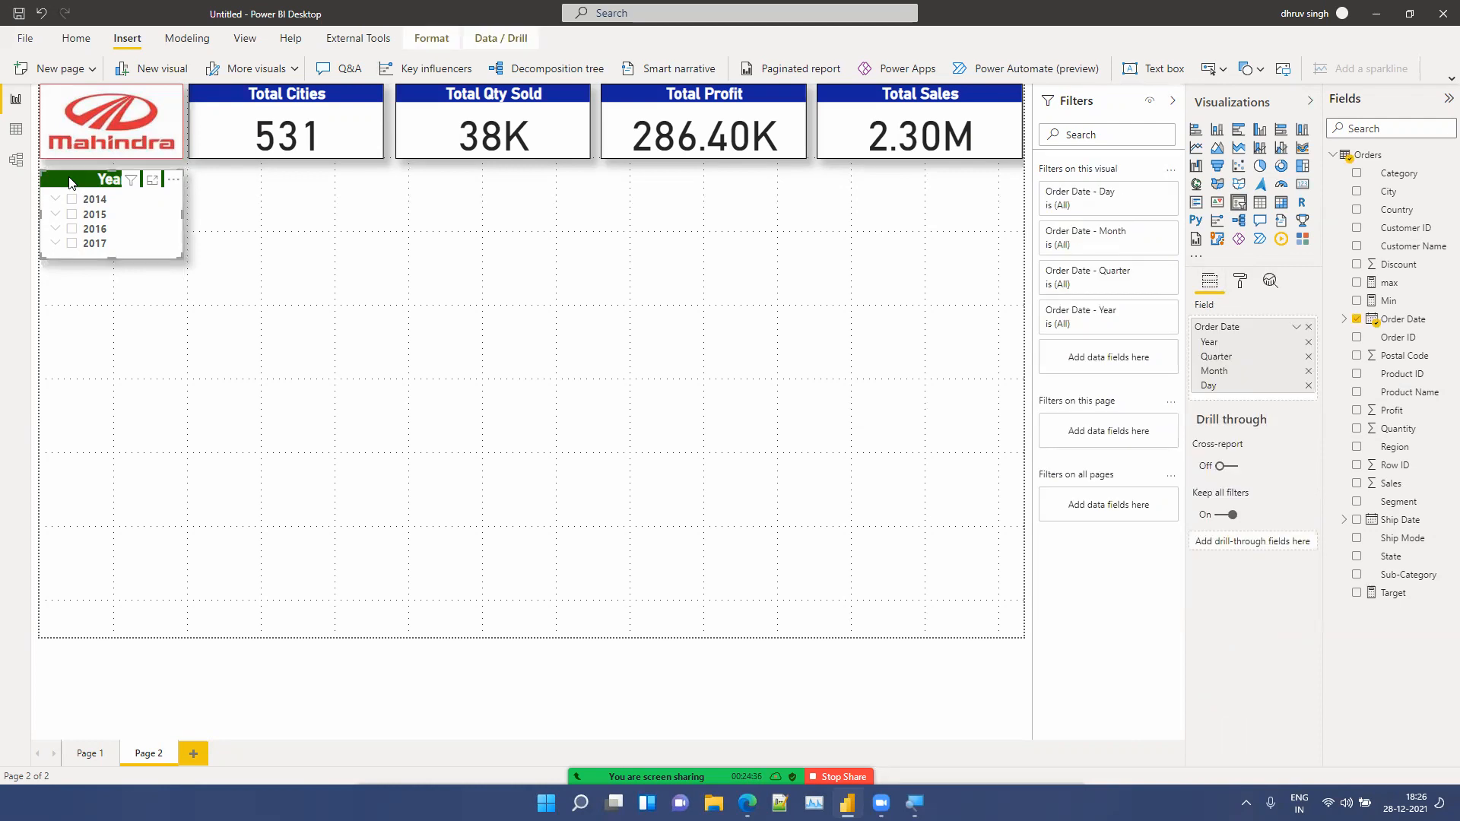
key(ctrl+v)
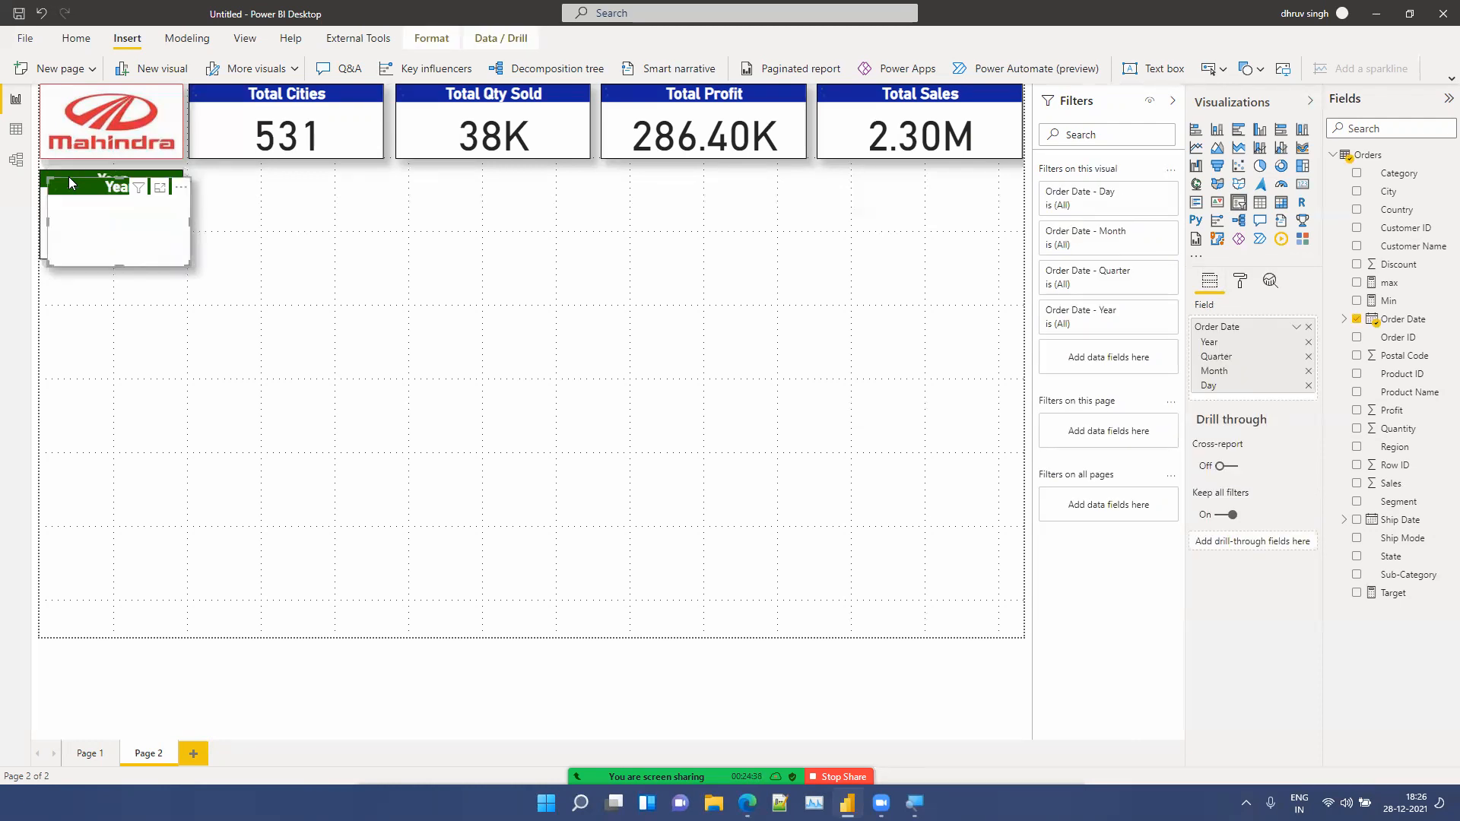
drag(69, 178, 55, 292)
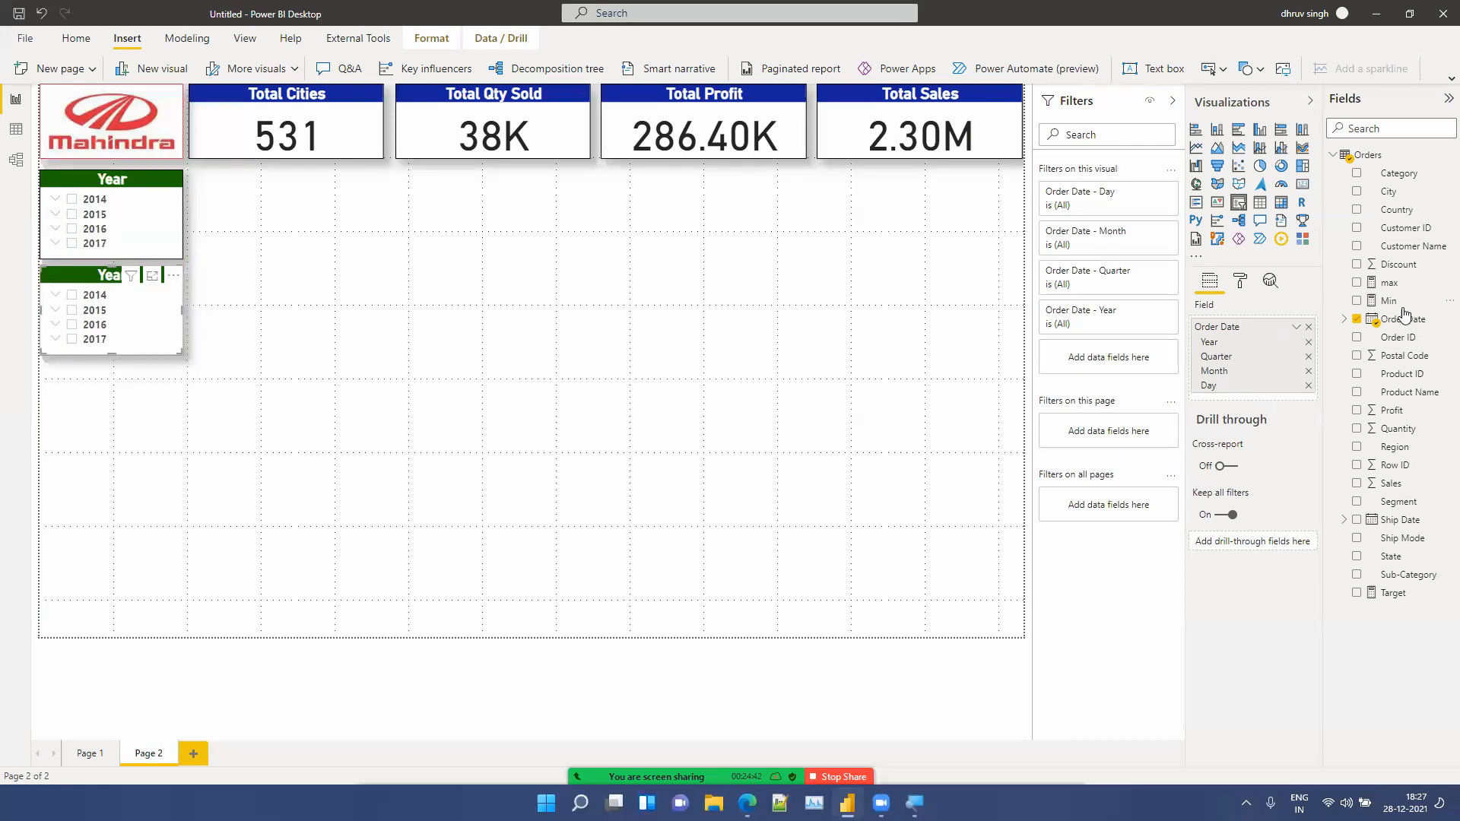
Step: Replace the copied slicer's field with Region
click(1307, 328)
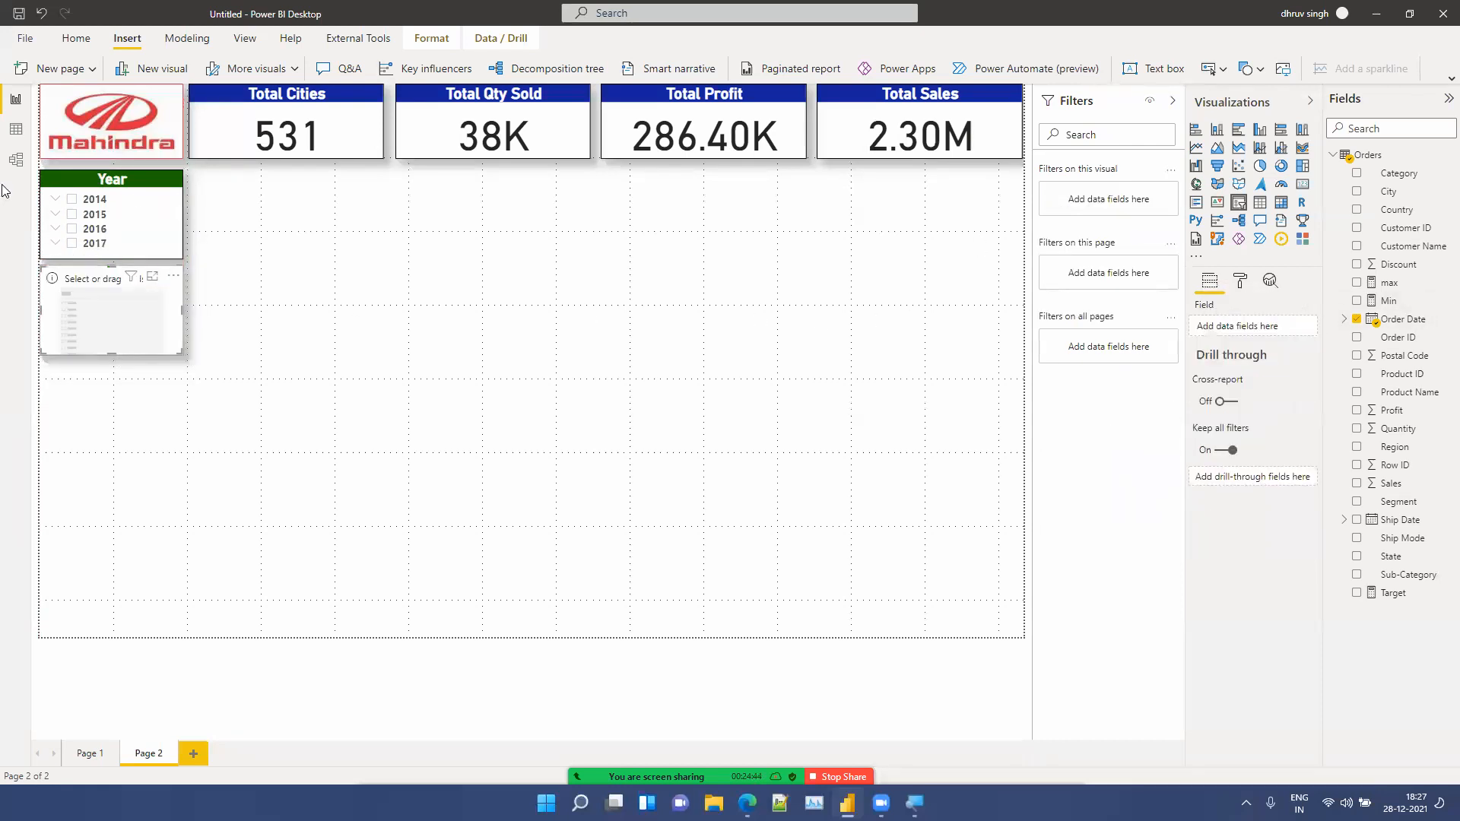
drag(1390, 449, 1266, 330)
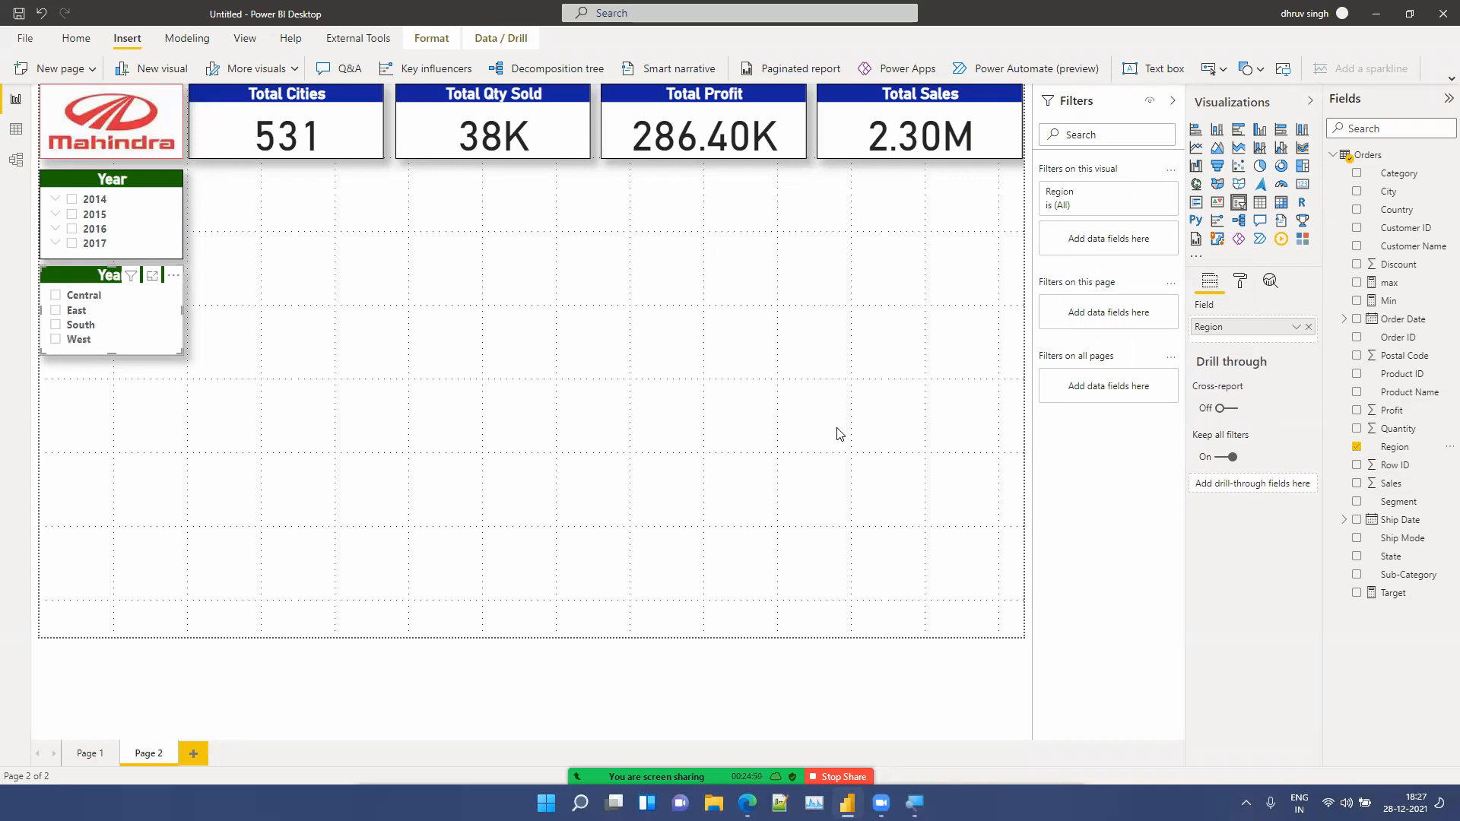
Step: Paste another slicer copy below the Region slicer and switch its field to Segment
key(ctrl+v)
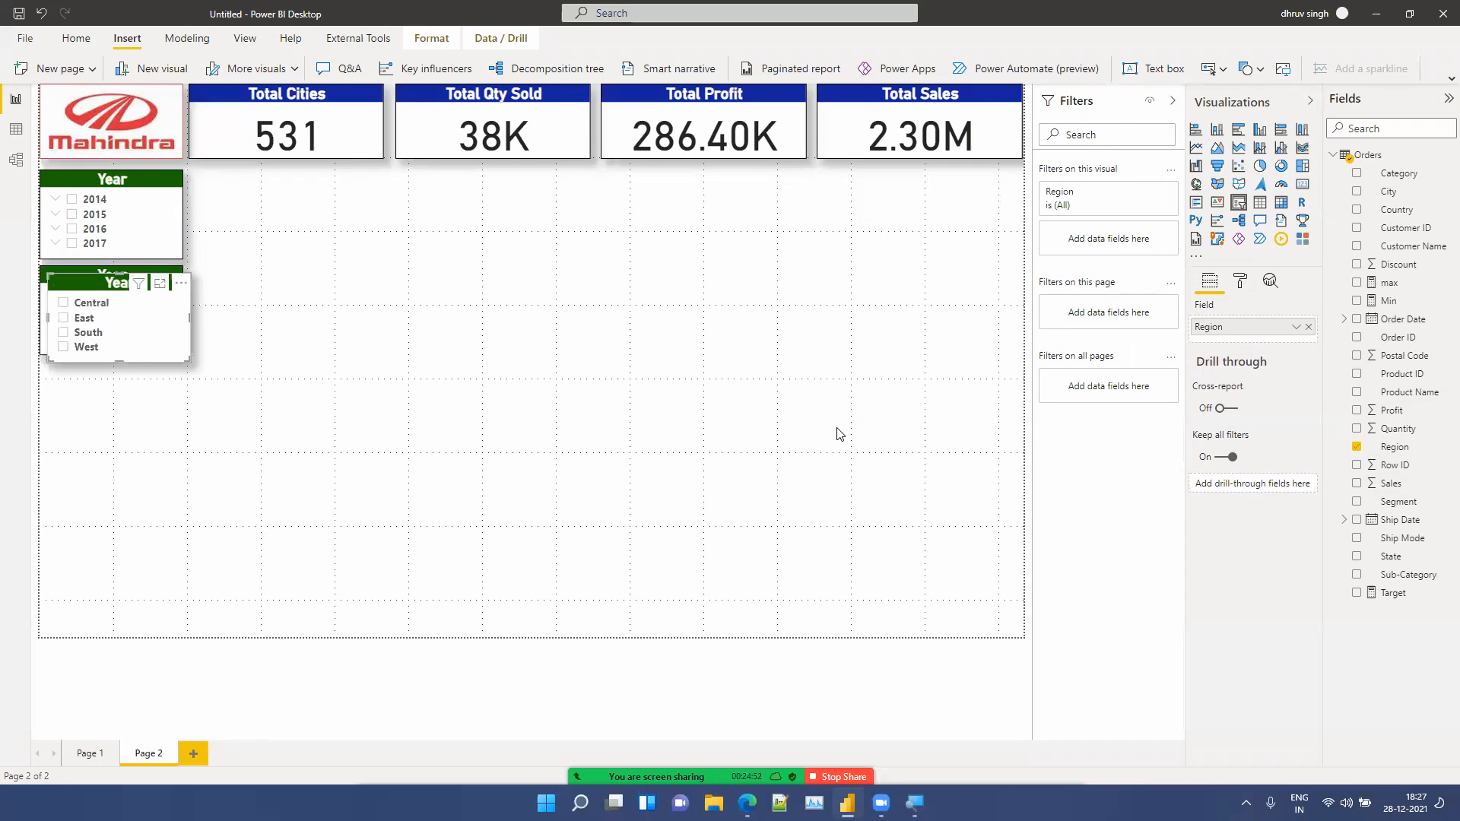
drag(78, 285, 64, 371)
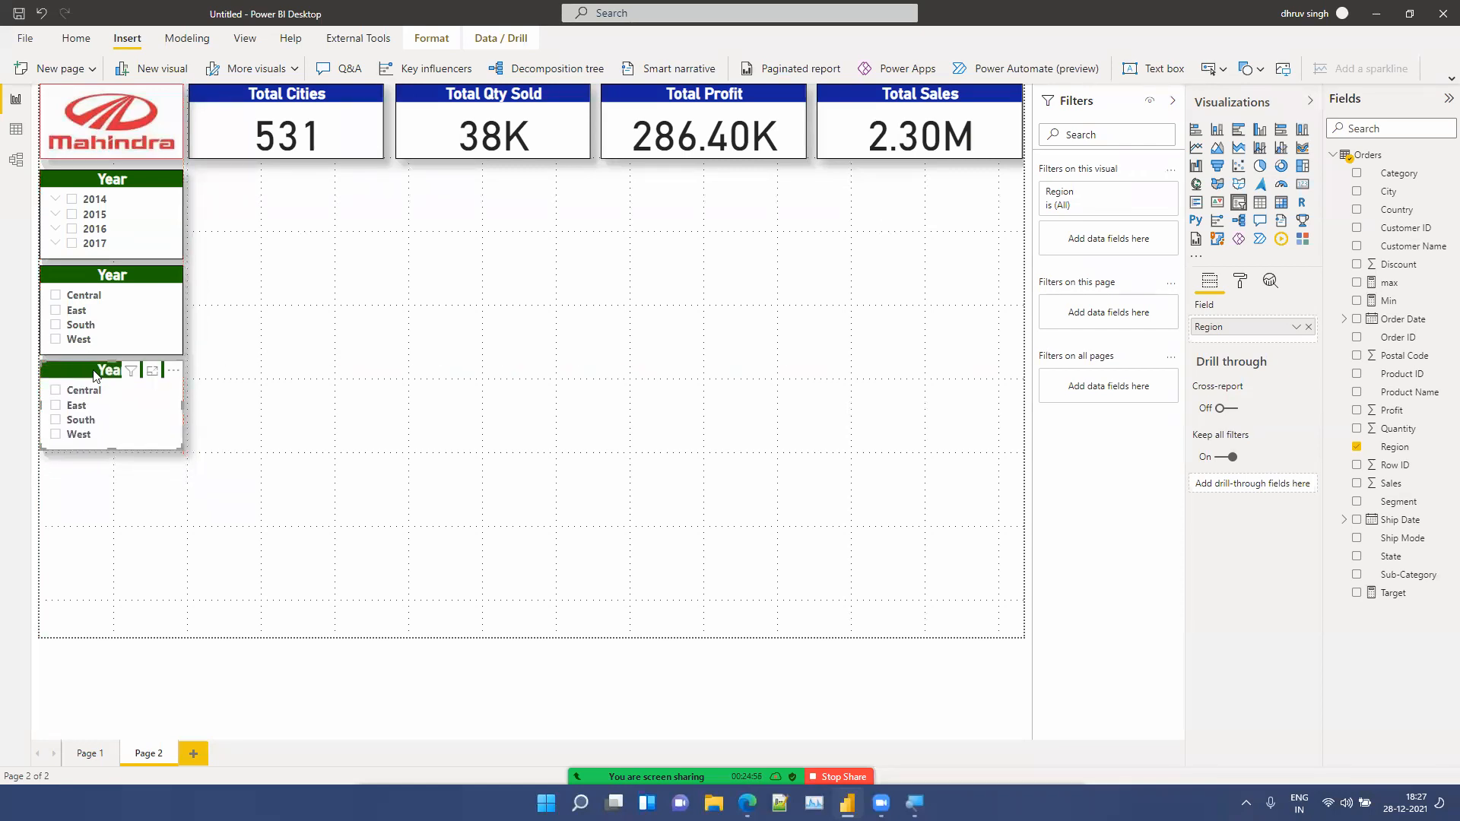
click(1309, 328)
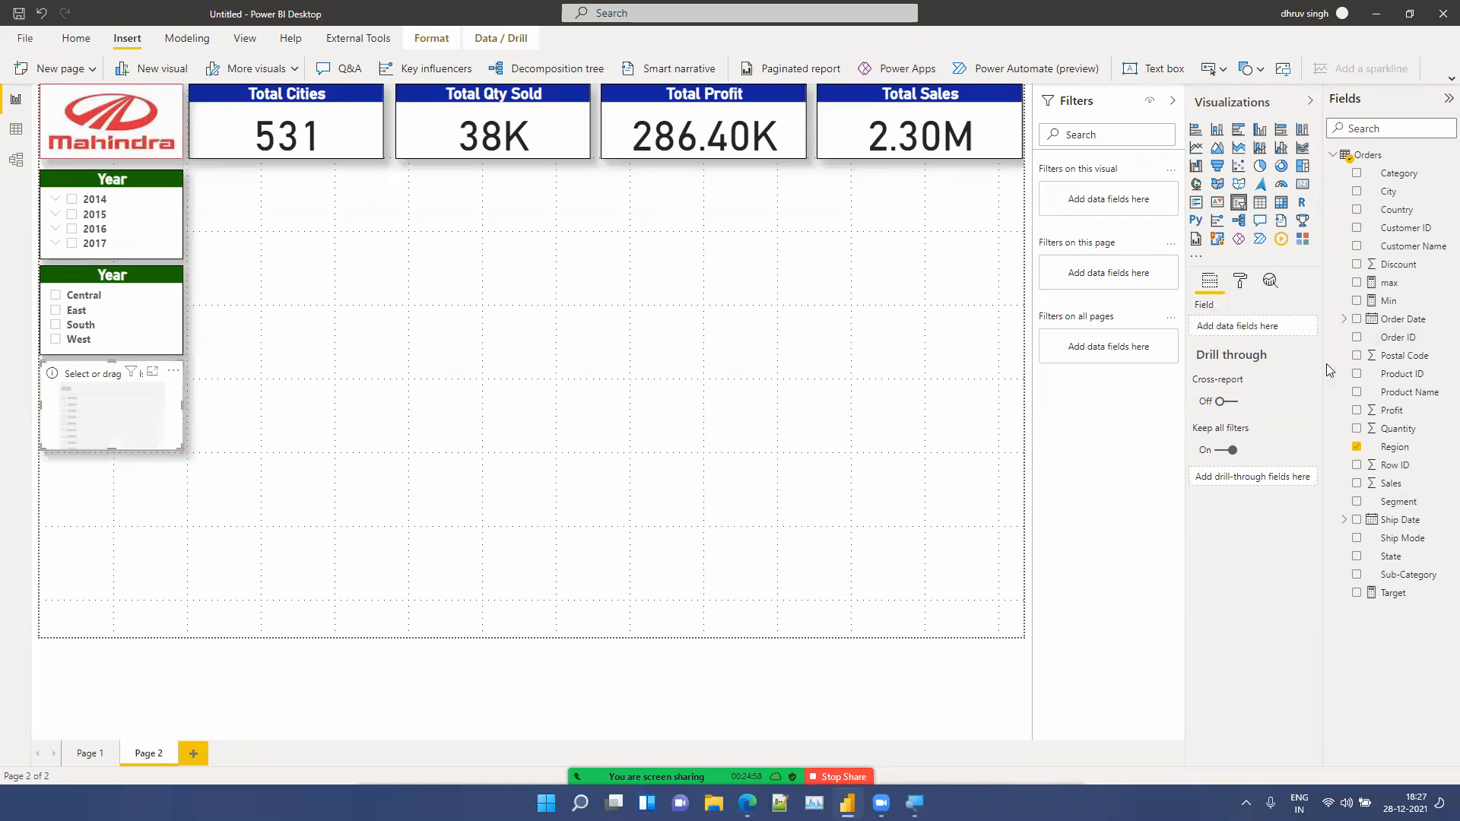
drag(1398, 502, 1305, 388)
drag(1283, 447, 1258, 322)
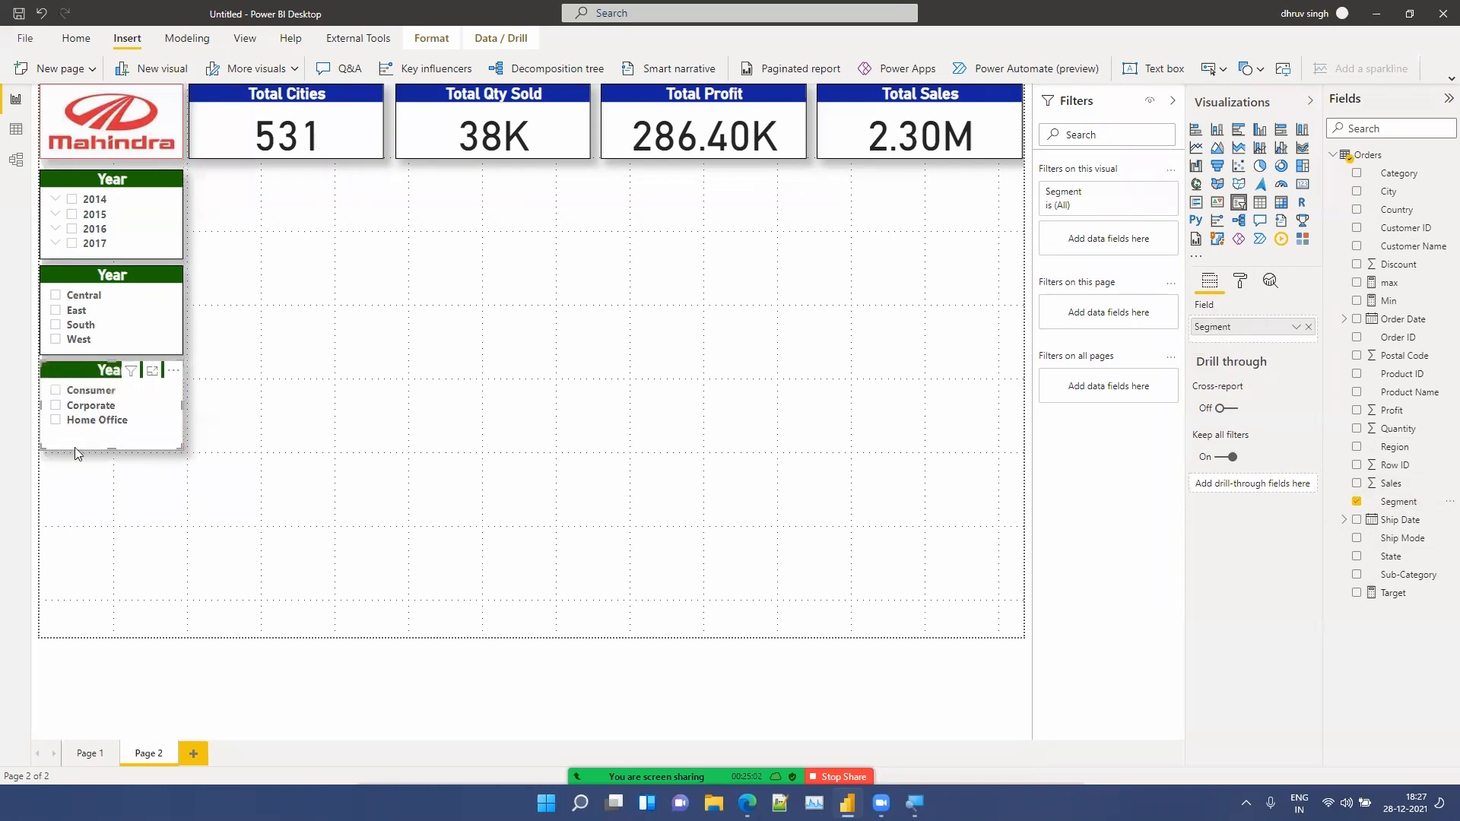
Step: Shorten the Segment slicer to fit its three items
drag(111, 449, 109, 445)
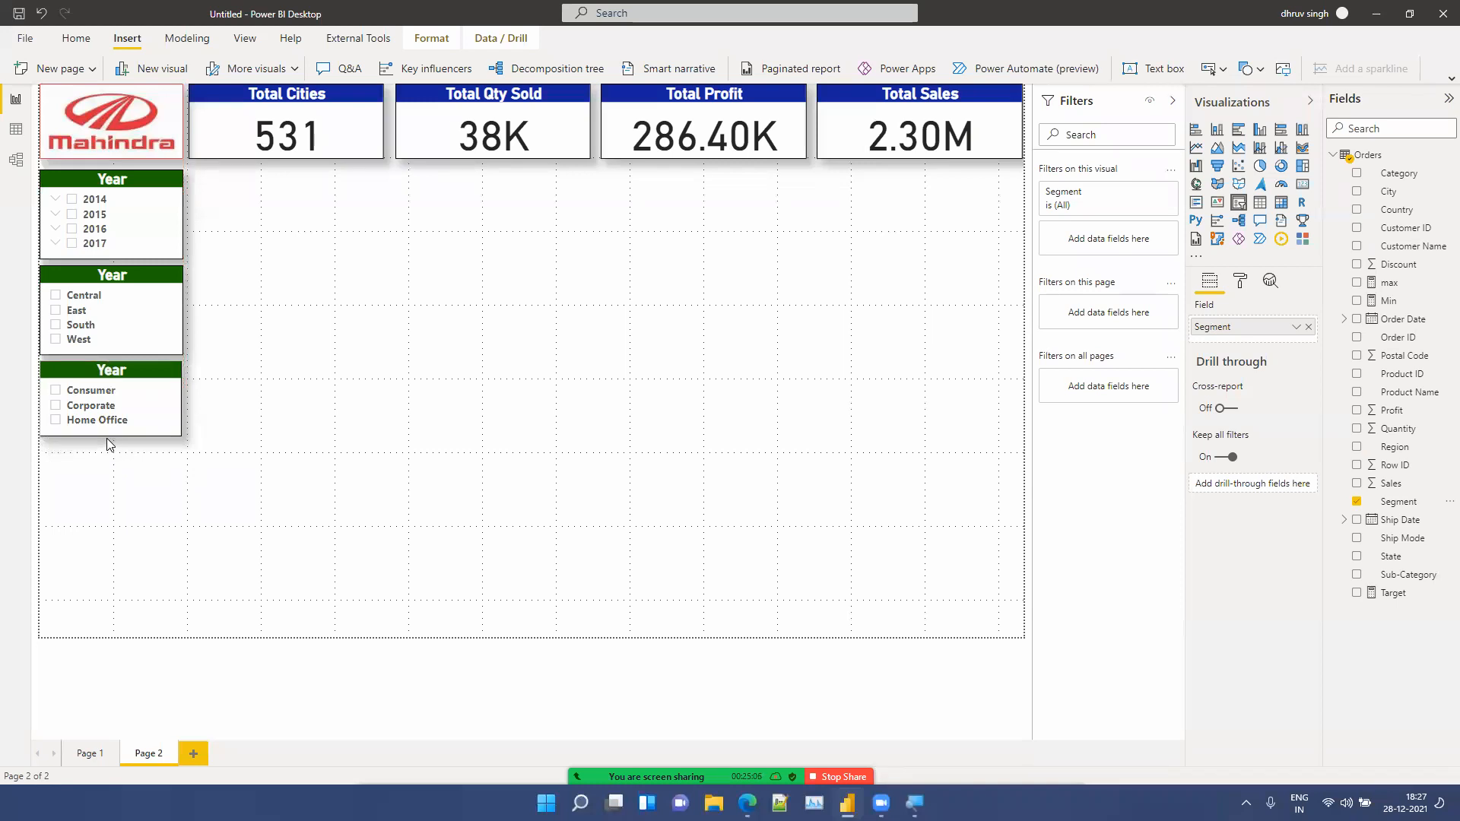
drag(107, 438, 107, 436)
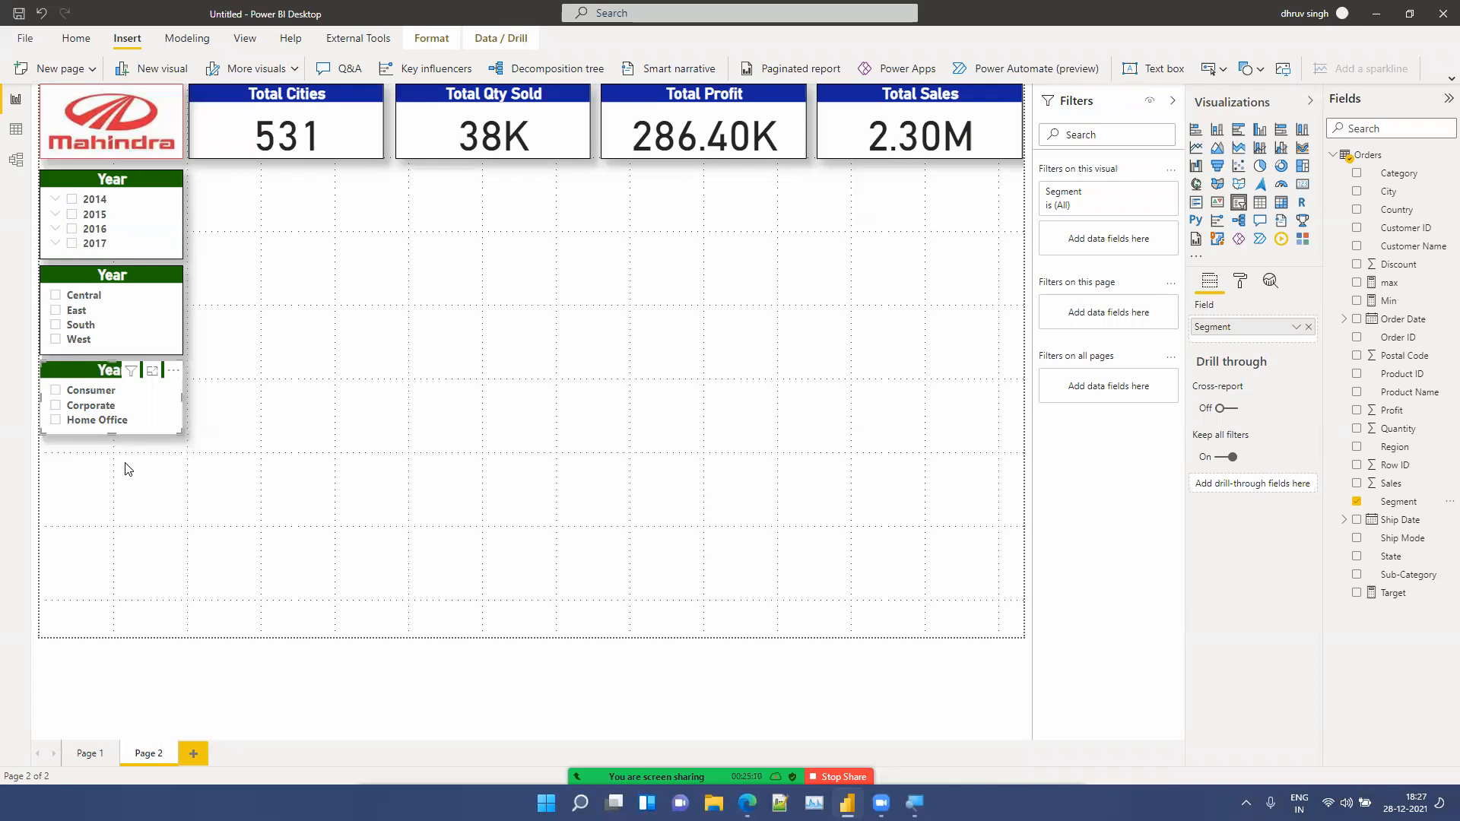
Step: Paste another slicer copy below the Segment slicer and switch its field to Category
key(ctrl+v)
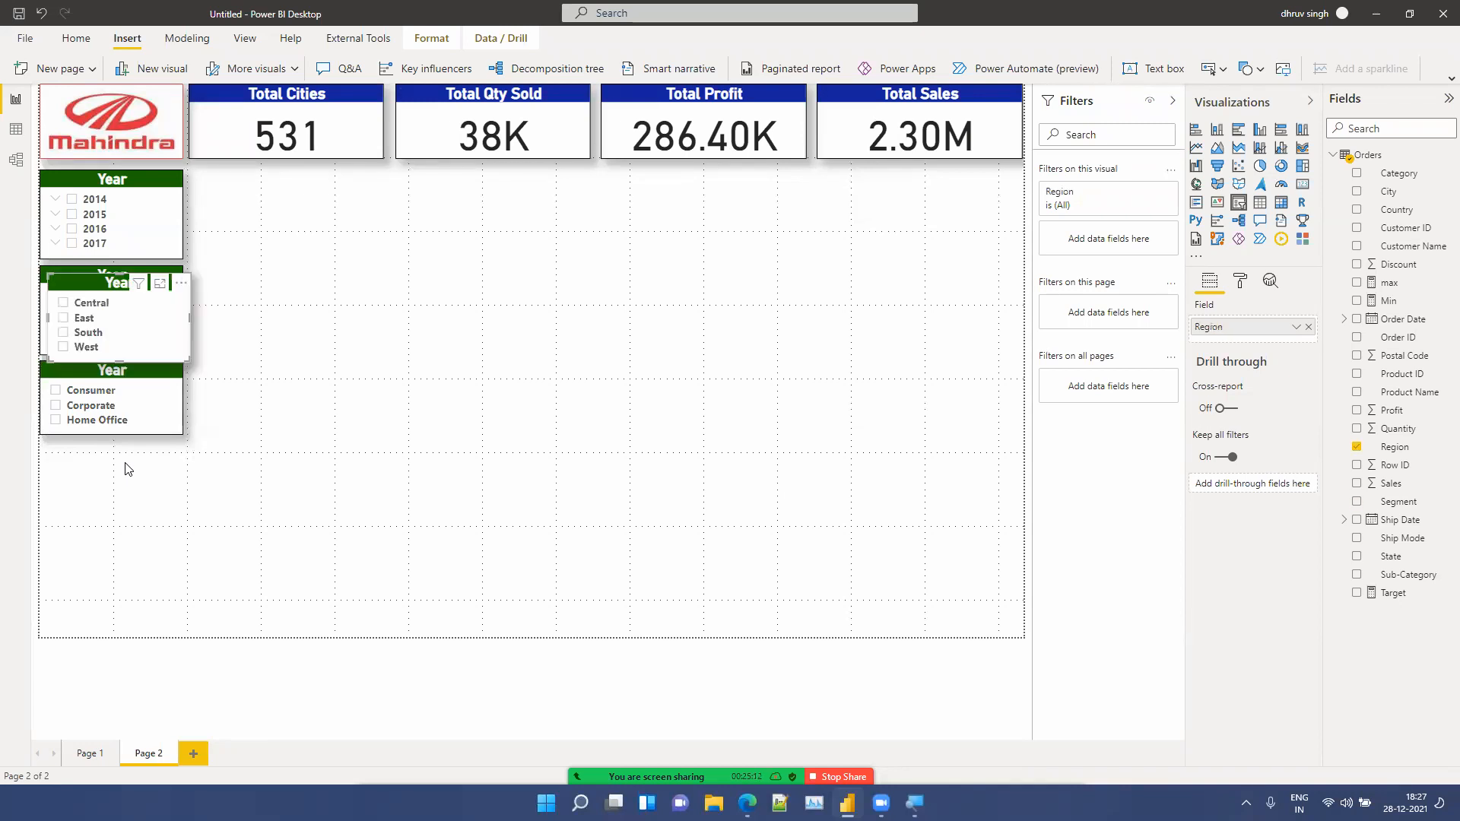
drag(103, 294, 84, 457)
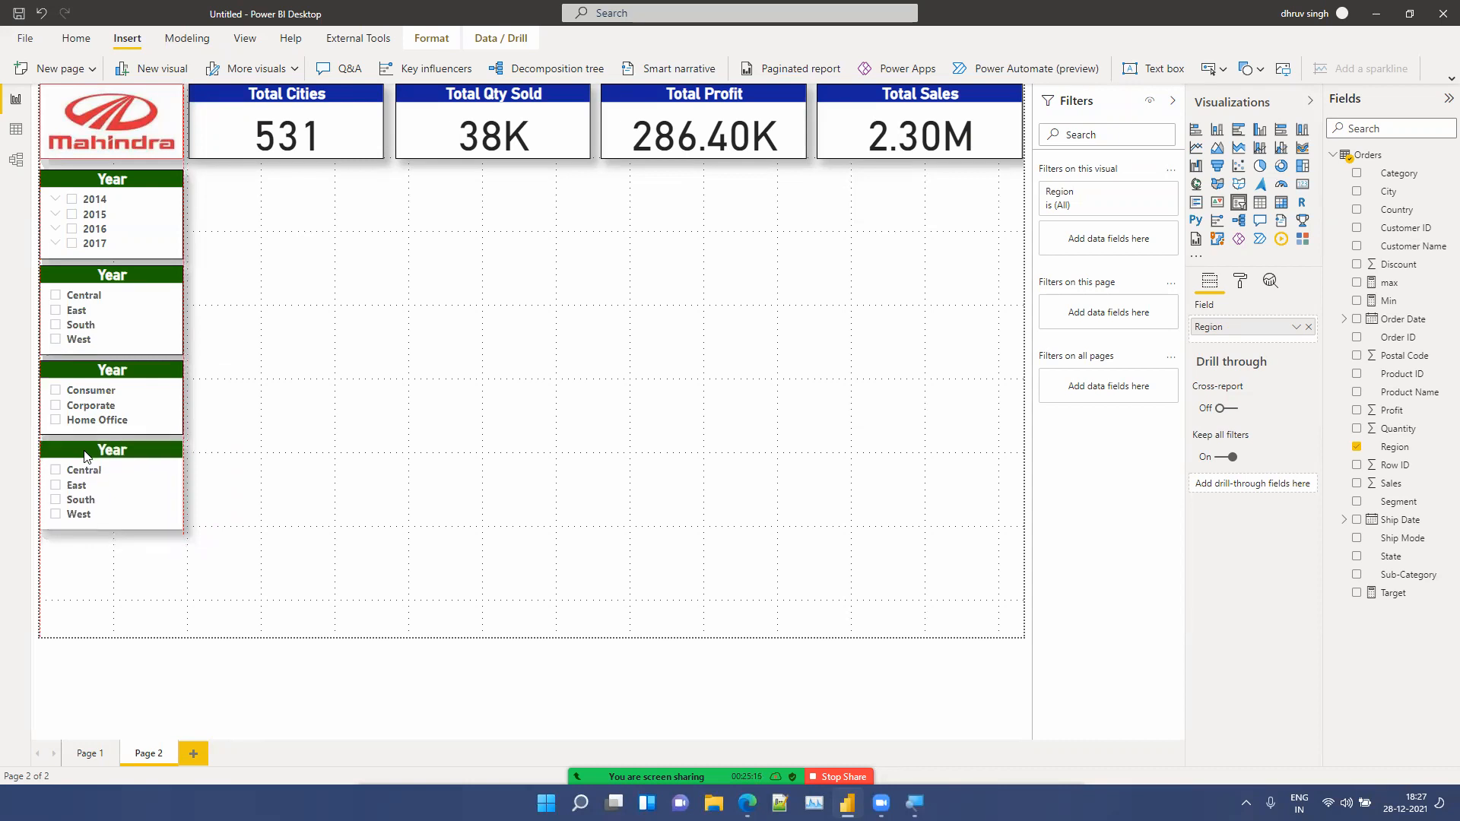
click(1309, 328)
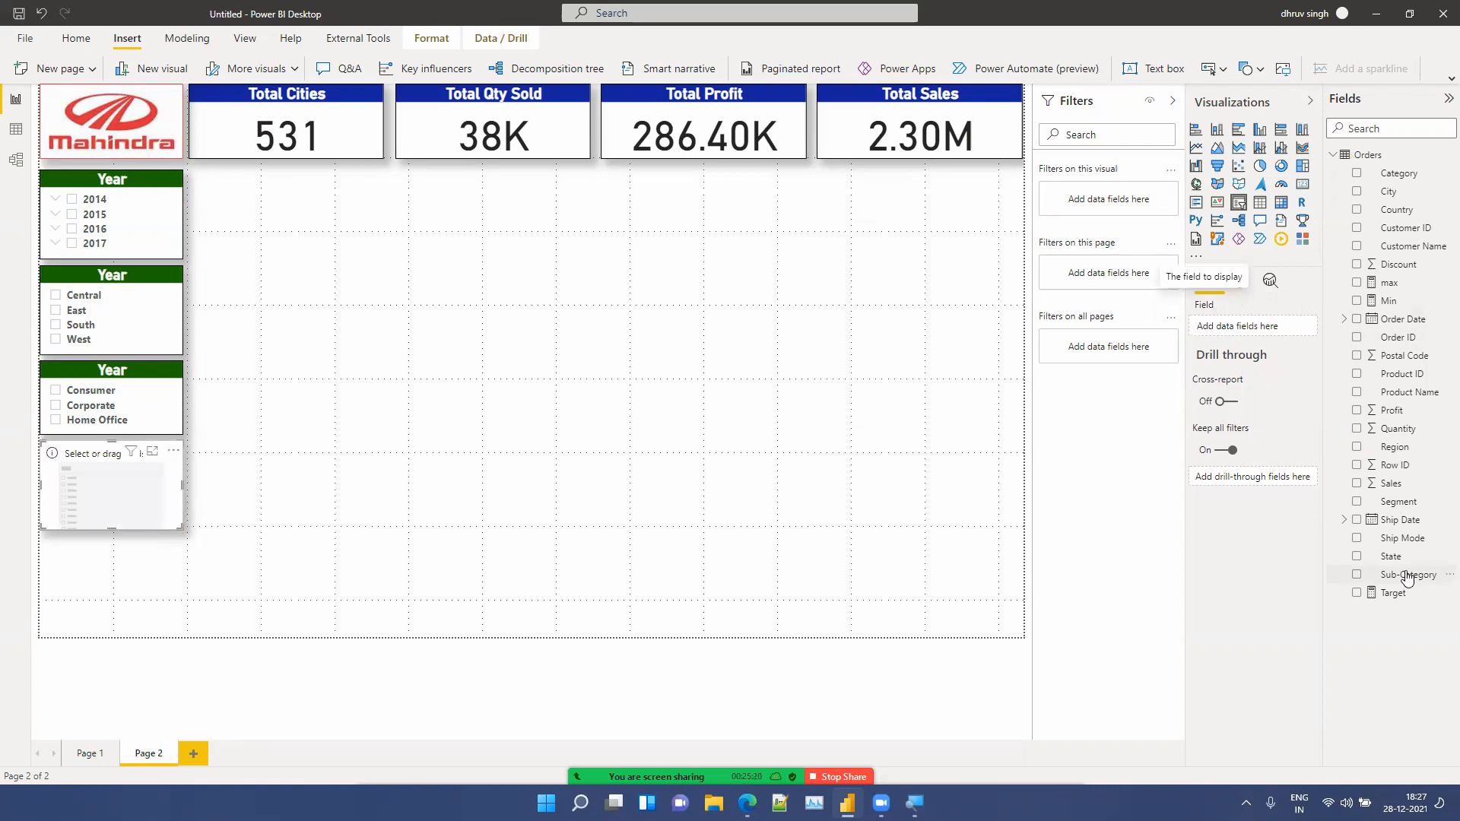
drag(1407, 177, 1257, 326)
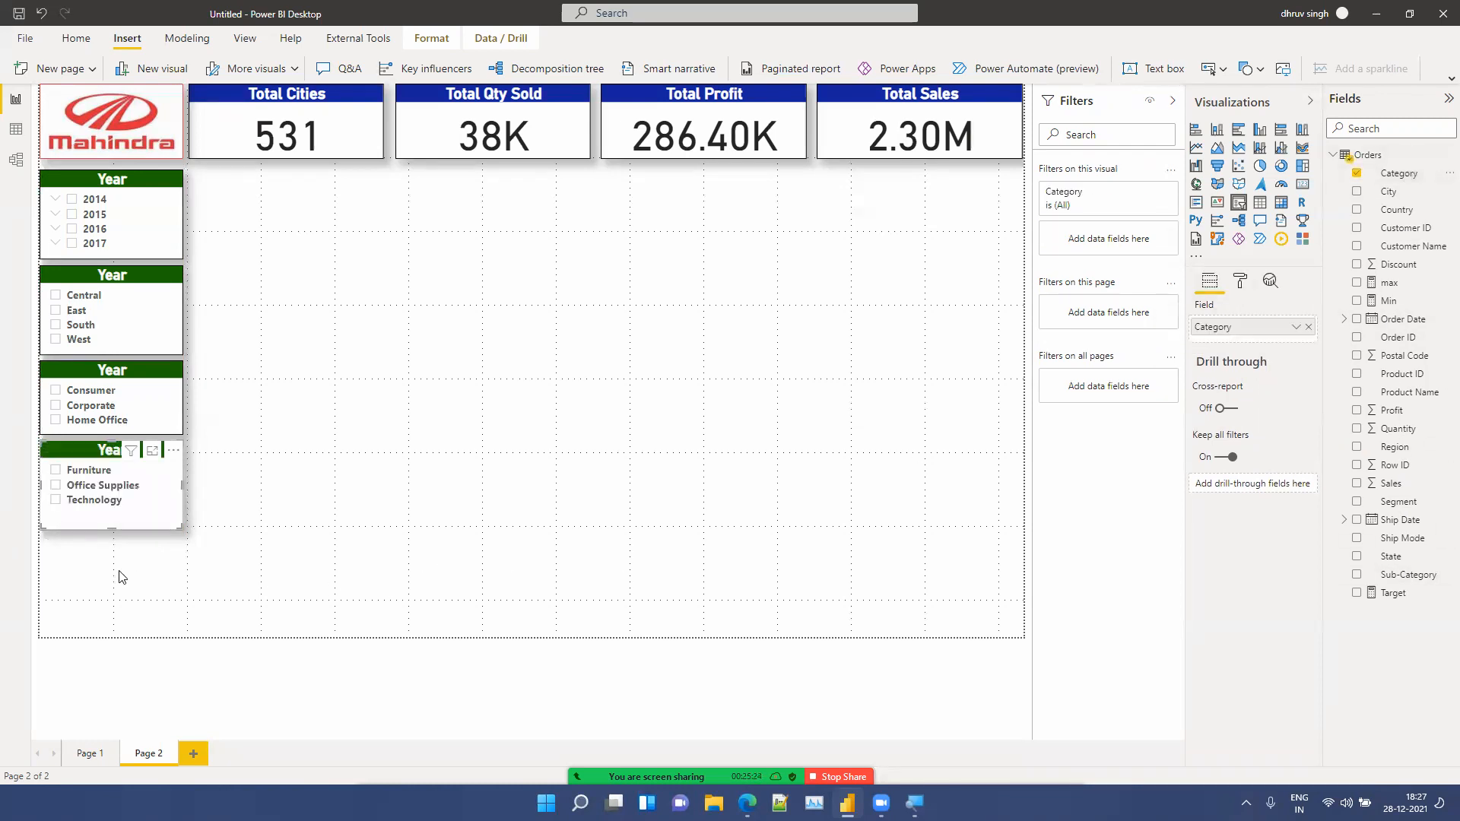
Step: Shorten the Category slicer to fit its three items
drag(110, 528, 111, 513)
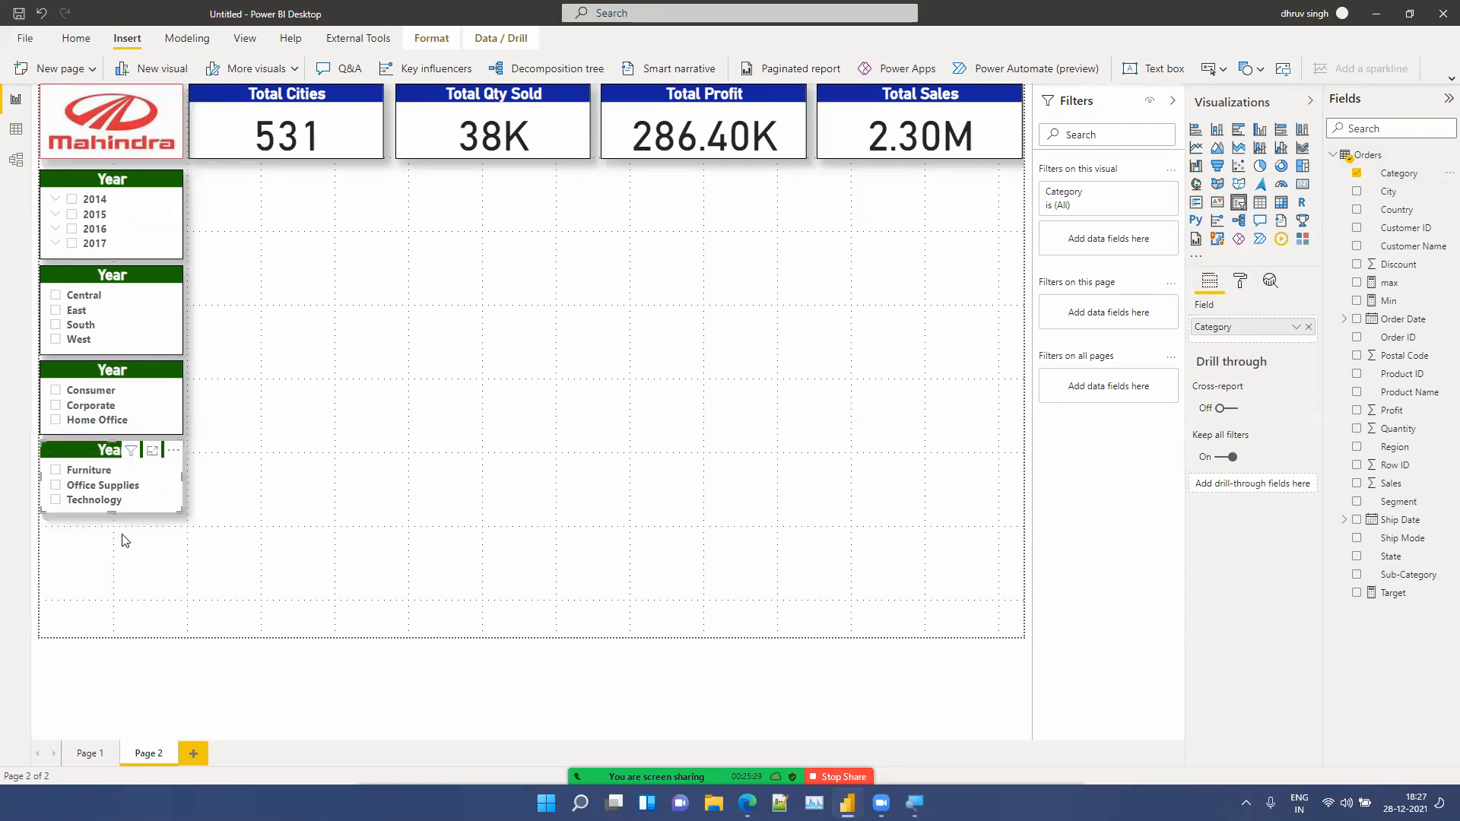
click(147, 576)
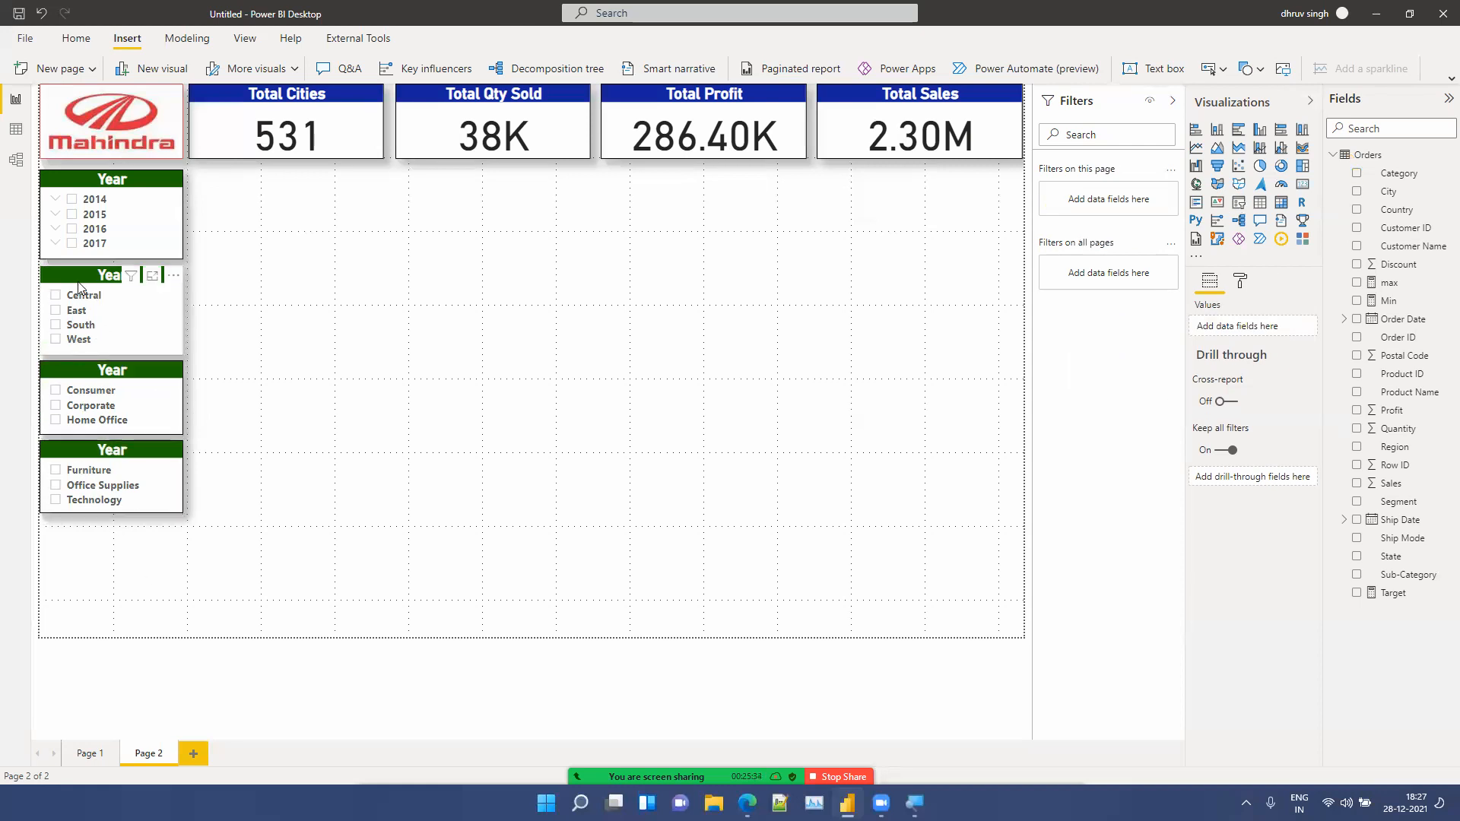
Step: Move the Region, Segment and Category slicers up so they stack tightly beneath the Year slicer
drag(78, 279, 76, 274)
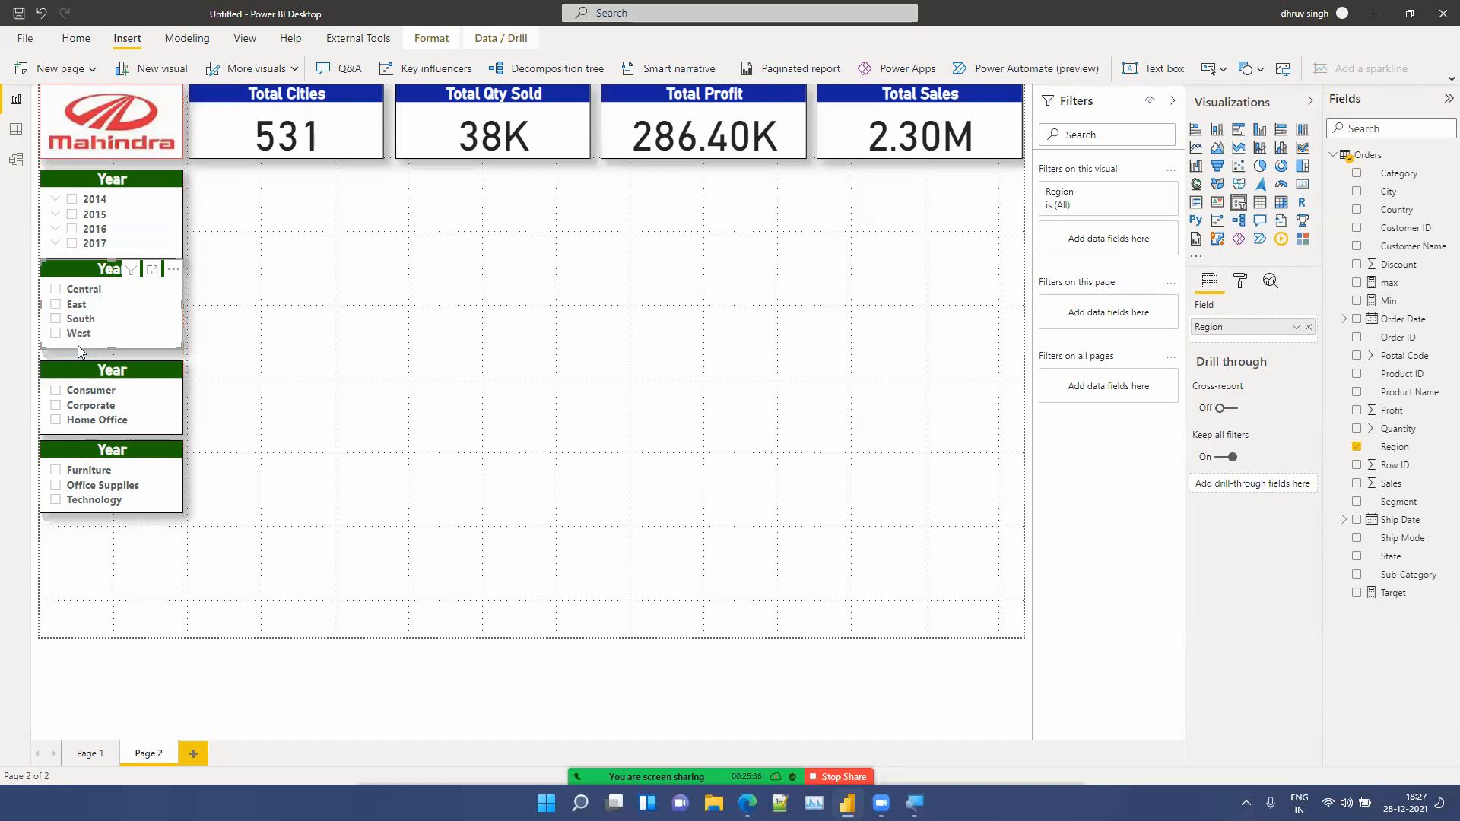
drag(84, 363, 86, 364)
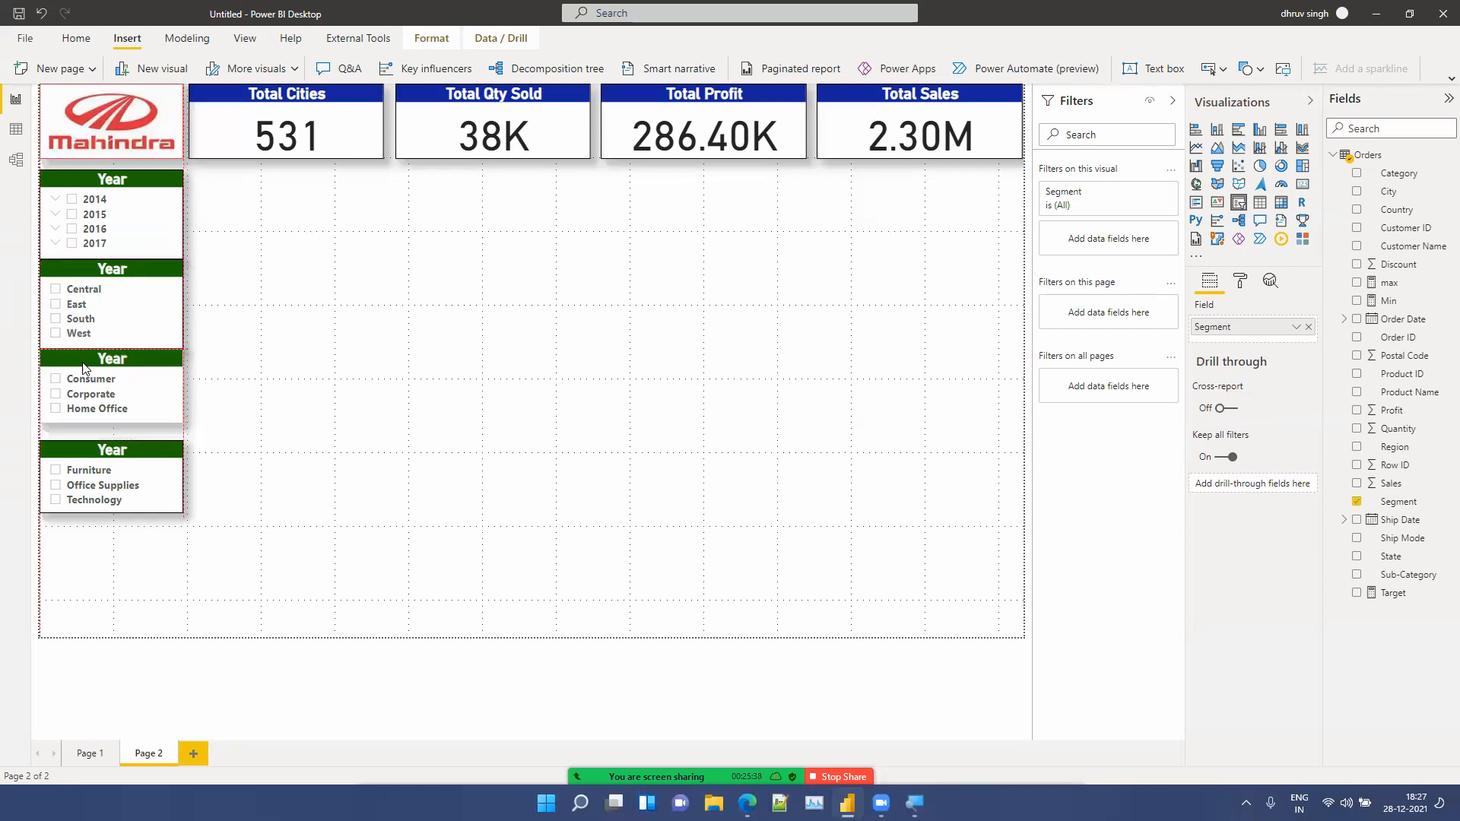
drag(80, 455, 75, 447)
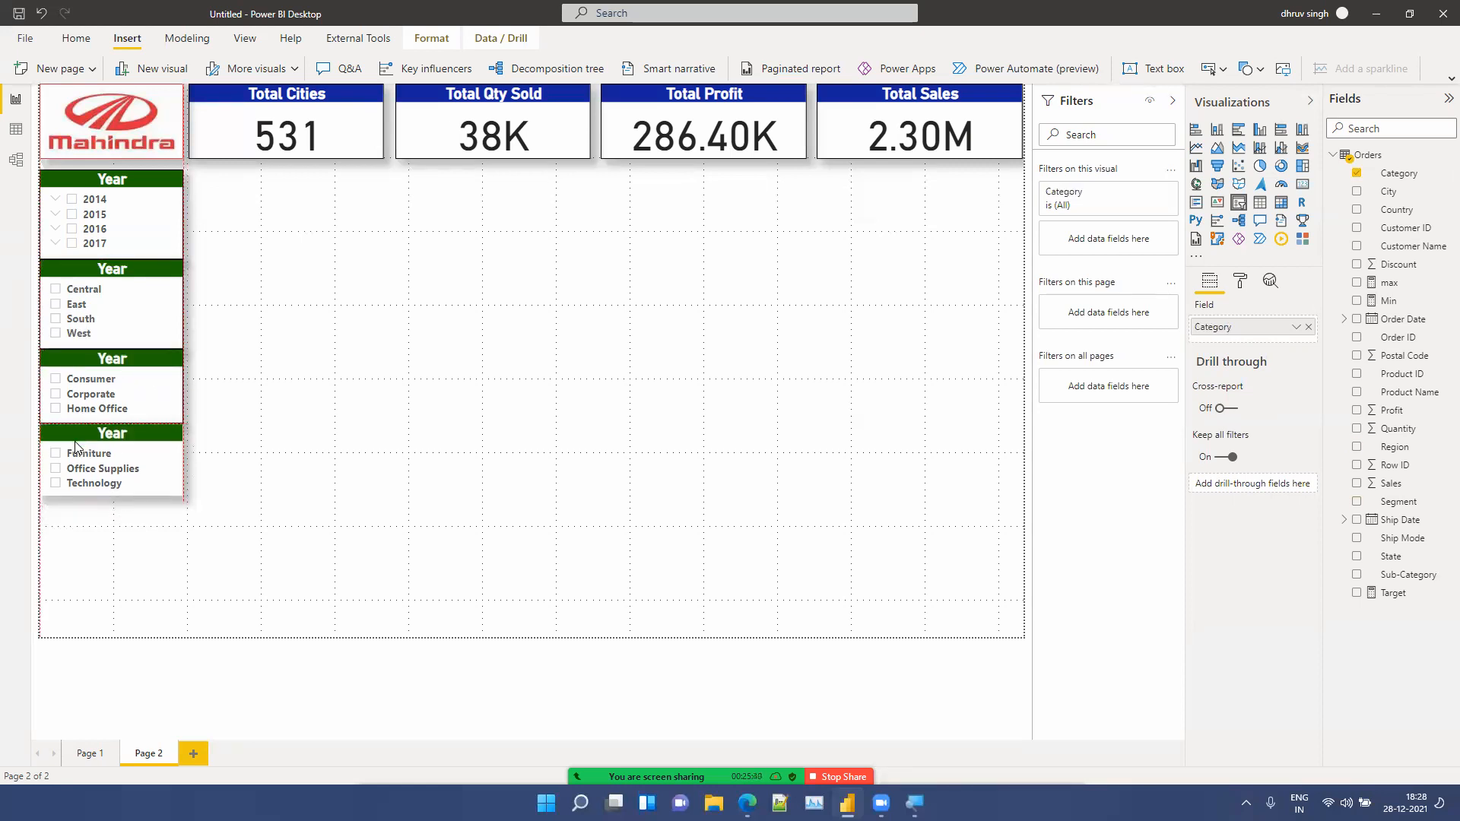
click(747, 521)
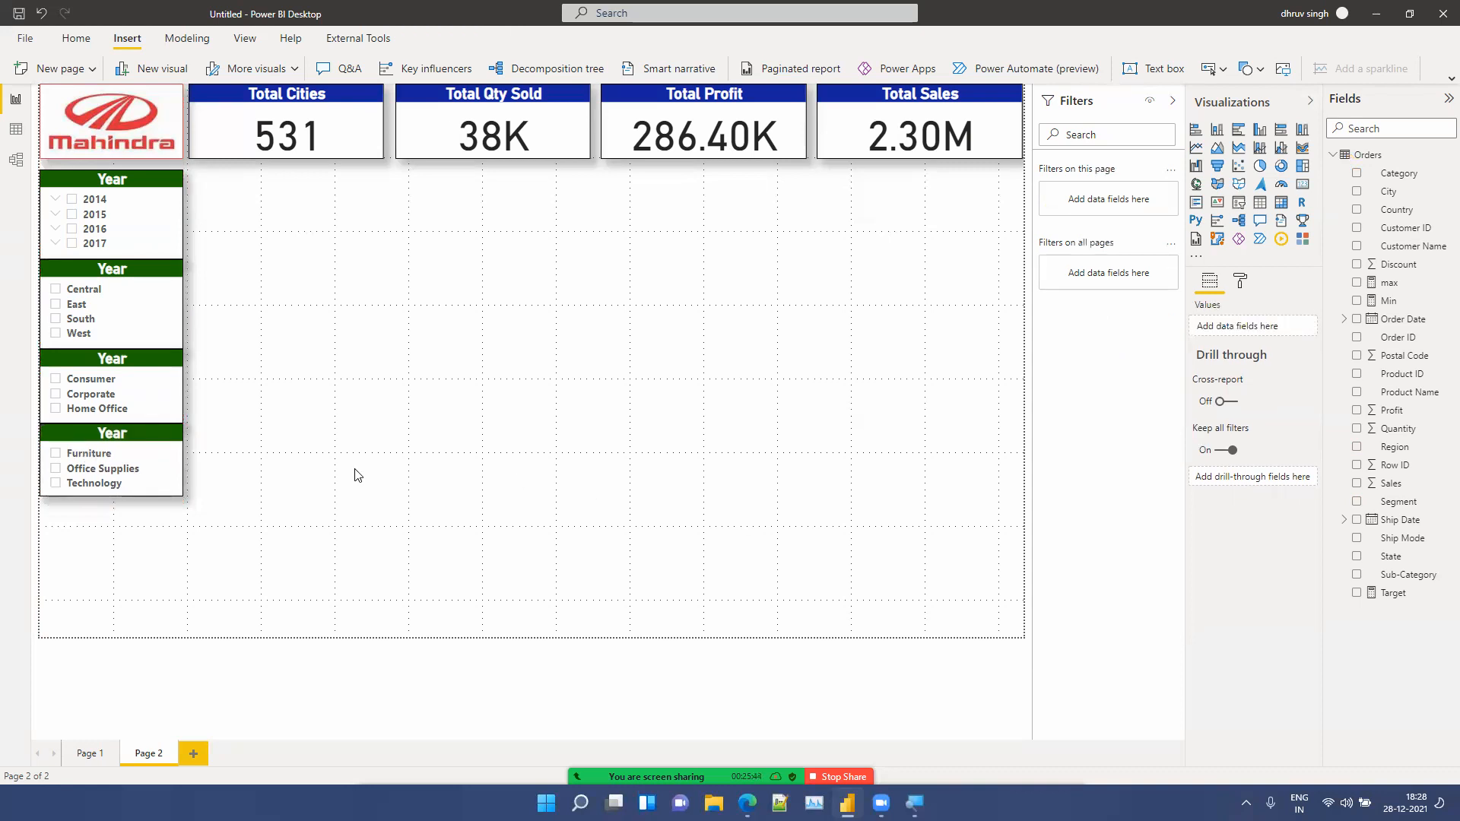
Step: Paste another slicer copy below the Category slicer and switch its field to Sub-Category
key(ctrl+v)
drag(88, 271, 65, 504)
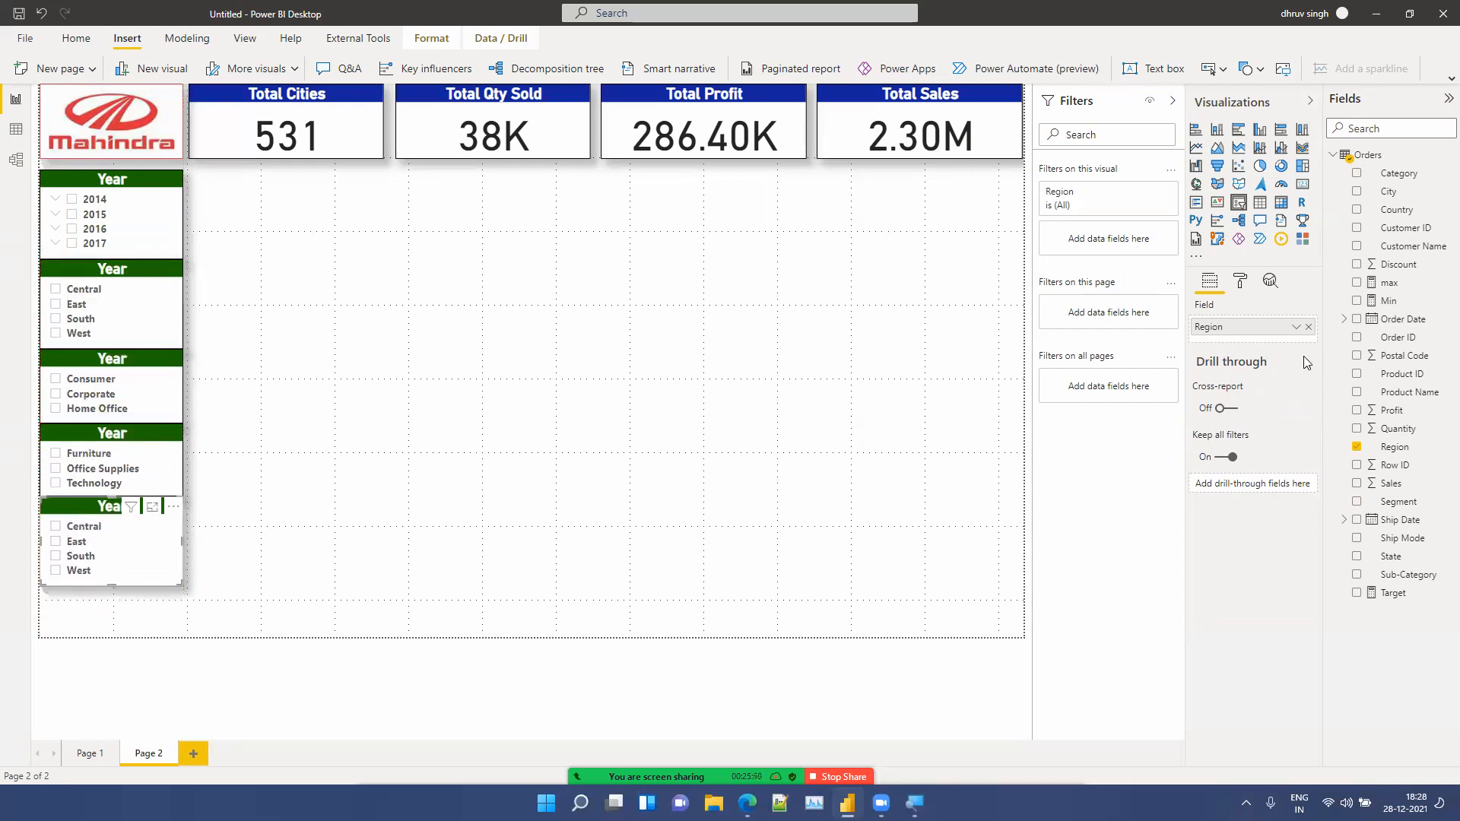
click(1306, 329)
drag(1420, 577, 1270, 330)
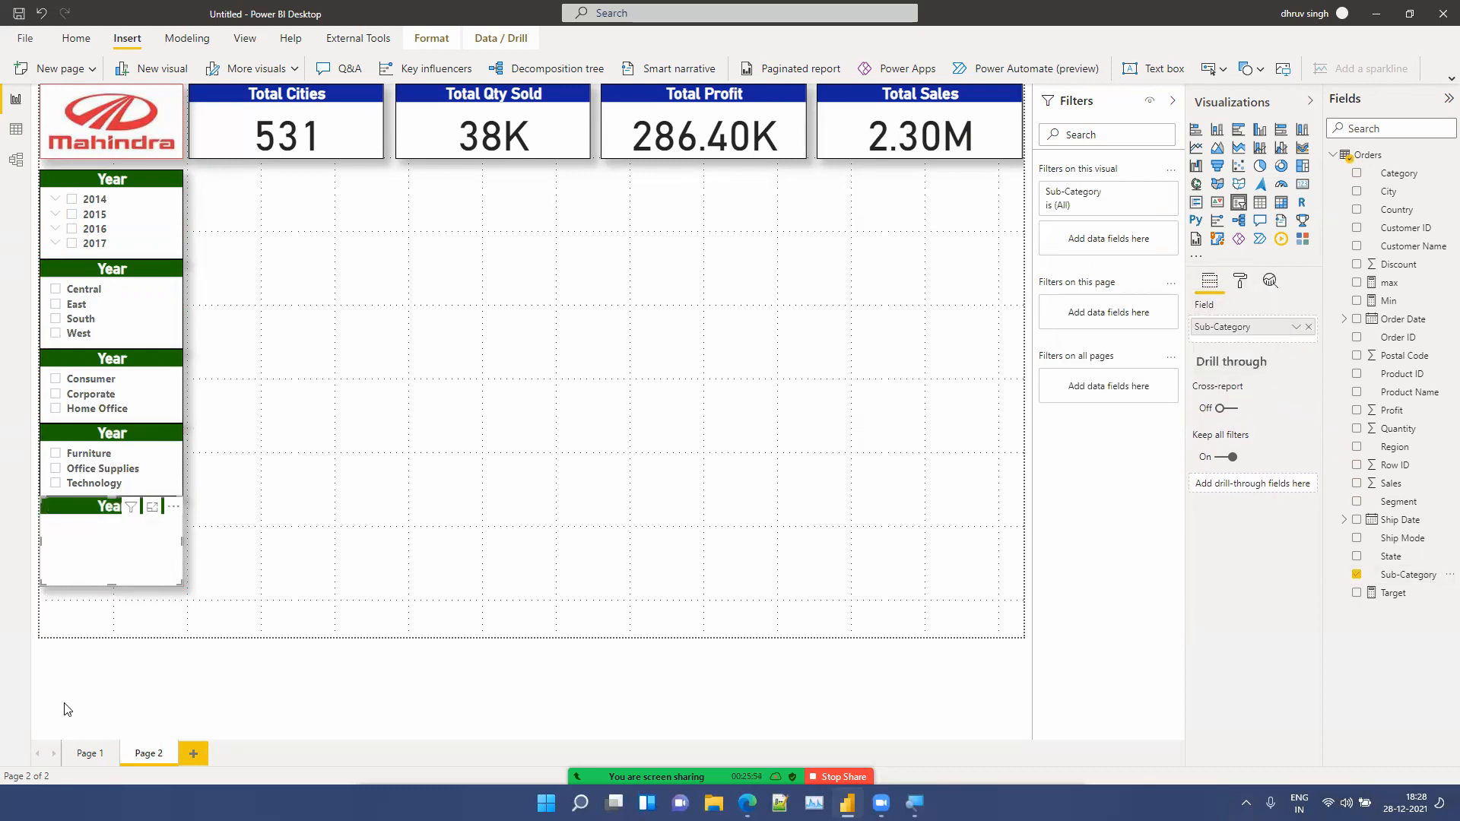
Step: Stretch the Sub-Category slicer down to the bottom edge of the canvas
drag(111, 584, 103, 637)
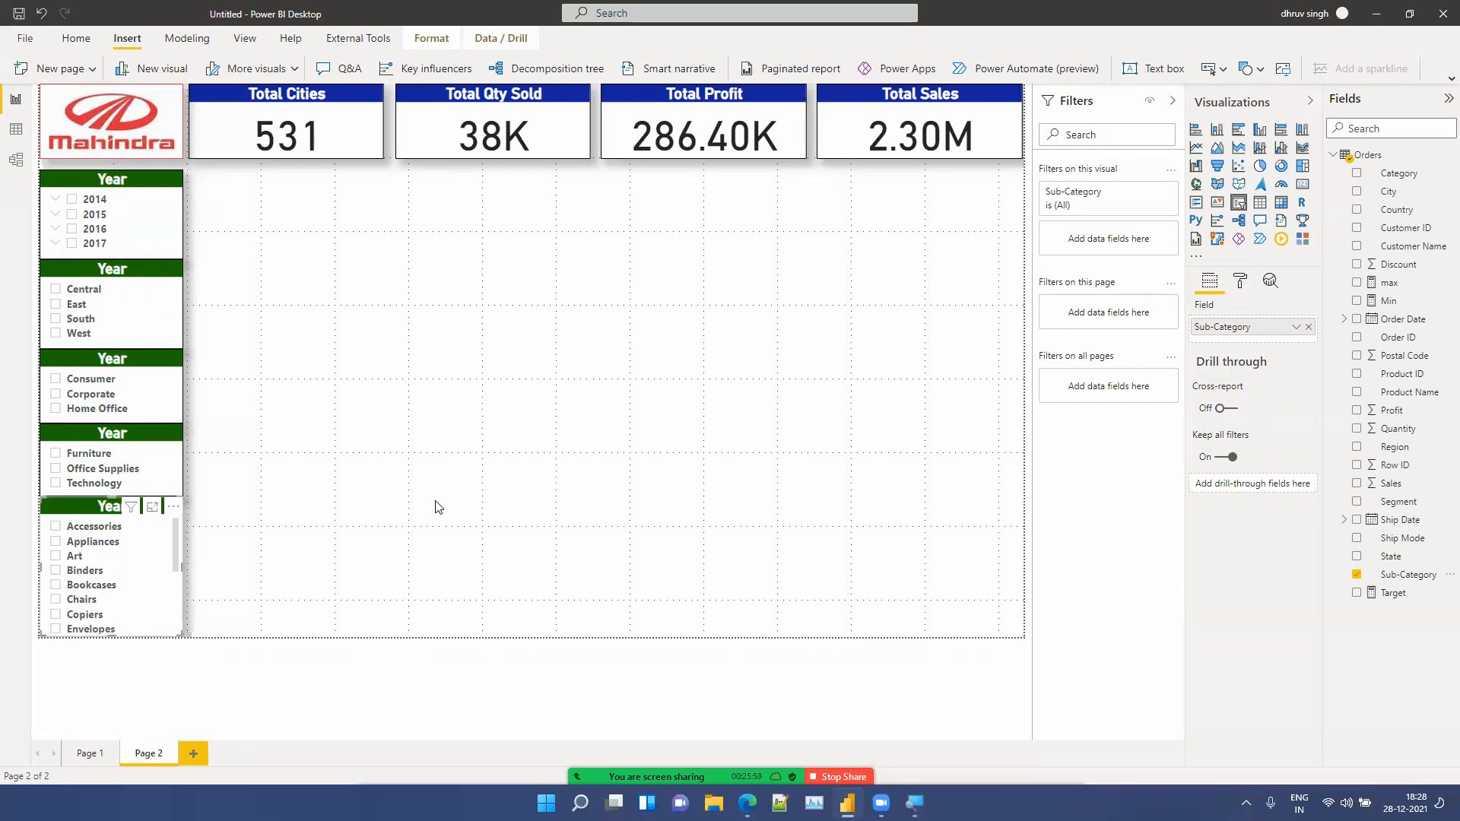
click(438, 507)
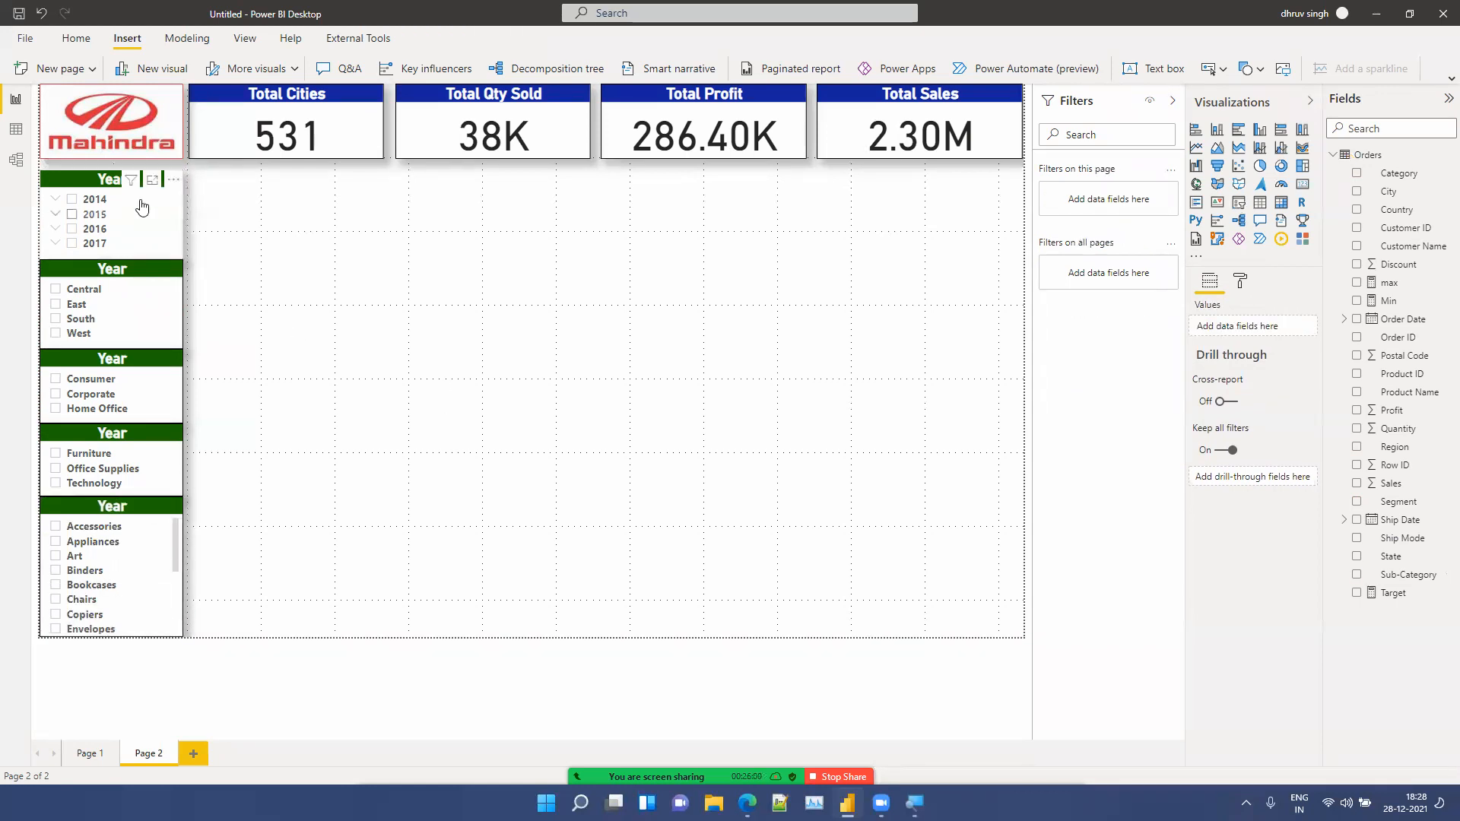
Step: Try selections in the Region and Segment slicers, then clear them again
click(90, 271)
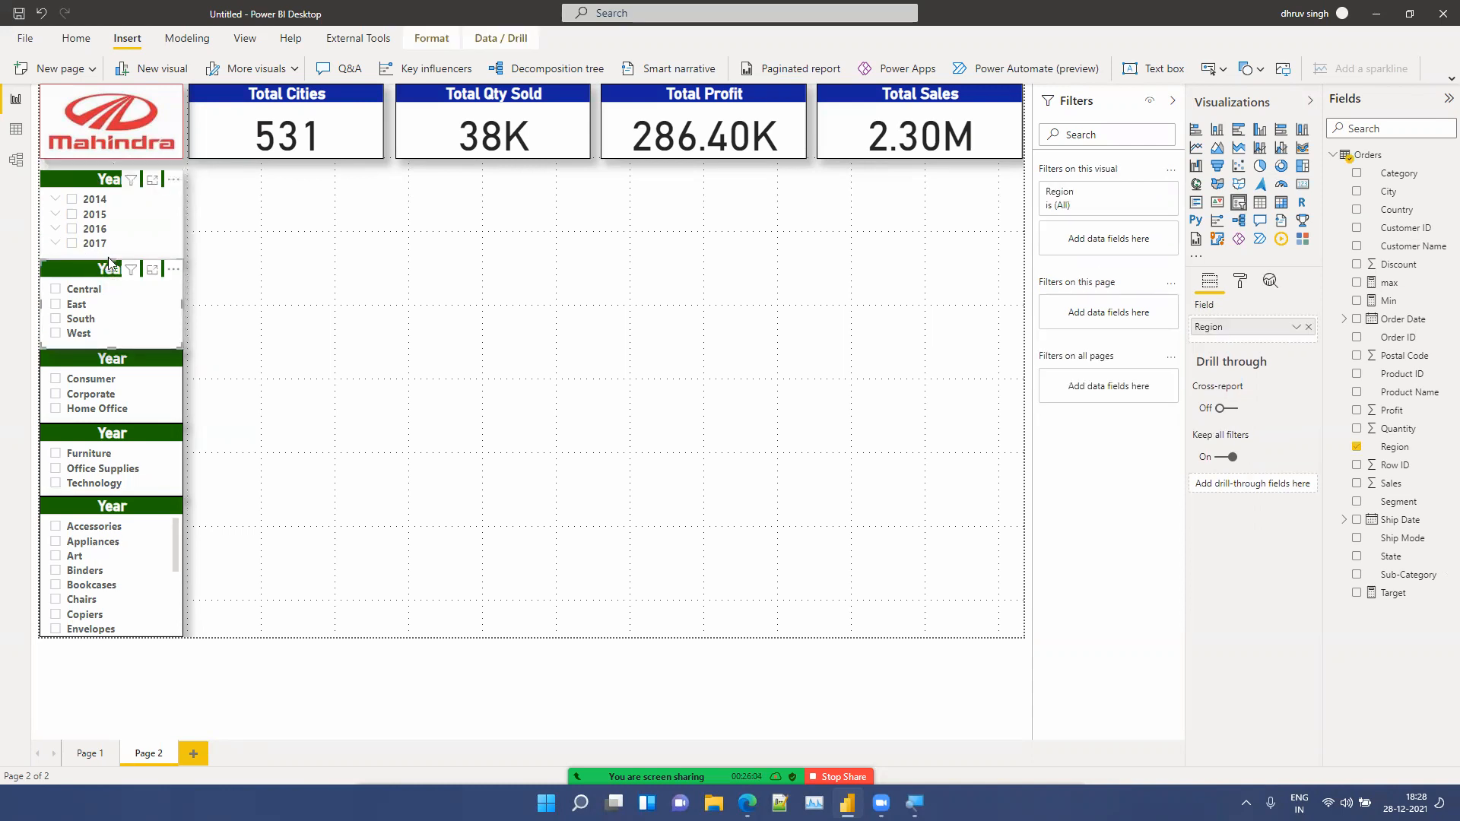
drag(112, 259, 115, 248)
click(121, 255)
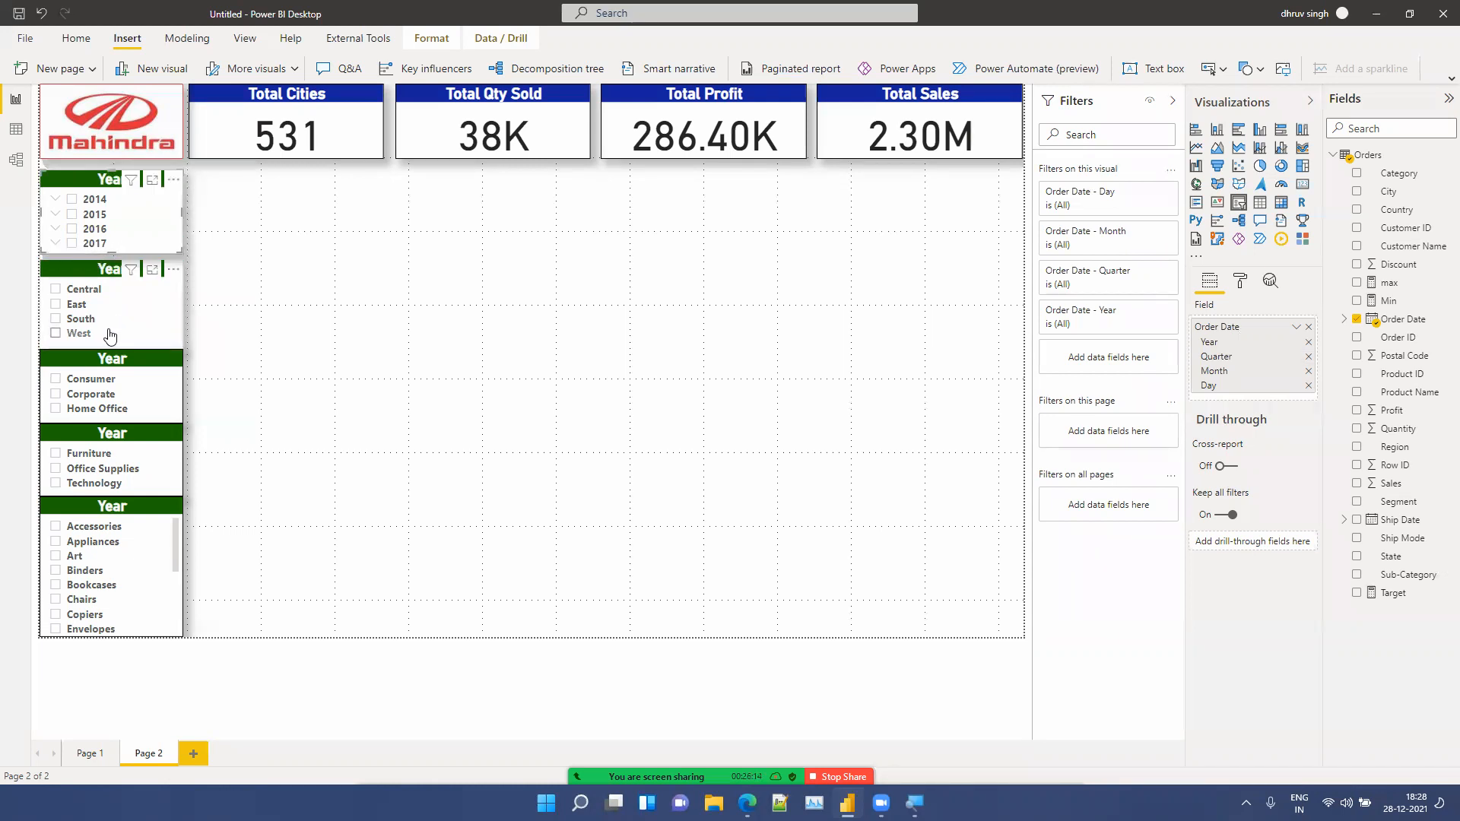
click(110, 335)
drag(114, 347, 111, 341)
click(56, 334)
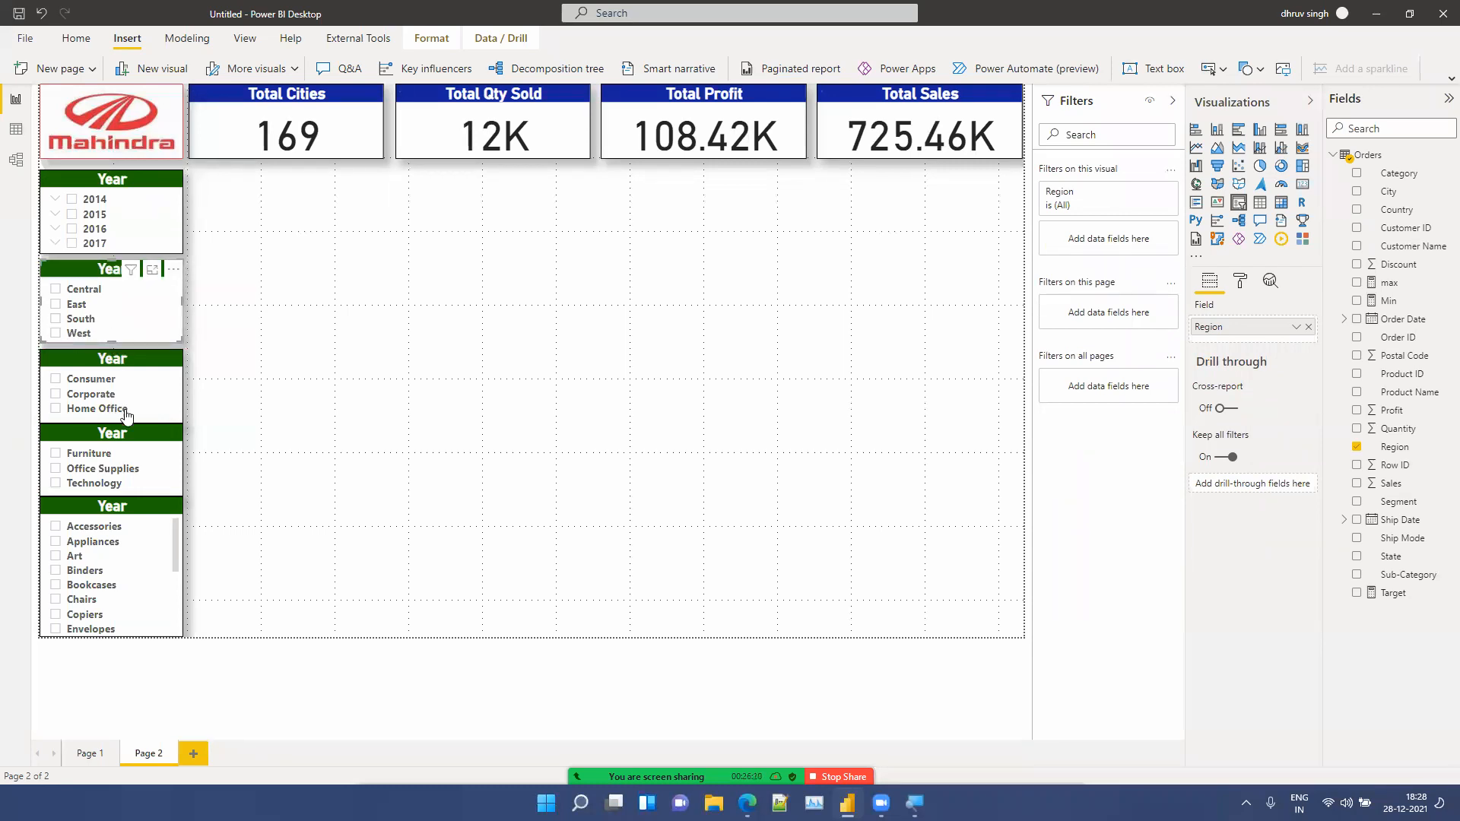
click(122, 411)
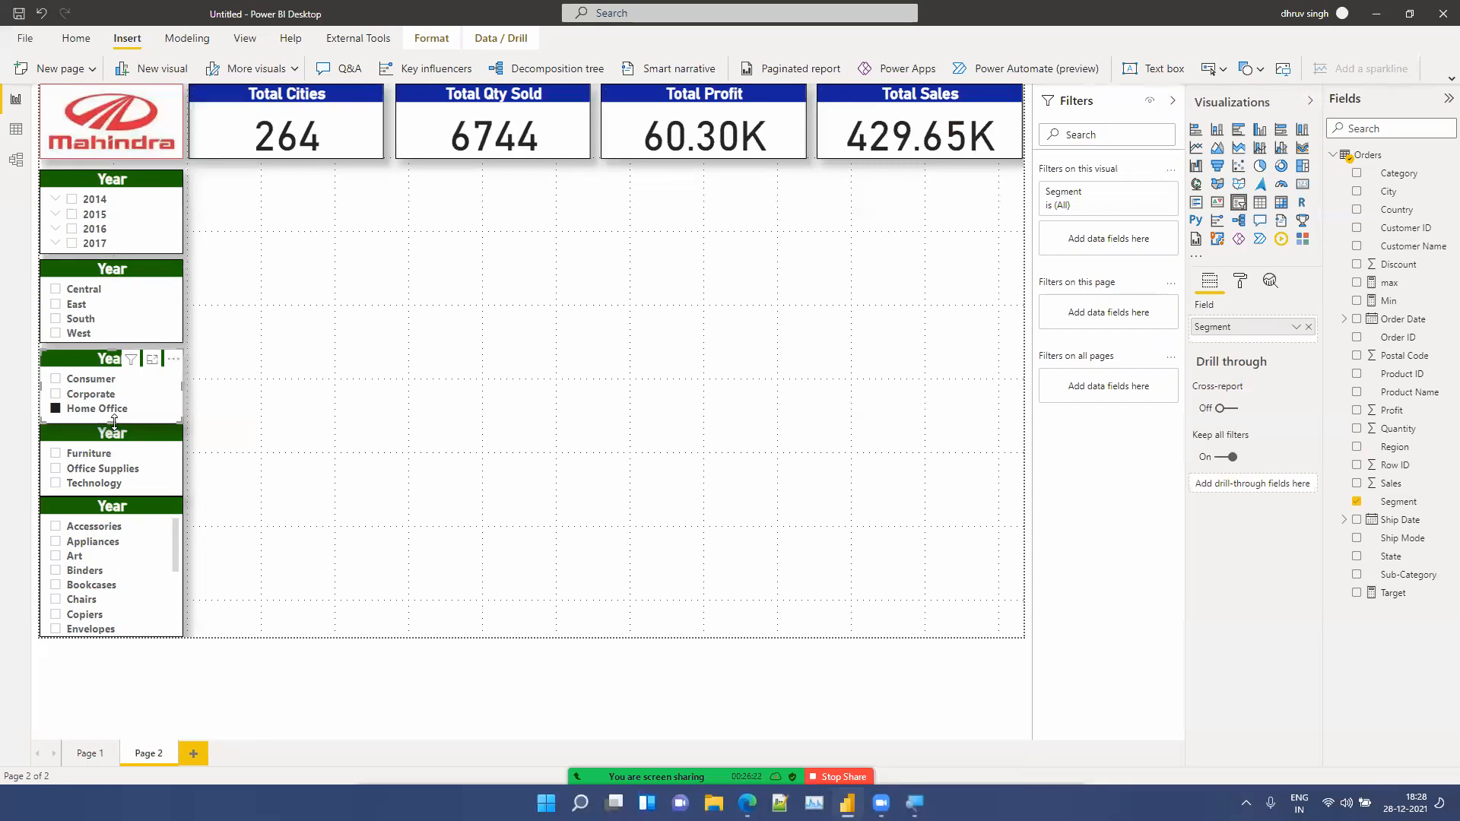
drag(111, 419, 115, 426)
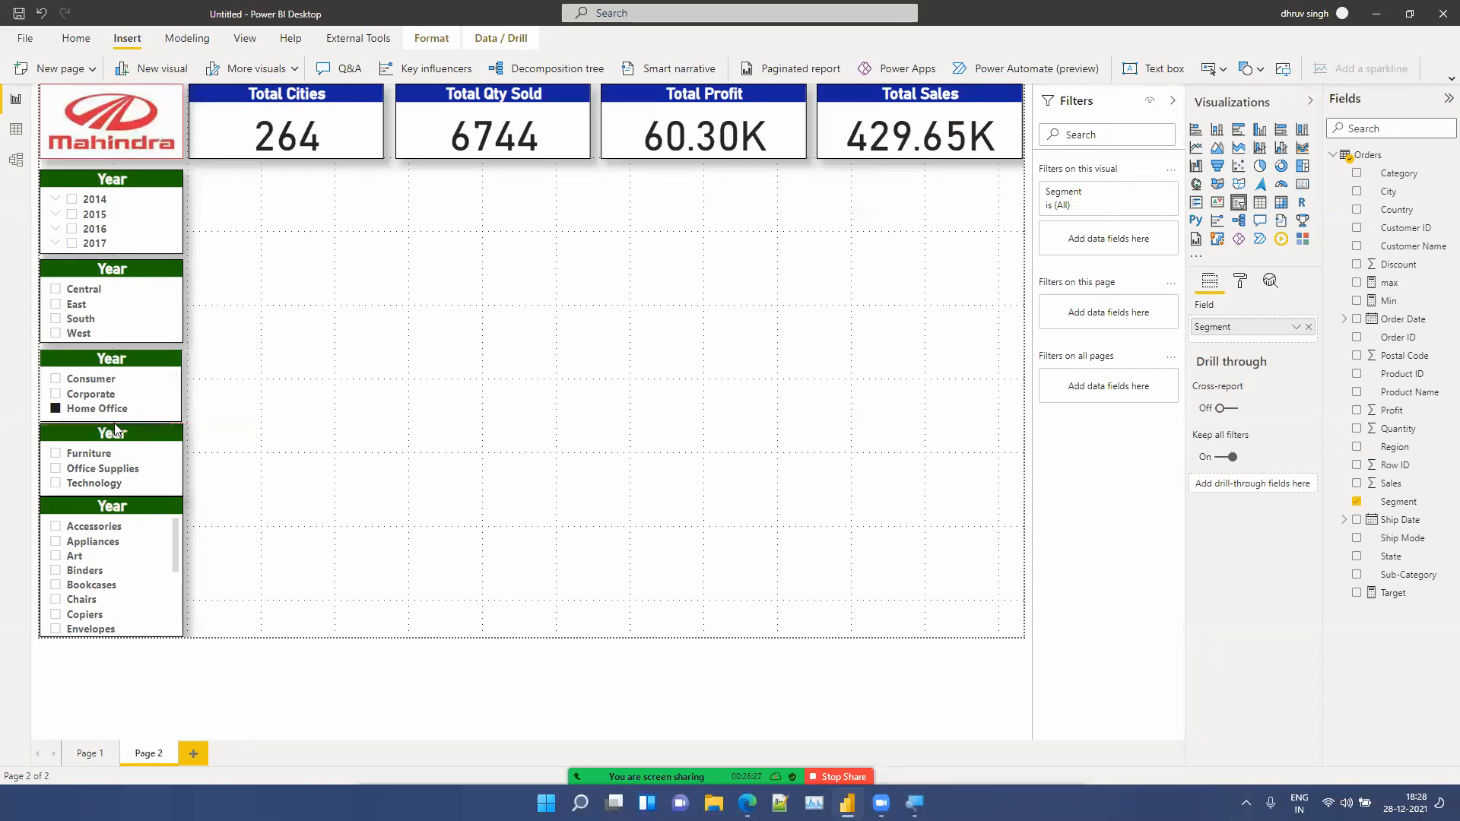
click(56, 410)
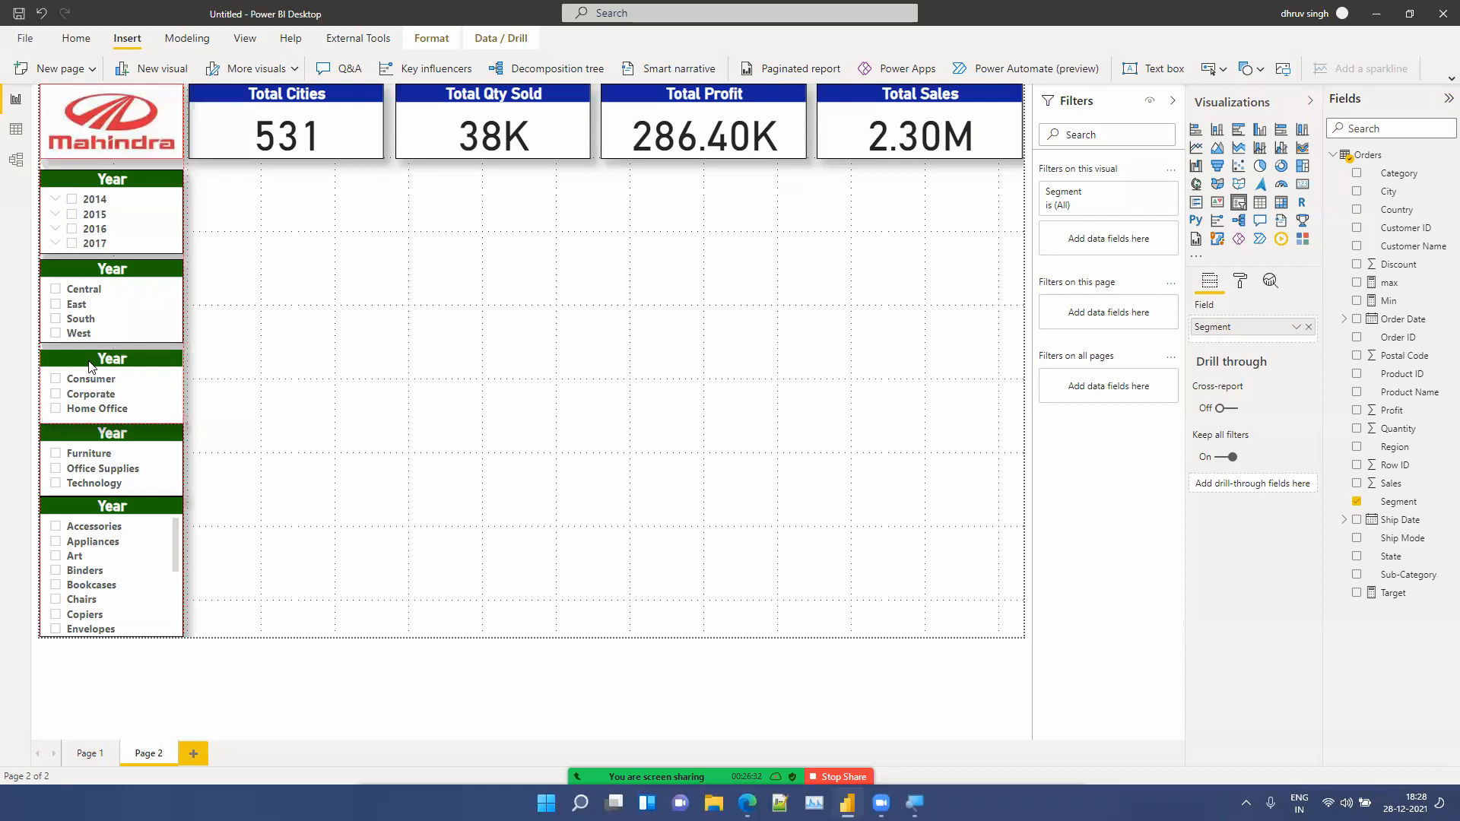
Step: Nudge the Category and Sub-Category slicers down to even out the gaps between the stacked slicers
click(98, 435)
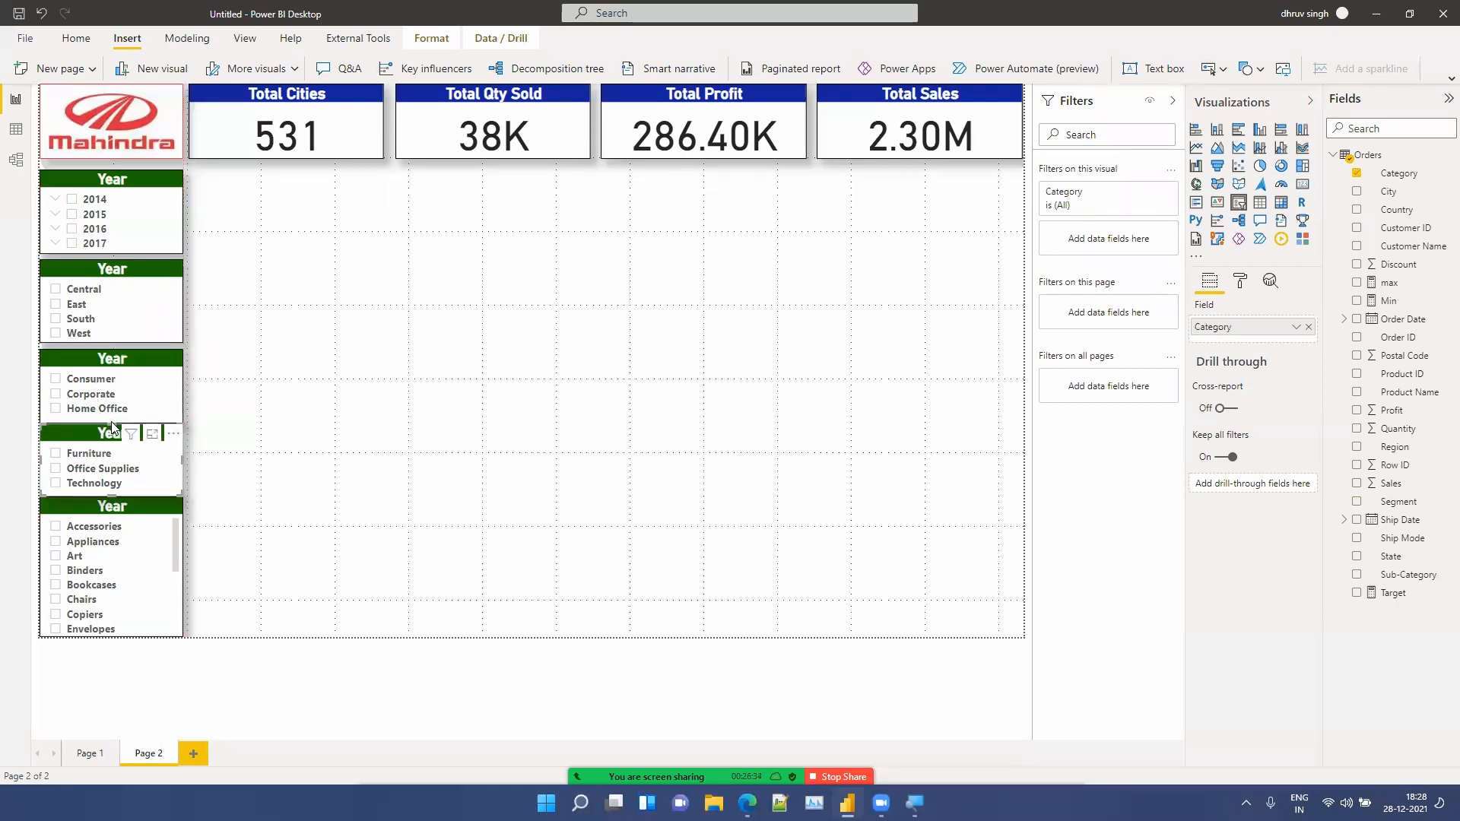
drag(113, 424, 113, 429)
click(104, 508)
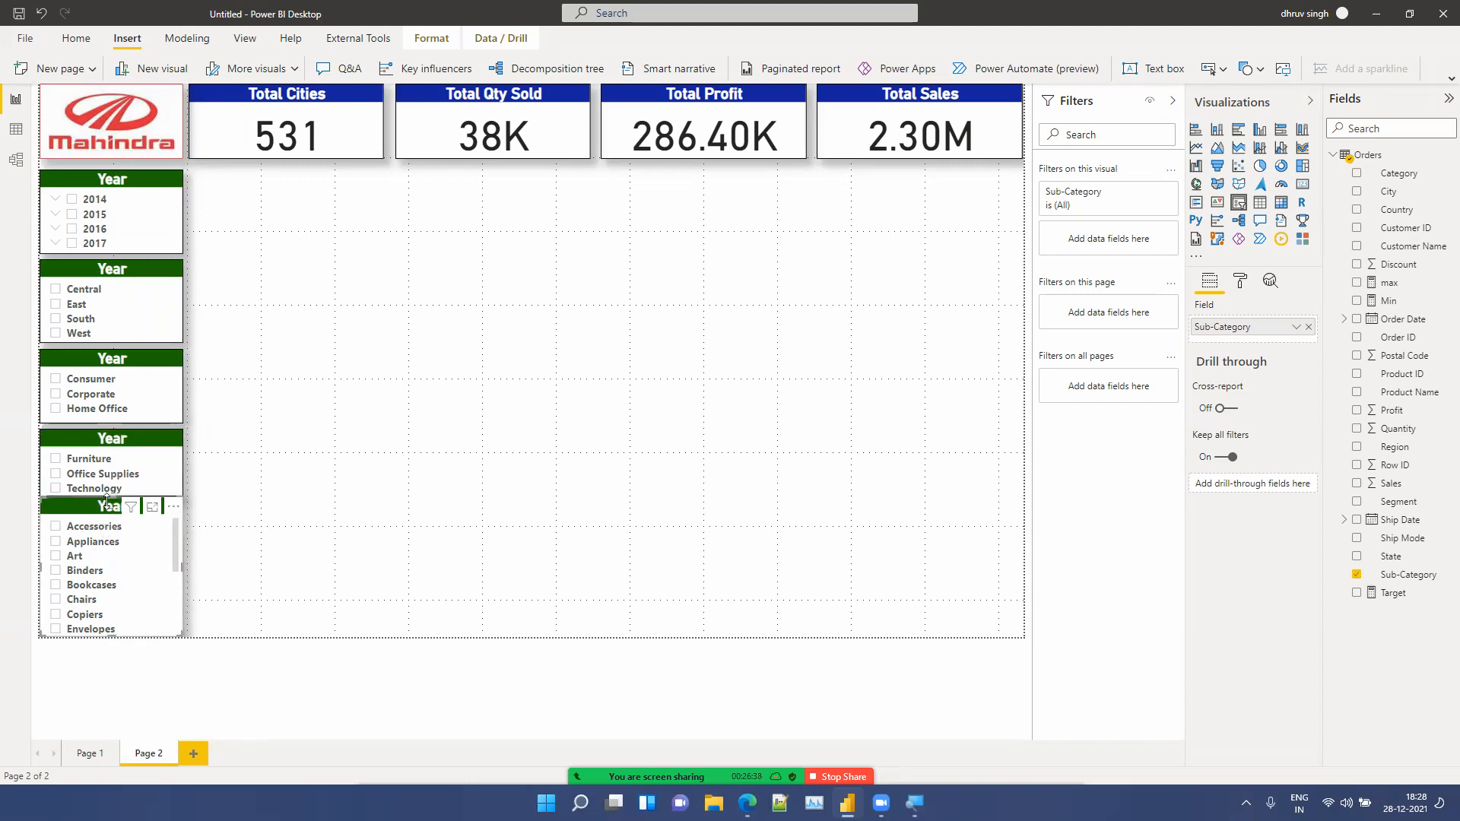
drag(111, 494, 112, 501)
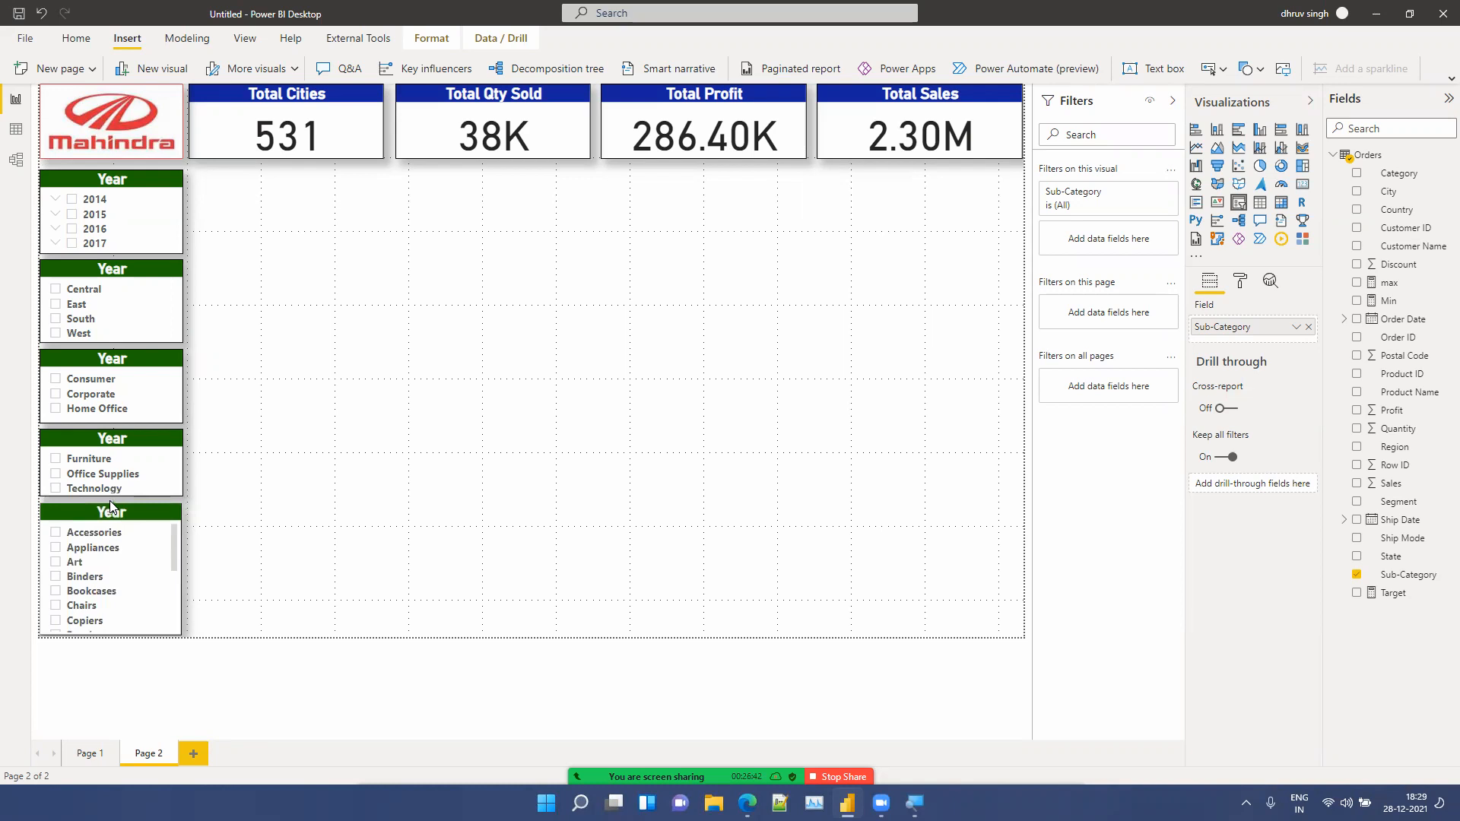
click(403, 475)
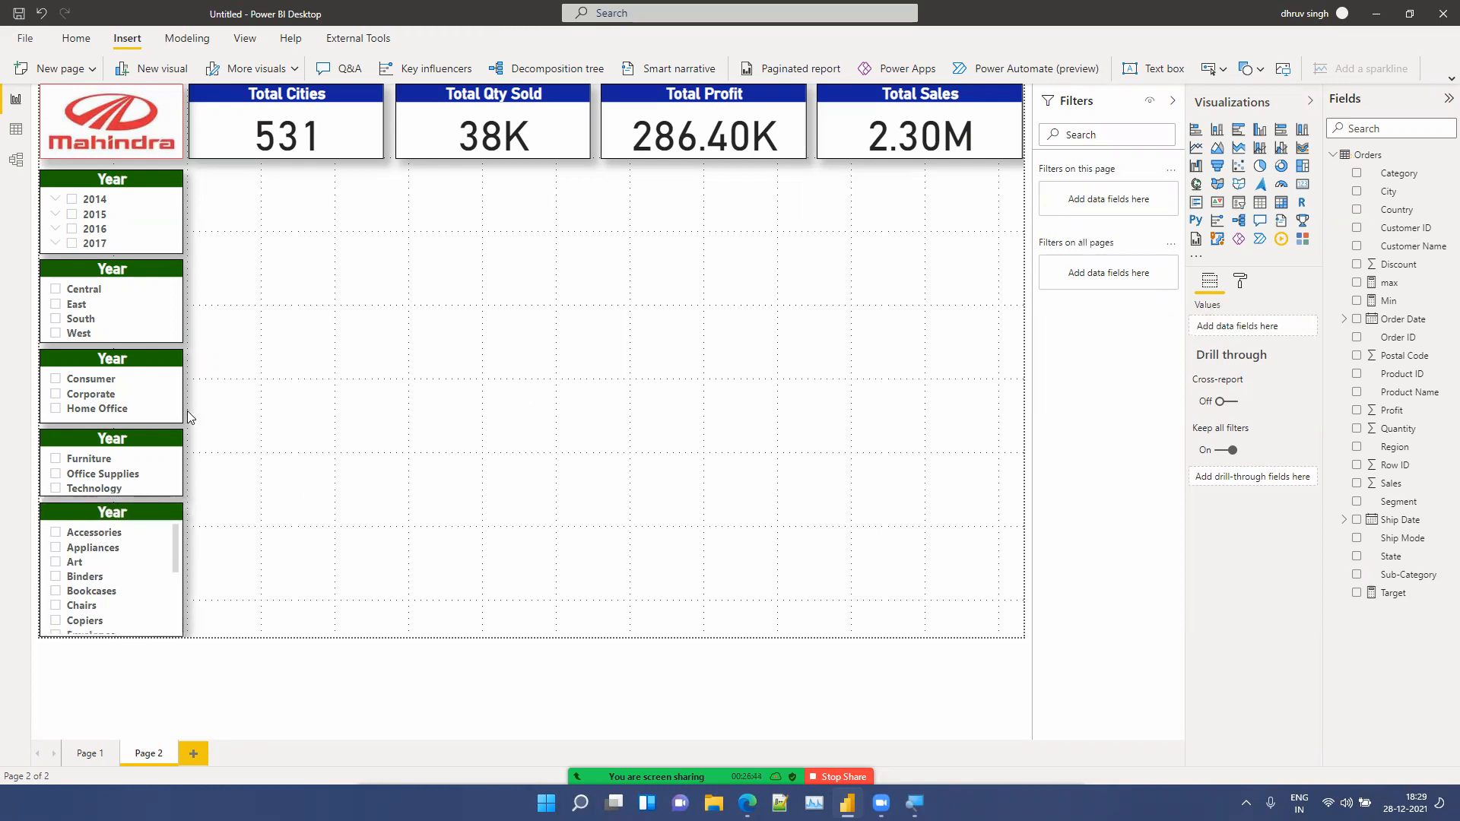
click(85, 439)
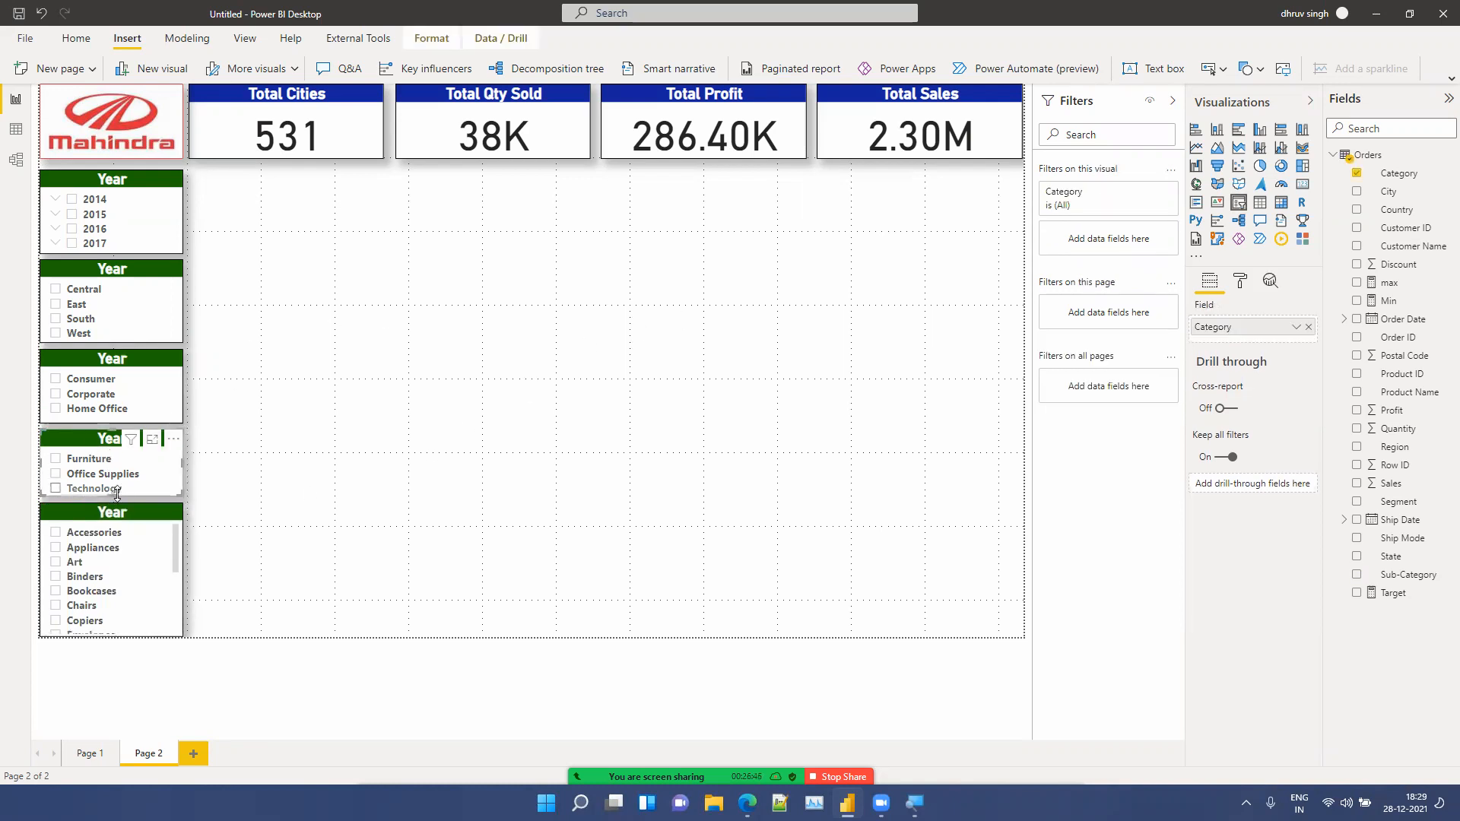
drag(112, 502, 114, 507)
click(117, 503)
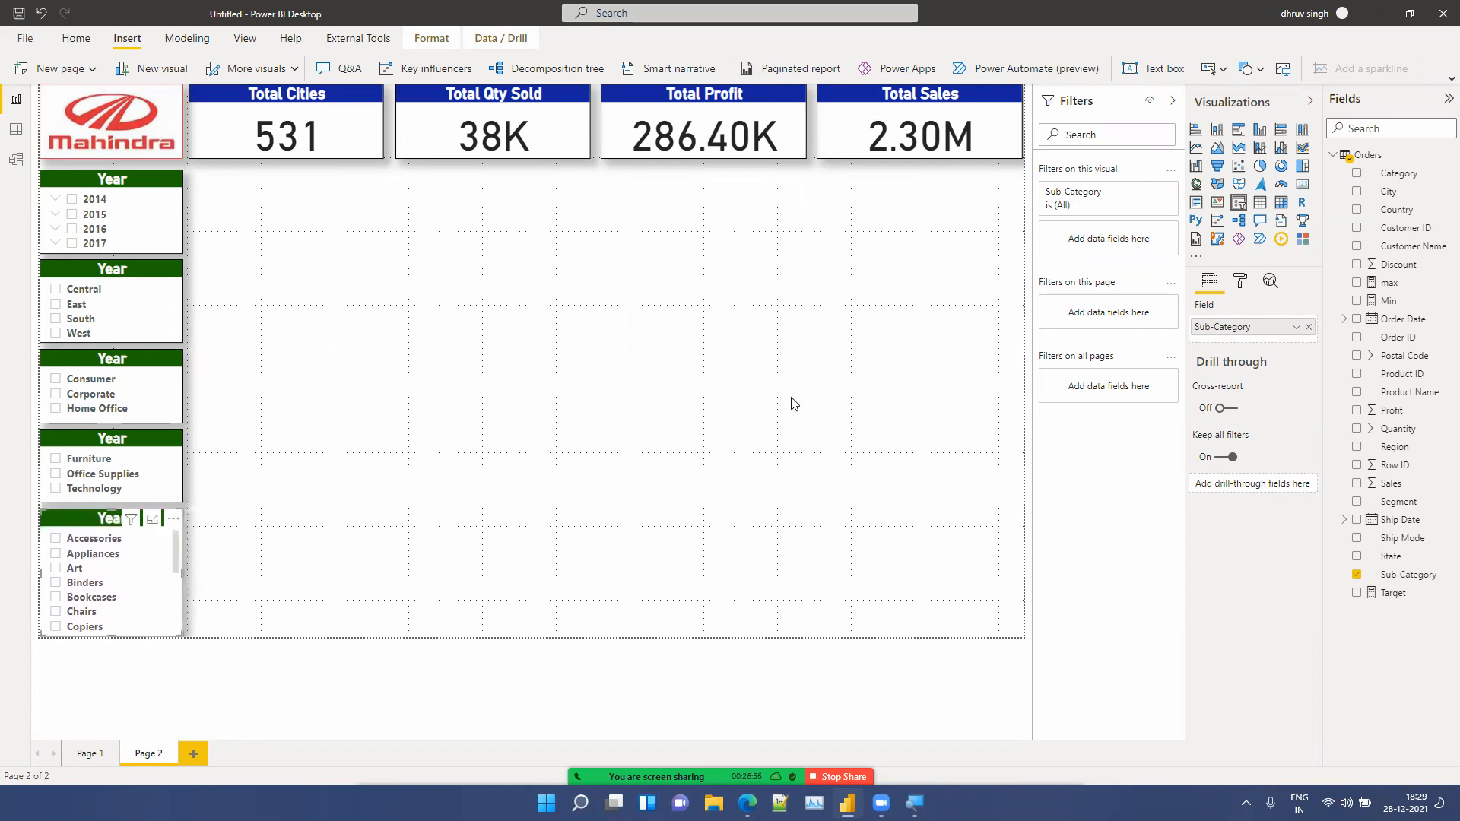
Step: Set the page background to light grey with 0% transparency
click(794, 399)
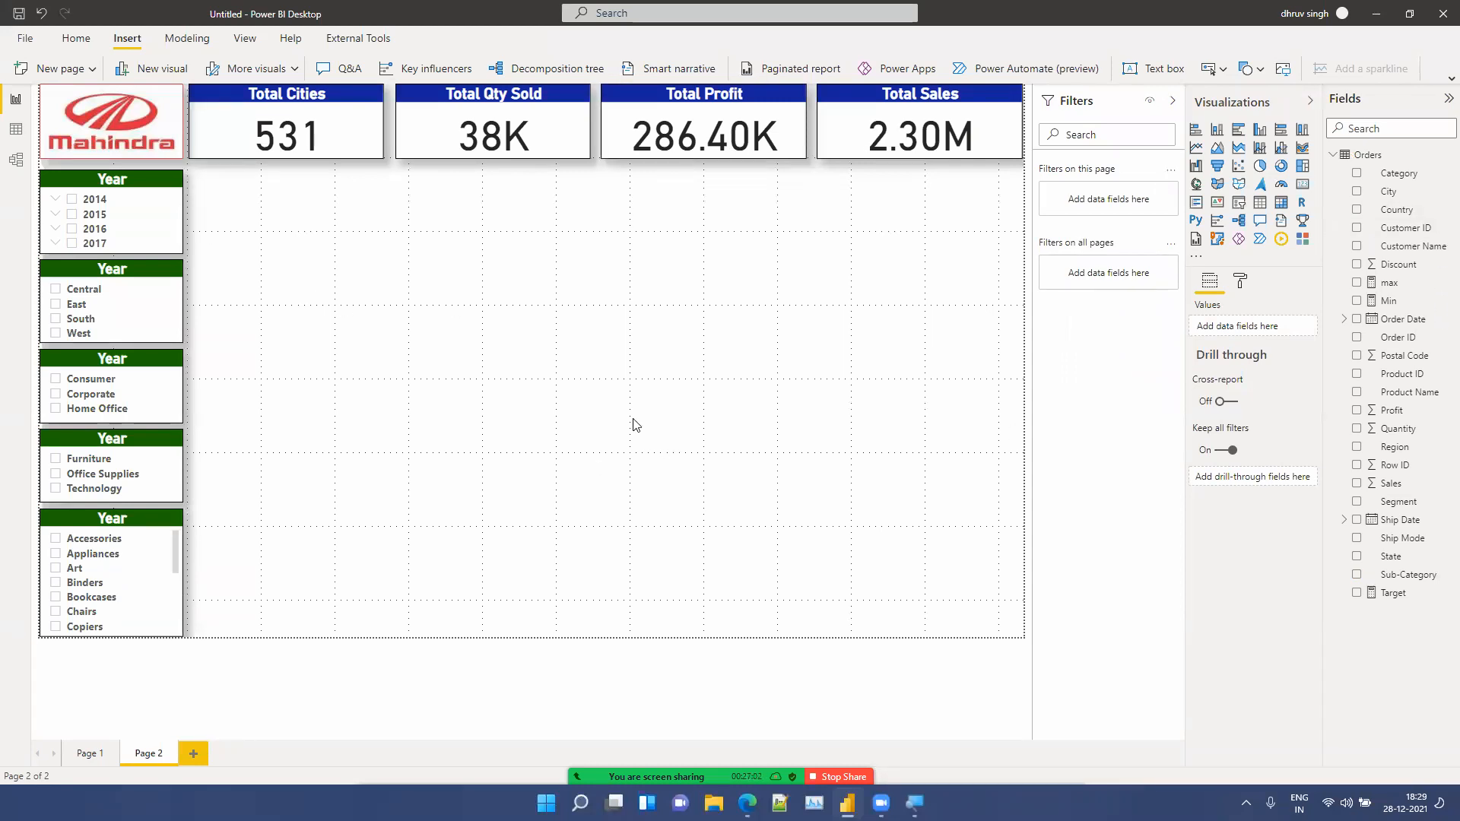
click(1242, 285)
click(1249, 396)
click(1229, 441)
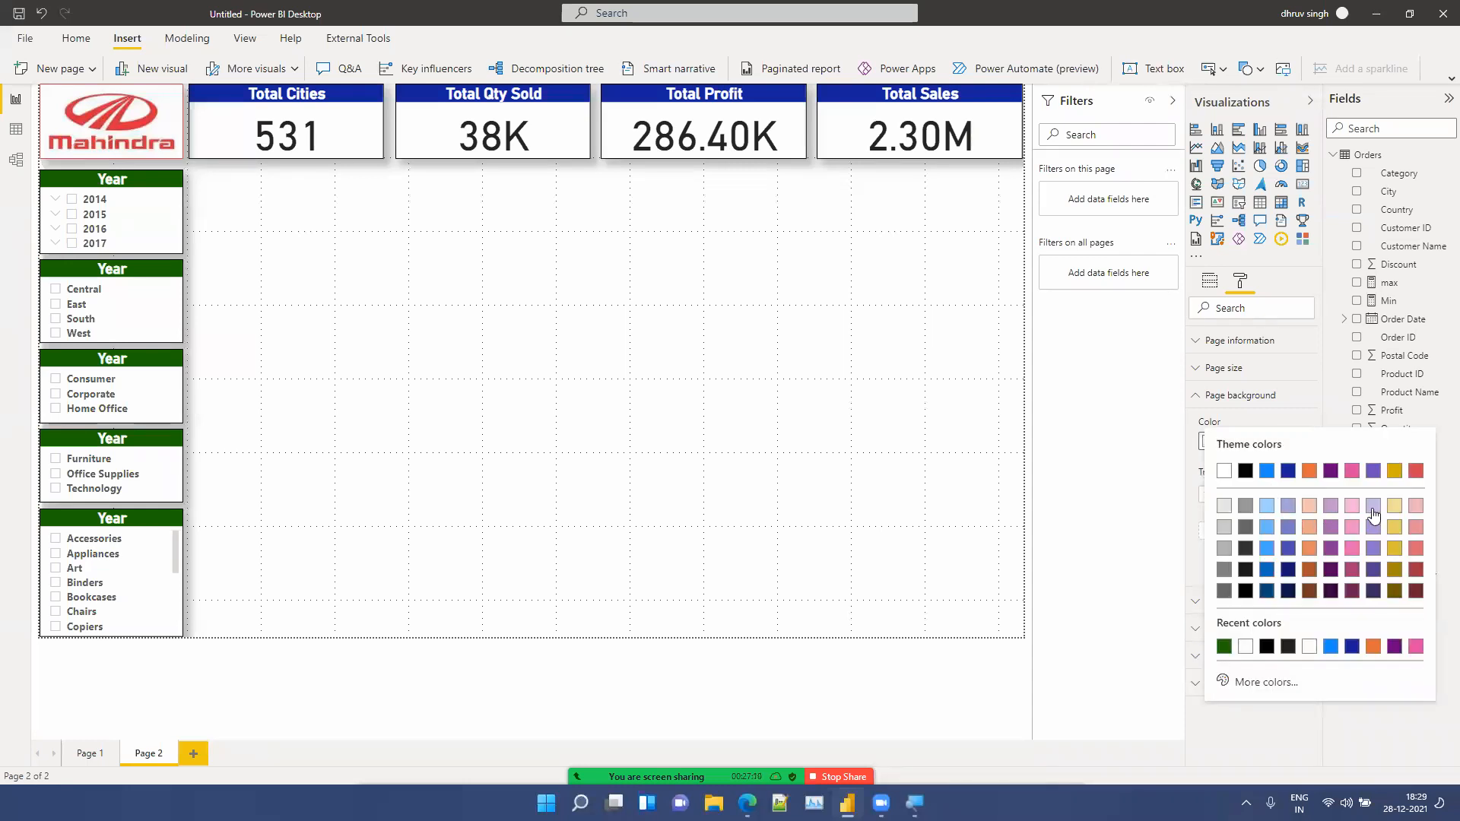
click(1227, 508)
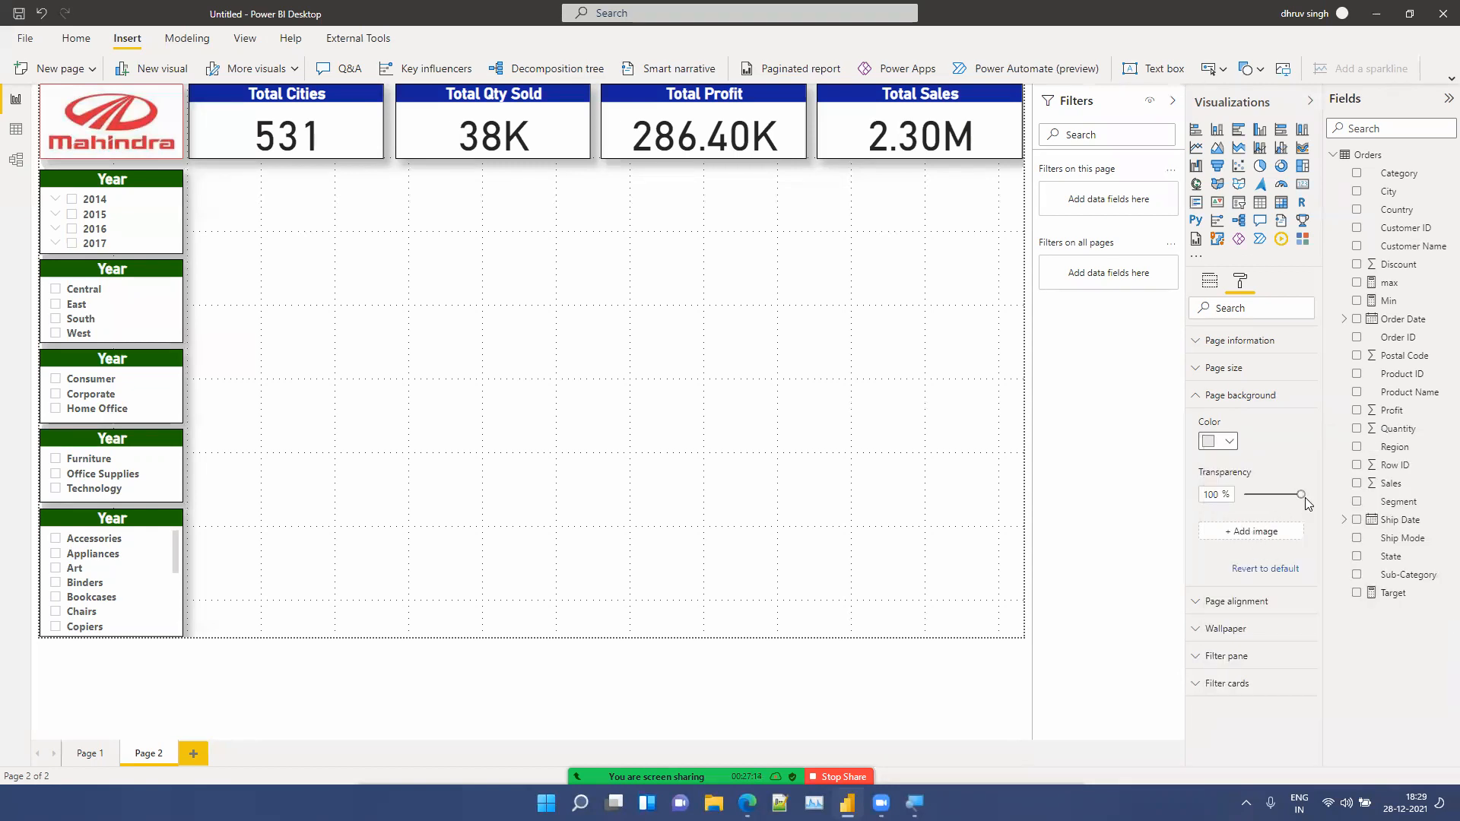
drag(1303, 496, 1241, 496)
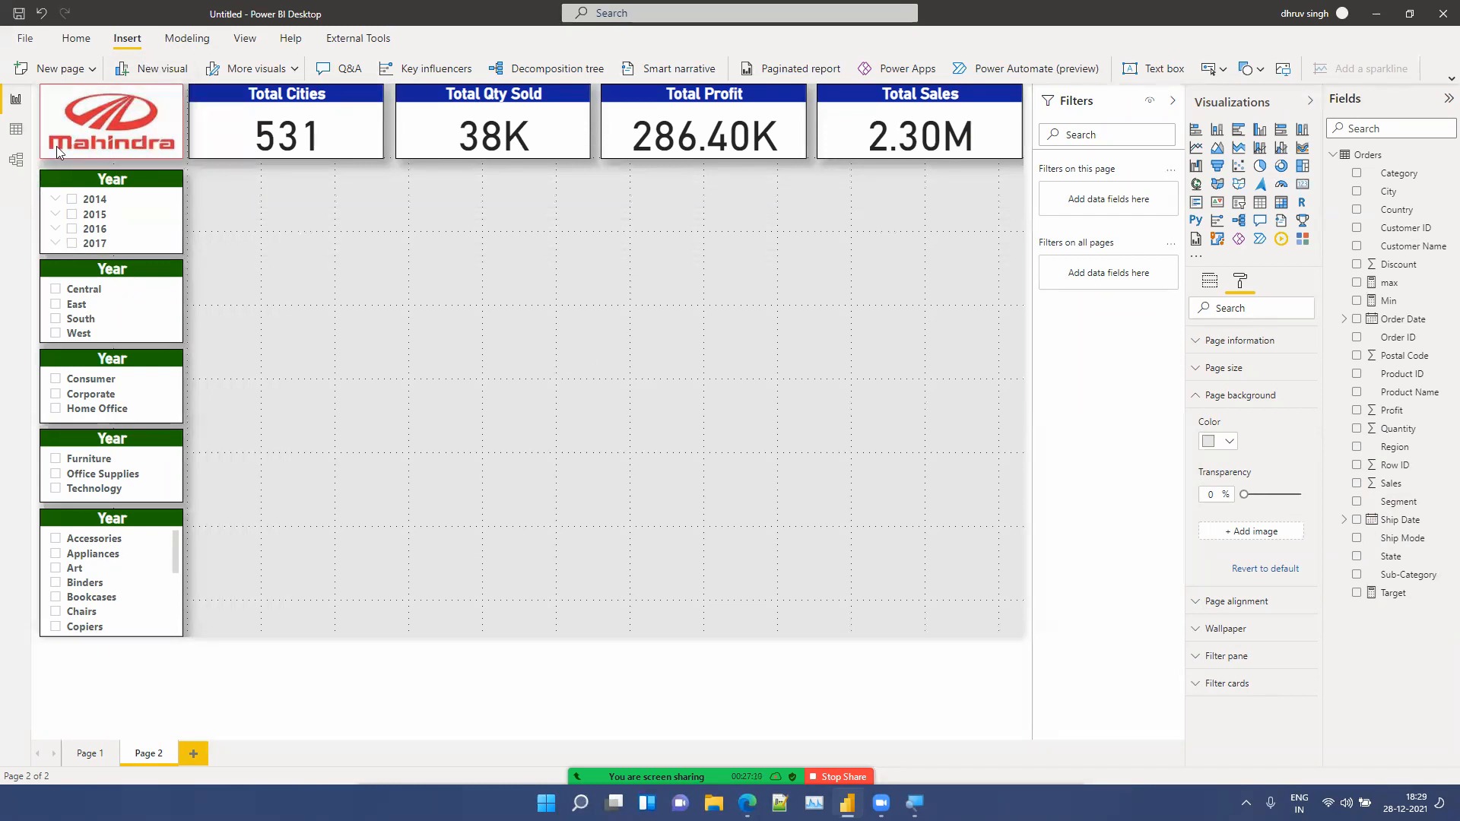
Step: Retitle the second slicer's header as Region
click(101, 269)
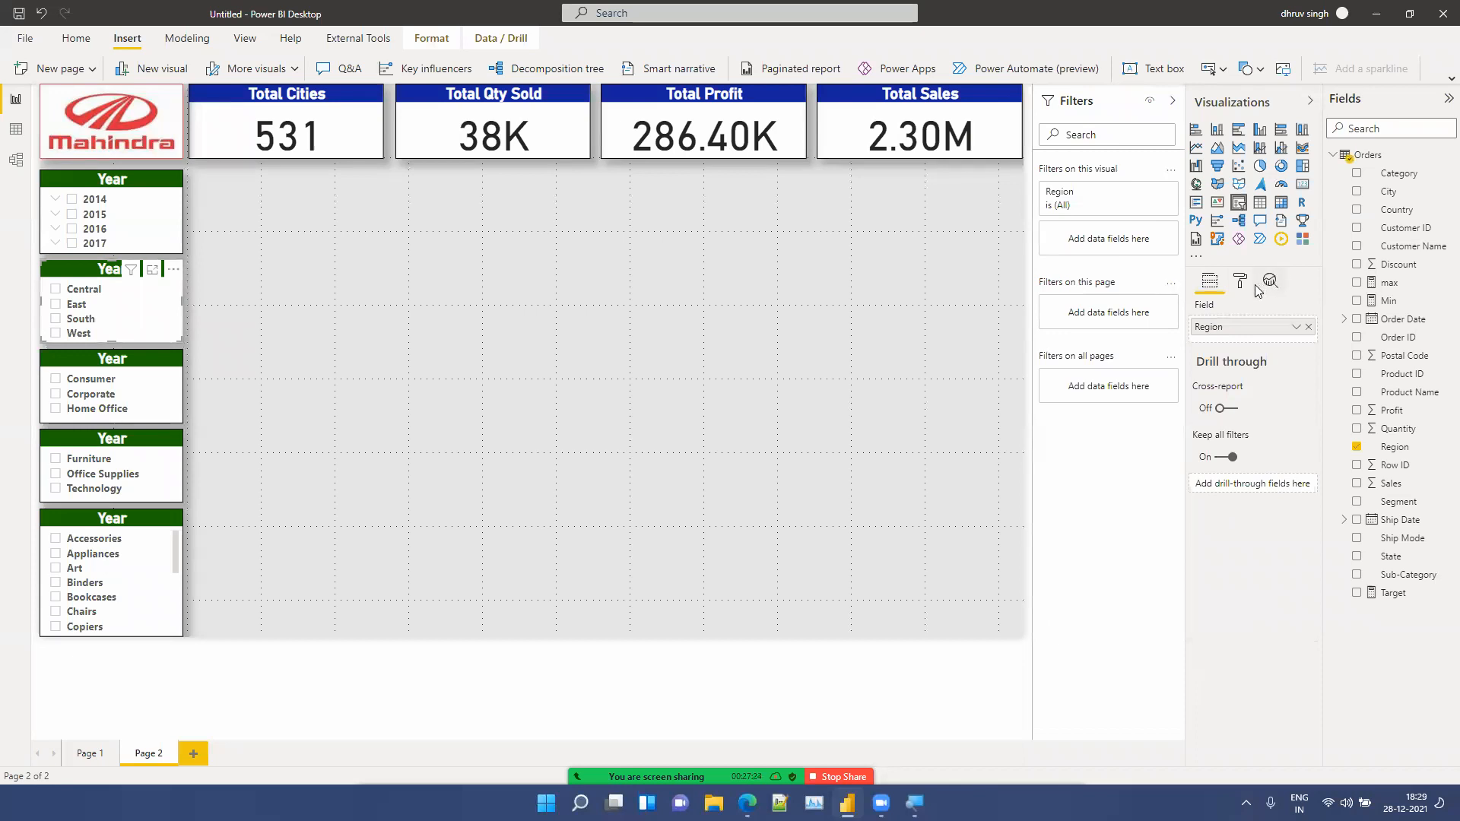
click(1246, 283)
click(1225, 450)
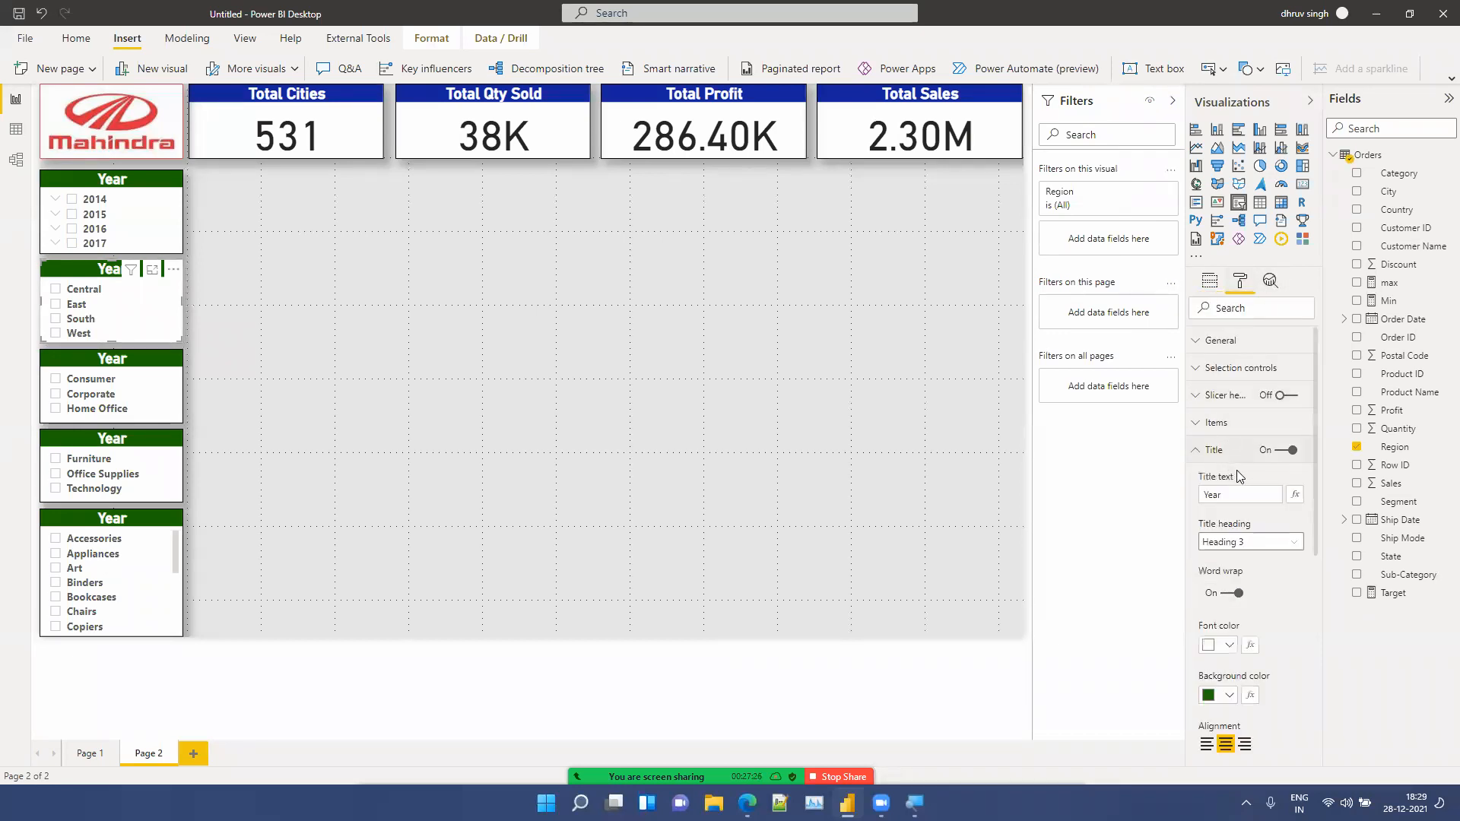
click(1247, 502)
key(ctrl+a)
key(BackSpace)
text(Regi)
Step: Retitle the third and fourth slicers' headers as Segment and Category
click(94, 364)
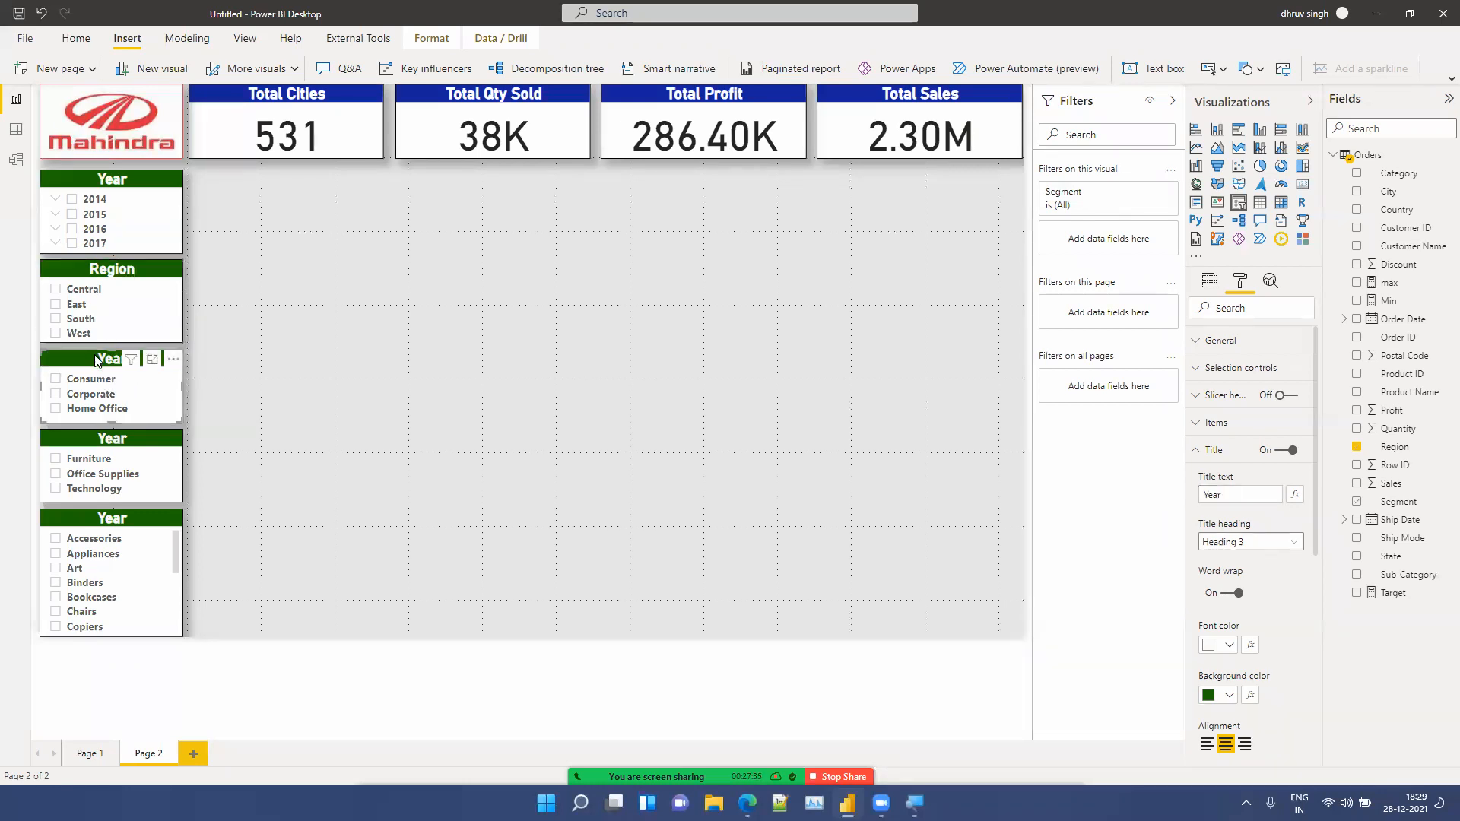
click(1245, 498)
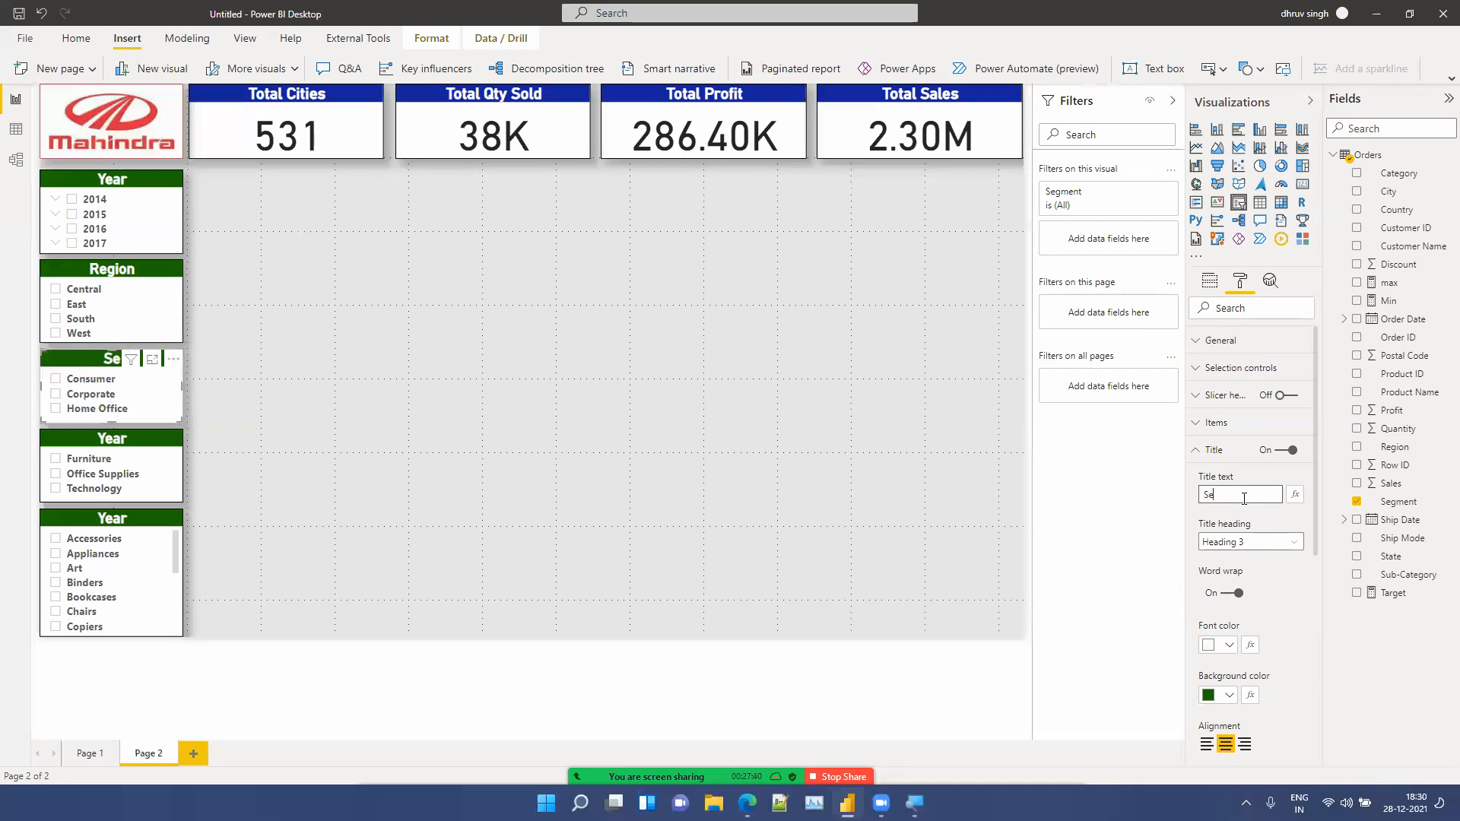
text(ment)
click(90, 448)
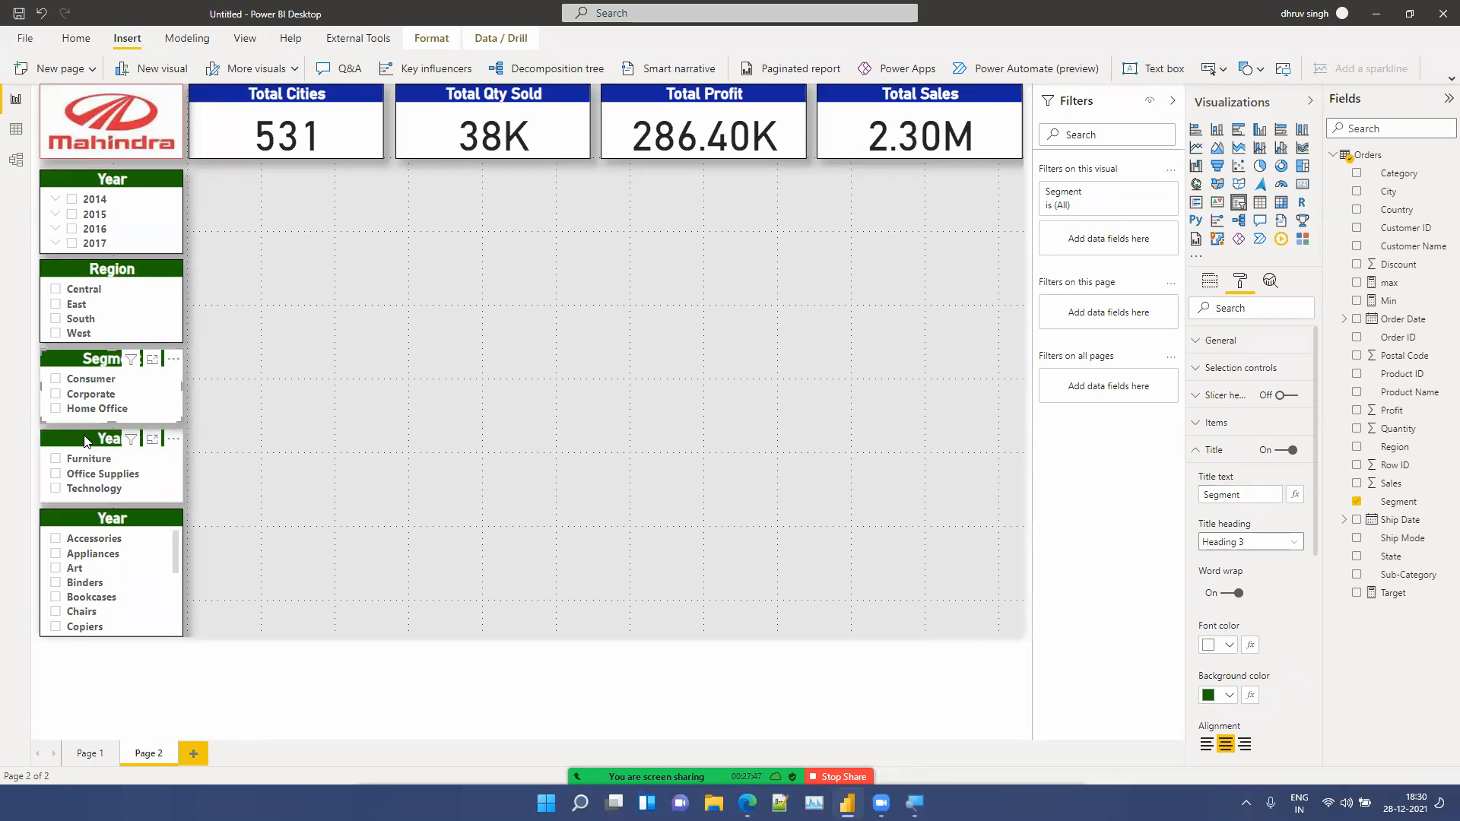
click(1239, 497)
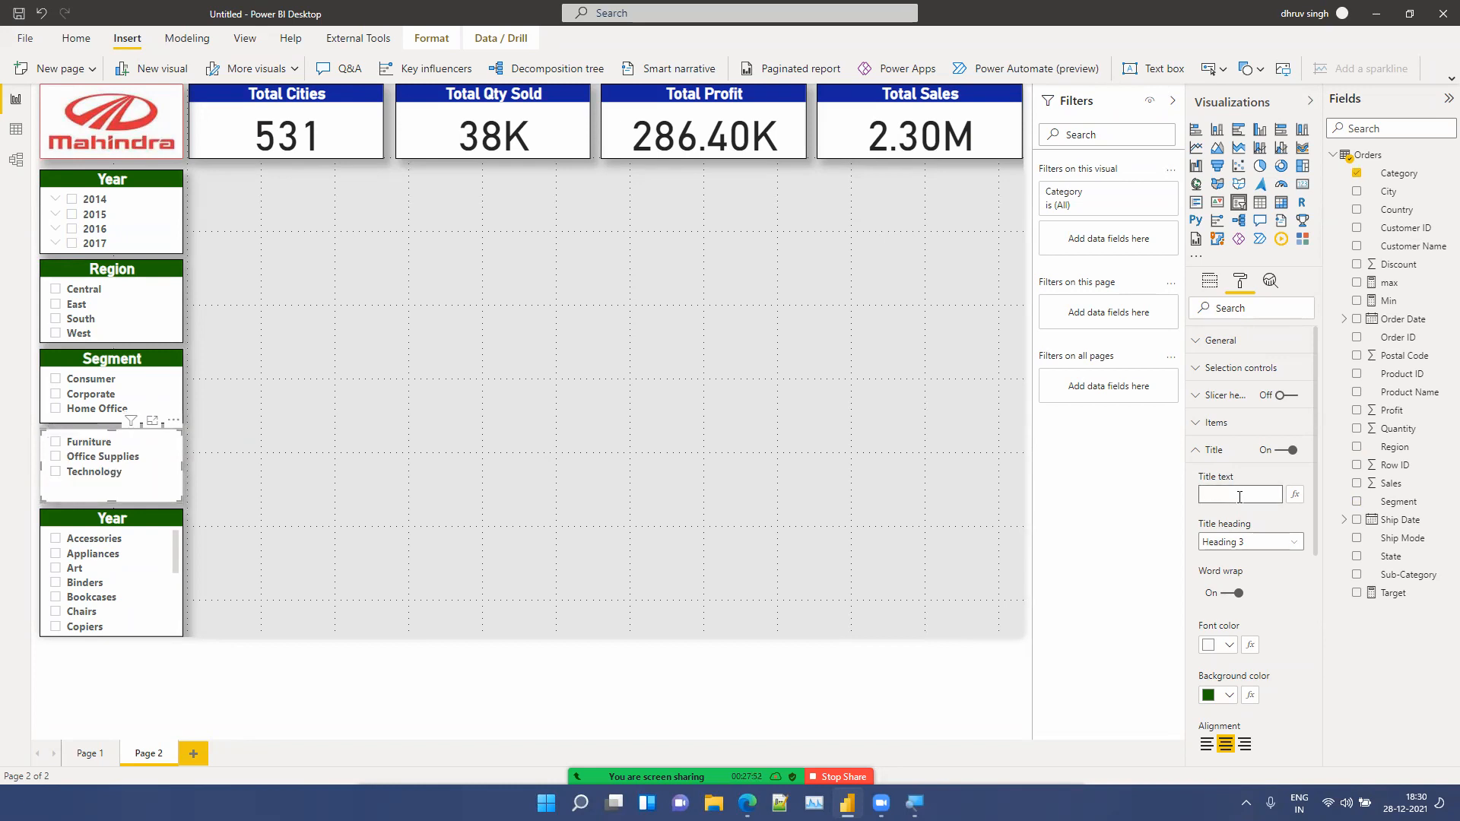
text(Catego)
text(ry)
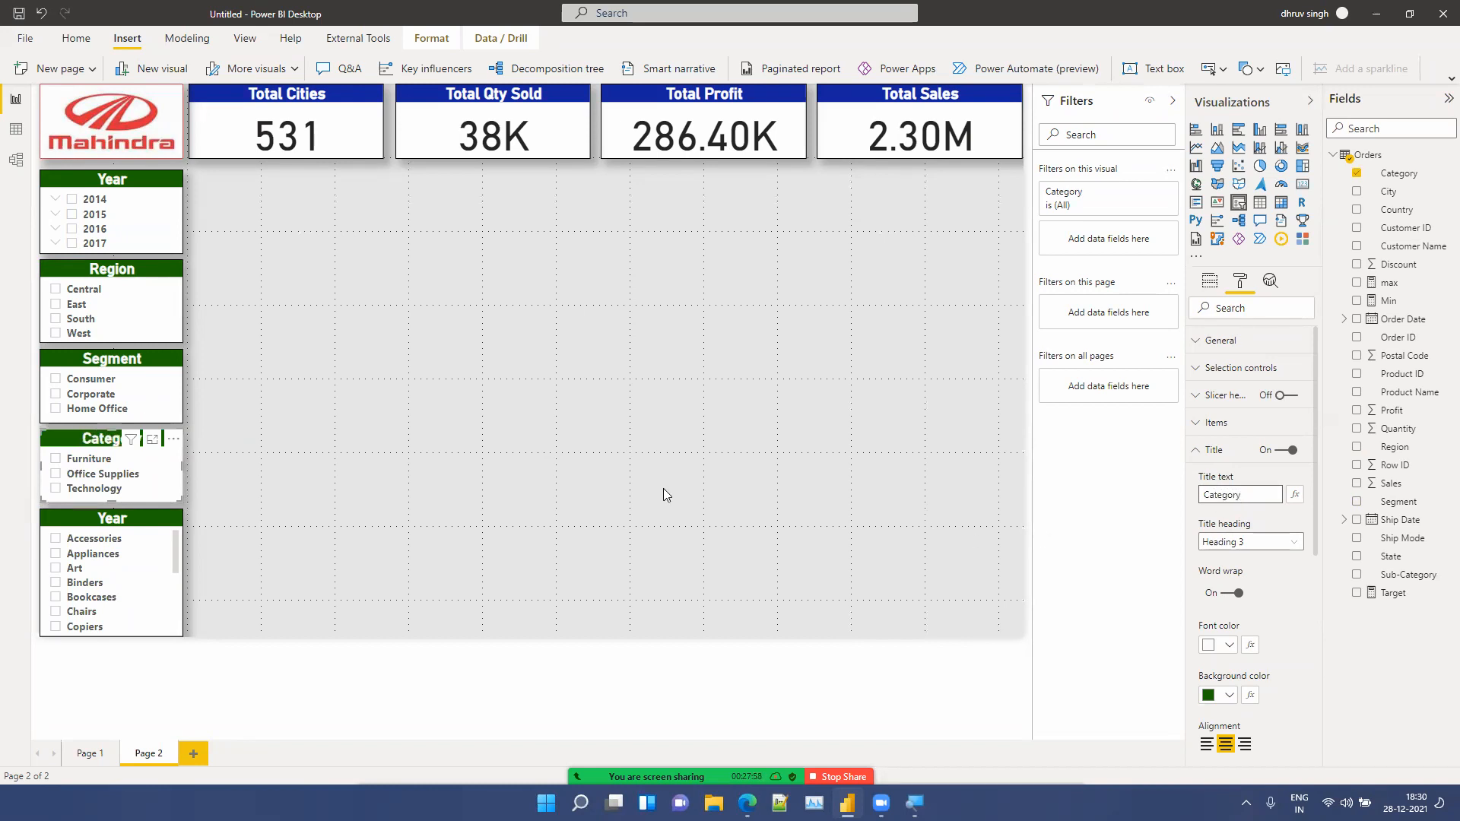
Step: Retitle the bottom slicer's header as Sub-Category
click(112, 530)
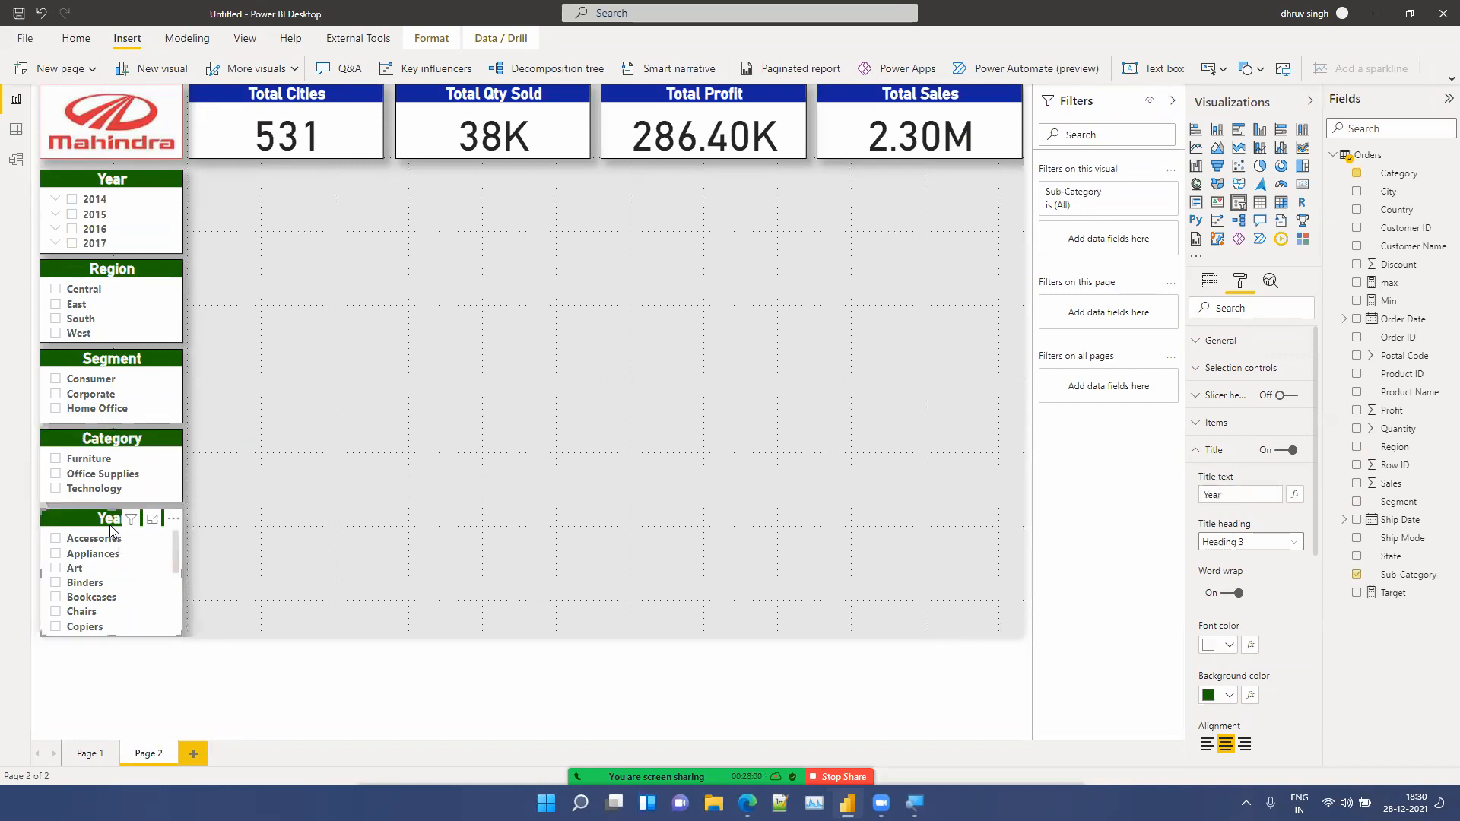
click(1243, 494)
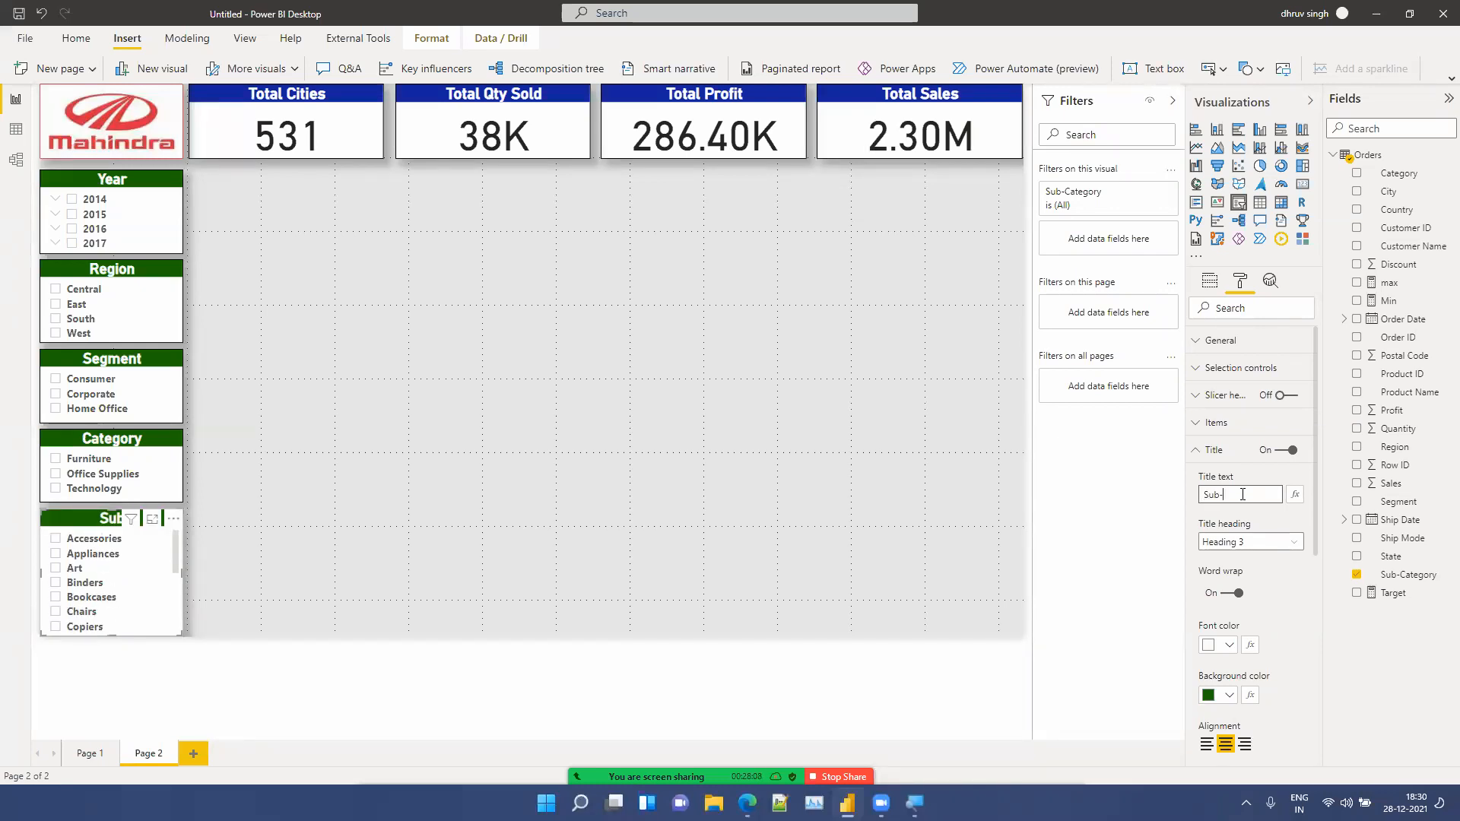
text(Sub-Category)
click(949, 383)
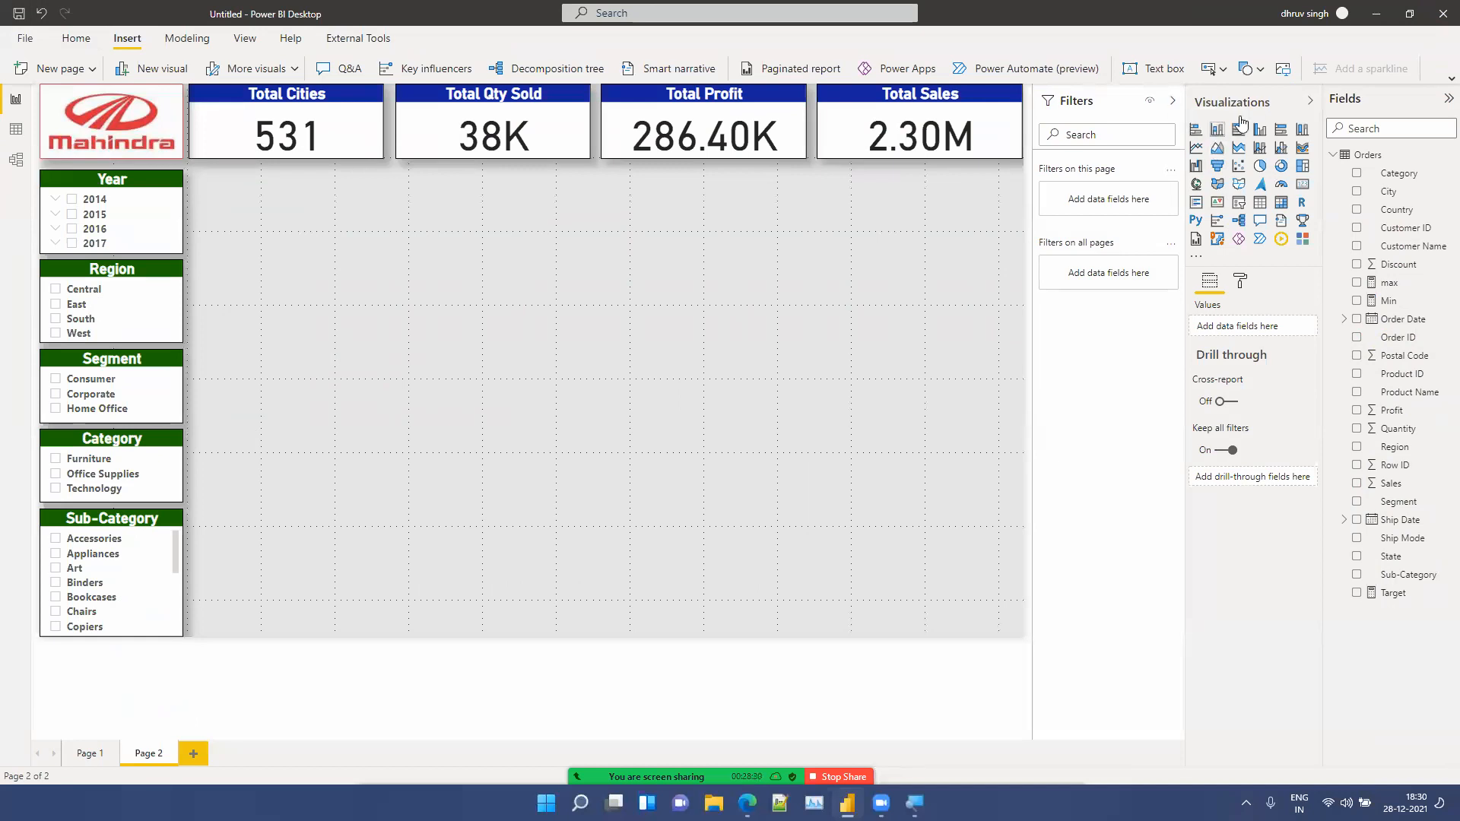
Step: Insert a stacked column chart and size it into the area beside the slicers, below the cards
click(1218, 139)
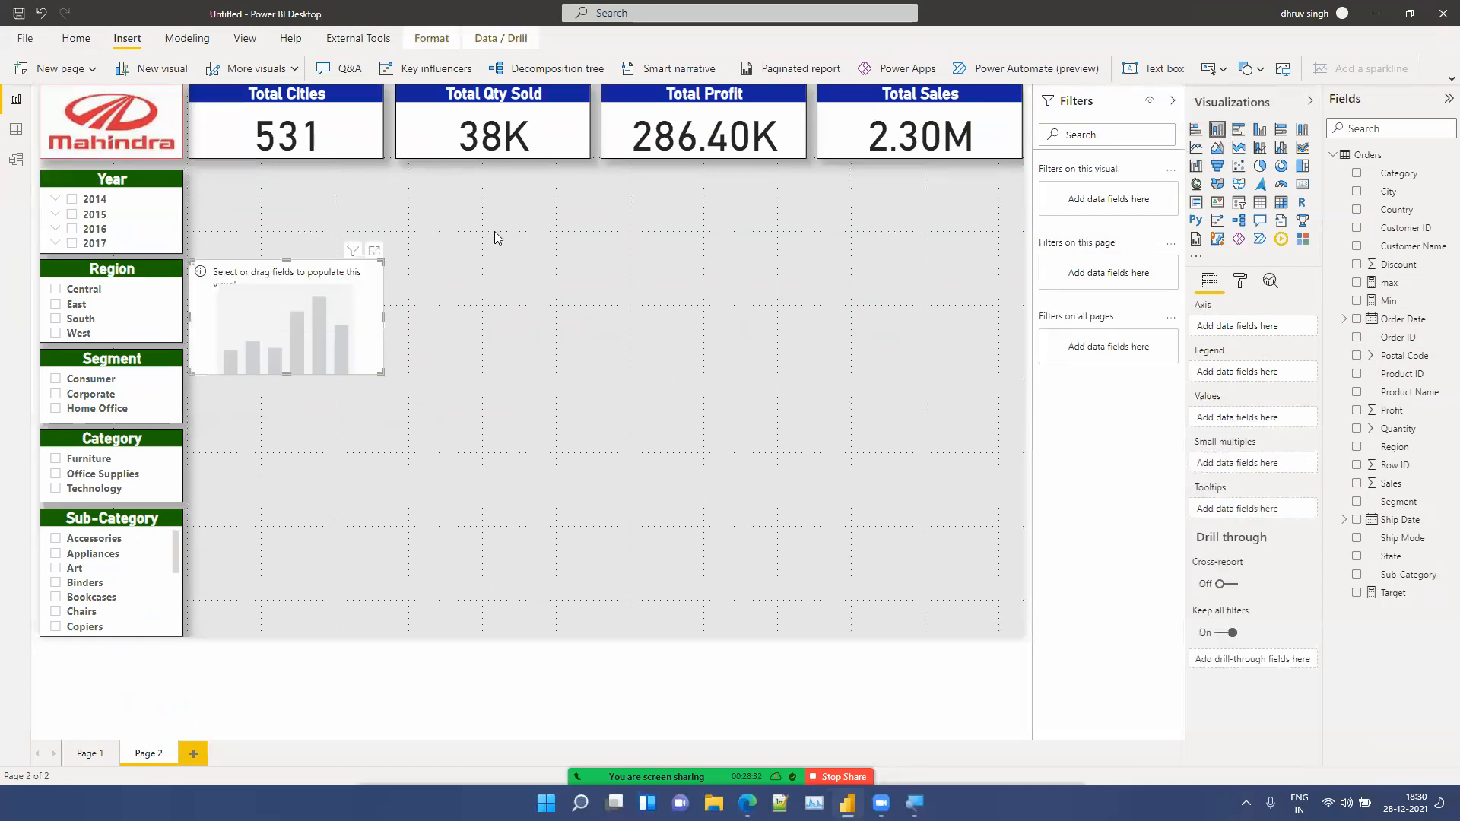
drag(322, 321, 325, 234)
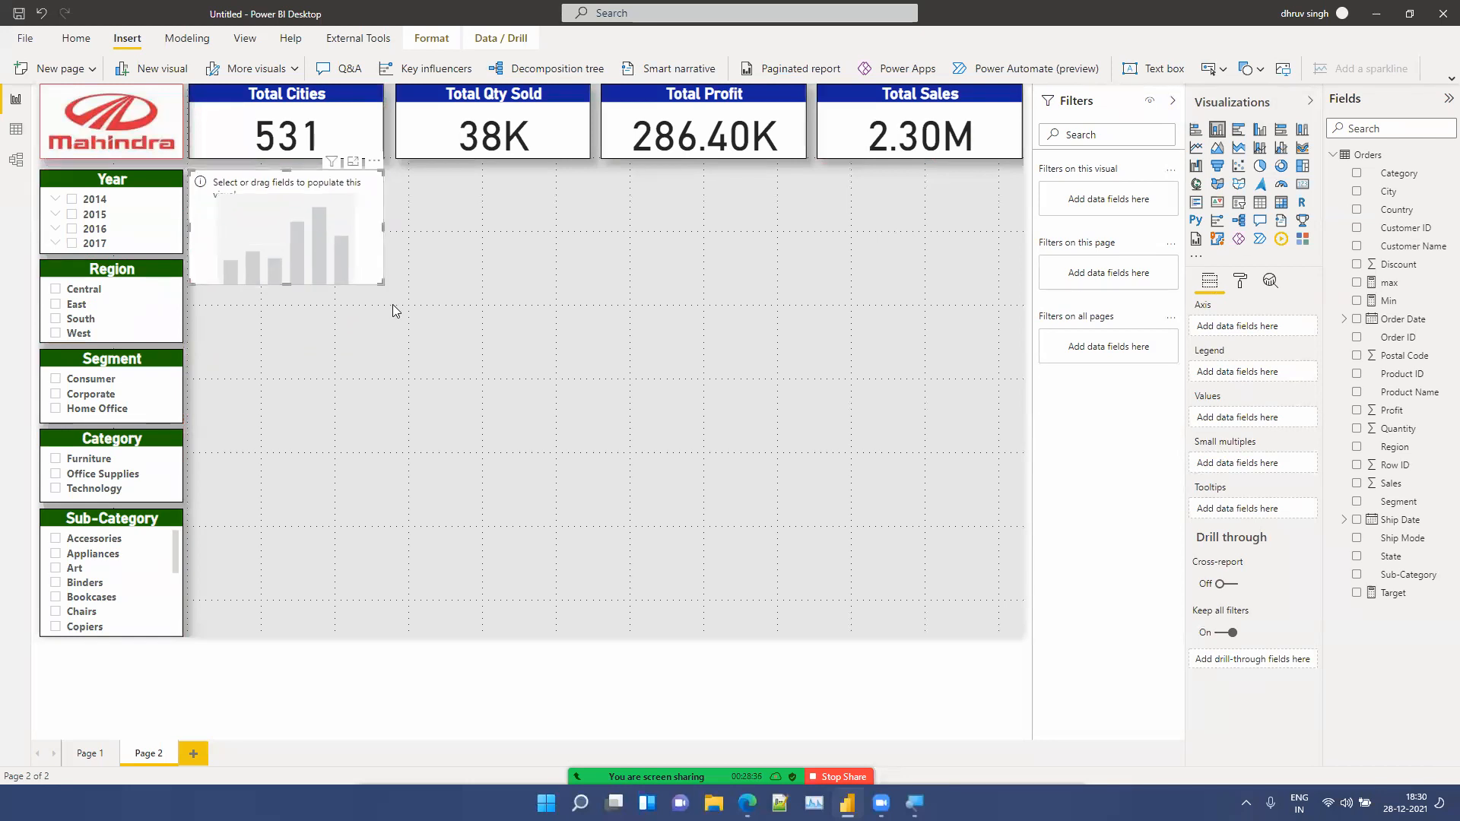
drag(382, 282, 643, 409)
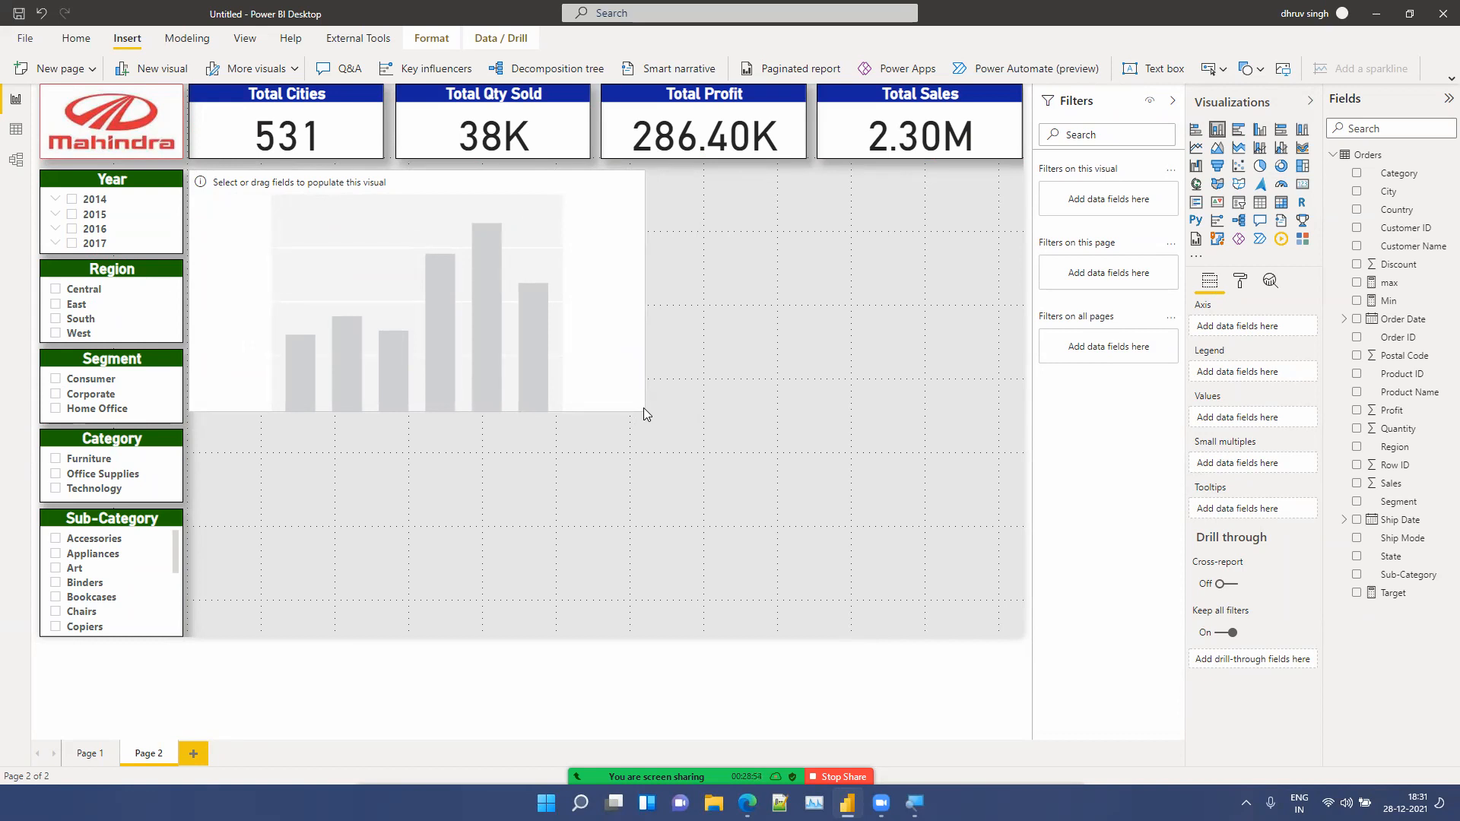
drag(643, 407, 628, 408)
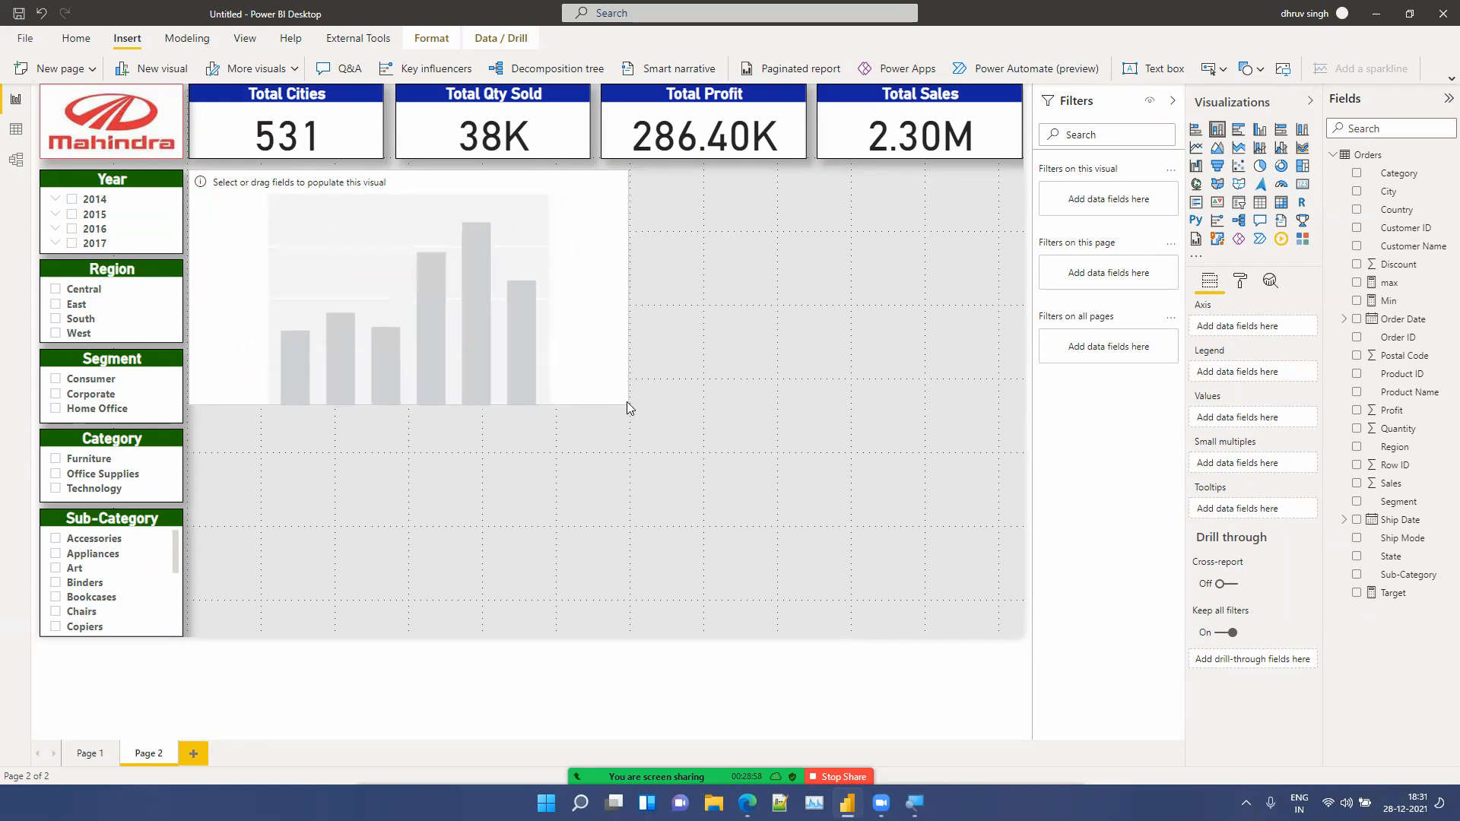
drag(628, 409, 625, 396)
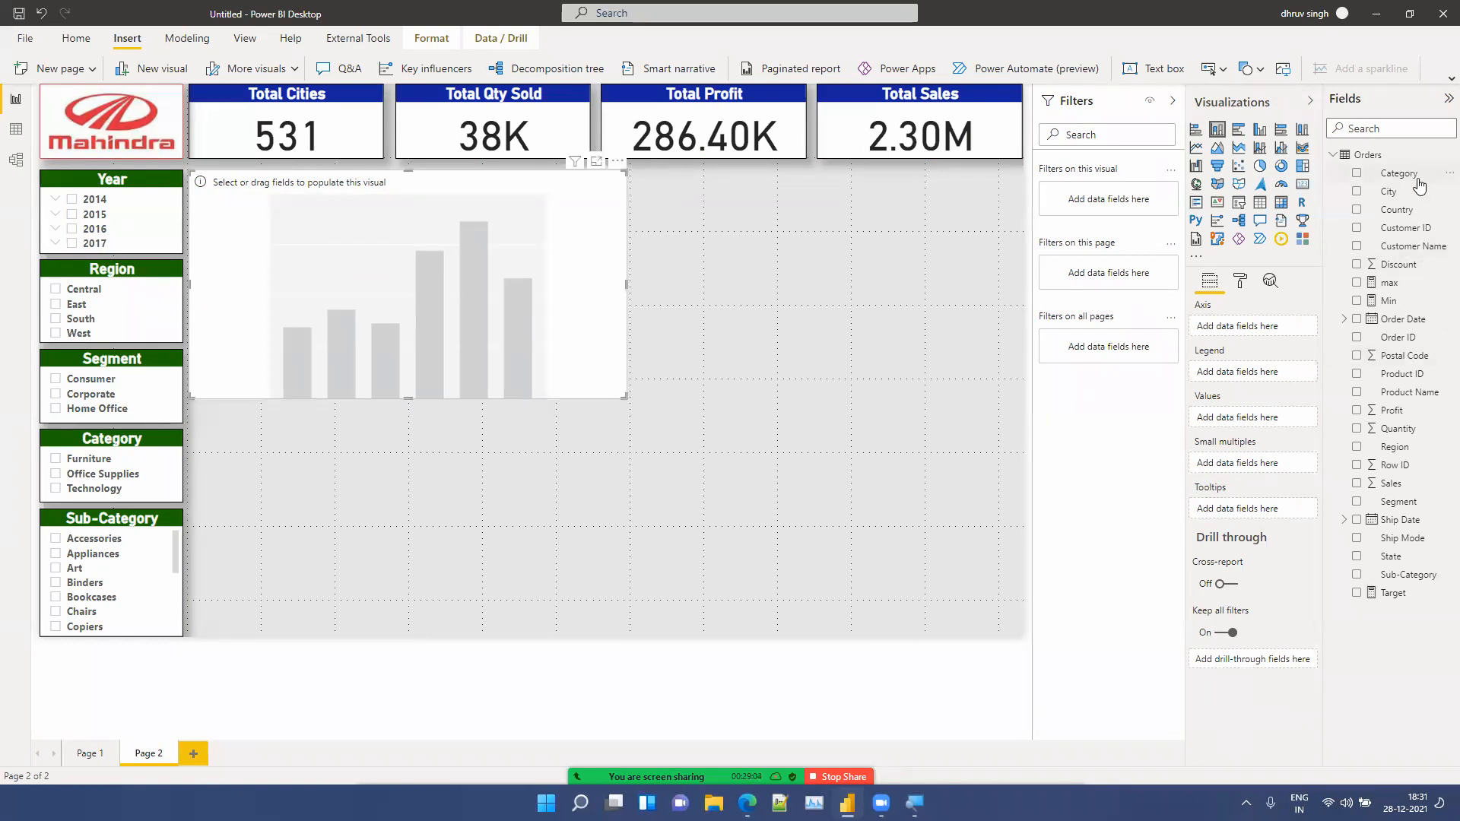
Step: Plot Sales by Region with Category as legend, and switch the chart to clustered columns
drag(1399, 174, 1284, 378)
drag(1395, 452, 1281, 326)
drag(1406, 485, 1279, 435)
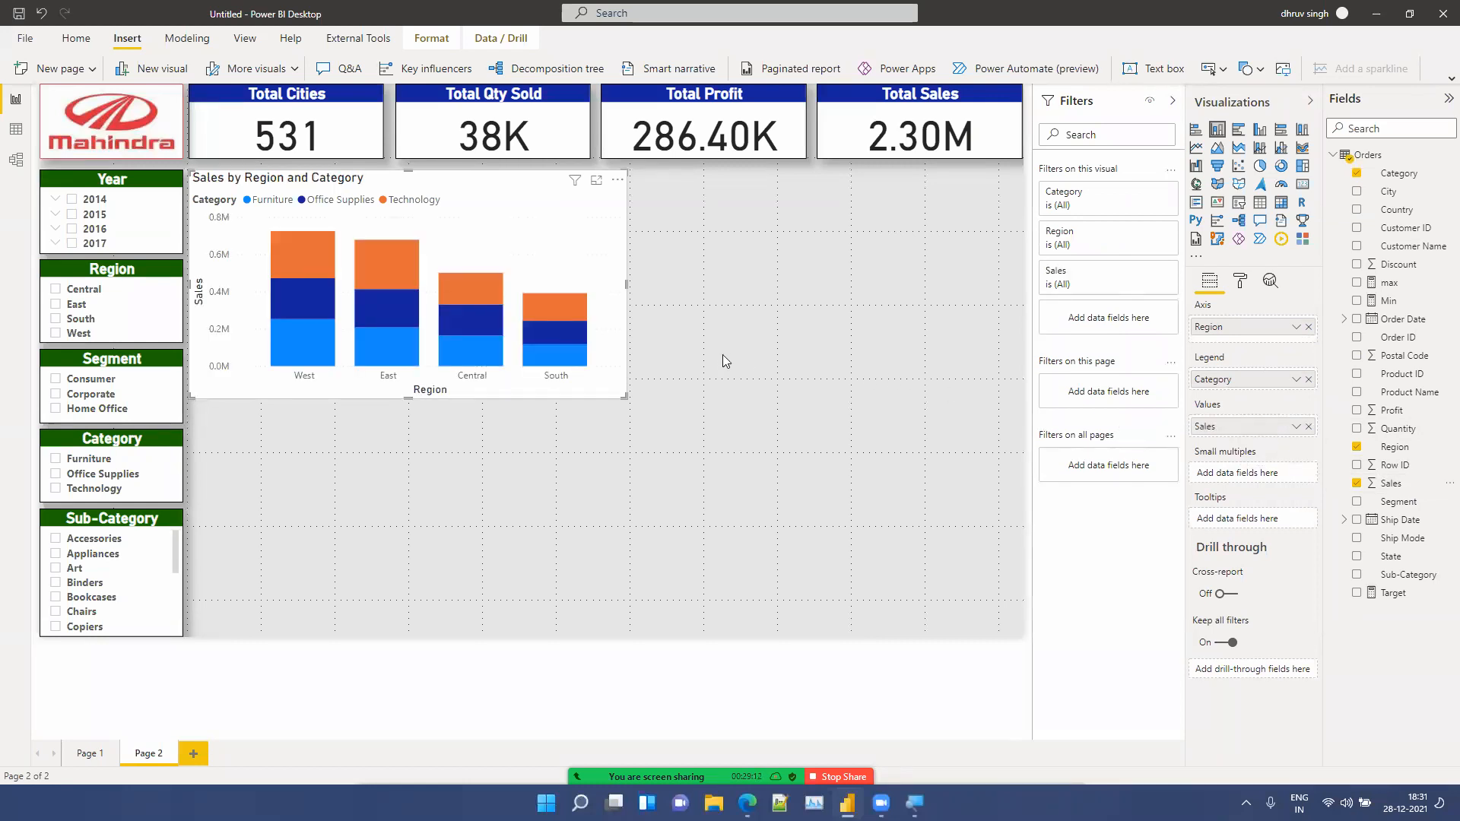
click(1265, 133)
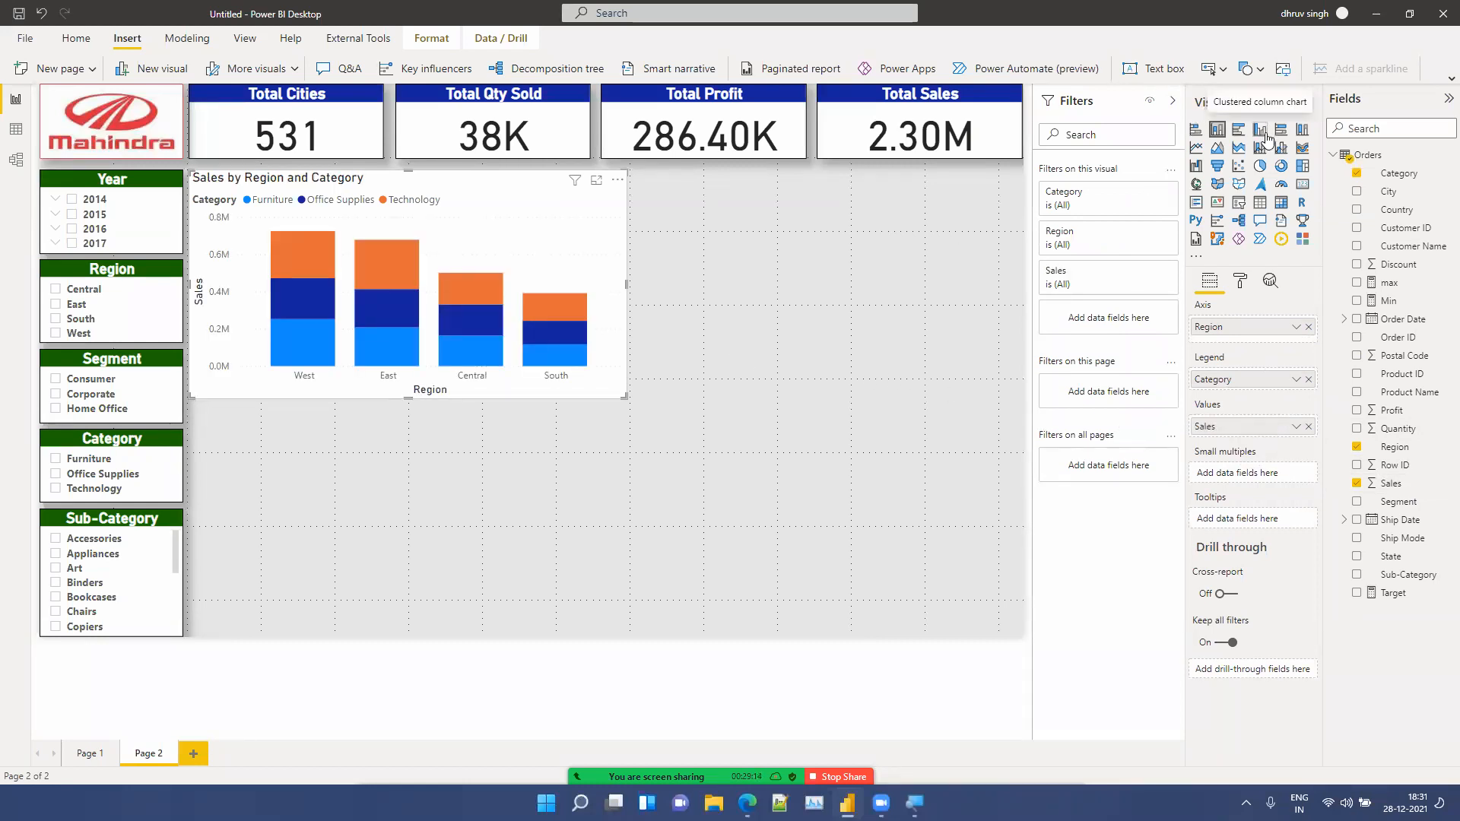
click(900, 324)
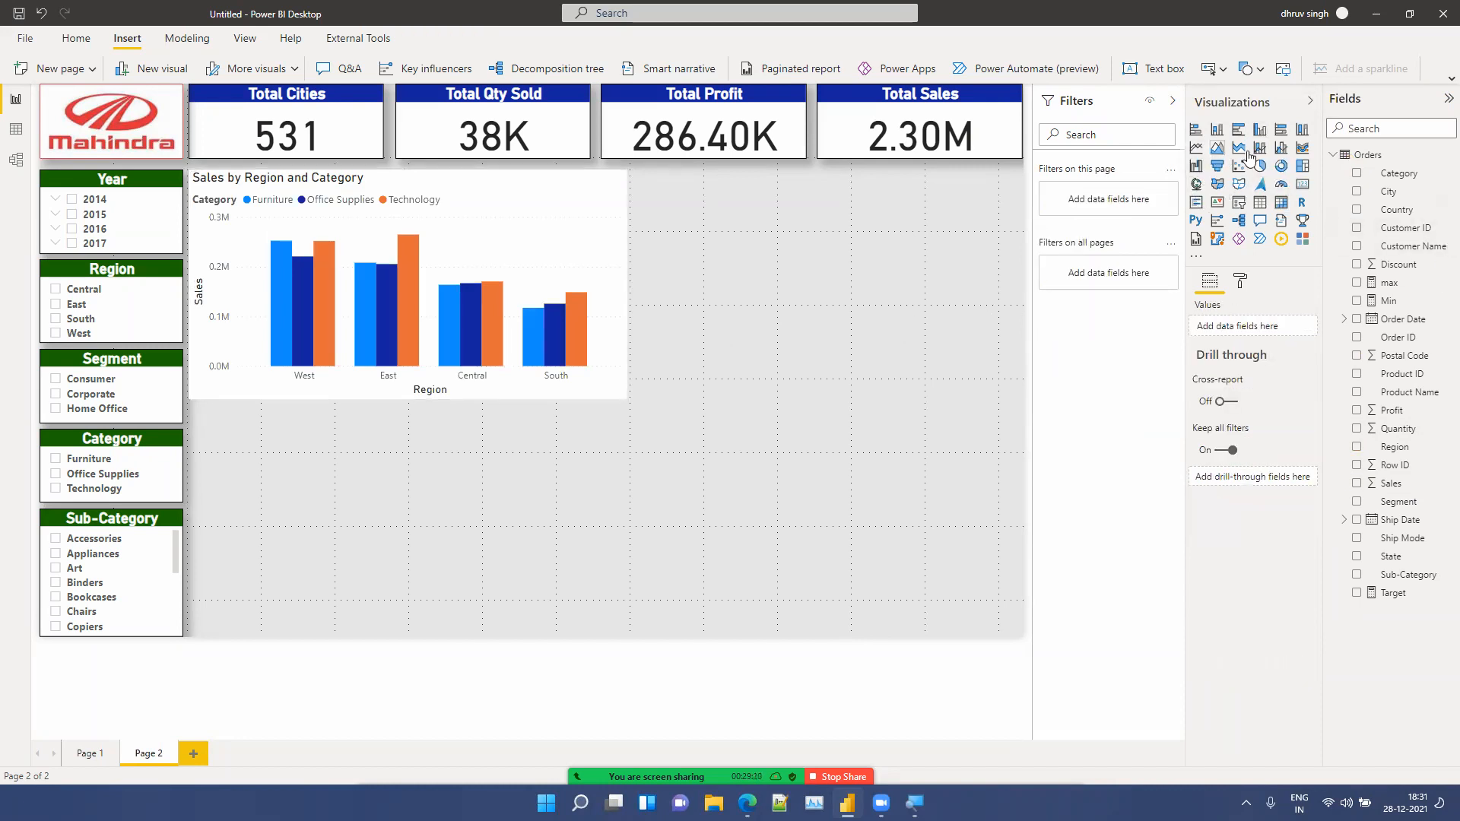
Step: Insert a treemap beside the column chart and stretch it to the right edge of the page below the cards
click(1303, 166)
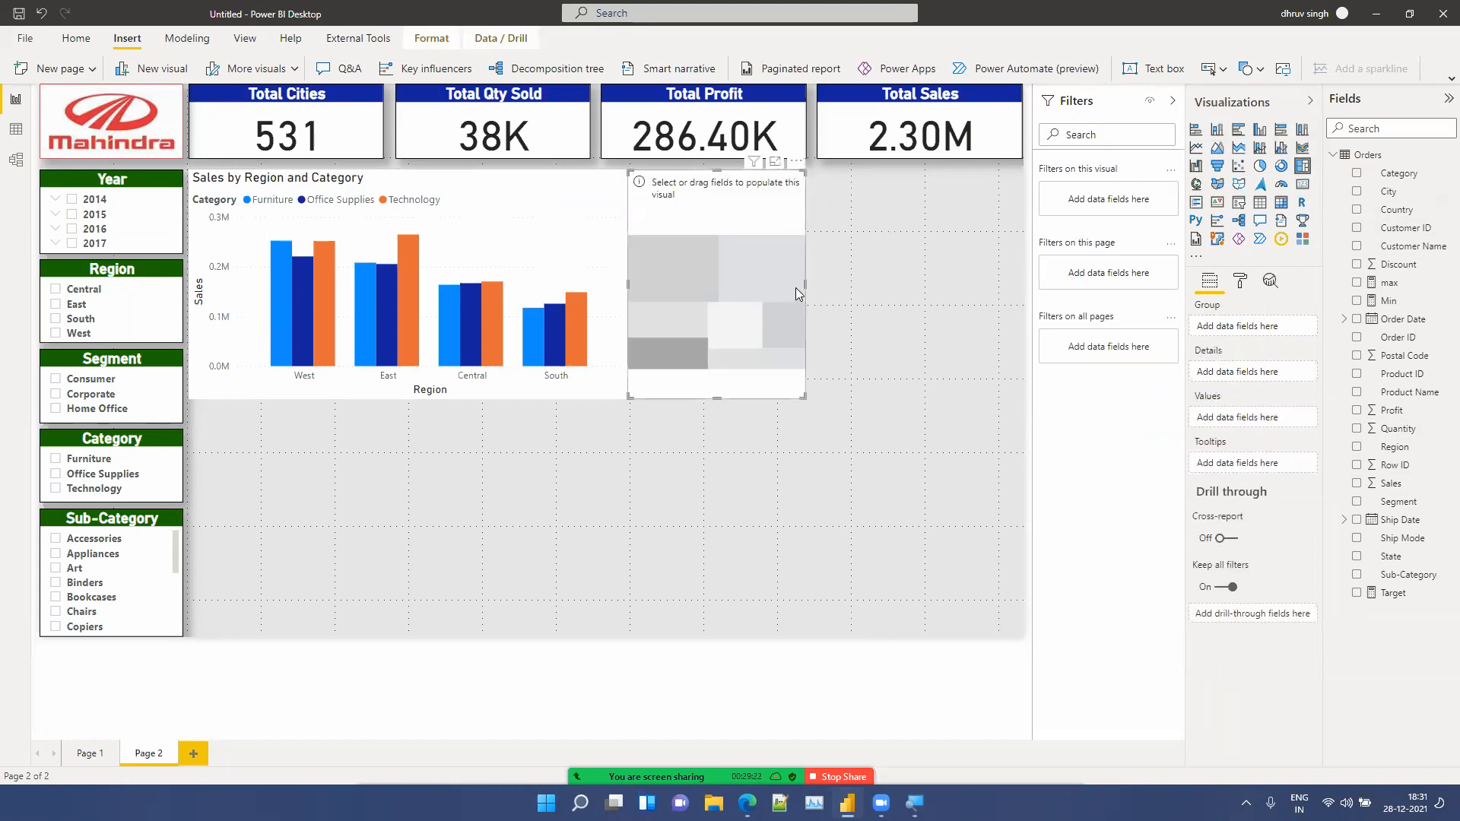
drag(806, 283, 1021, 300)
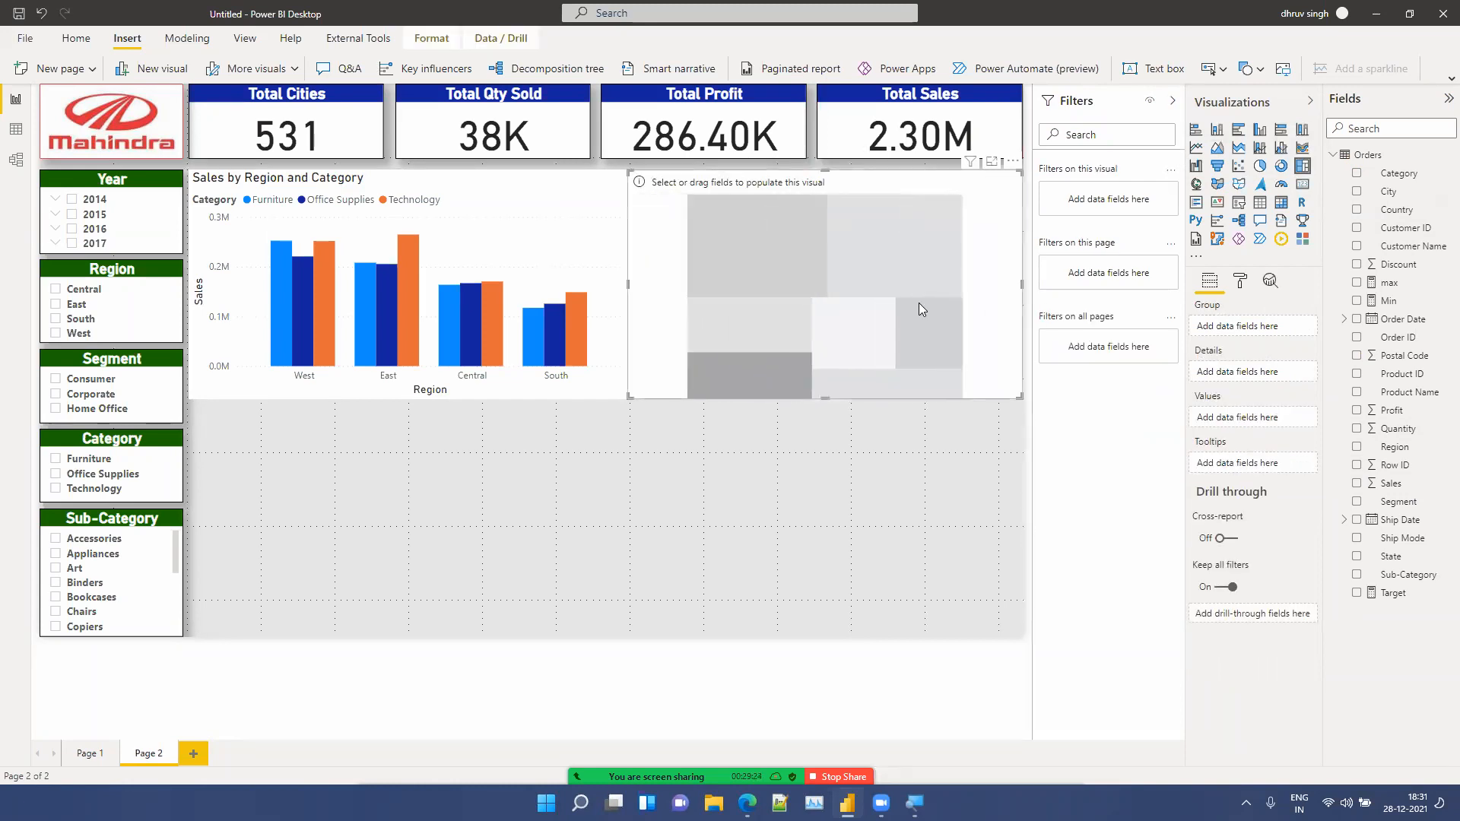
drag(739, 286, 859, 287)
Step: Narrow the Sales by Region and Category chart and move the treemap left to fill the gap
click(627, 285)
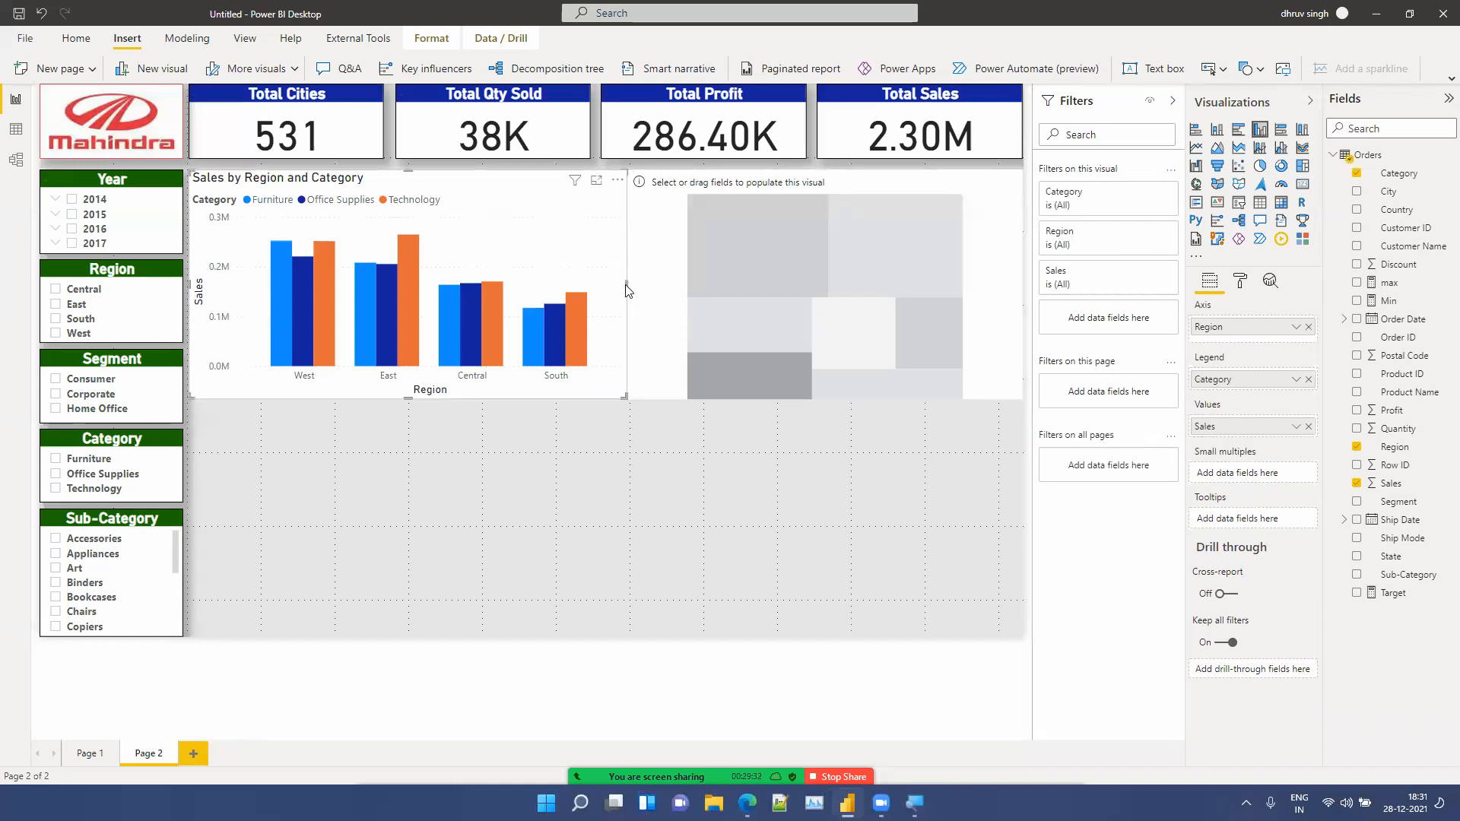
drag(627, 282, 598, 291)
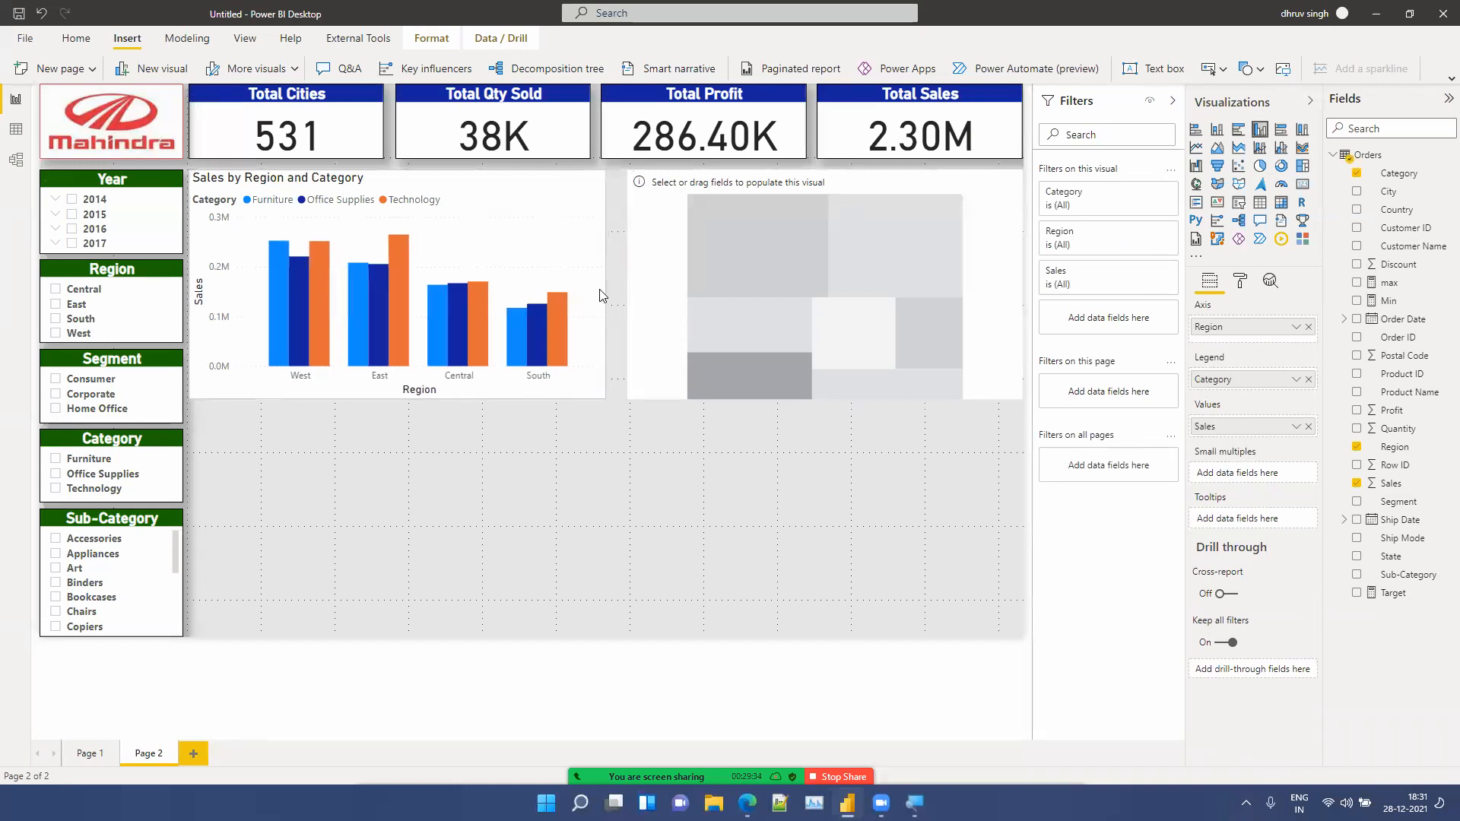
click(629, 286)
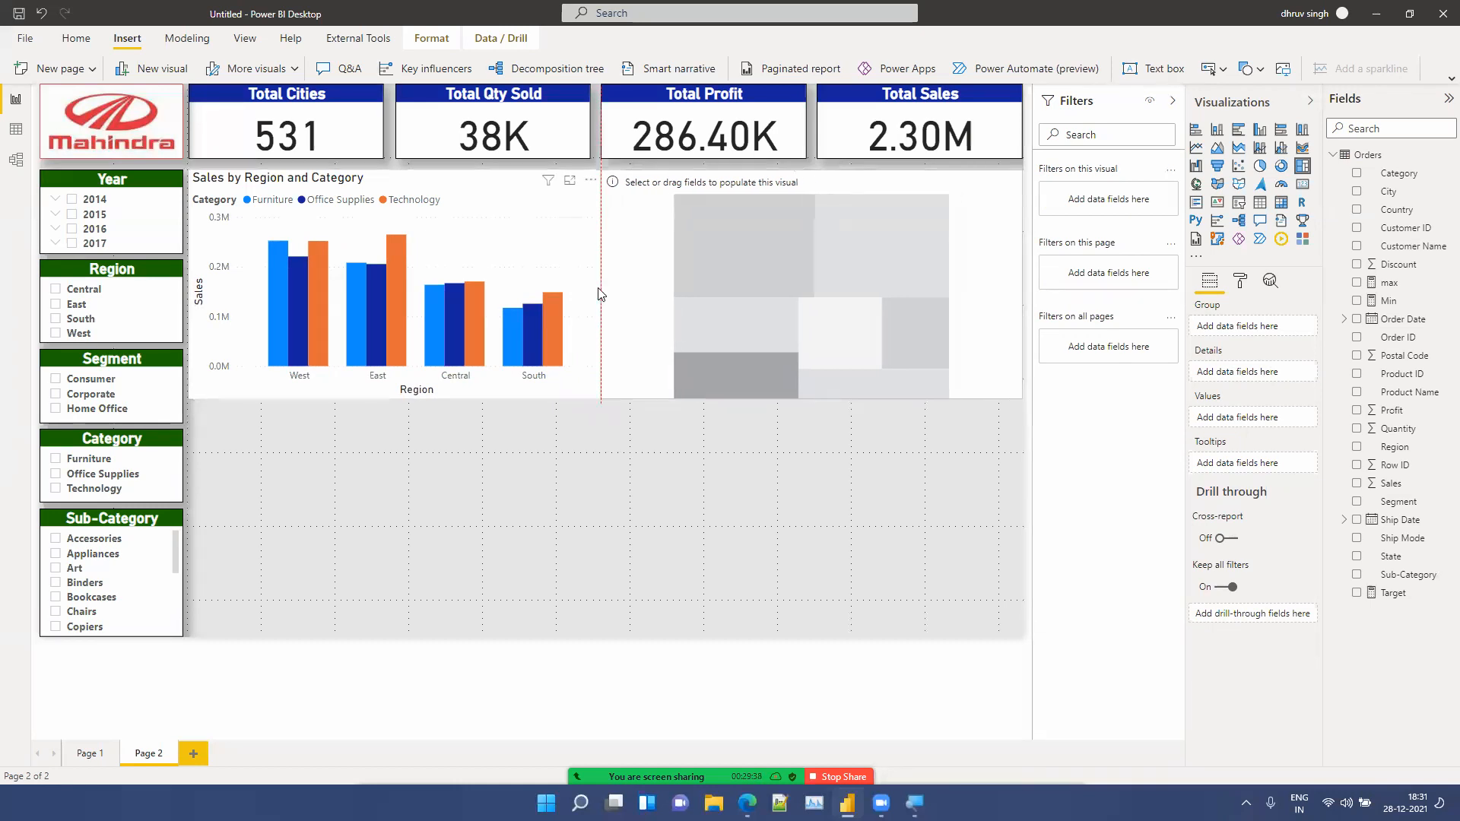
drag(710, 284, 790, 291)
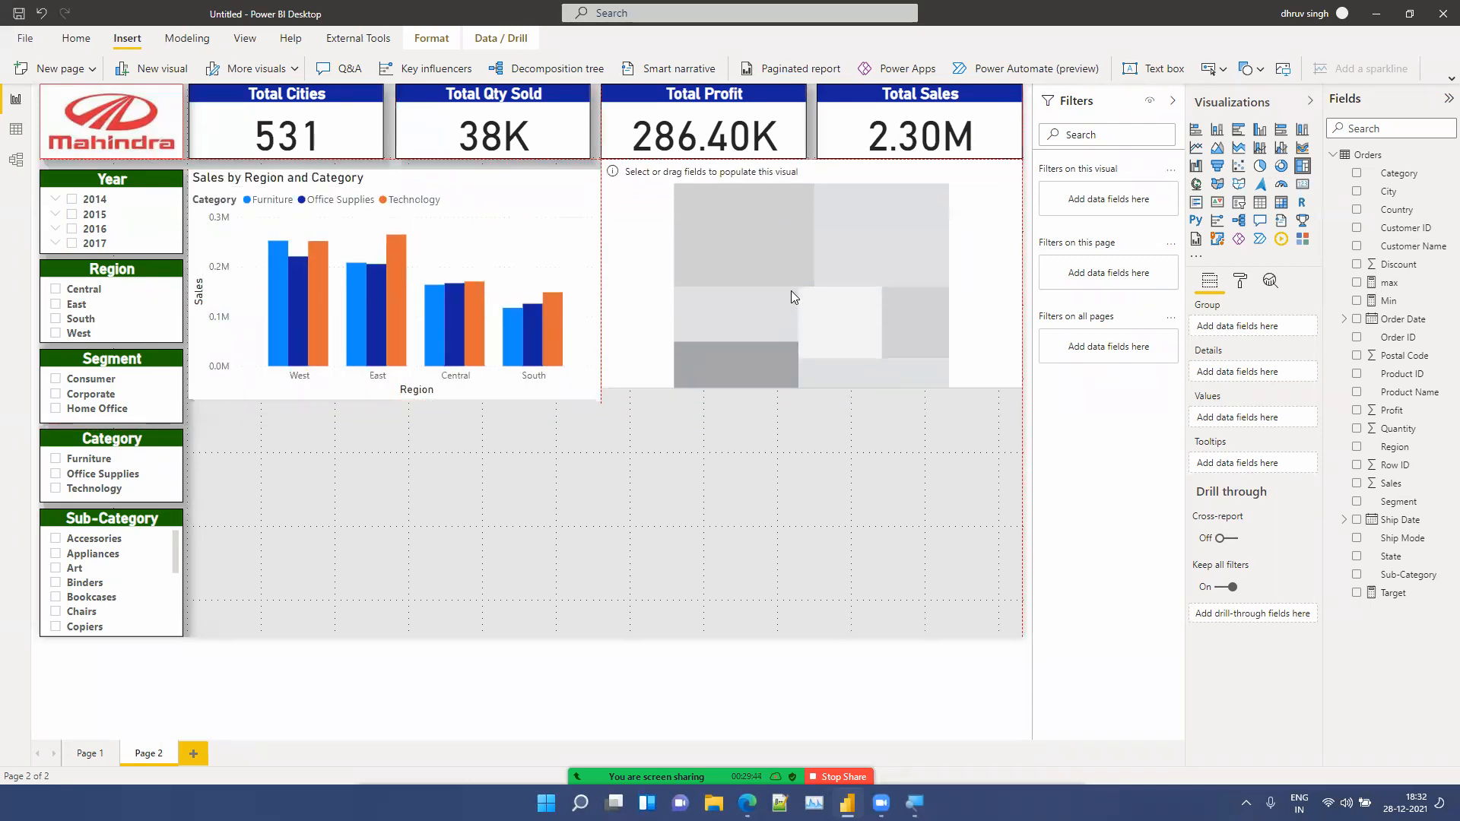
click(541, 447)
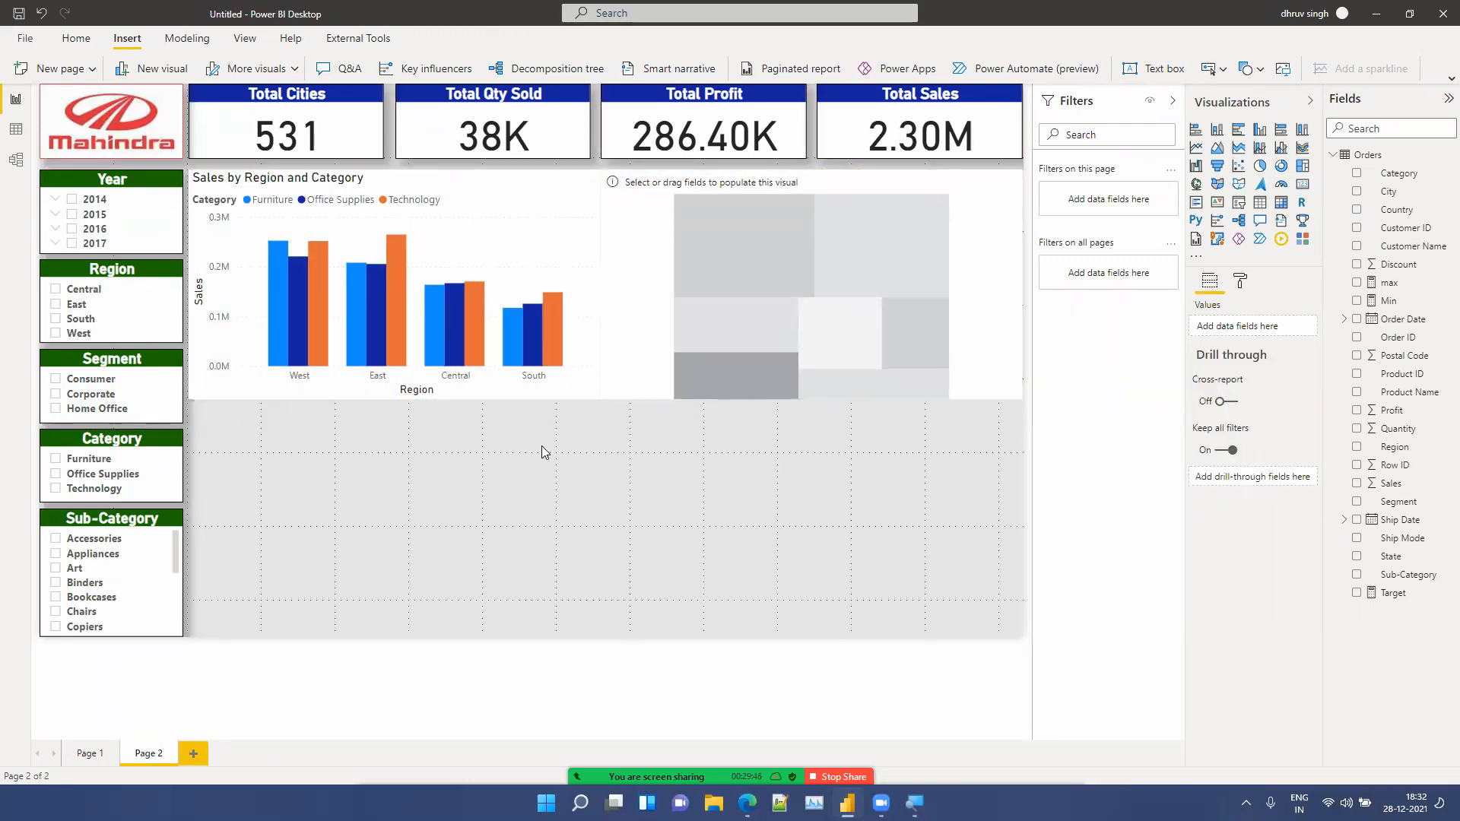
Step: Populate the treemap with Region, State and City as groups and Sales as values, removing the Country group
click(699, 374)
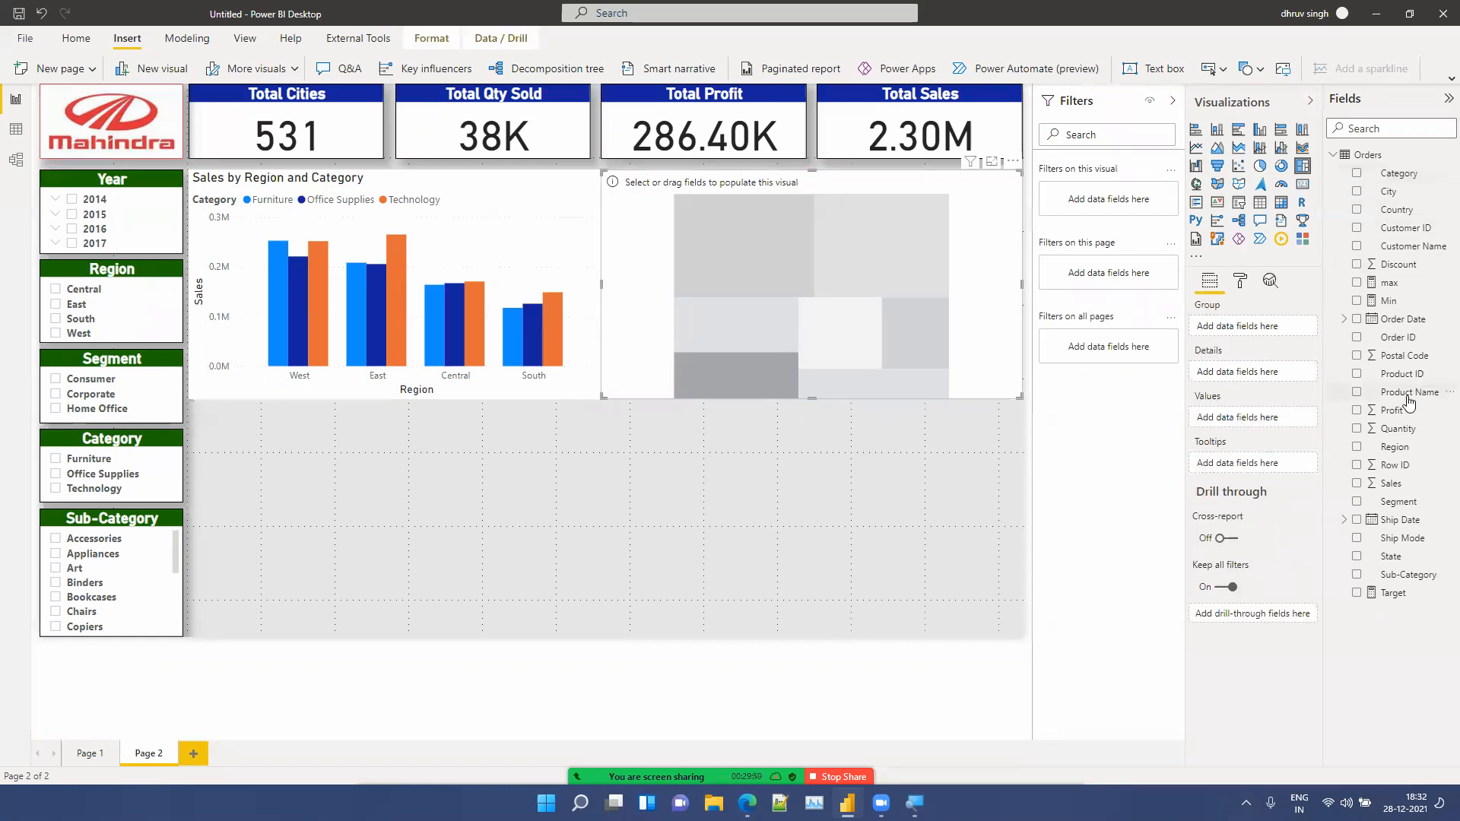
drag(1392, 214, 1251, 332)
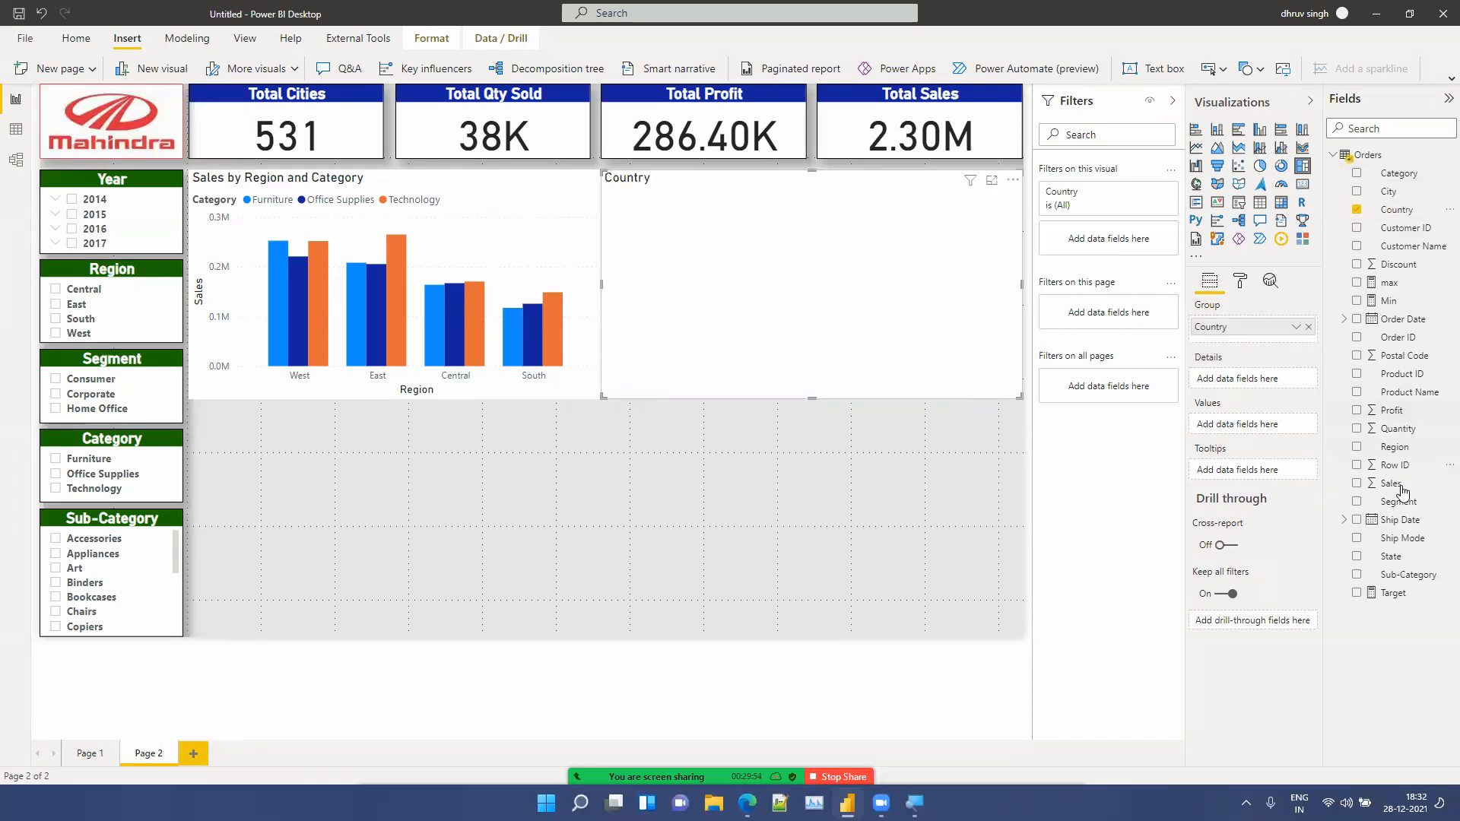
drag(1400, 459, 1272, 338)
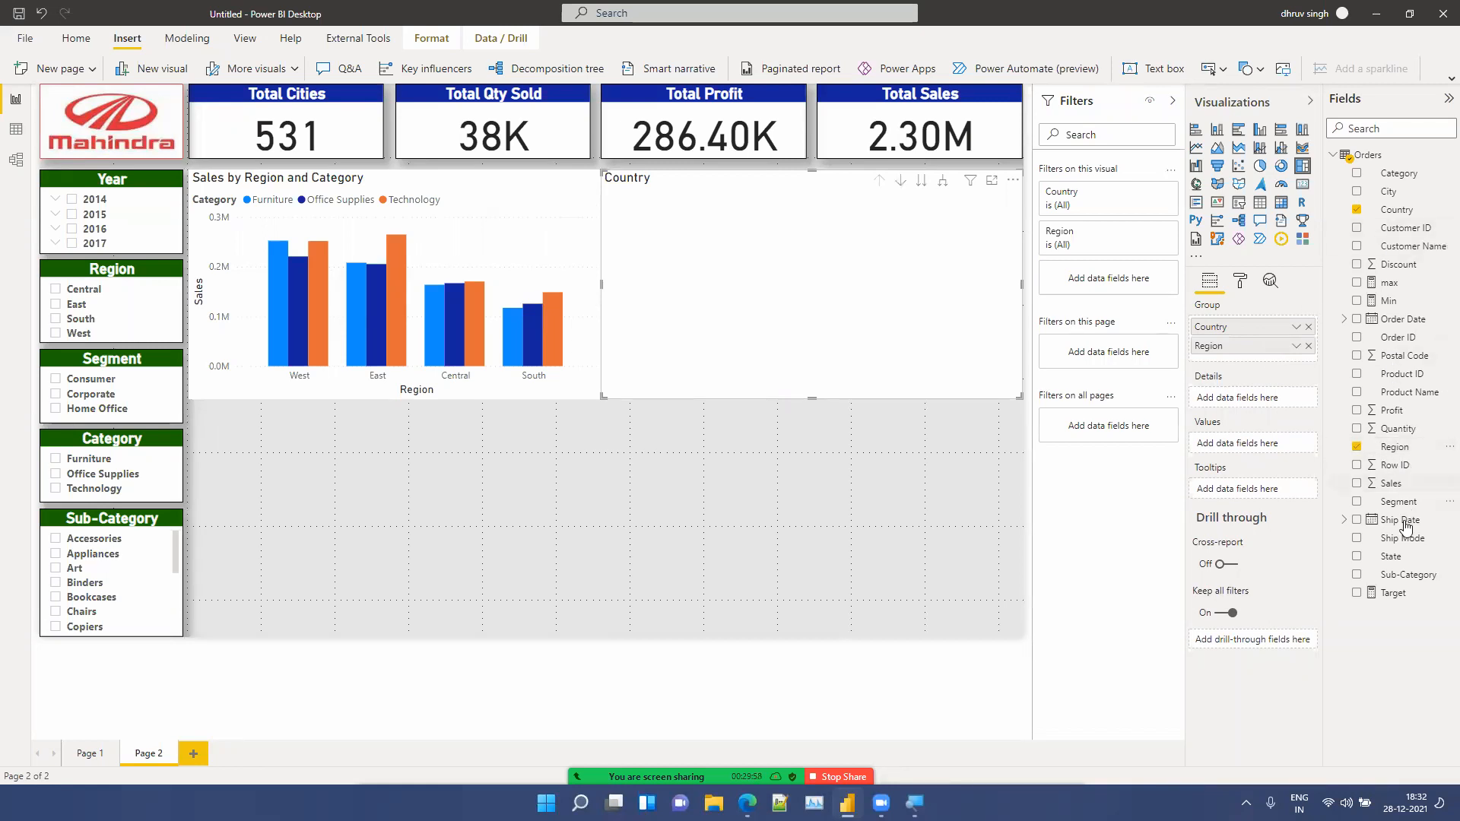
drag(1396, 558, 1274, 363)
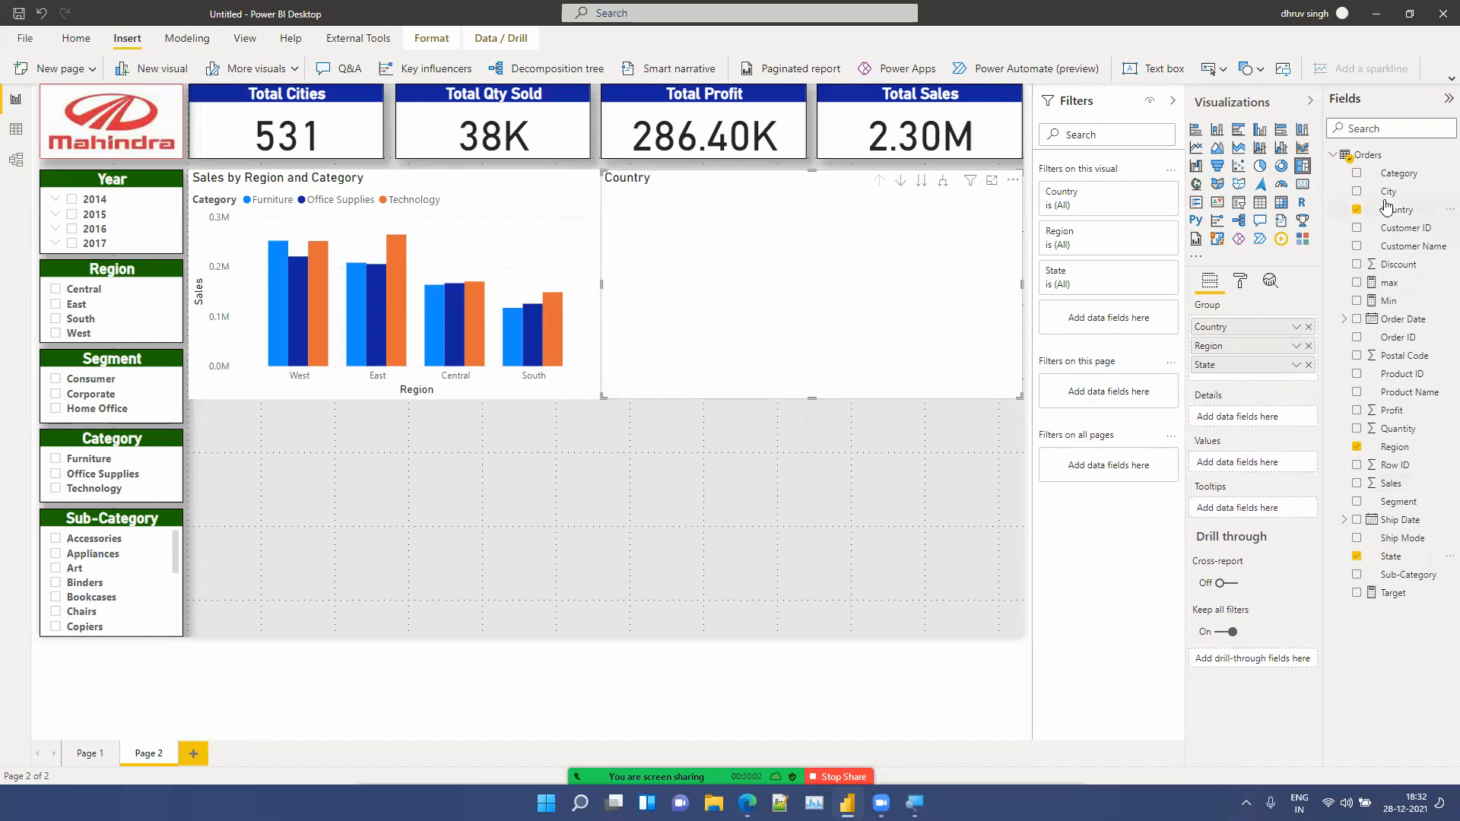
drag(1392, 192, 1271, 368)
drag(1398, 487, 1261, 482)
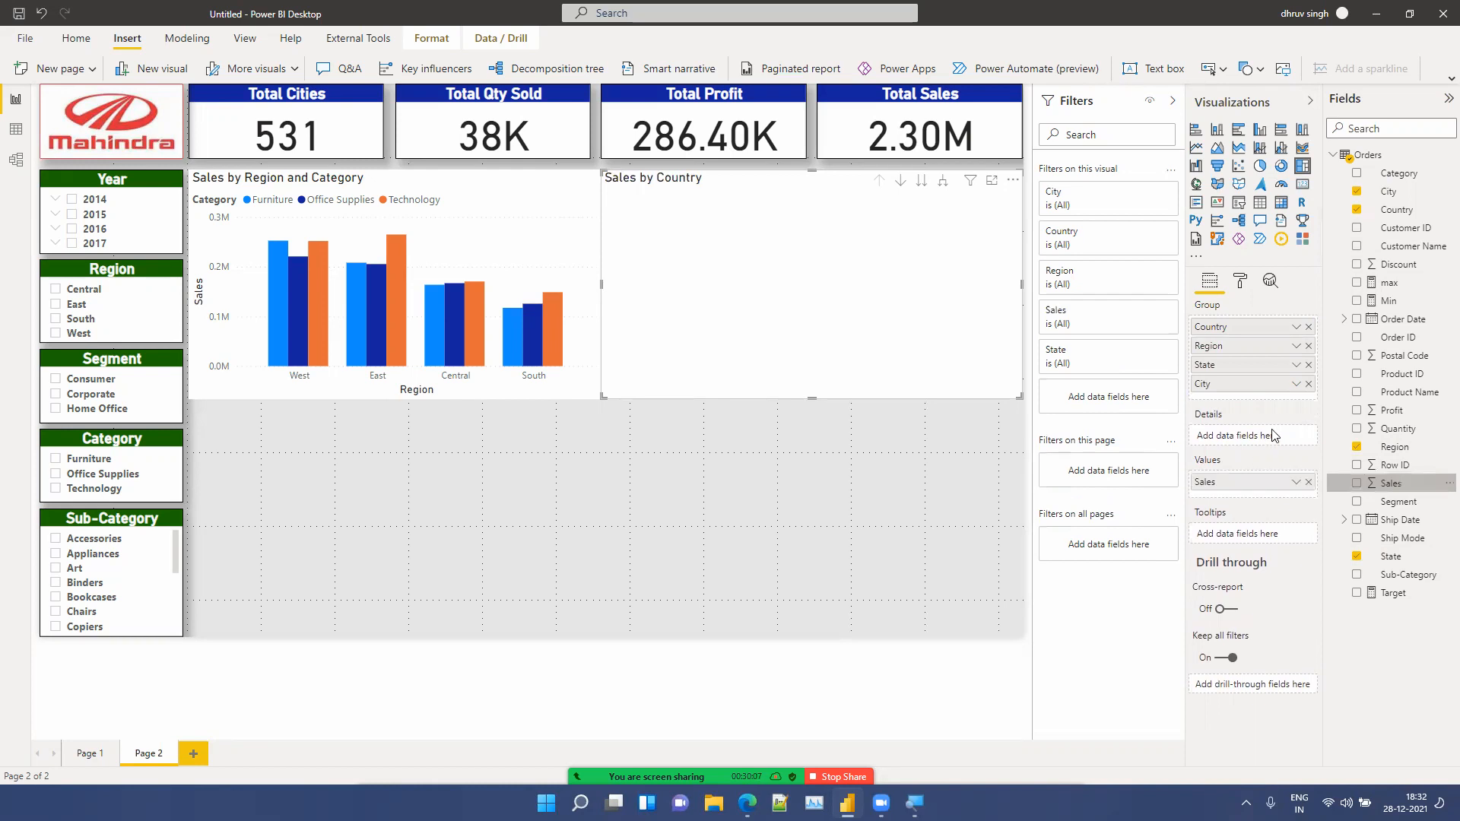
click(1309, 327)
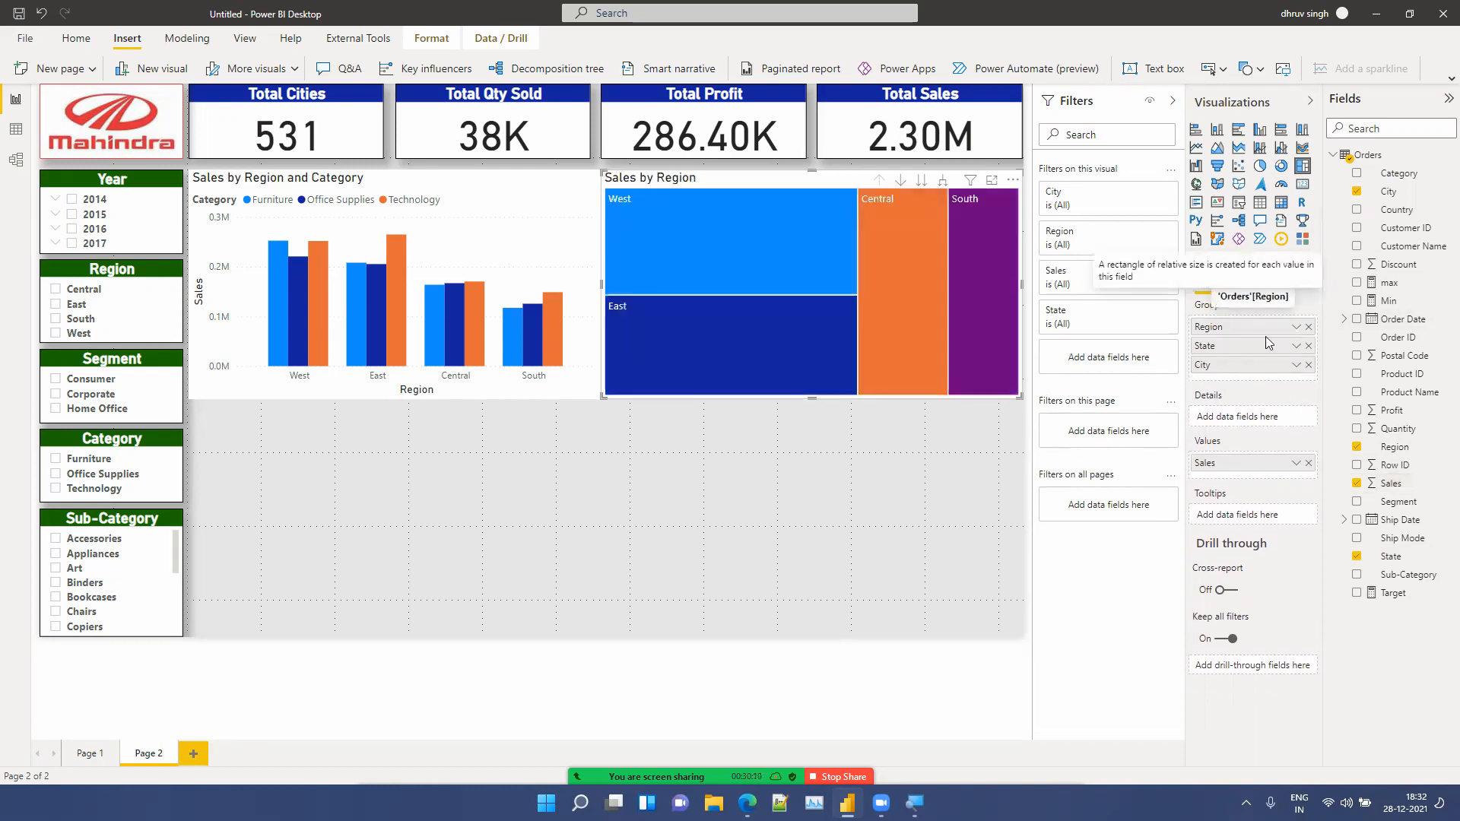
click(707, 477)
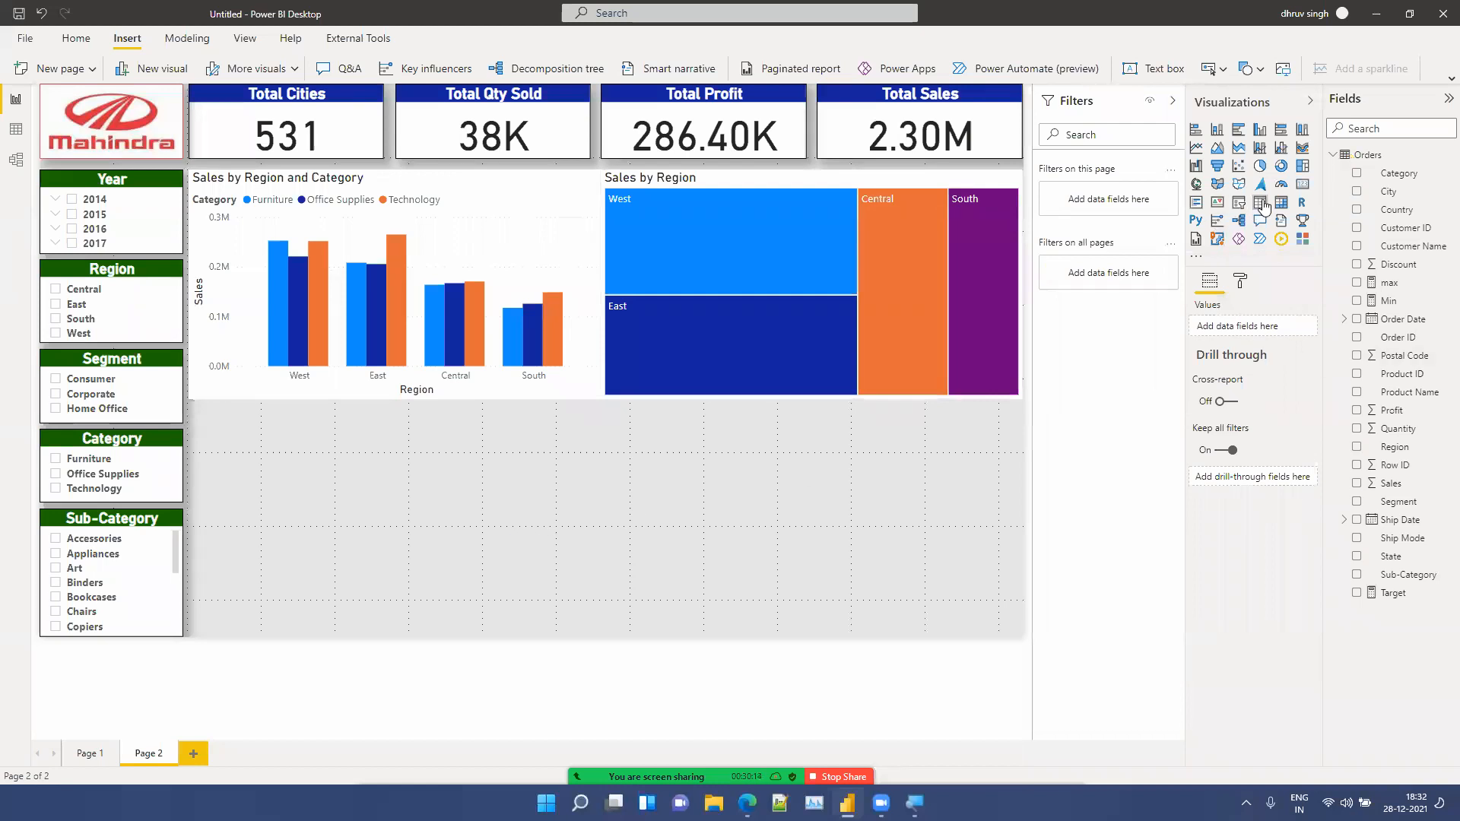
Step: Insert a scatter chart below the column chart
click(1239, 167)
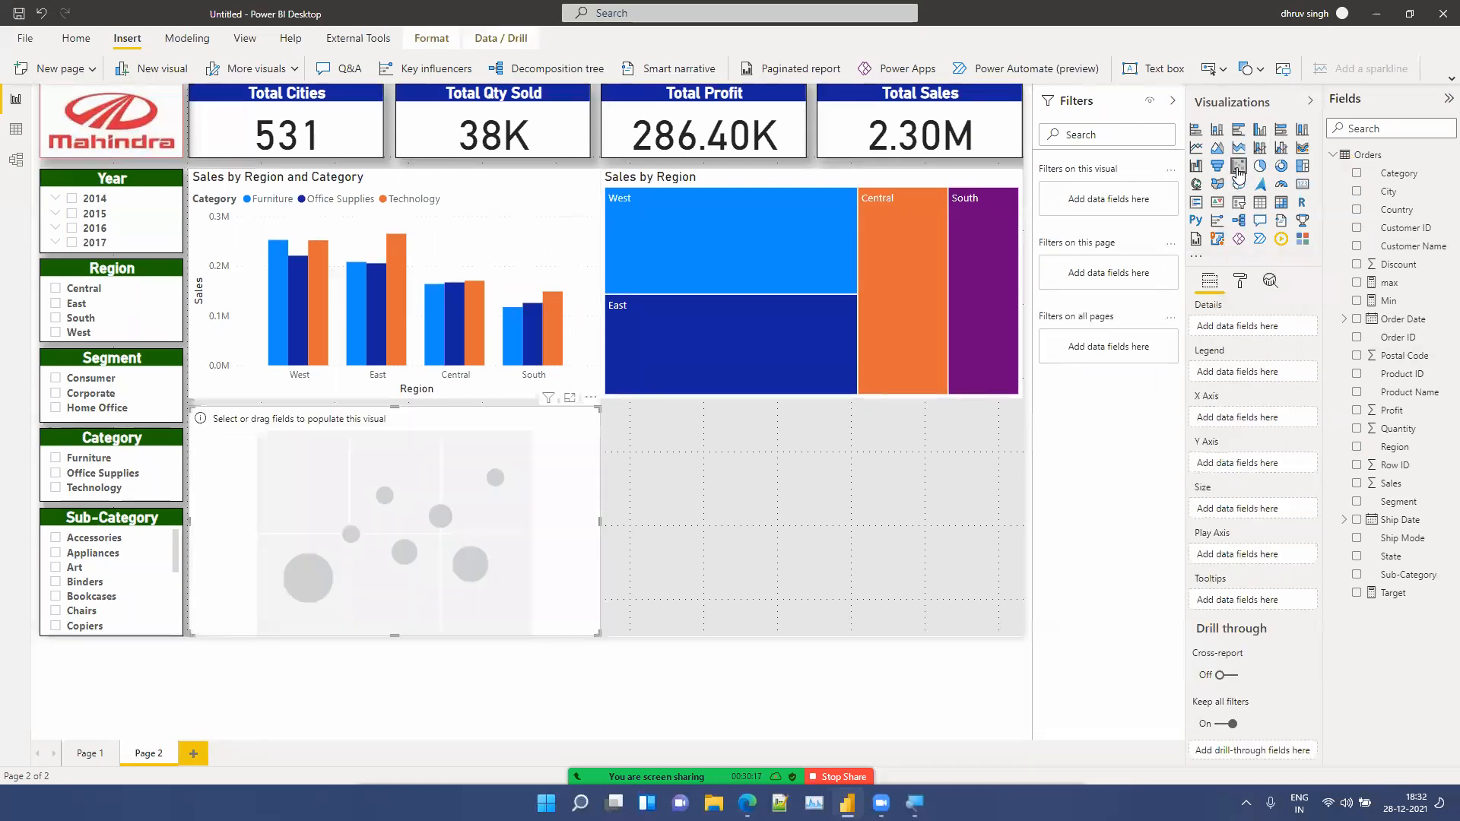
click(316, 401)
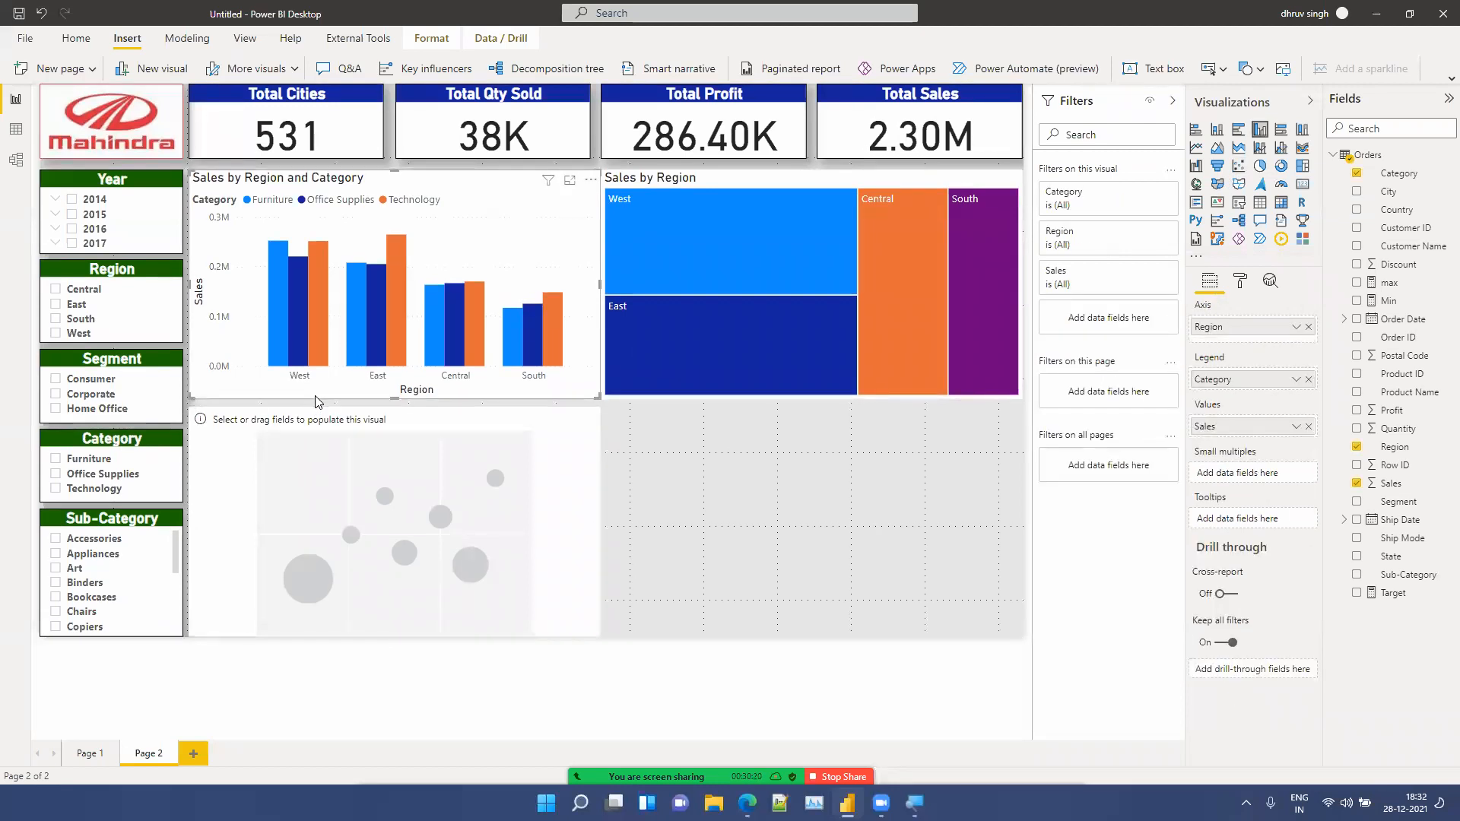
click(409, 430)
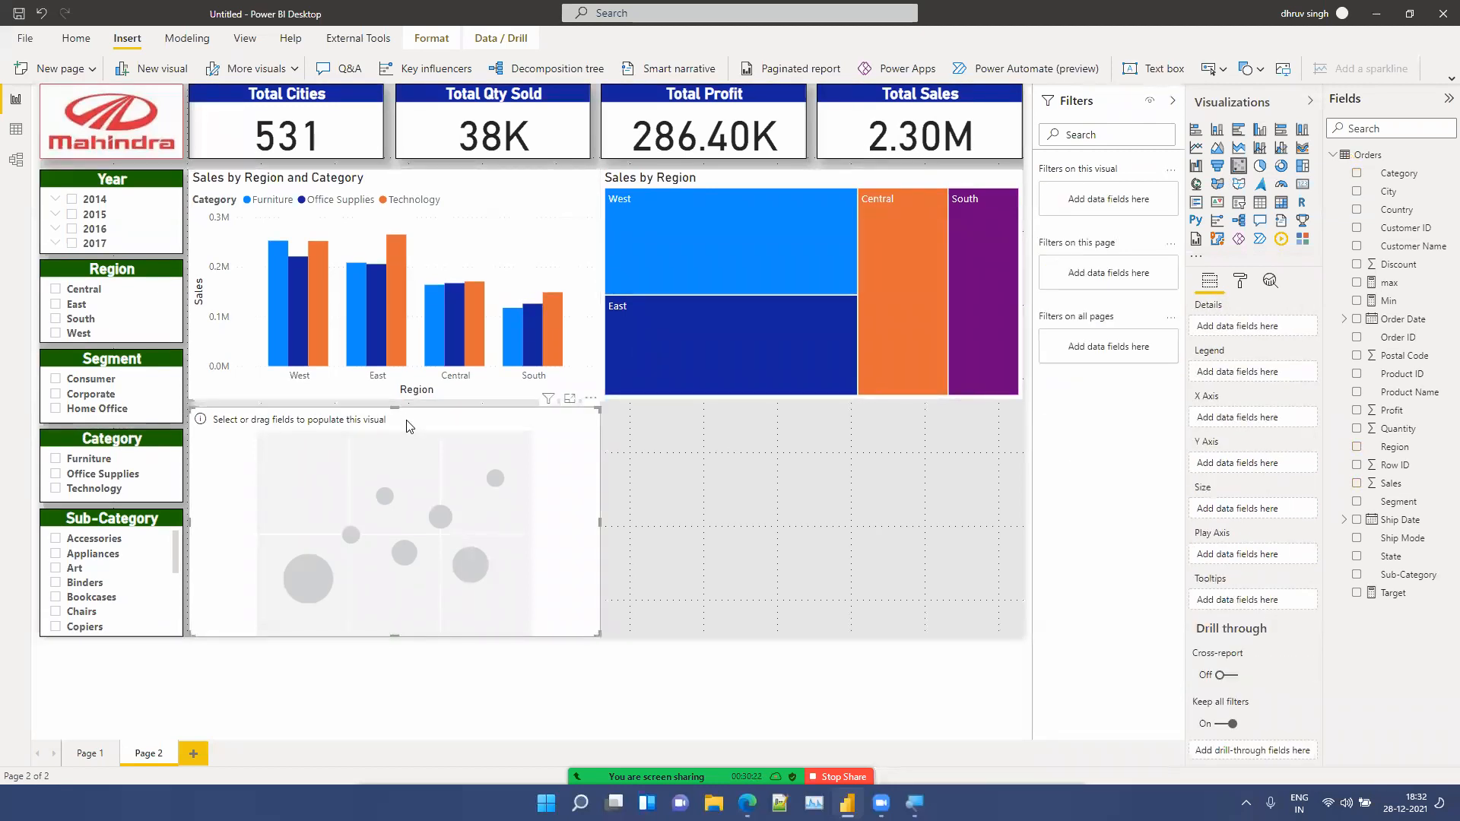
Step: Extend the bottom edges of the column chart and the treemap slightly down
click(402, 400)
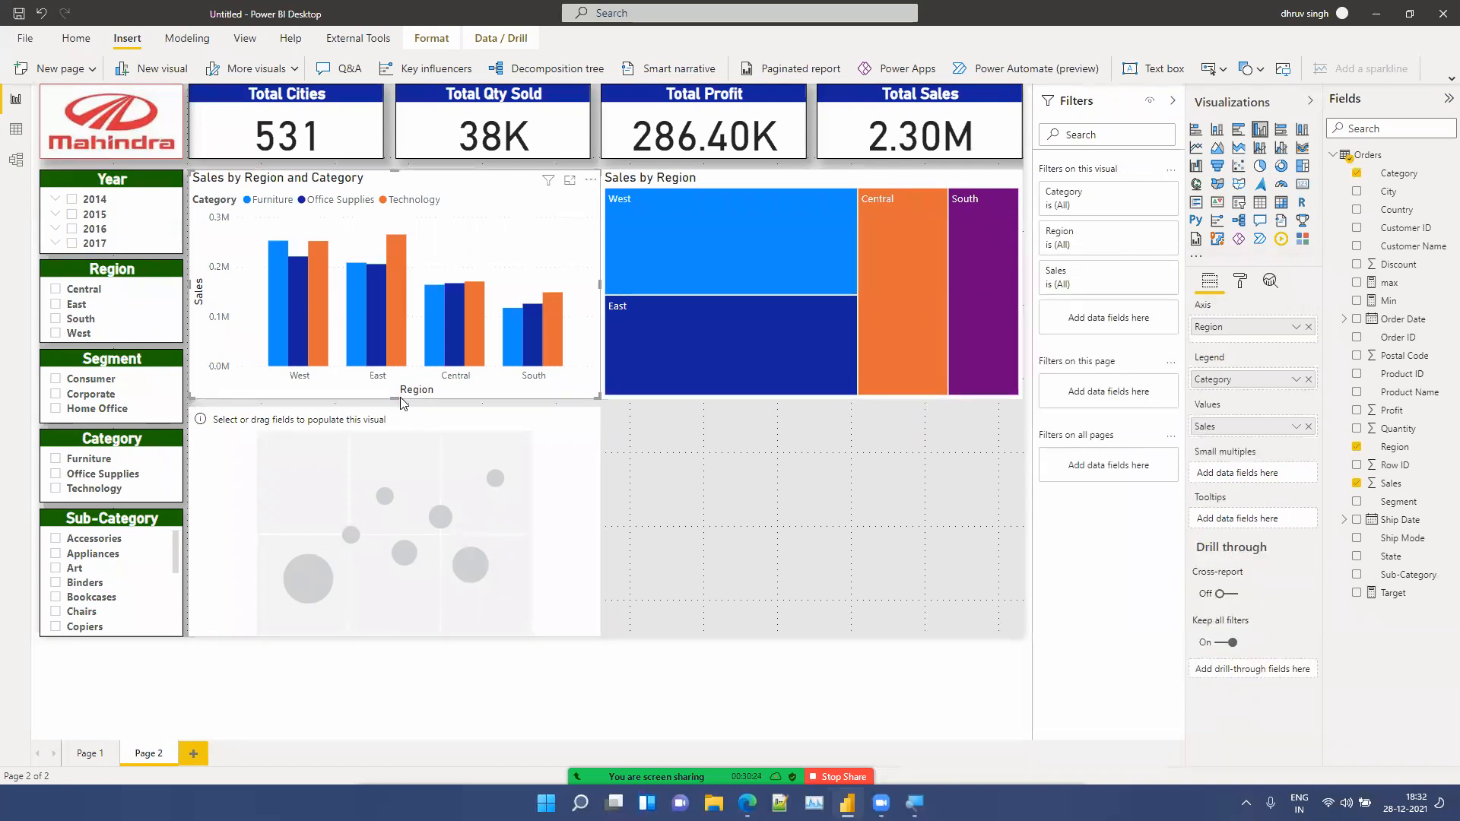
drag(393, 408, 394, 415)
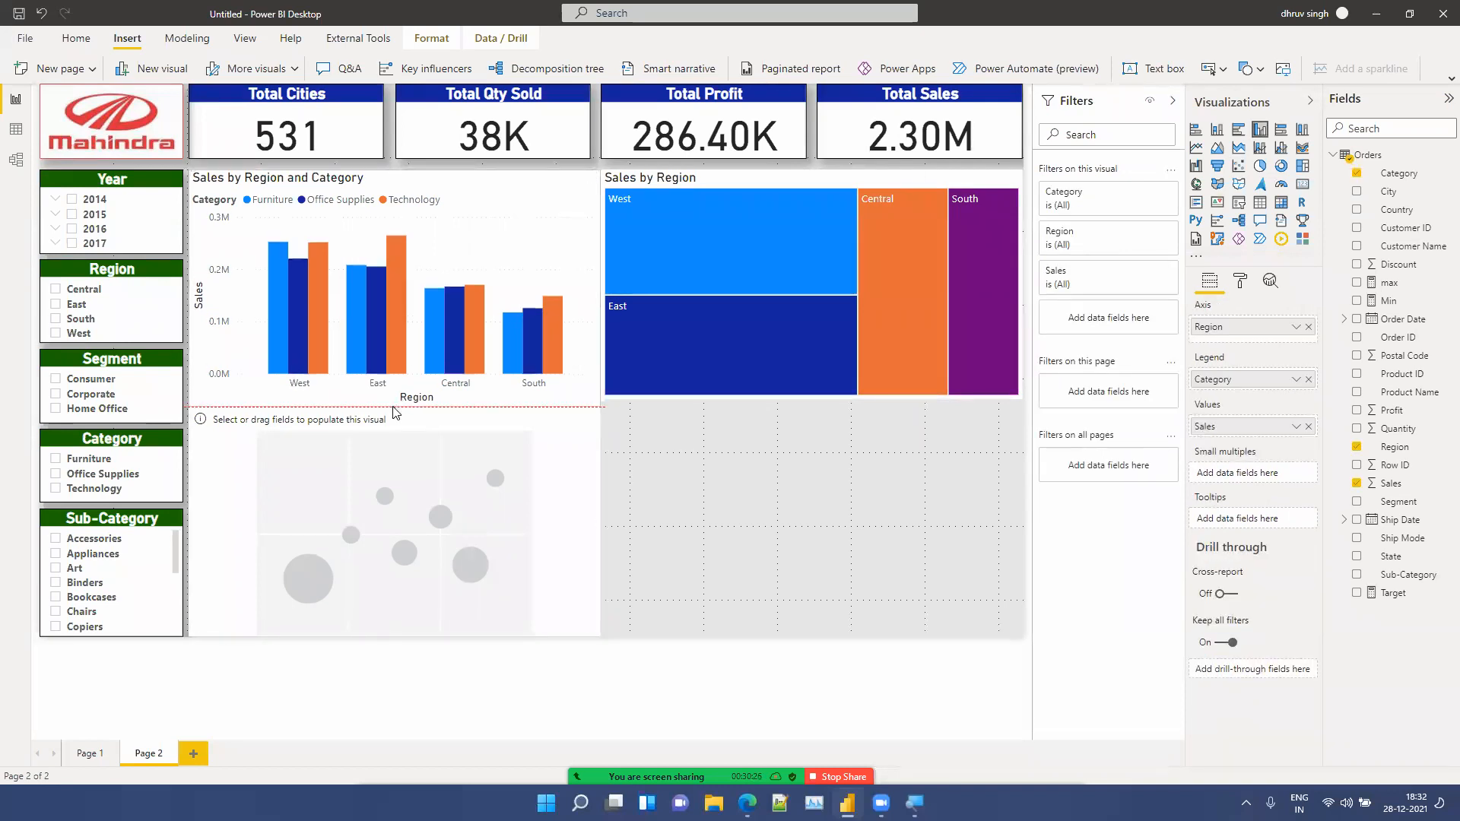
click(713, 395)
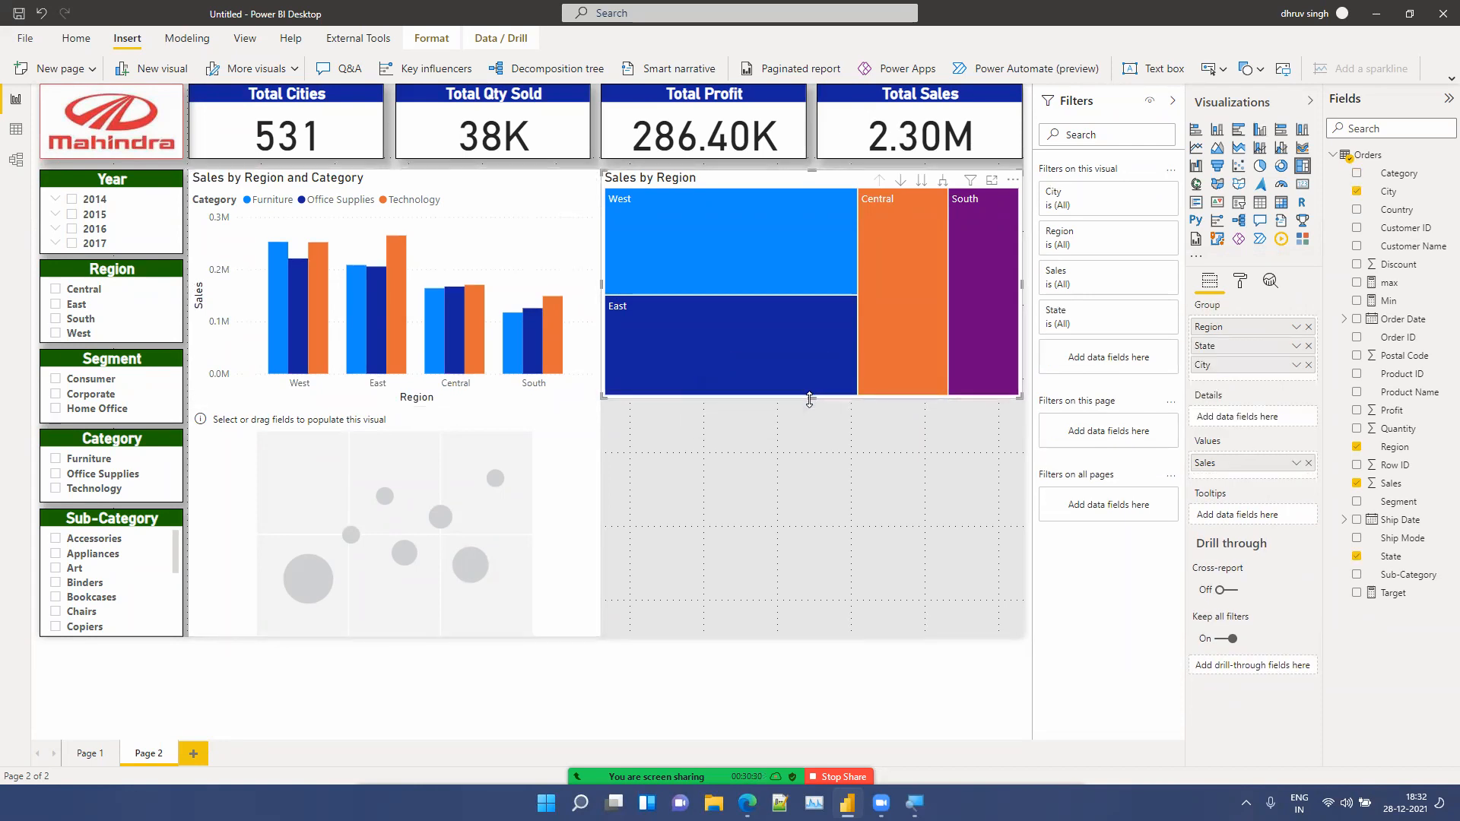
drag(809, 400, 809, 406)
Step: Plot the scatter chart with Sales on the X axis, Profit on the Y axis, Category as details and Region as legend
click(342, 490)
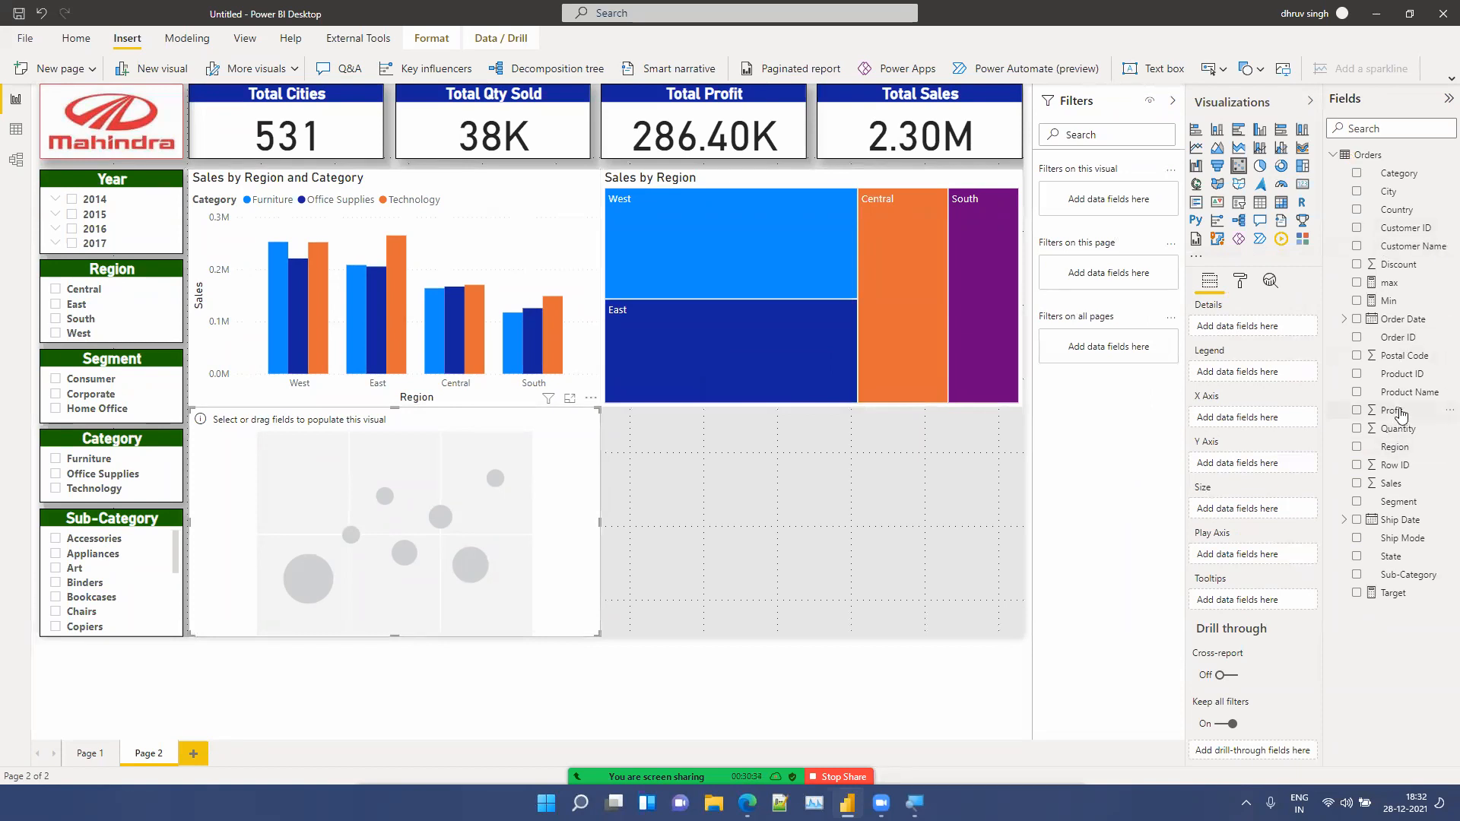
drag(1399, 413, 1247, 463)
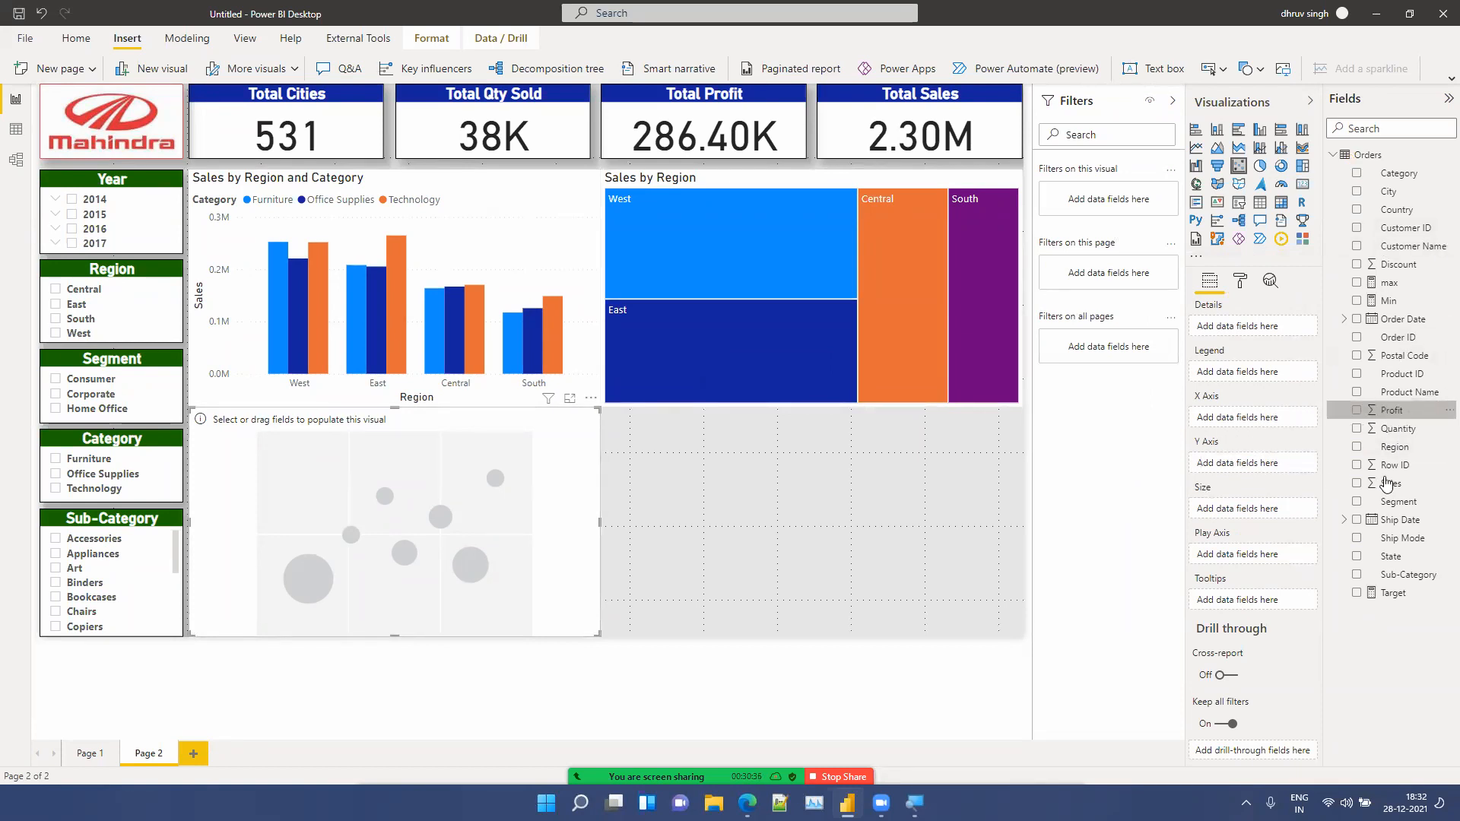
drag(1390, 484, 1253, 415)
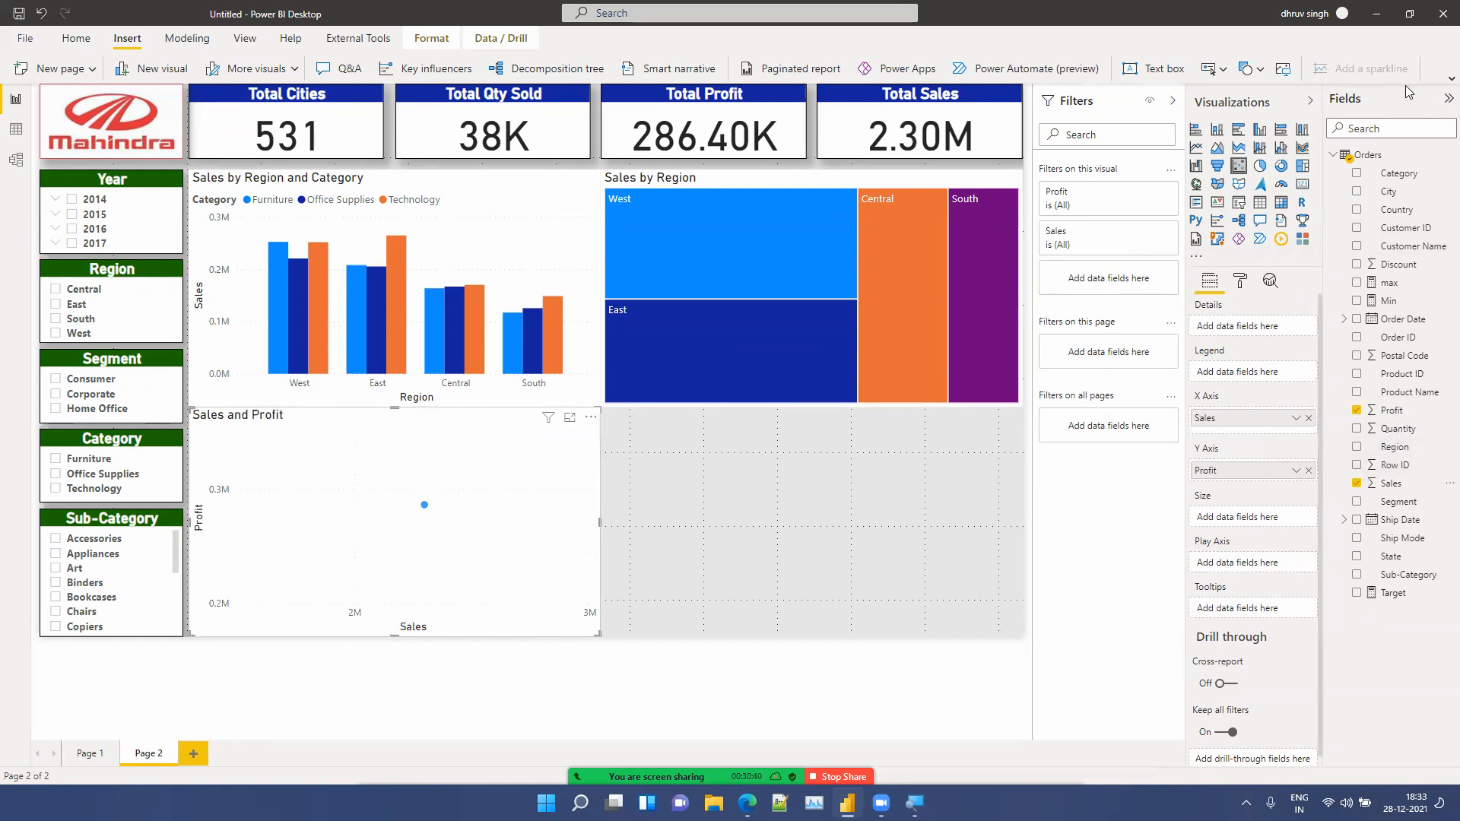
drag(1411, 187, 1285, 337)
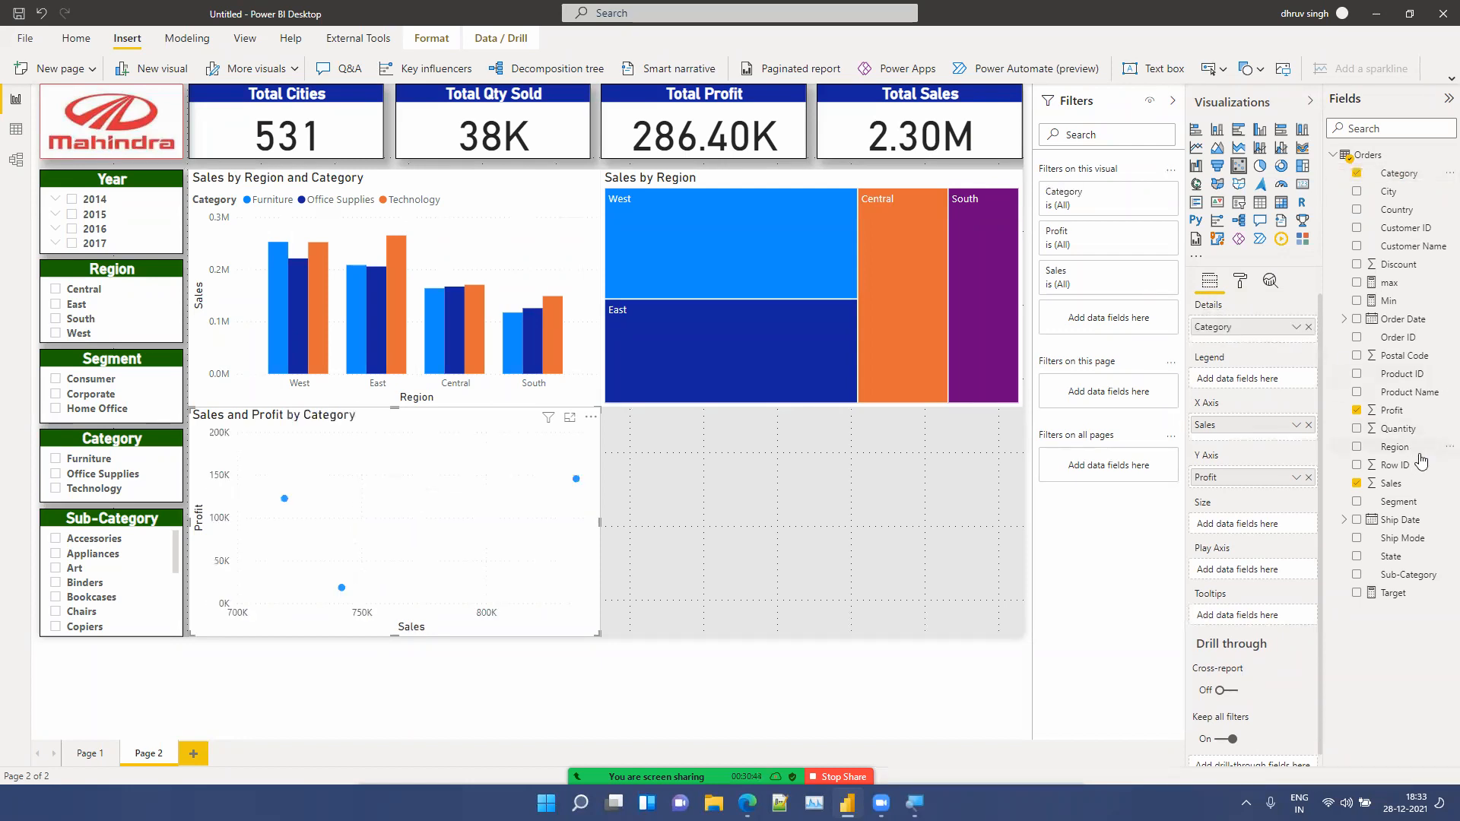
drag(1407, 449, 1264, 380)
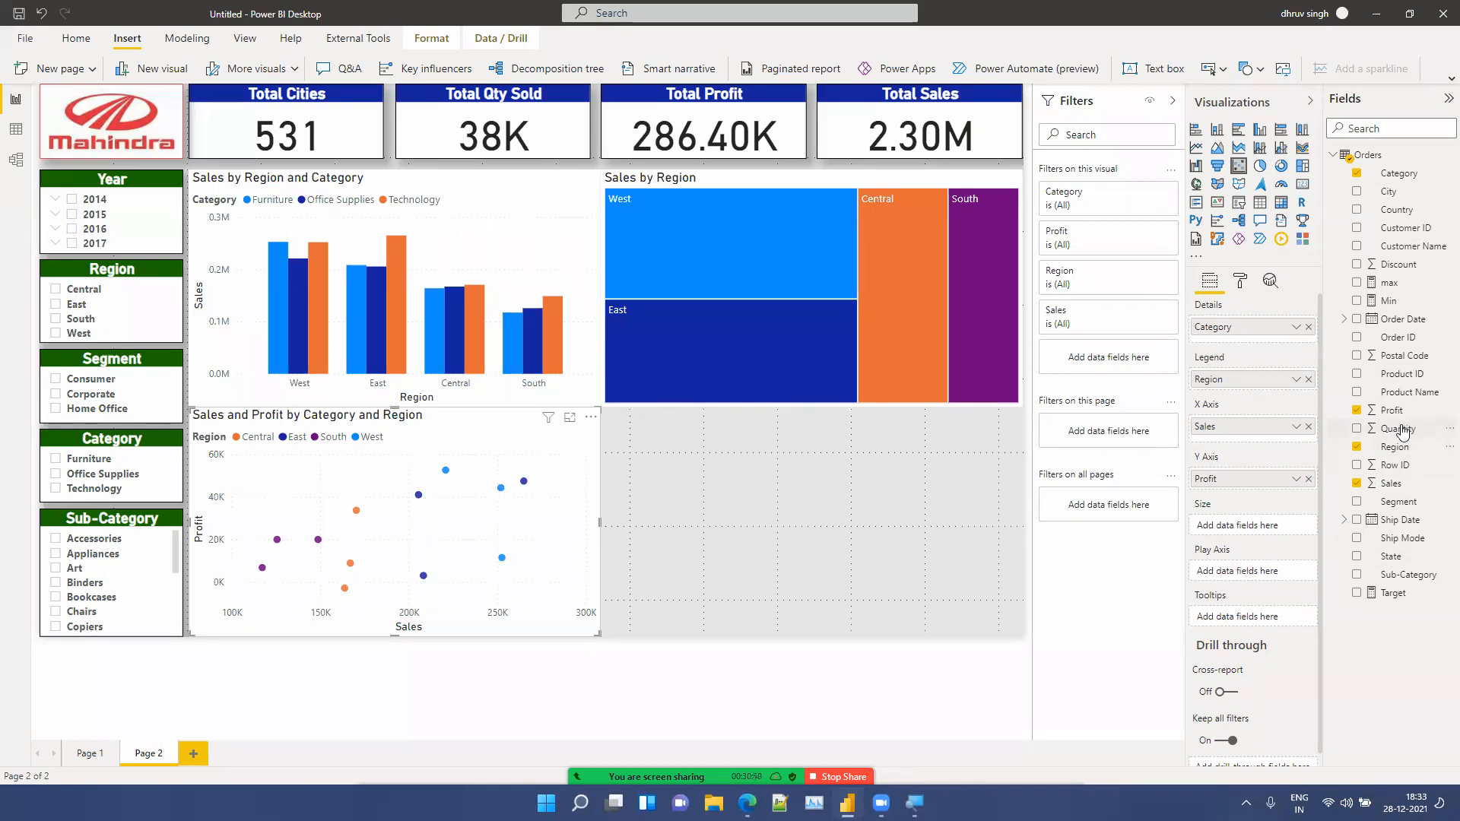
Step: Add Order Date as the scatter chart's play axis using its date hierarchy, and Quantity as the bubble size
drag(1389, 325, 1257, 572)
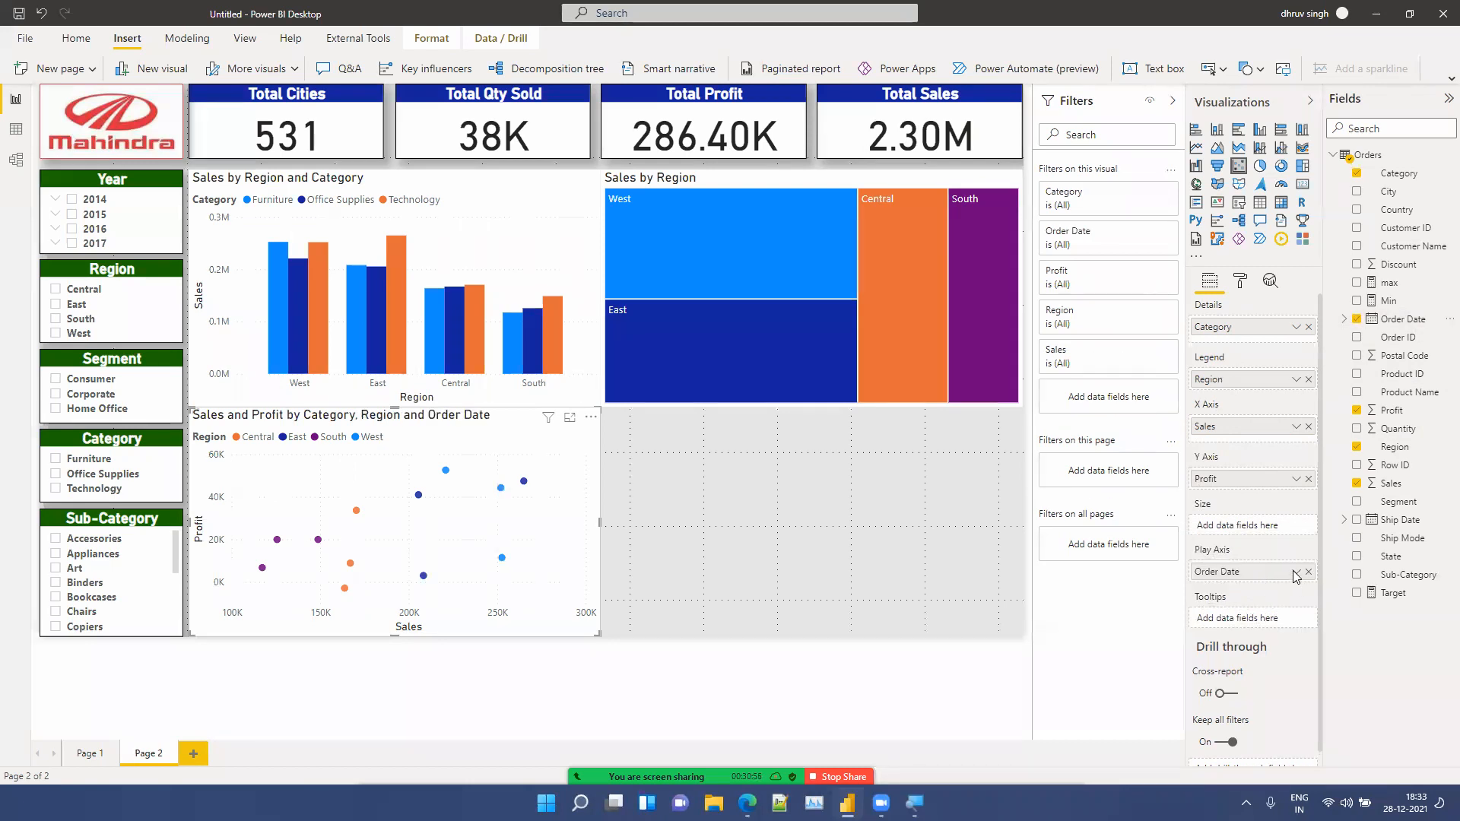
click(1300, 575)
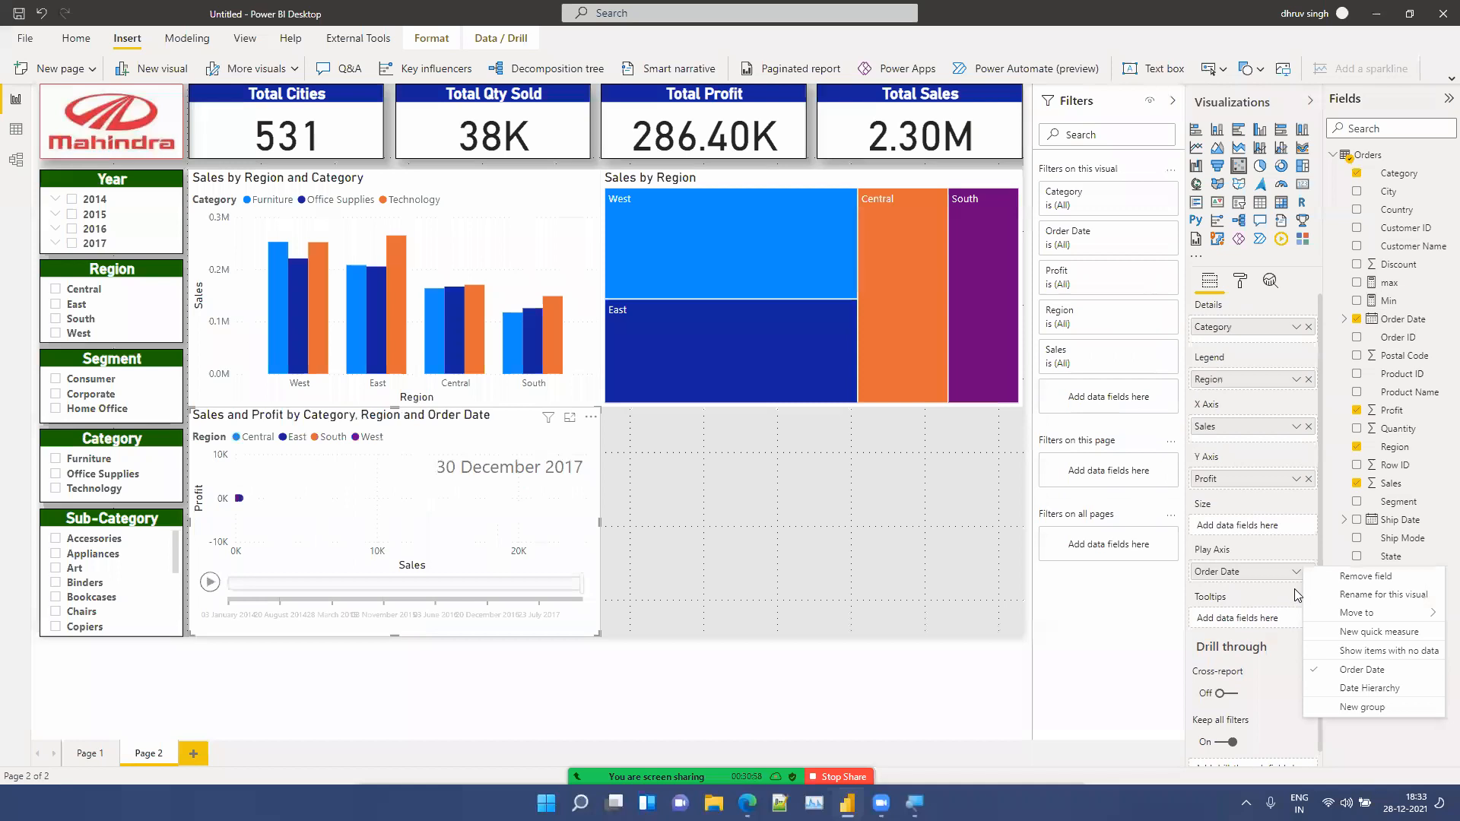
click(1345, 690)
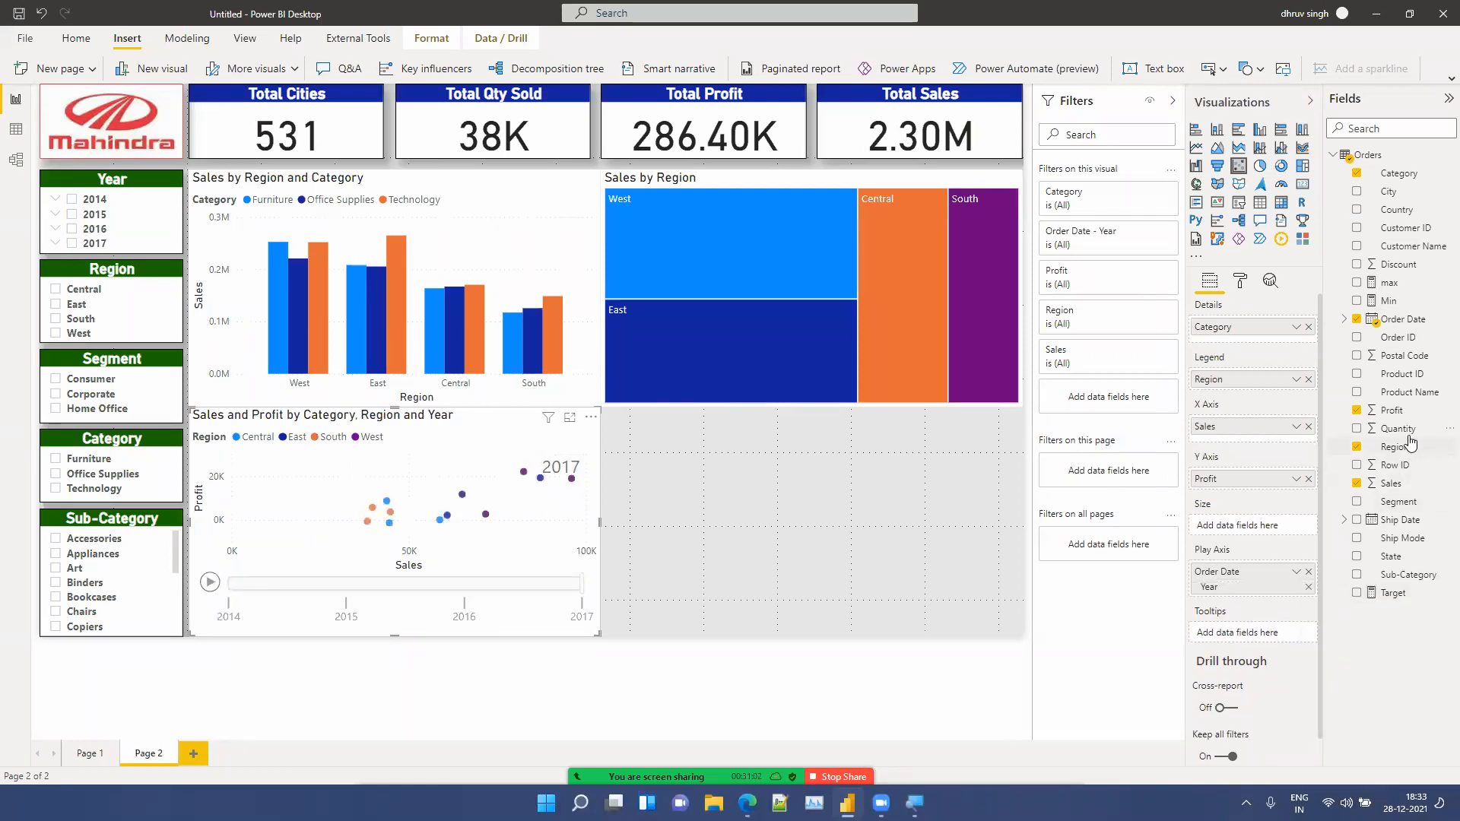
drag(1401, 429, 1232, 535)
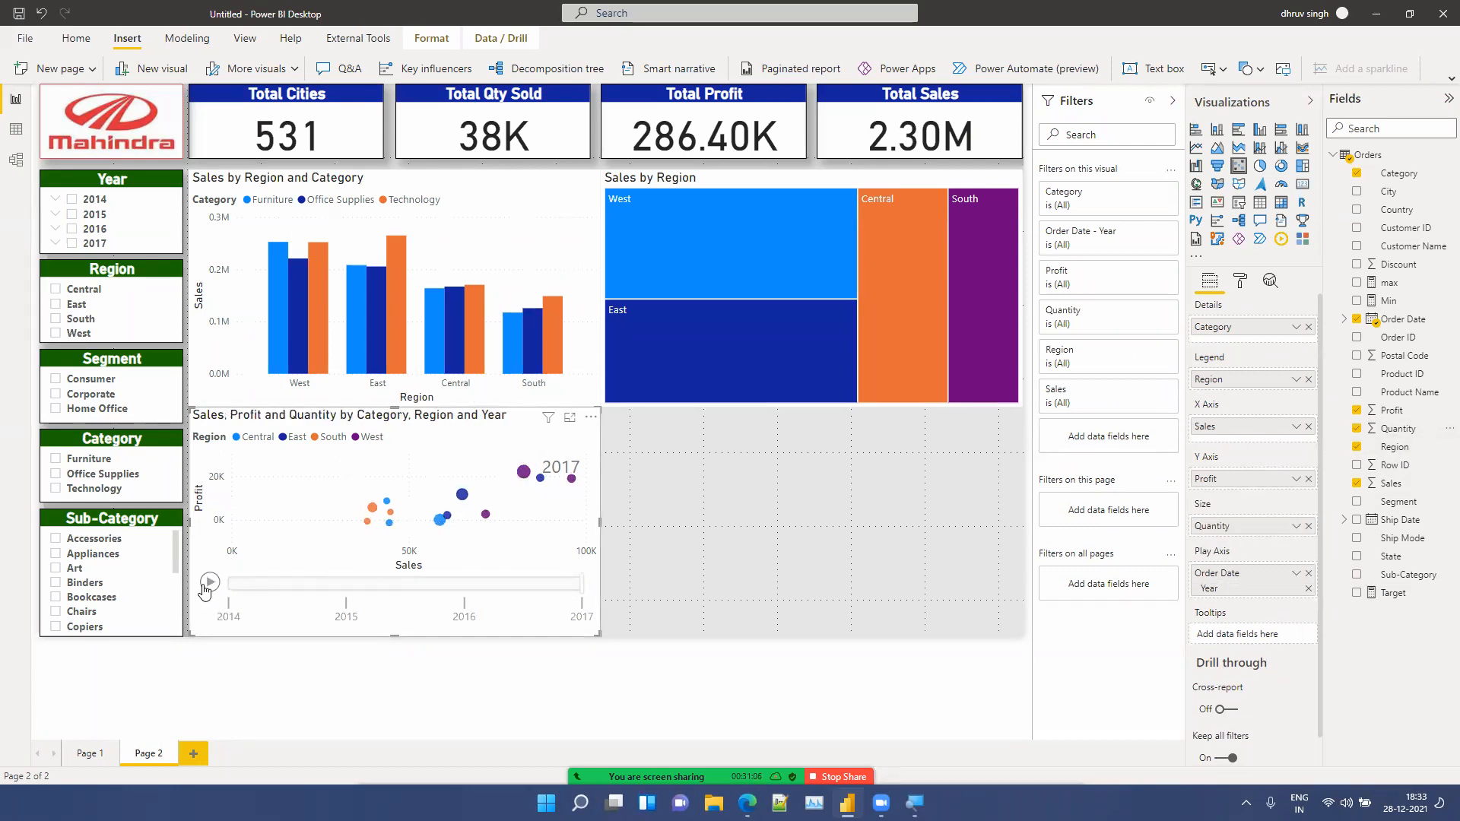
click(771, 523)
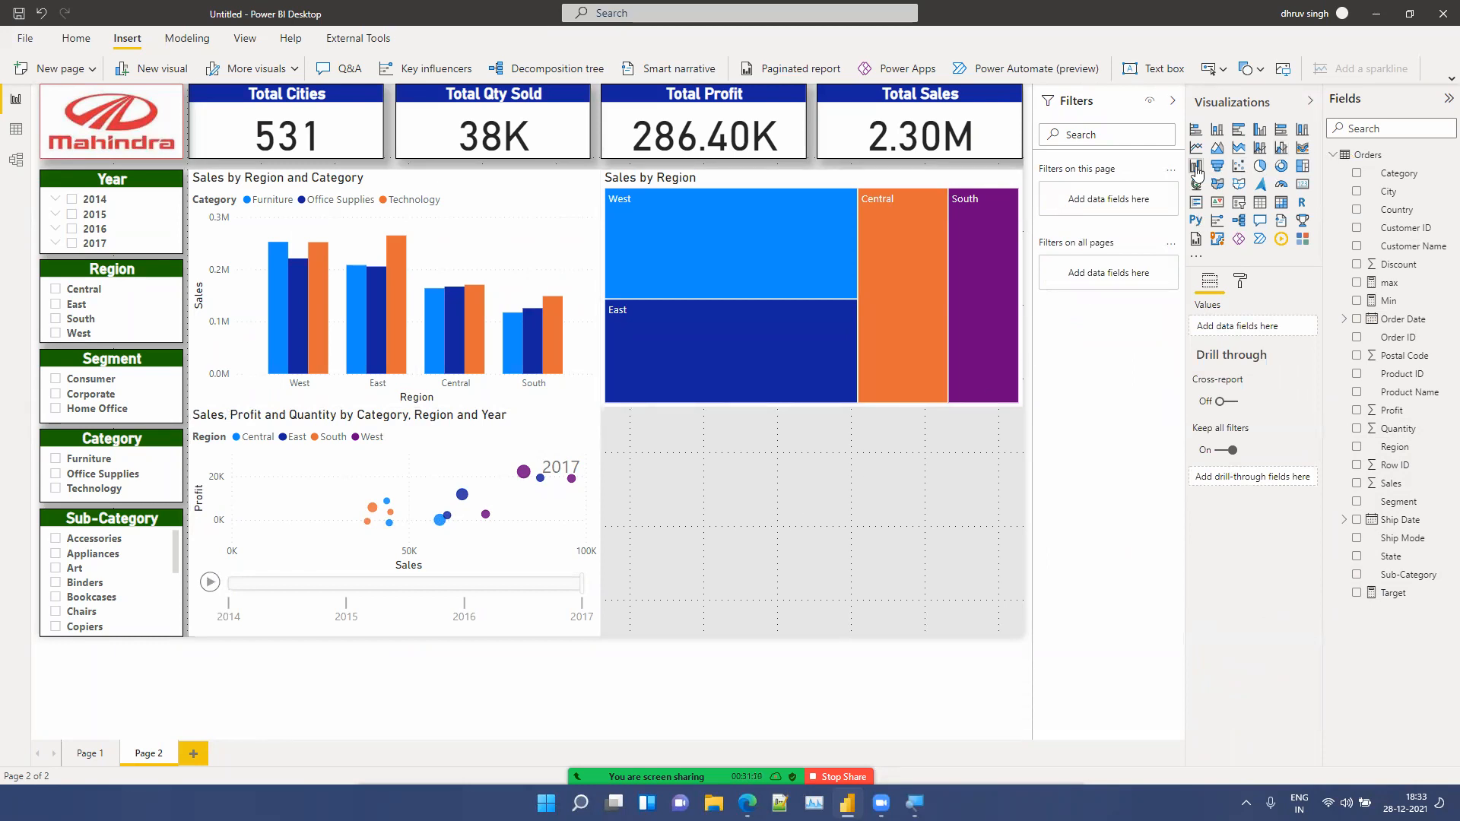
Step: Insert an area chart into the empty lower-right space beside the scatter chart
click(1218, 149)
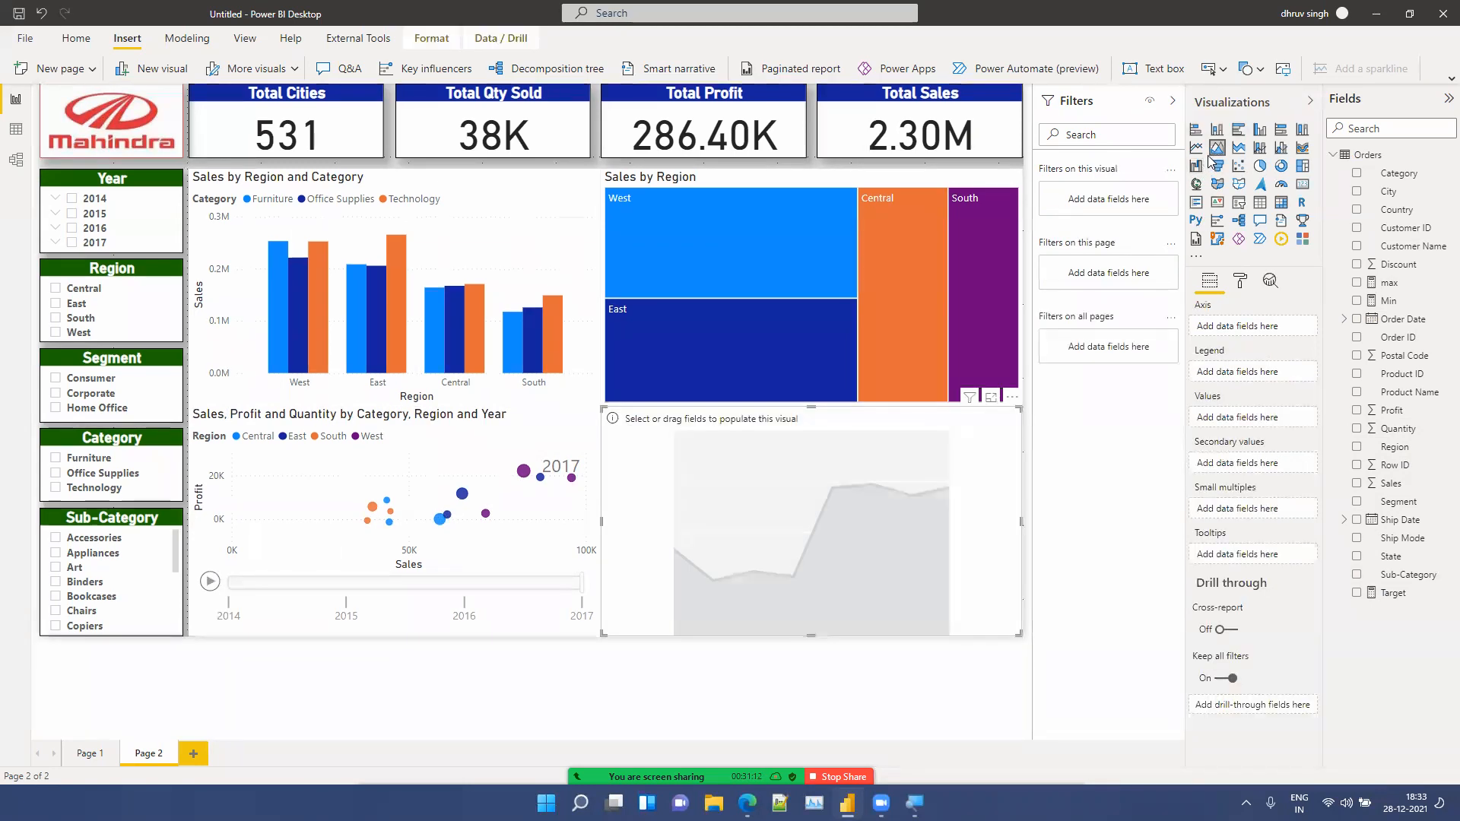
drag(1399, 499, 1230, 415)
drag(1231, 417, 1232, 418)
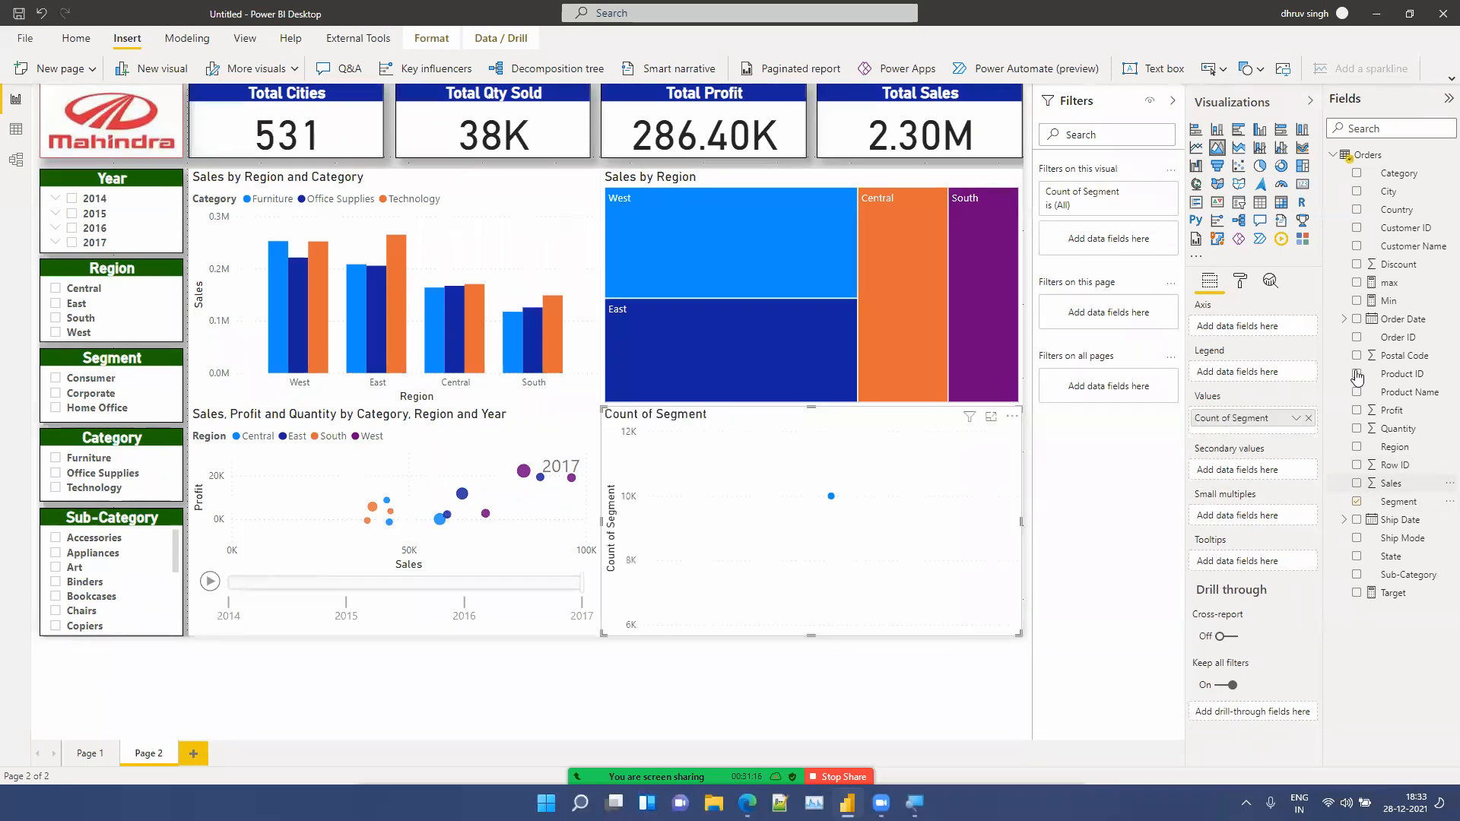
click(1309, 418)
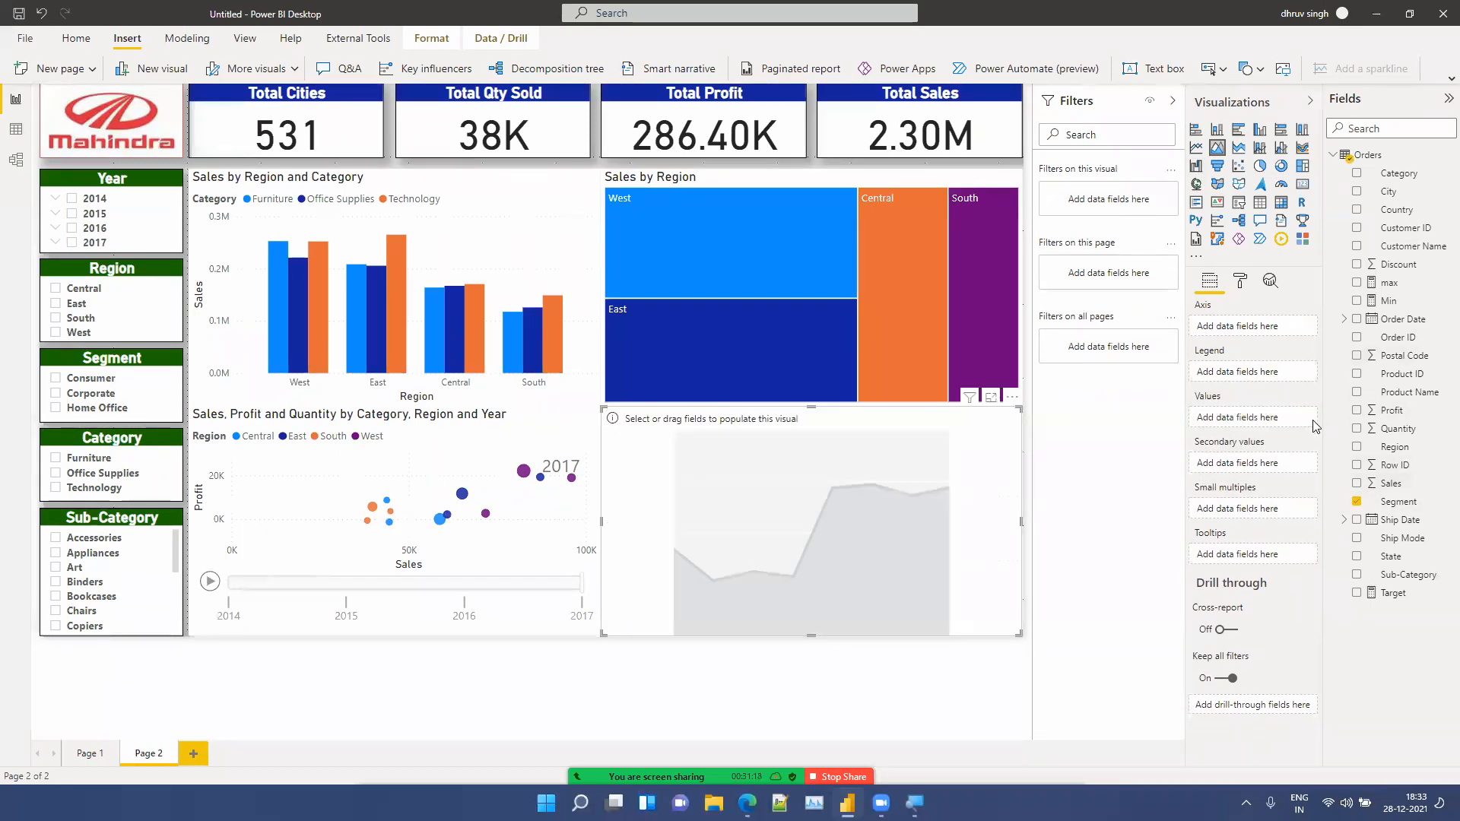
Step: Plot Sales in the area chart with the Order Date hierarchy on the axis
drag(1378, 486, 1256, 420)
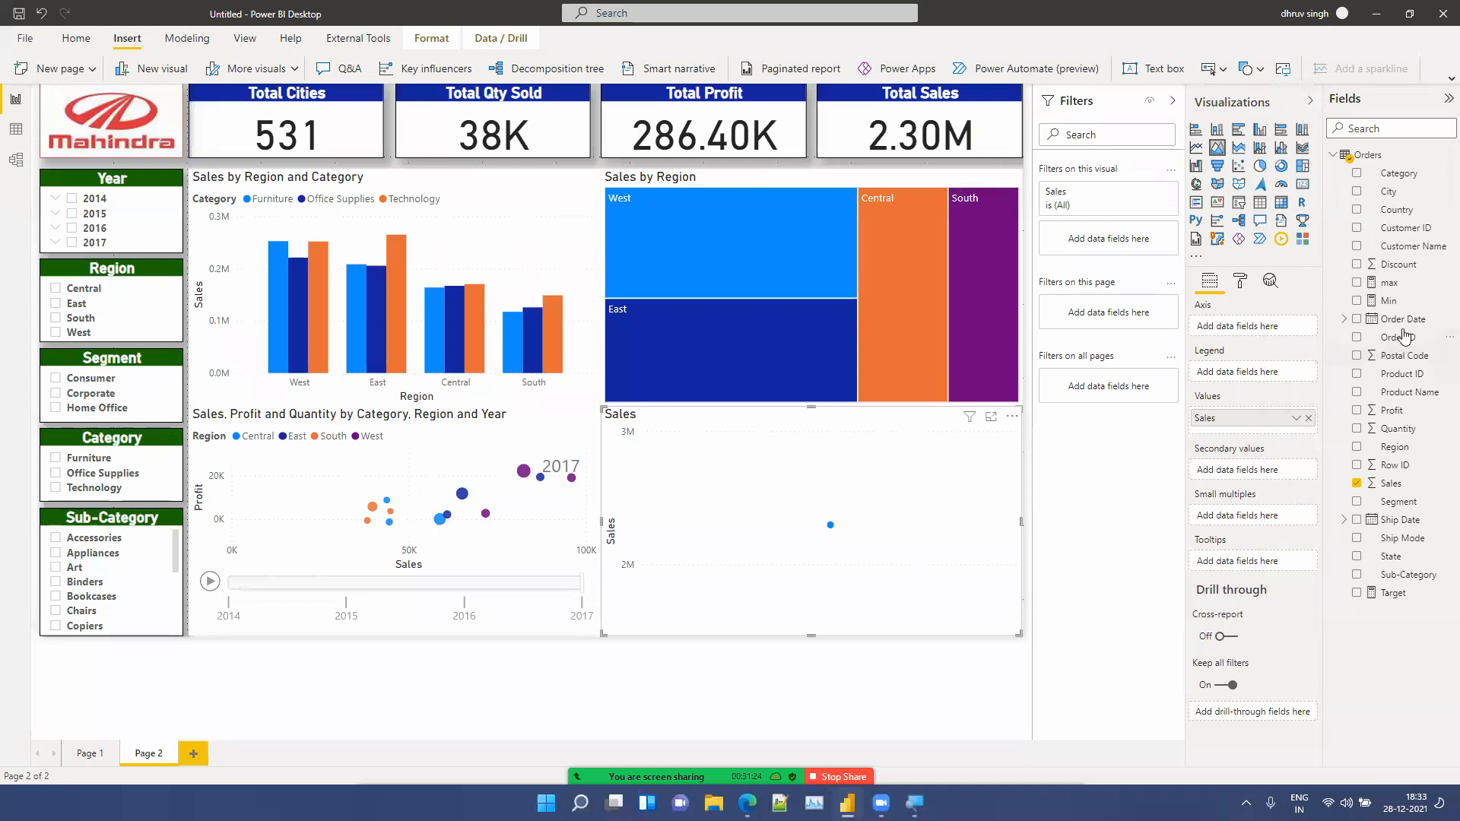
drag(1397, 323, 1253, 332)
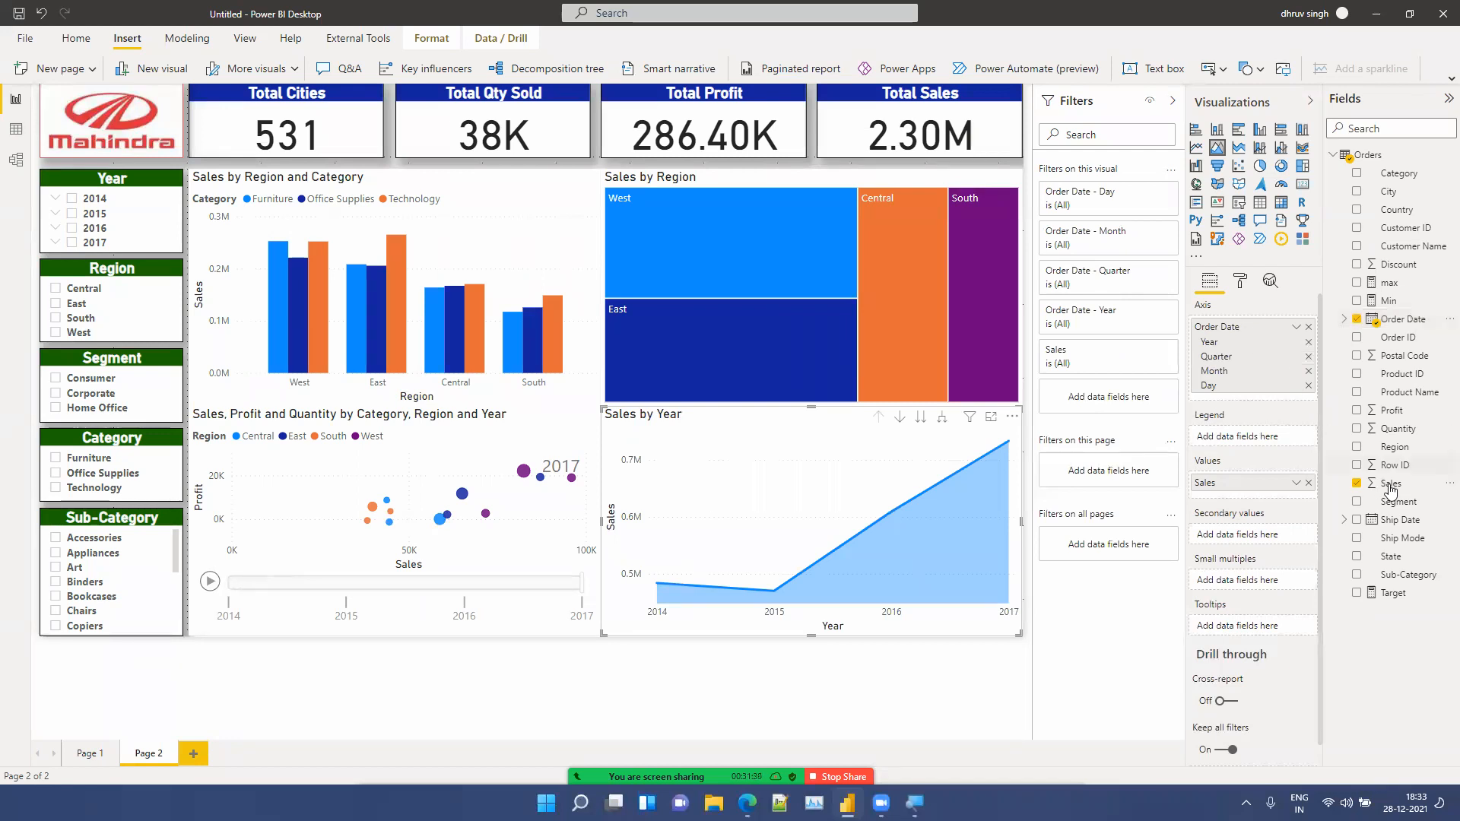
Step: Add Profit as the area chart's secondary values
drag(1405, 415, 1280, 539)
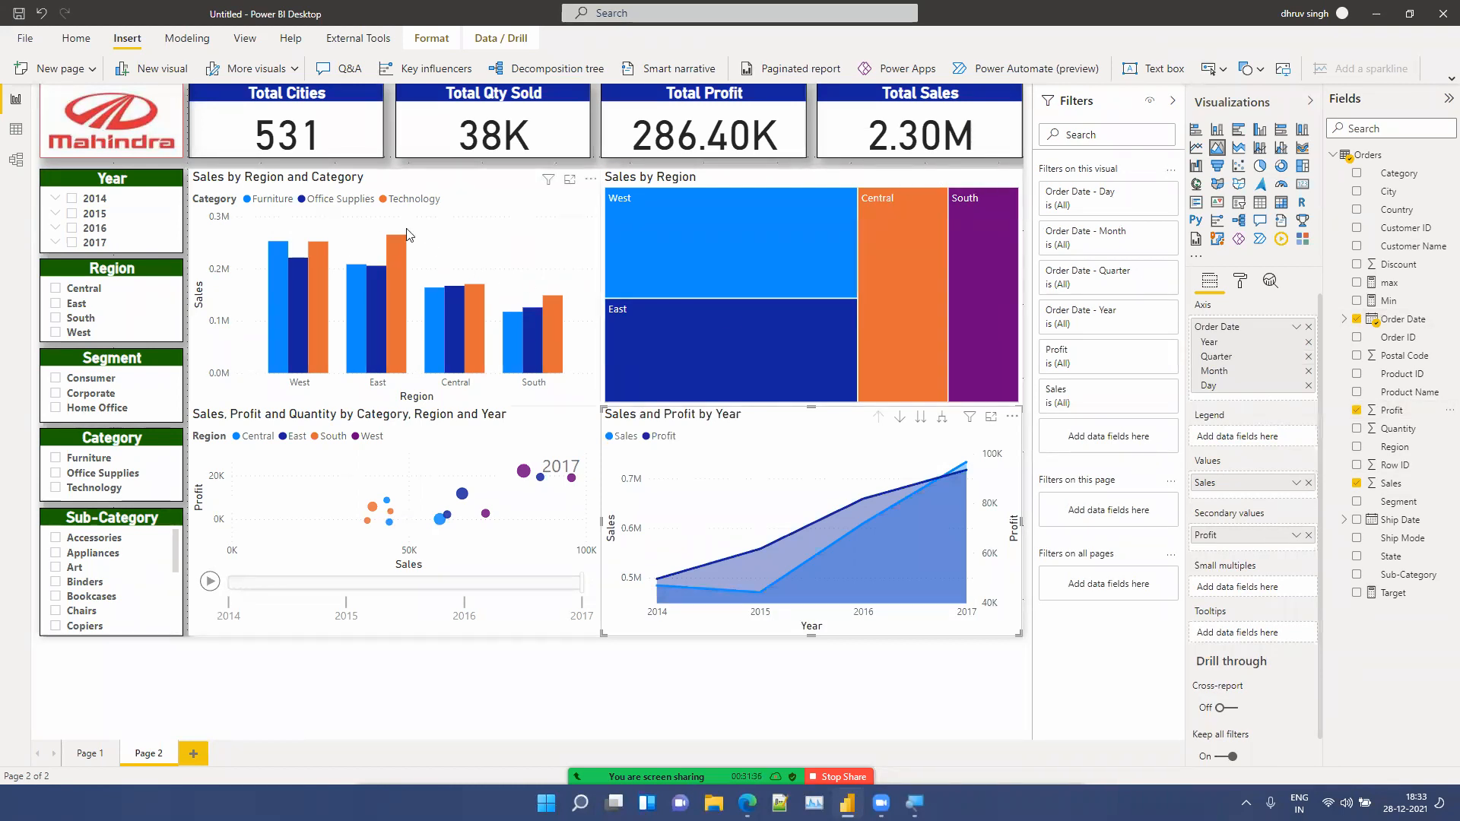
Step: Copy the Total Cities card's formatting onto the Sales by Region and Category chart with Format Painter
click(312, 144)
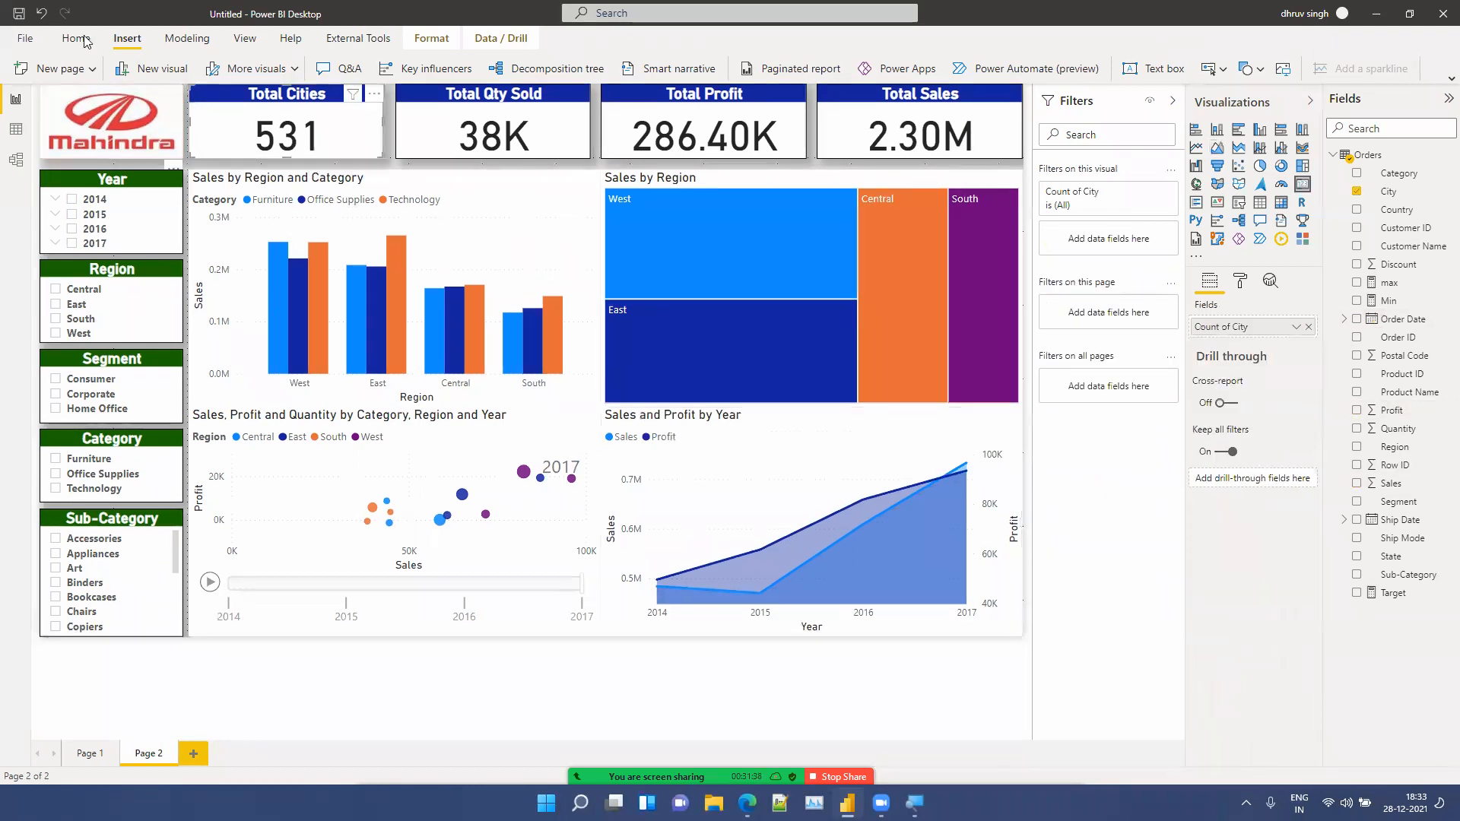
click(76, 38)
click(60, 70)
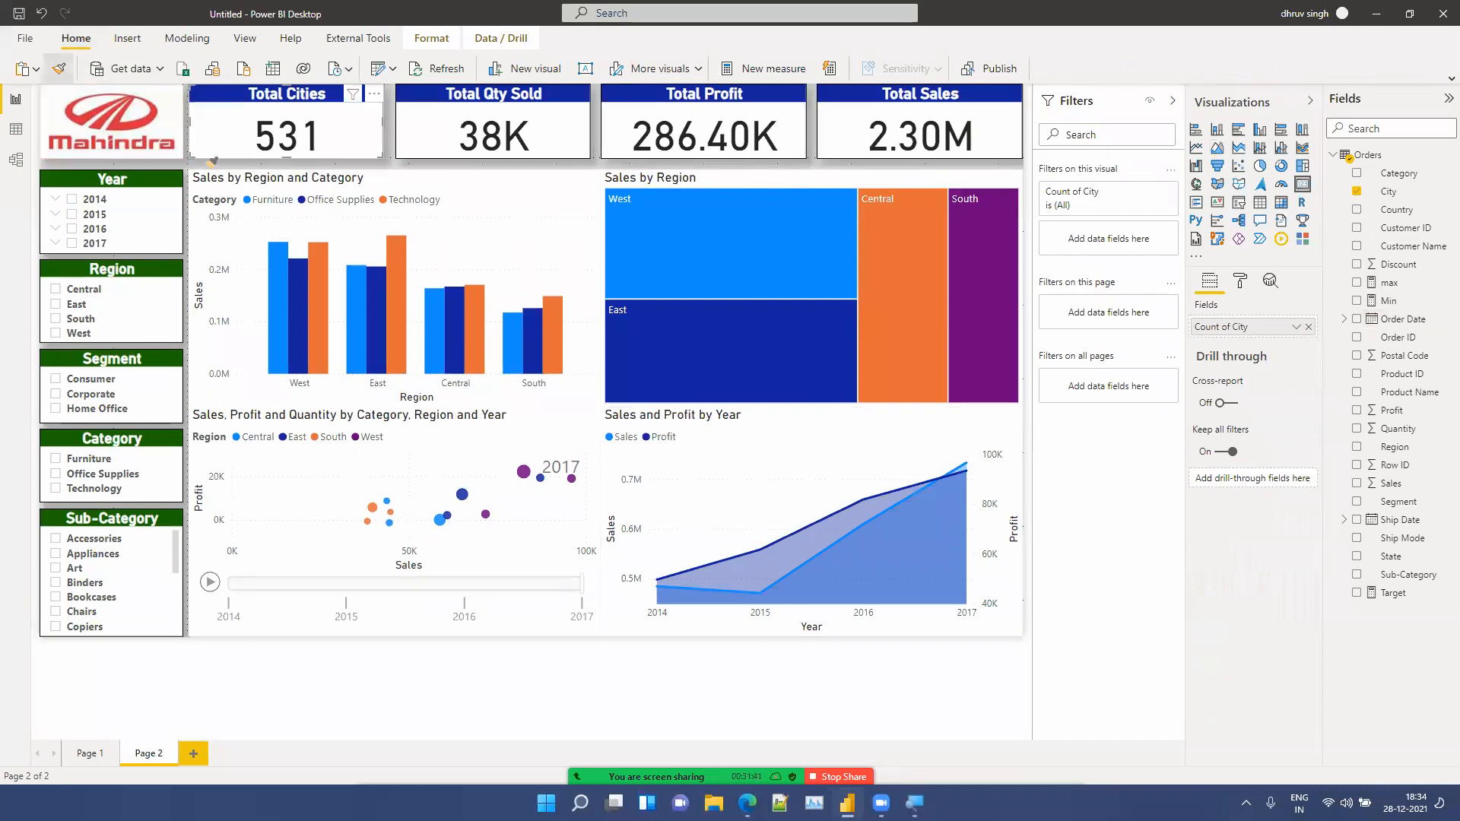
click(426, 184)
Step: Apply the same card formatting to the Sales by Region treemap, the scatter chart and the area chart with Format Painter
click(59, 64)
click(880, 175)
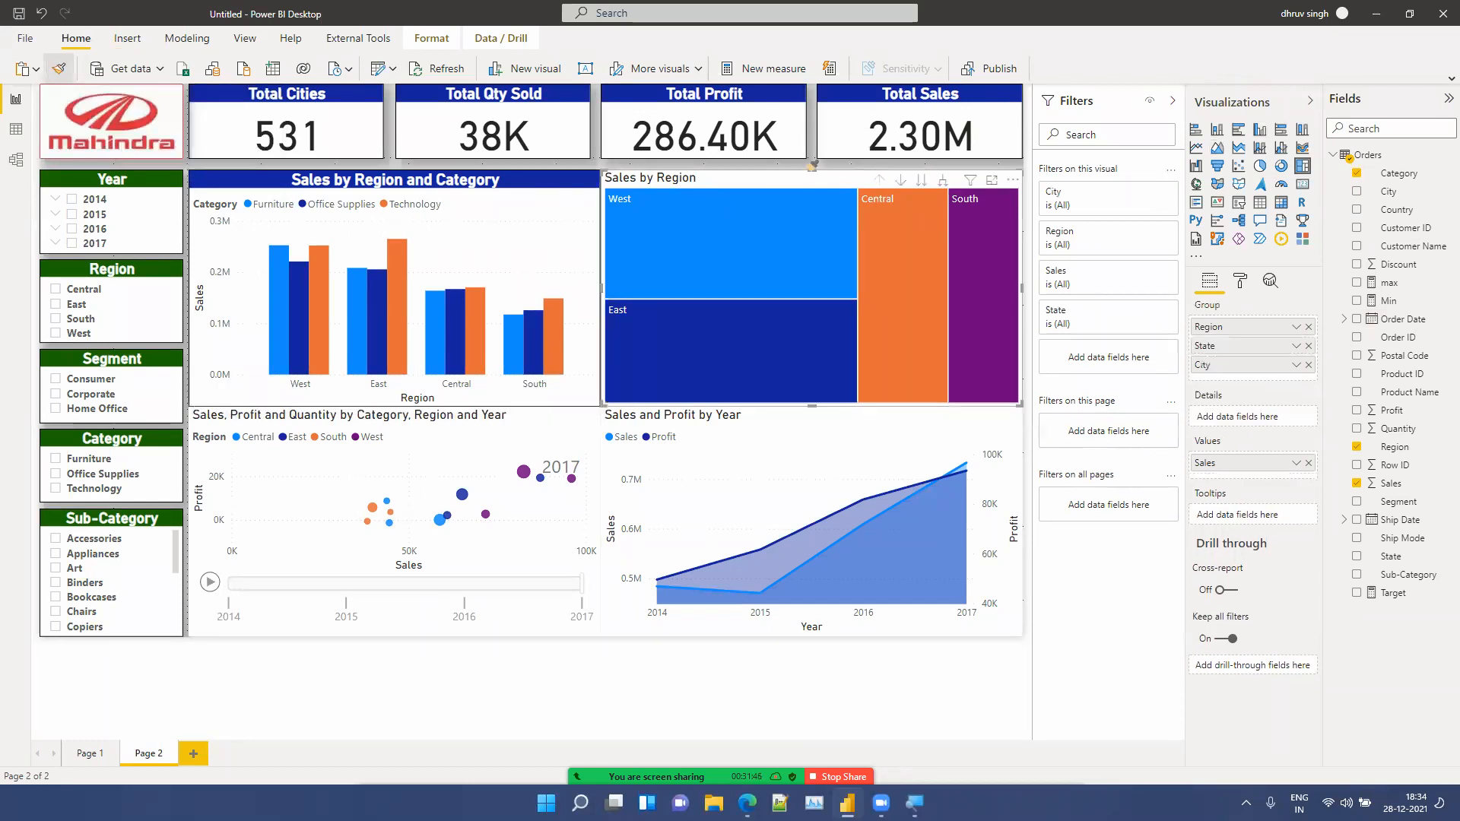
click(59, 69)
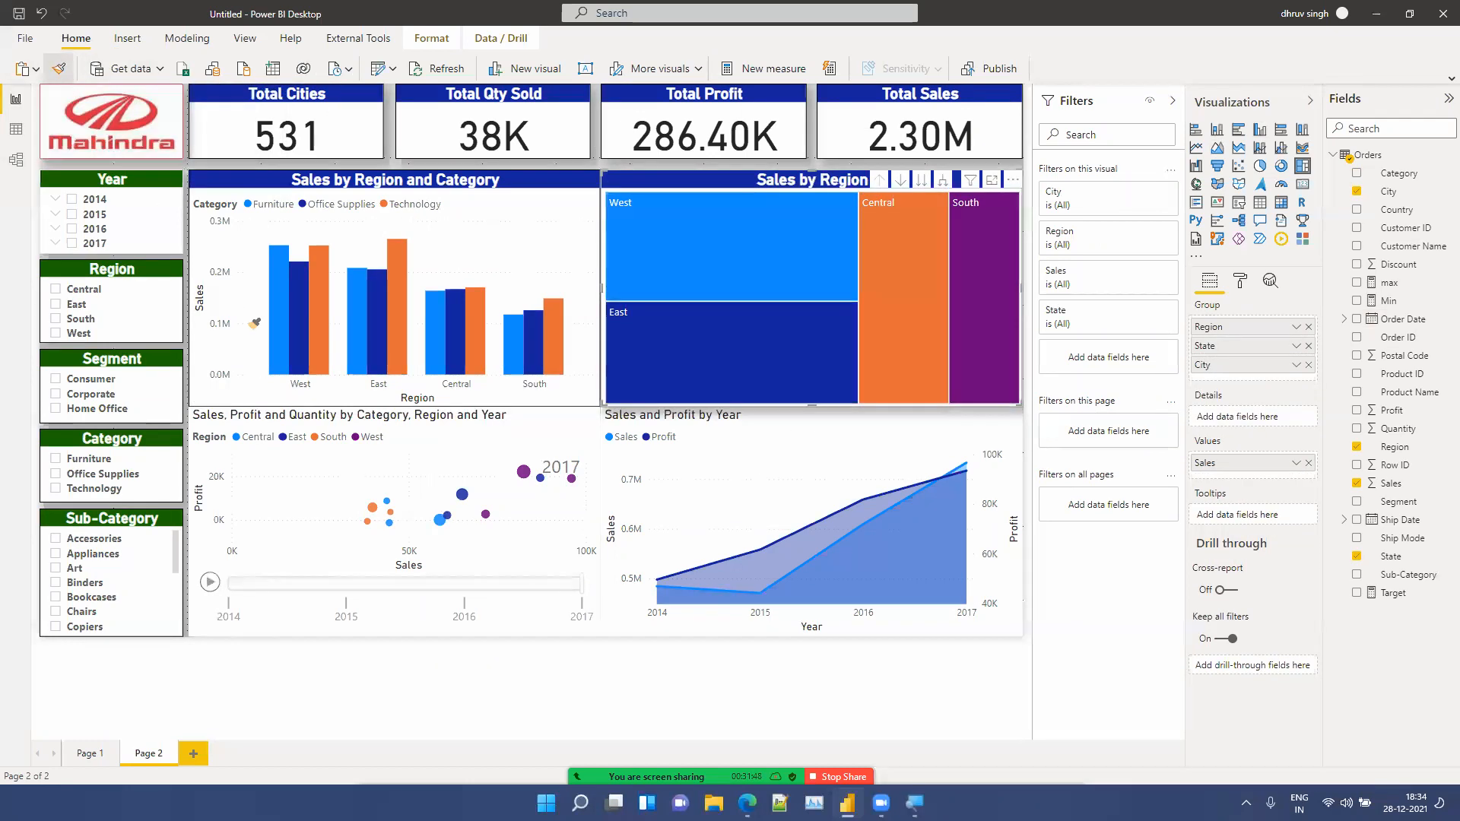
click(378, 423)
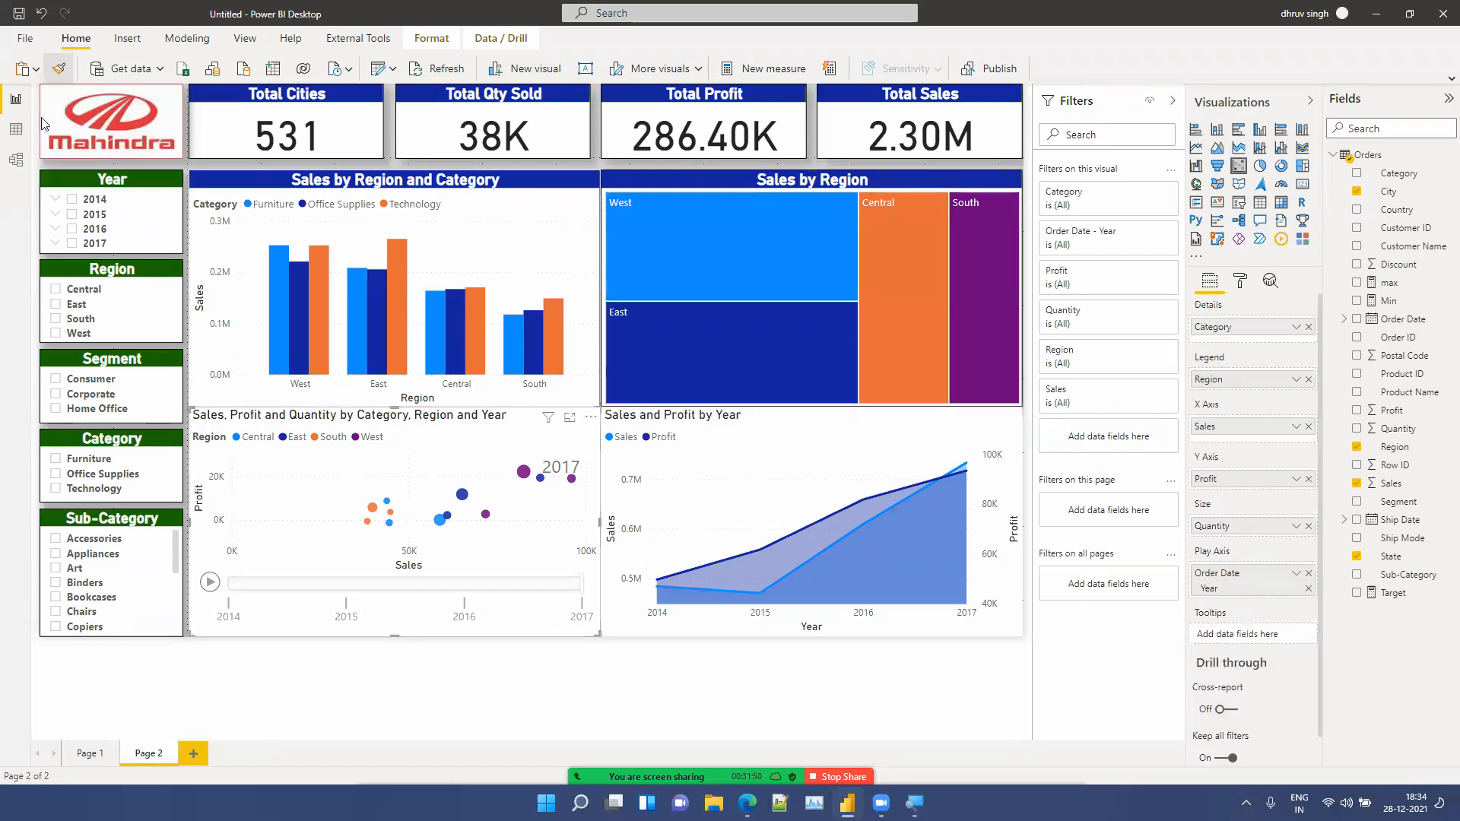
click(60, 67)
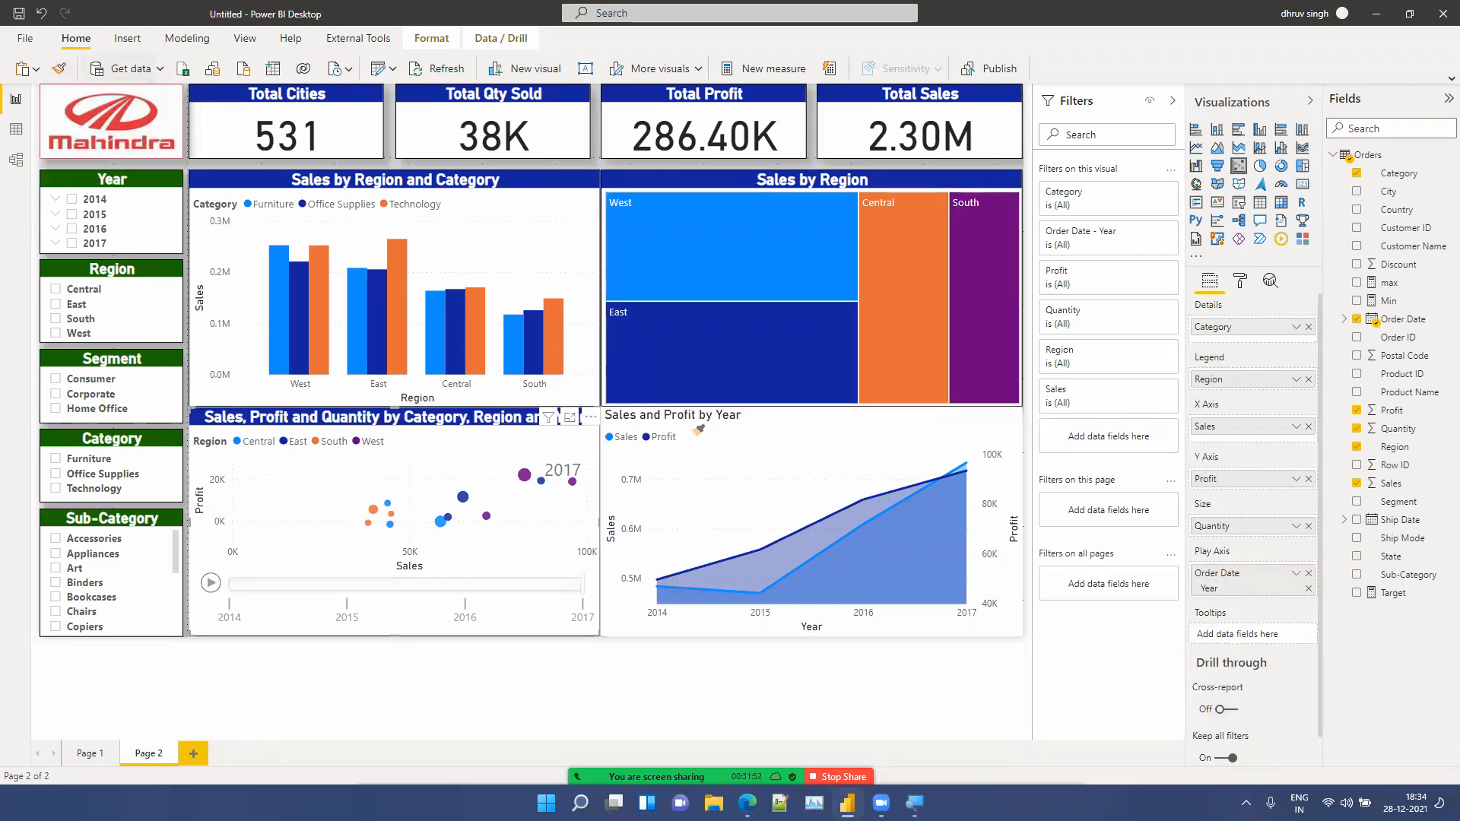
click(753, 627)
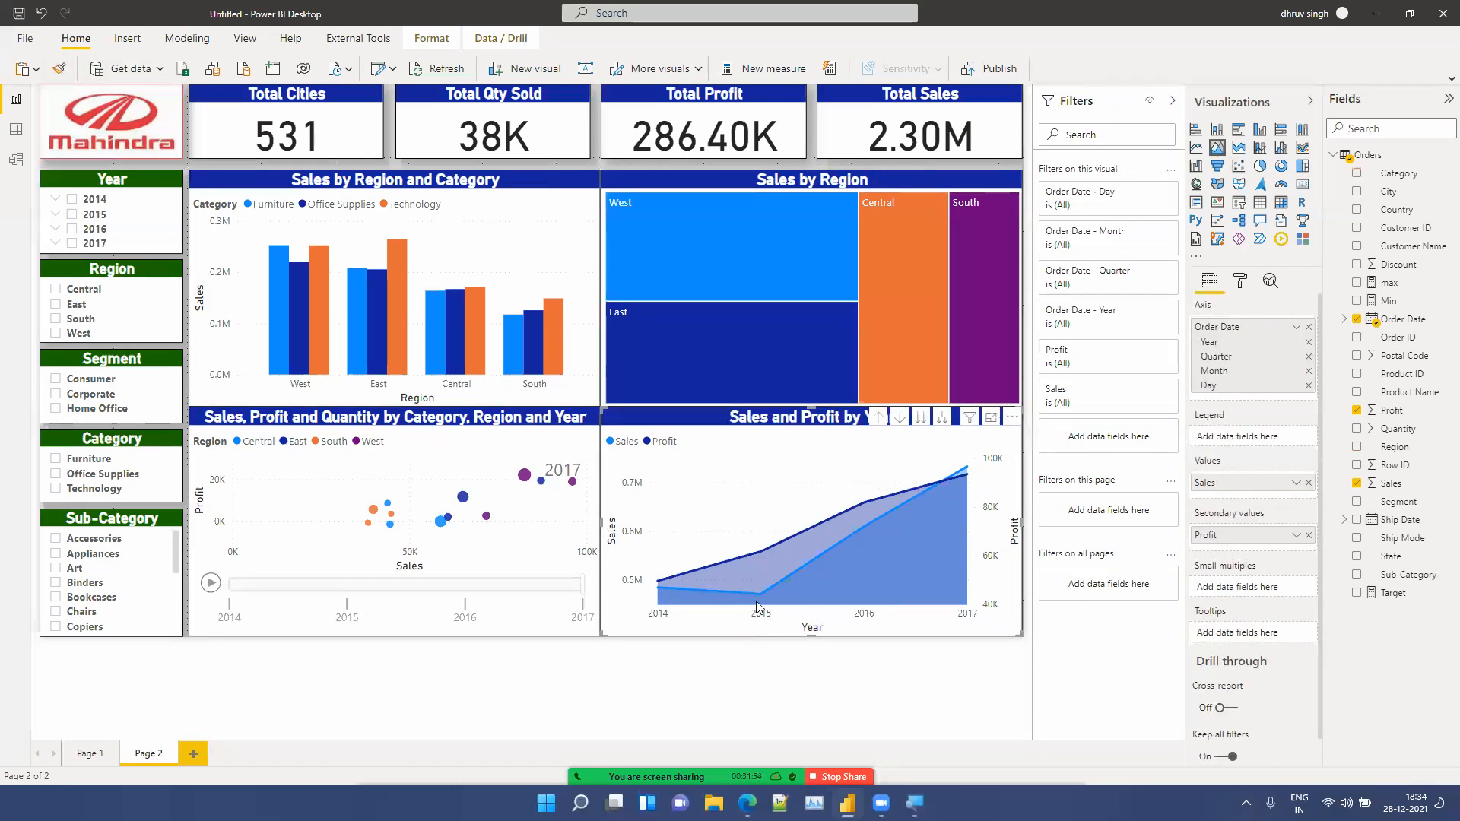
click(742, 686)
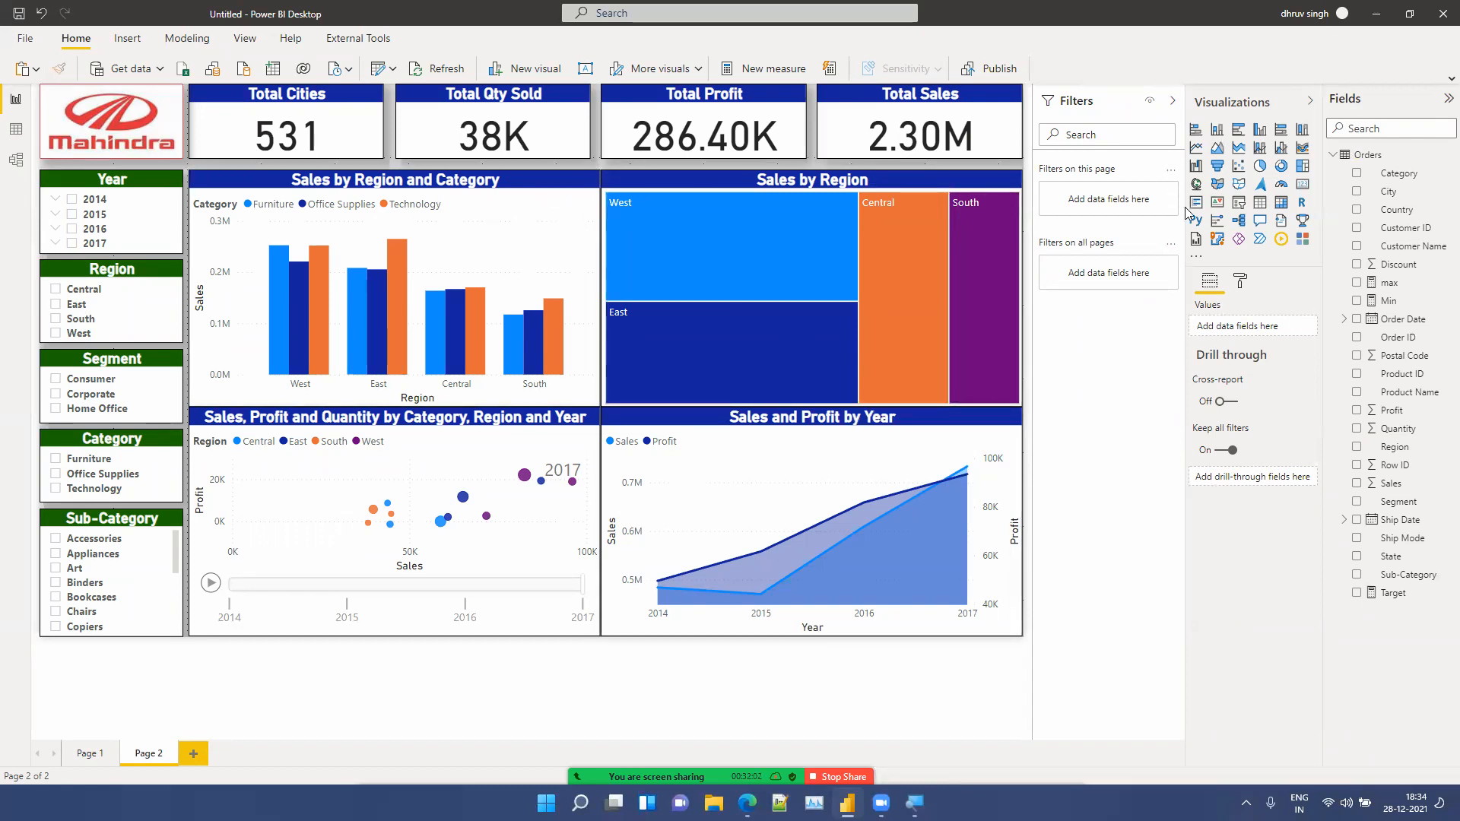
Step: Set the report page's background colour to a light blue theme shade
click(1240, 281)
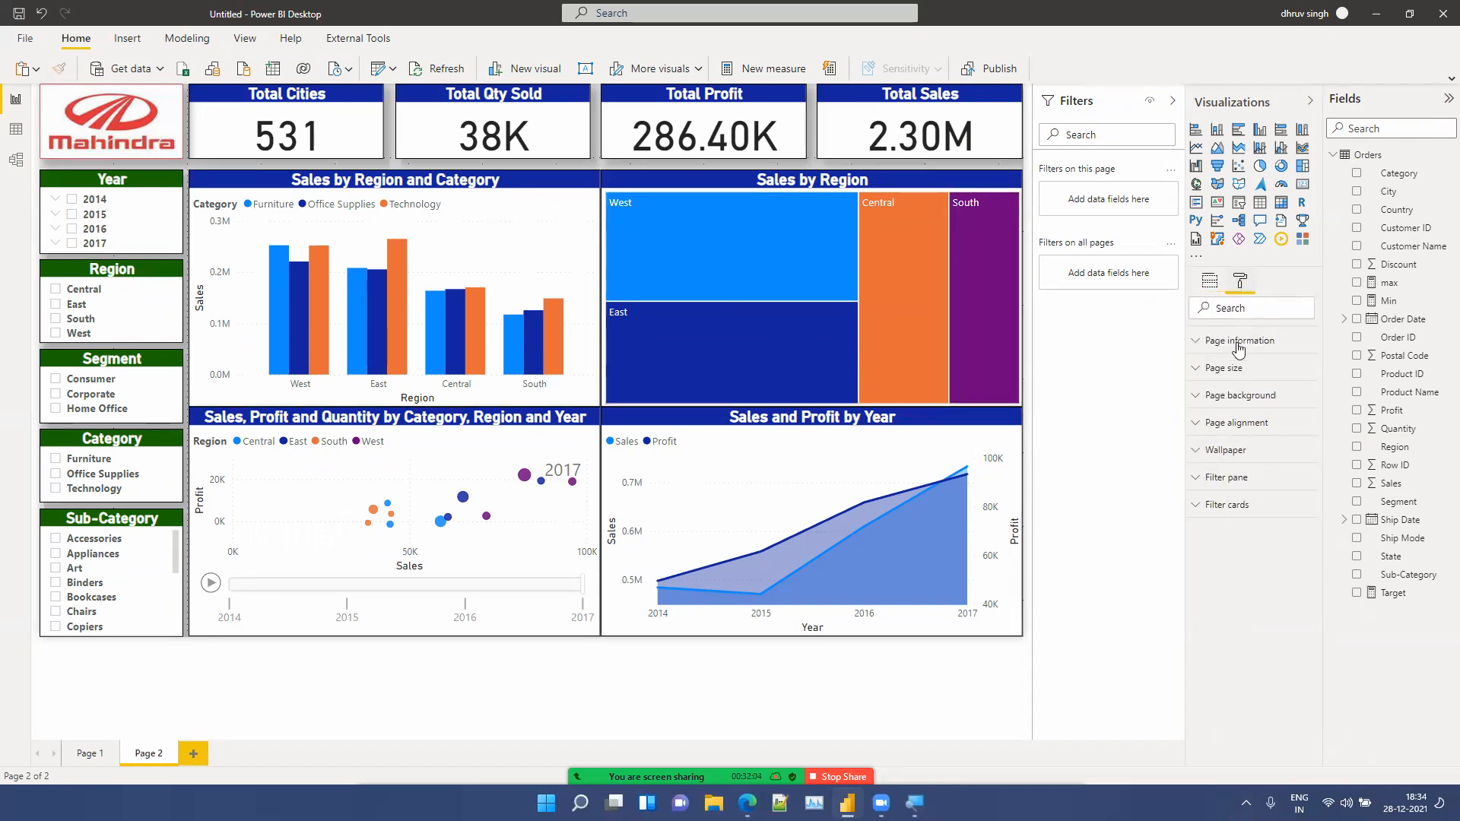
click(1237, 403)
click(1231, 441)
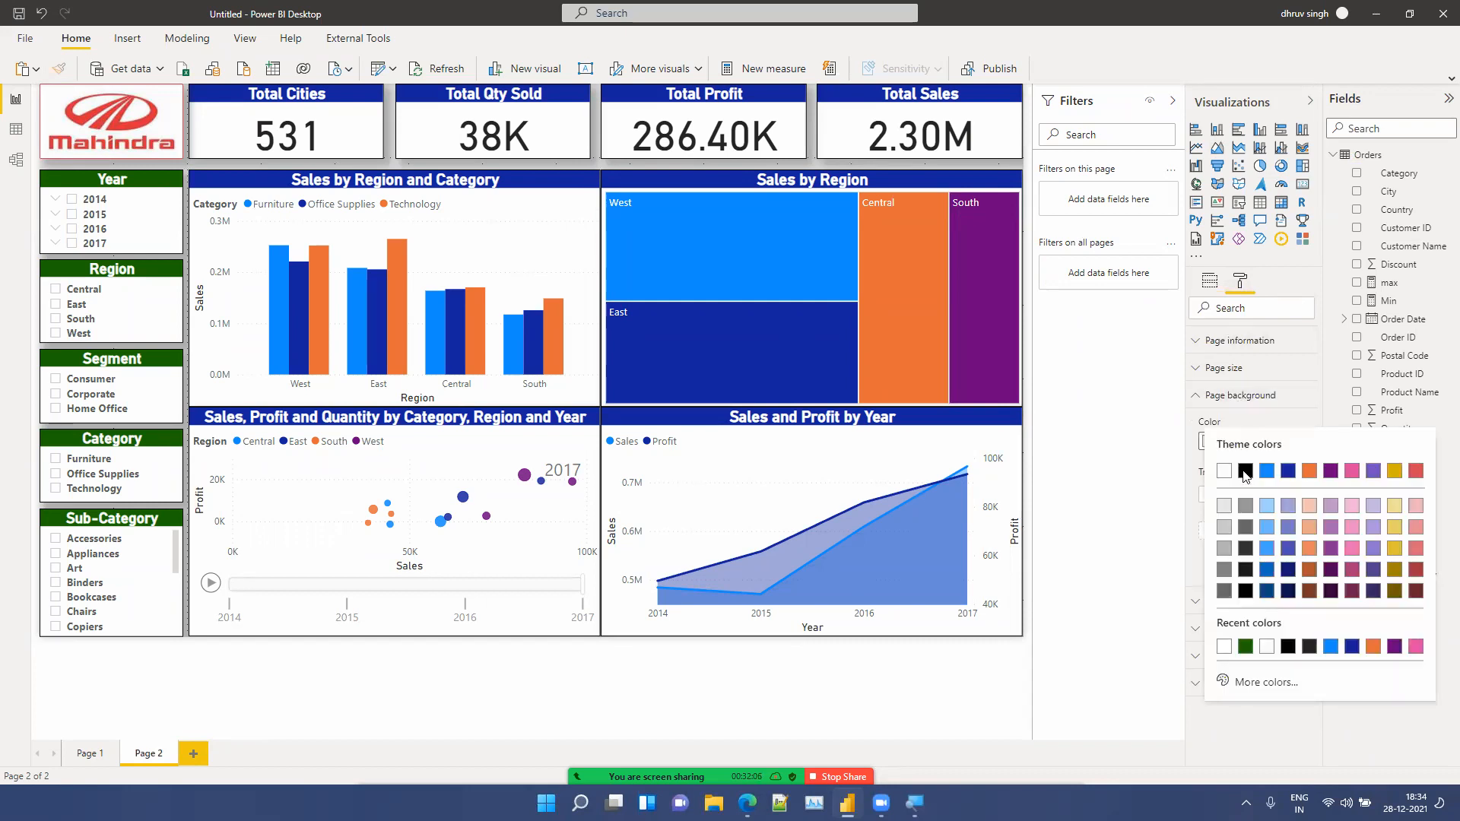
click(1226, 571)
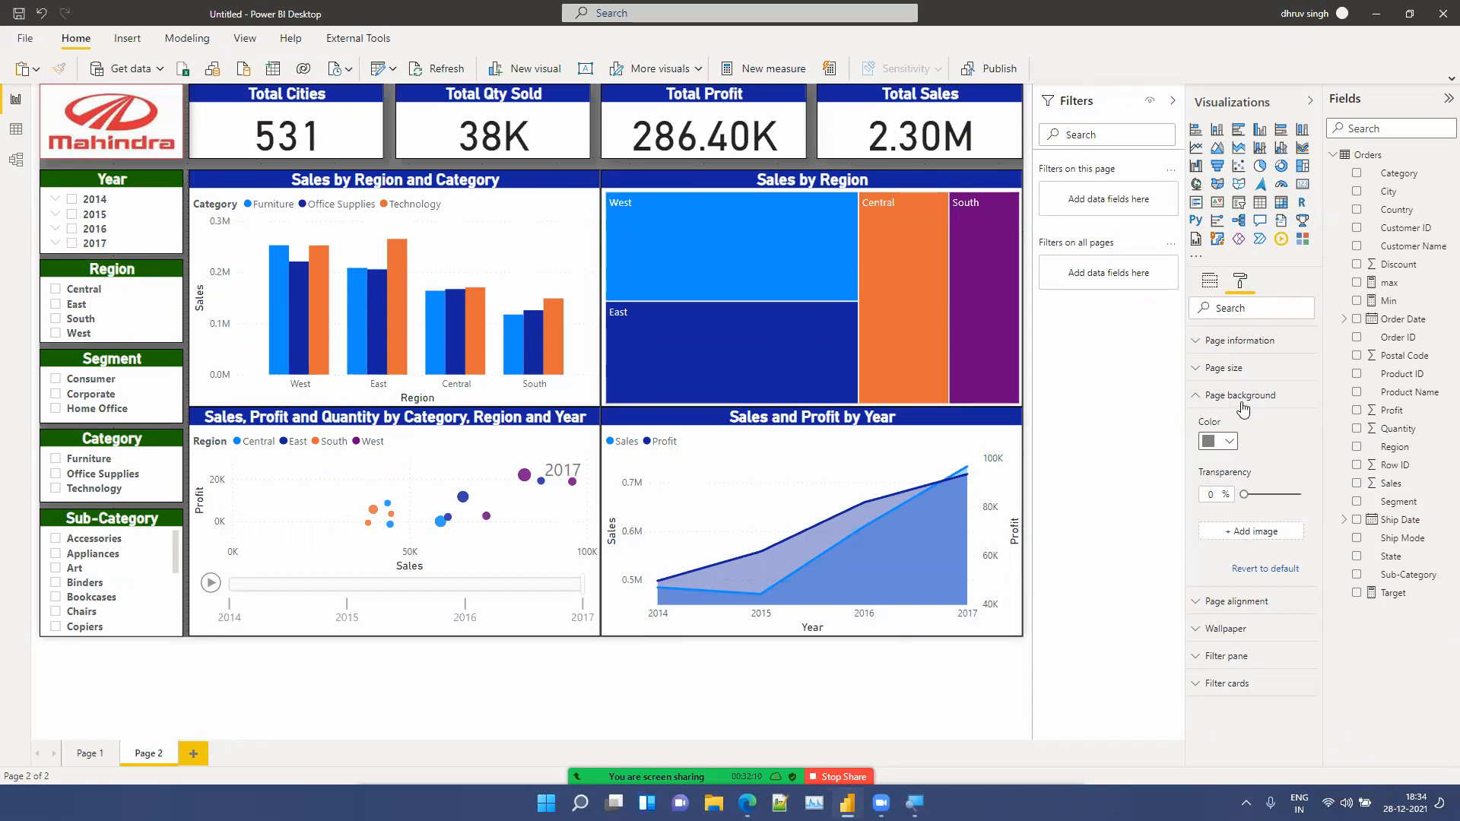
click(1224, 442)
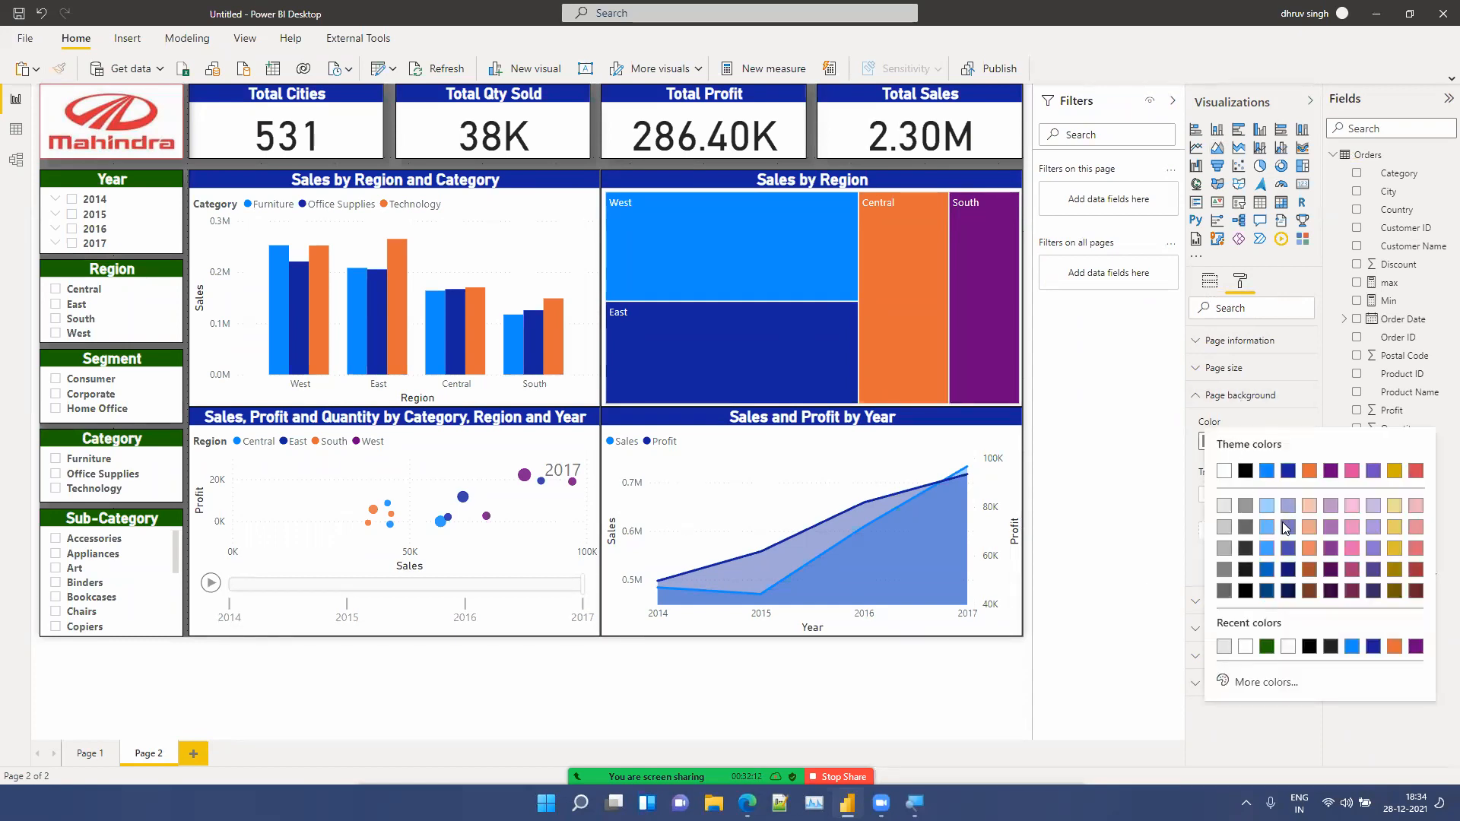
click(1263, 506)
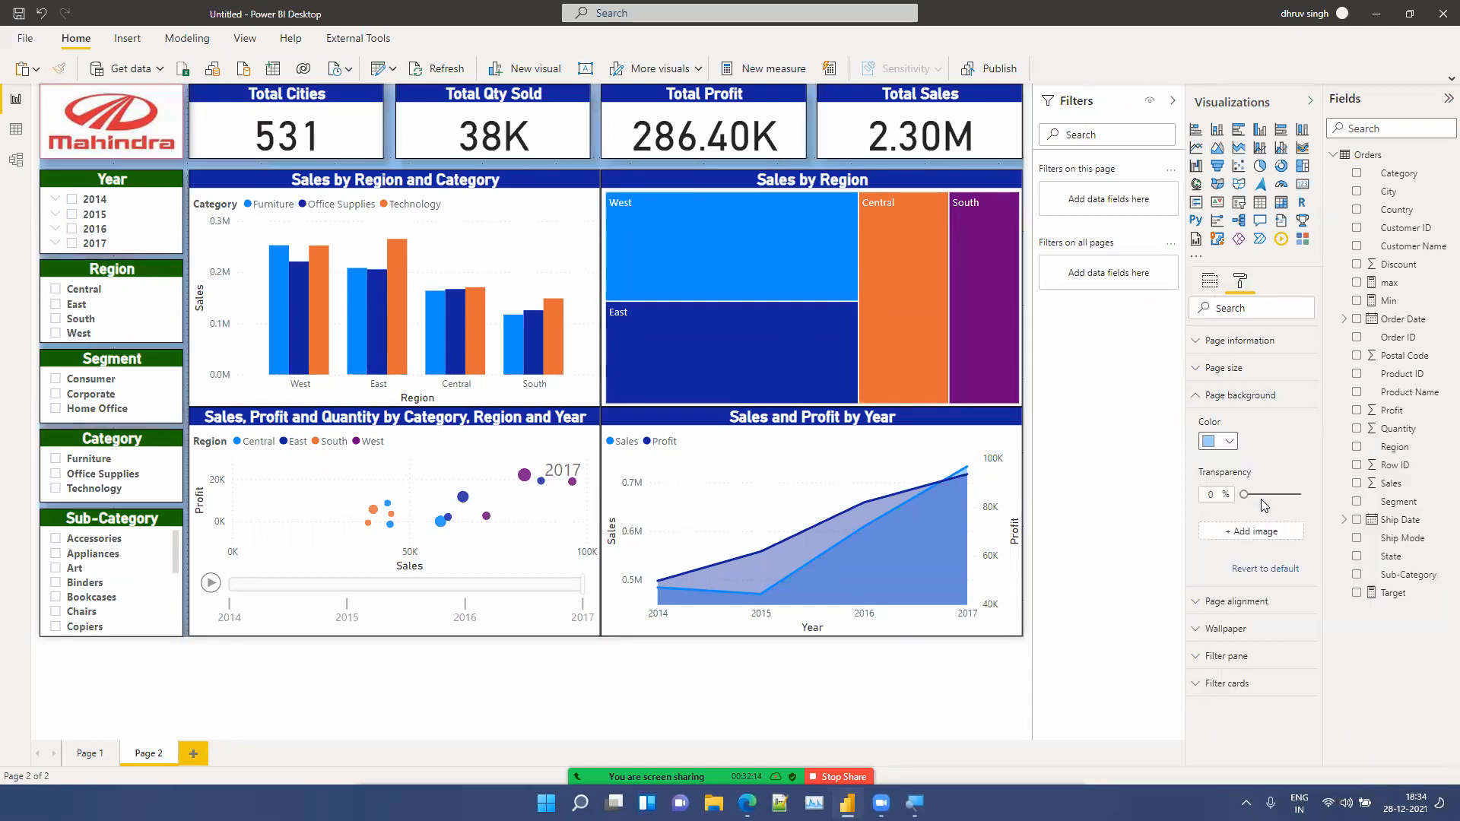
click(1224, 442)
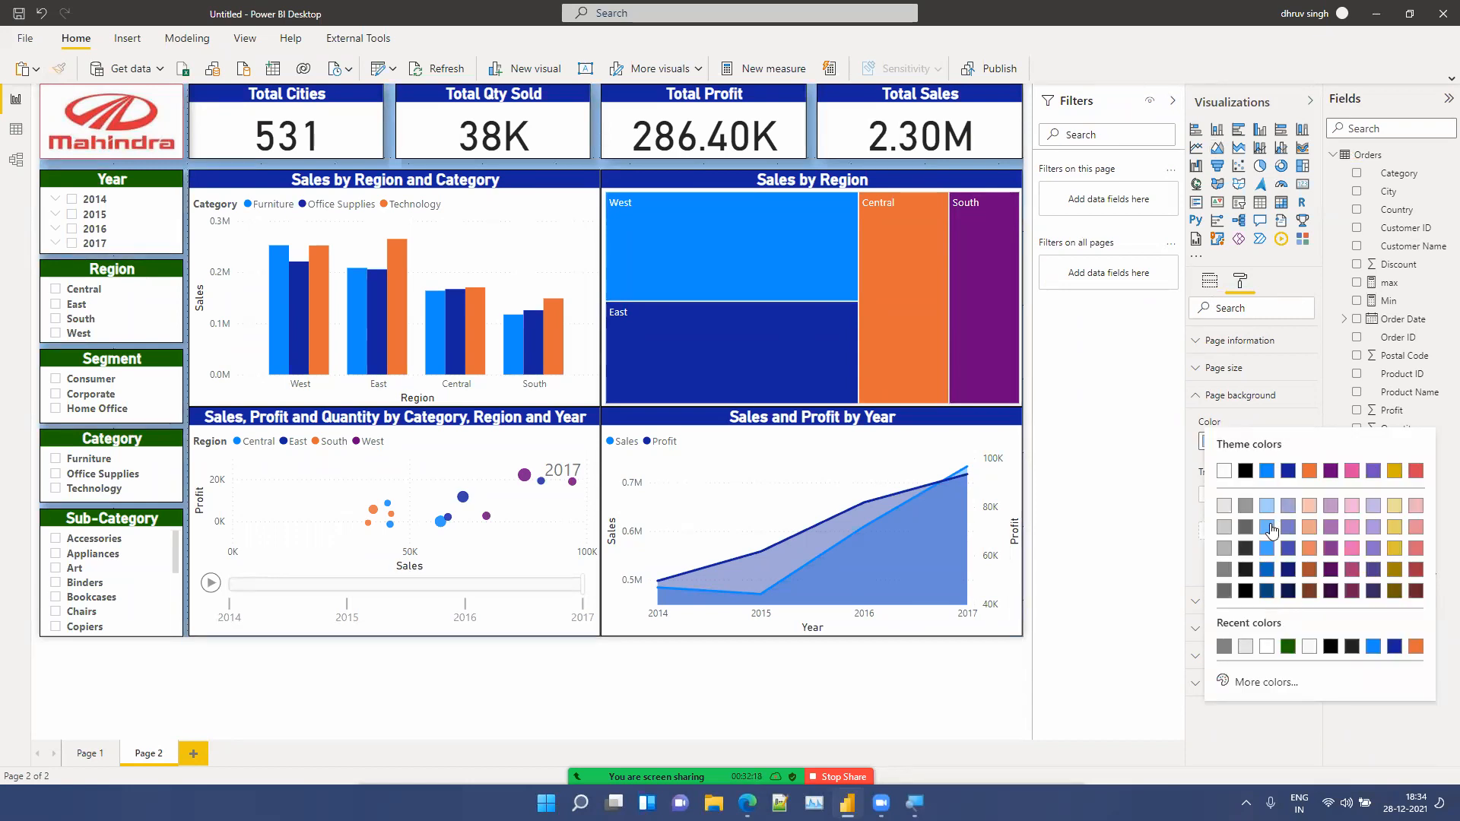
click(1267, 530)
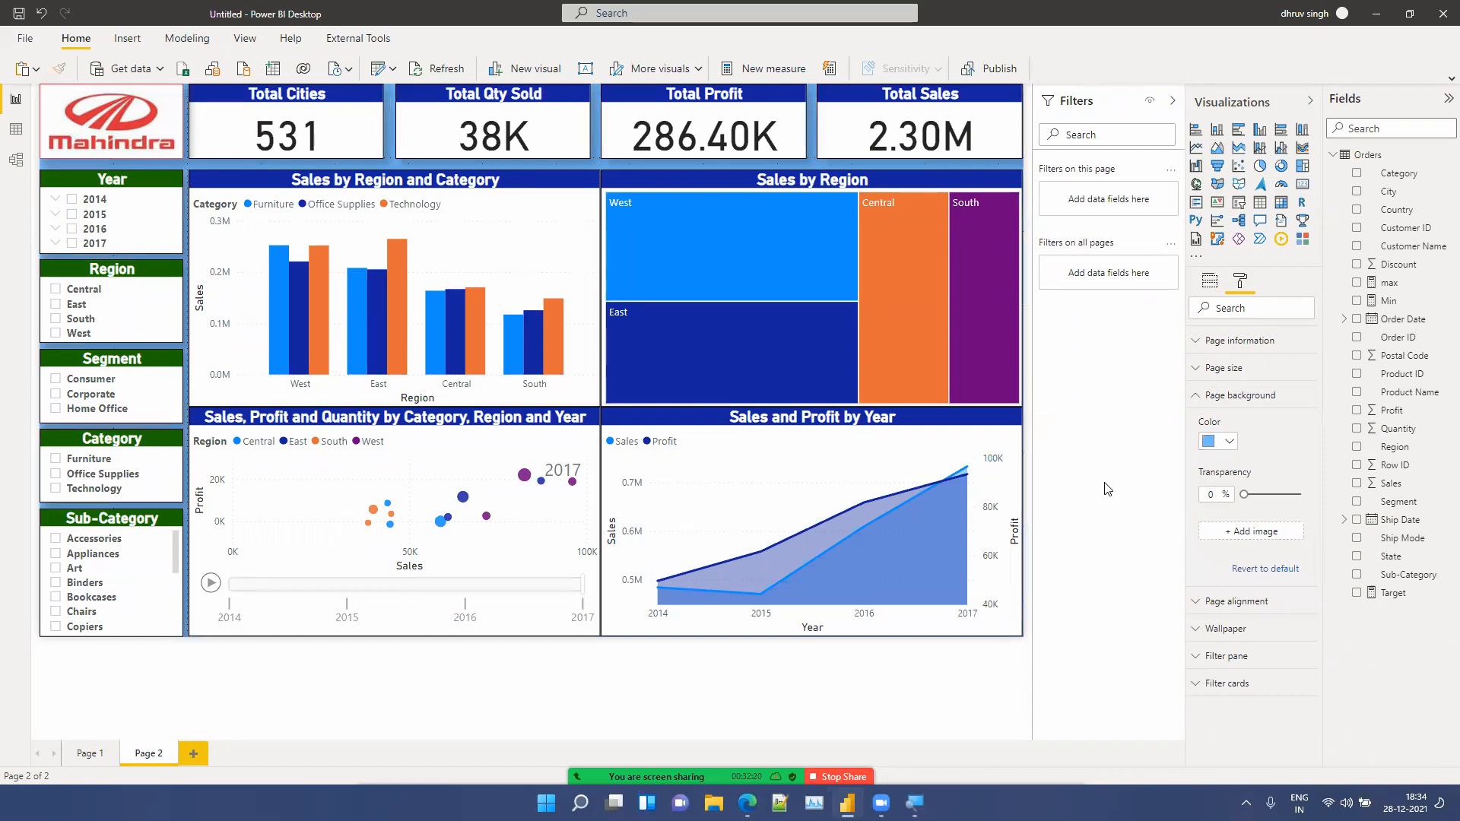
Step: Collapse the Filters and Visualizations panes so the report page fills the canvas
click(1175, 104)
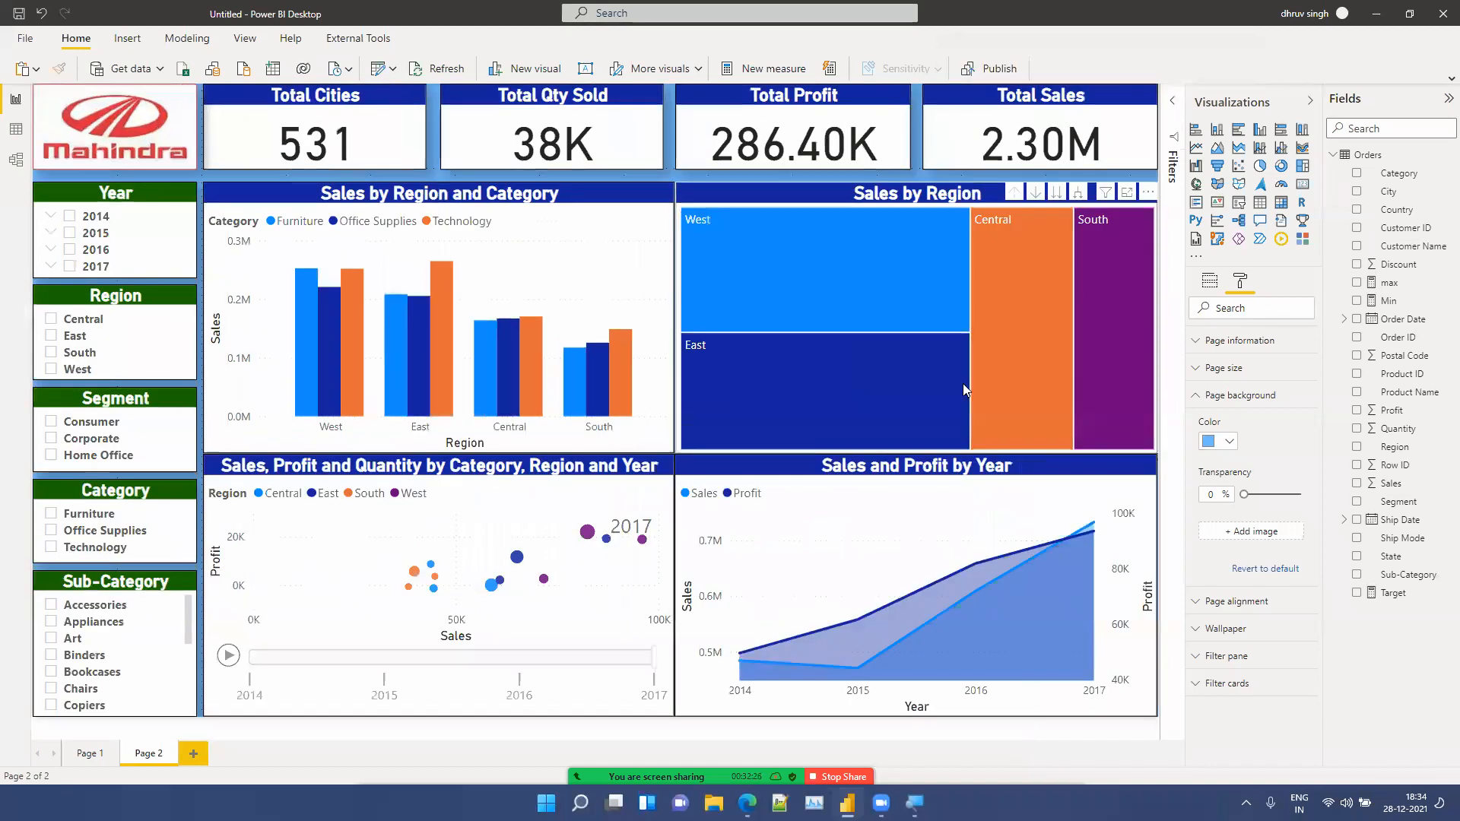
click(942, 516)
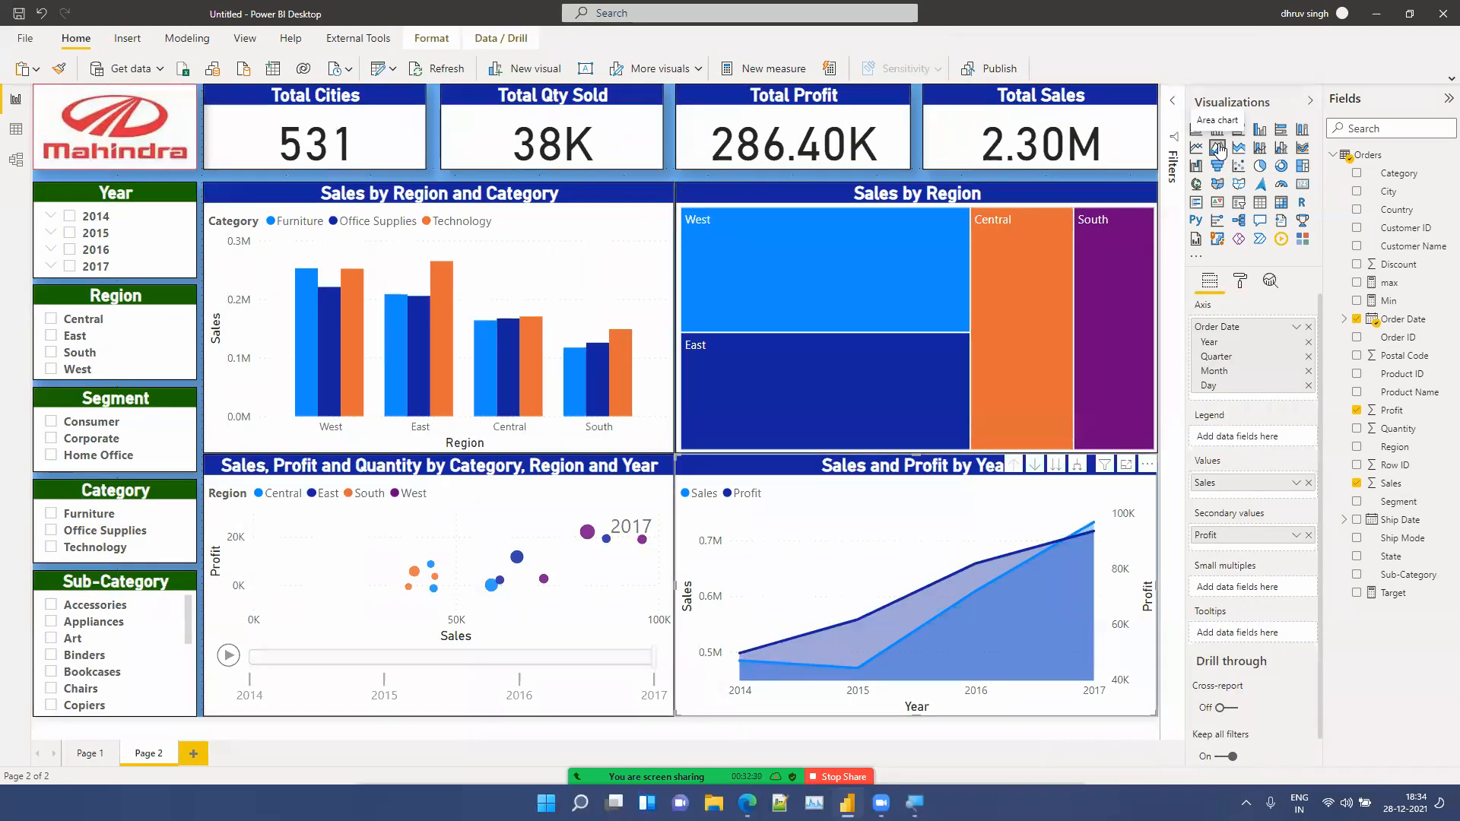
click(240, 175)
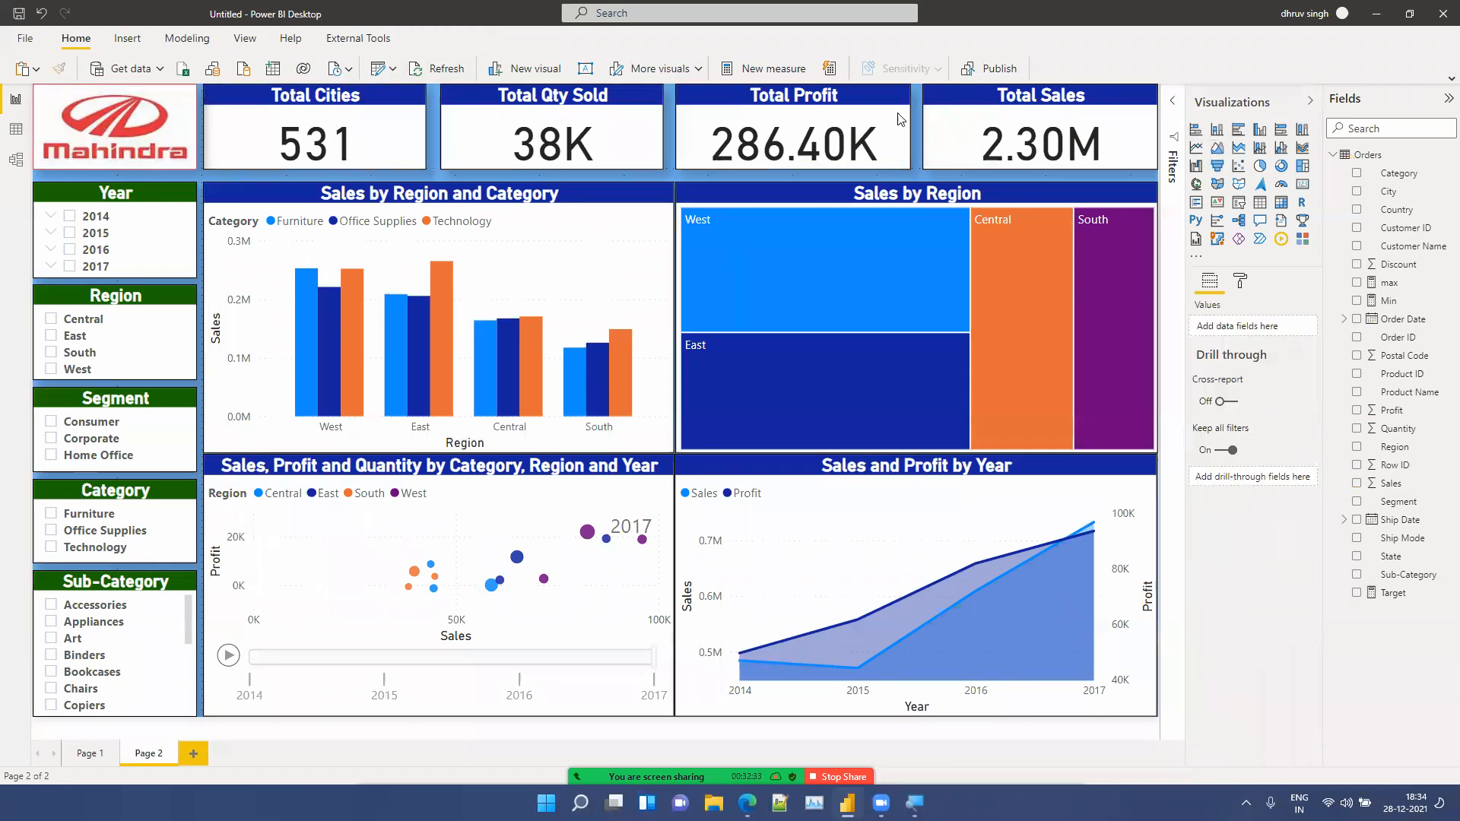
click(1315, 102)
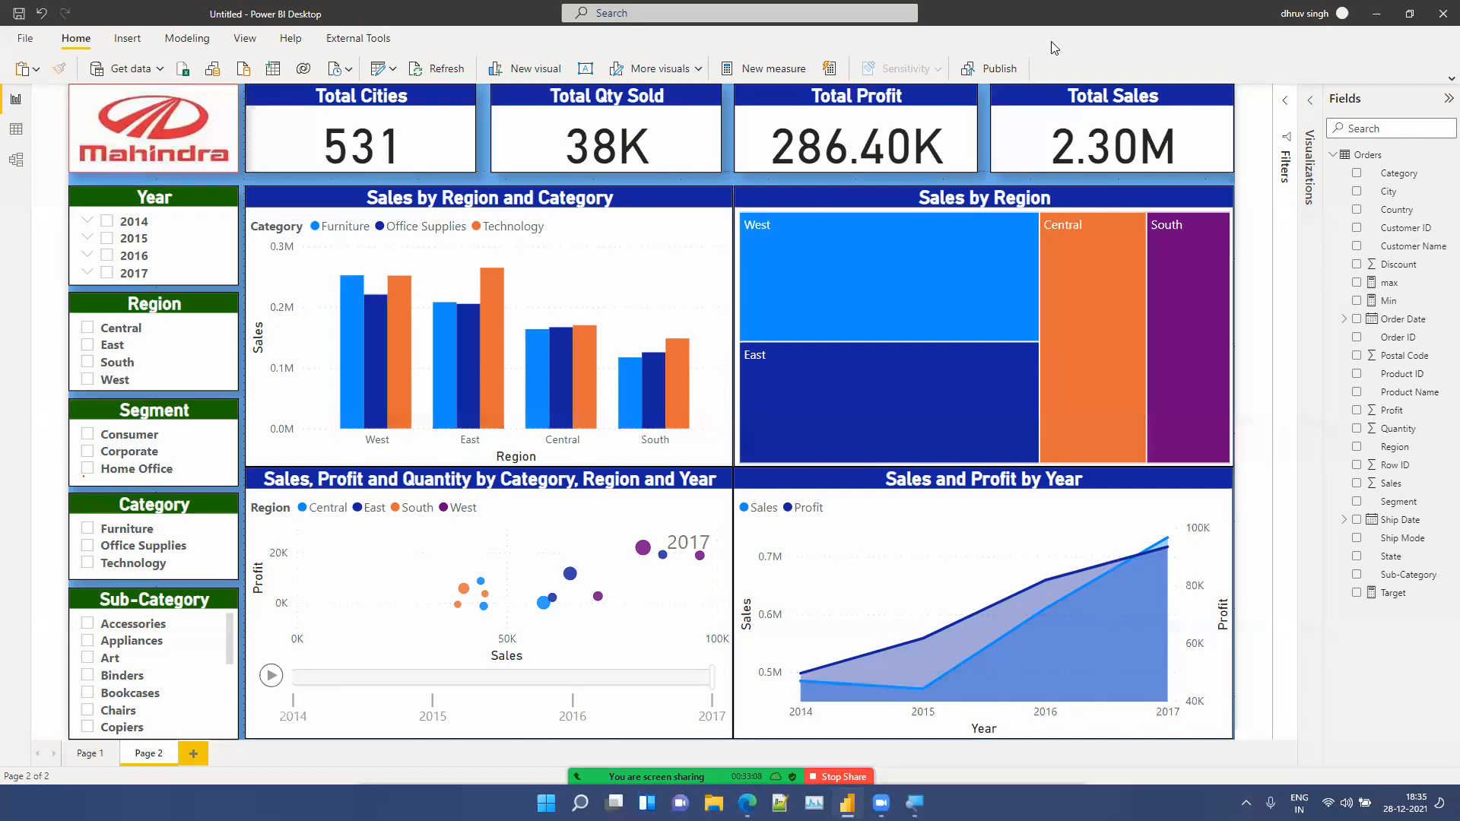
click(646, 755)
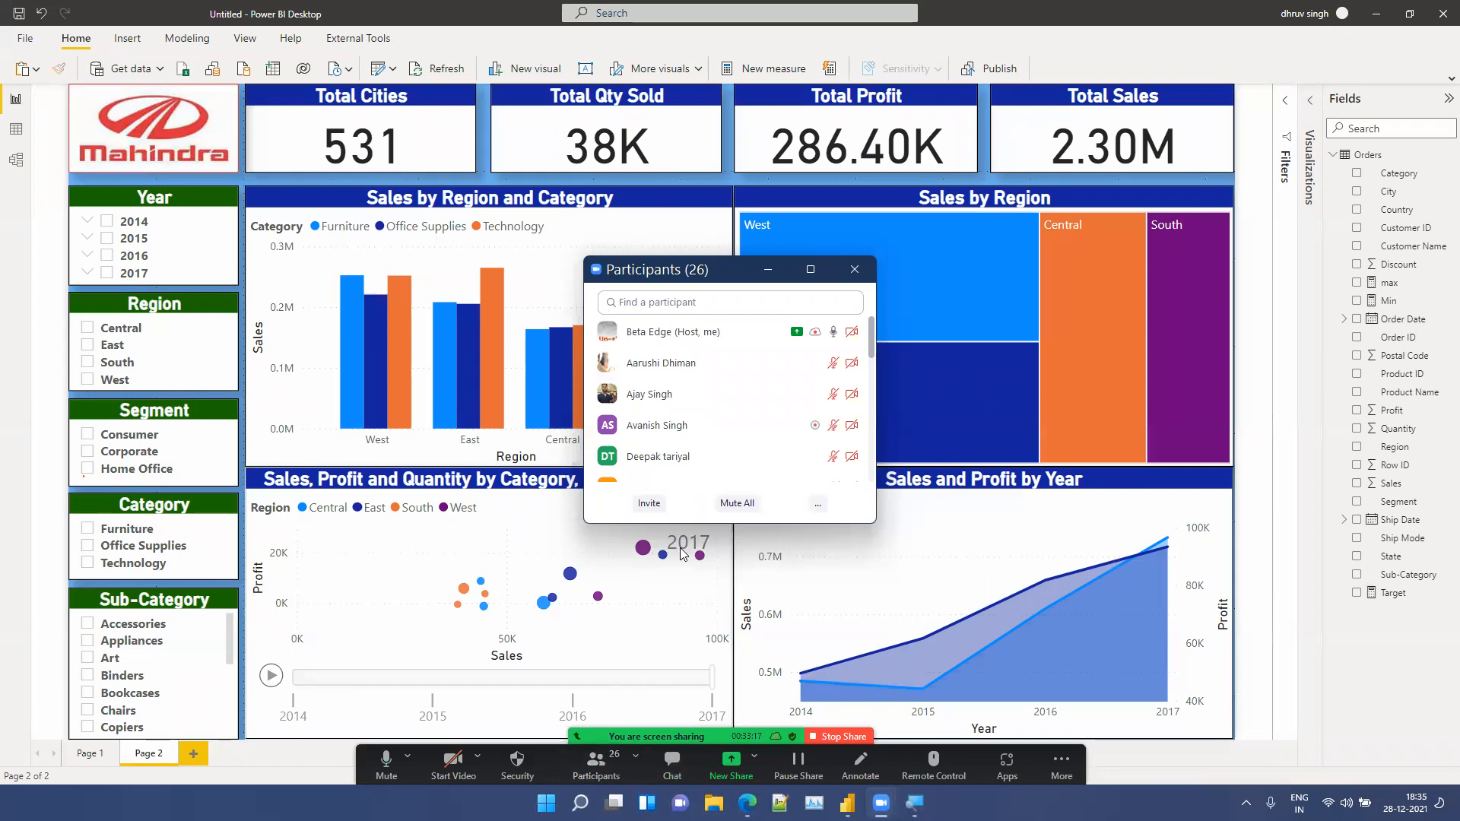
click(768, 269)
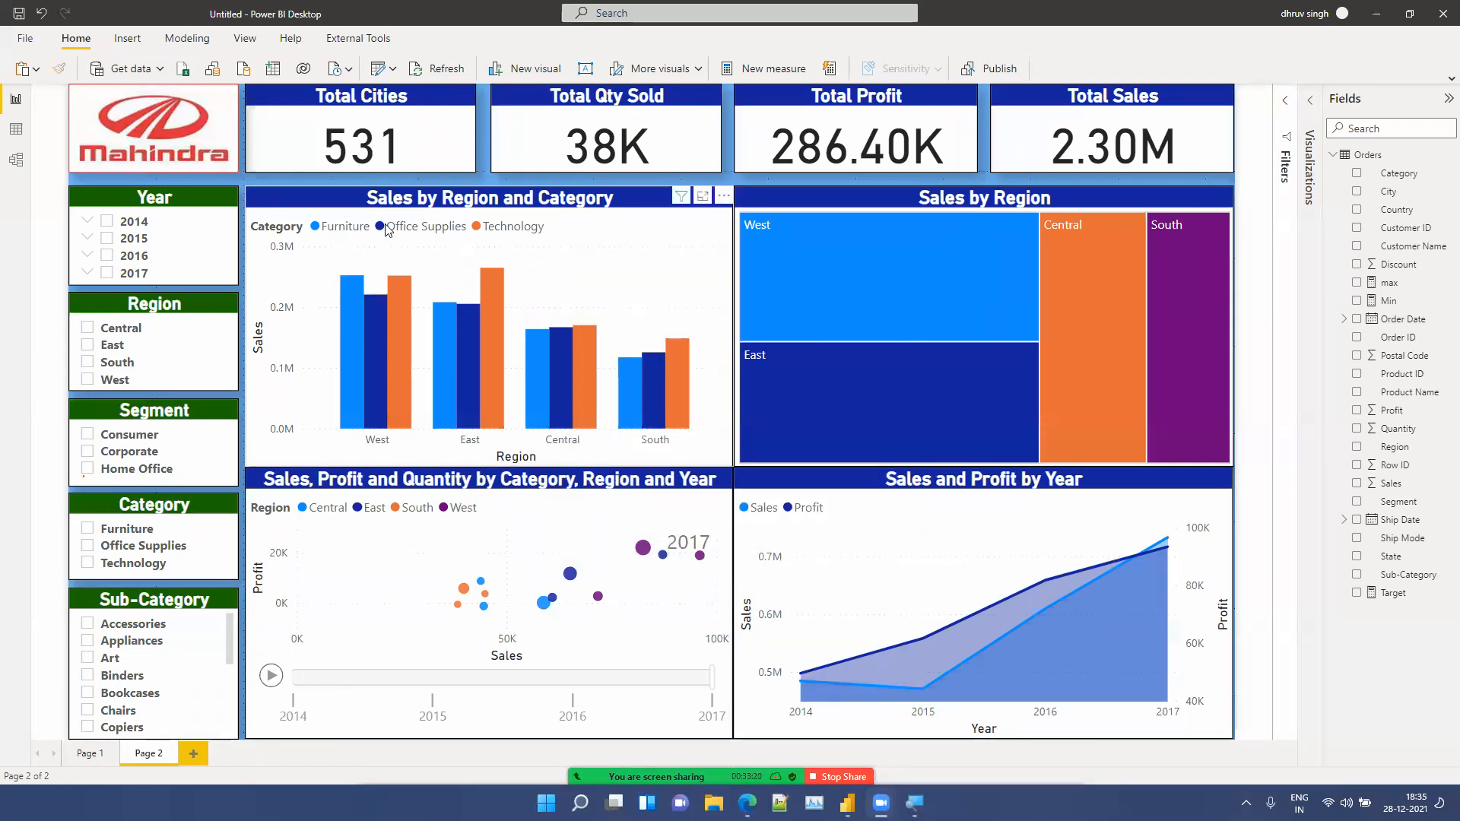
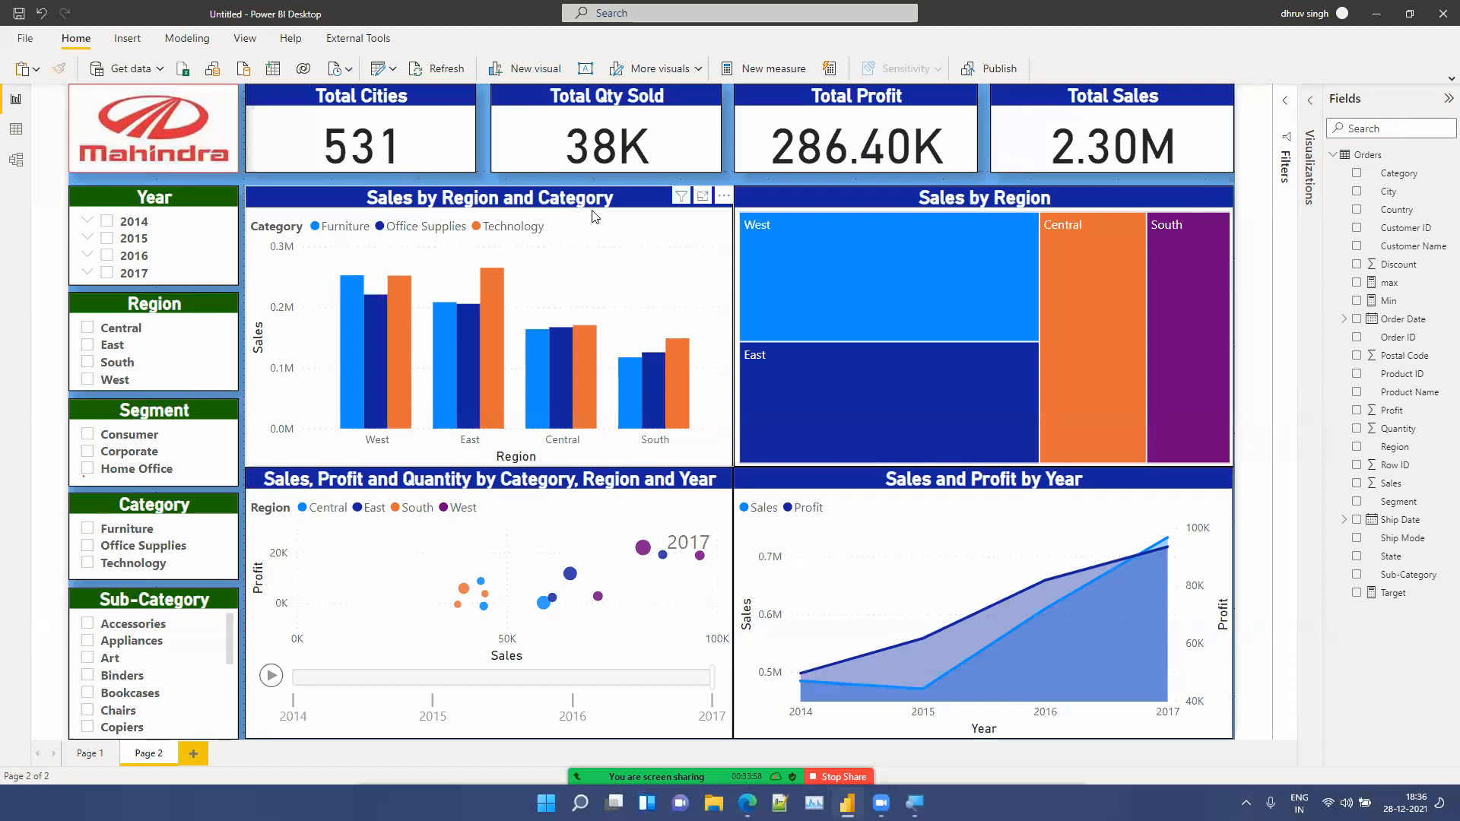
Step: Add a new page with a clustered column chart of Sales by Category stretched across the whole canvas
click(1311, 105)
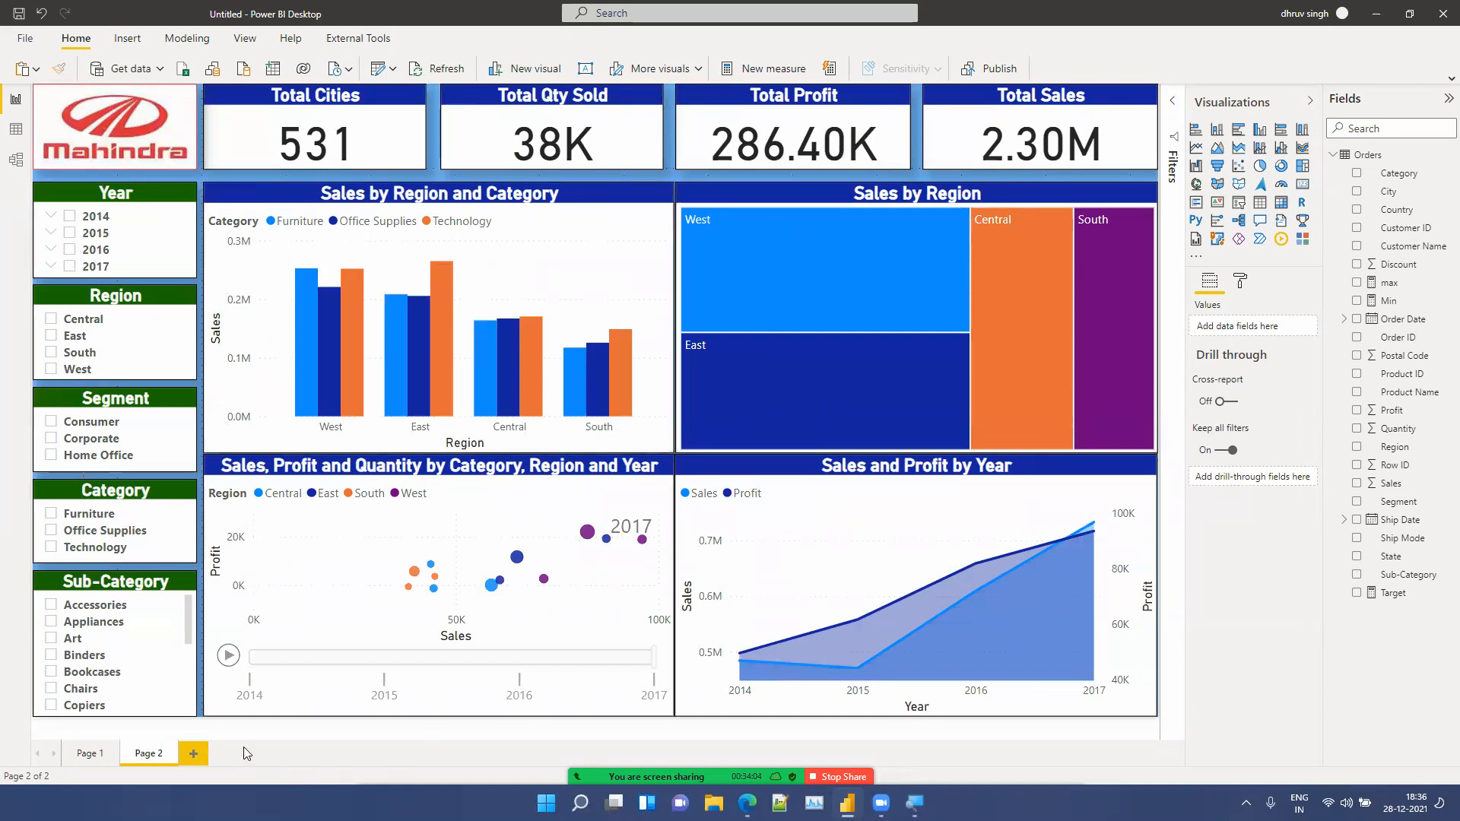
click(199, 755)
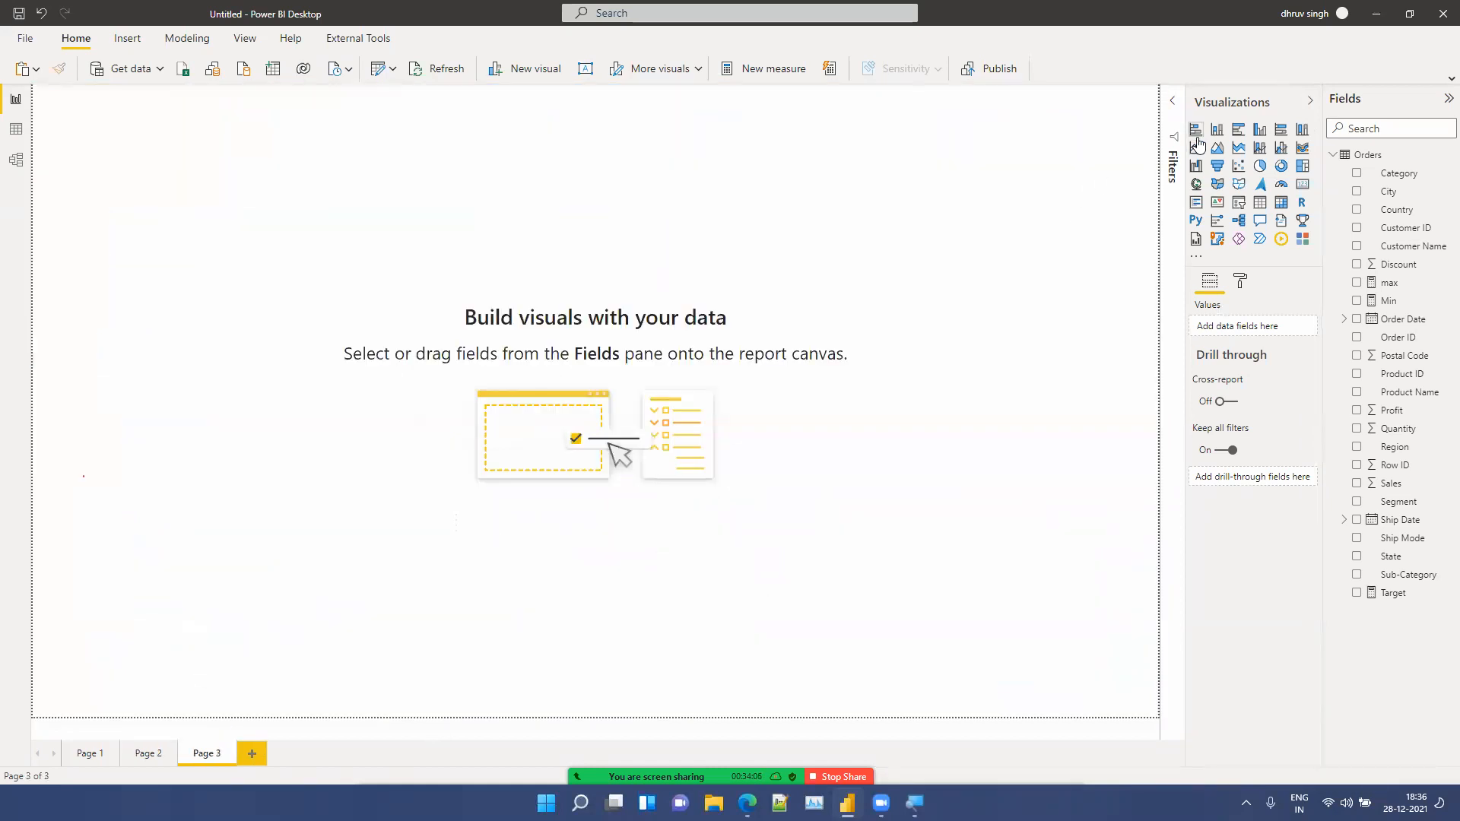
click(1219, 131)
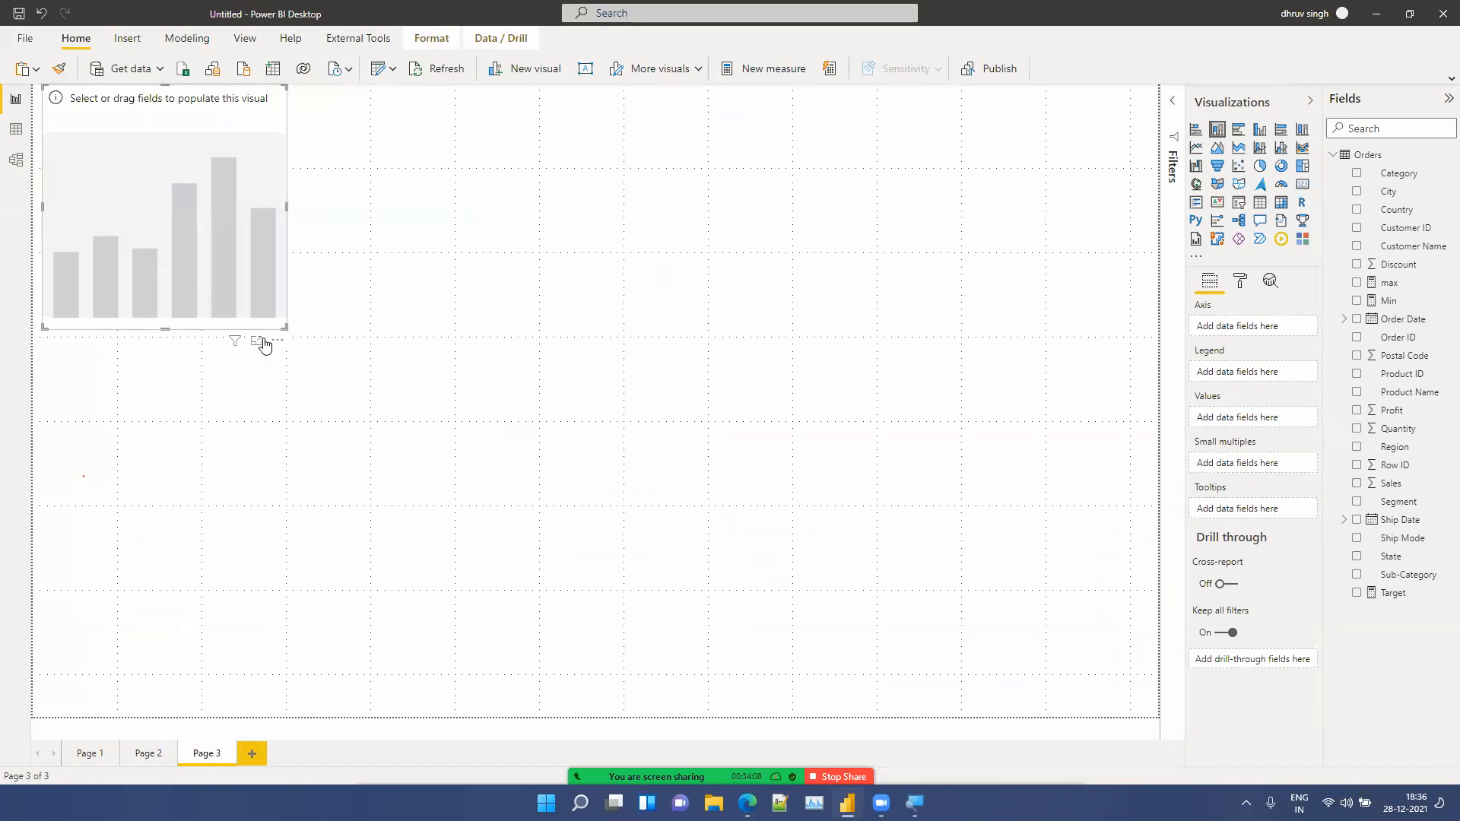
drag(287, 321, 1439, 744)
drag(1396, 483, 1272, 418)
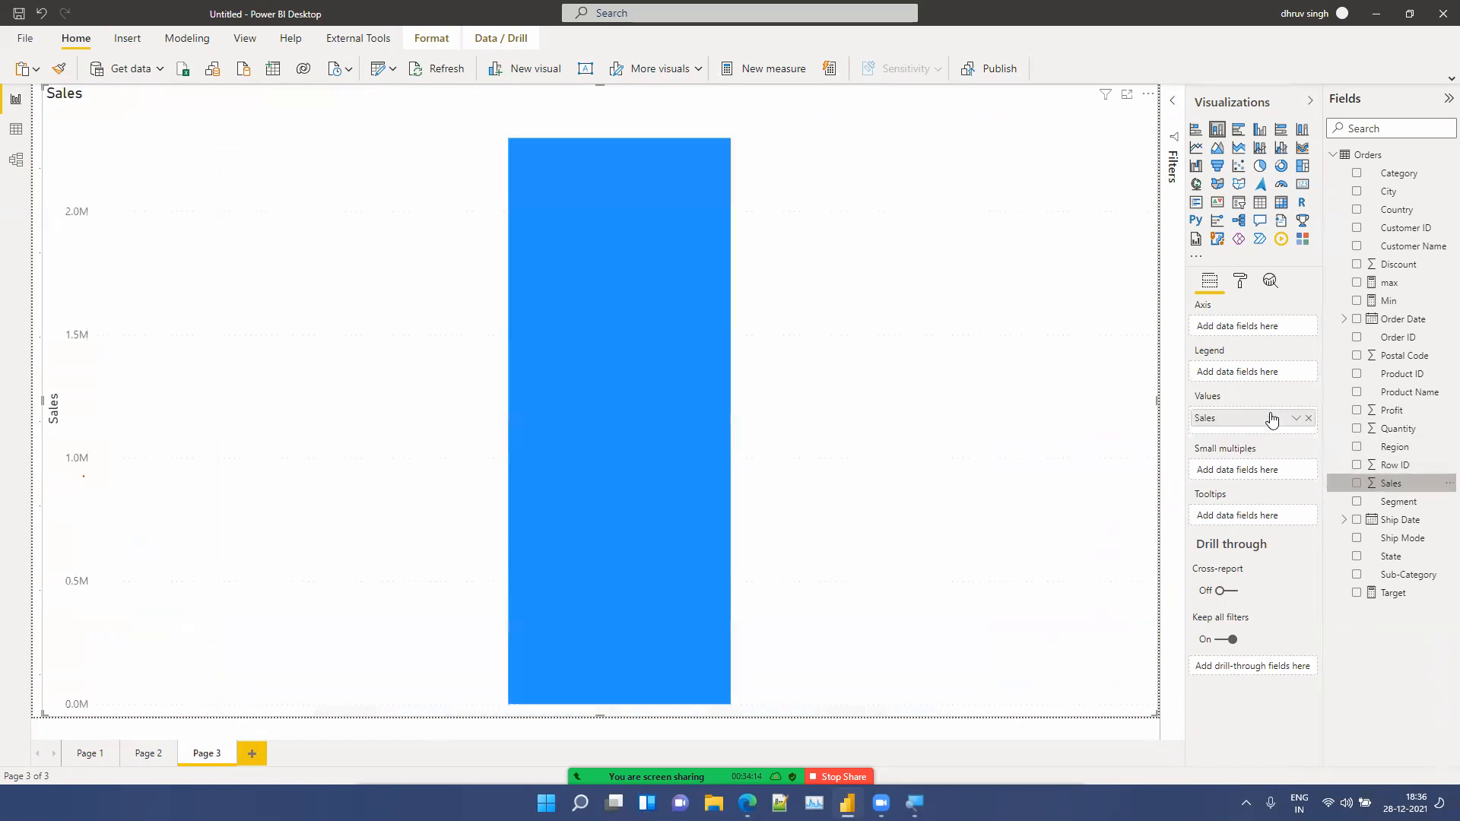
drag(1398, 174, 1262, 327)
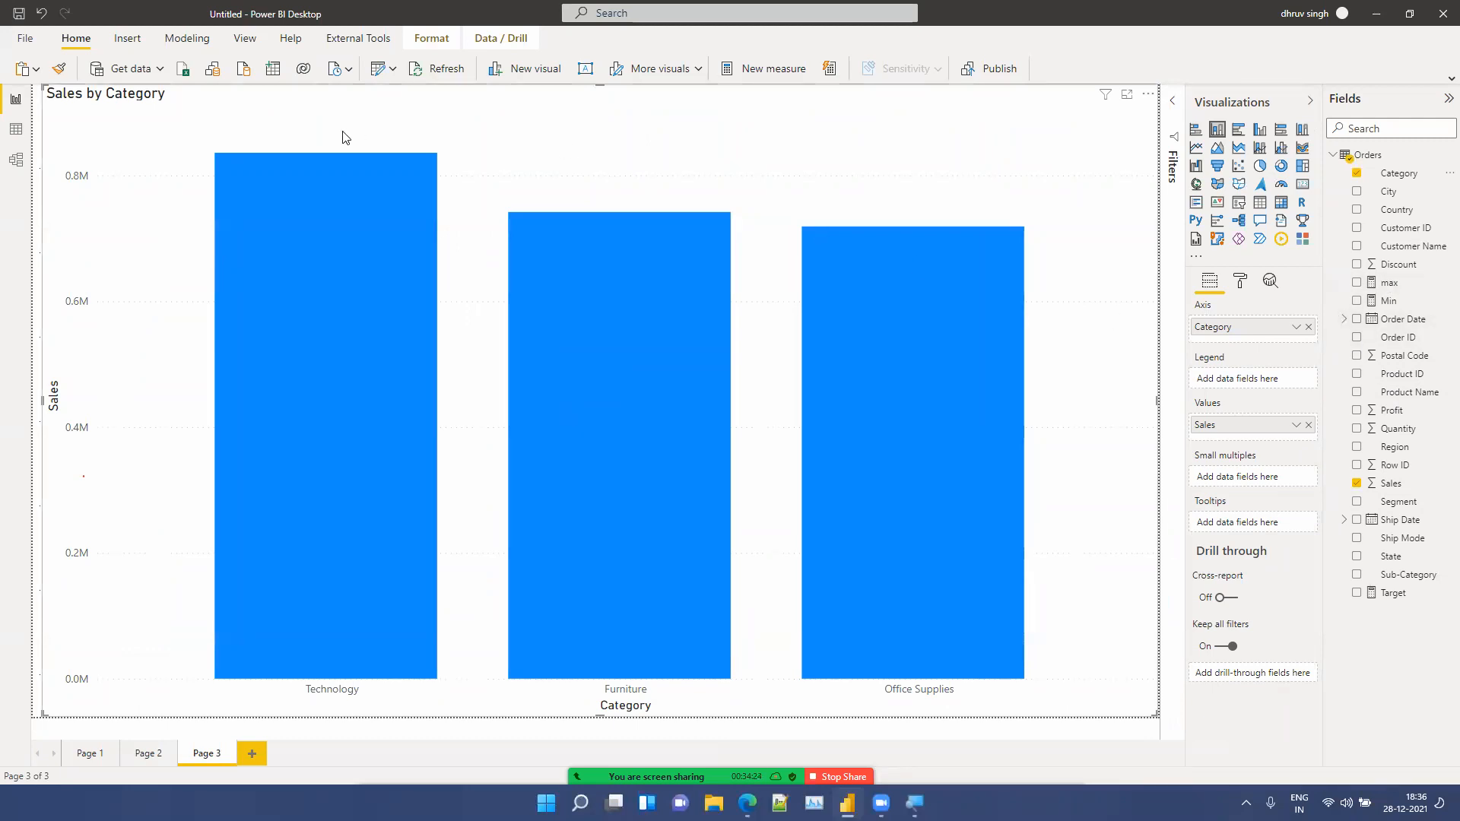
Step: Review the scatter chart's field setup on Page 2, then return to Page 3
click(151, 757)
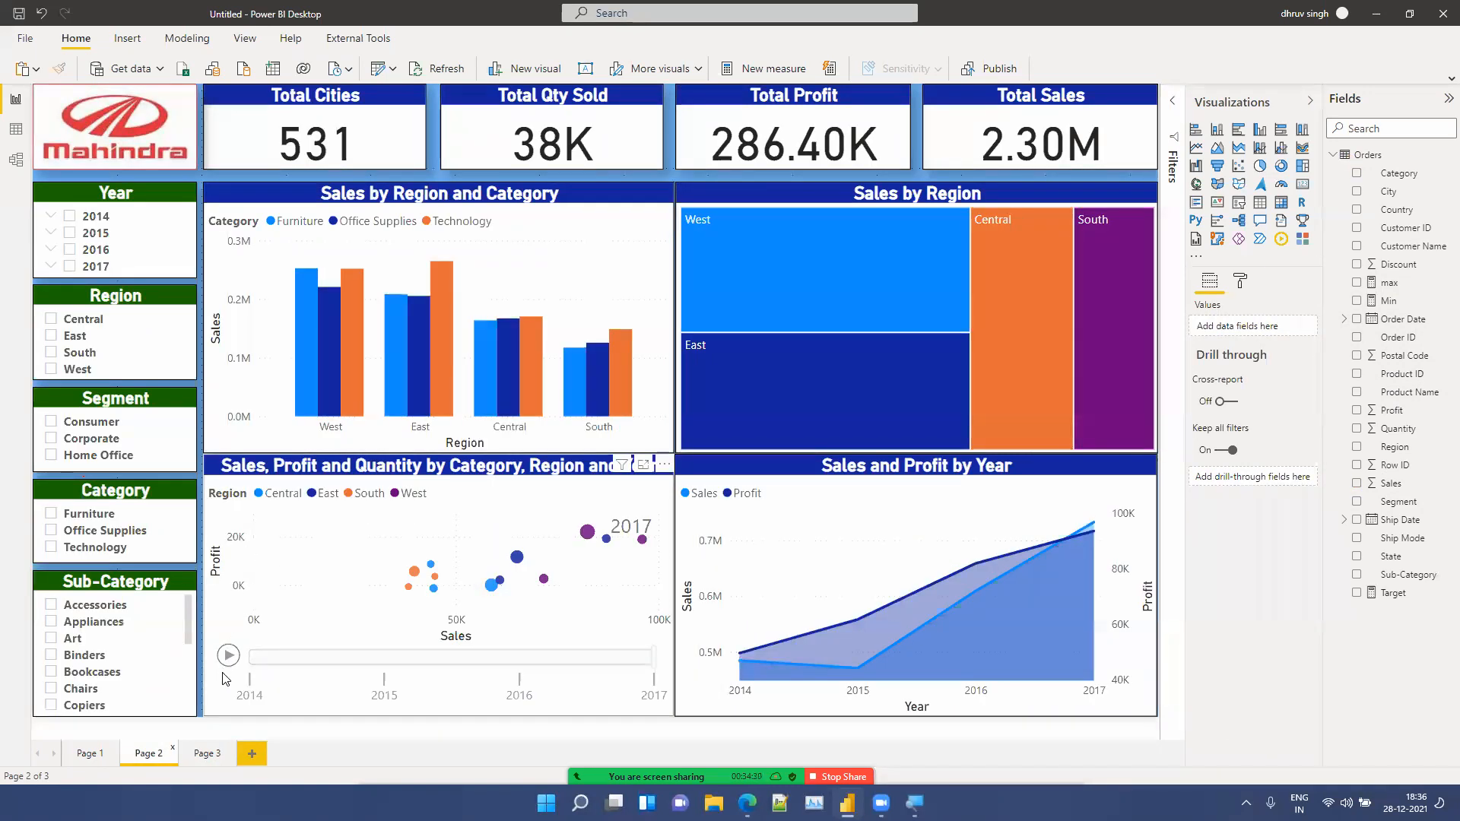
click(226, 667)
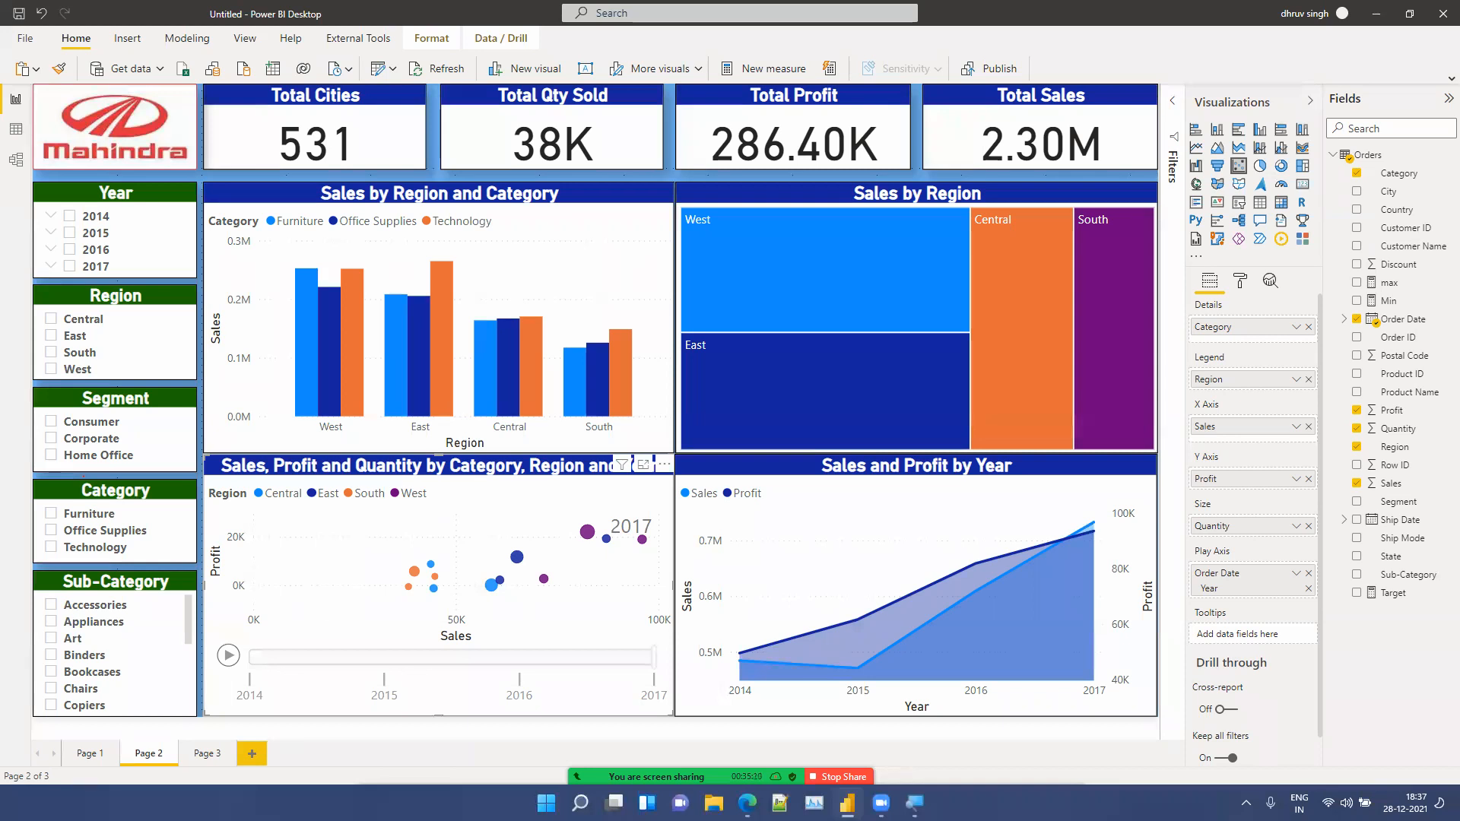
click(212, 760)
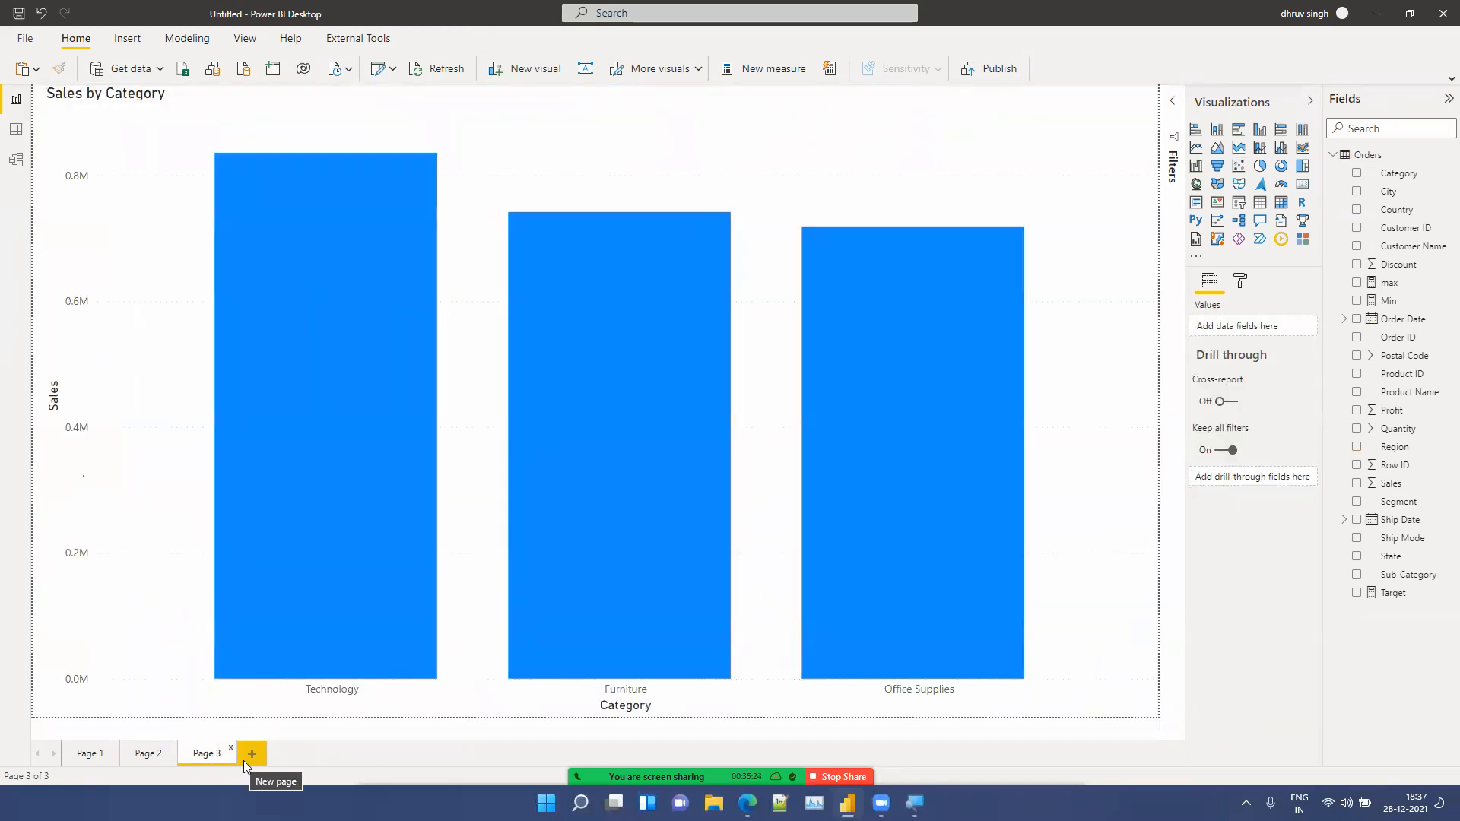
Step: Add another new page with a Sales card in the top-right corner, reduced to about half height
click(243, 760)
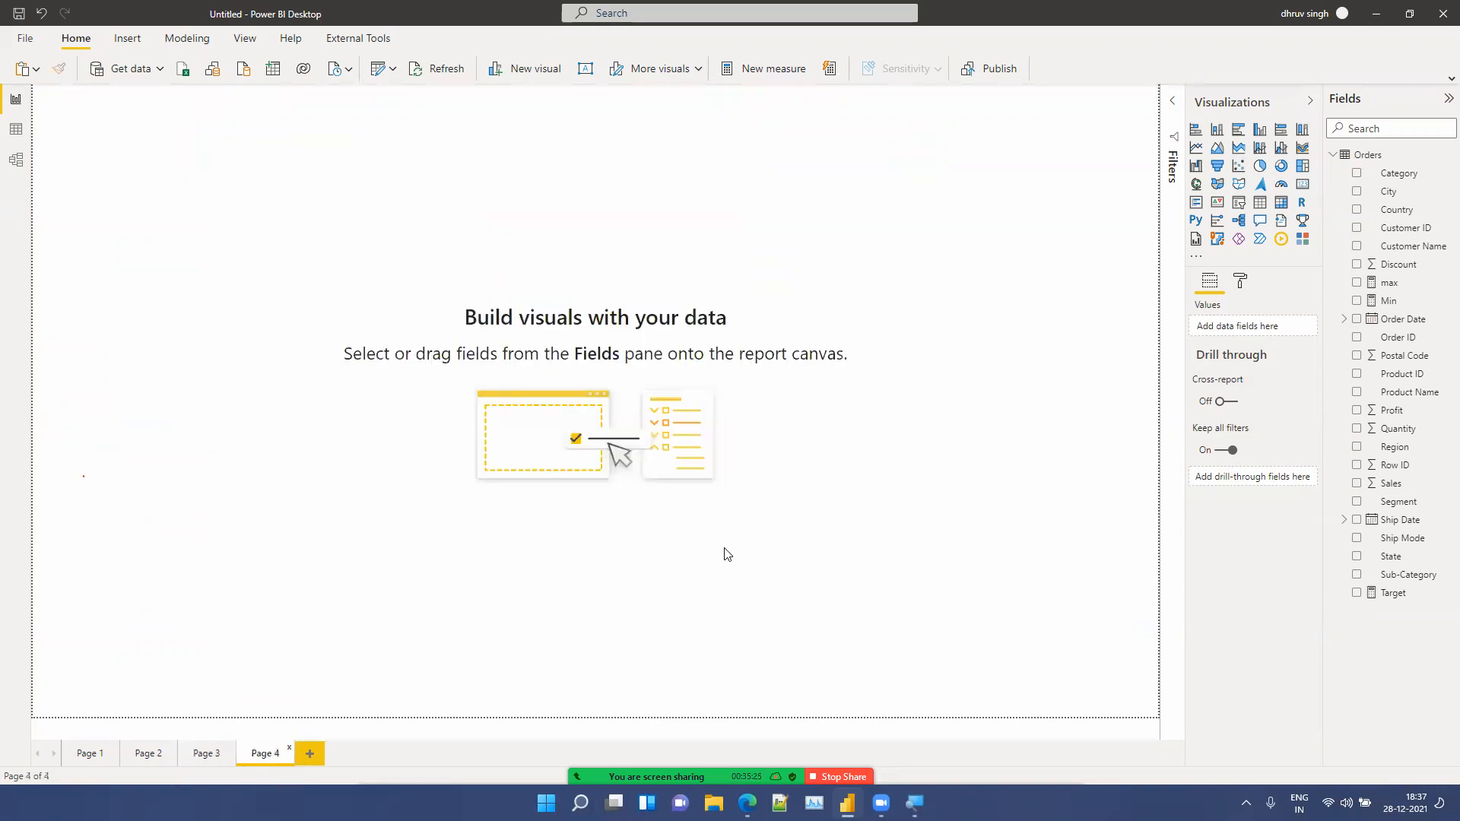
click(1301, 185)
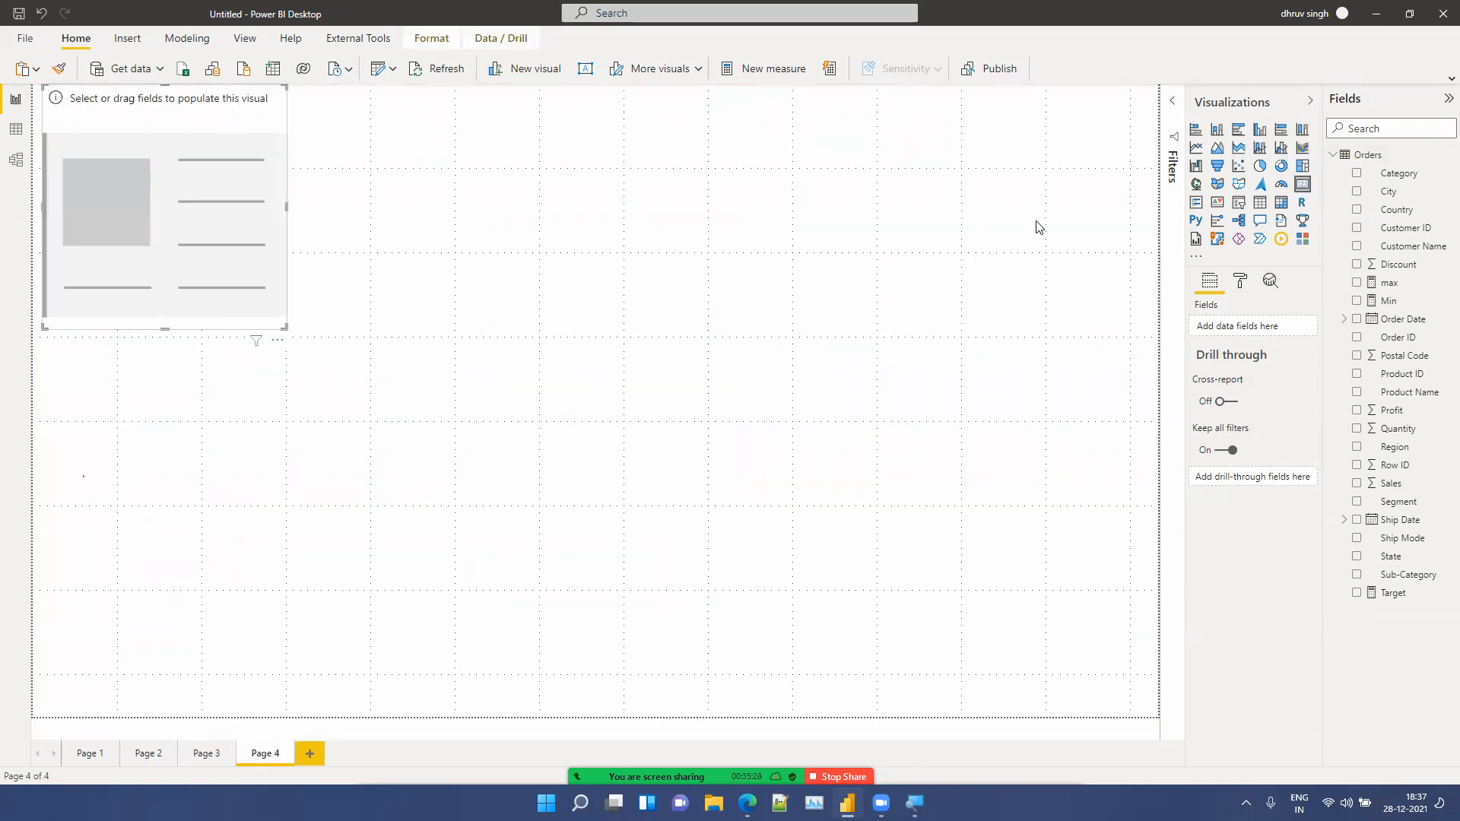
click(404, 219)
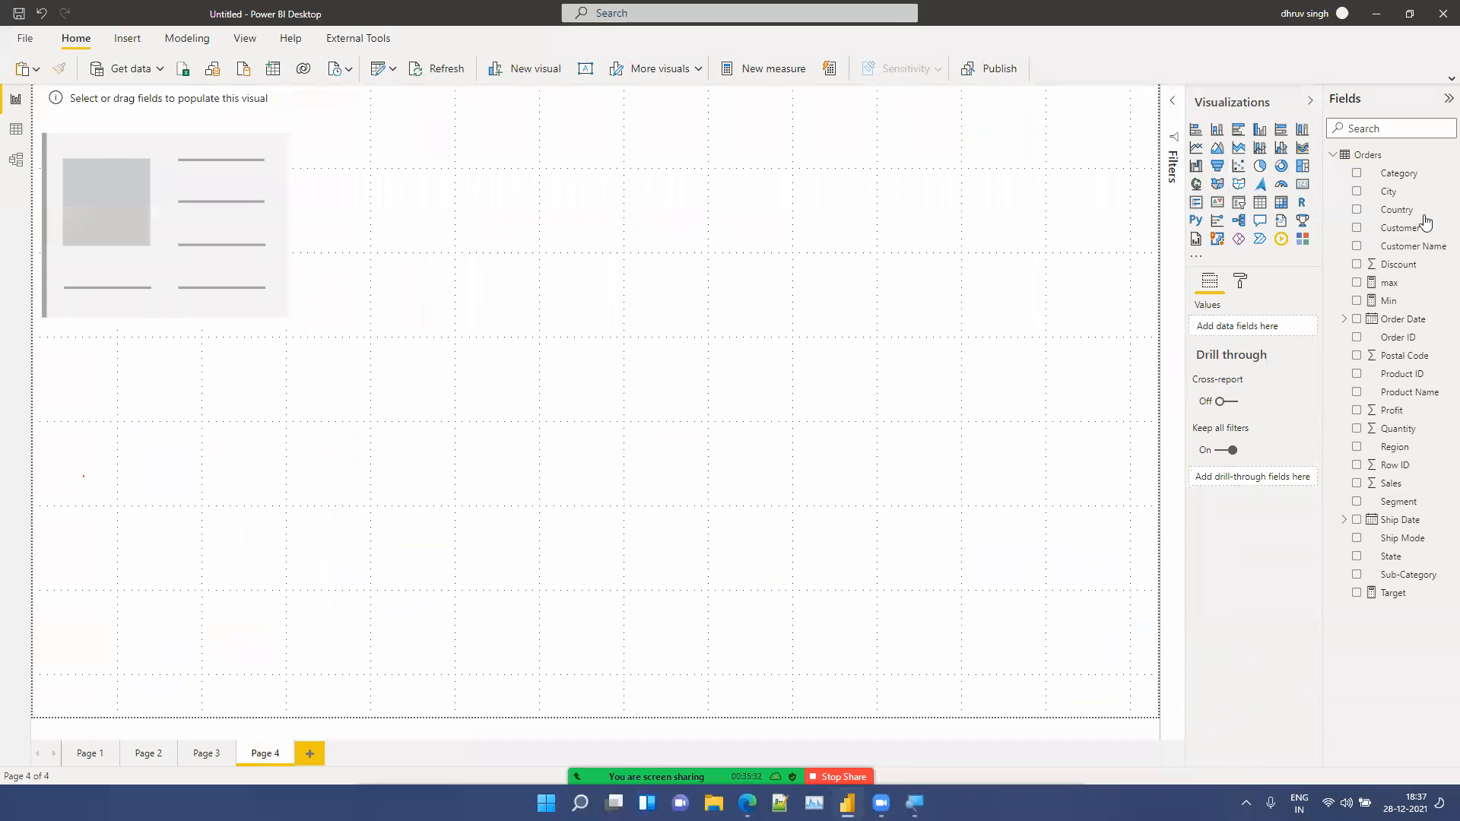
drag(1407, 483, 1105, 225)
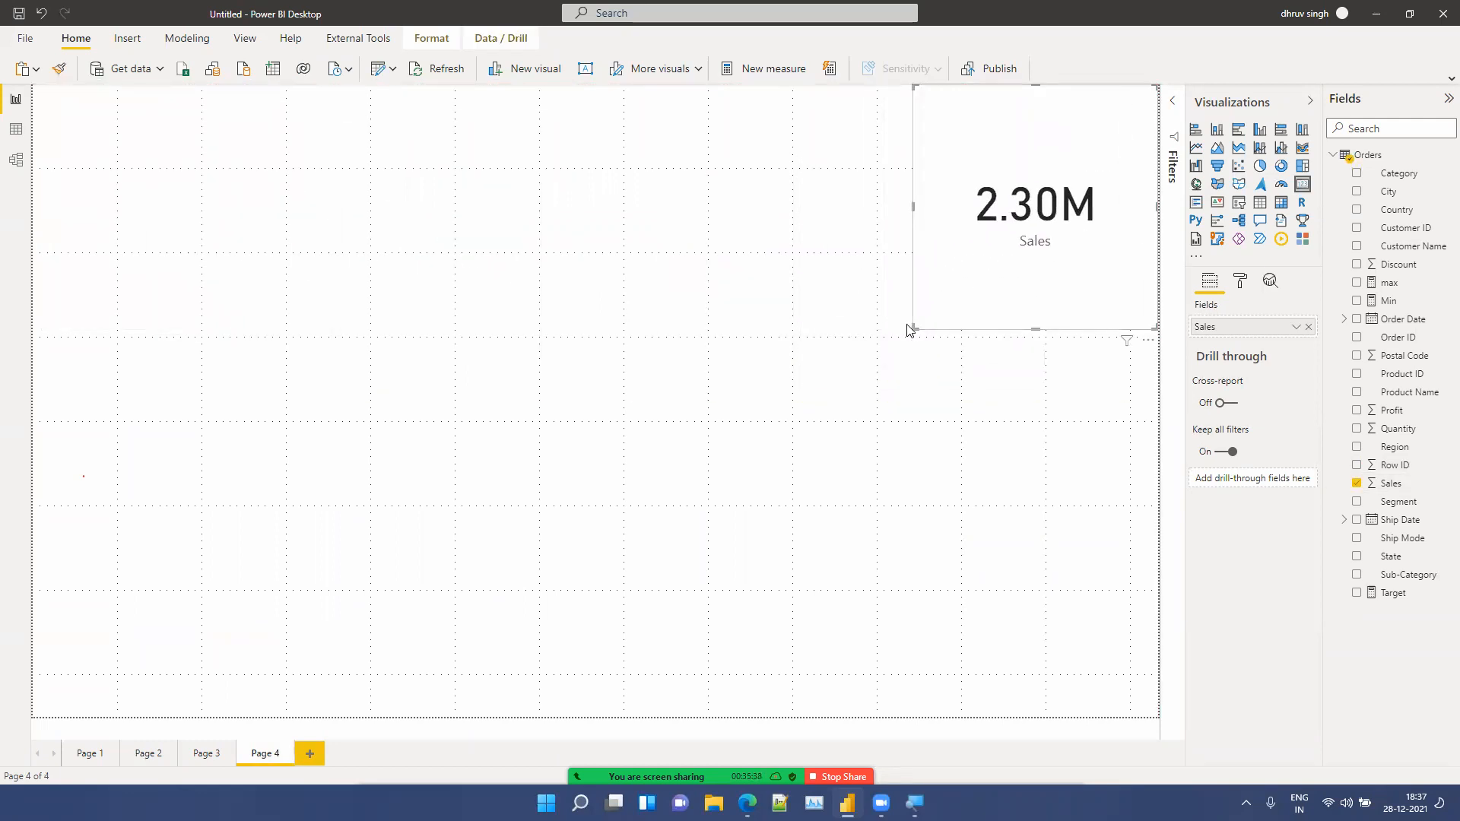
drag(914, 327, 919, 195)
click(941, 350)
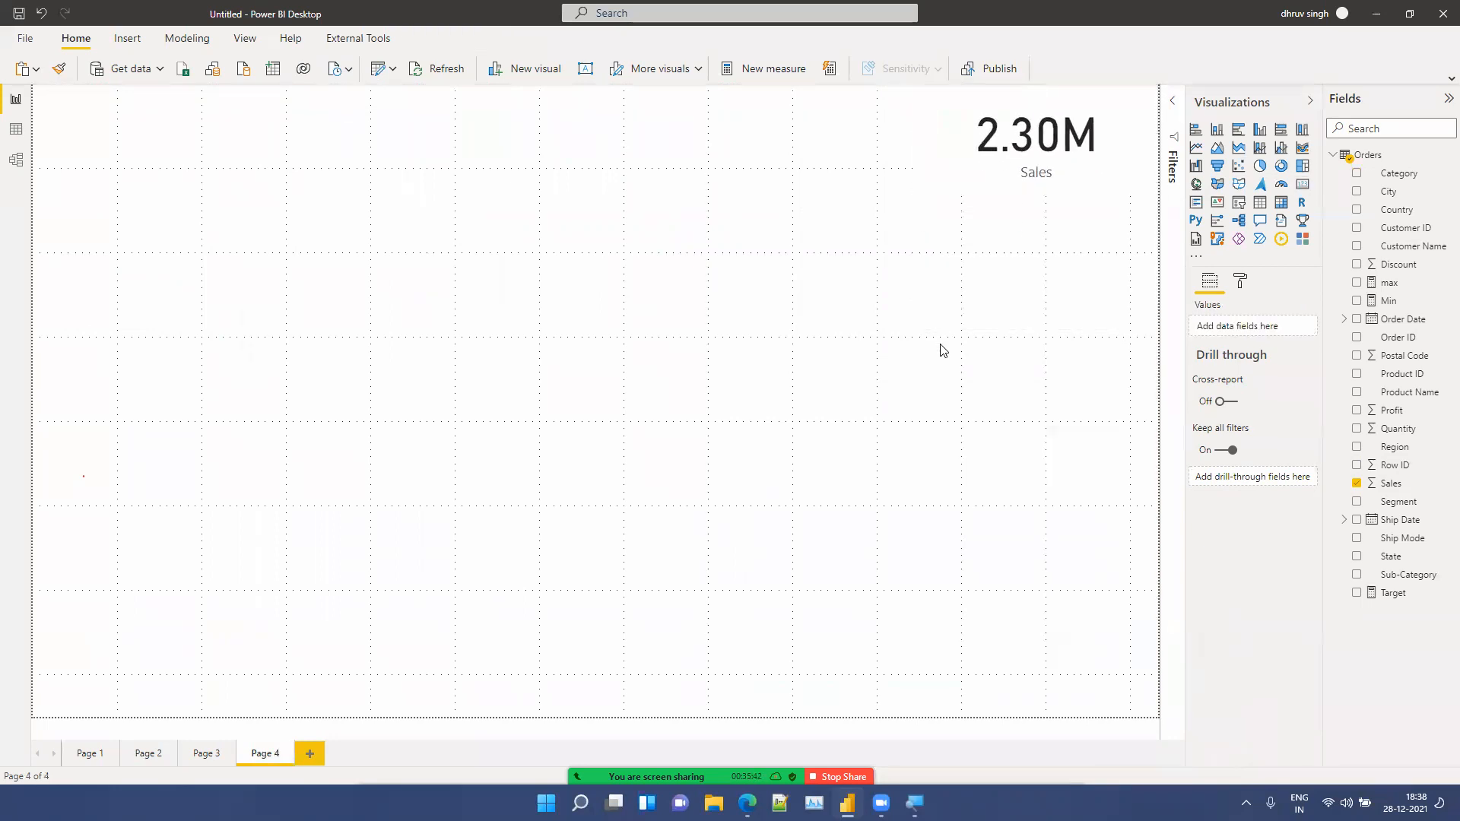
Step: Insert a multi-row card visual near the page's top-left area
click(1195, 204)
drag(400, 358, 358, 137)
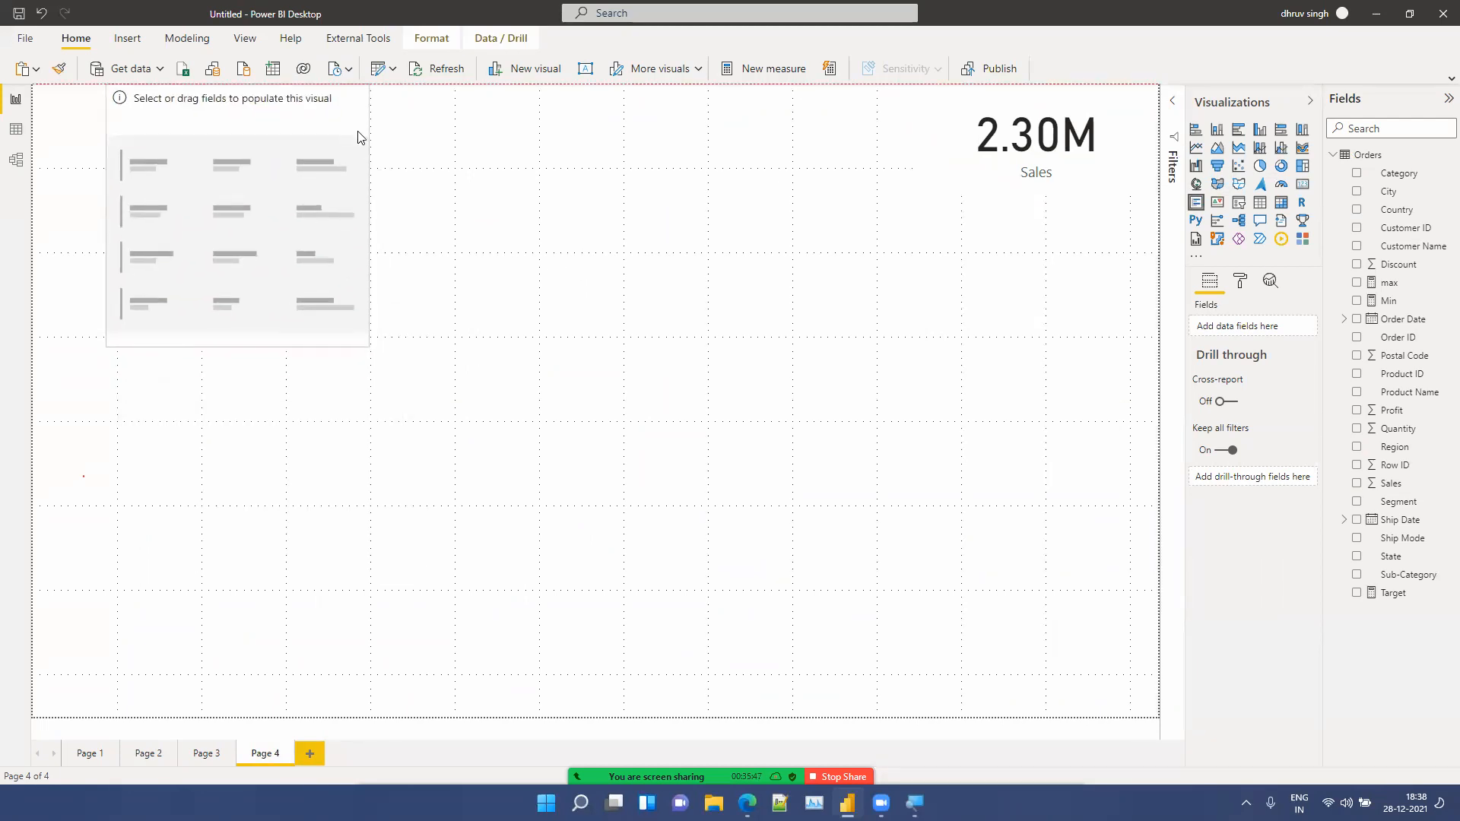
click(1057, 172)
drag(1401, 420, 1270, 325)
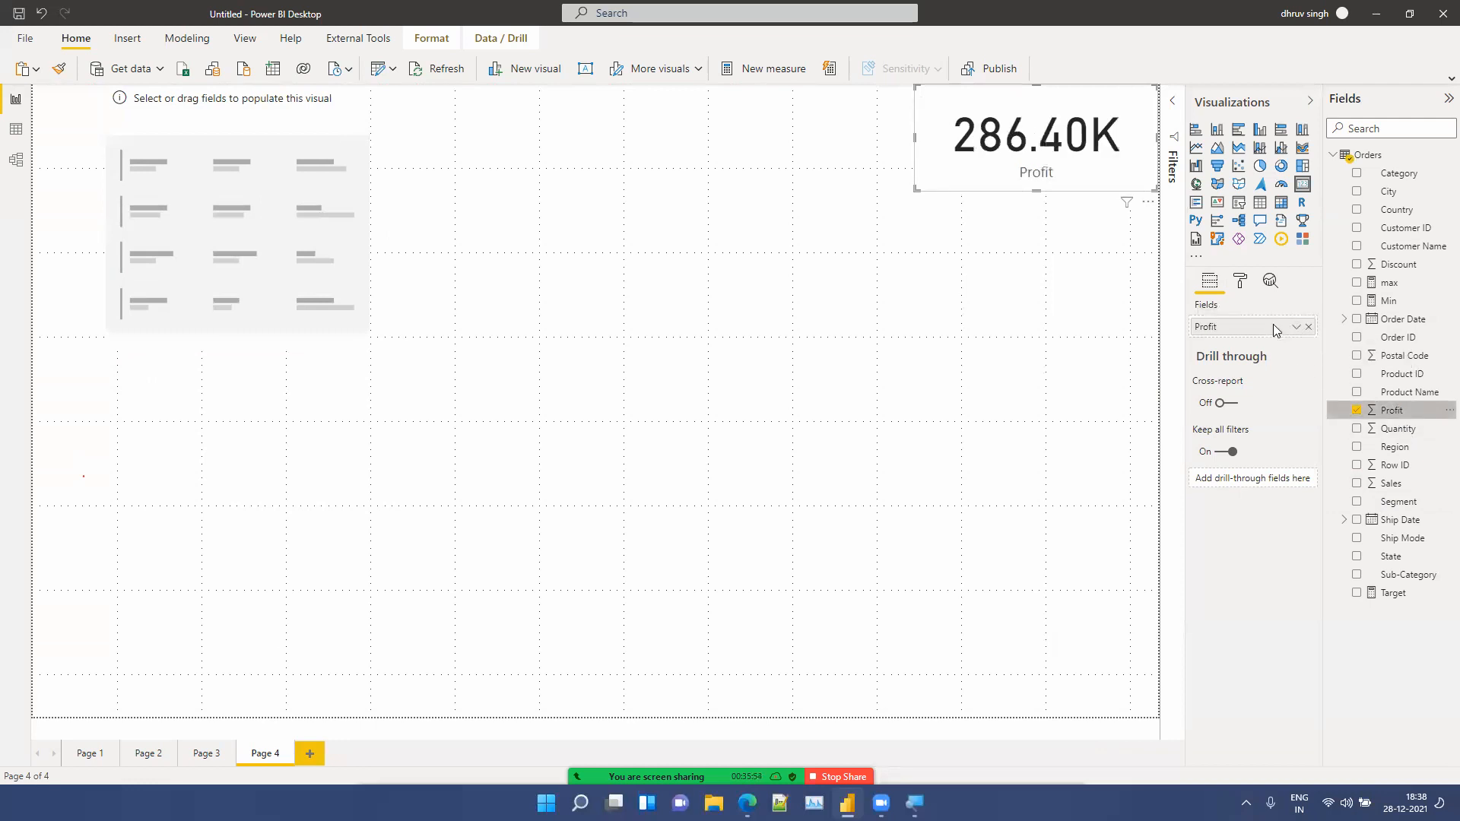
drag(1395, 493, 1279, 331)
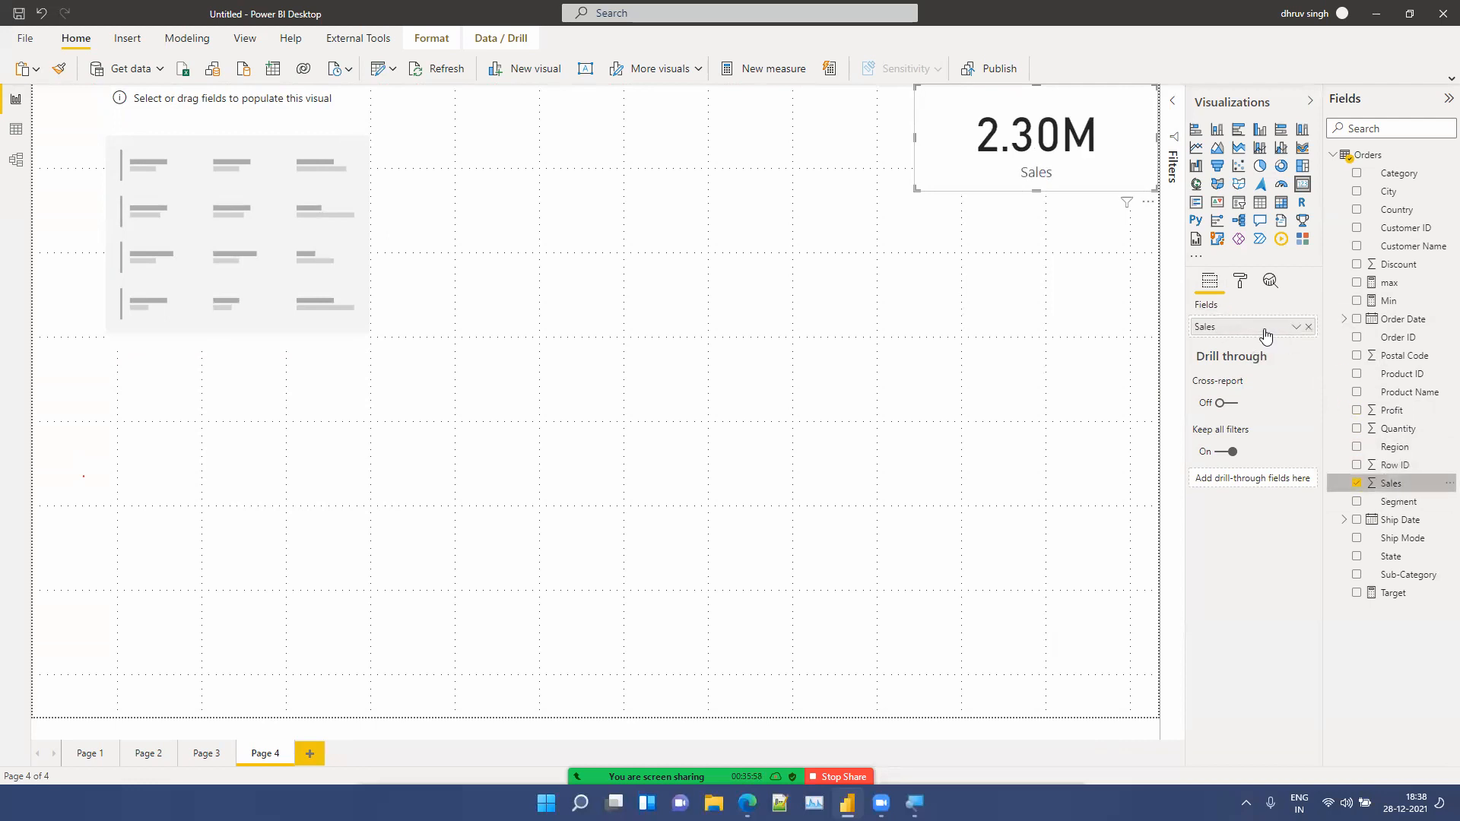
Step: Move the multi-row card to the top-left corner and enlarge it over the upper-left part of the page
drag(176, 313, 91, 312)
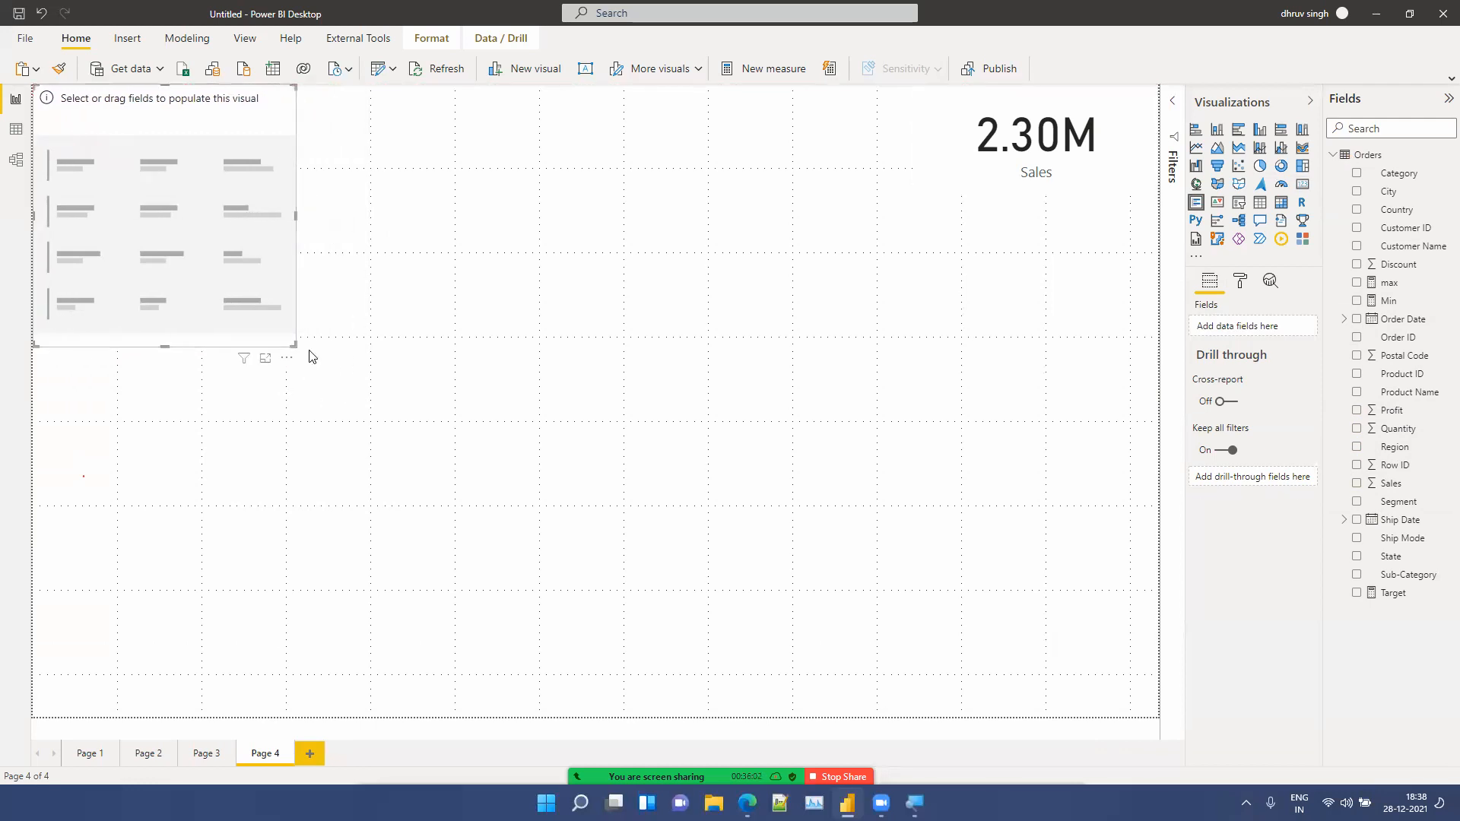
drag(299, 352, 617, 512)
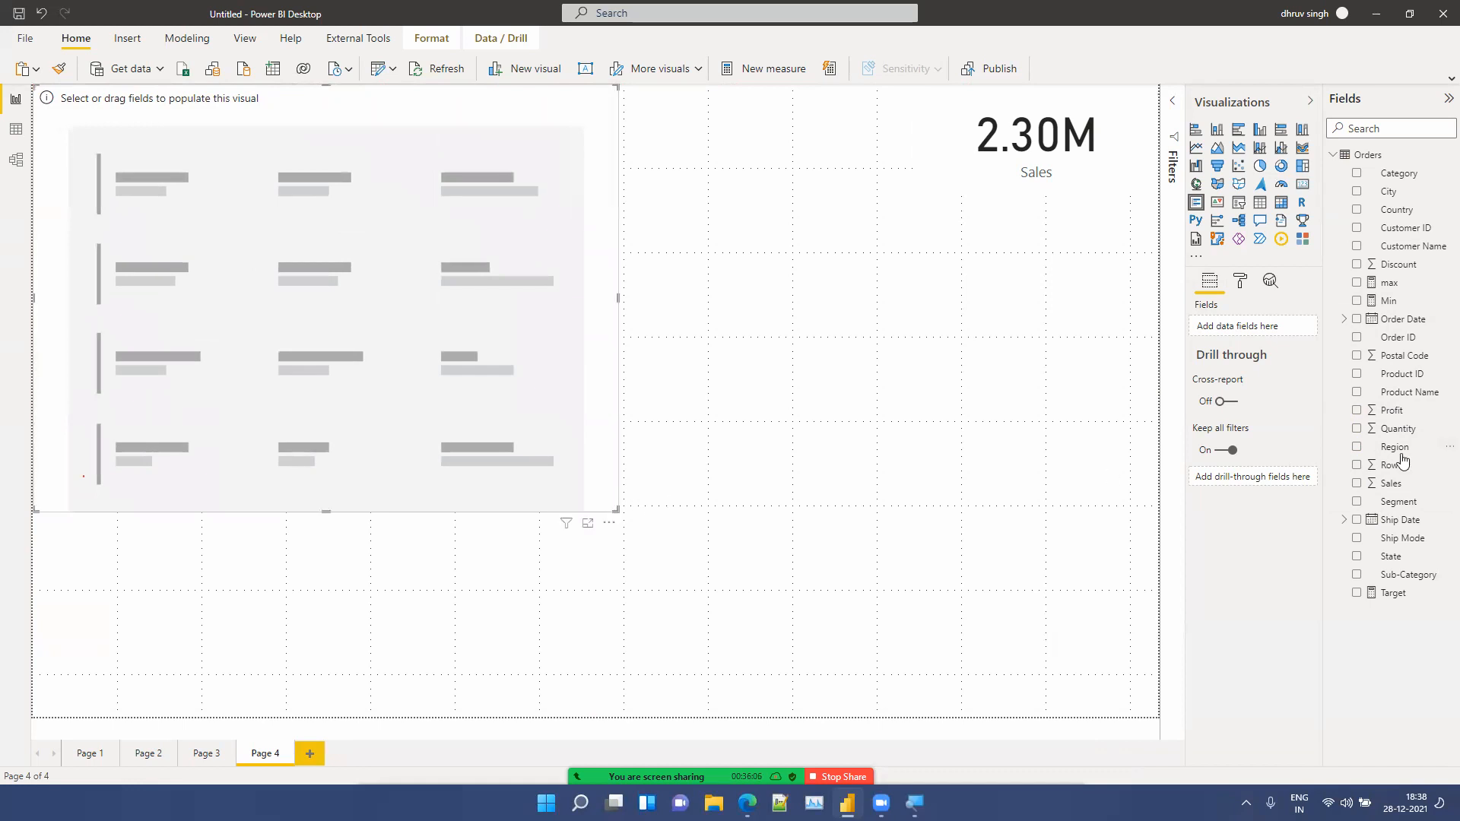
Step: Add Sales, Profit and Order Date as fields of the multi-row card
drag(1402, 485, 1241, 329)
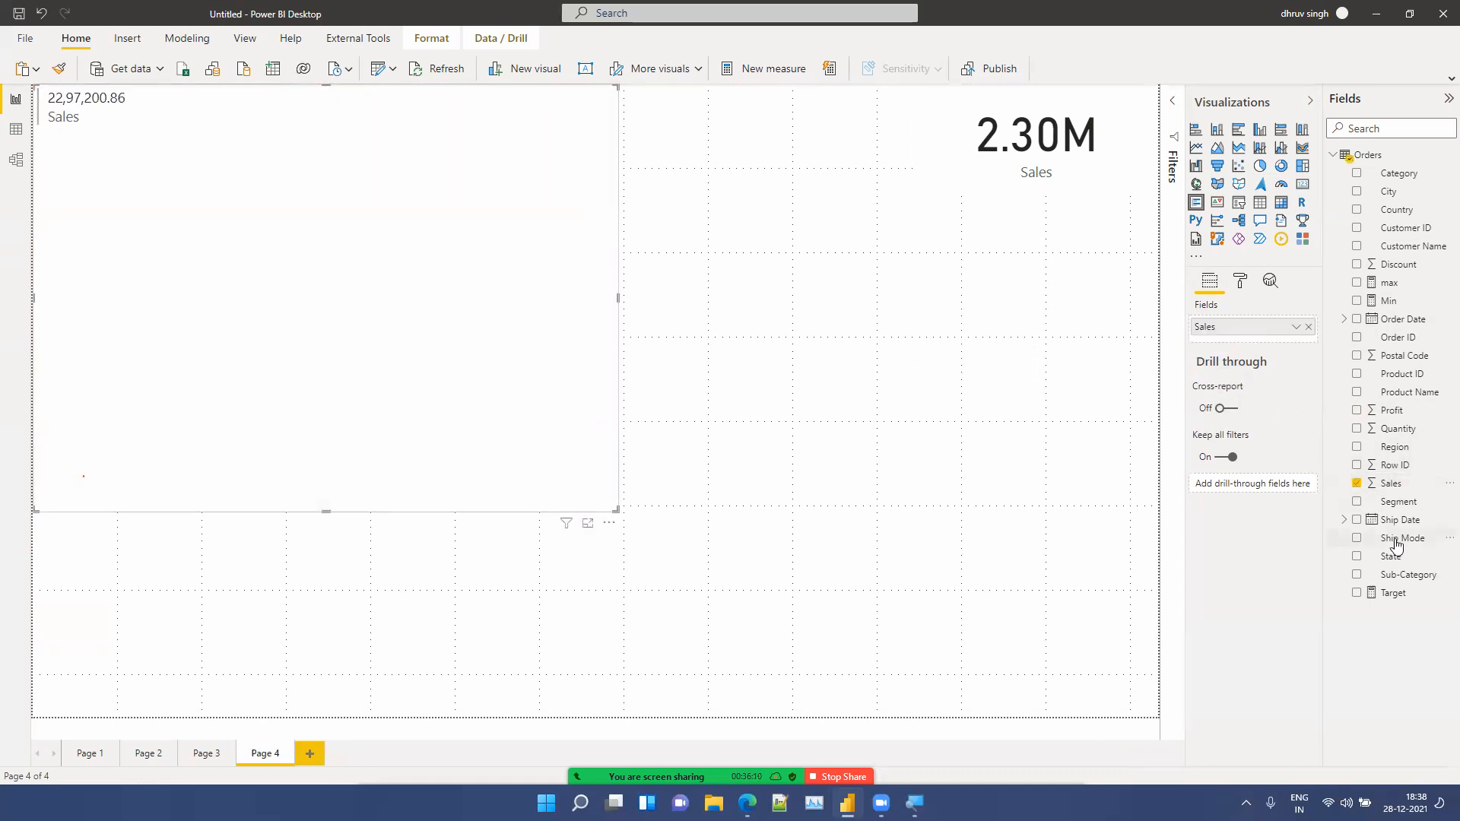
drag(1392, 411, 1272, 344)
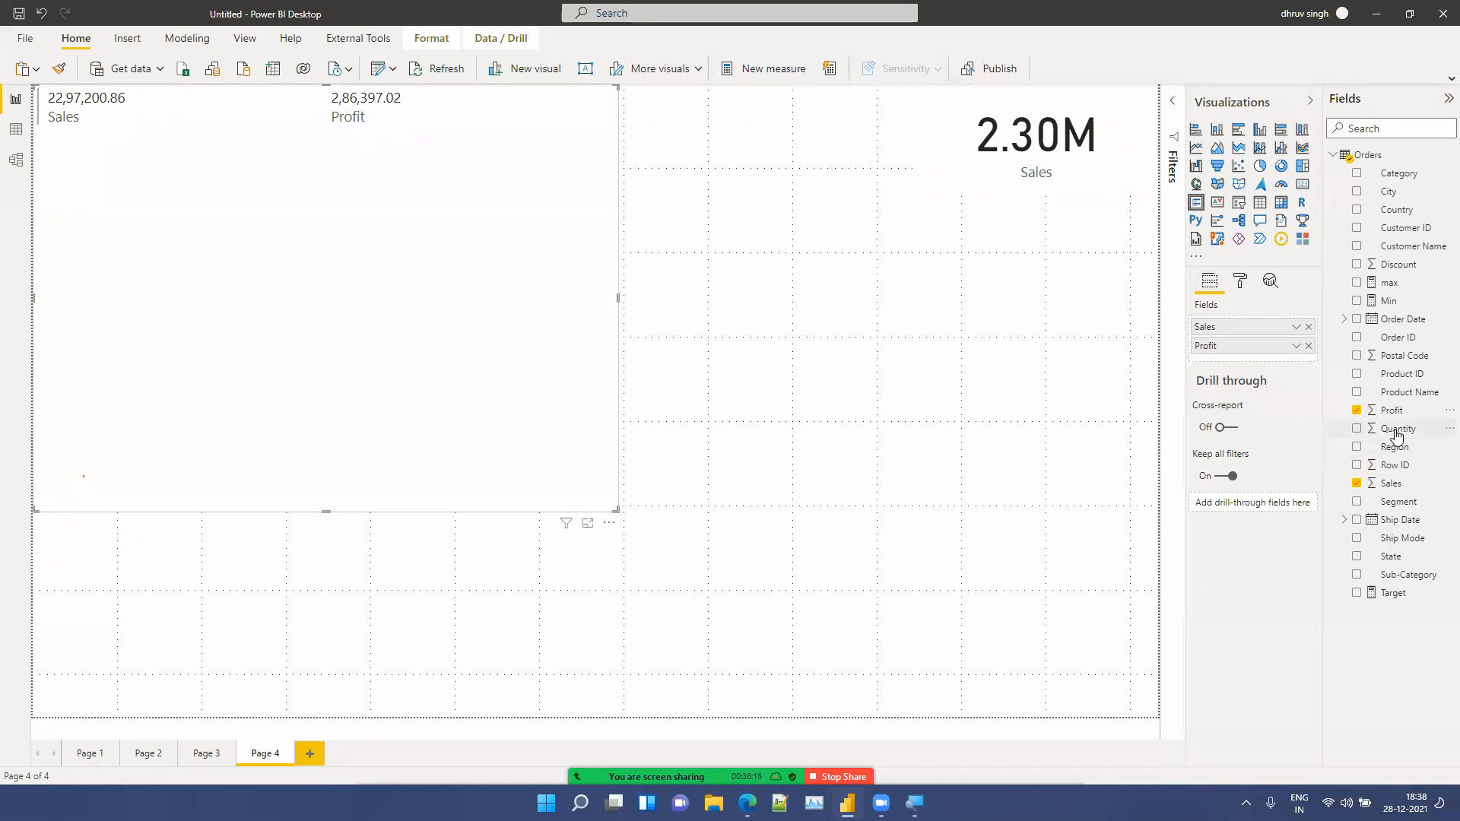
drag(1408, 326, 1281, 334)
Step: Reduce the Order Date hierarchy in the multi-row card to Year only and shorten the card to fit its rows
click(1309, 356)
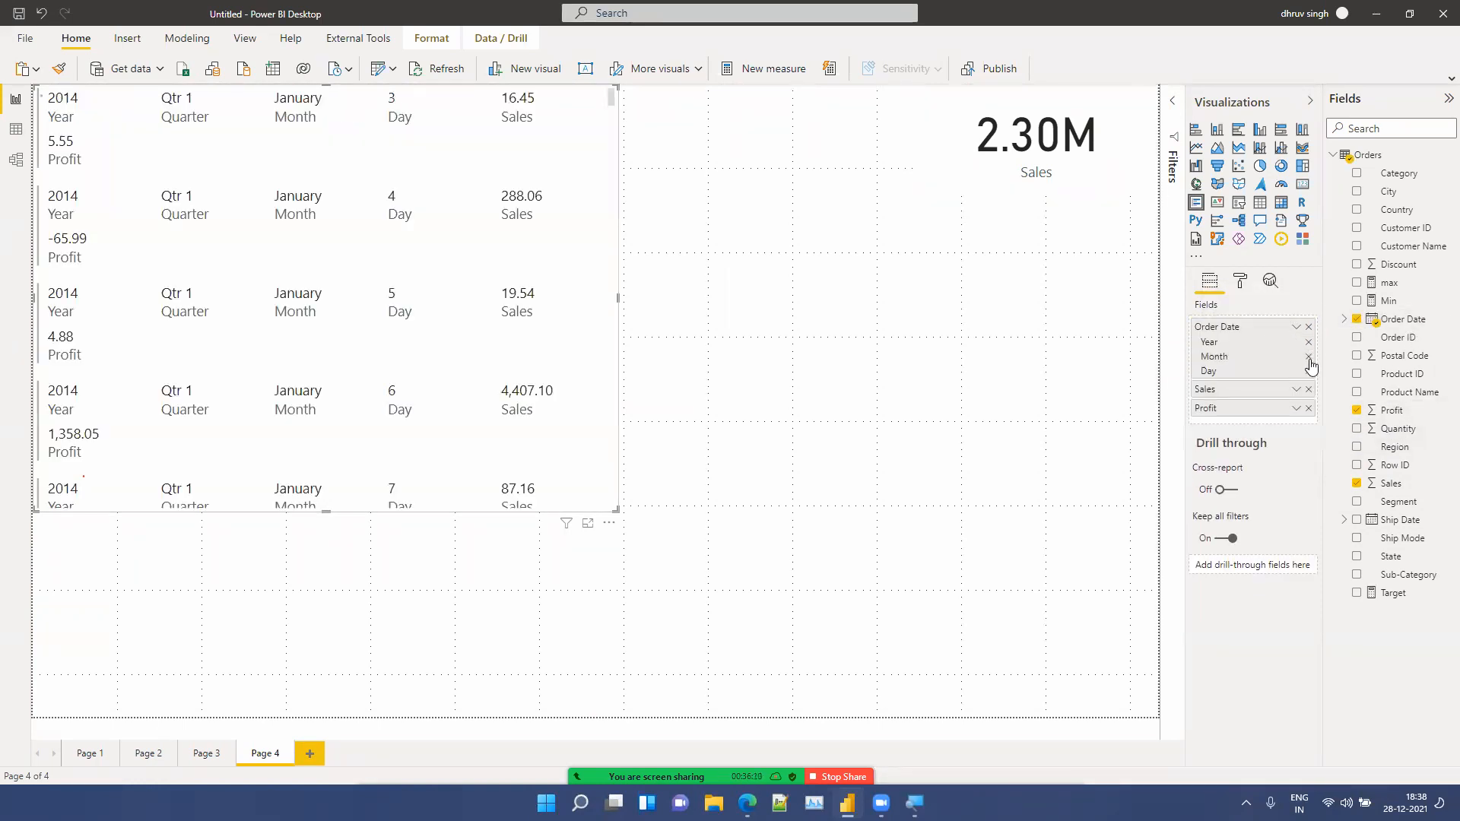
click(1309, 356)
click(1309, 356)
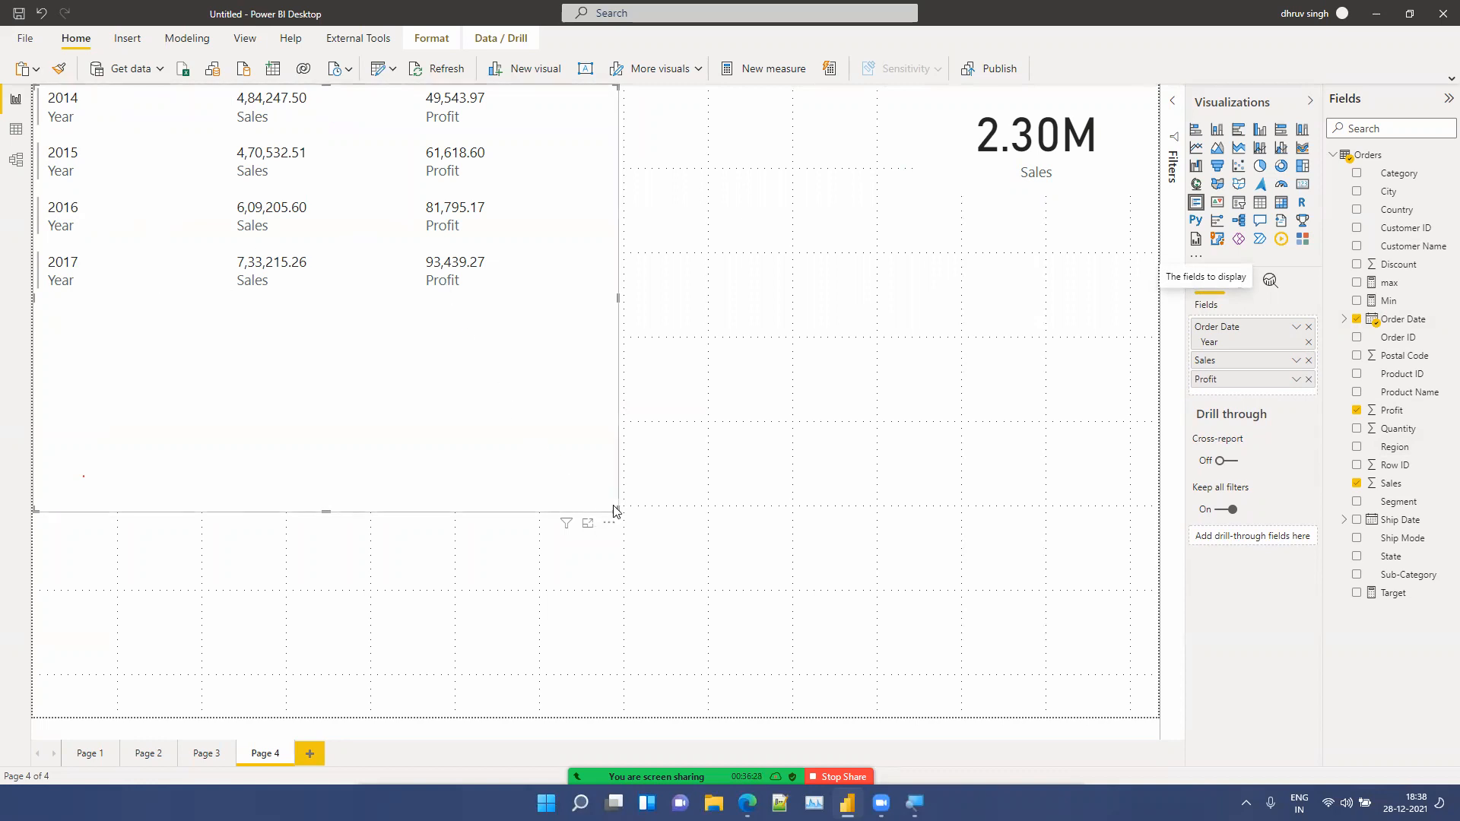
drag(617, 509, 628, 322)
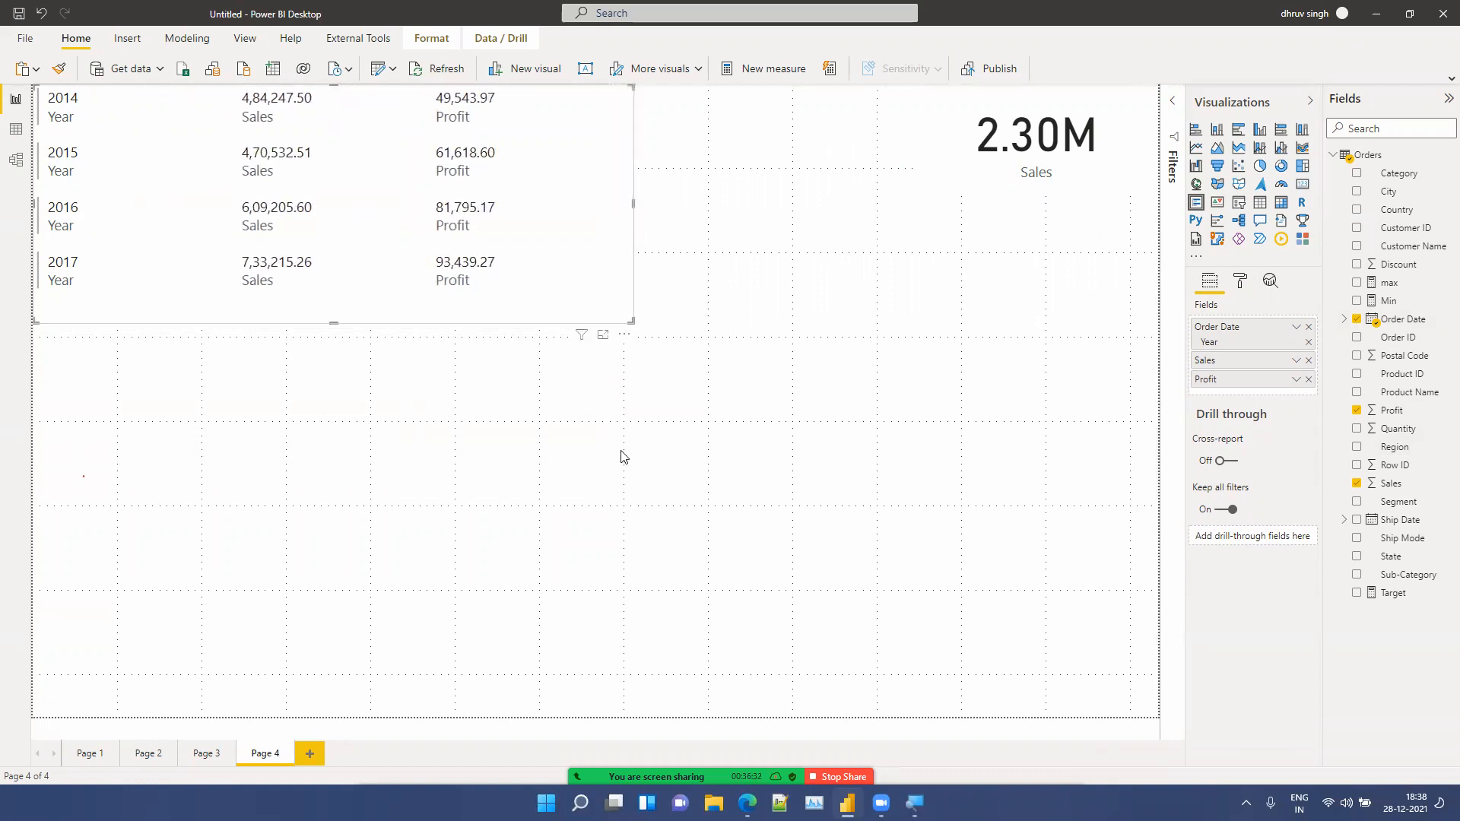
click(622, 457)
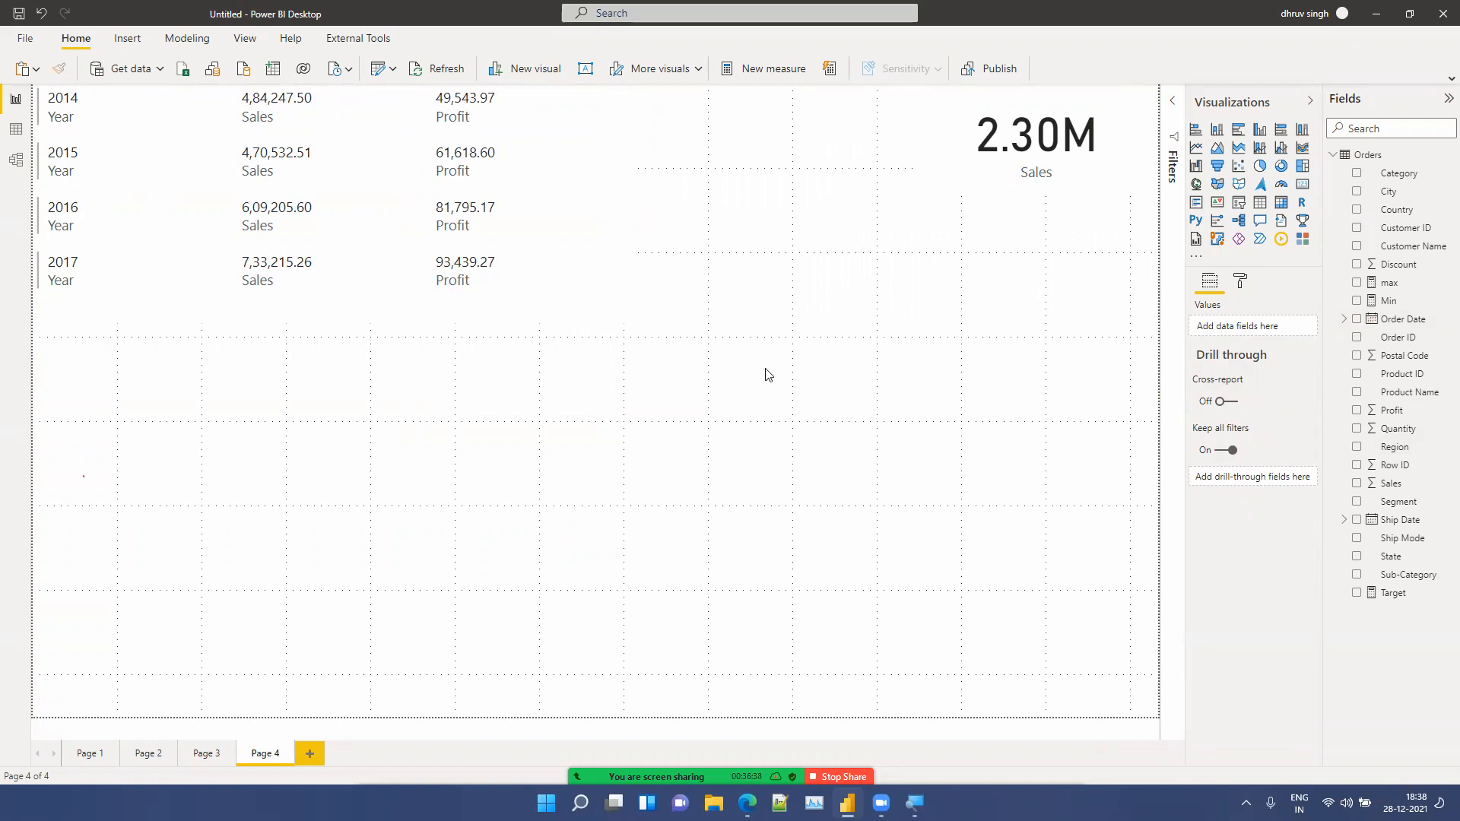
Step: Narrow the multi-row card's width slightly
click(505, 315)
drag(630, 324, 543, 333)
click(600, 427)
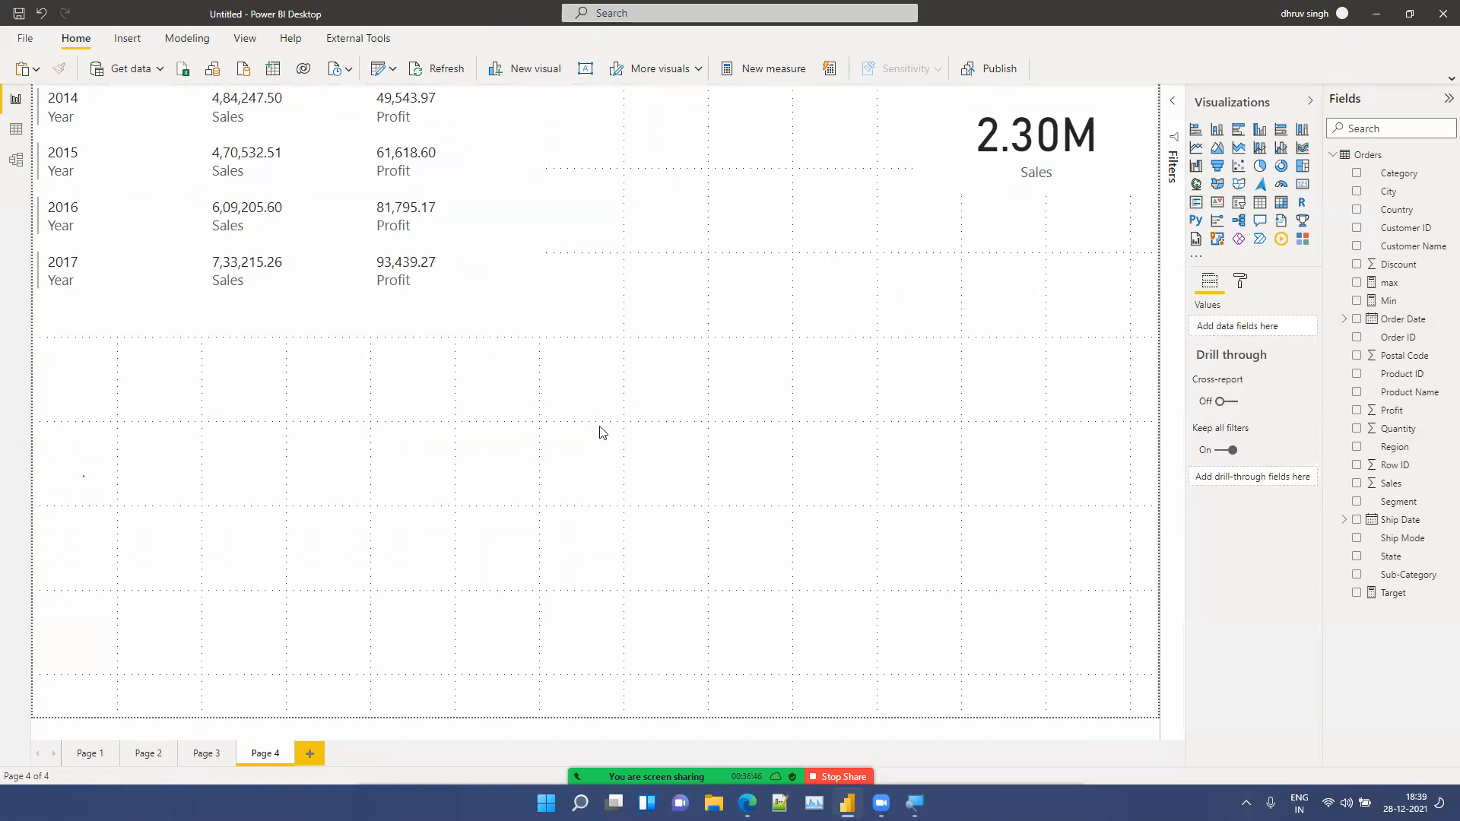
Step: Insert a KPI visual in the page centre with Sales as indicator and the Order Date hierarchy as trend axis
click(1218, 204)
drag(202, 547, 764, 506)
drag(1398, 485, 1278, 327)
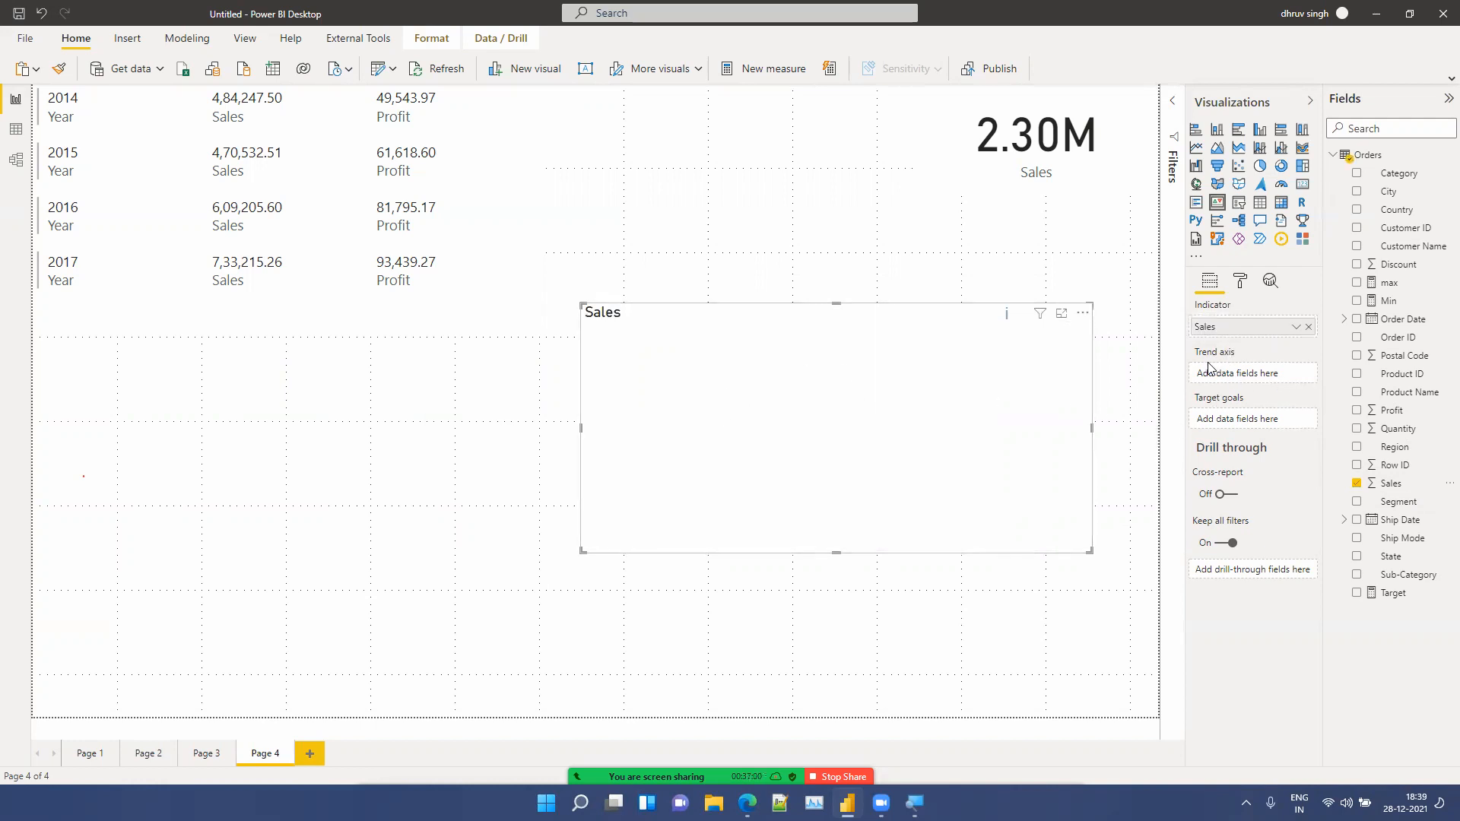
drag(1382, 326, 1262, 378)
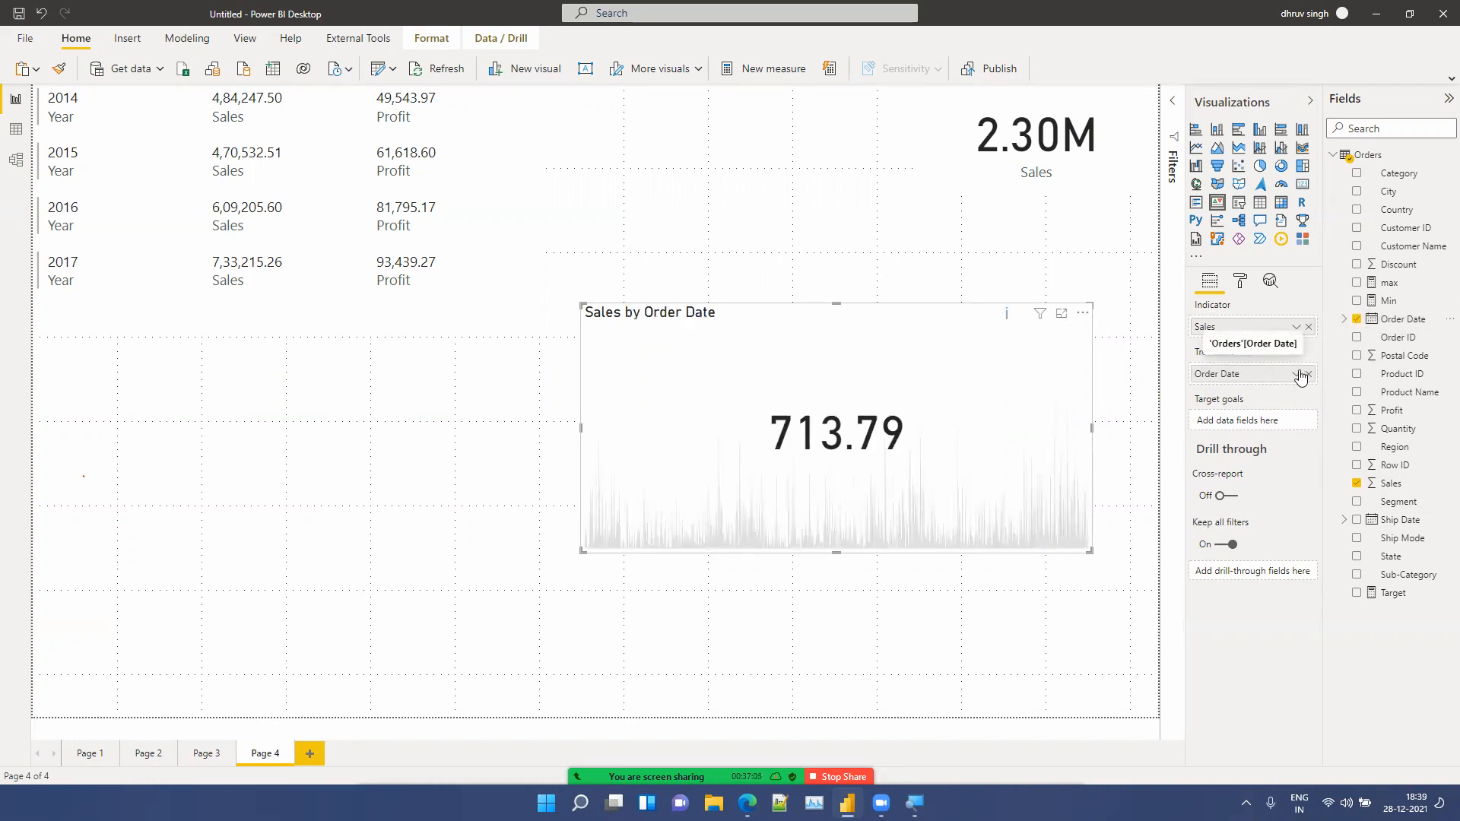
click(1297, 374)
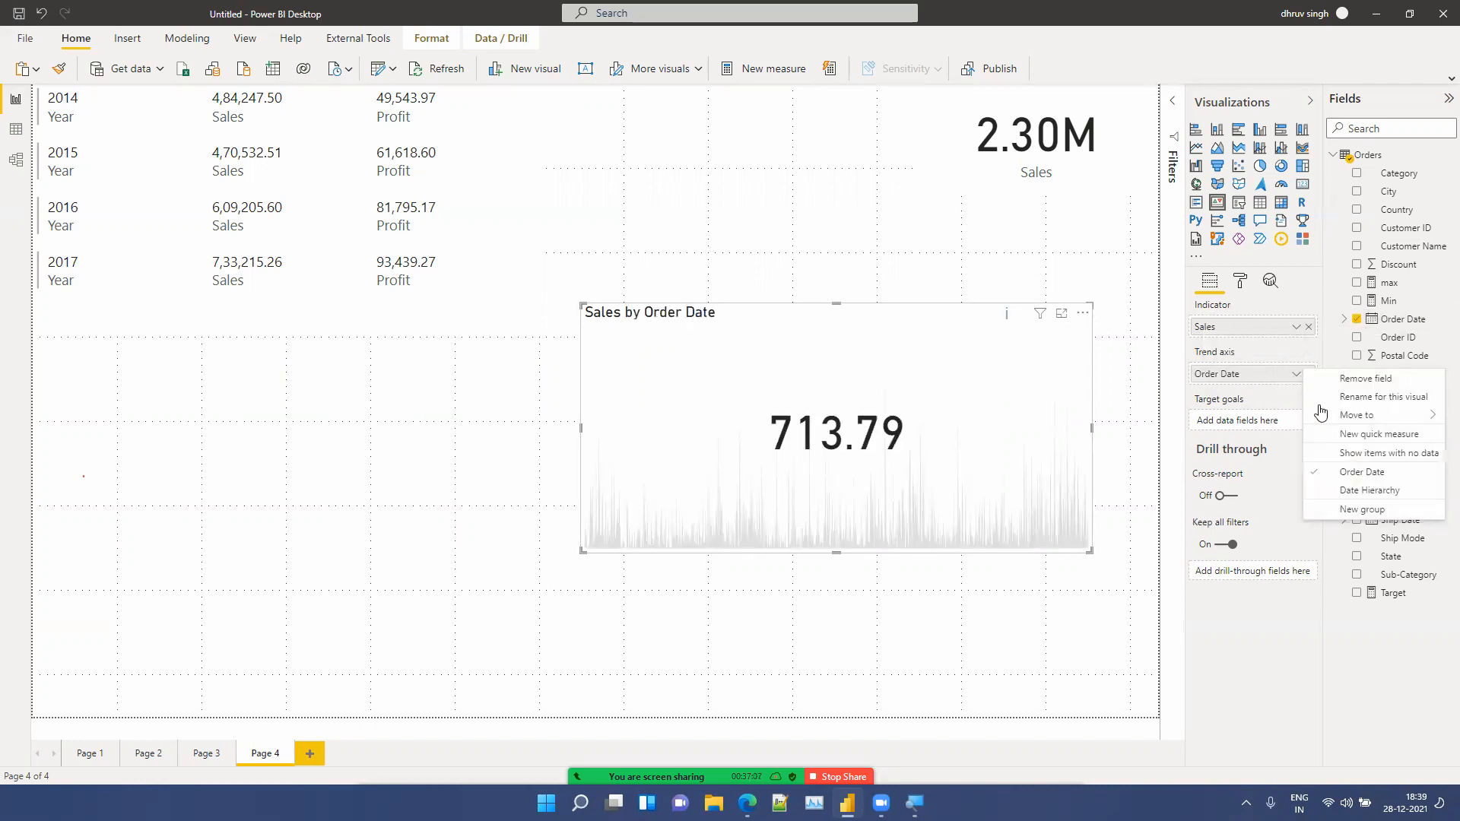
click(1361, 491)
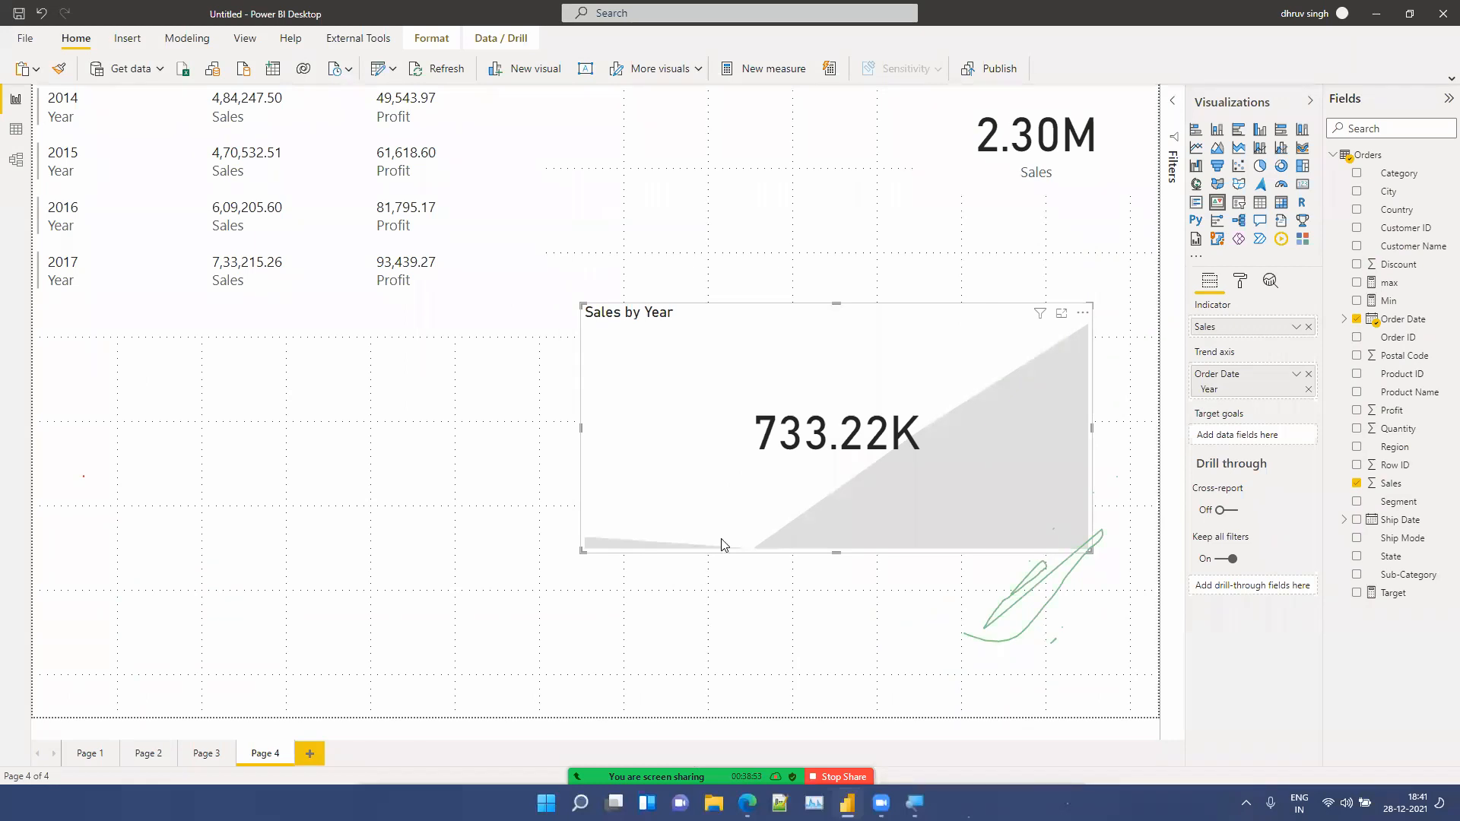
key(alt+u)
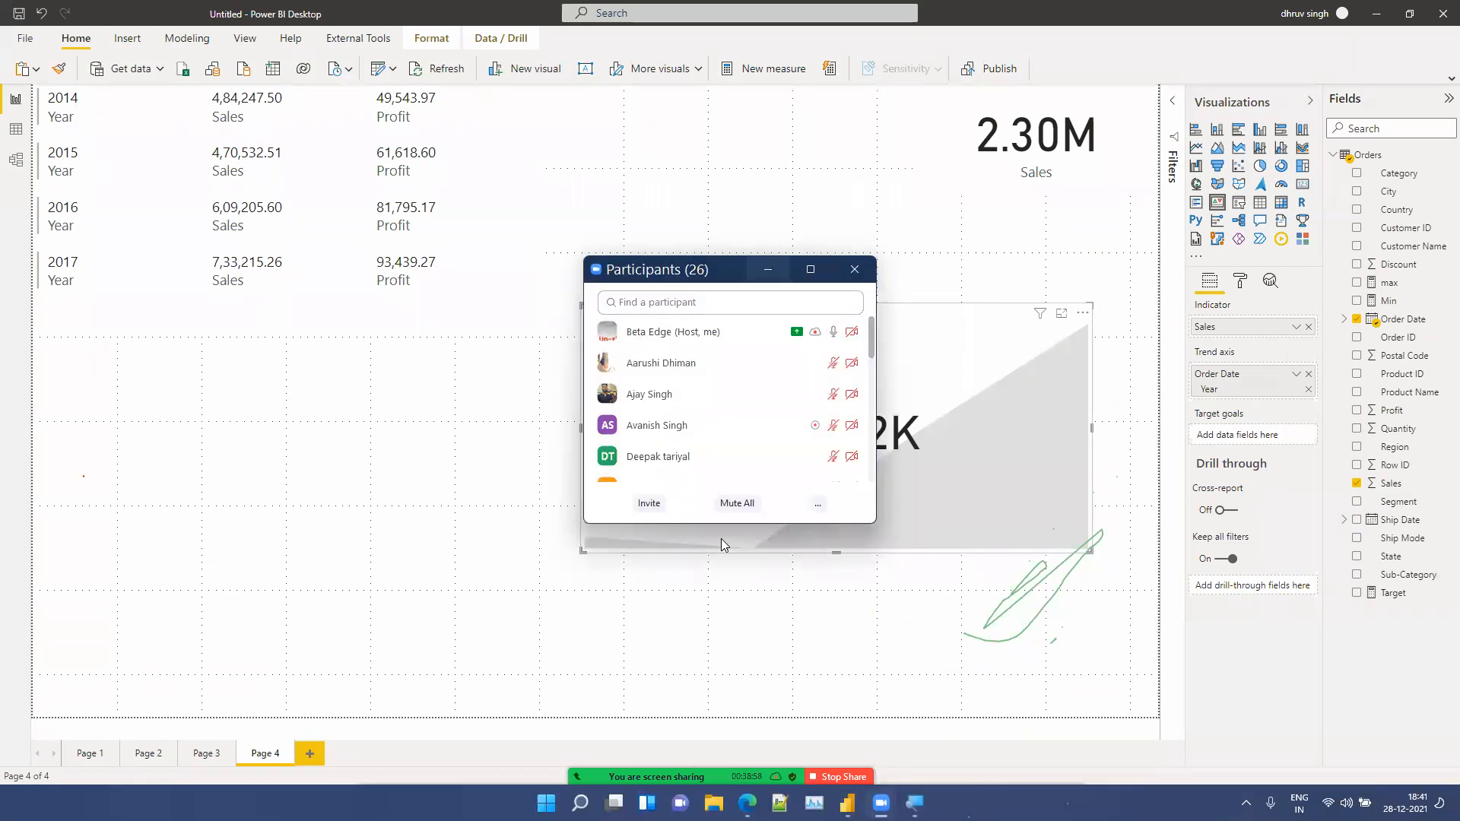
key(alt+u)
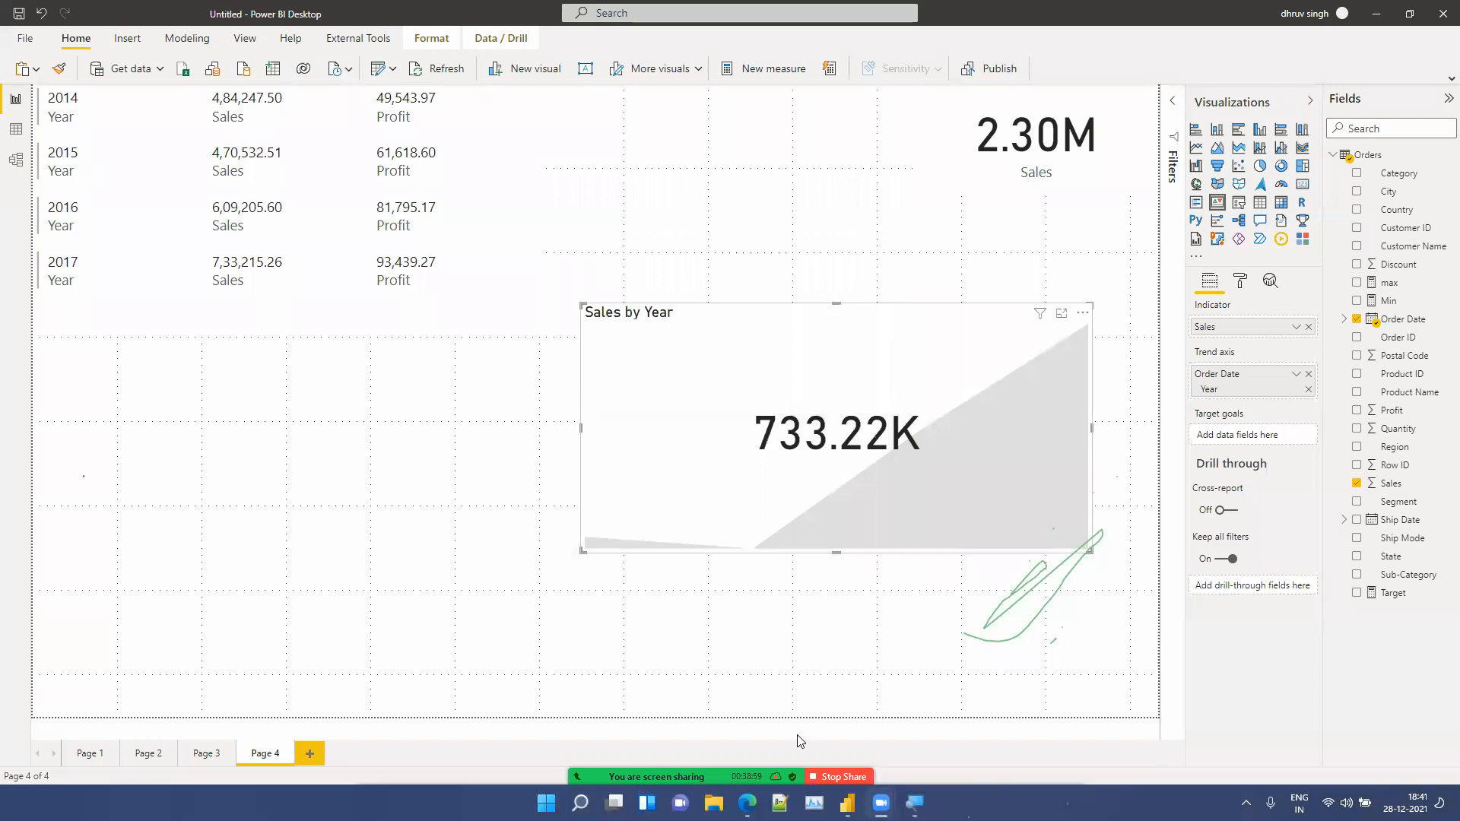
click(860, 767)
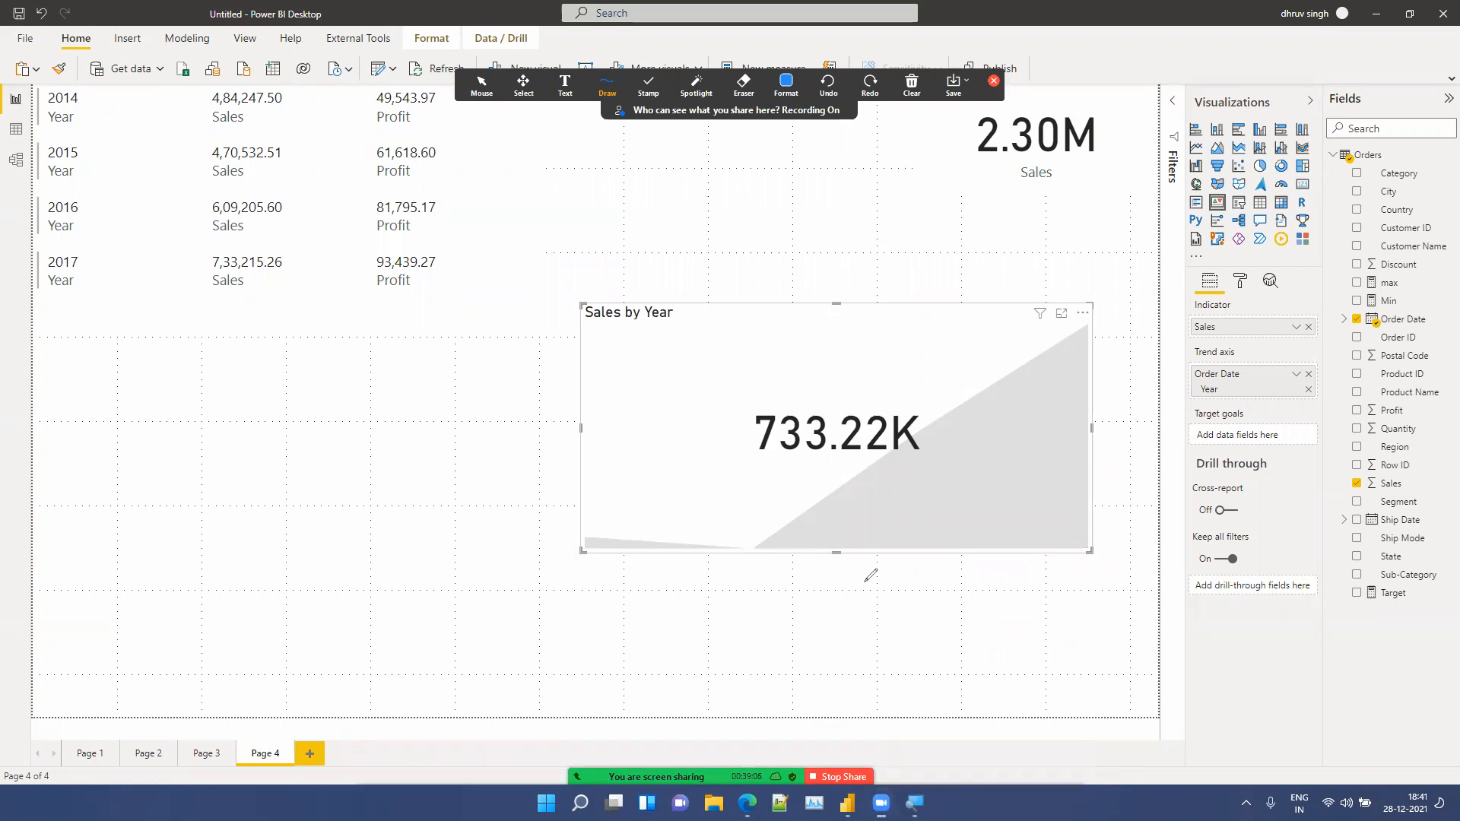
key(Escape)
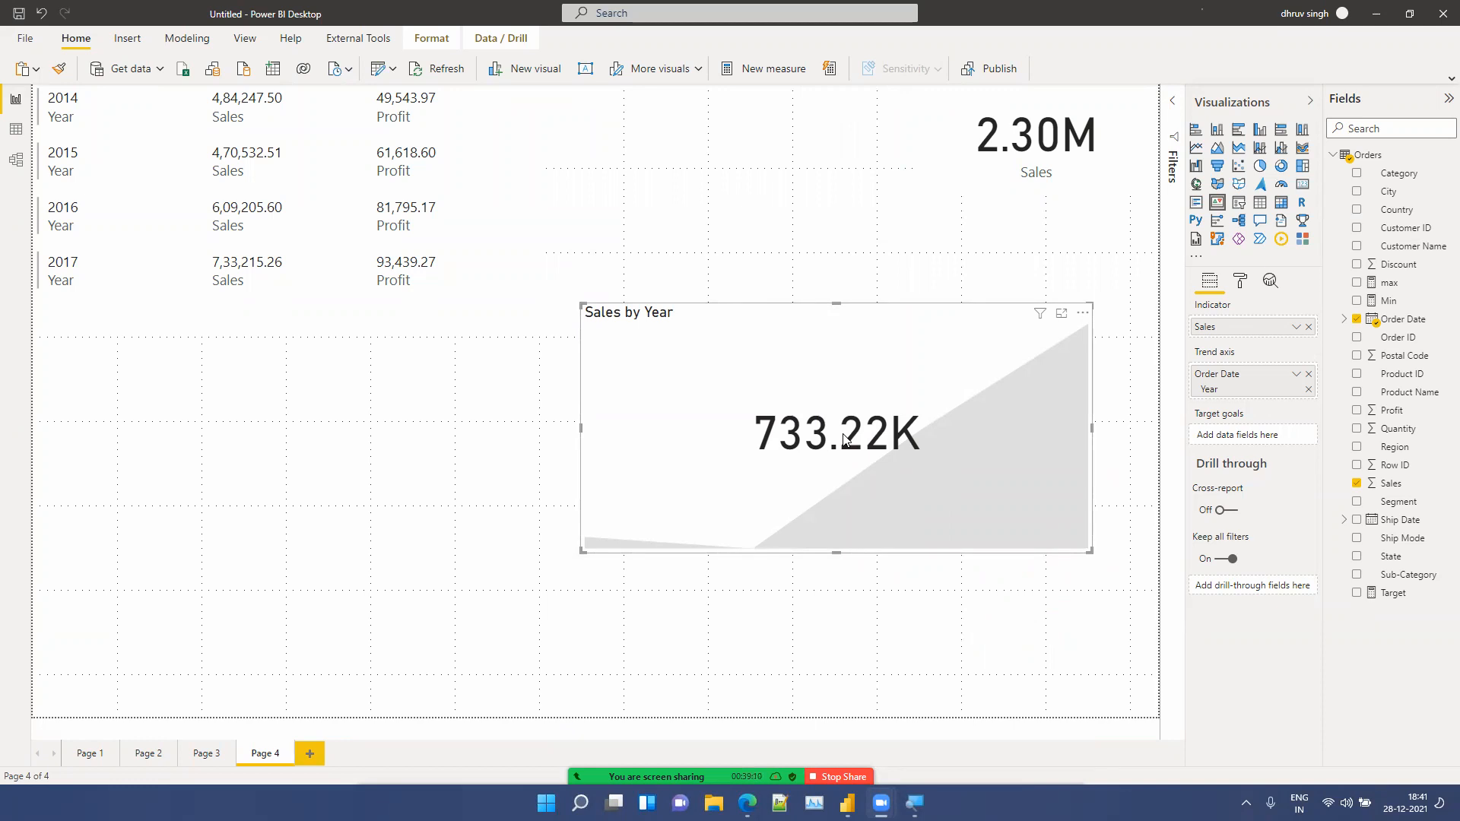
Step: Add the Target measure as the KPI's target goal and open its formula
drag(1407, 604, 1275, 433)
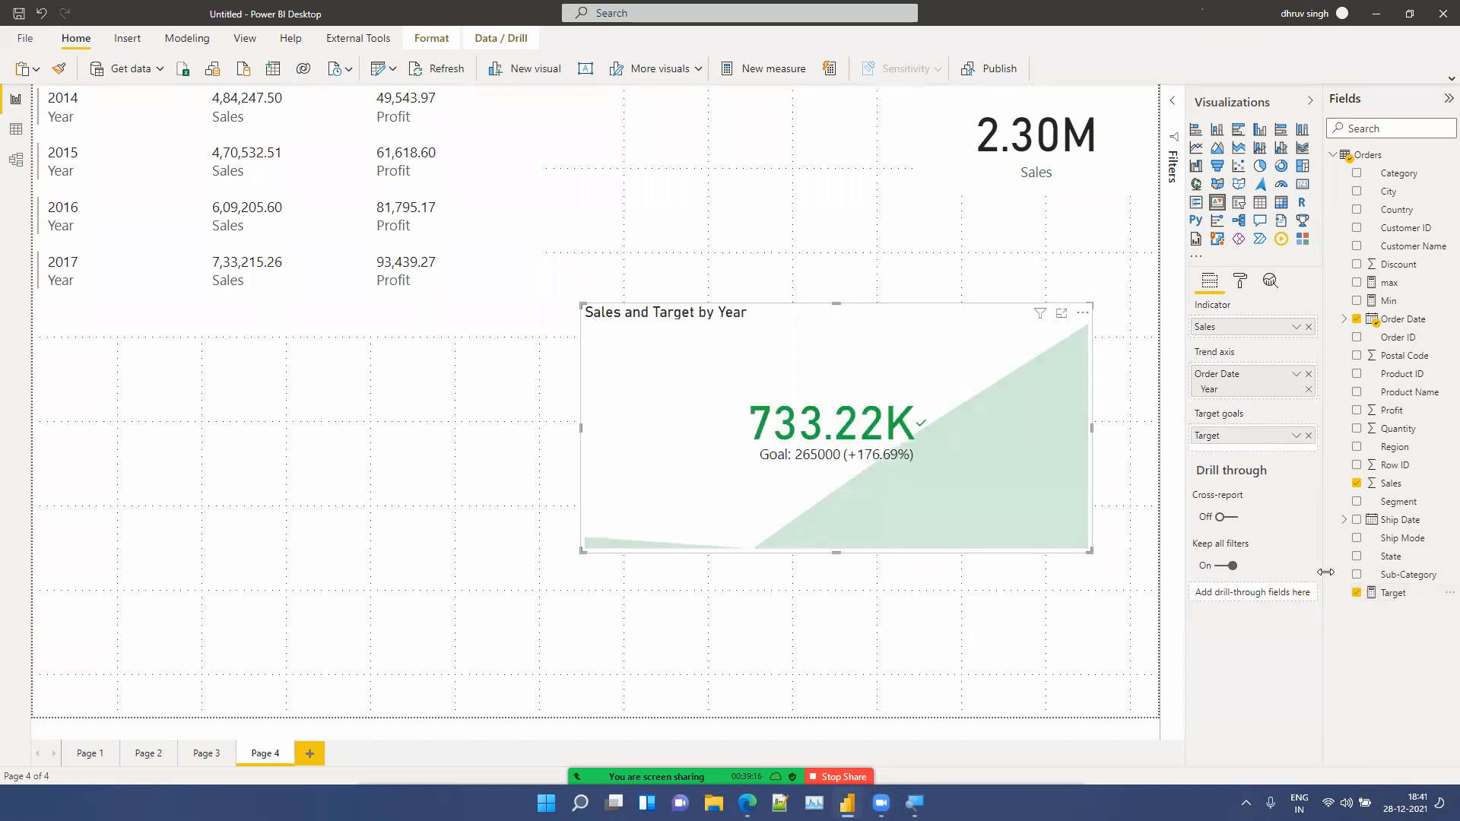
click(1393, 592)
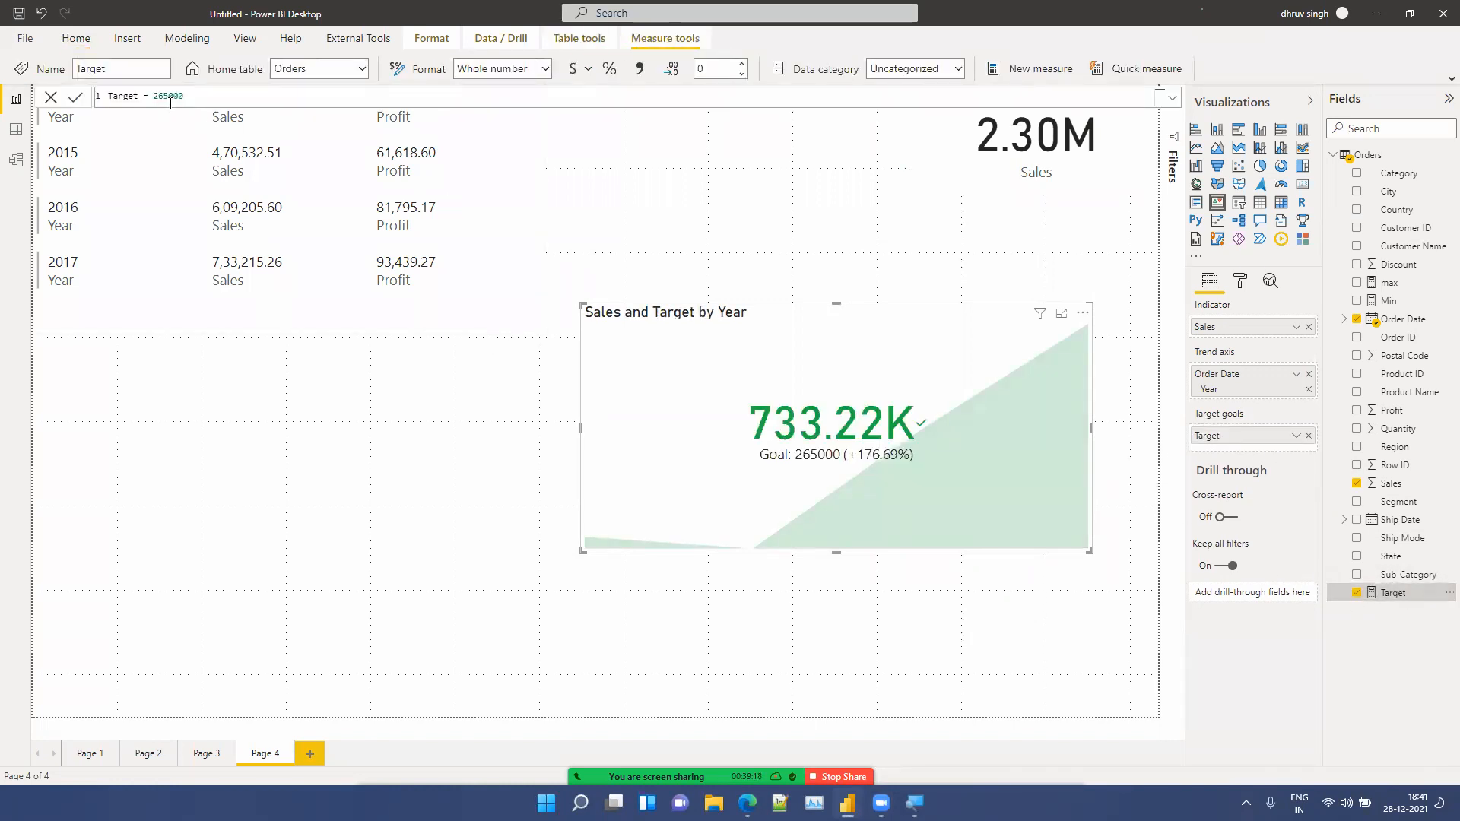
Step: Edit the Target measure formula to set Target = 665000
click(162, 99)
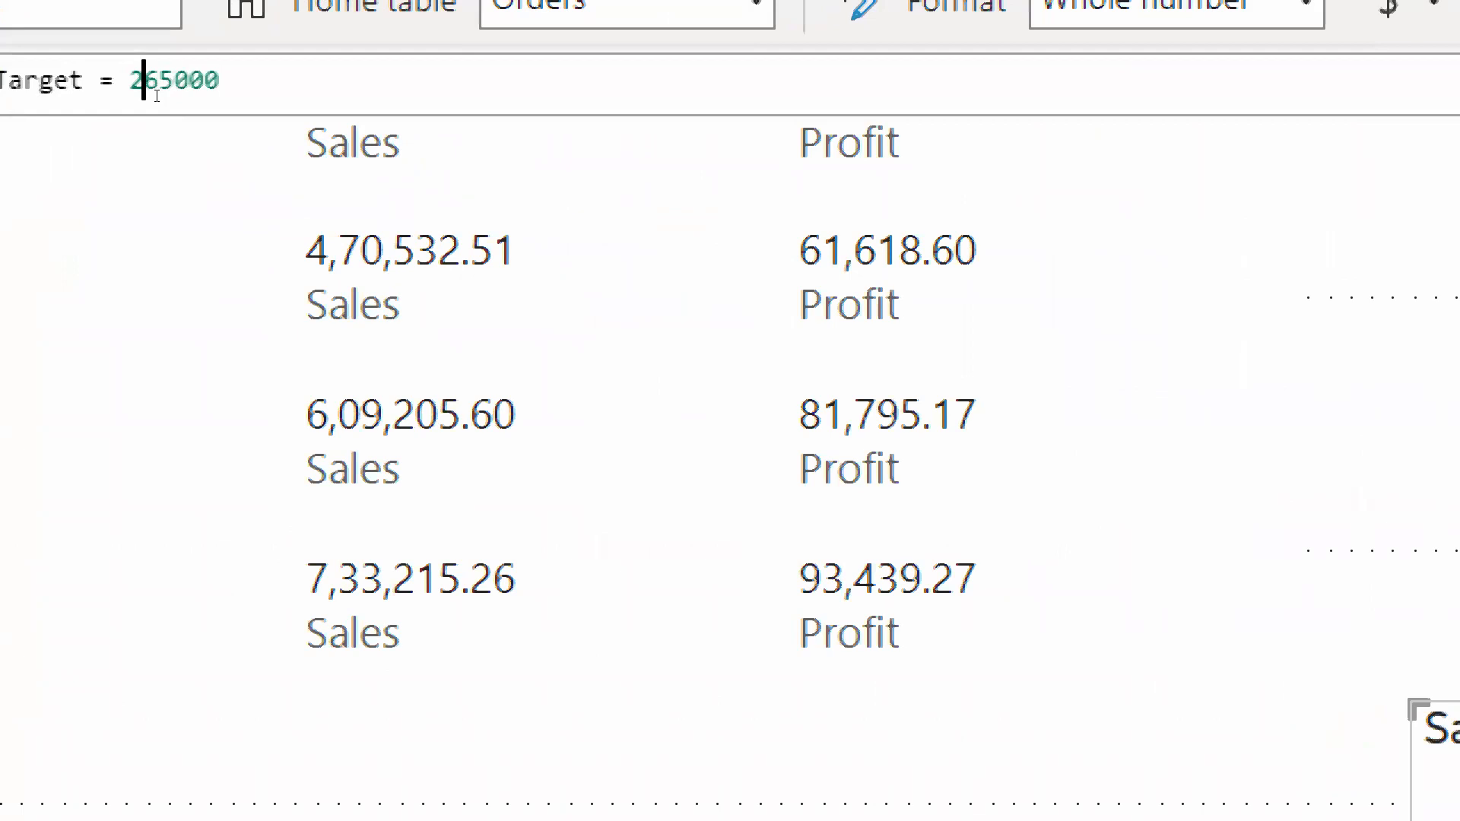
key(BackSpace)
text(6)
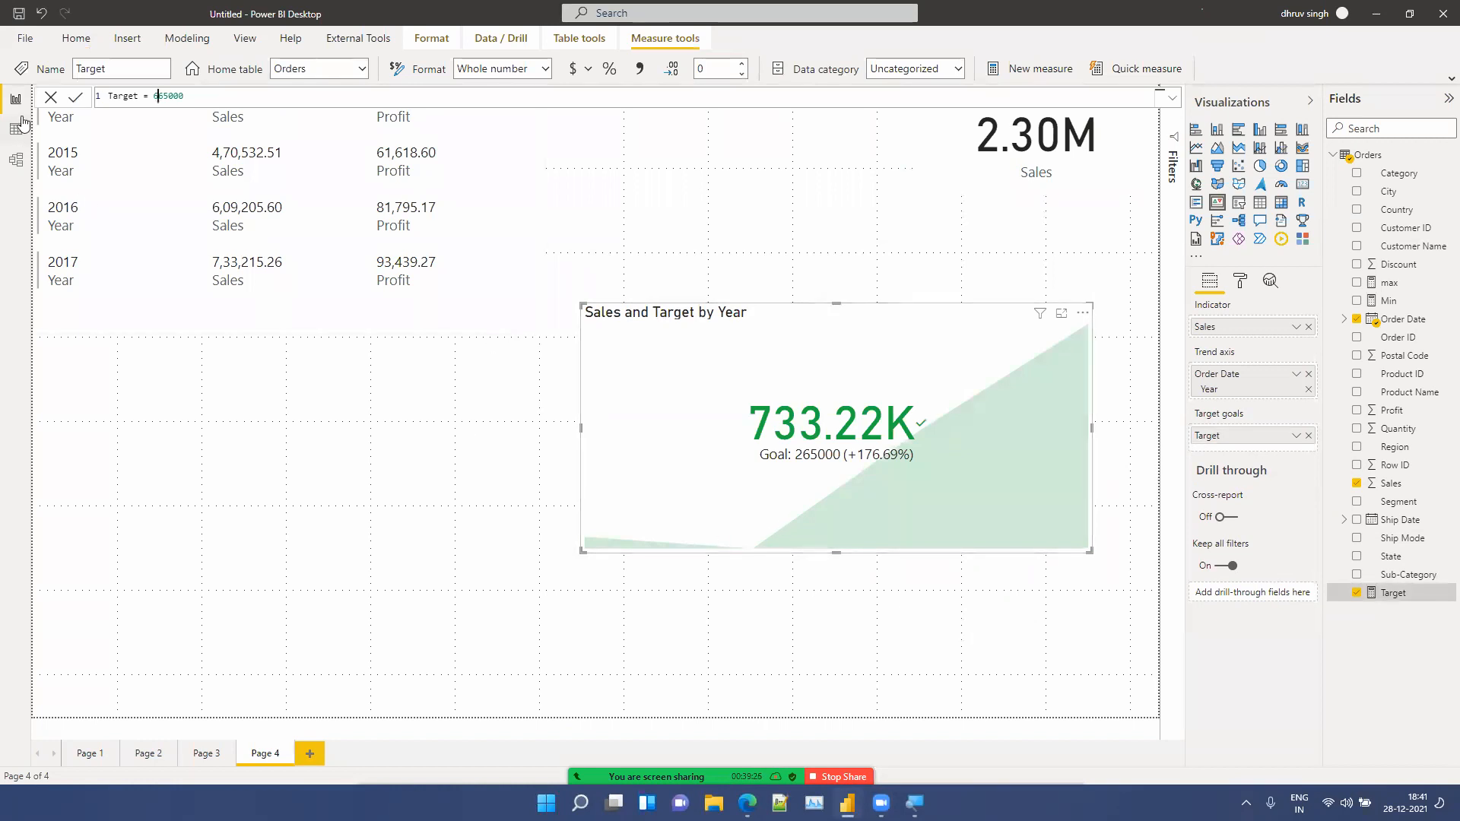
click(75, 97)
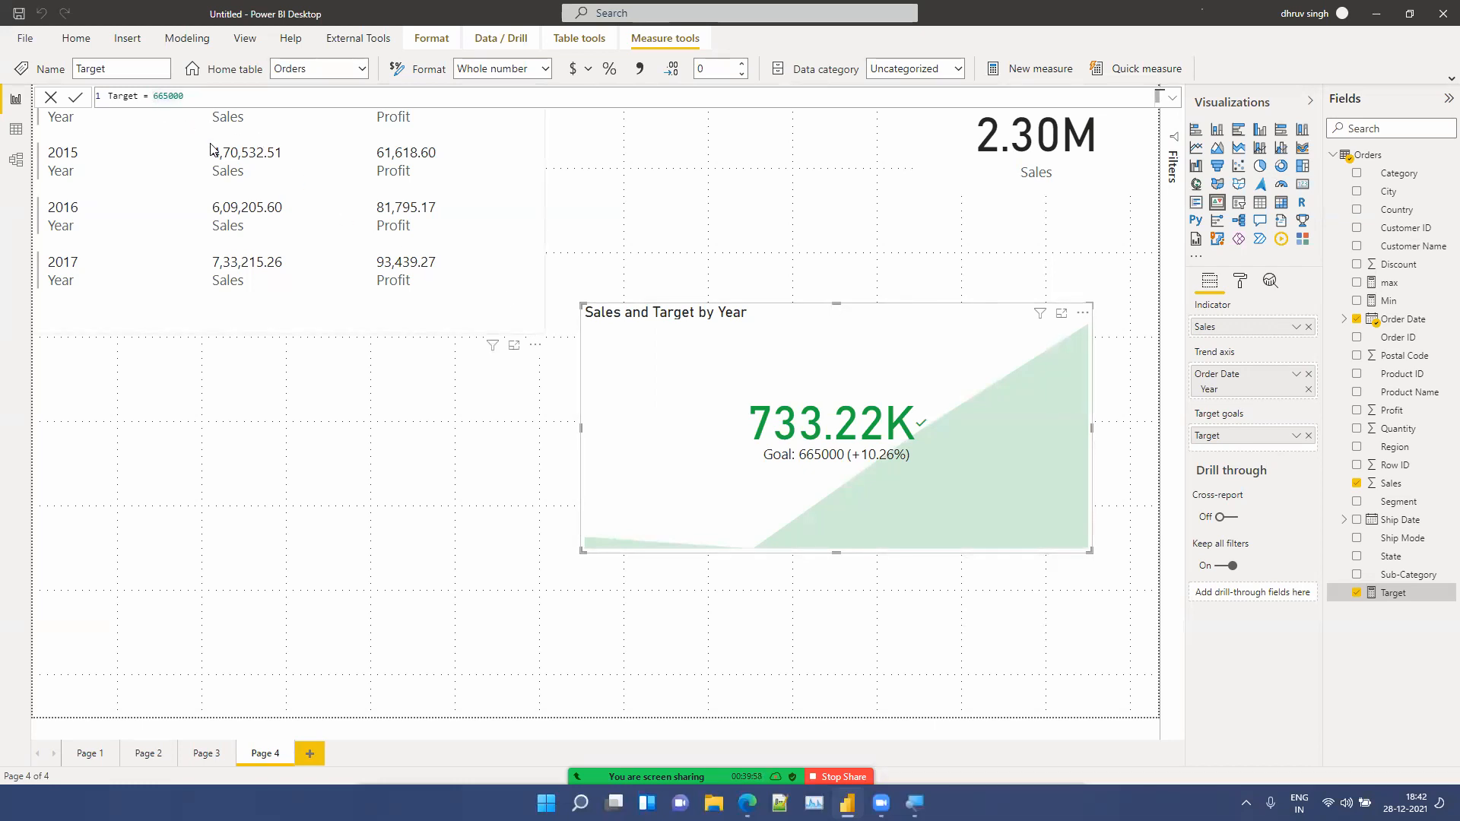
Step: Try a Target value of 765000 in the measure formula, then restore it to 665000
key(BackSpace)
text(7)
key(Return)
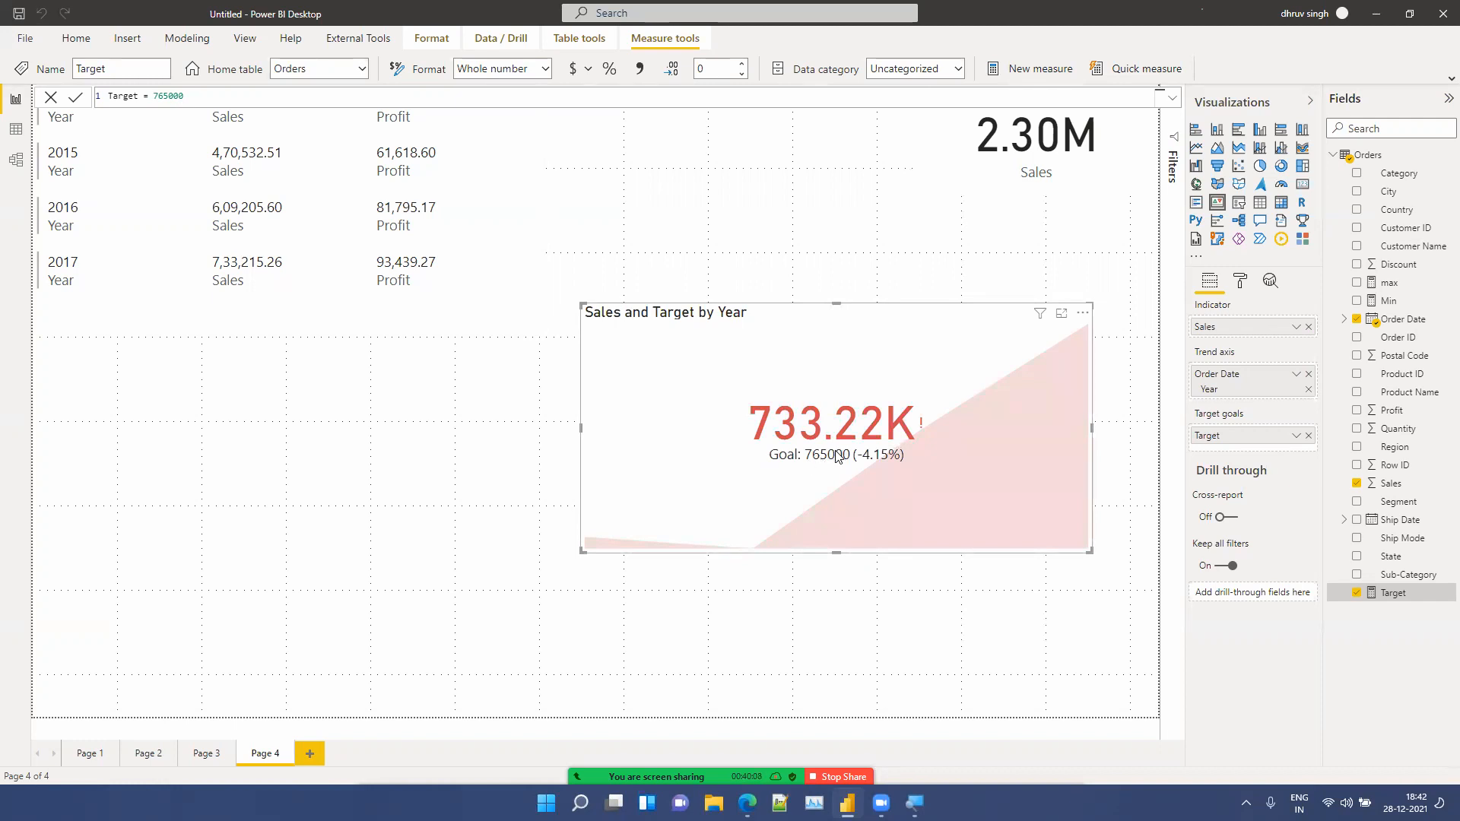
click(161, 98)
key(BackSpace)
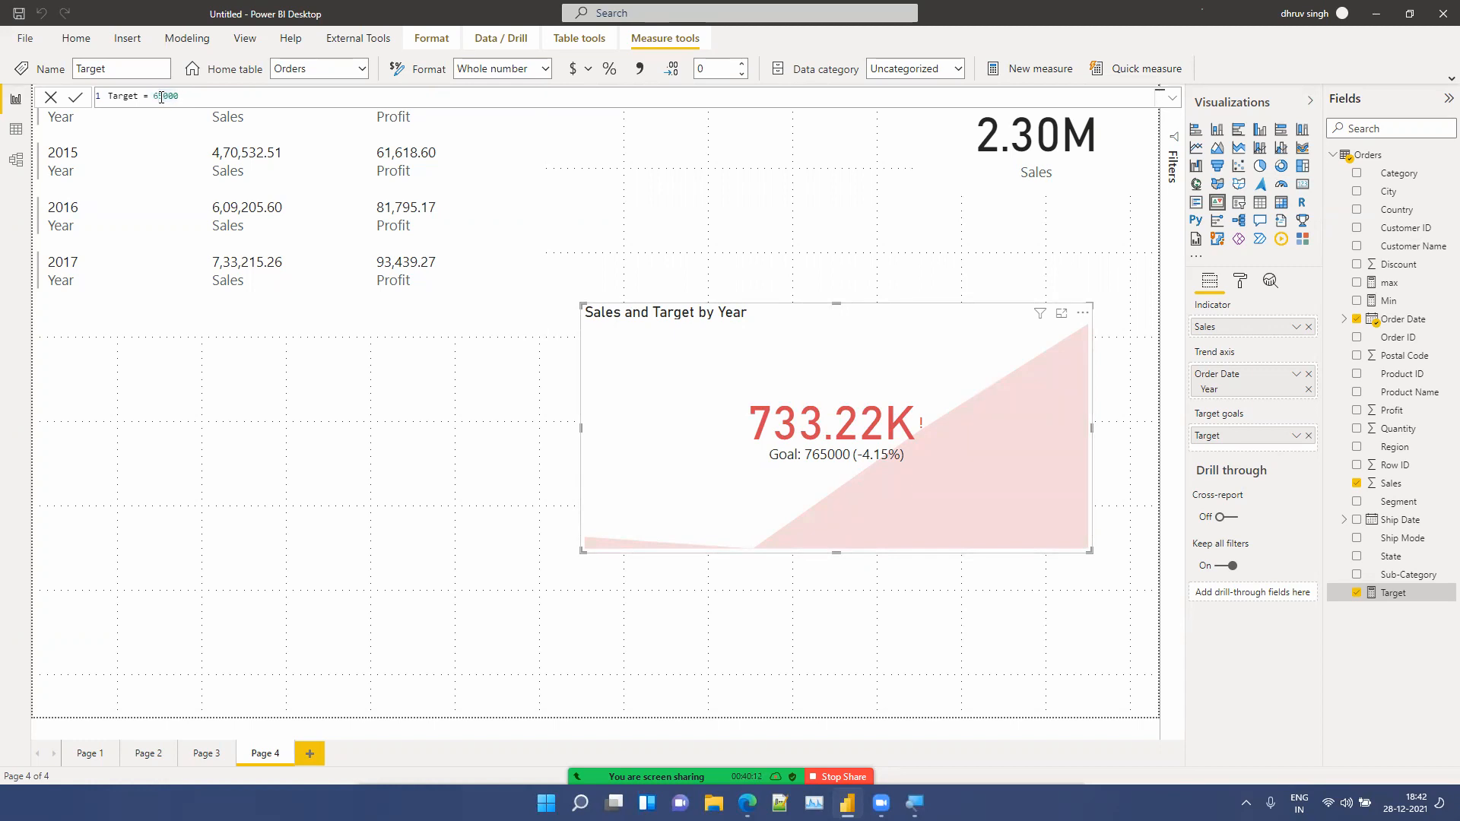
text(6)
key(Return)
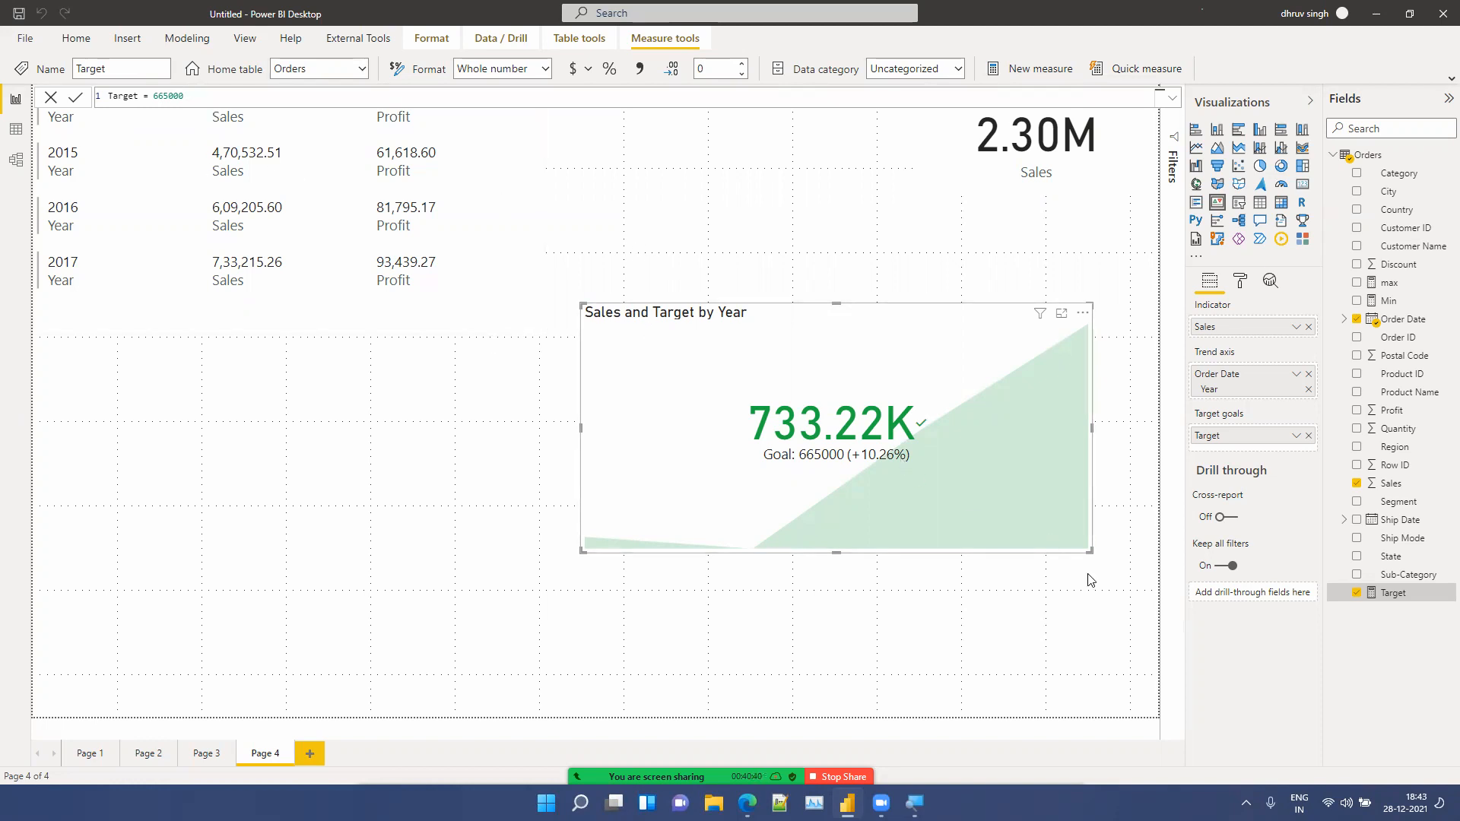
Step: Shrink the KPI visual and move it up toward the upper right of the page
drag(1092, 553, 989, 514)
drag(828, 428, 932, 386)
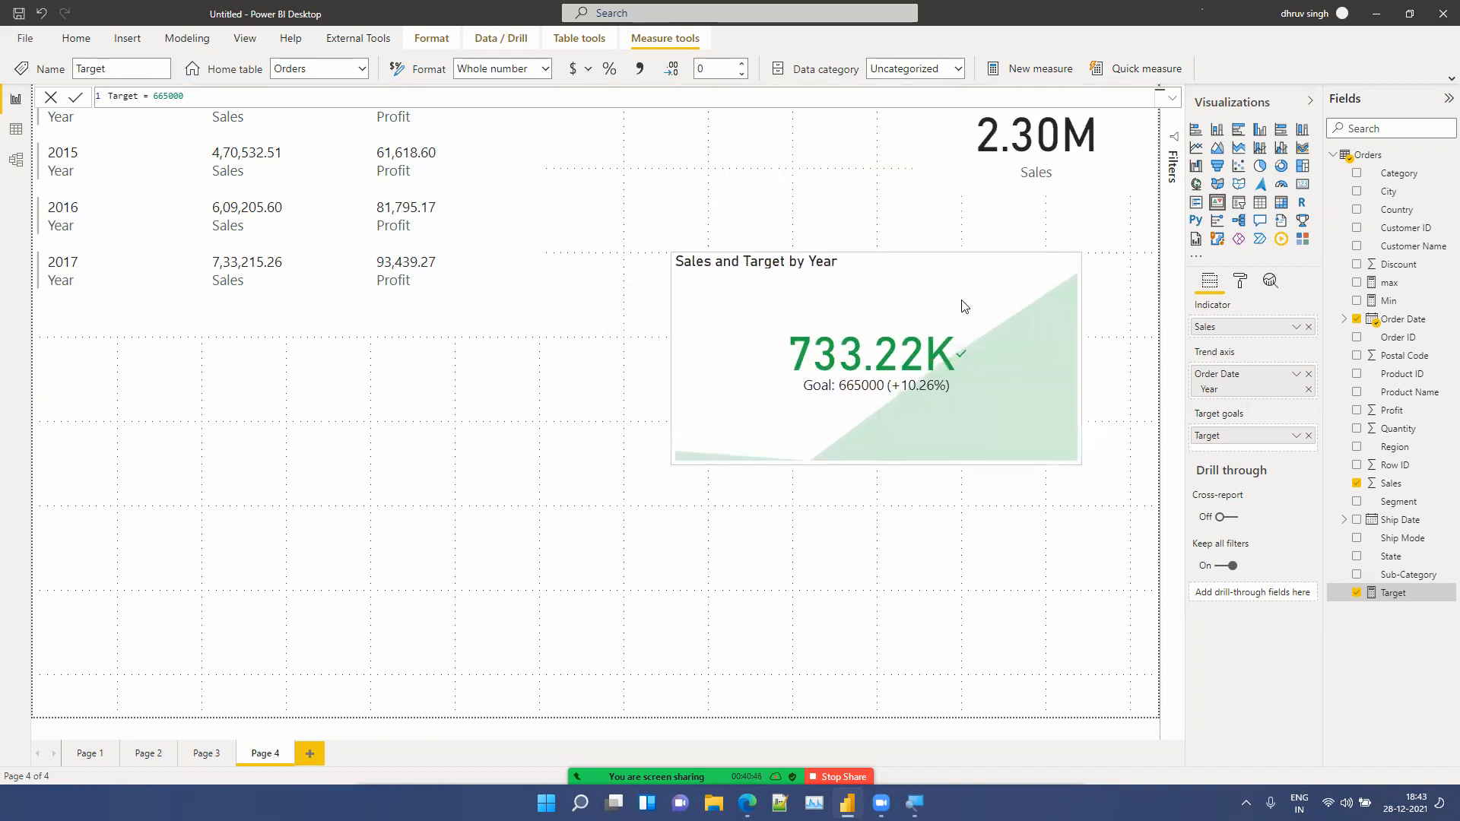
Step: Insert an area chart with the Order Date hierarchy on the axis and Sales as values
click(800, 616)
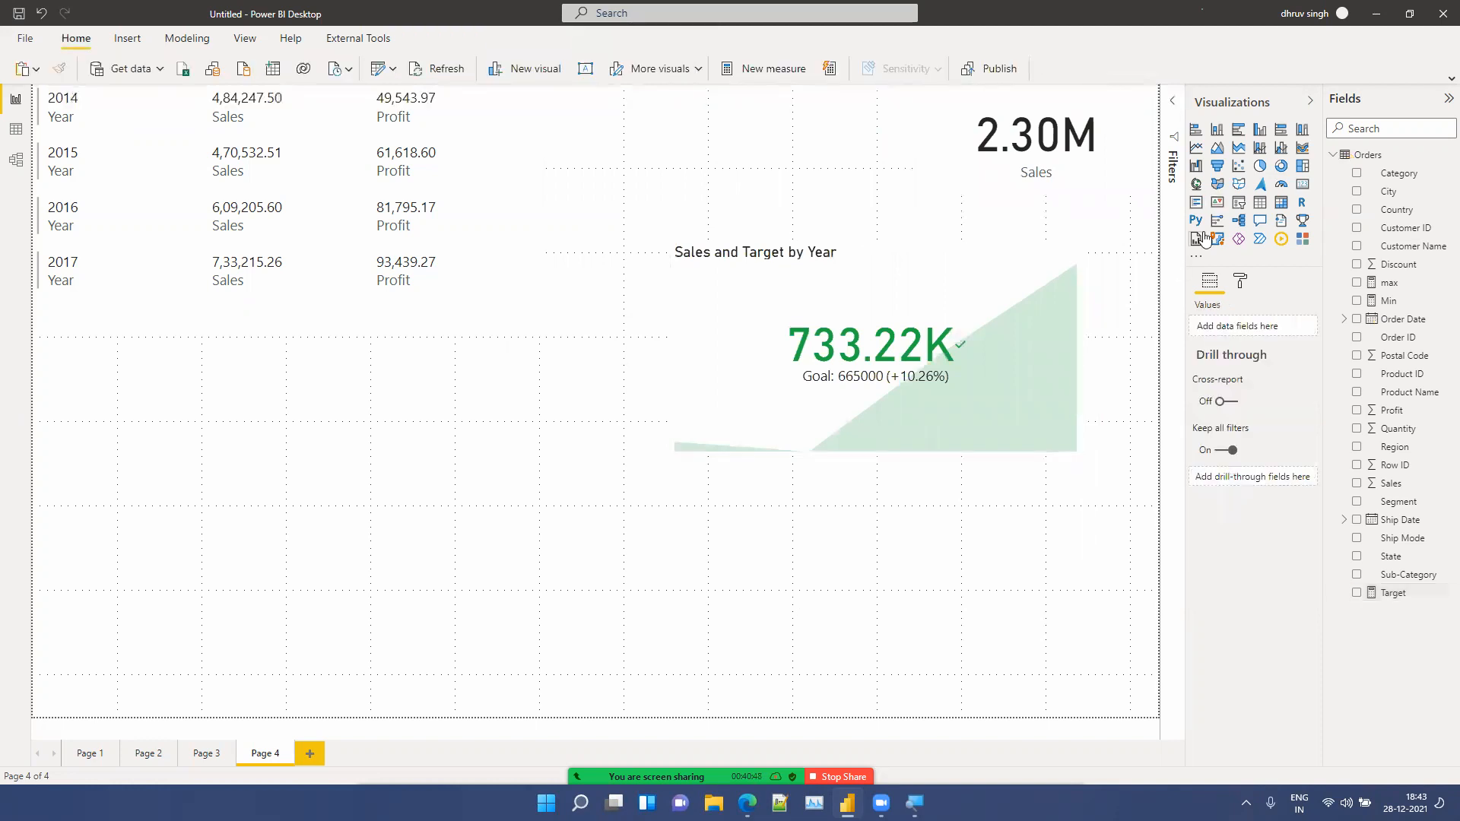
click(1217, 150)
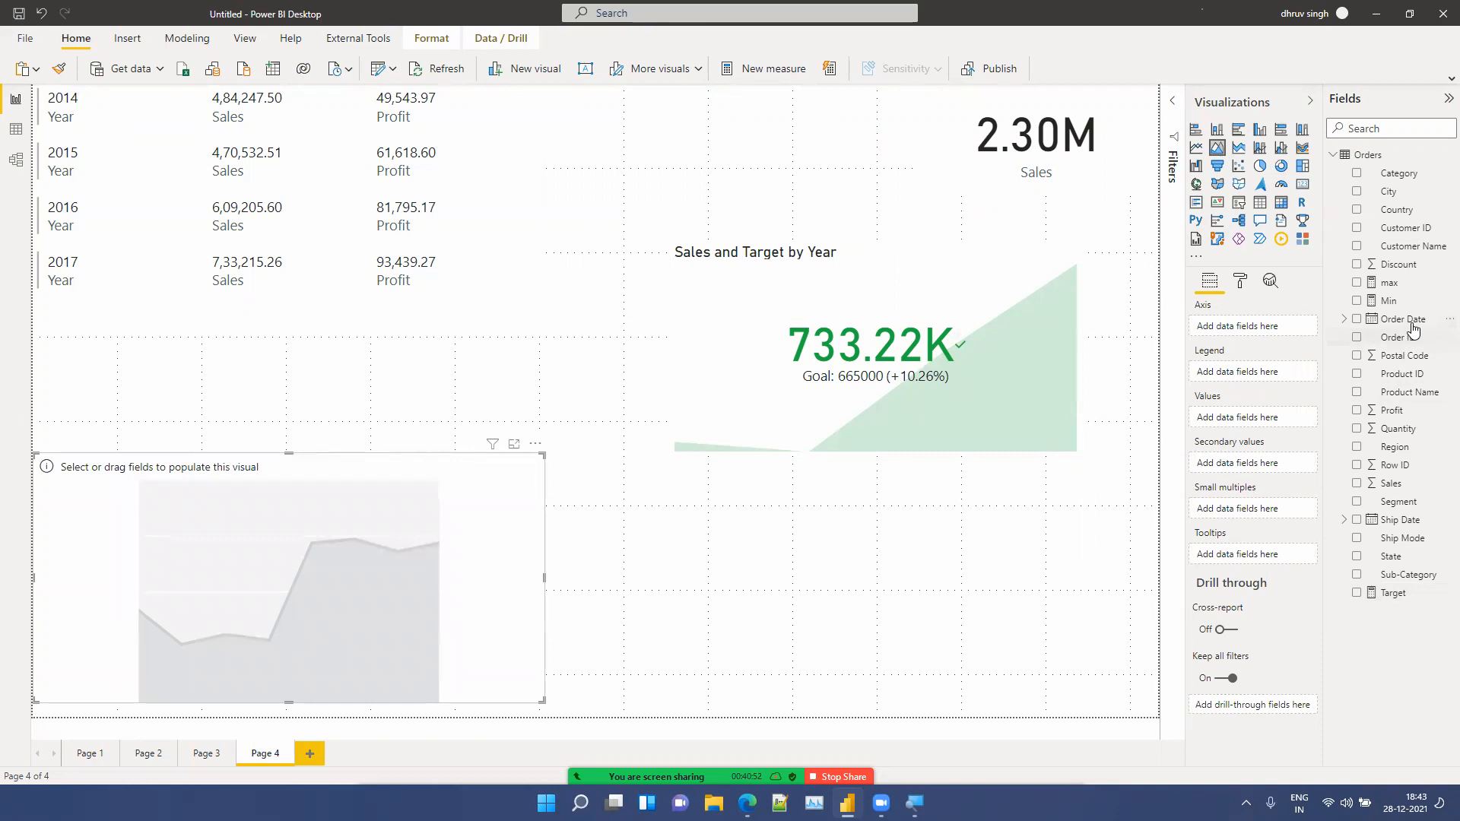
drag(1406, 320, 1295, 326)
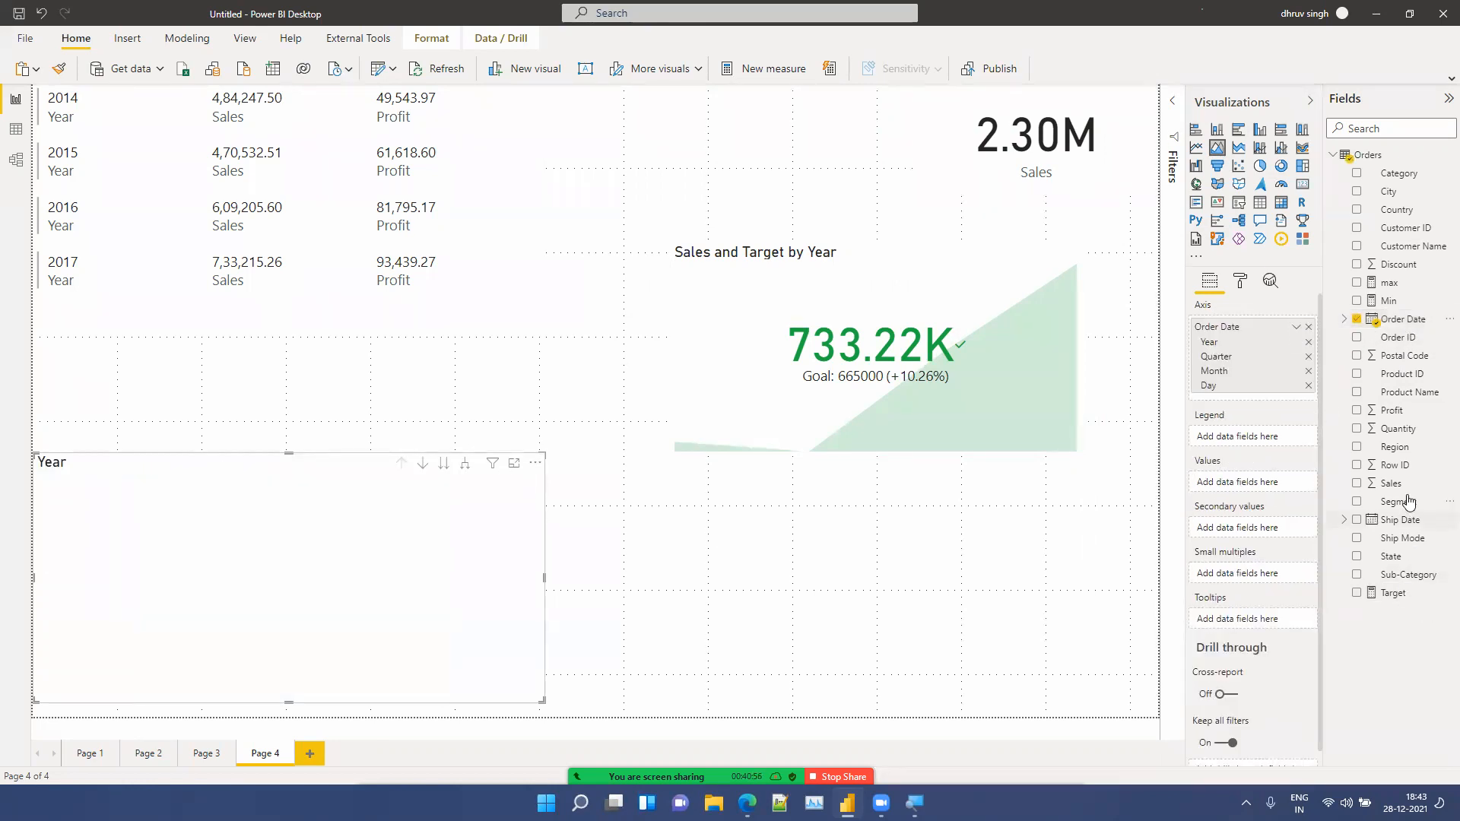
drag(1396, 484, 1271, 484)
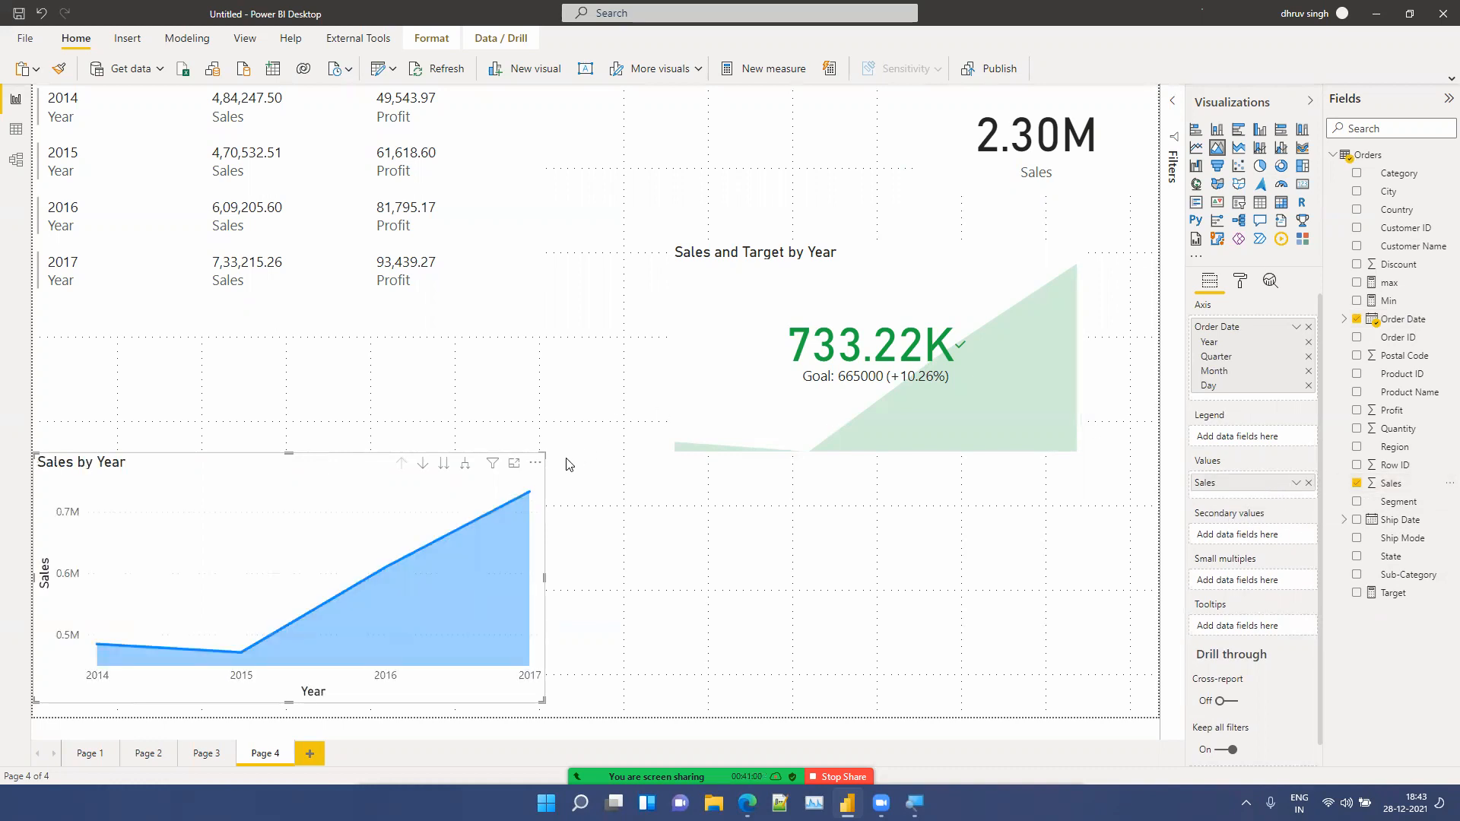
Step: Set the area chart's Sales data colour to light green #86CF89
click(1237, 281)
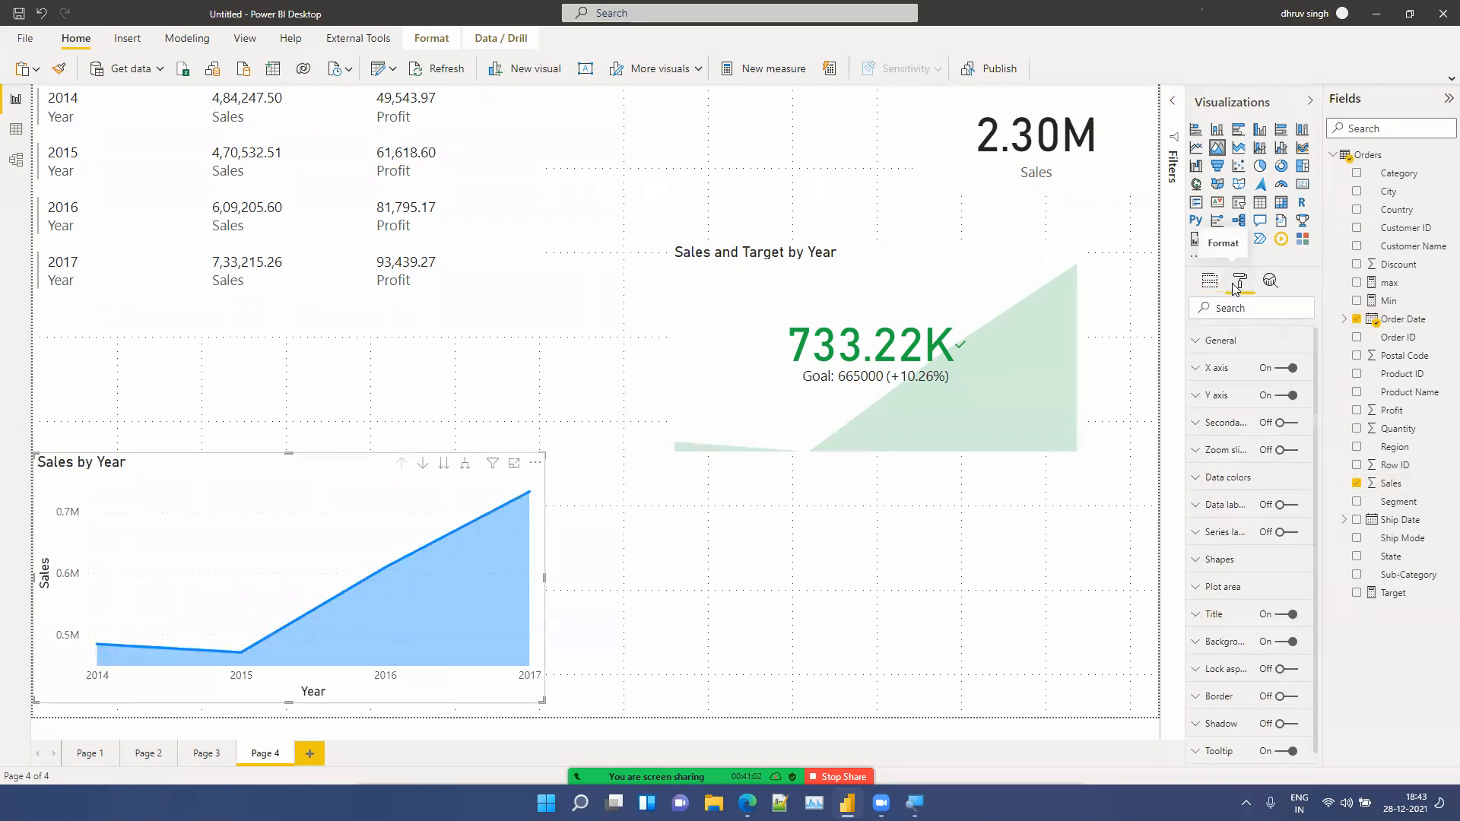
click(1220, 479)
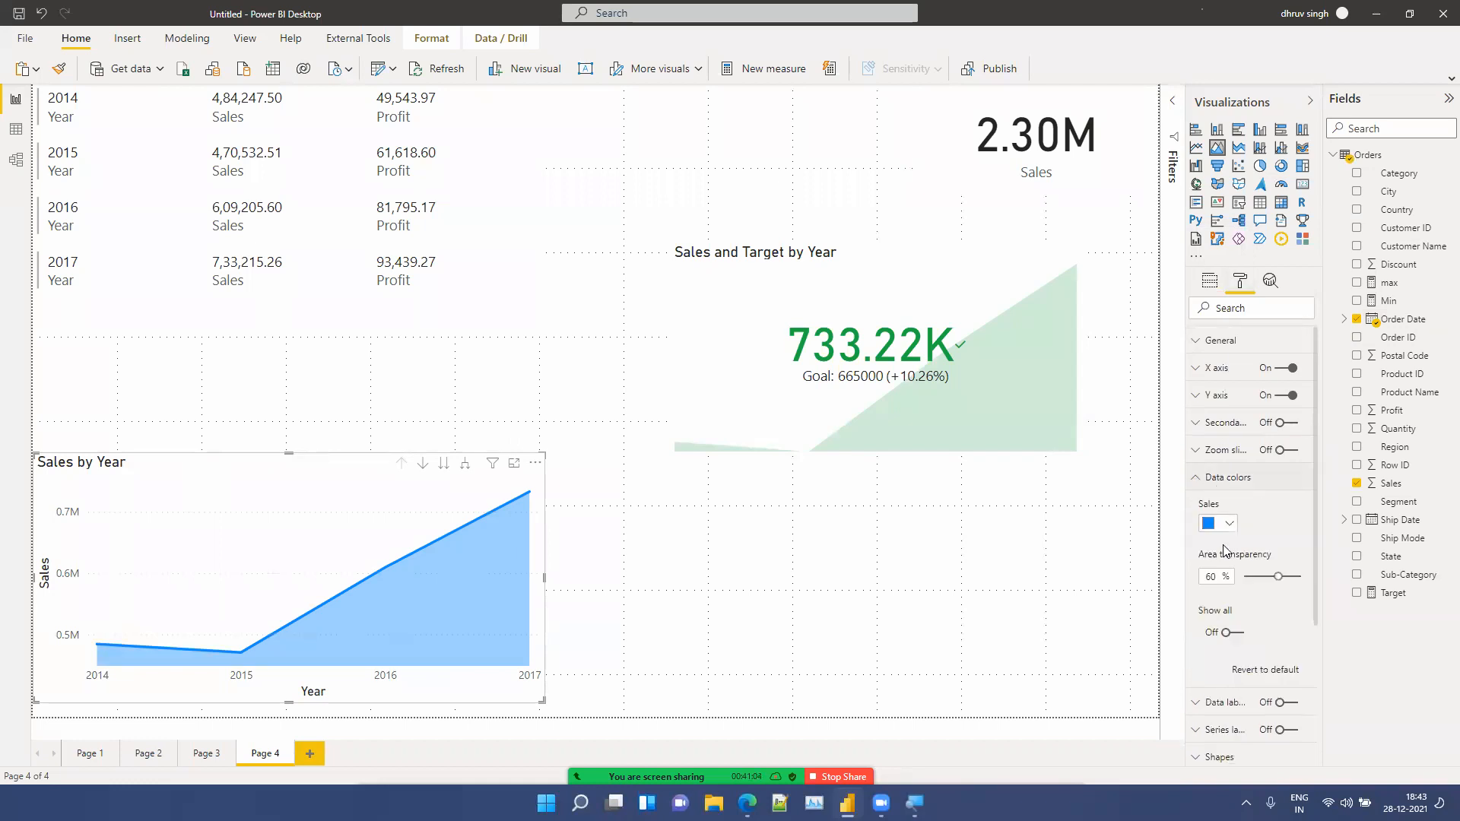
click(1230, 527)
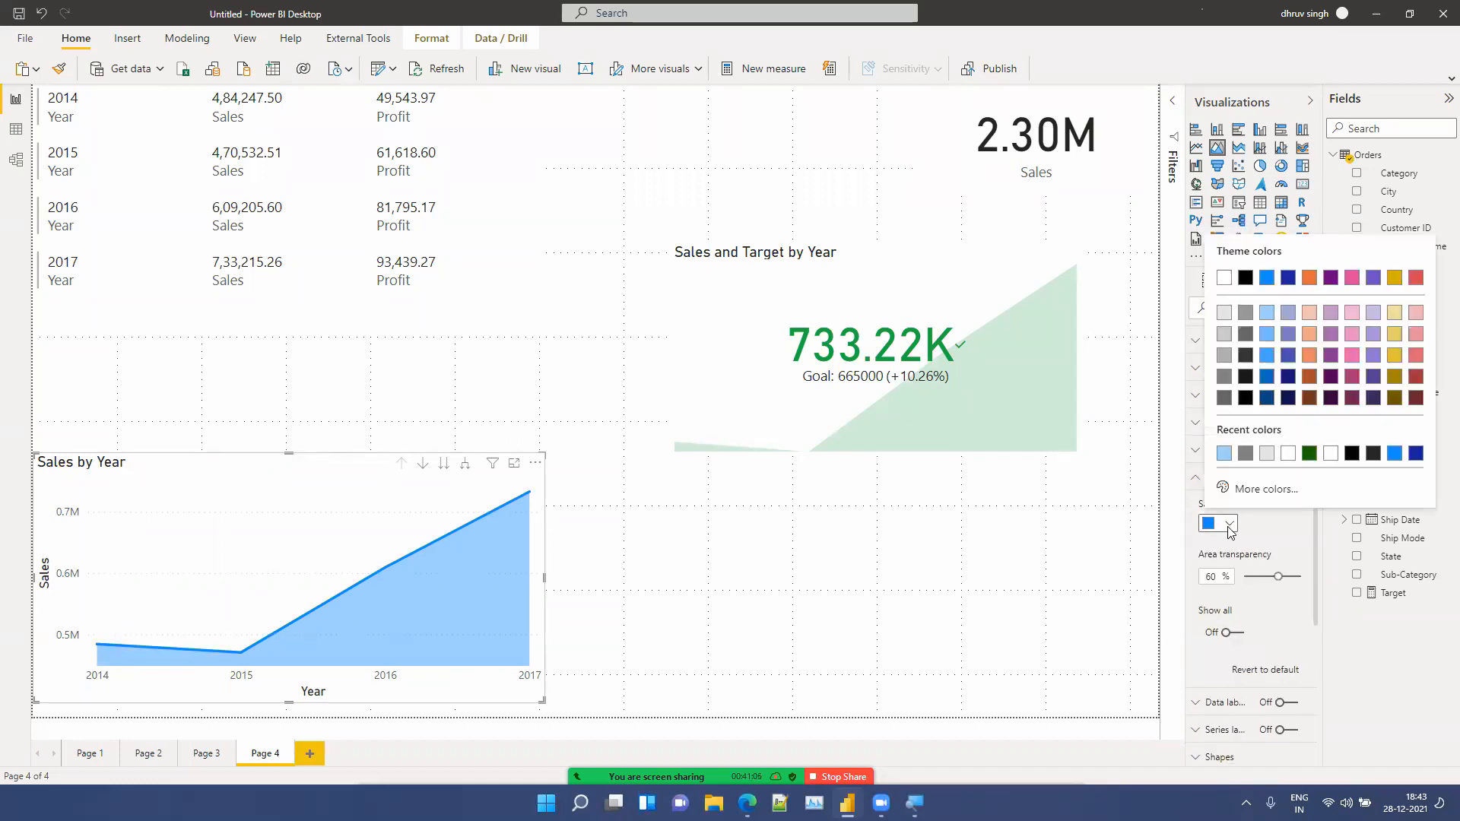
click(1240, 487)
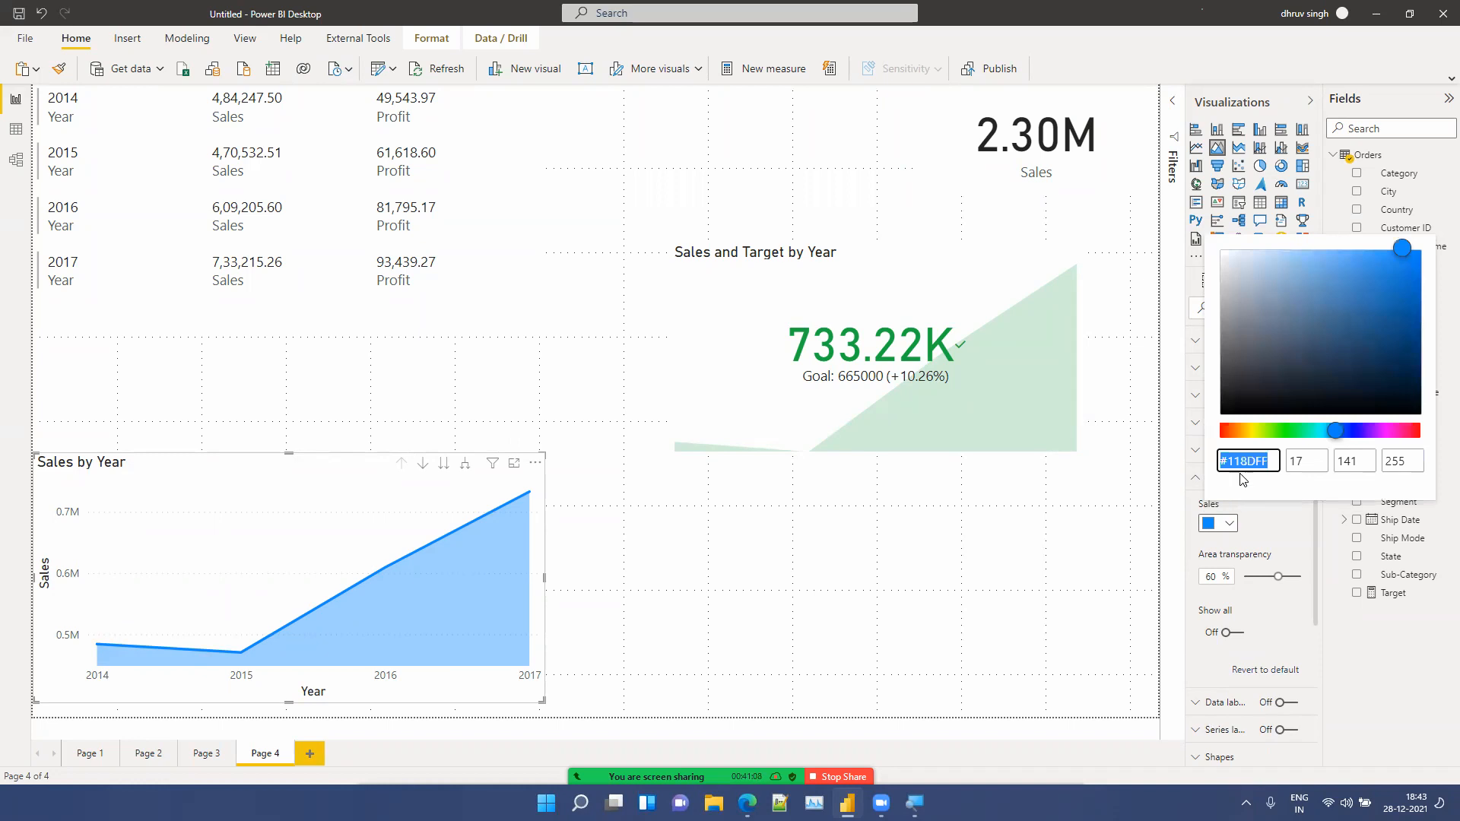
click(1290, 430)
drag(1372, 300, 1290, 283)
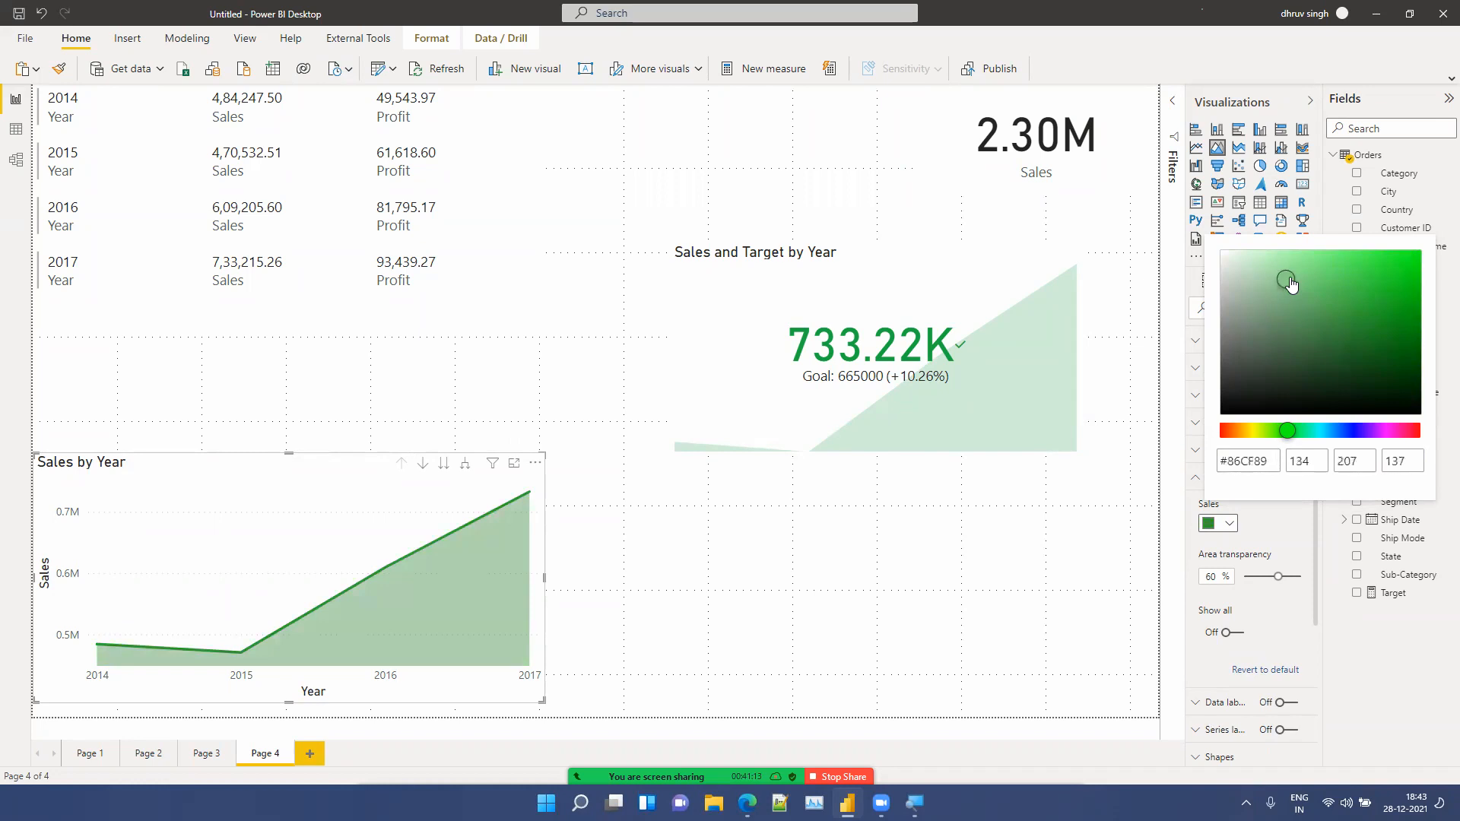
click(782, 593)
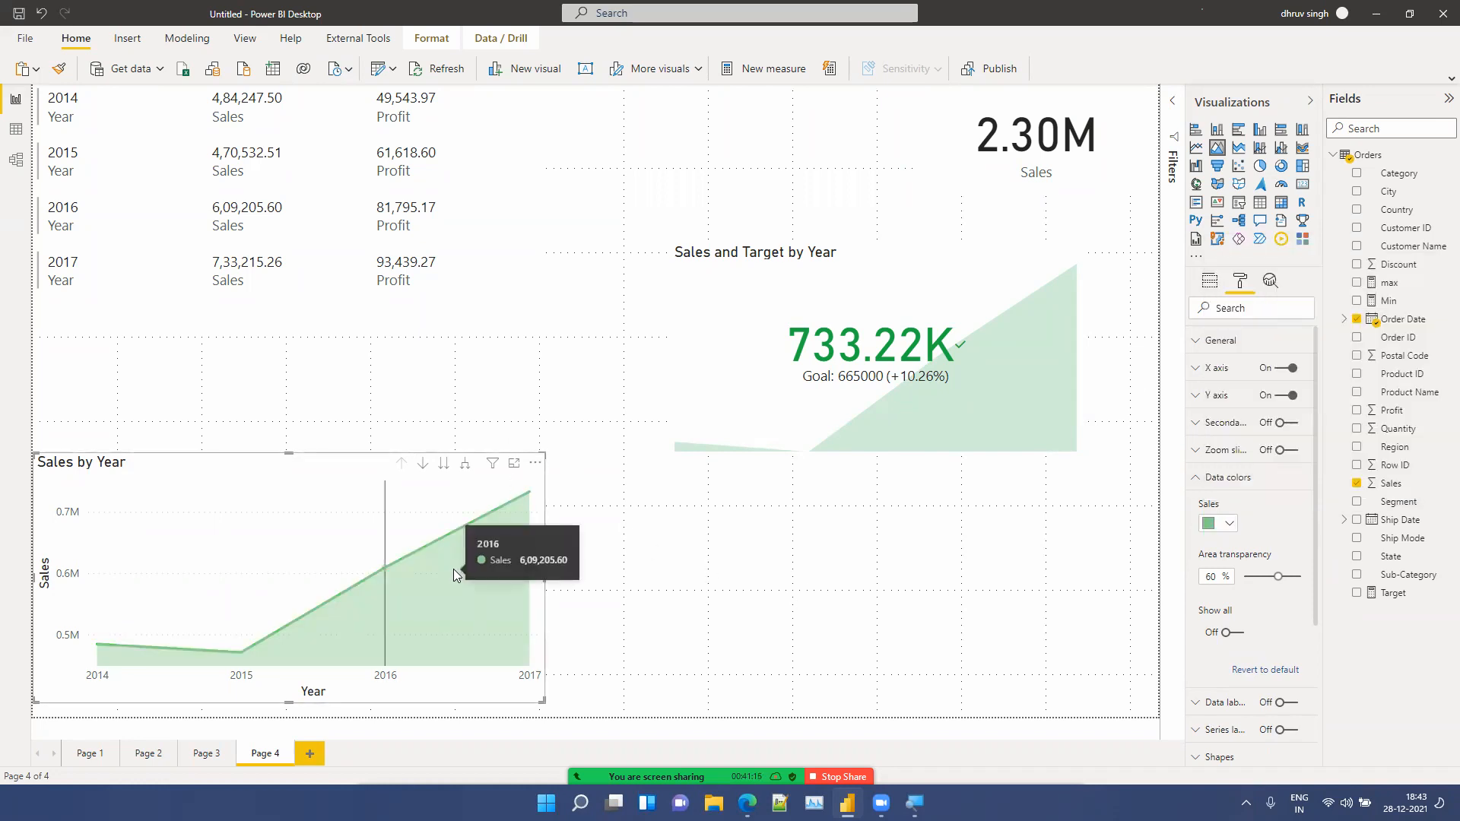
Step: Move the area chart to the lower right of the page
drag(368, 521, 522, 518)
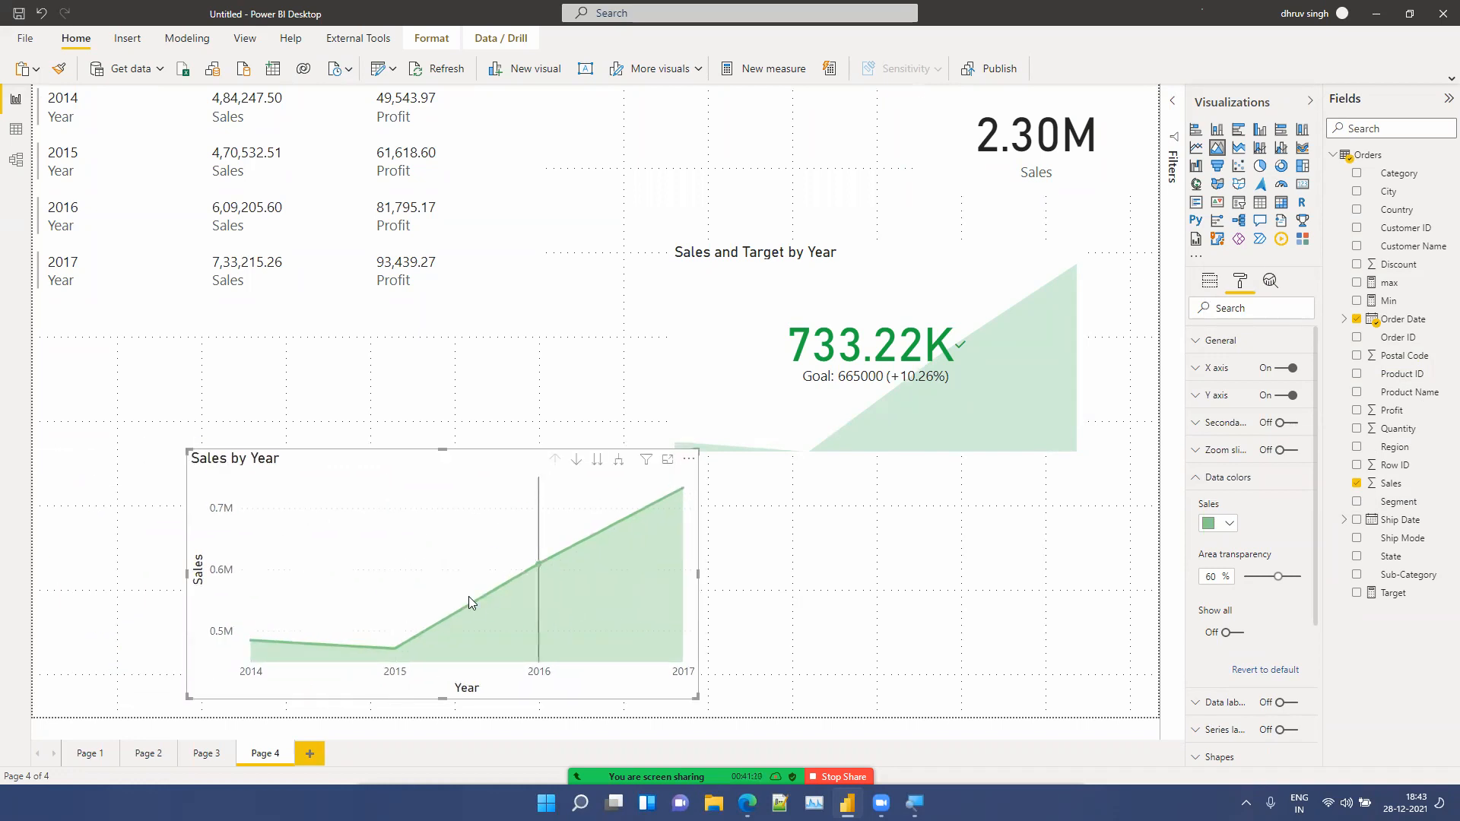
drag(423, 570, 622, 624)
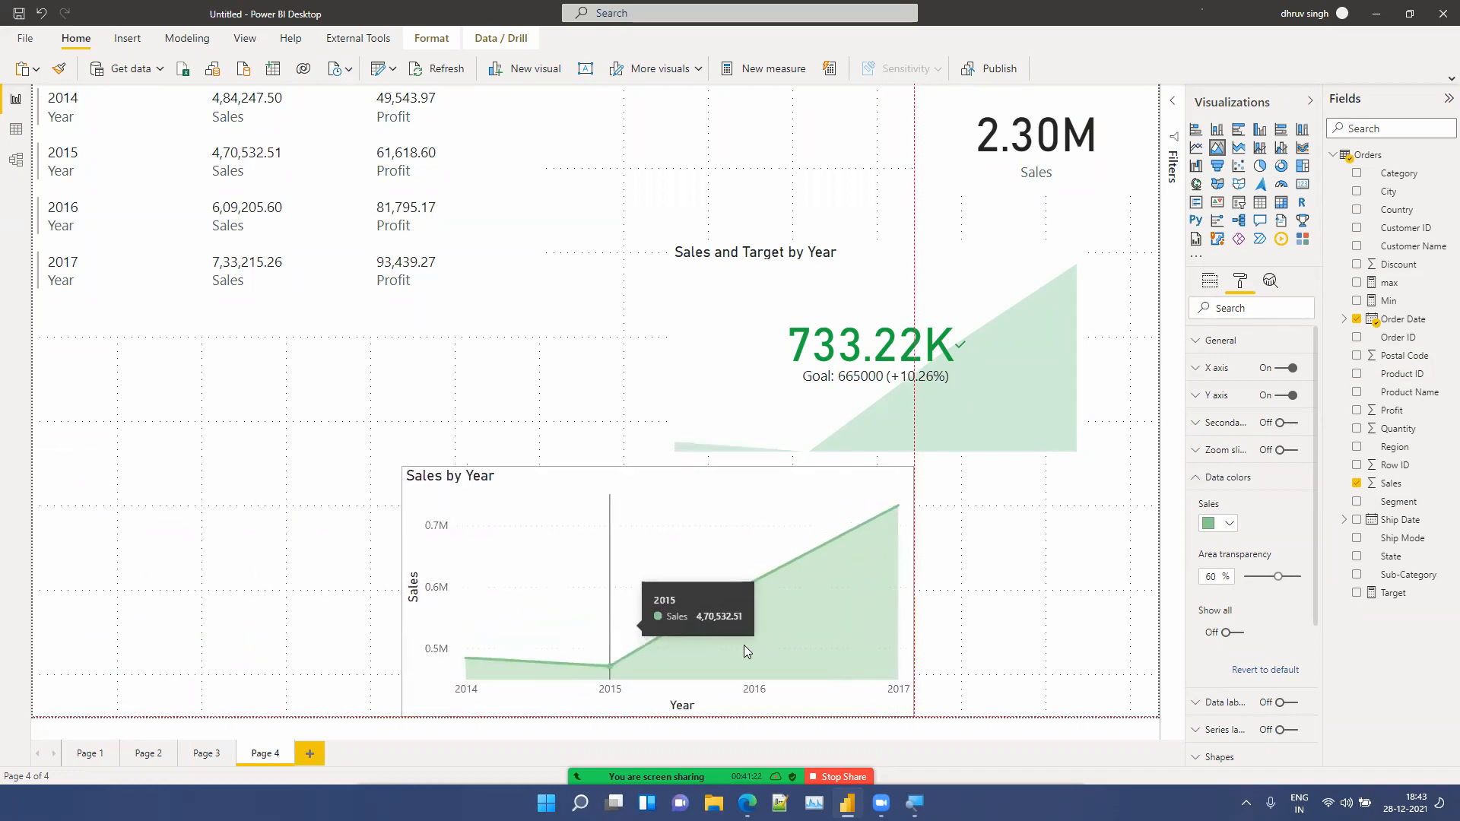
drag(744, 645, 980, 645)
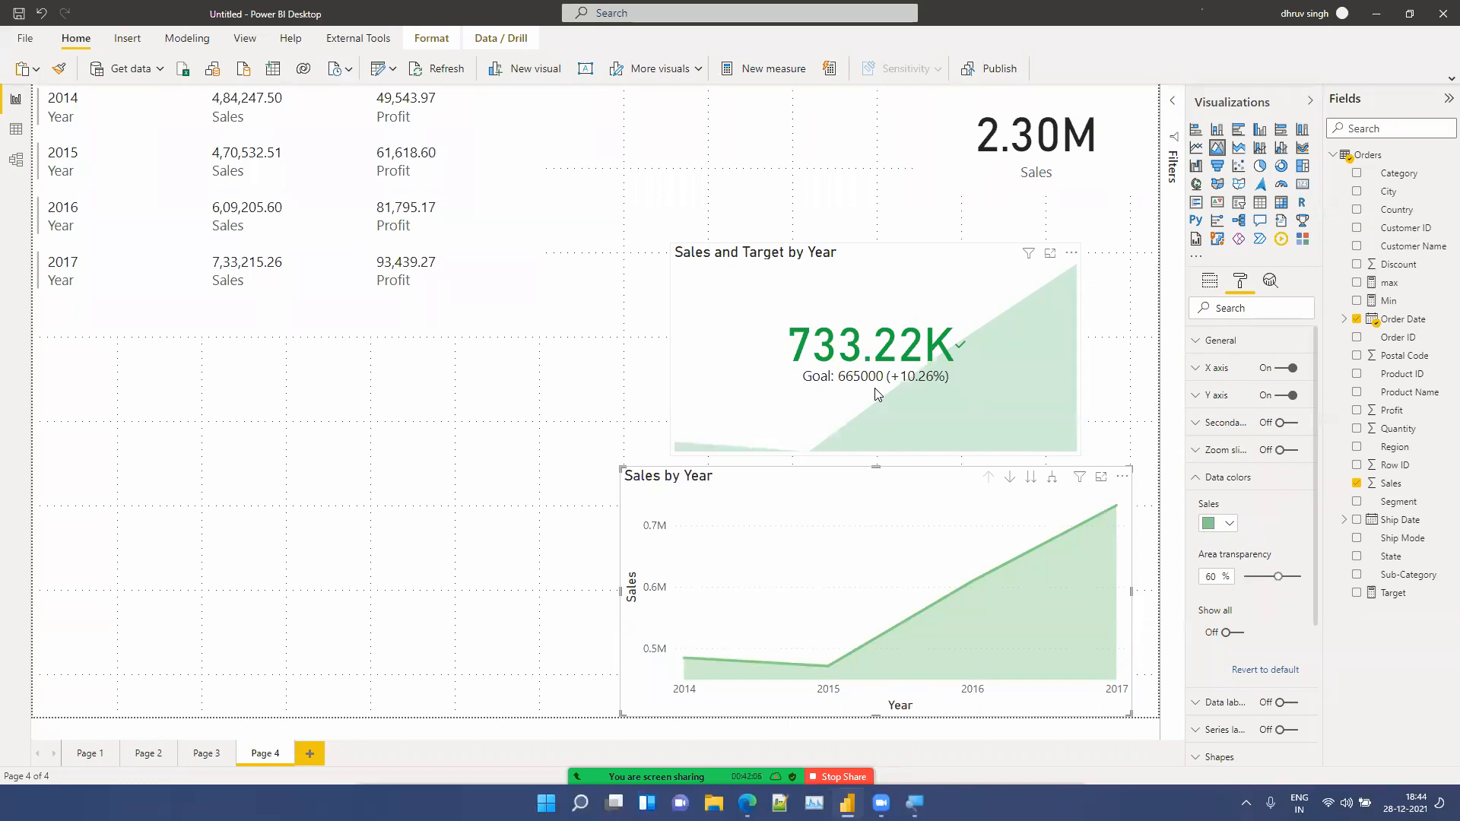
click(341, 561)
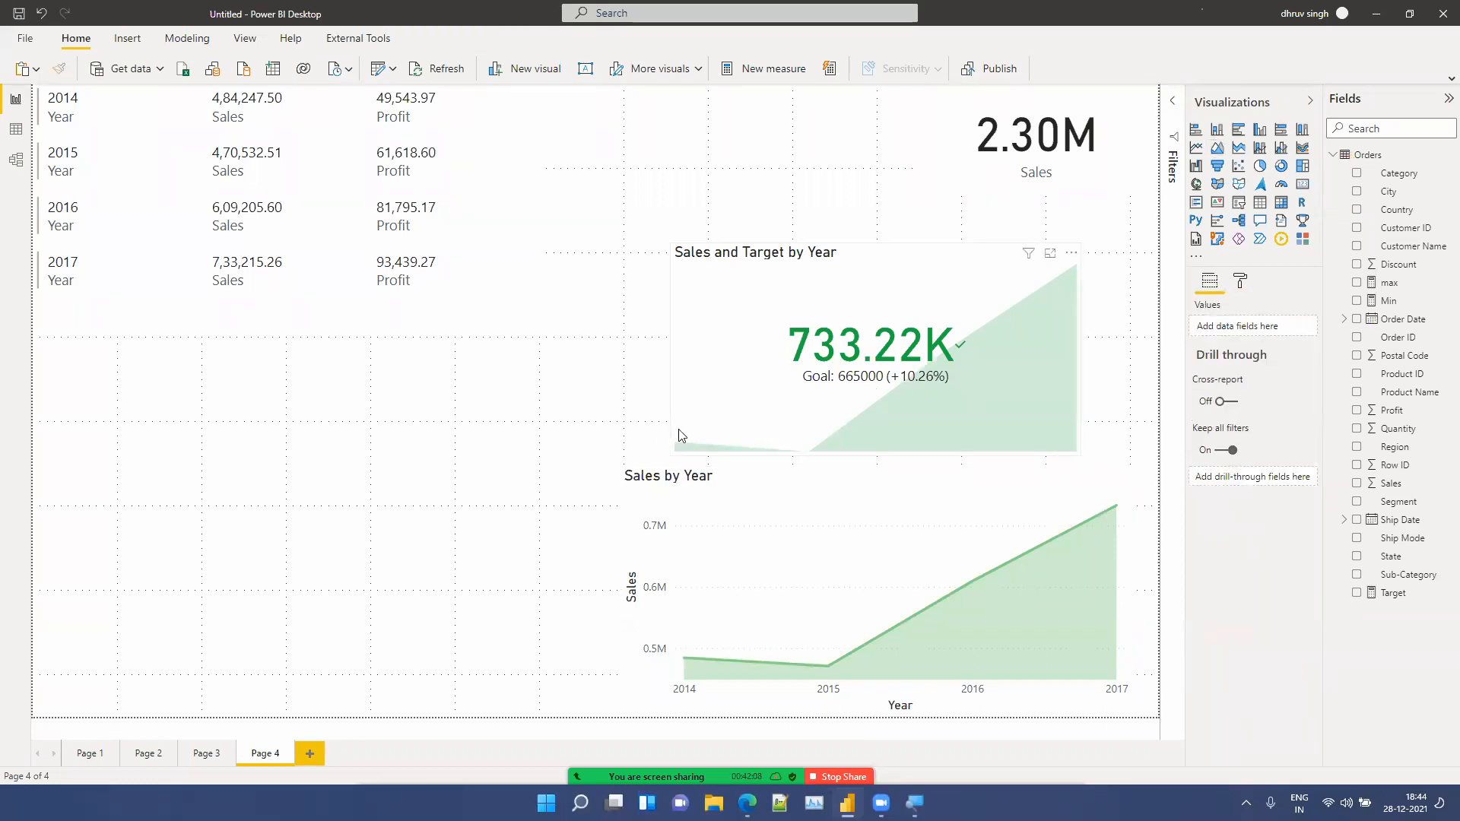
Step: Shrink the KPI visual further and move it to the top beside the Sales card
click(679, 436)
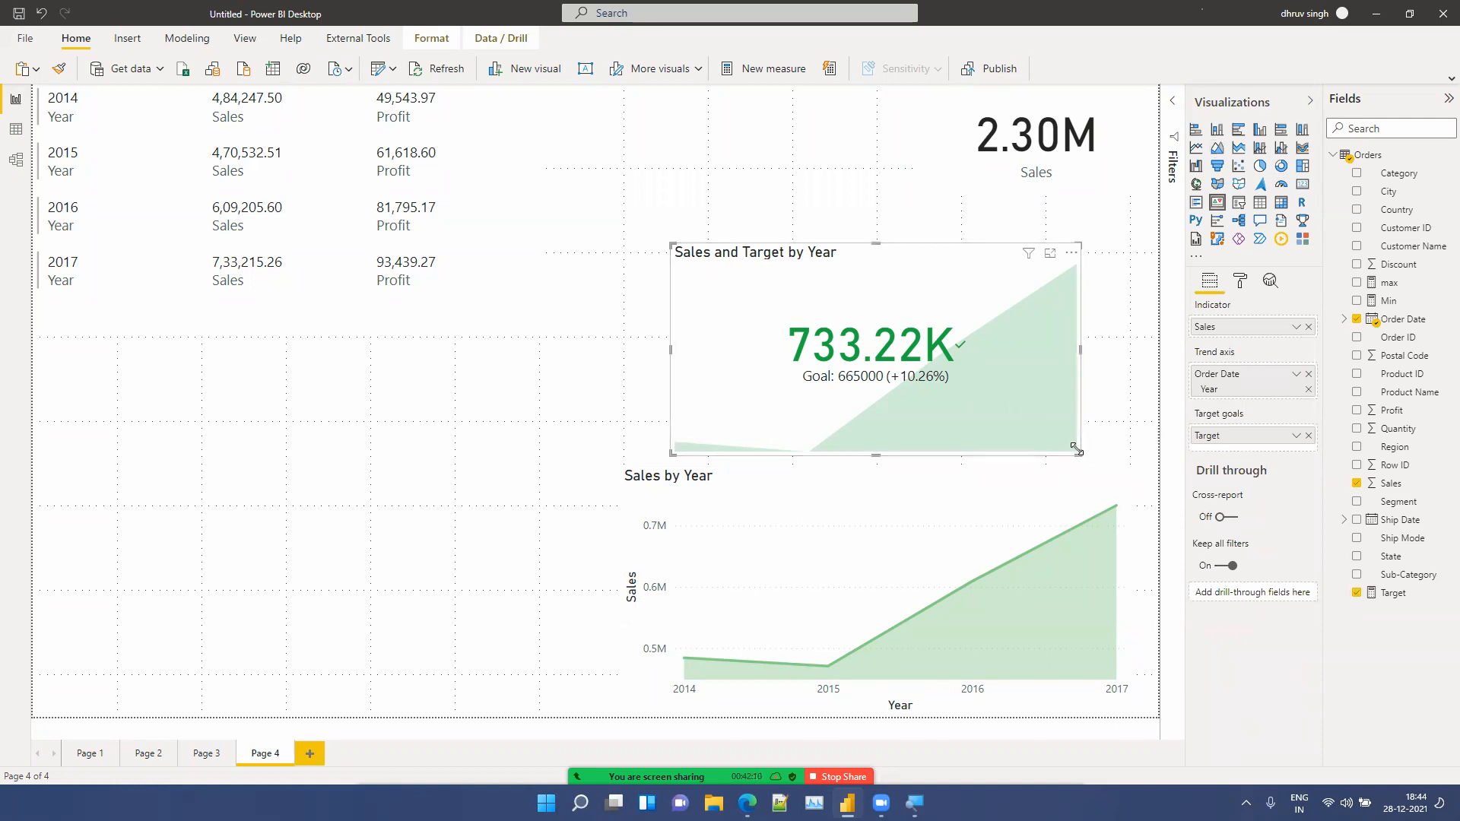
drag(1076, 449, 928, 373)
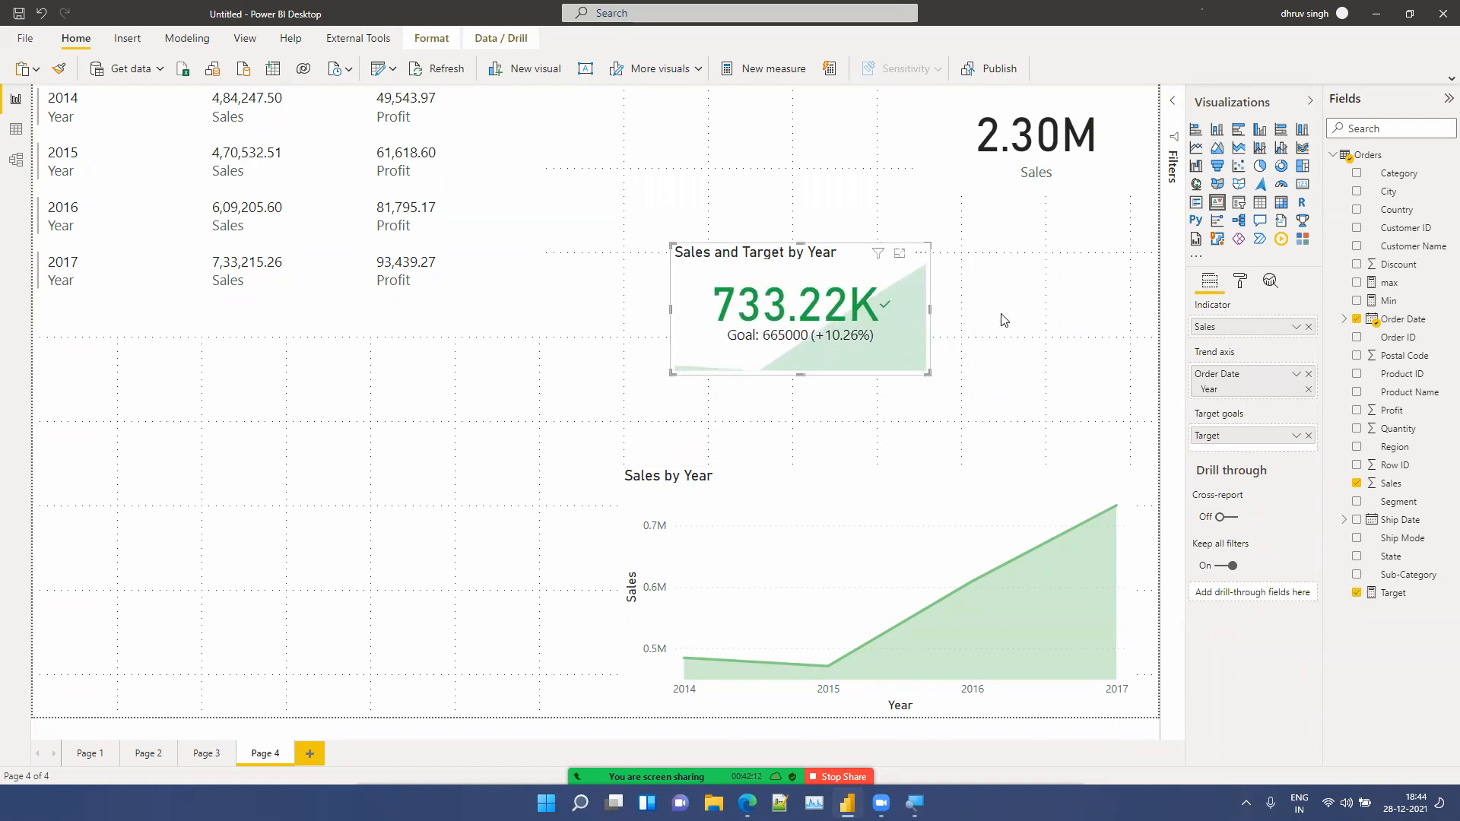
drag(794, 253, 772, 67)
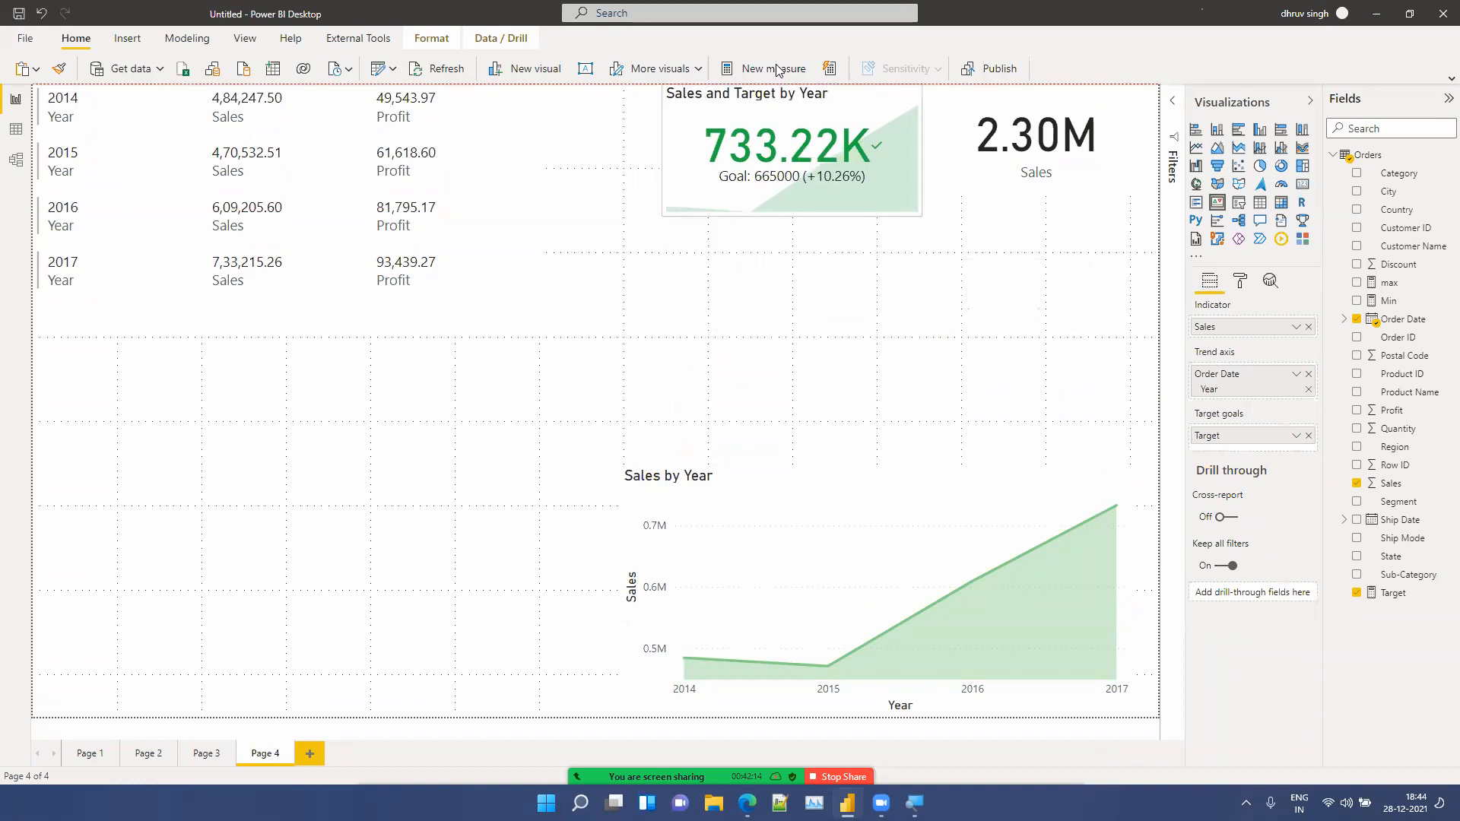
Step: Add a new report page, Page 5
click(1028, 129)
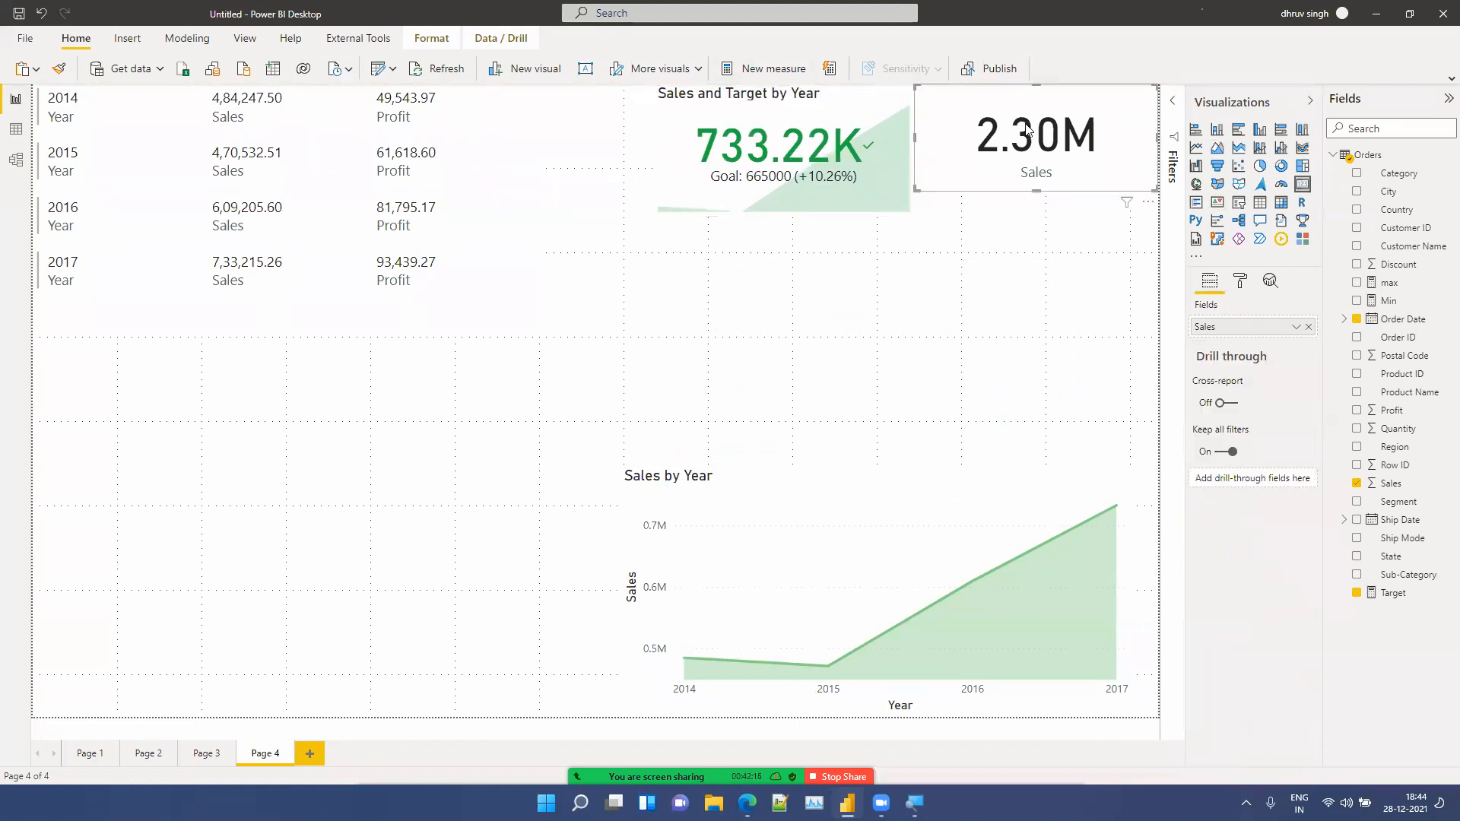
click(829, 569)
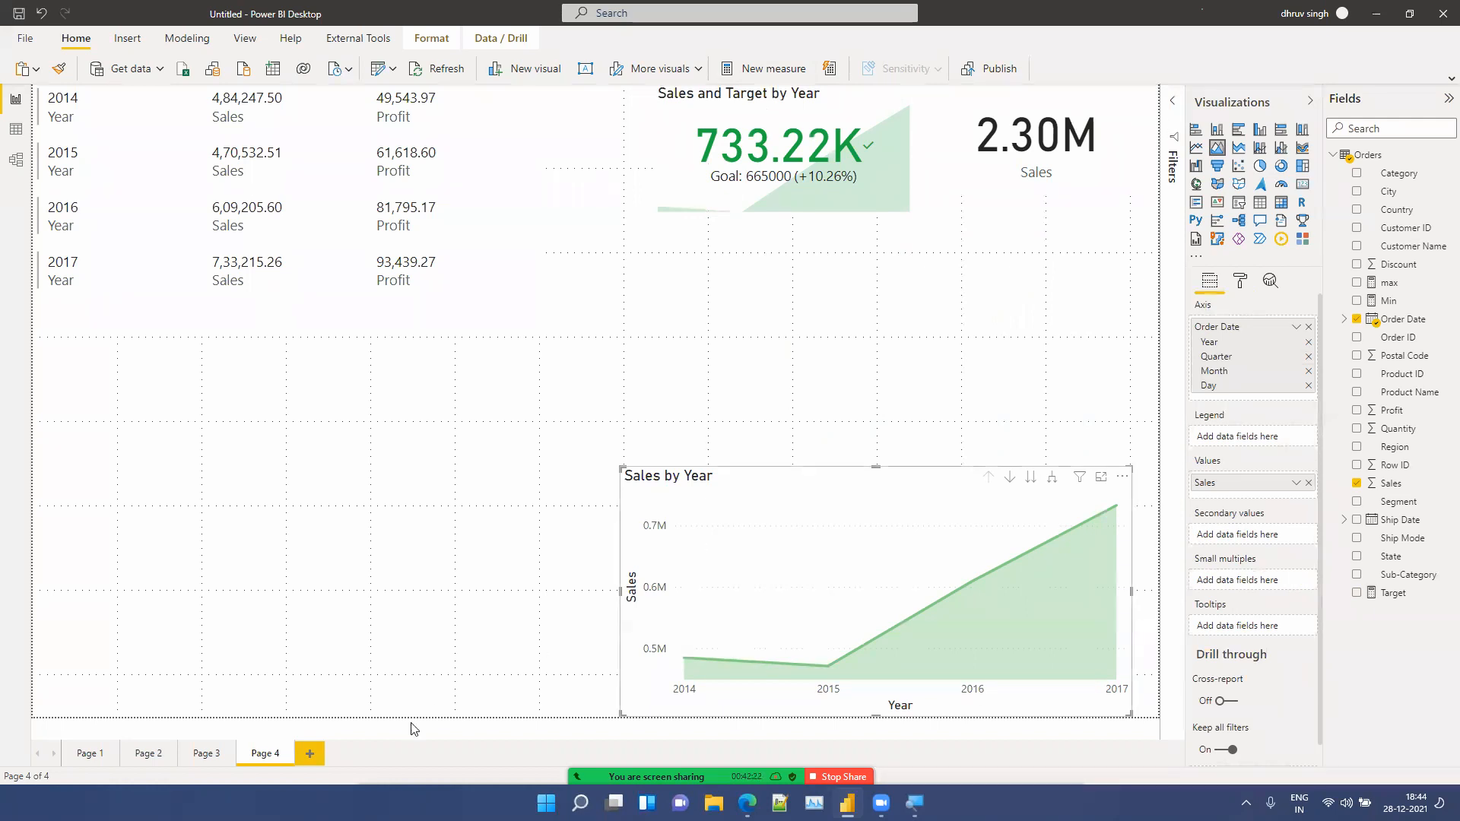
click(309, 751)
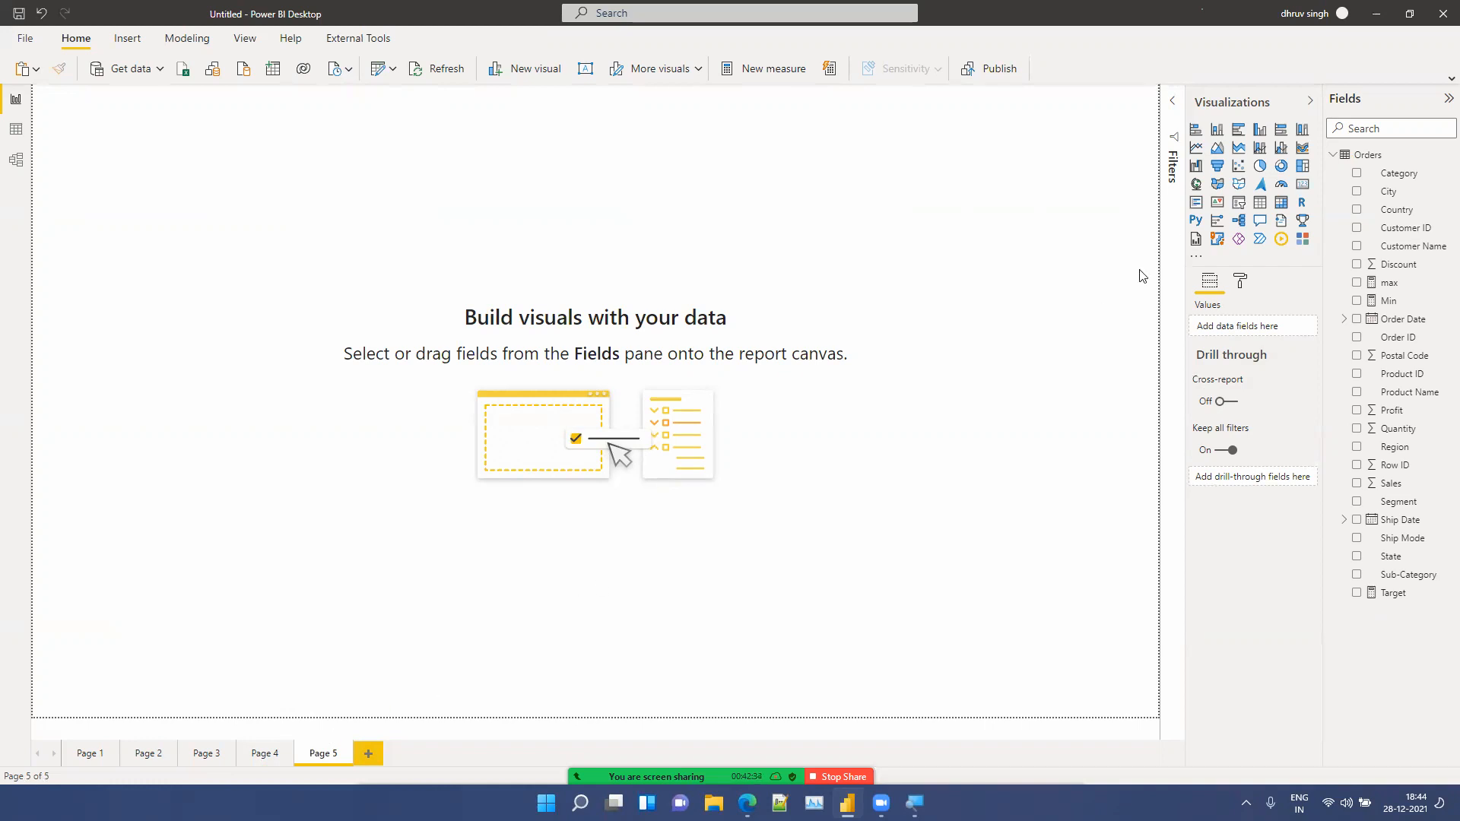
Step: Insert a slicer in the top-left corner and add Order Date as its field
click(1238, 202)
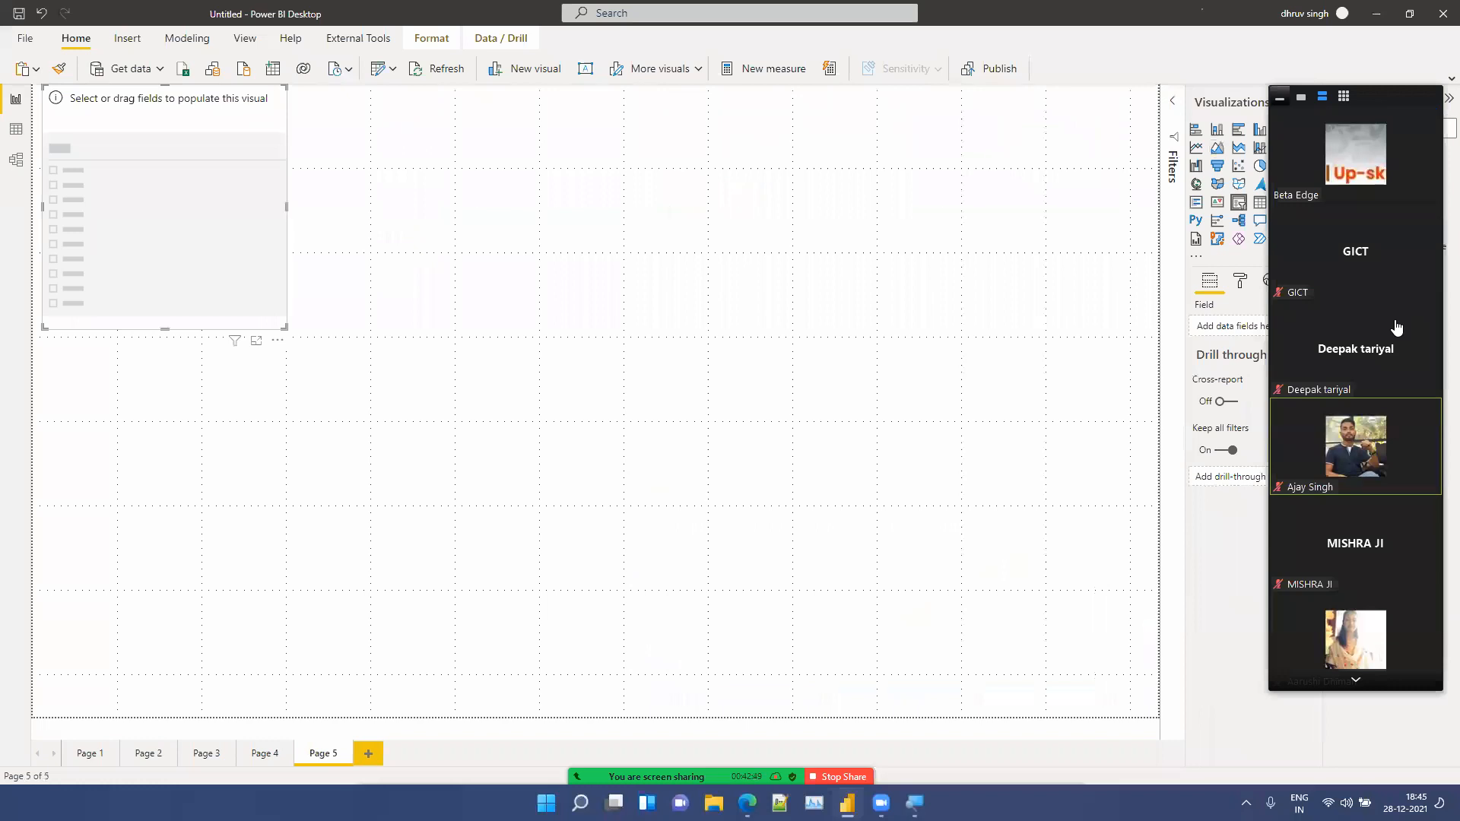
click(1280, 97)
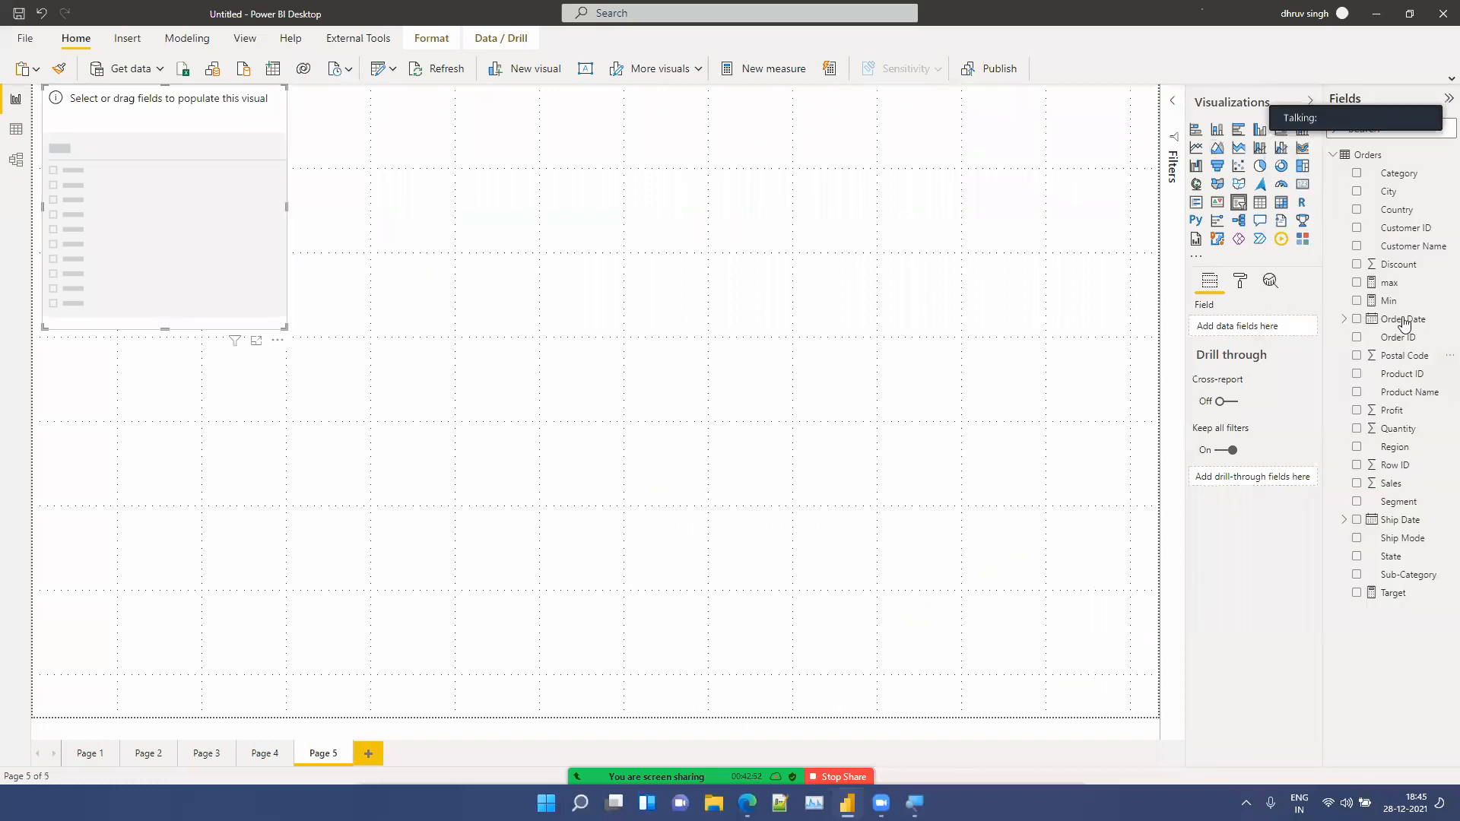
drag(1400, 323, 224, 171)
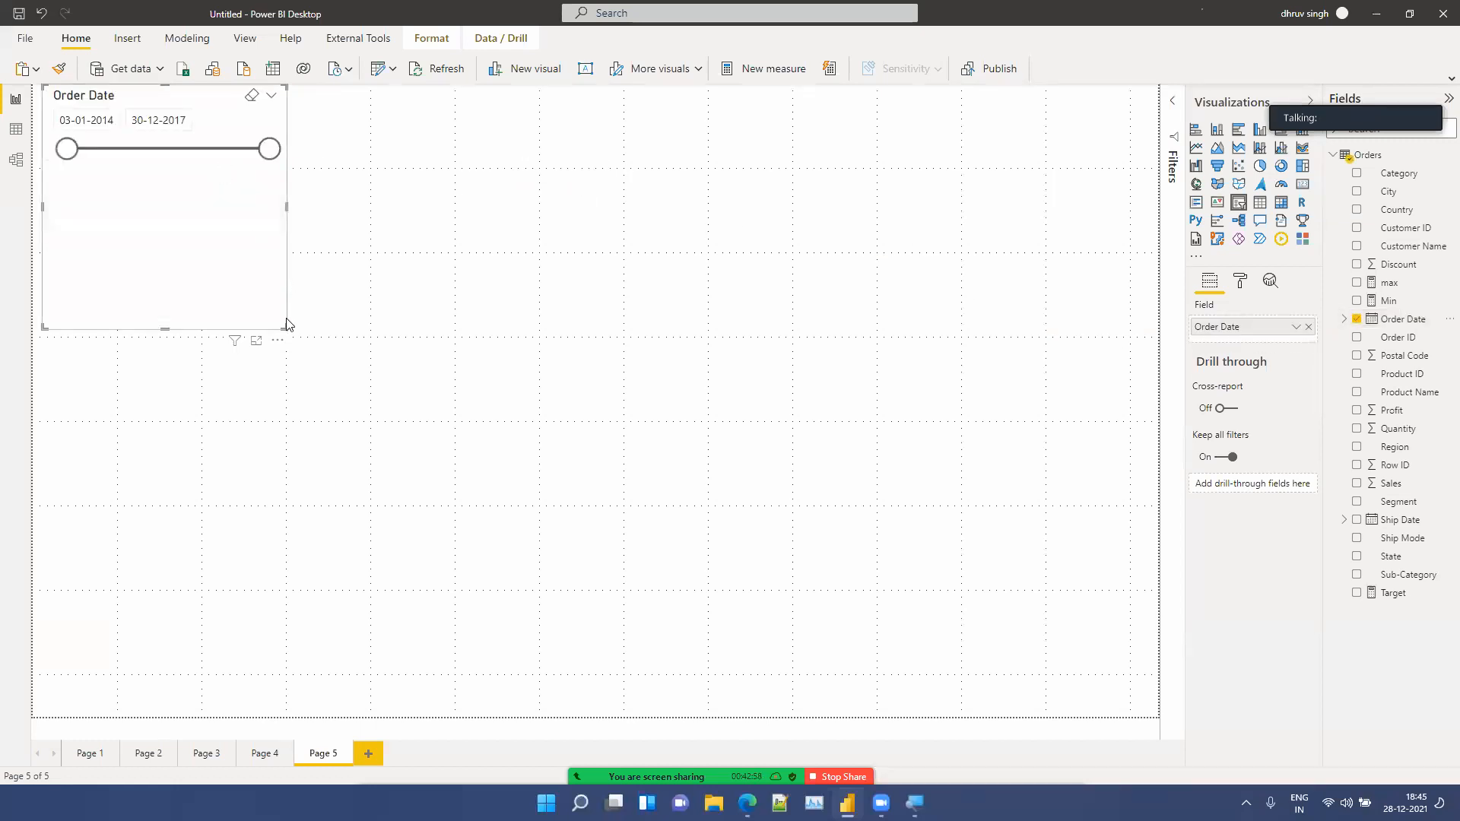
Step: Insert a clustered column chart stretched across the upper right of the page with Sales as values
click(1082, 282)
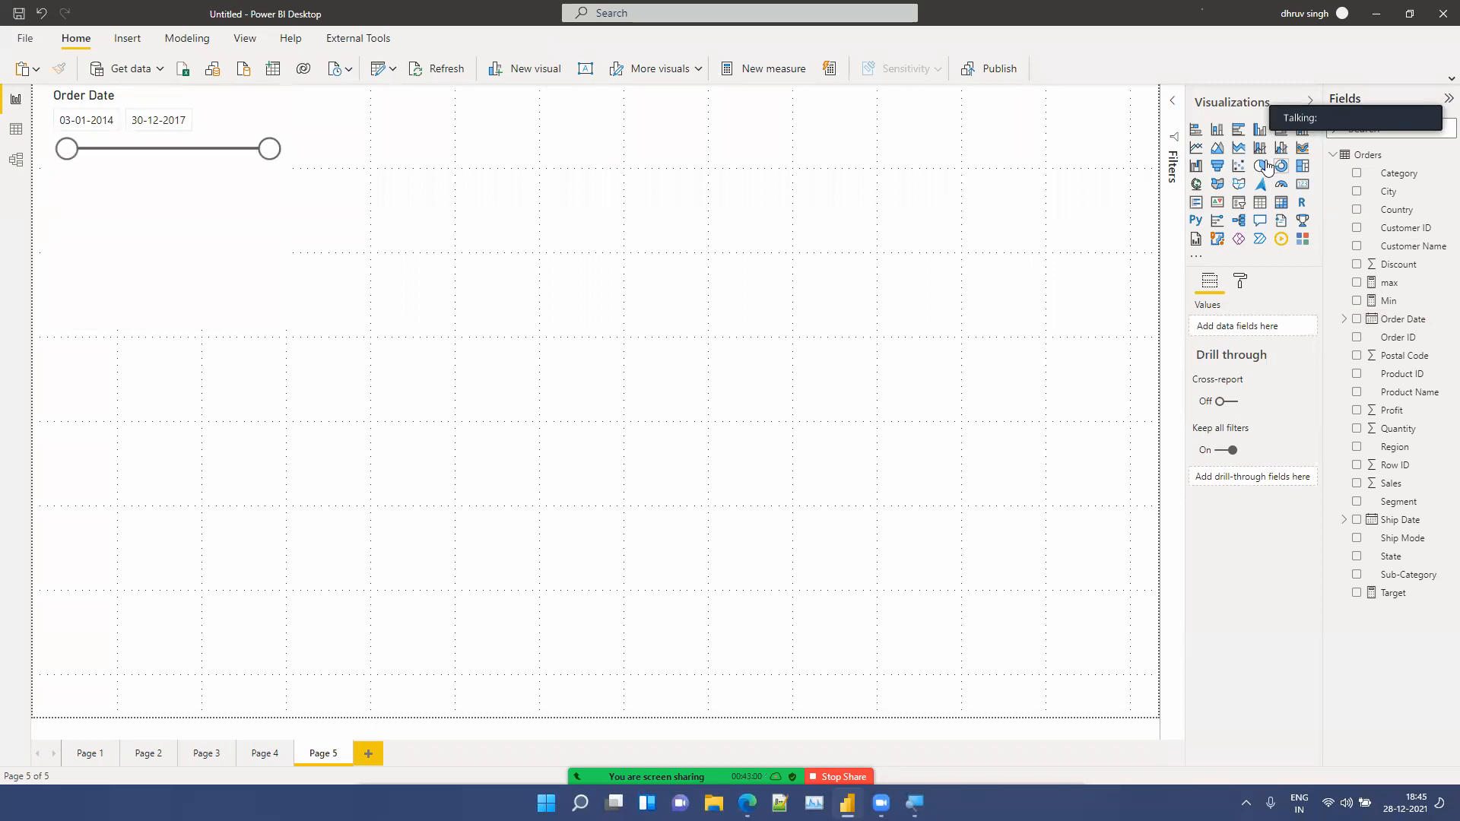
click(1216, 132)
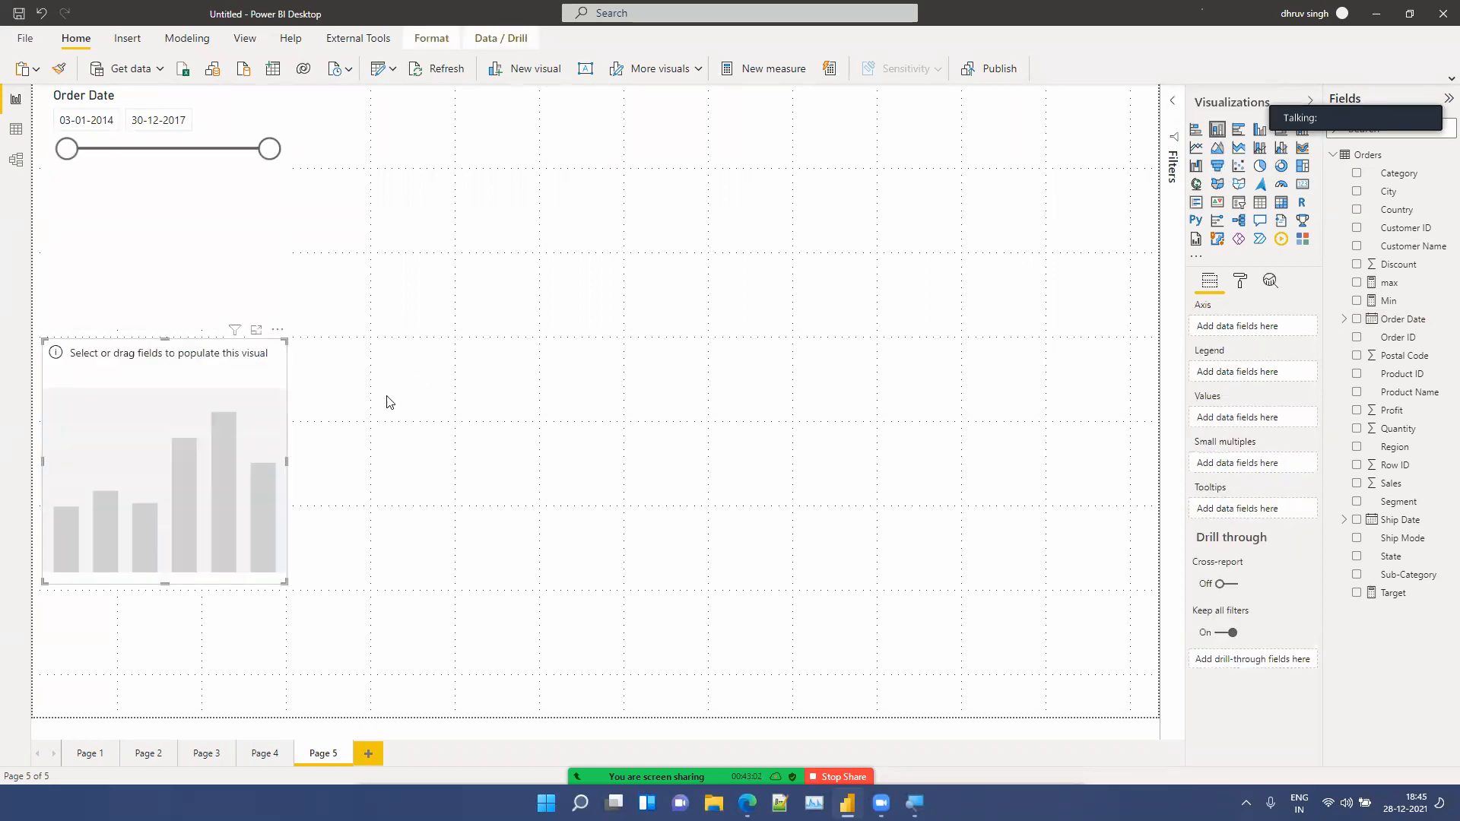
drag(131, 457, 587, 298)
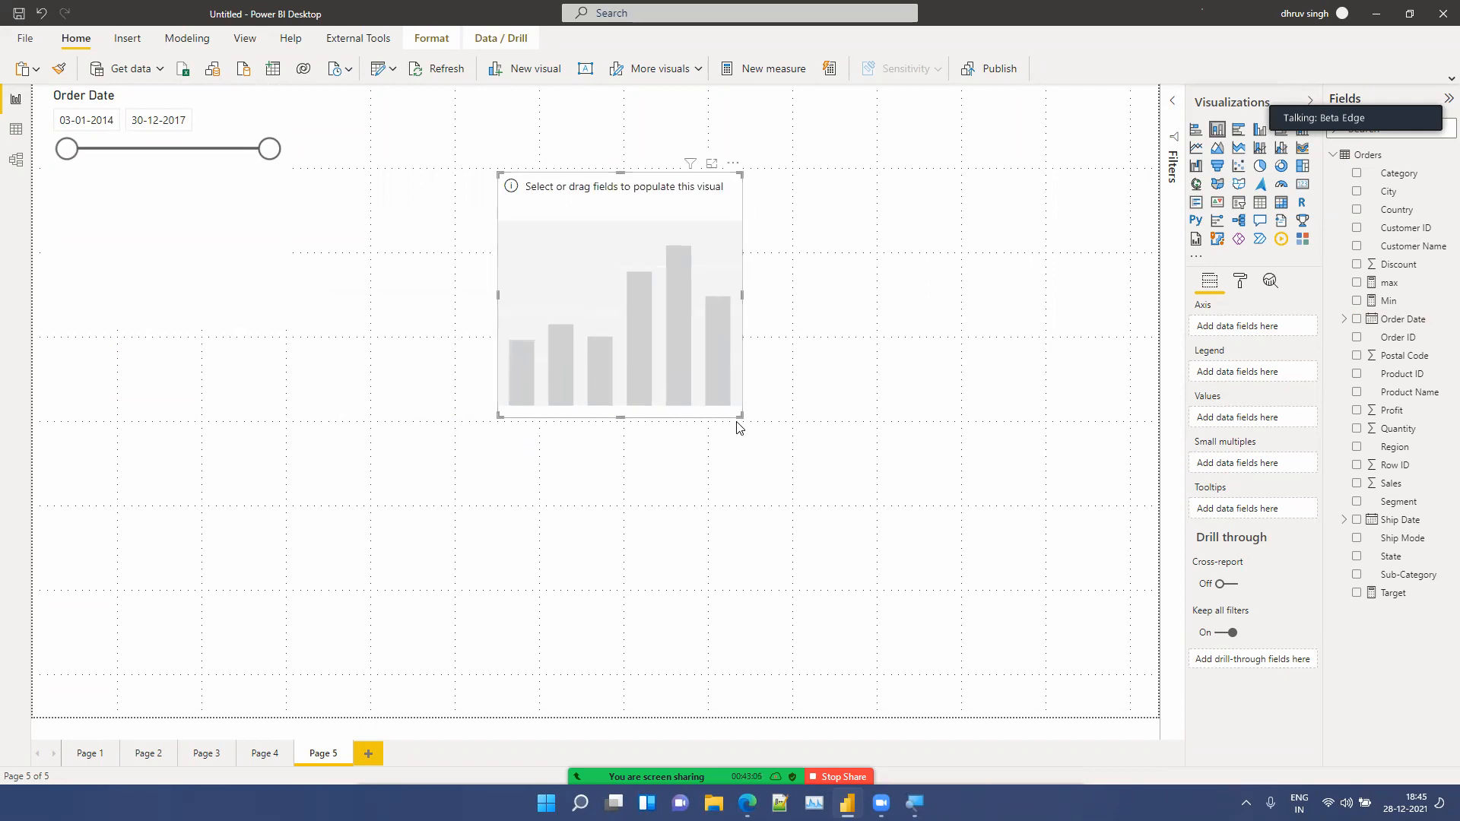
drag(742, 418, 1156, 423)
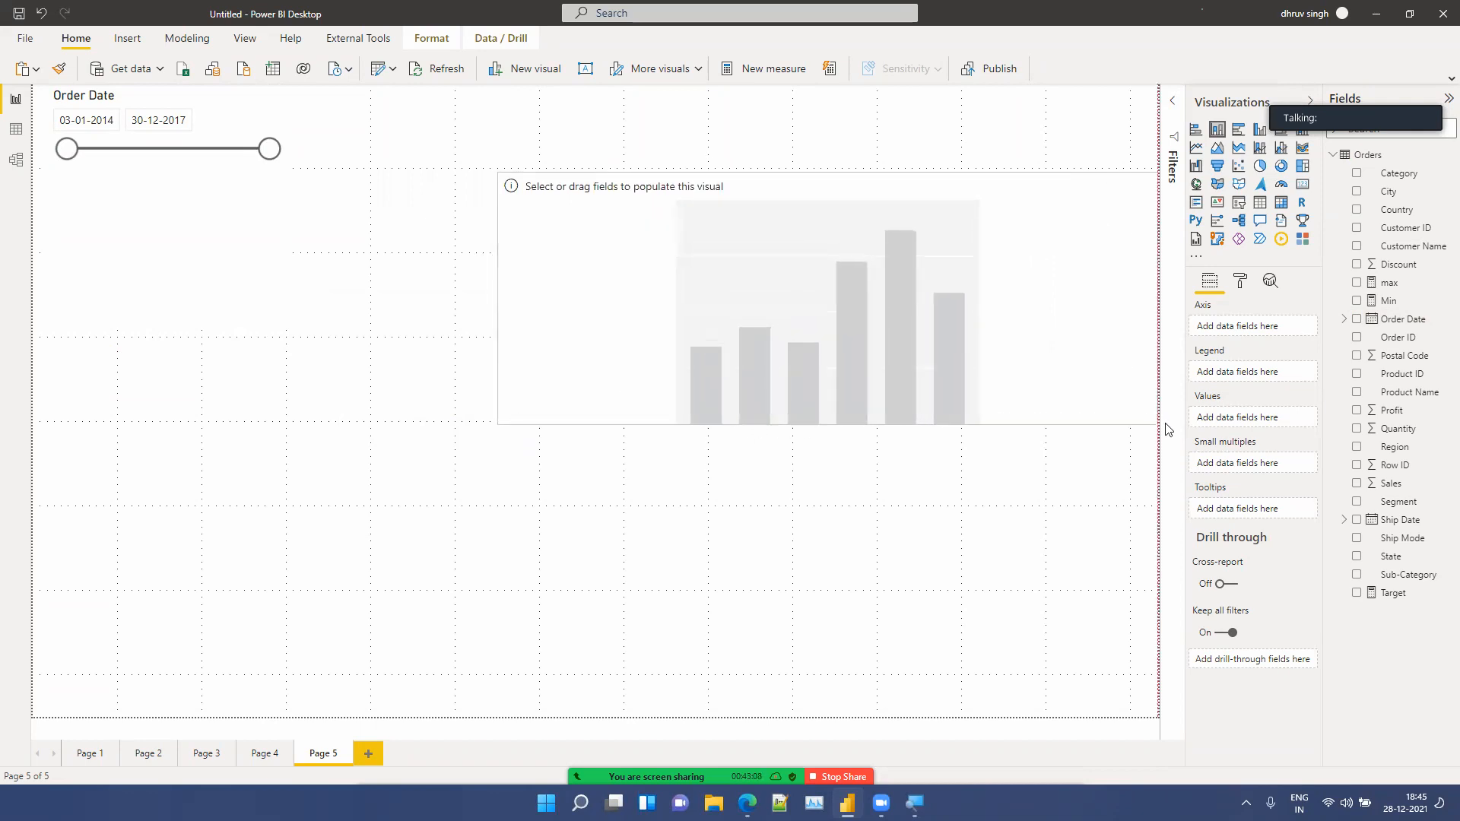
drag(1377, 485, 1239, 419)
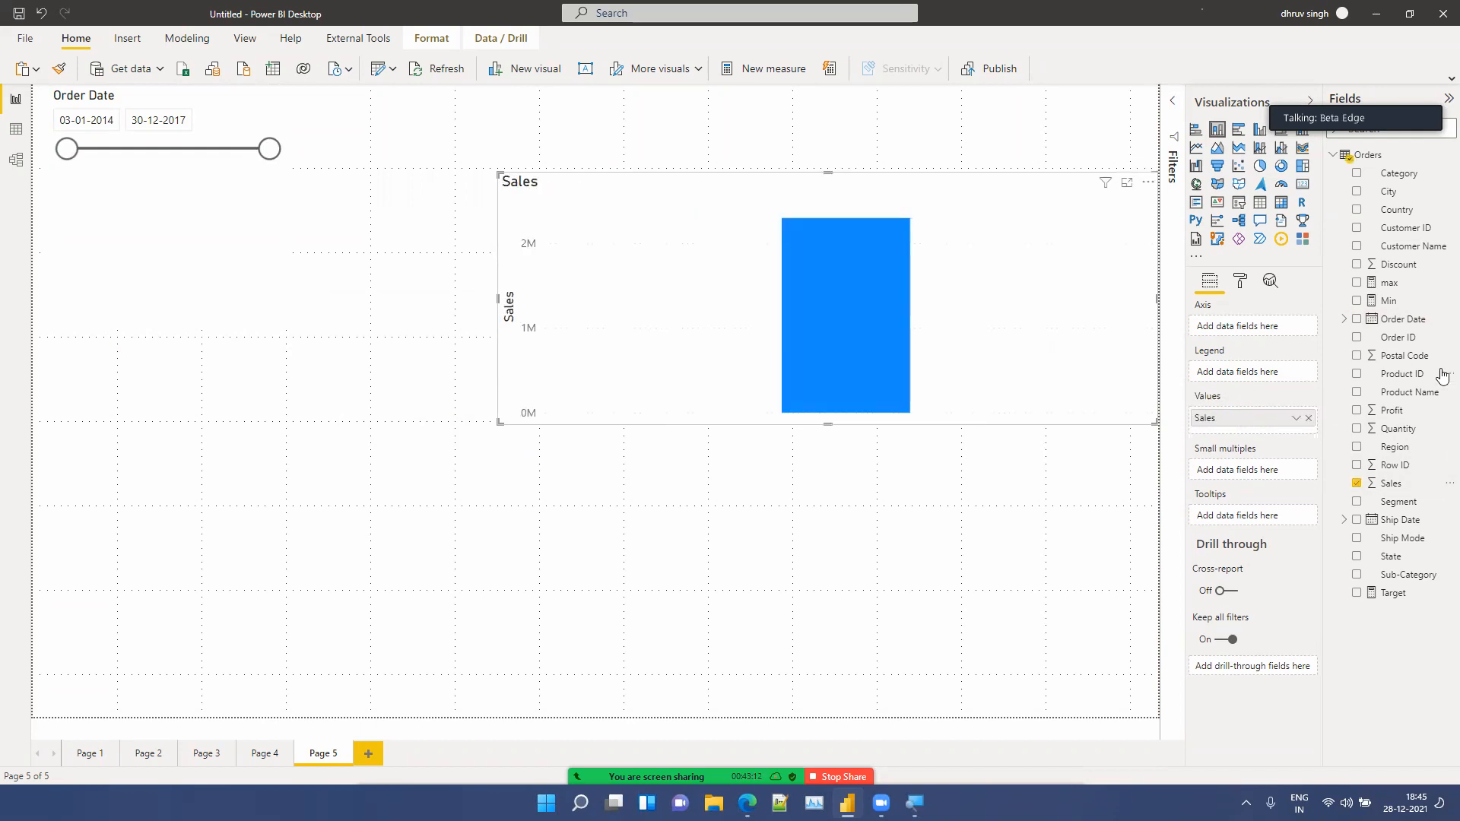
Step: Add Order Date to the column chart's axis to show Sales by Year
drag(1416, 321, 1273, 327)
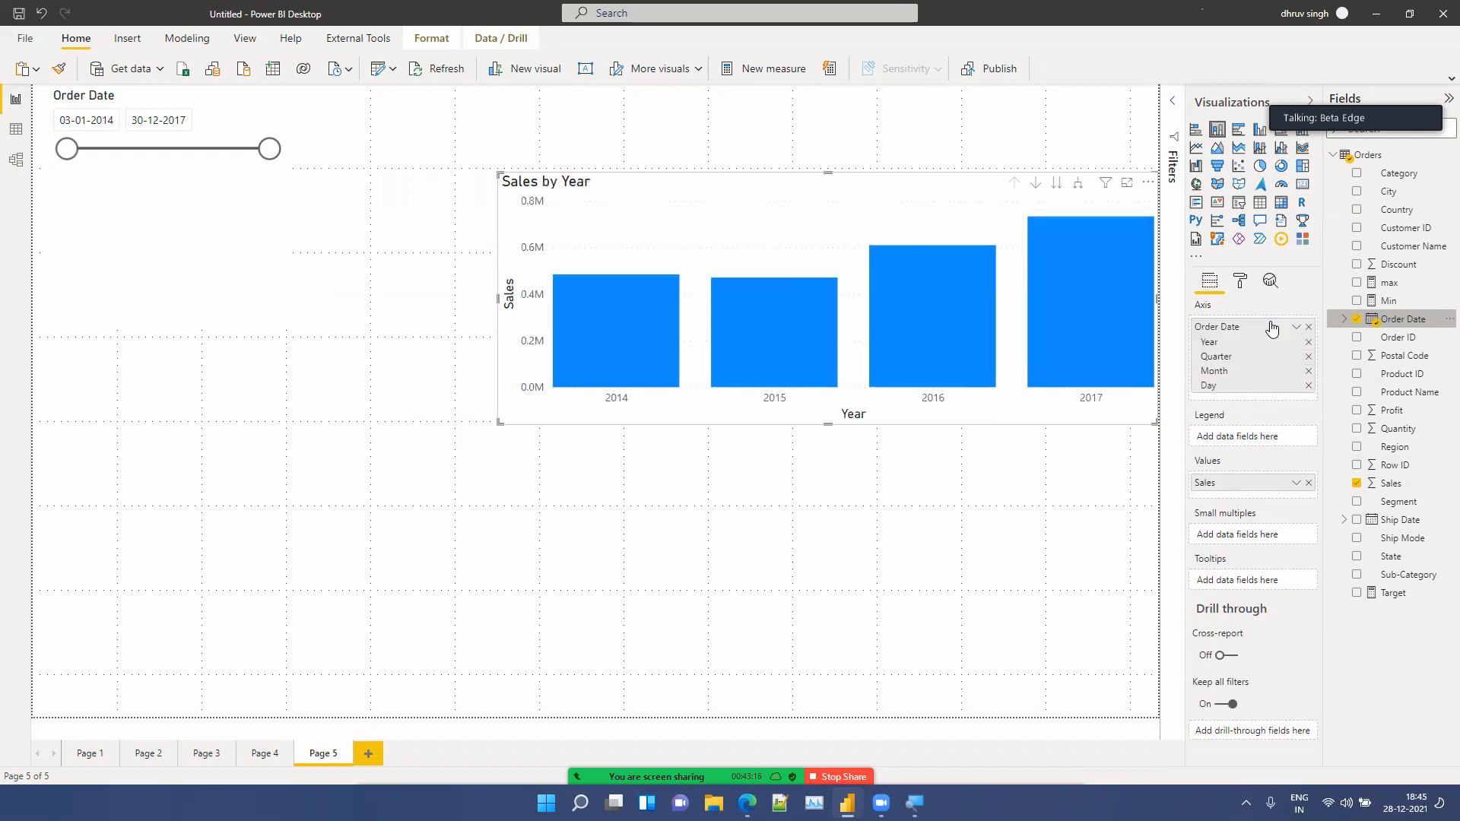
click(493, 536)
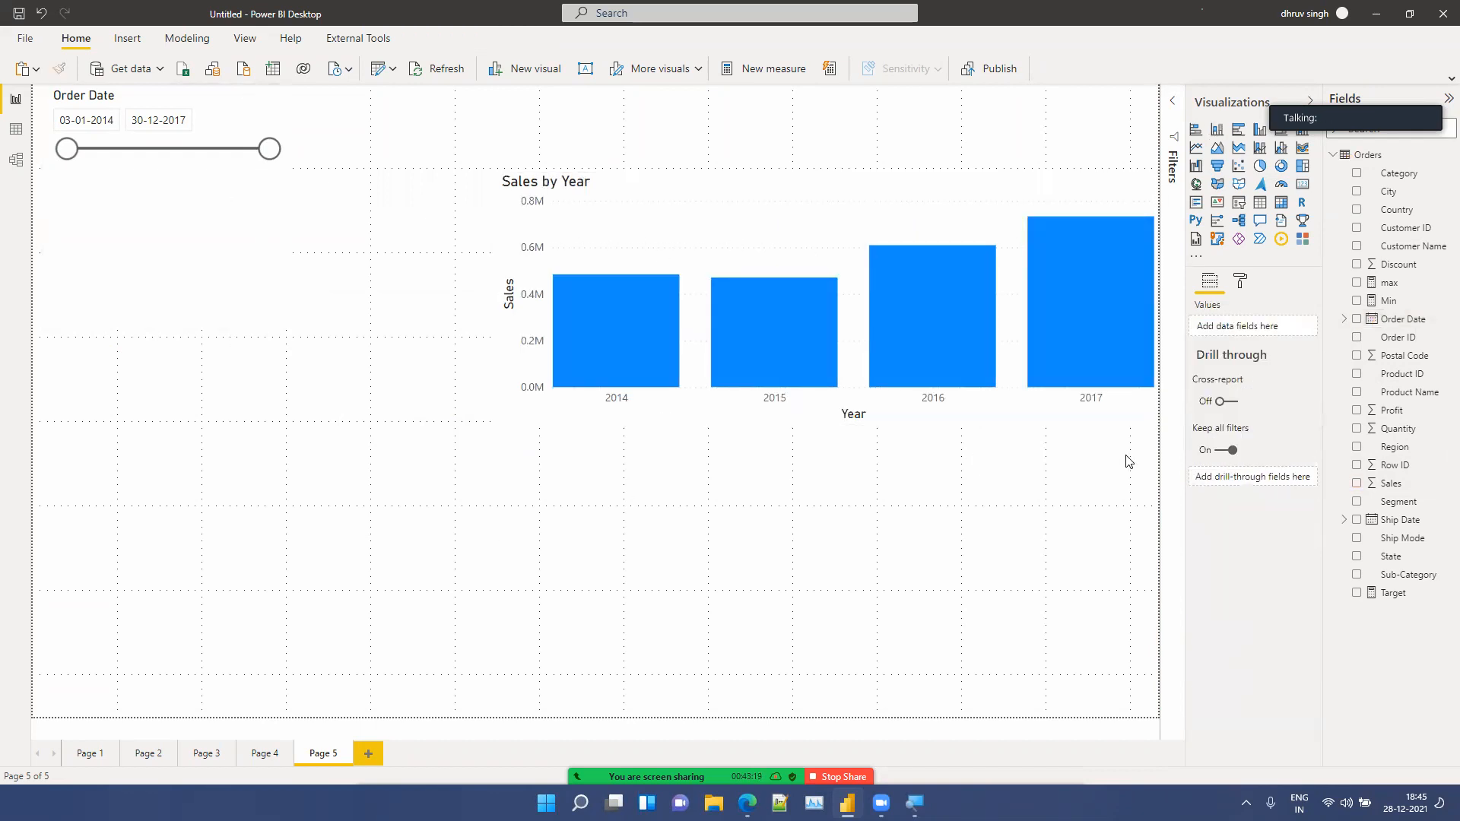
Step: Insert a pie chart in the lower left showing Profit by Category, then widen it to about half the page
click(1262, 166)
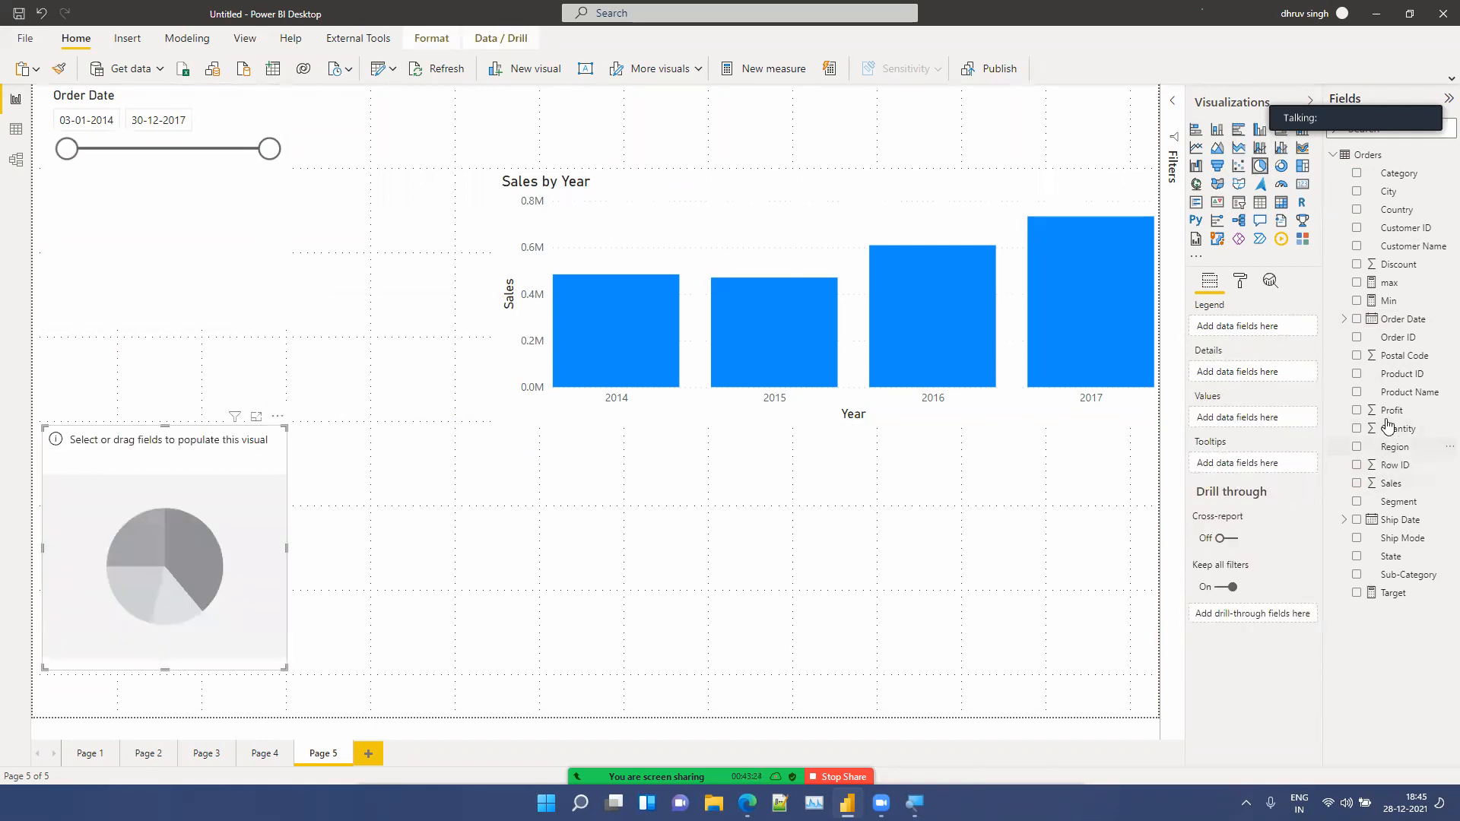
drag(1391, 411, 187, 494)
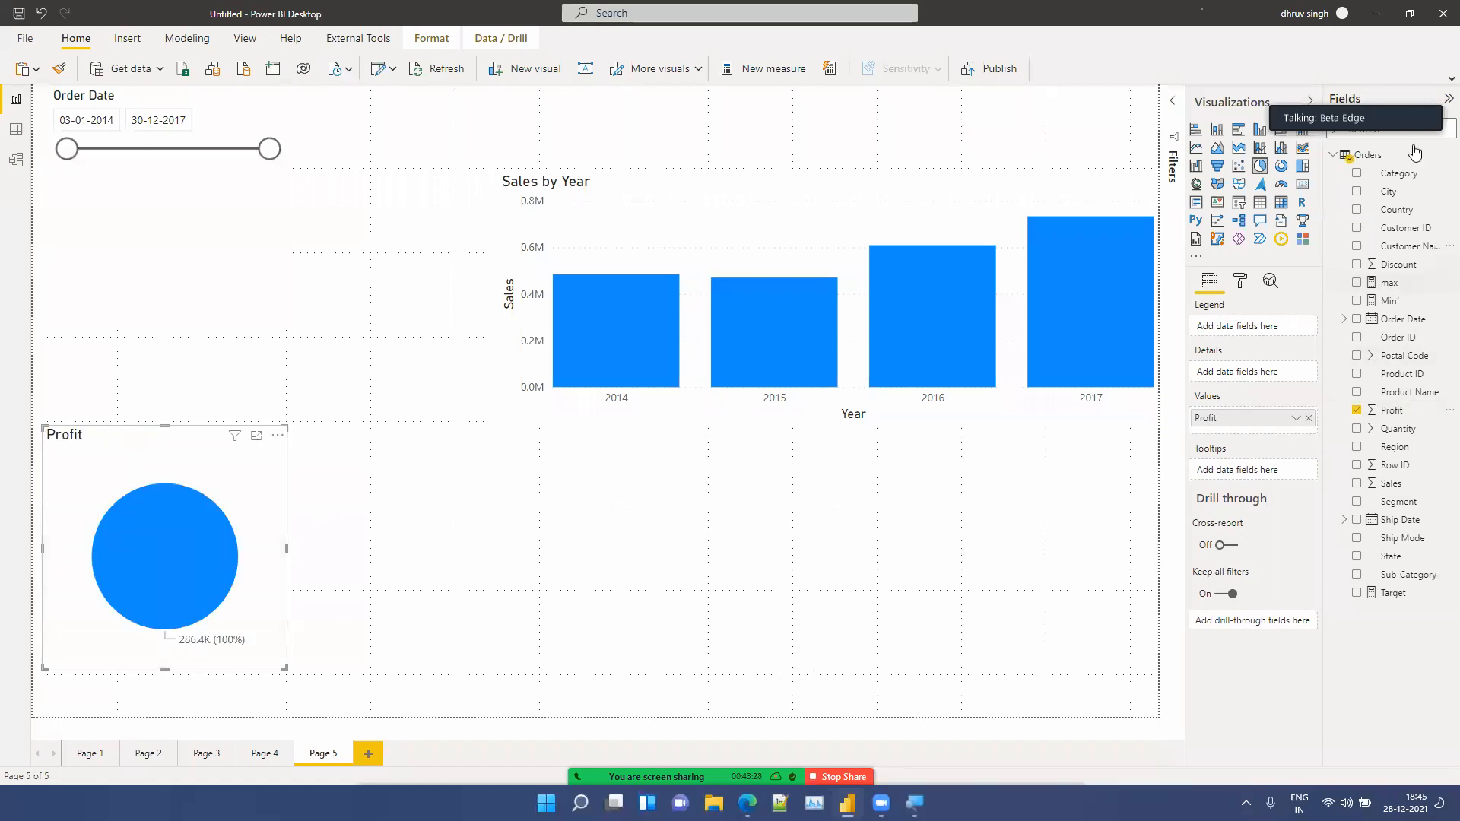
drag(1409, 186, 181, 516)
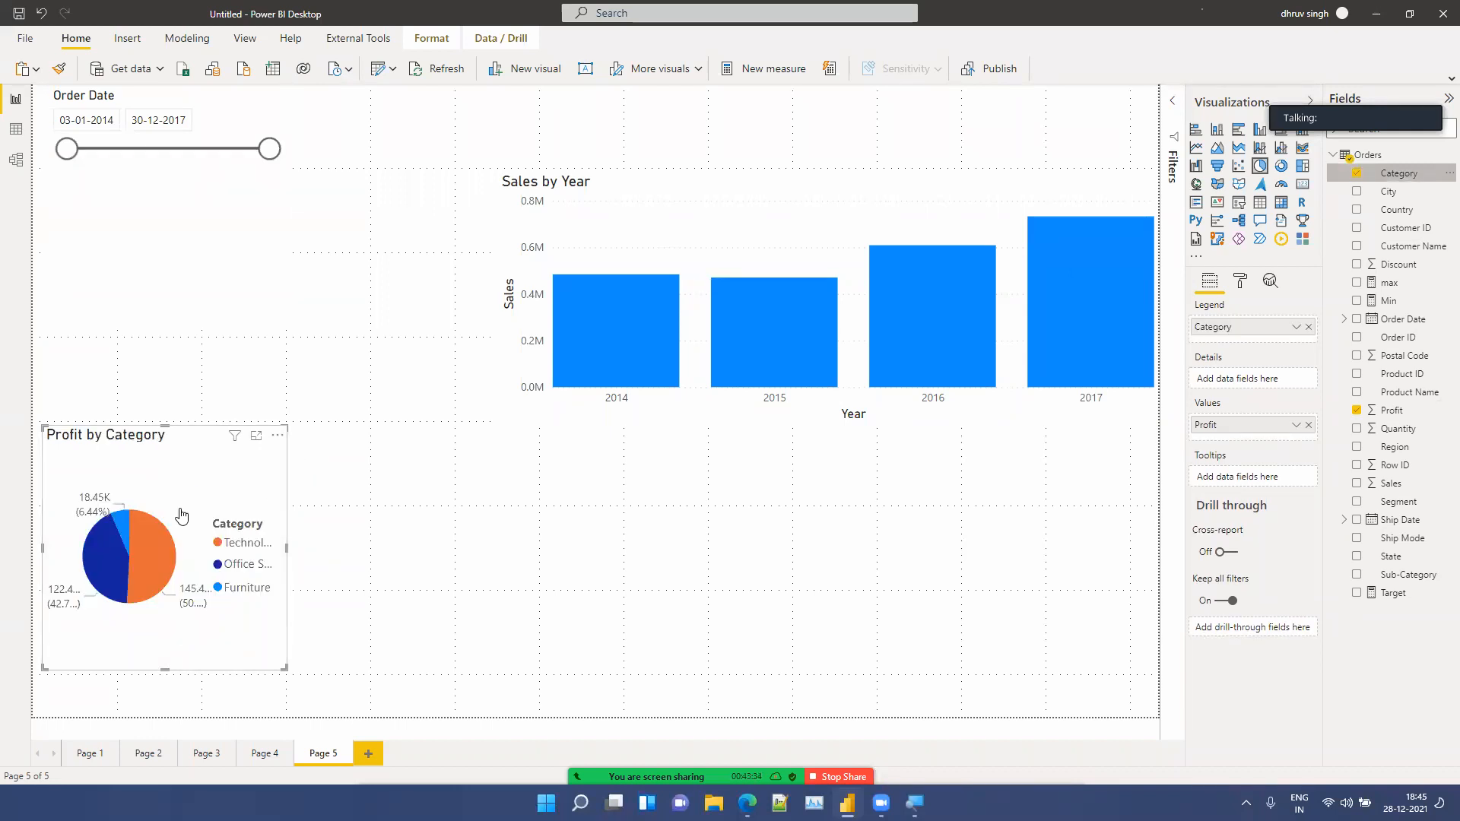
drag(432, 704, 542, 718)
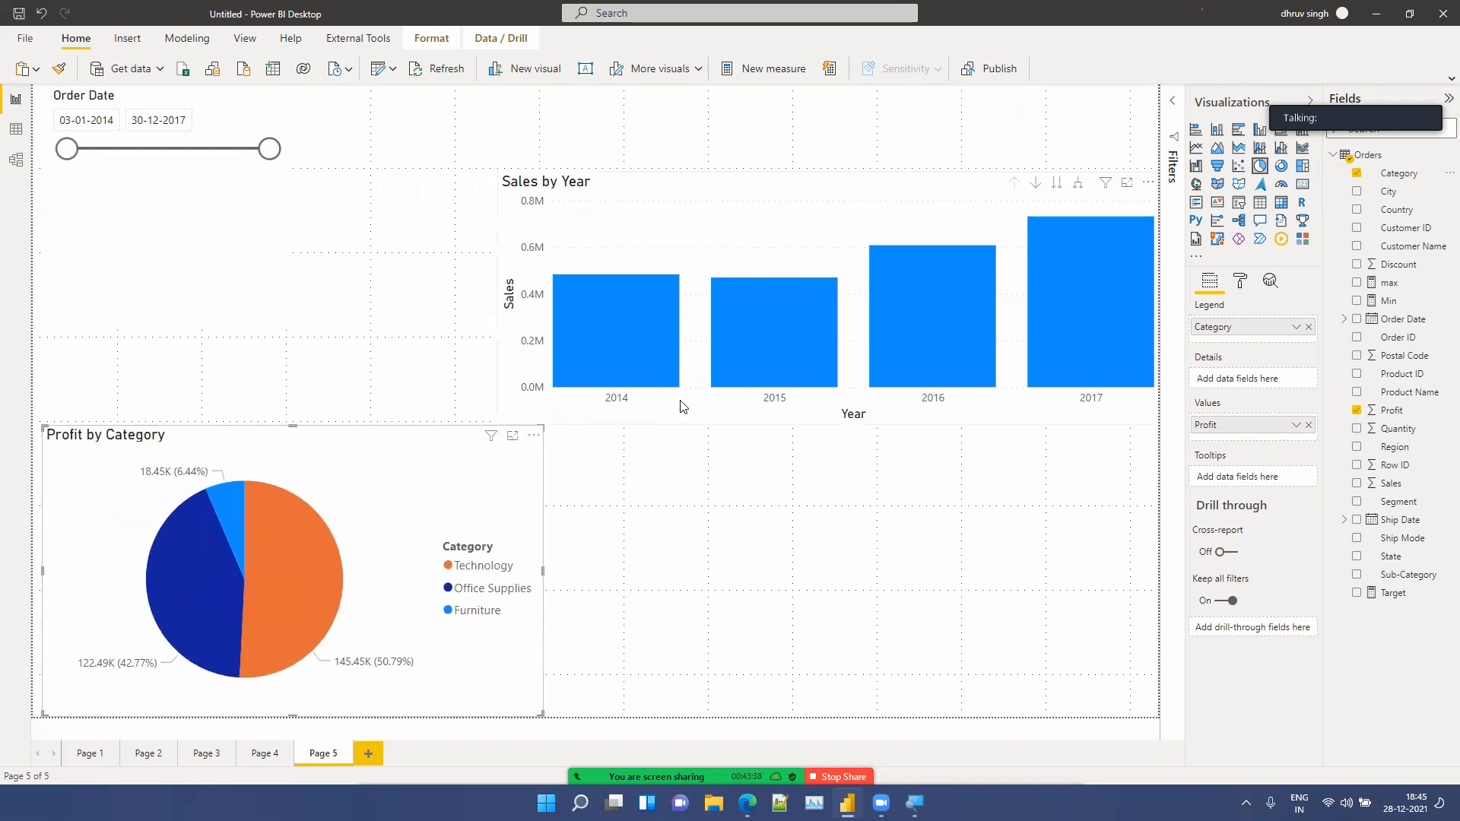
Step: Move the Sales by Year column chart up to the top right of the page
drag(682, 406, 688, 281)
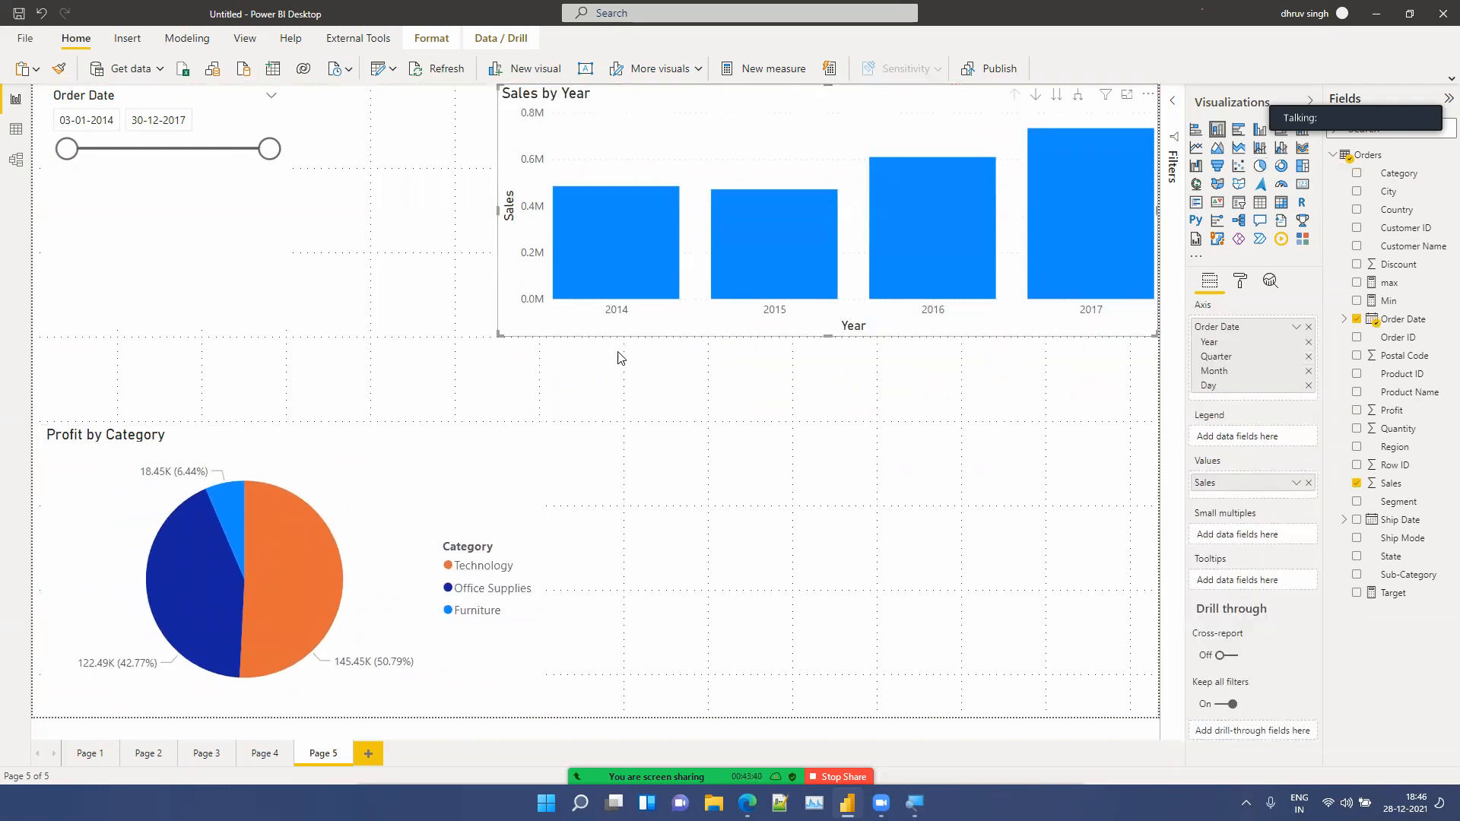
click(687, 376)
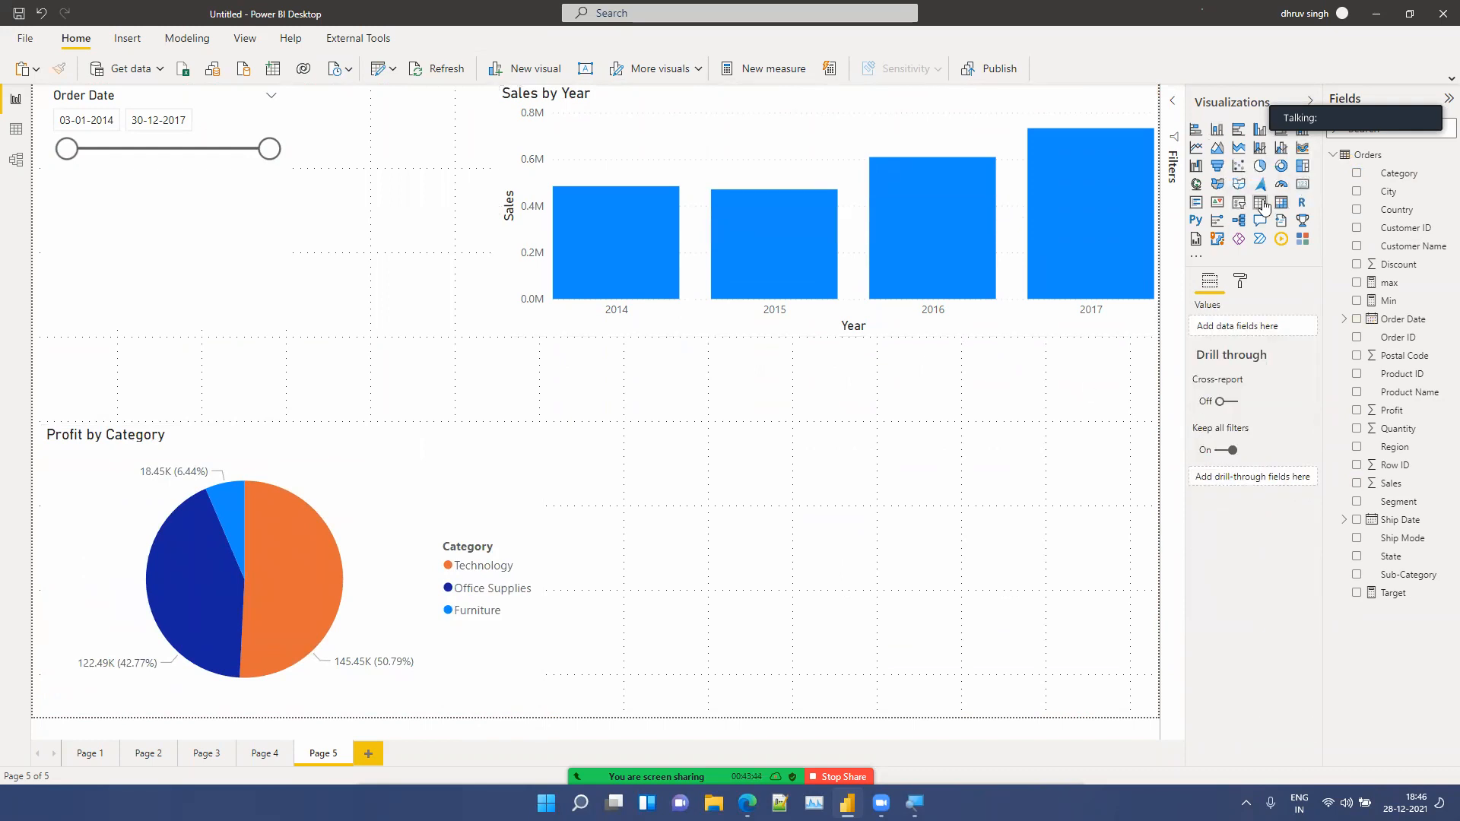
Step: Insert a clustered column chart in the lower right showing Sales by Sub-Category, nudging it slightly upward
click(1224, 135)
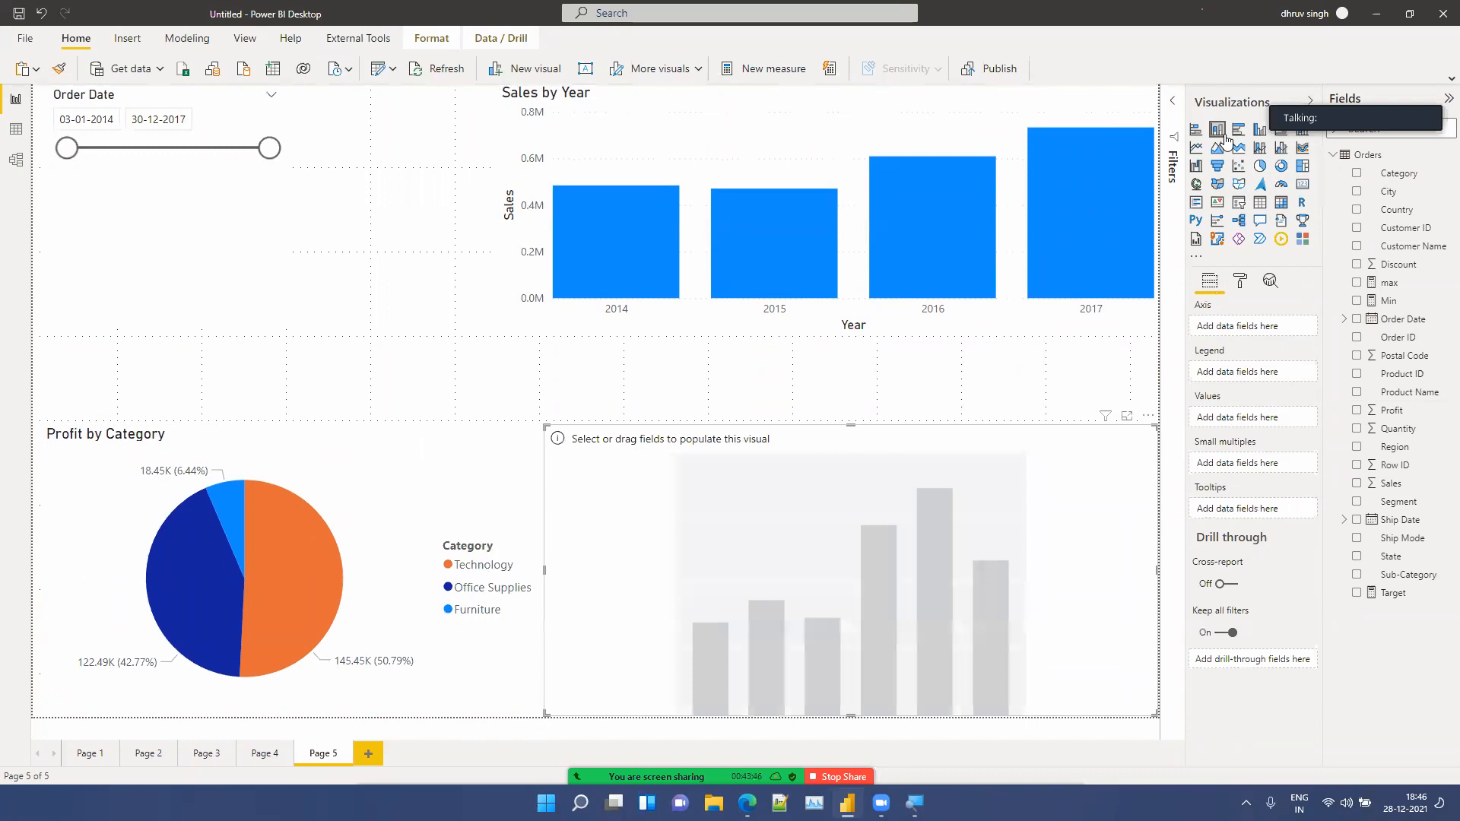
drag(1398, 575, 829, 585)
drag(1378, 484, 915, 526)
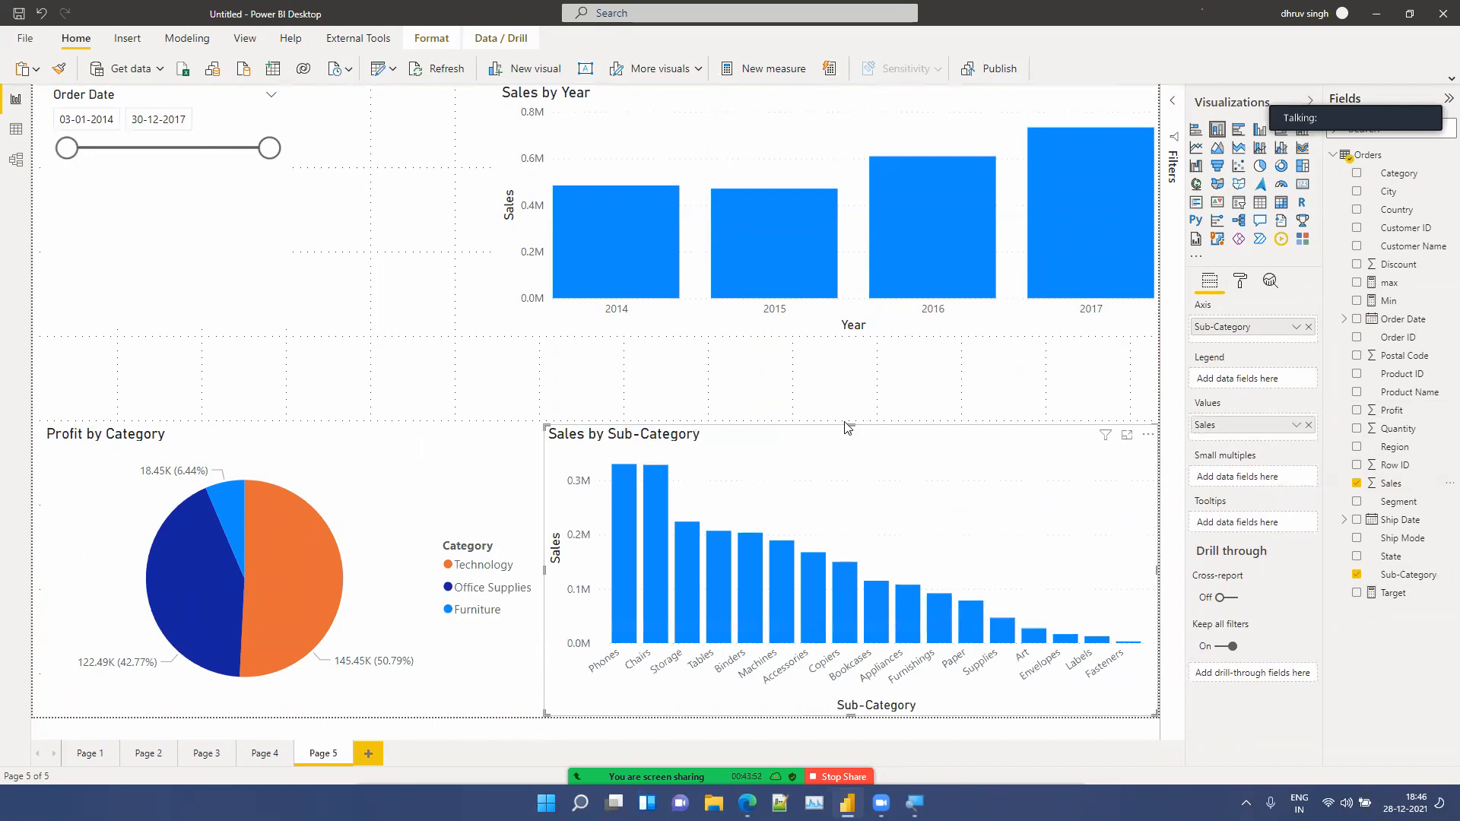
drag(847, 409, 847, 392)
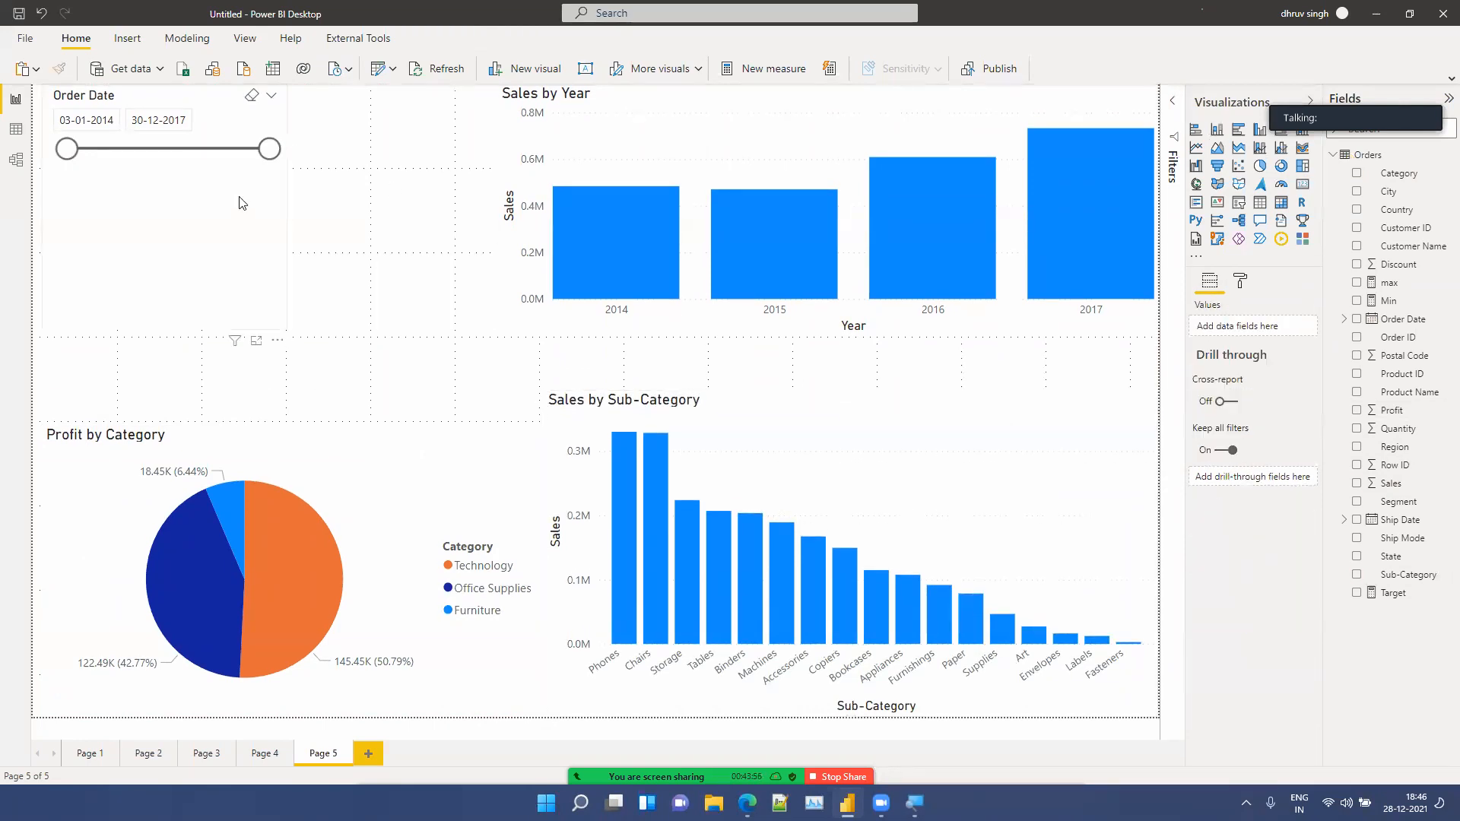
click(240, 218)
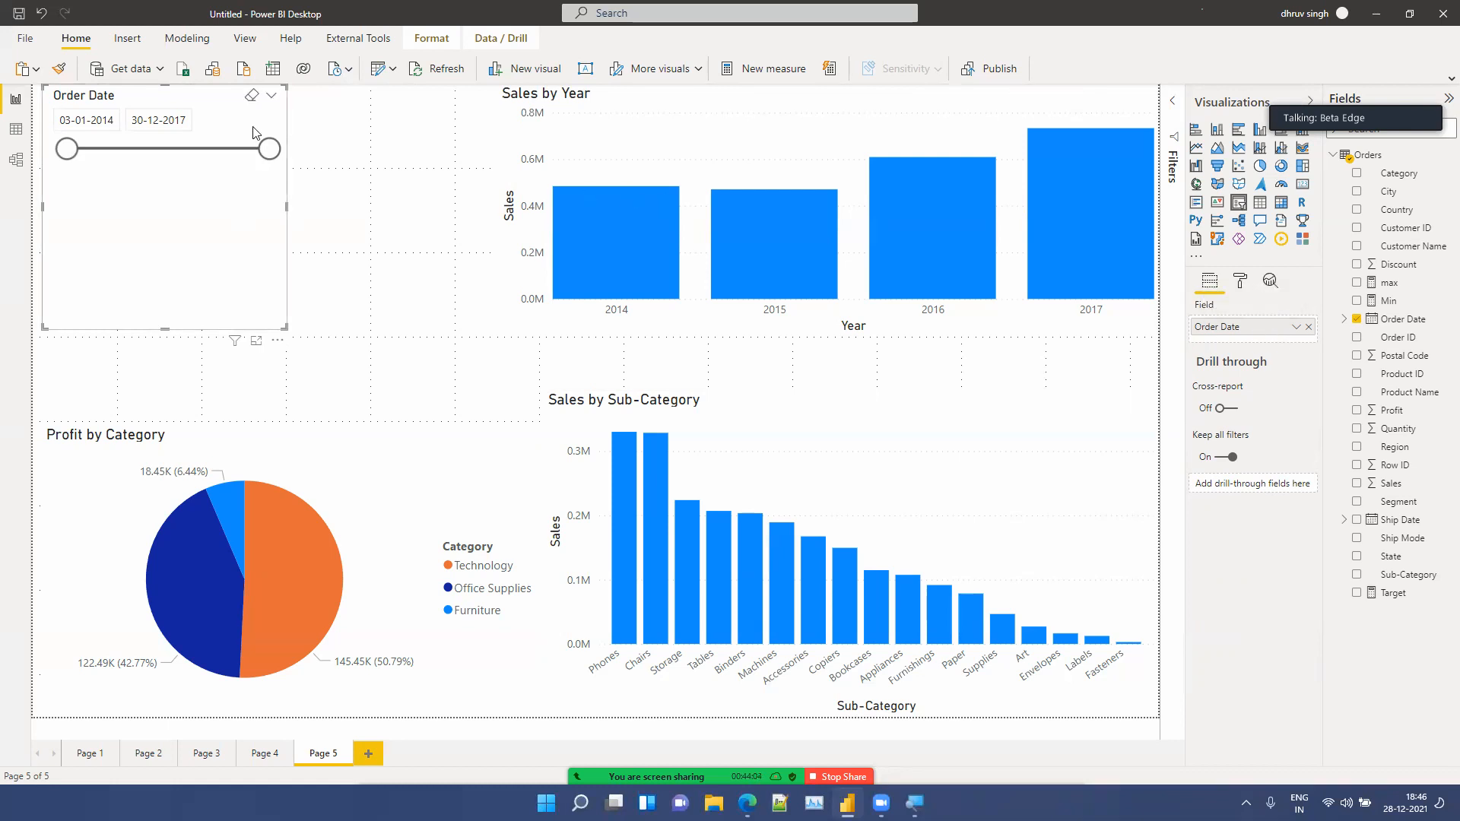
Step: Narrow the Order Date slicer range to 05-06-2014 through 20-11-2015
drag(65, 156, 89, 150)
drag(266, 157, 160, 150)
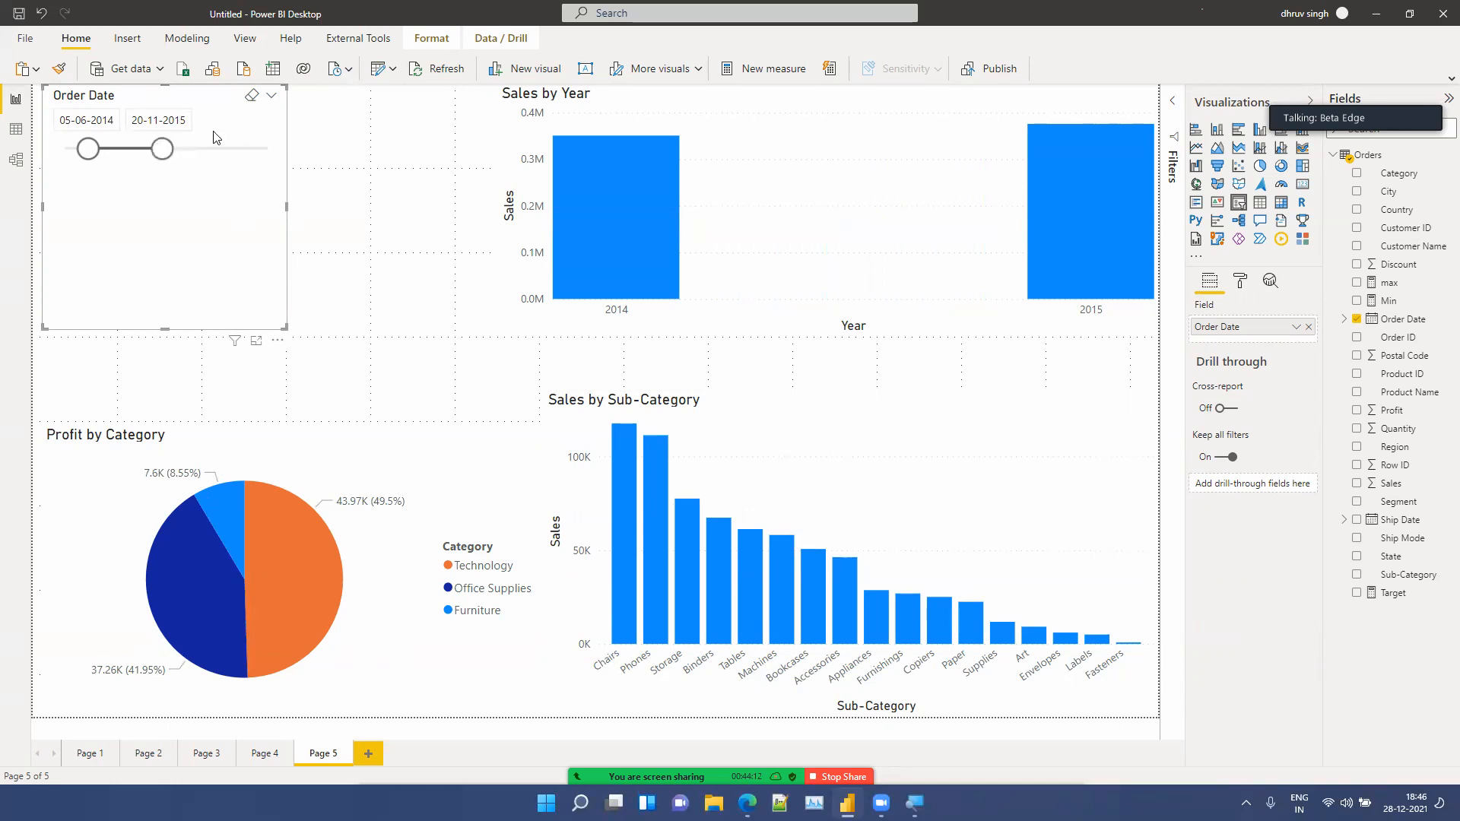
Step: Switch the slicer to Before style and set its end date to 14-02-2015
click(272, 102)
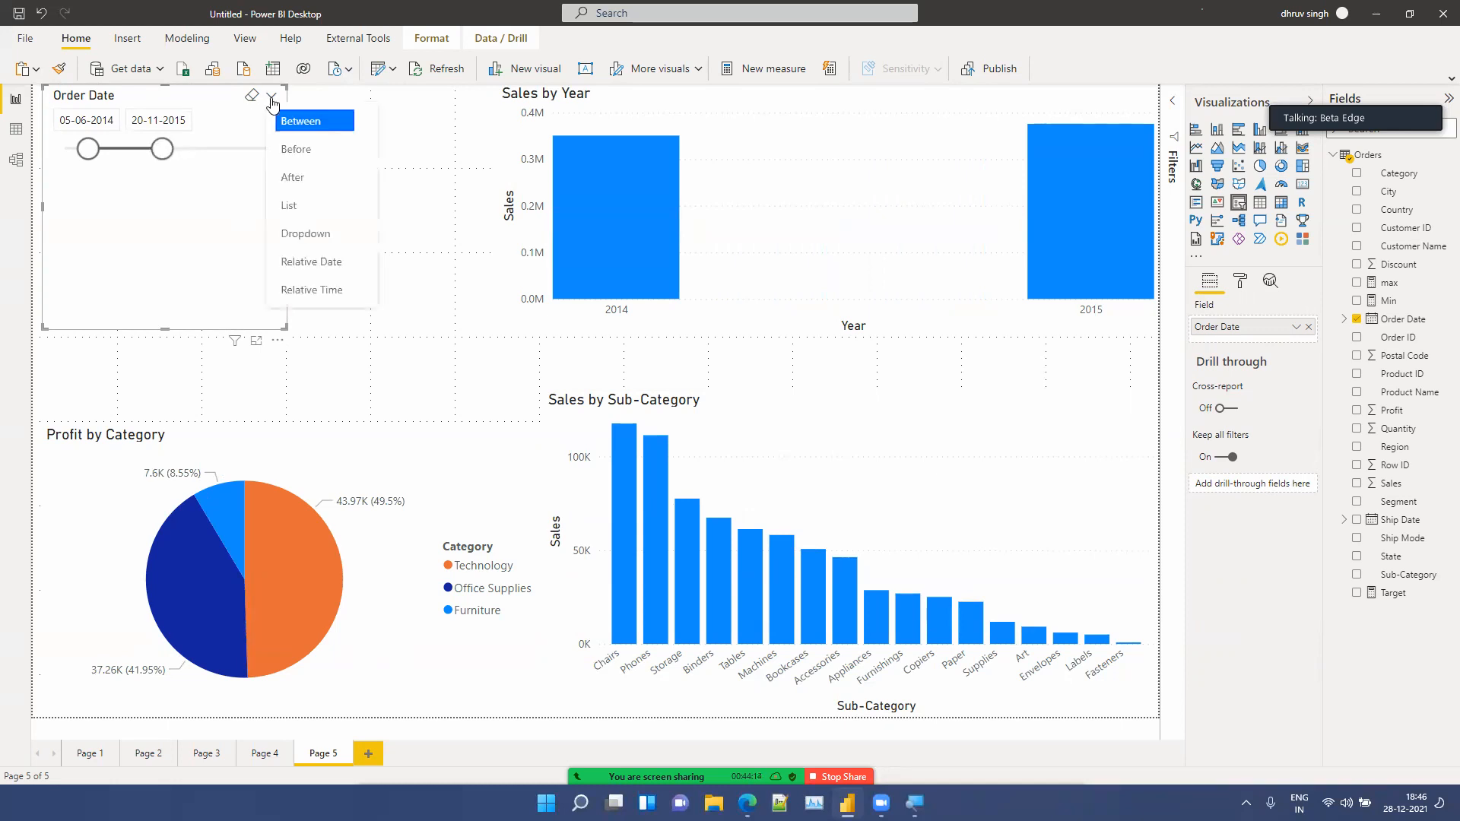
click(295, 150)
drag(166, 157, 127, 158)
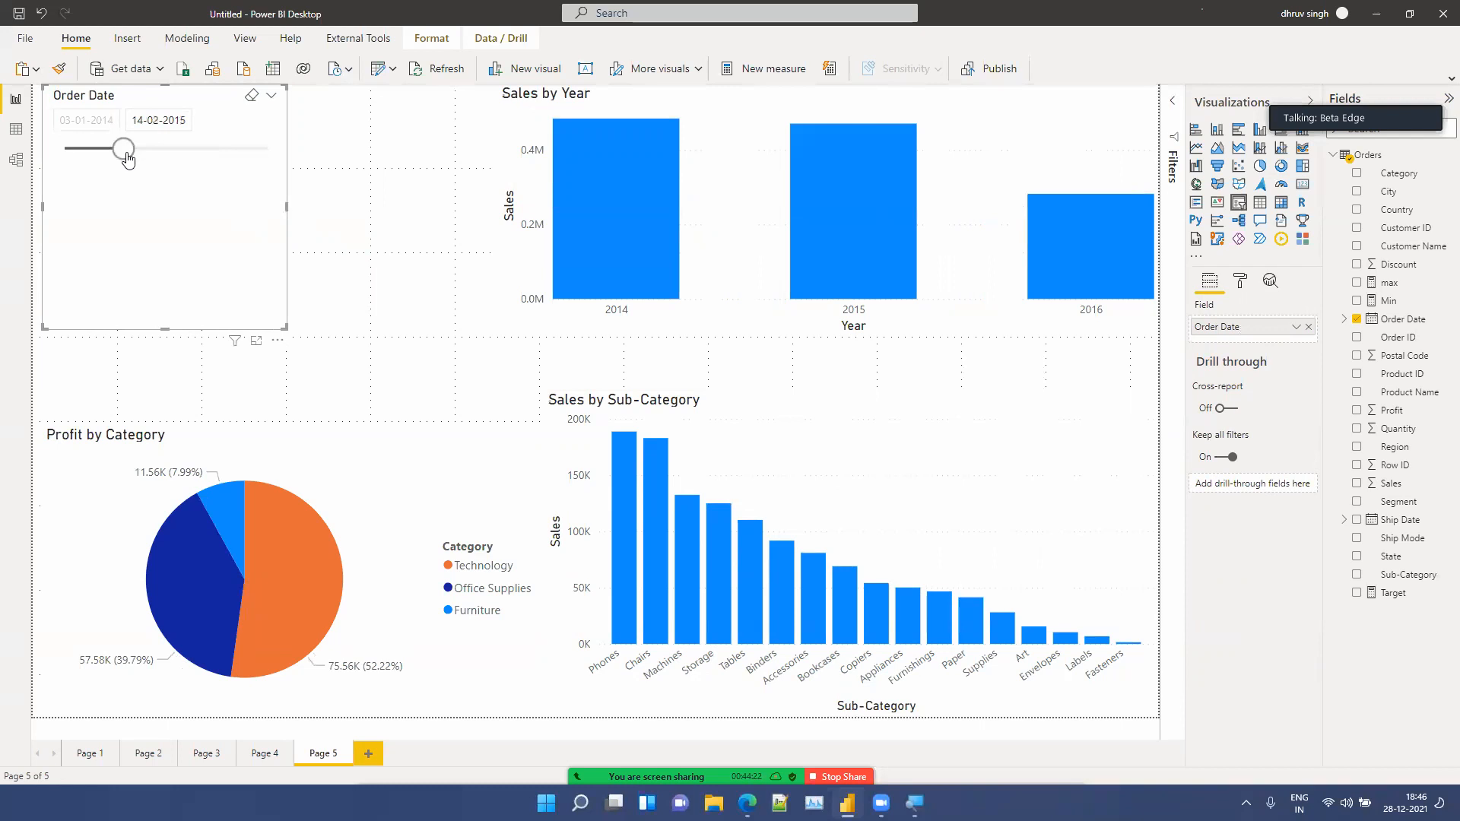
Step: Switch the slicer to After style and set its start date to 19-08-2015
click(272, 96)
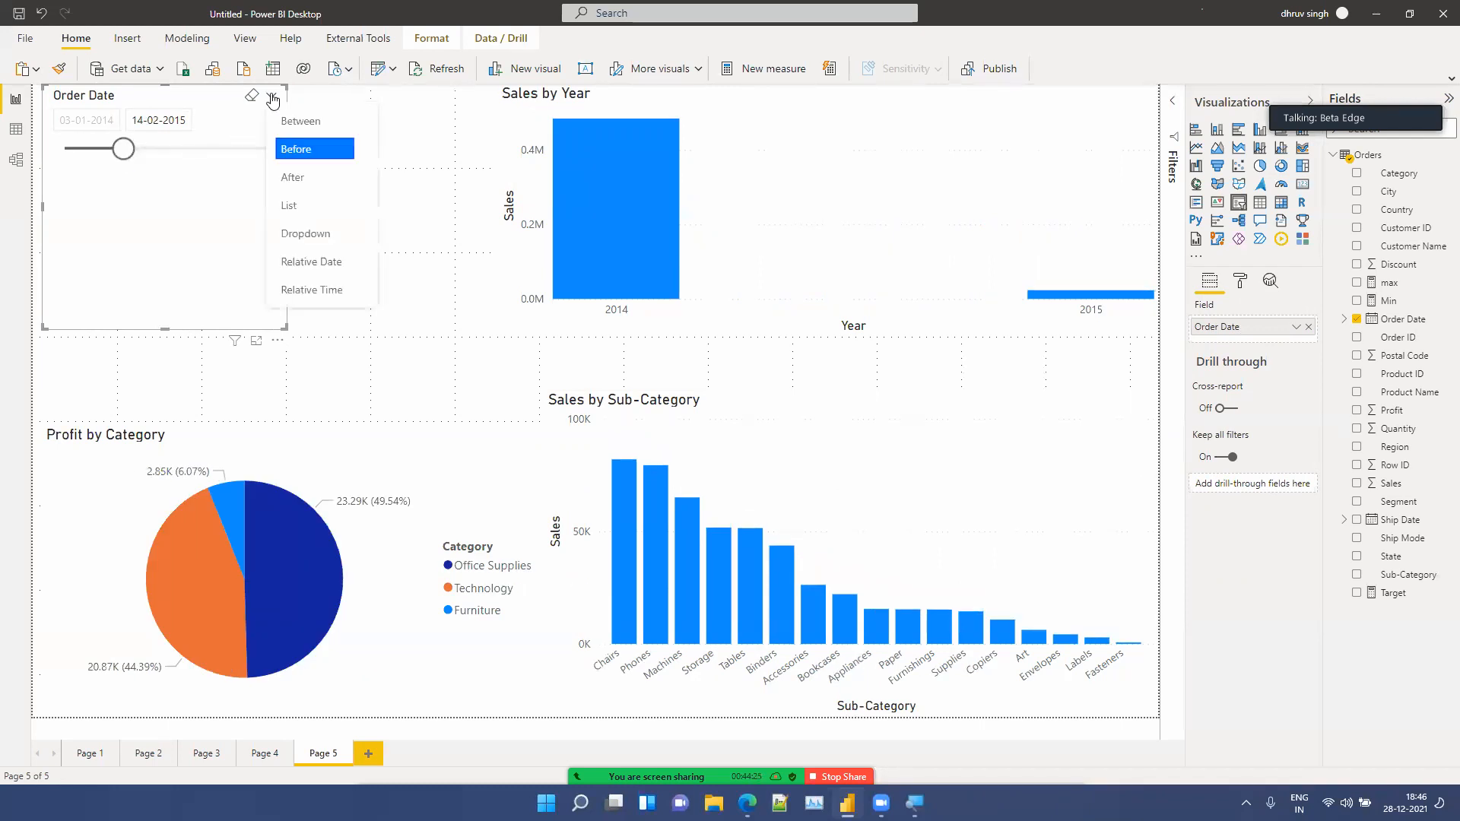
click(297, 181)
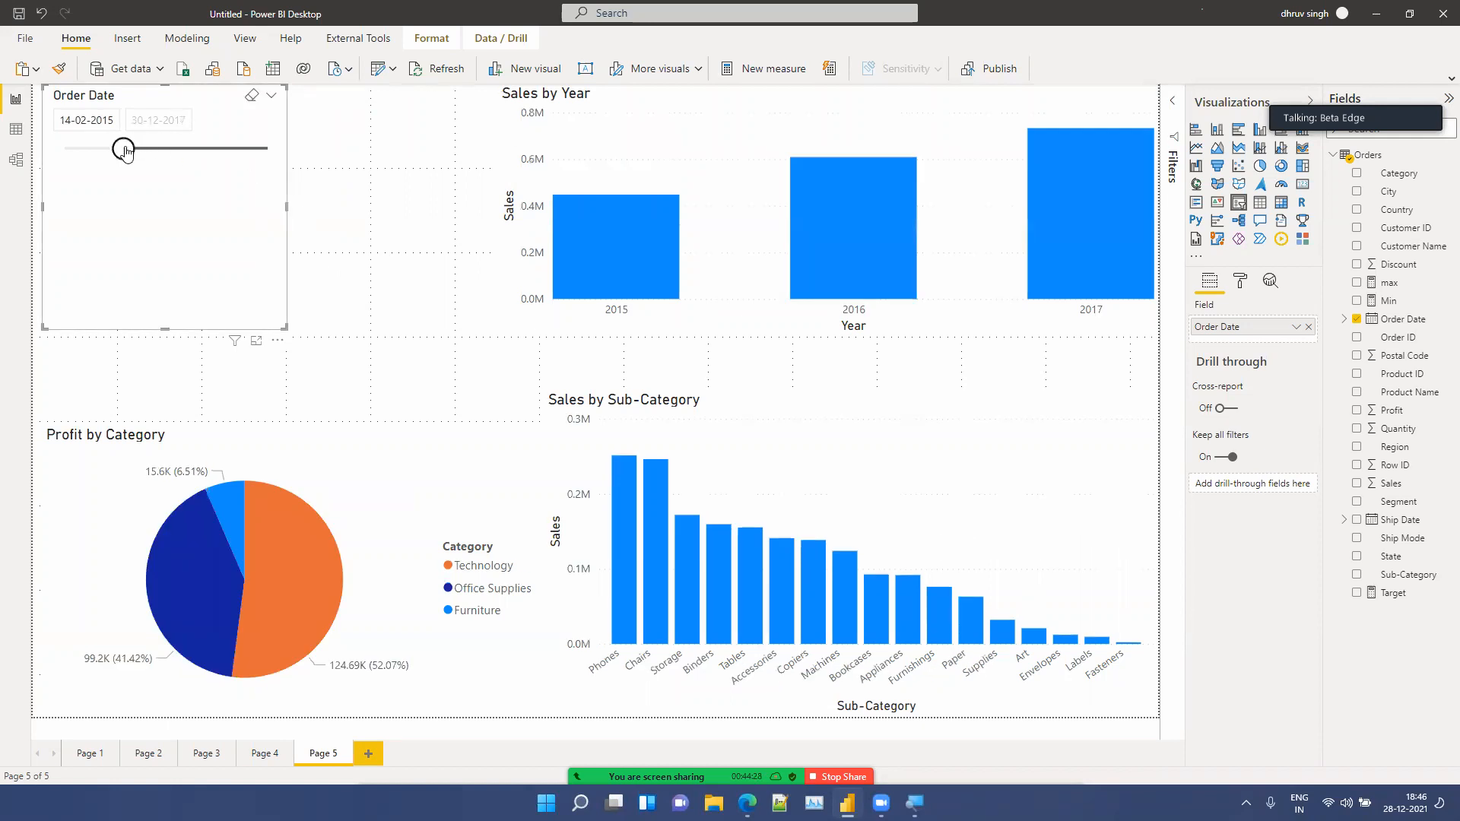
drag(125, 152, 251, 160)
drag(249, 154, 150, 151)
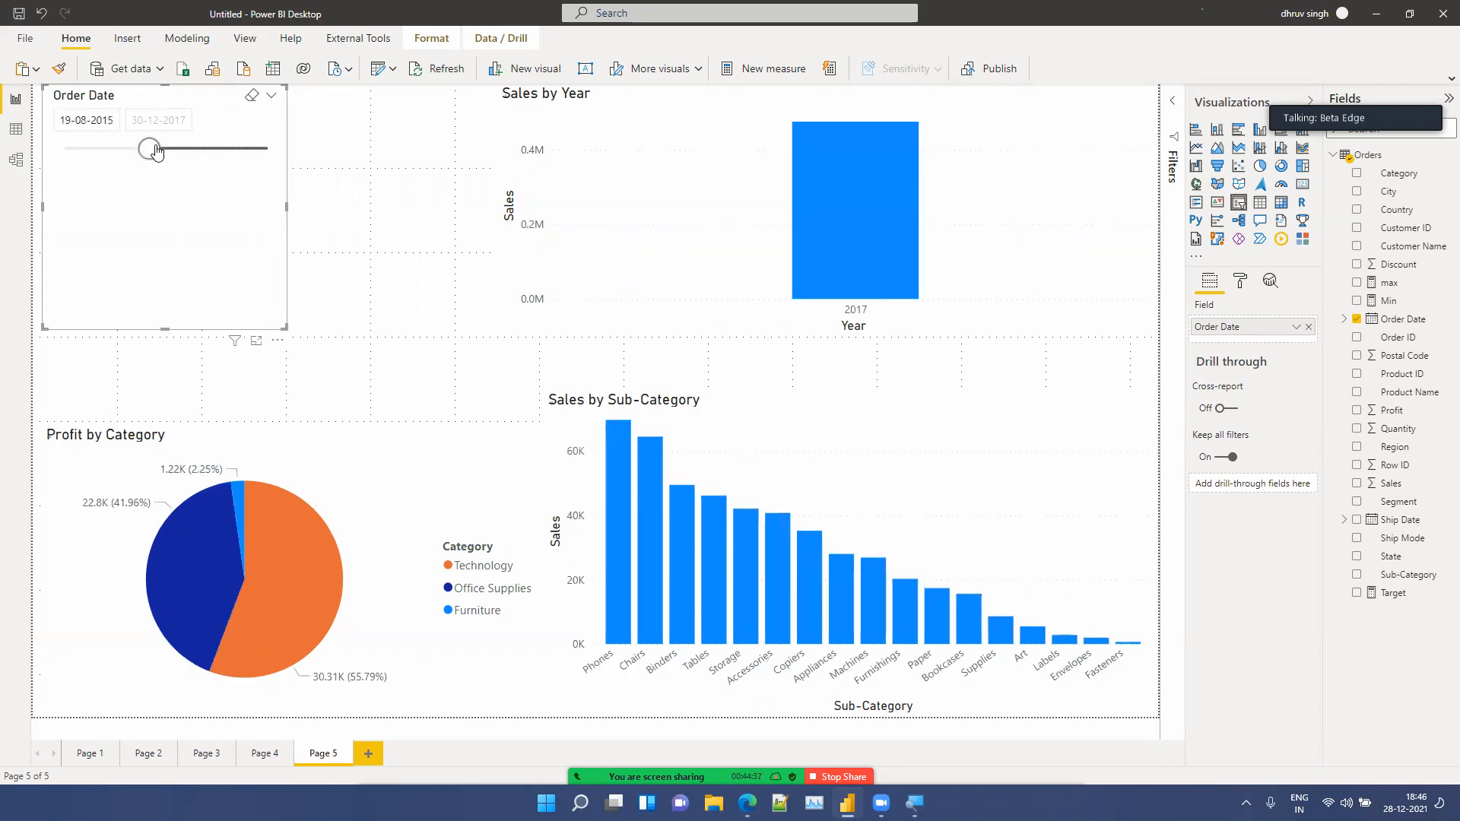
Step: Switch the Order Date slicer to List style and scroll through its dates
click(274, 98)
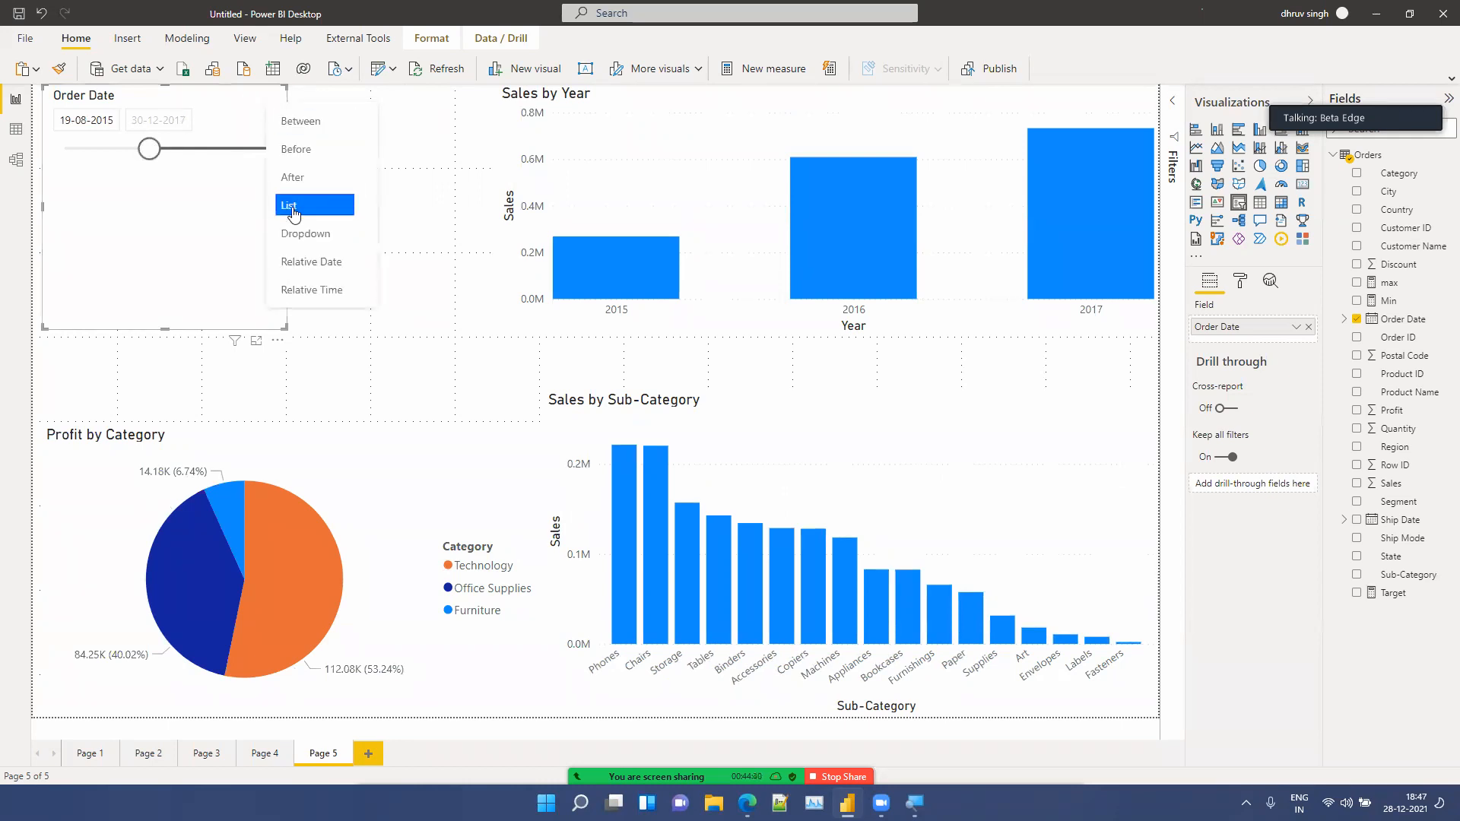
click(294, 207)
scroll(185, 199, down, 15)
scroll(185, 198, up, 15)
scroll(185, 198, up, 1)
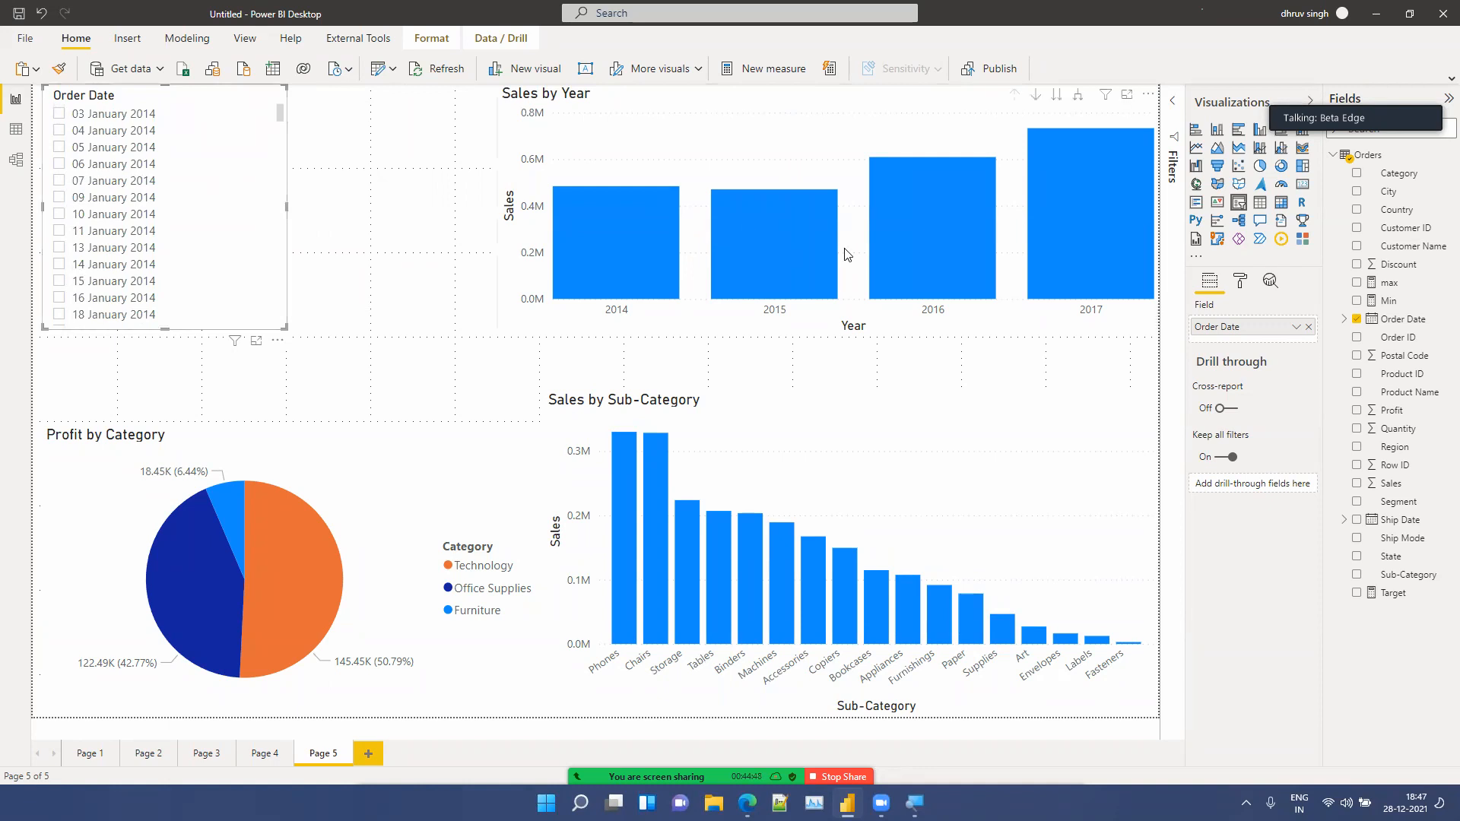
Step: Turn on the slicer's Show "Select all" selection control, then check and uncheck Select all
click(1245, 284)
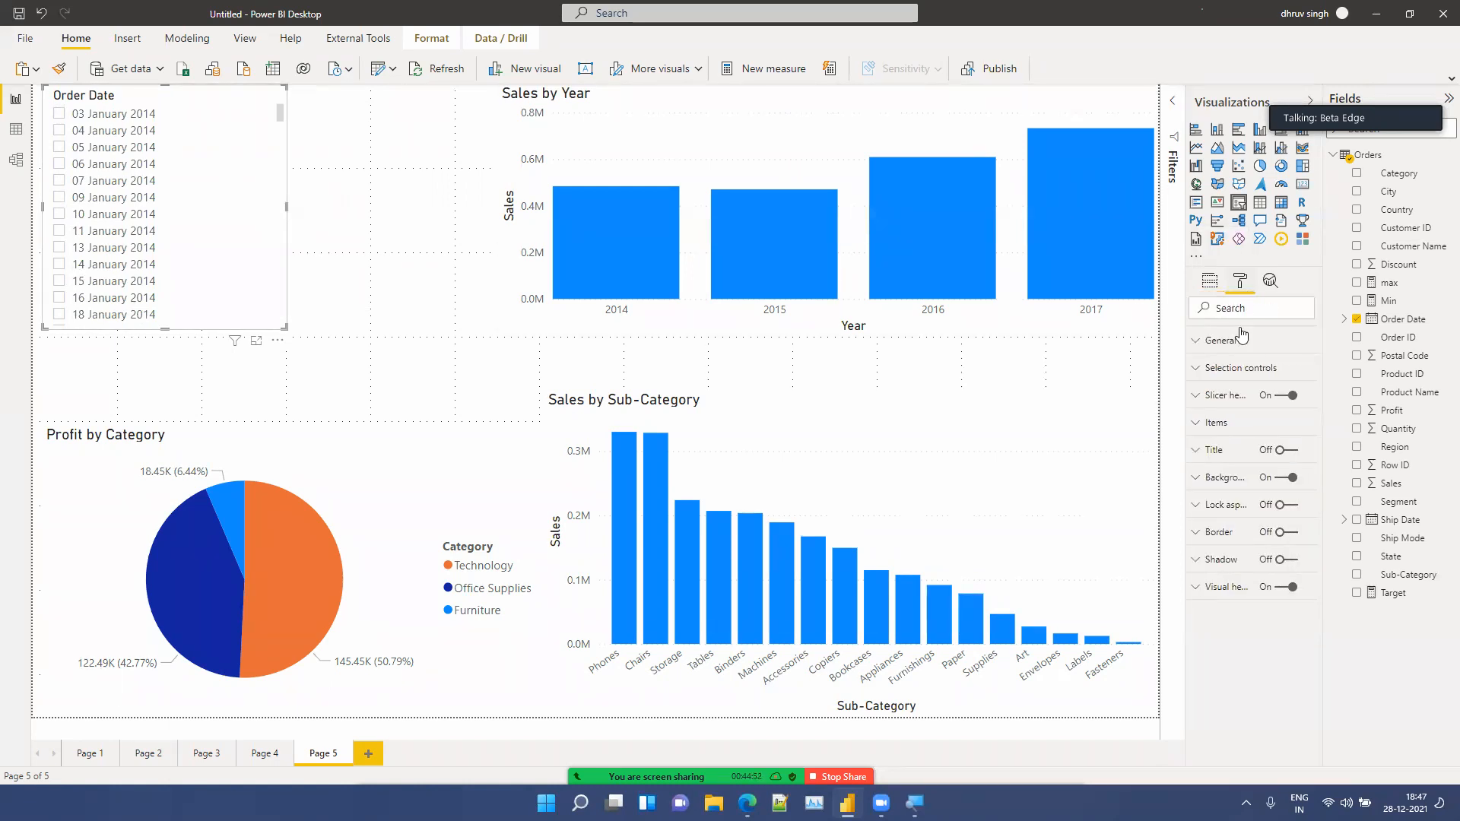
click(1233, 371)
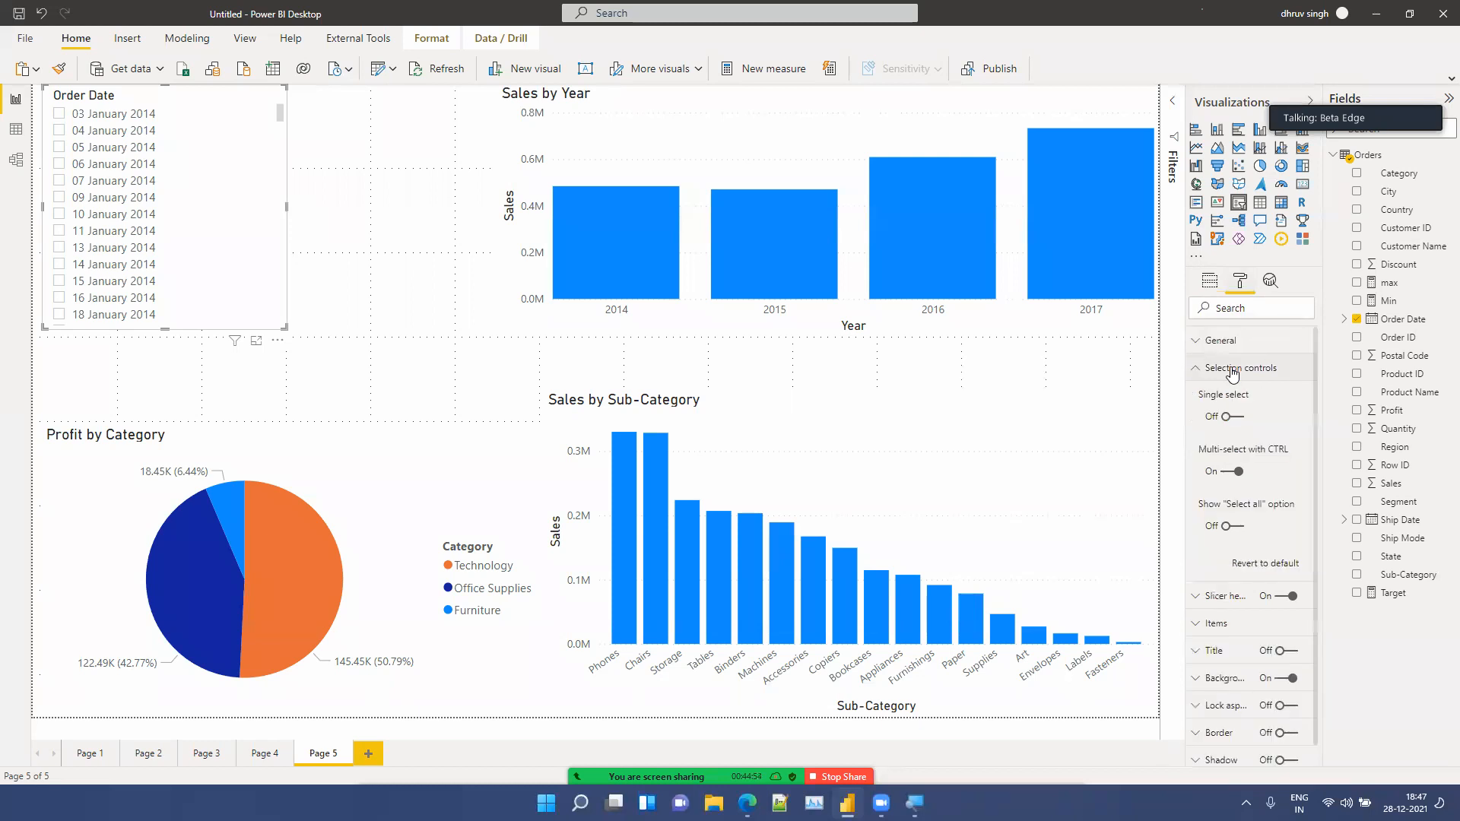
click(1232, 526)
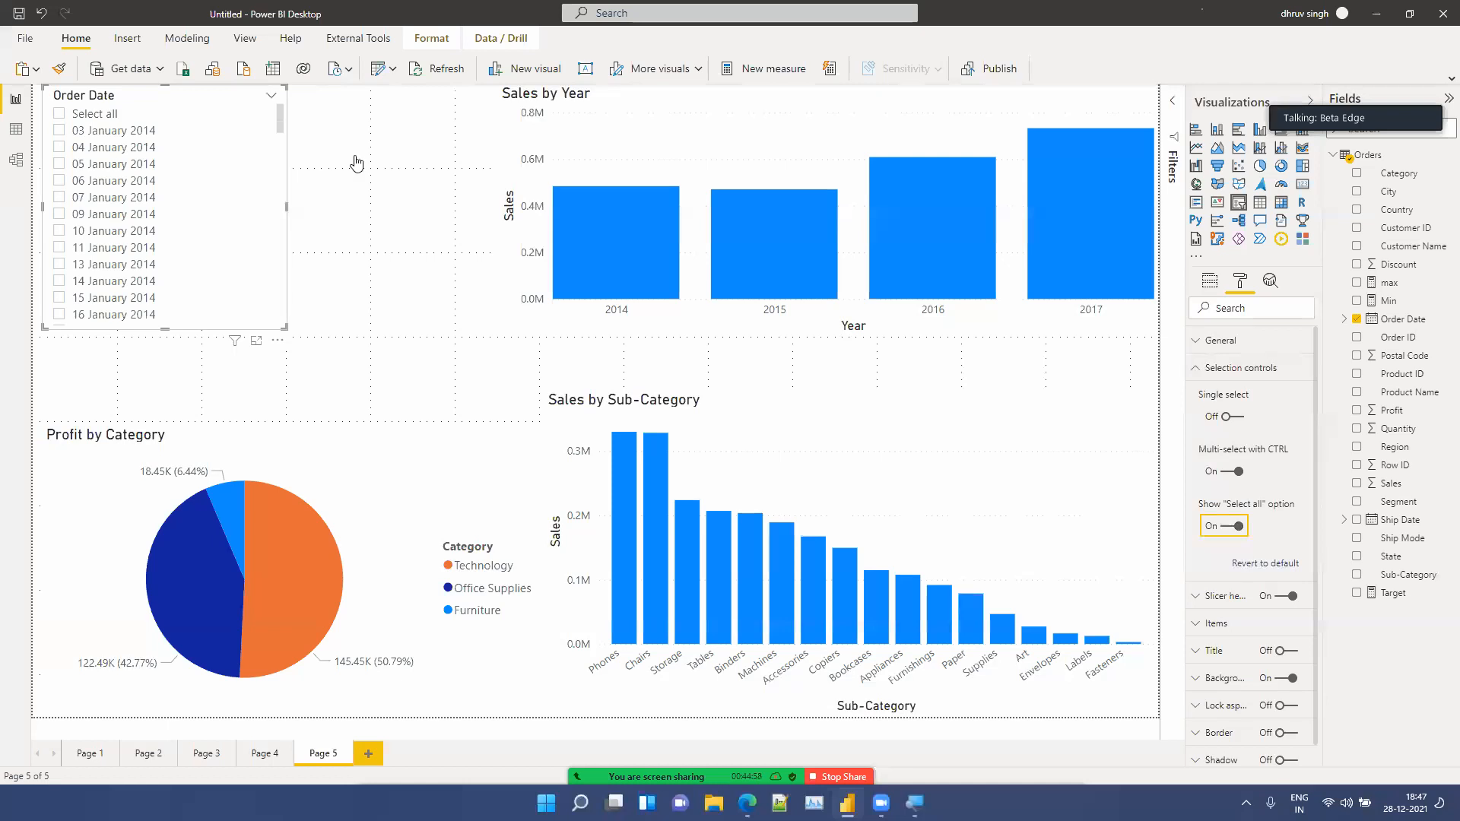
click(84, 121)
click(84, 121)
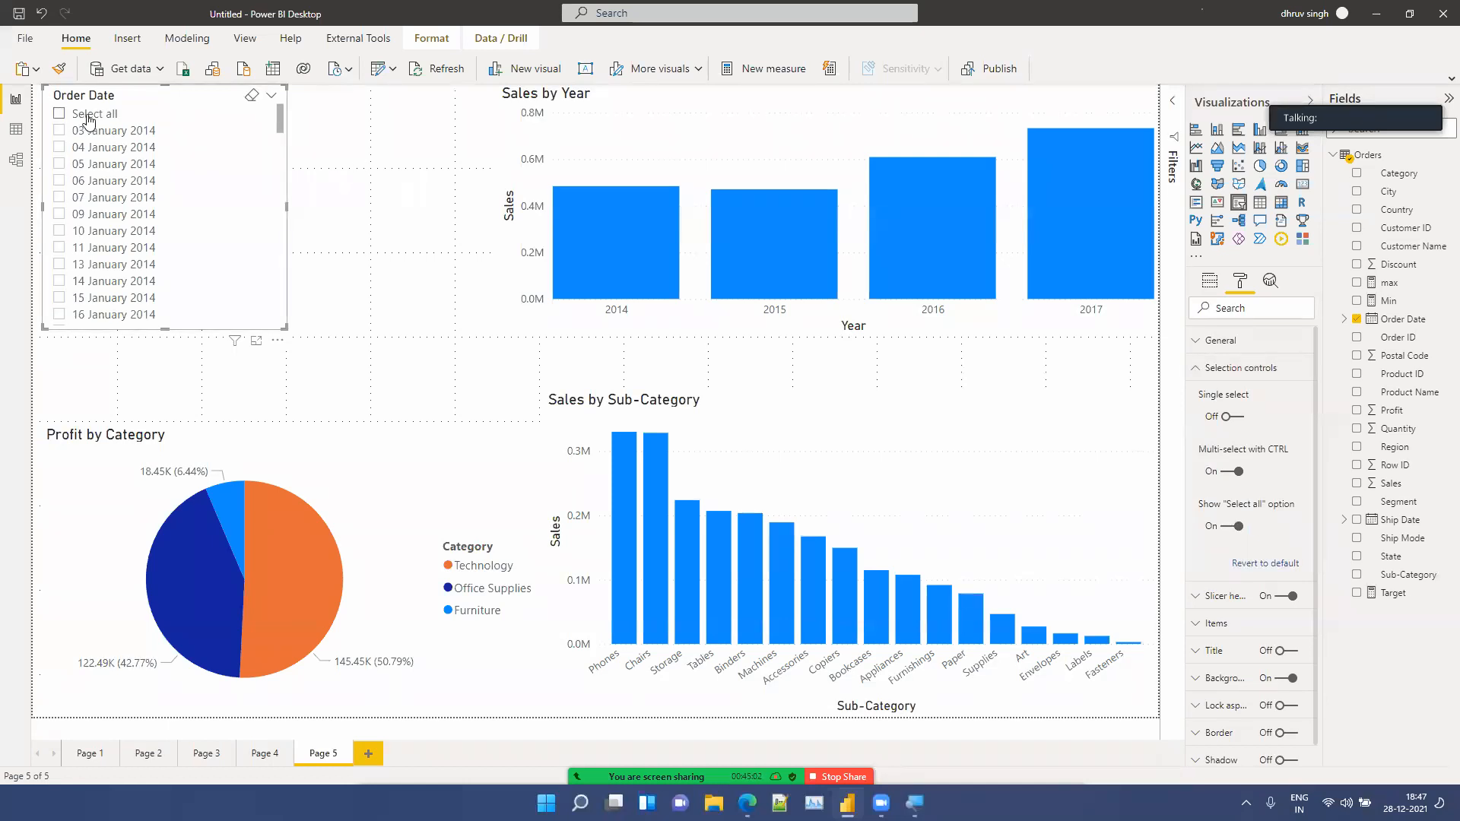
Step: Switch the slicer to Dropdown style and shrink it to a small box in the top-left corner
click(271, 97)
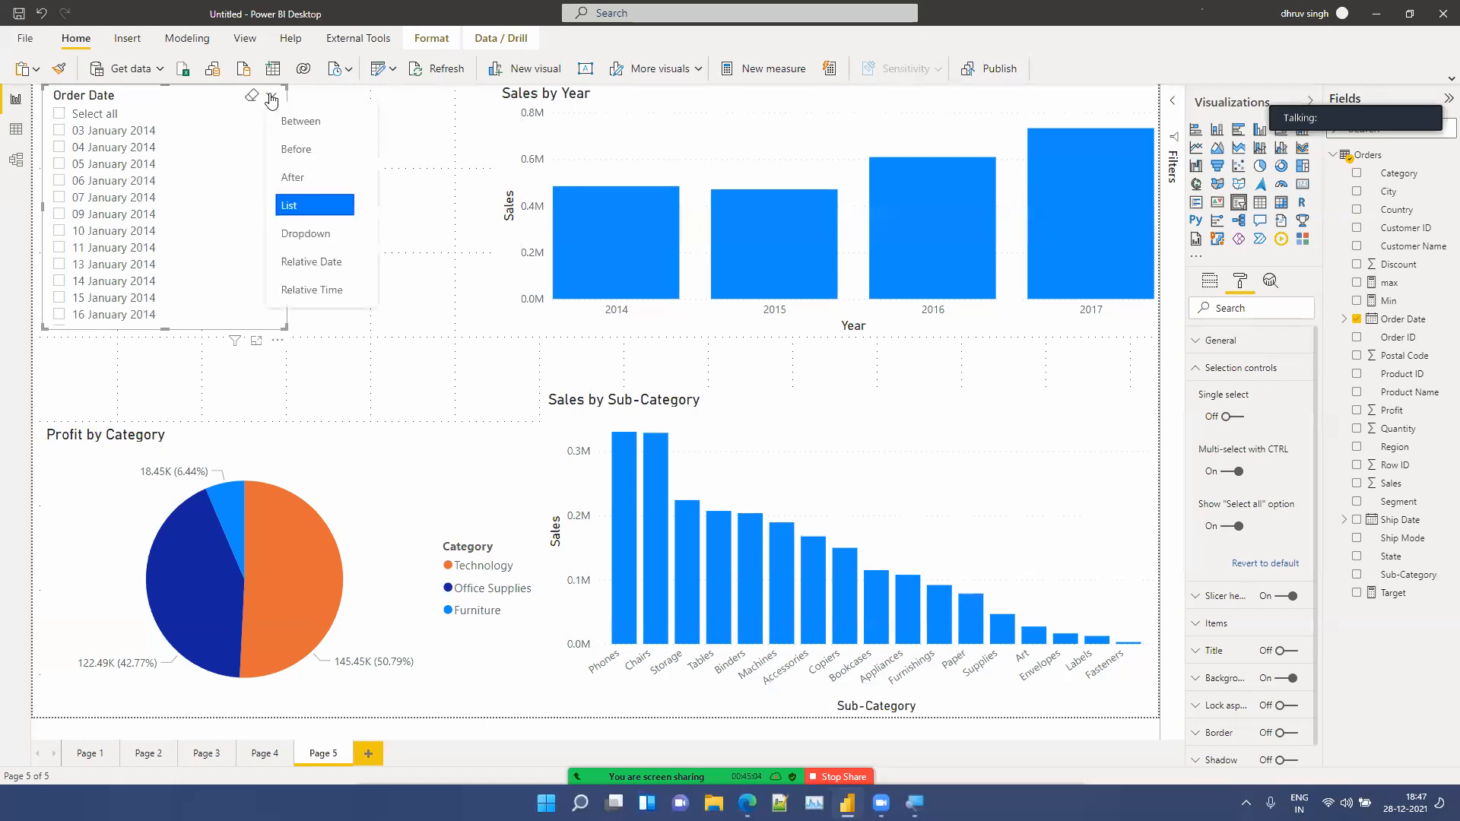
click(277, 340)
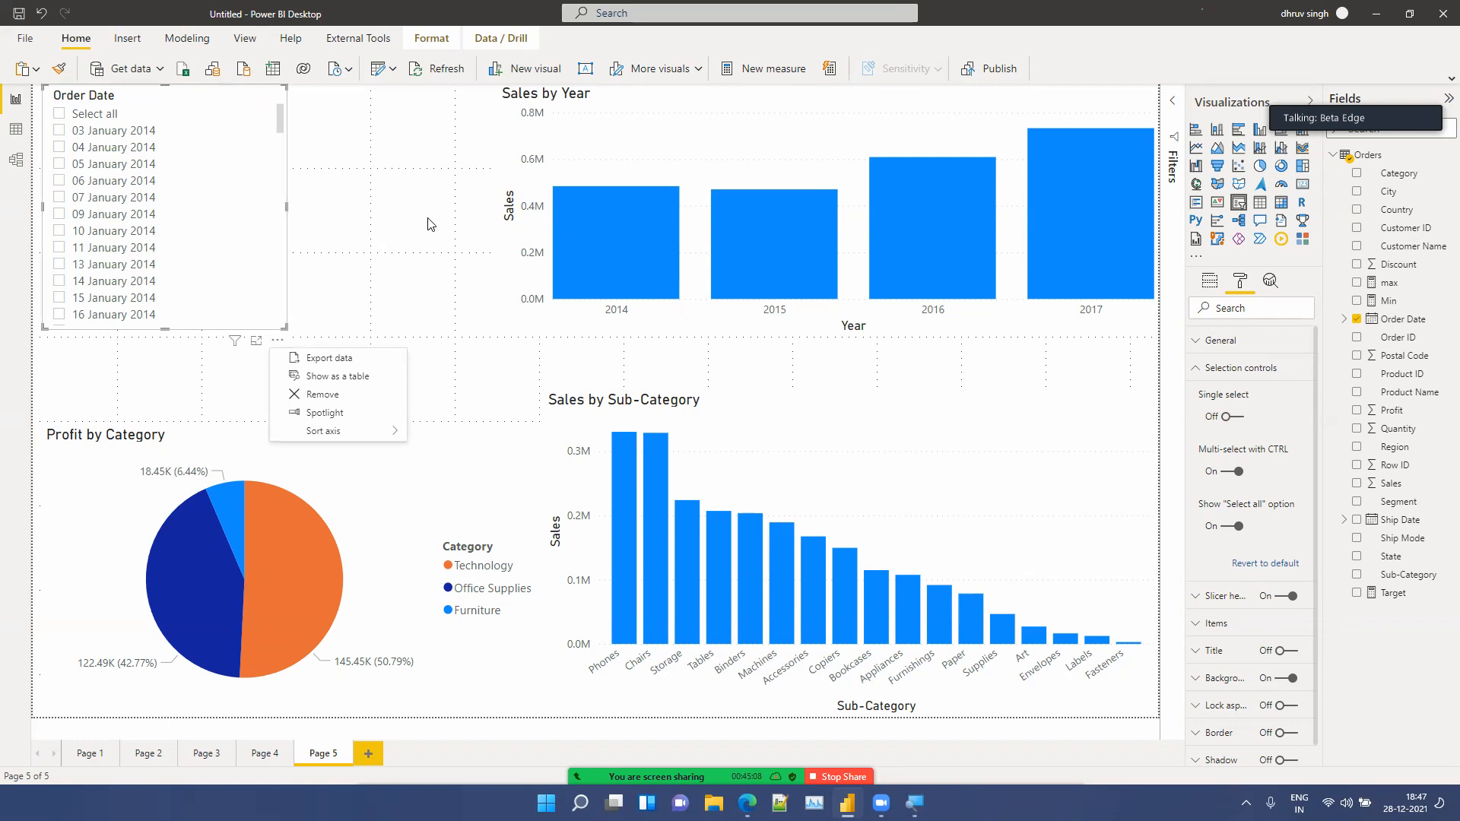
key(Escape)
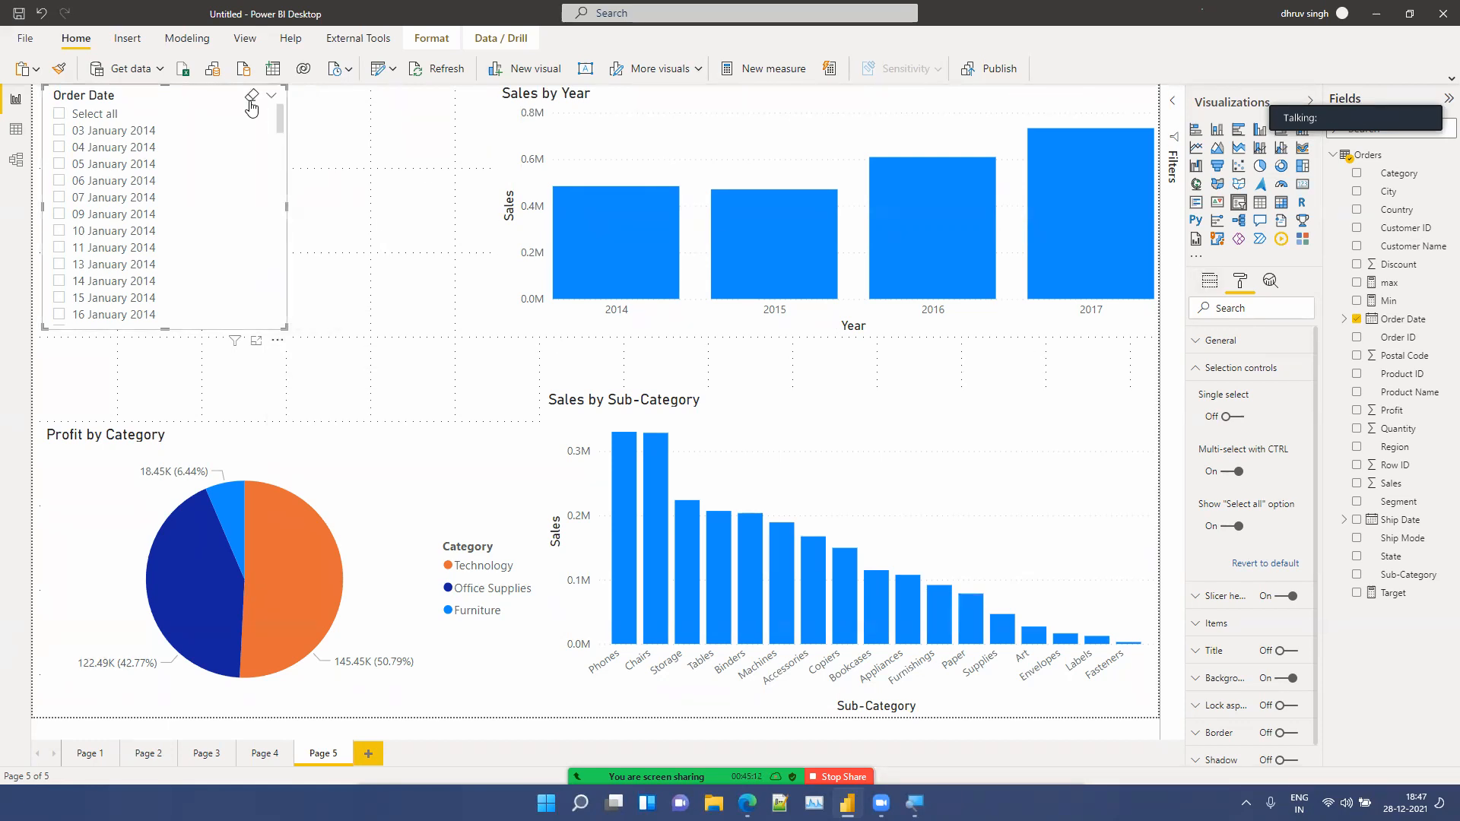
click(271, 95)
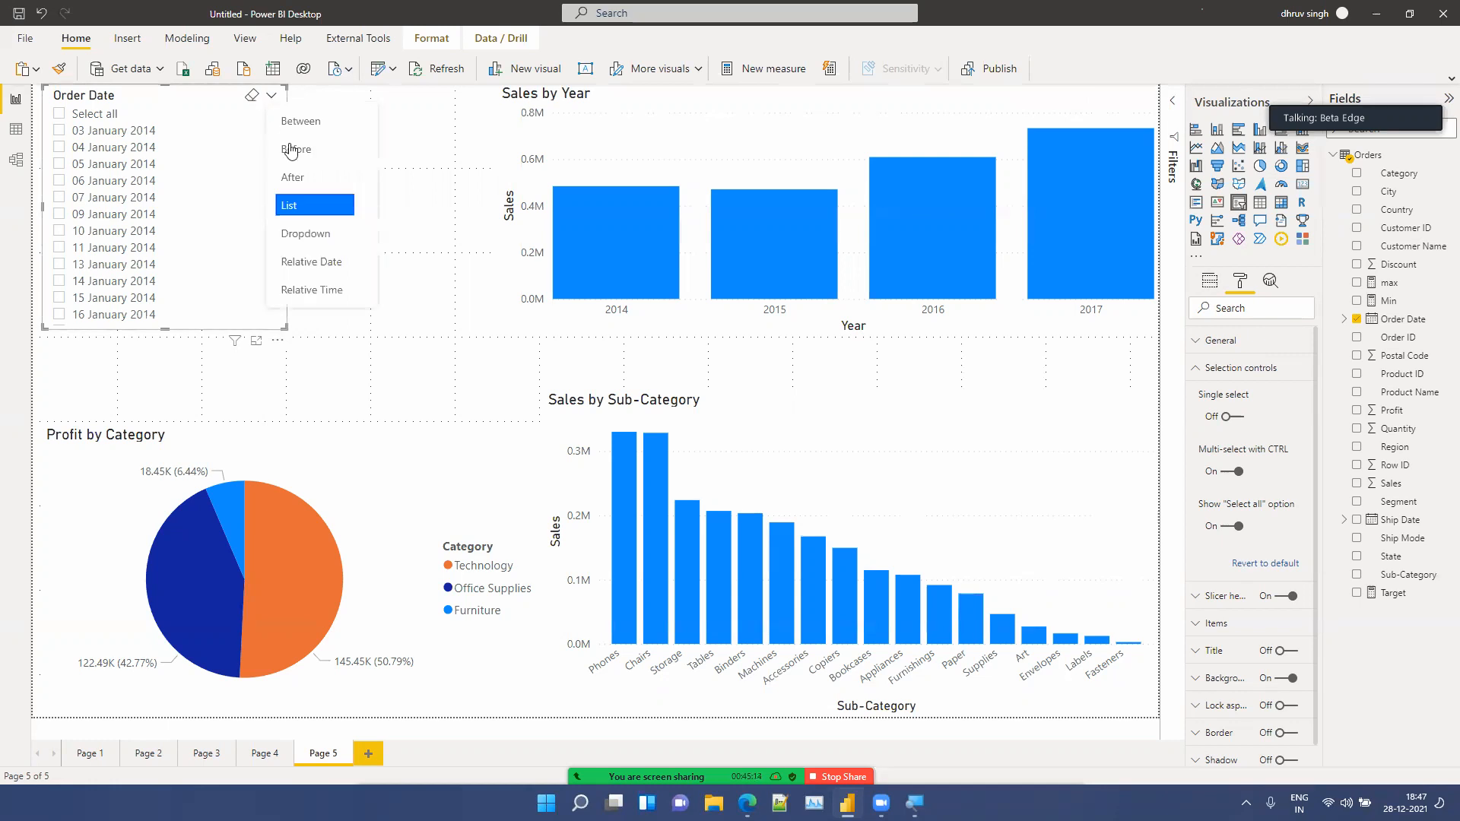
click(297, 234)
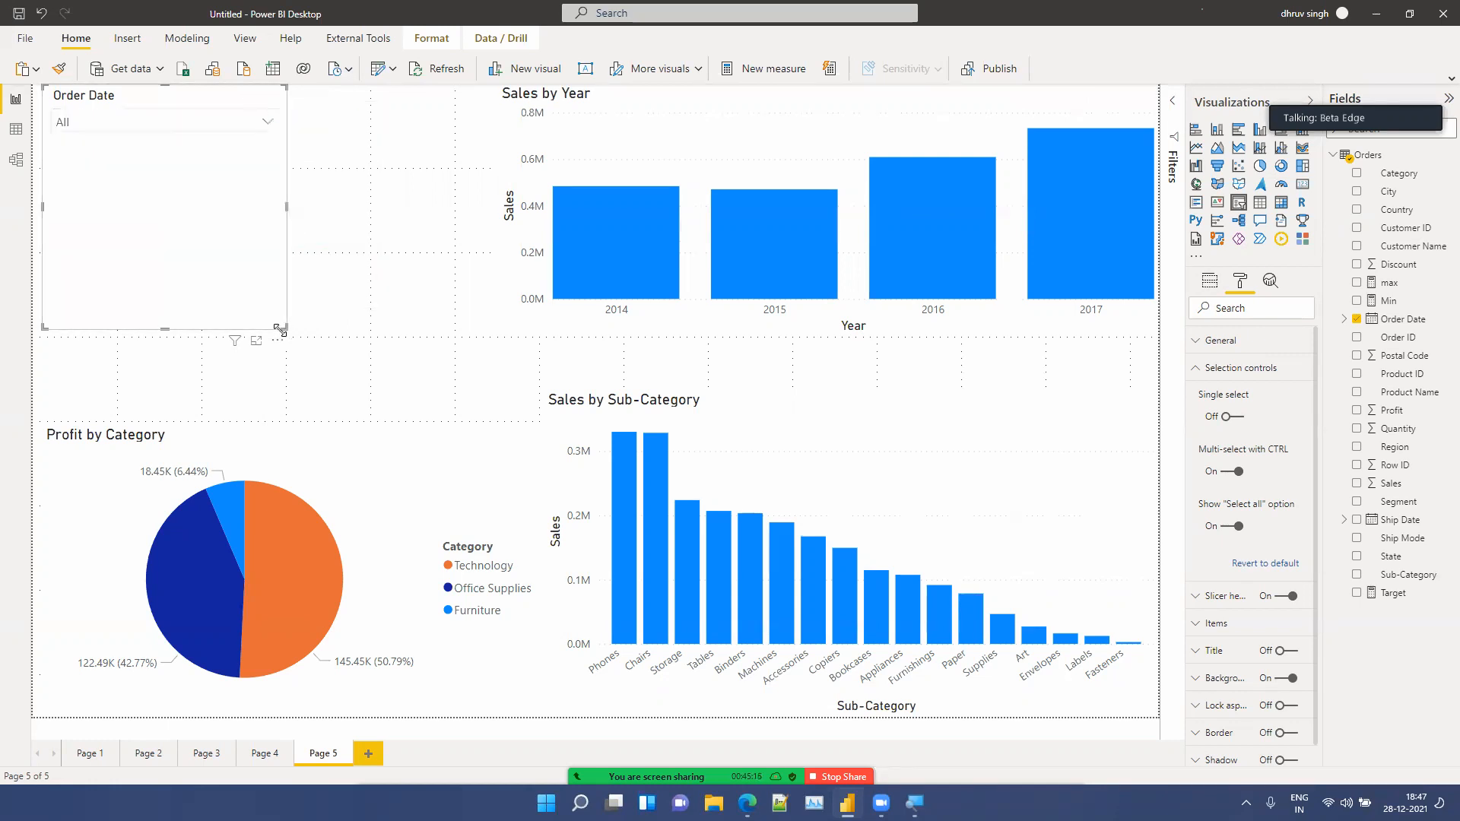
drag(279, 328, 217, 138)
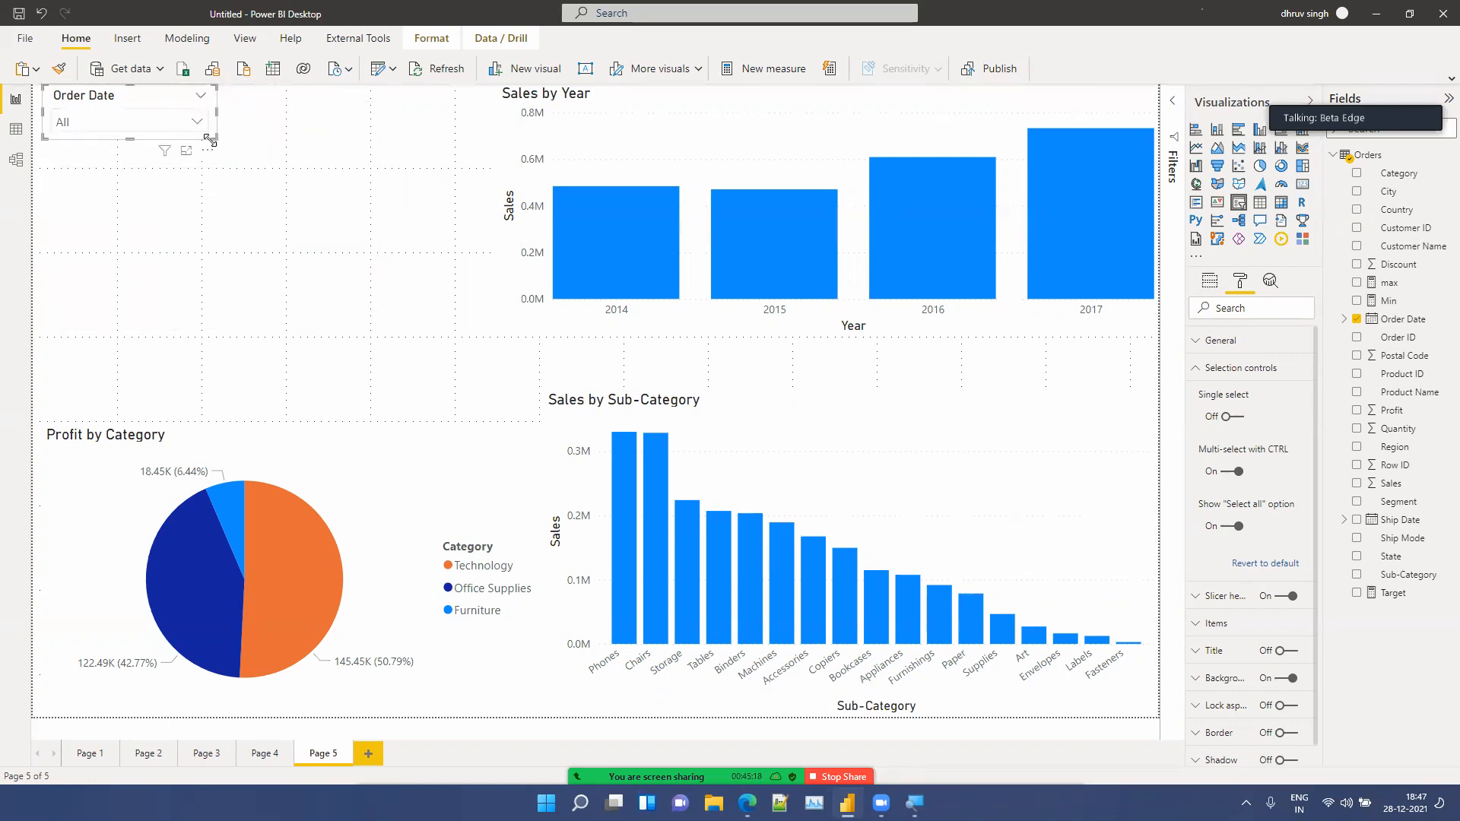
Step: Open the slicer's dropdown and scroll through the date list before closing it
click(196, 123)
scroll(149, 270, down, 10)
scroll(149, 270, down, 3)
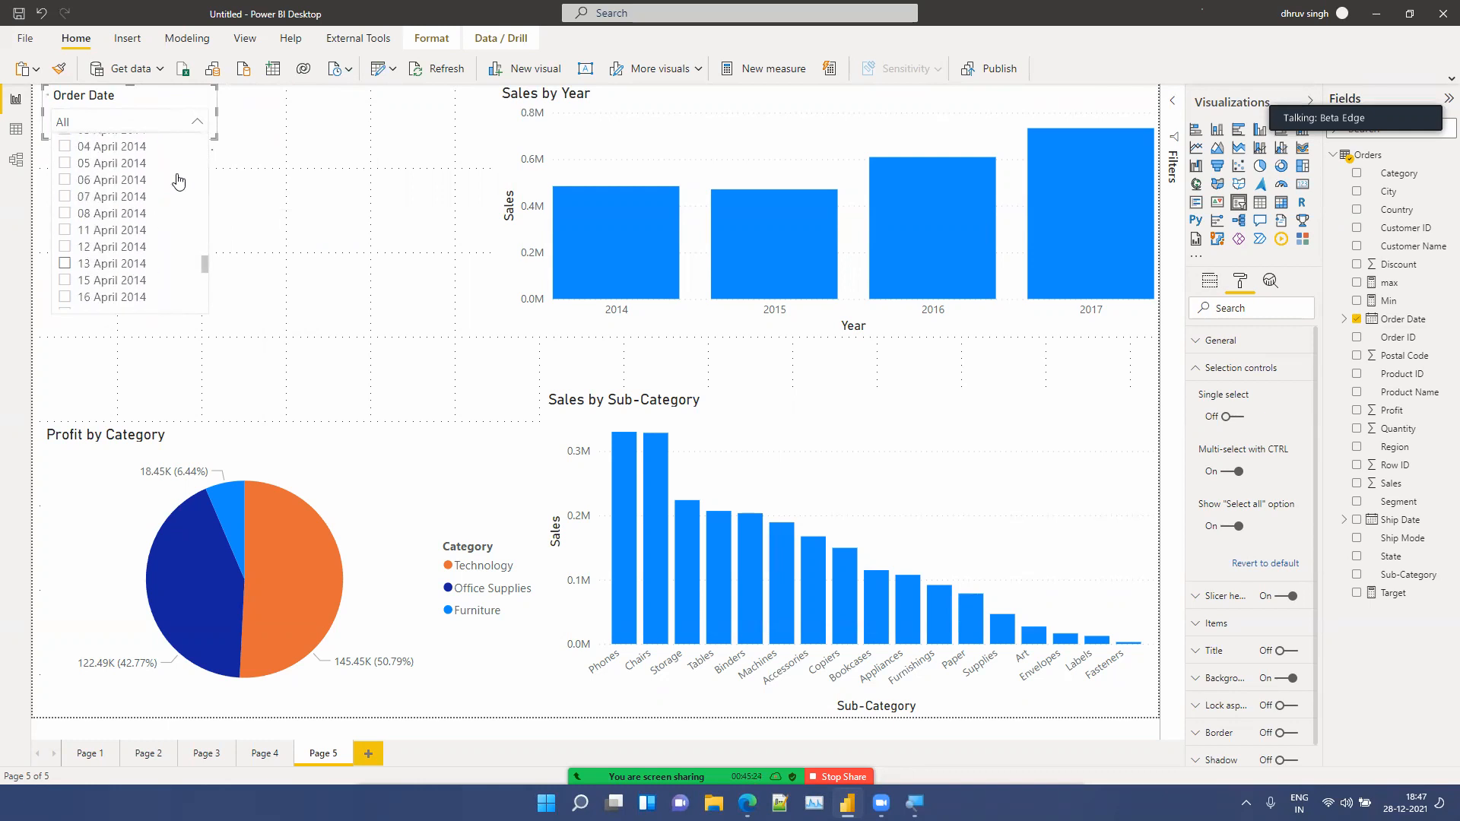
click(197, 124)
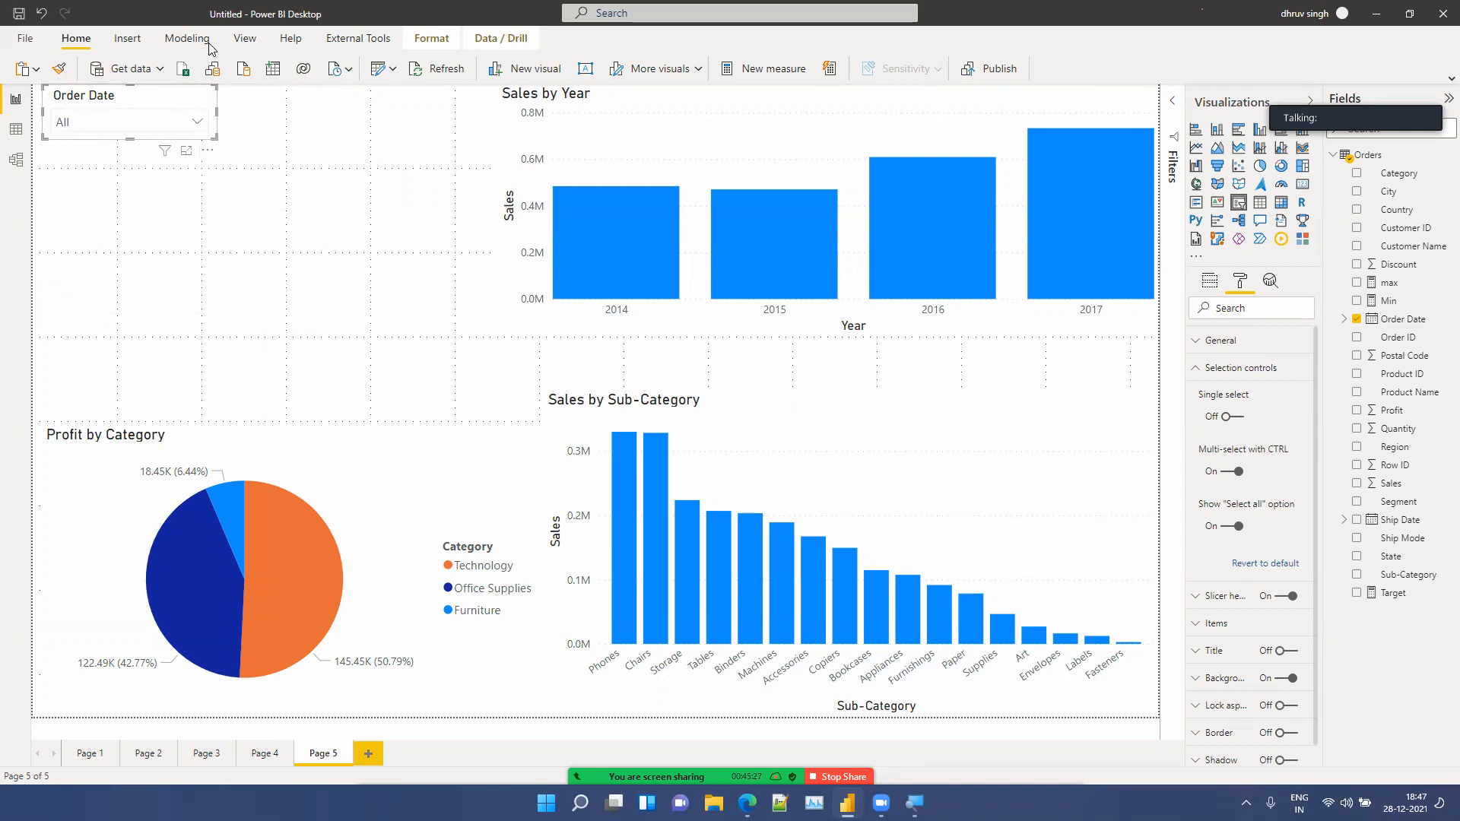
Step: Try the Relative Date and Relative Time styles on the Order Date slicer, opening its unit list
click(204, 97)
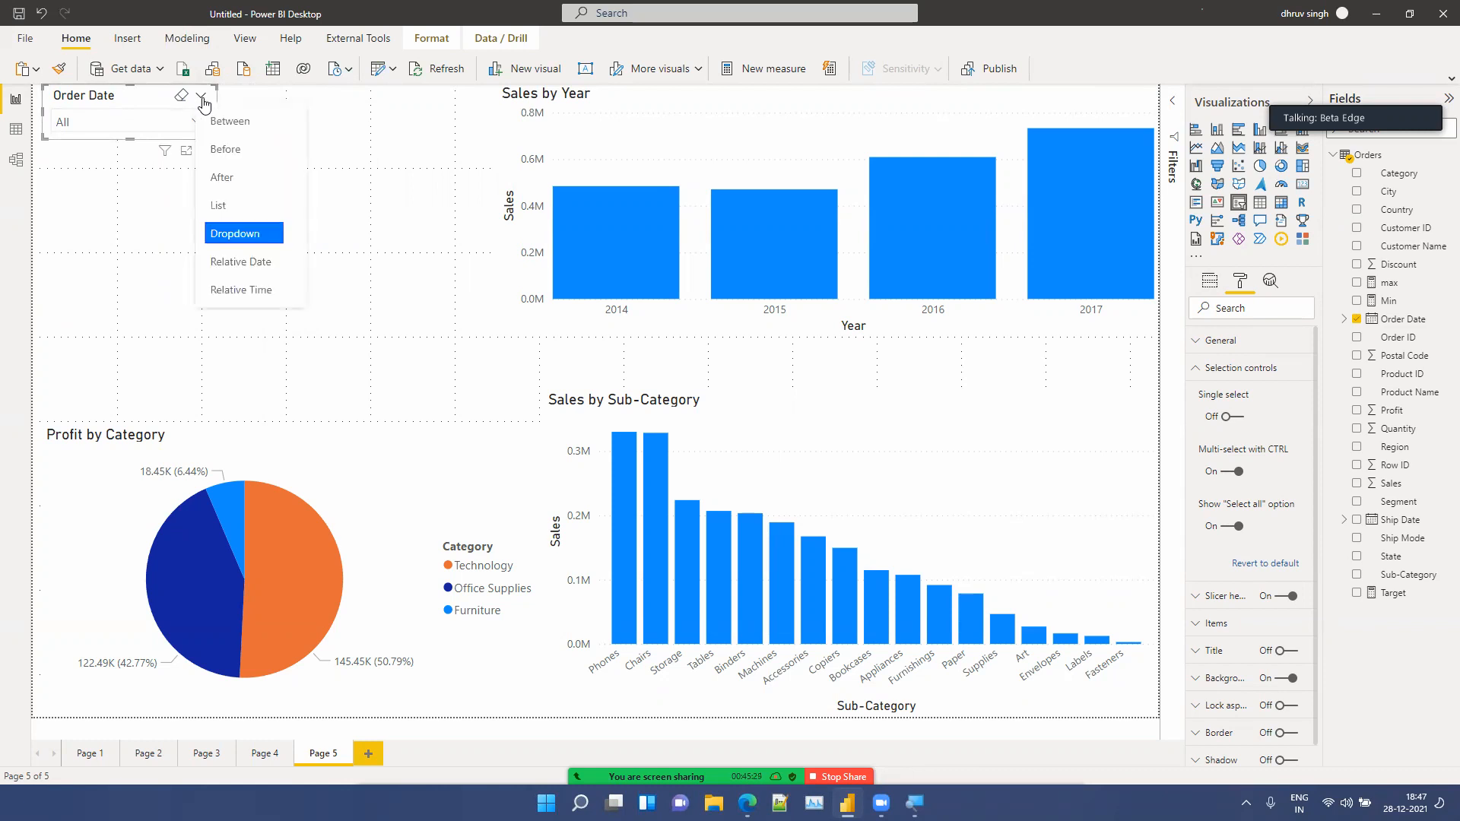
click(242, 263)
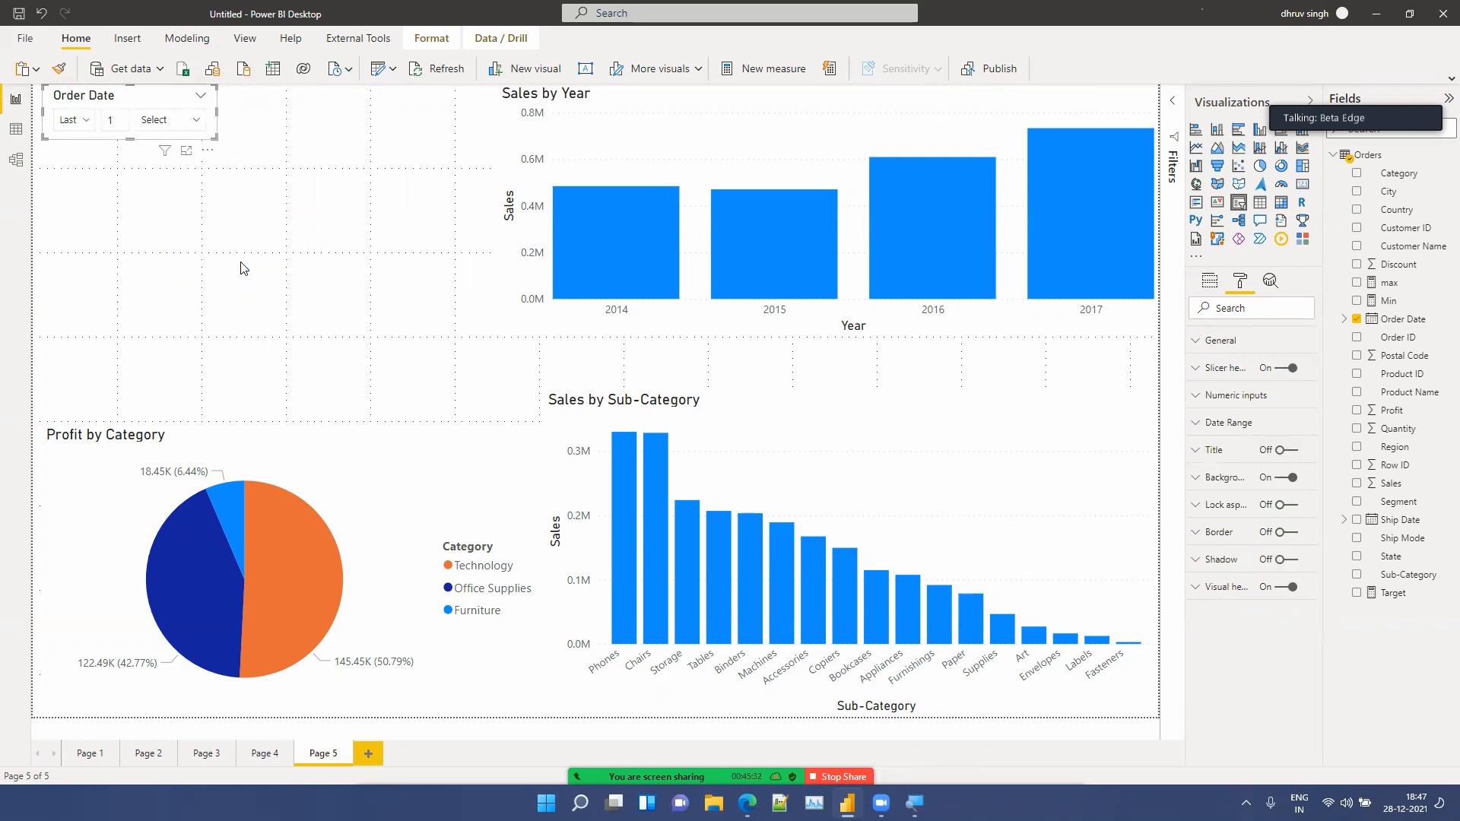
click(157, 121)
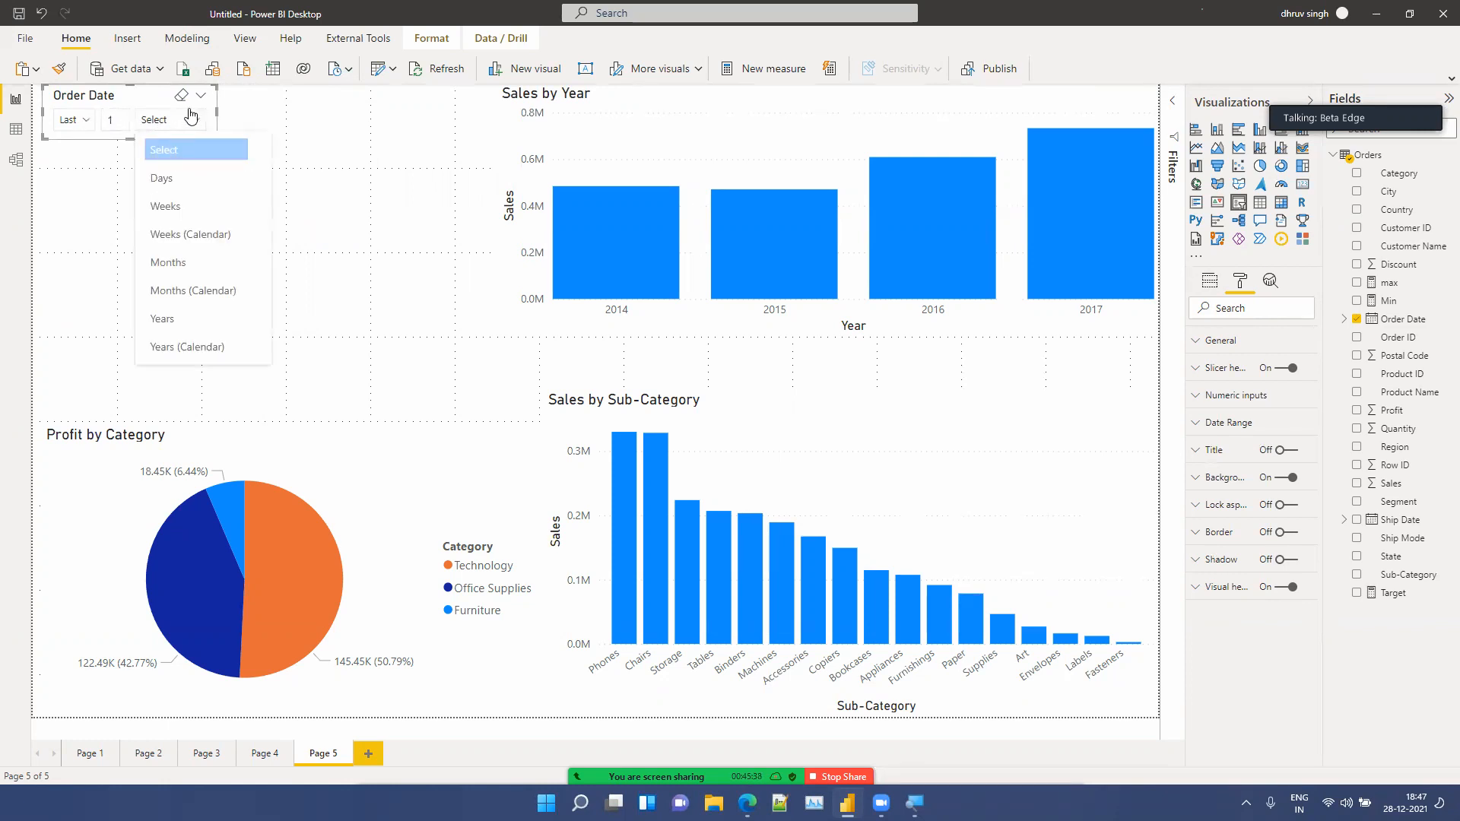
click(202, 100)
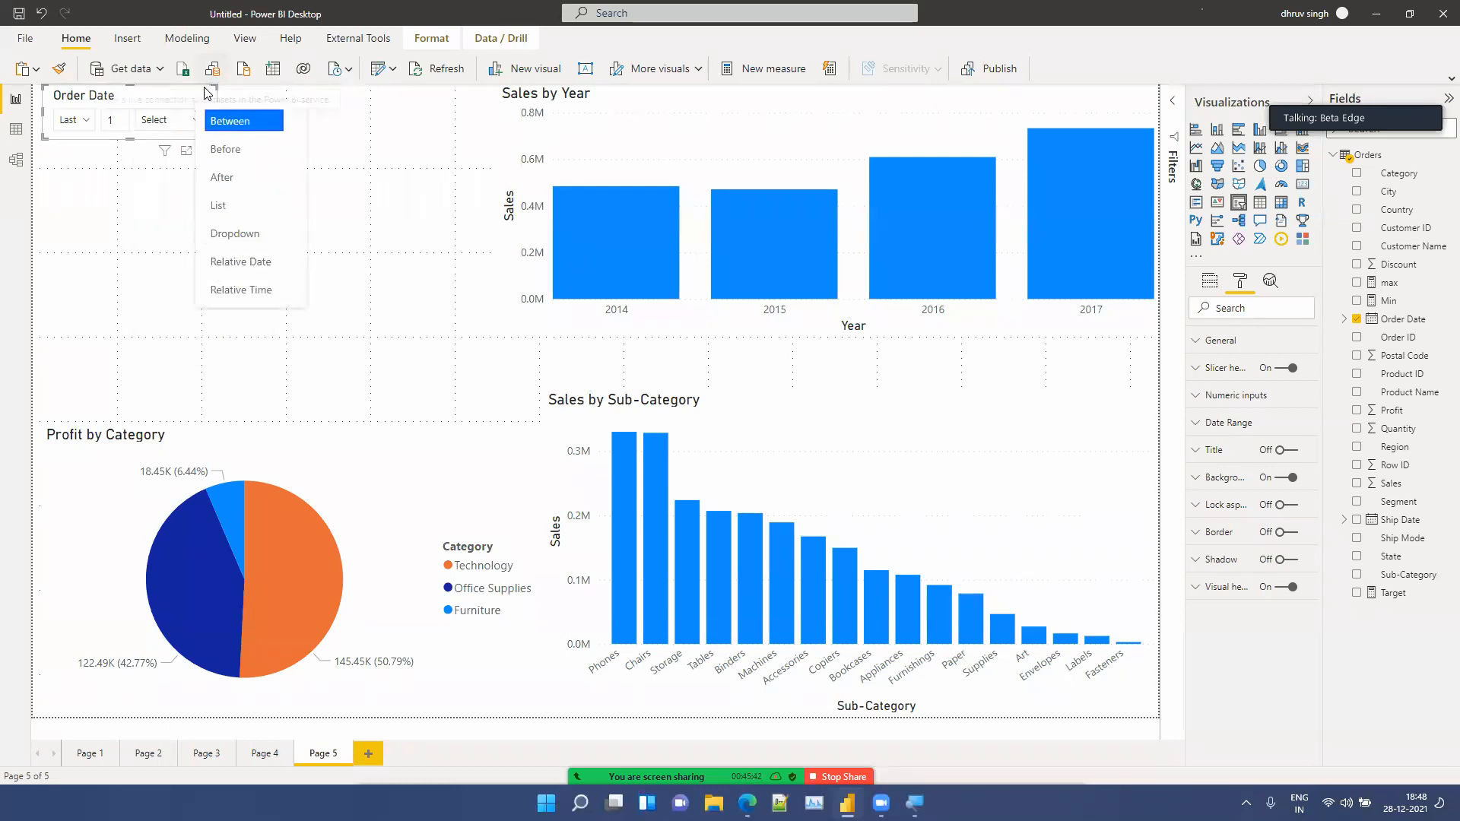
click(222, 290)
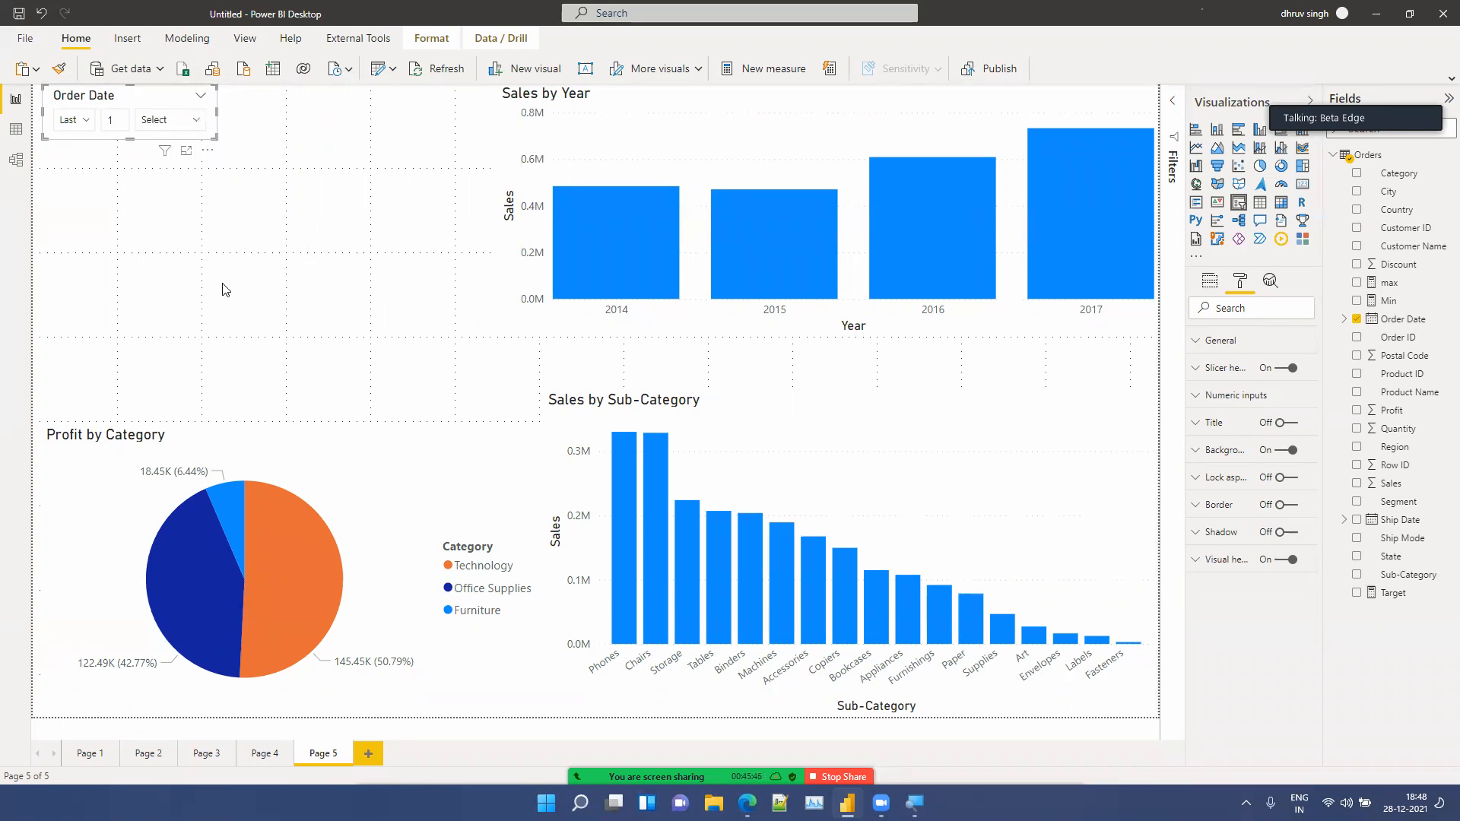
Step: Switch the Order Date slicer to Between style and enlarge it
click(201, 100)
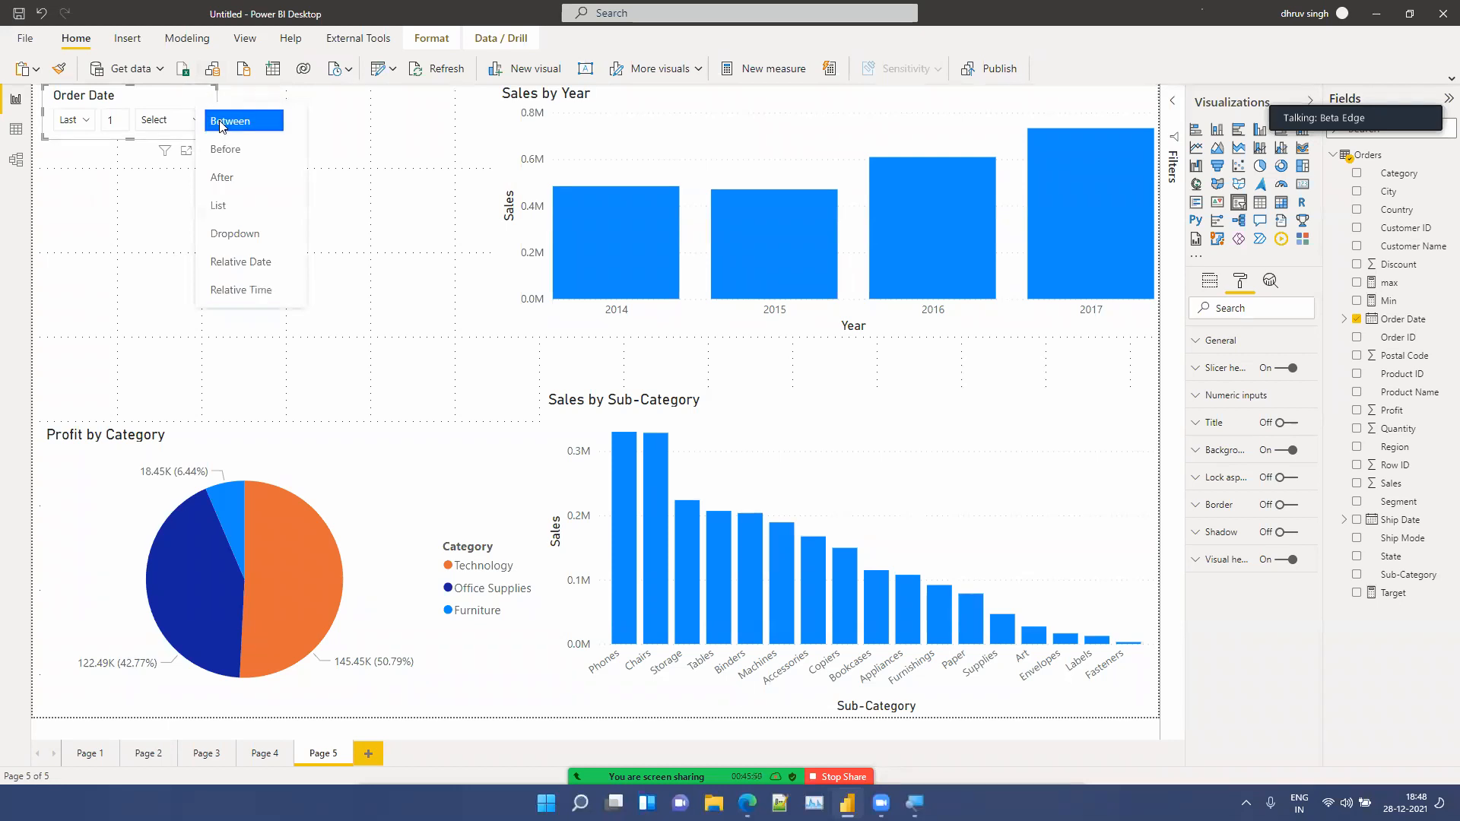
click(223, 123)
drag(212, 138, 258, 214)
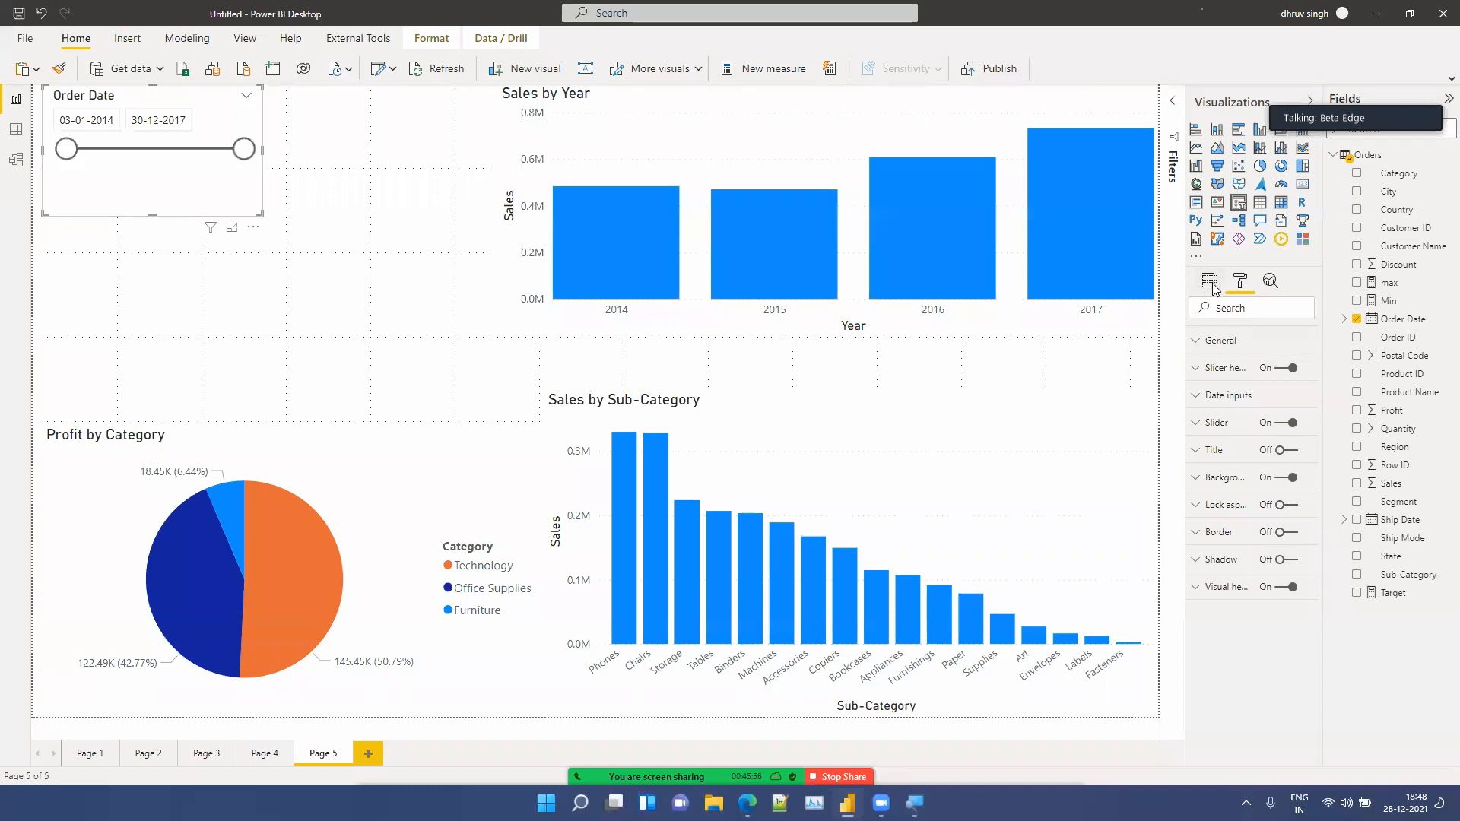
Step: Change the slicer's Order Date field to use the Date Hierarchy
click(1212, 288)
click(1294, 328)
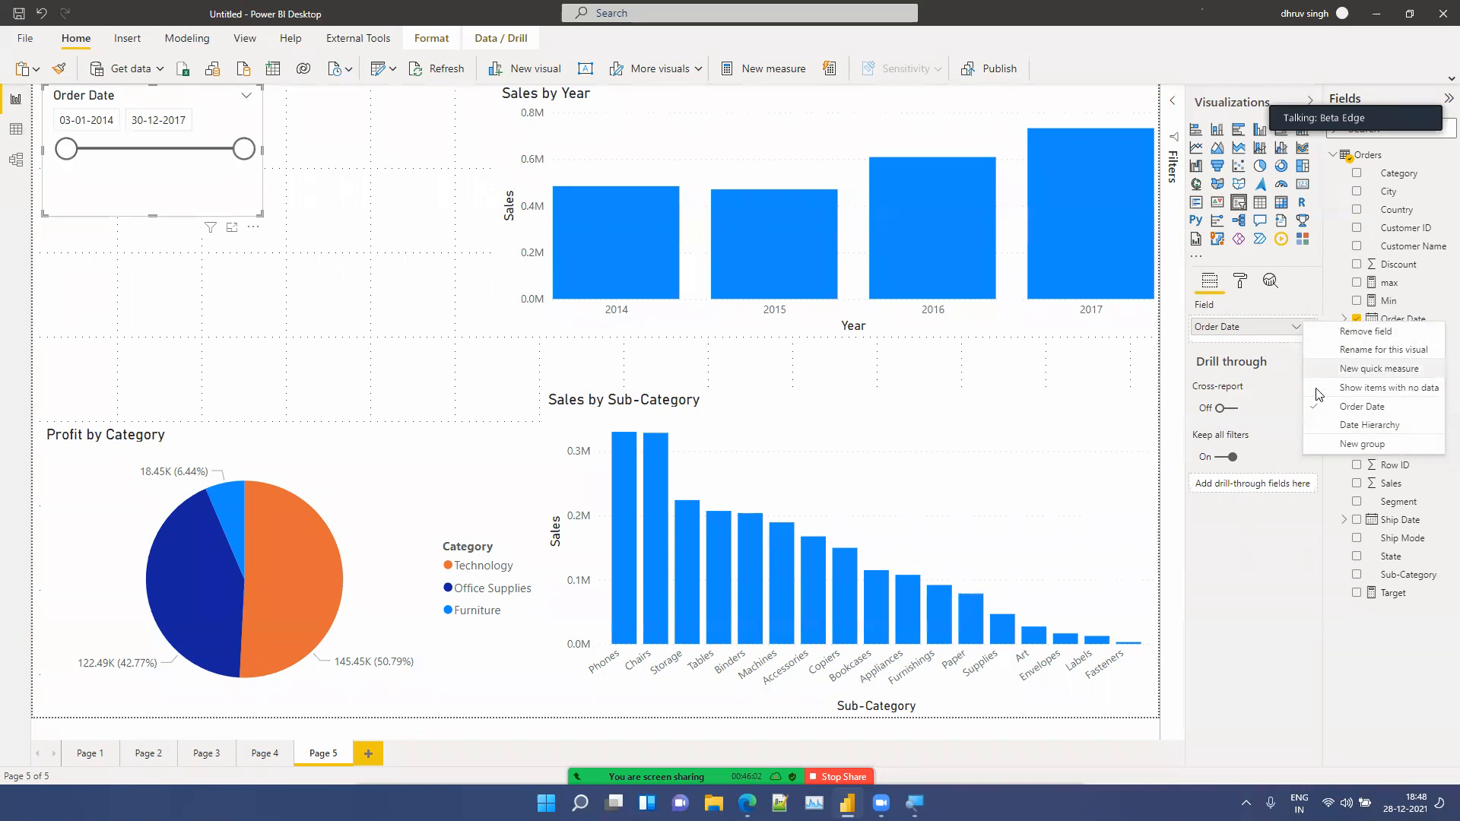
click(1321, 426)
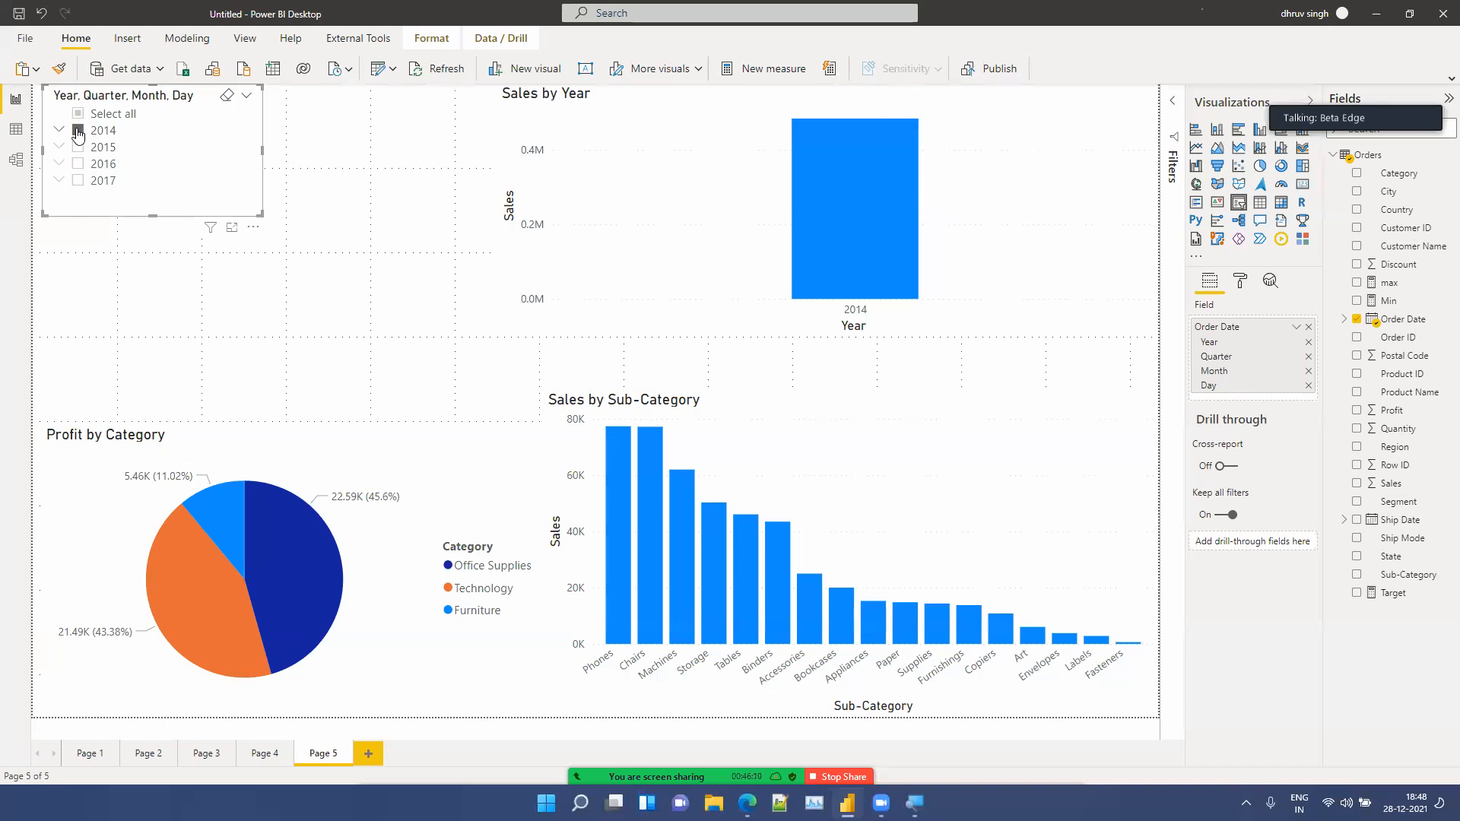
Step: Drill into 2014 Qtr 1 in the hierarchy slicer, deselecting January and February days 1 and 2
click(78, 131)
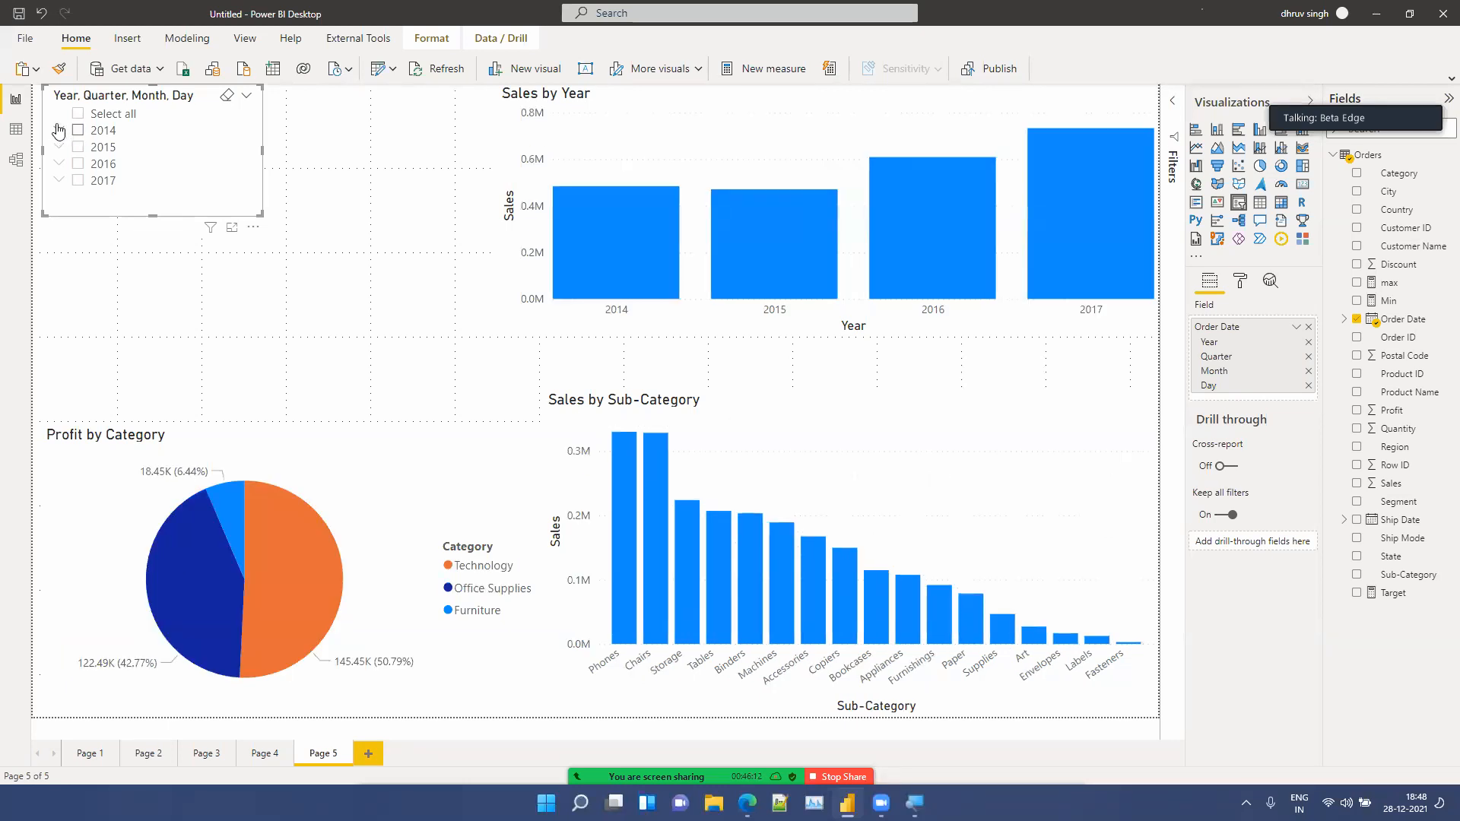
click(60, 133)
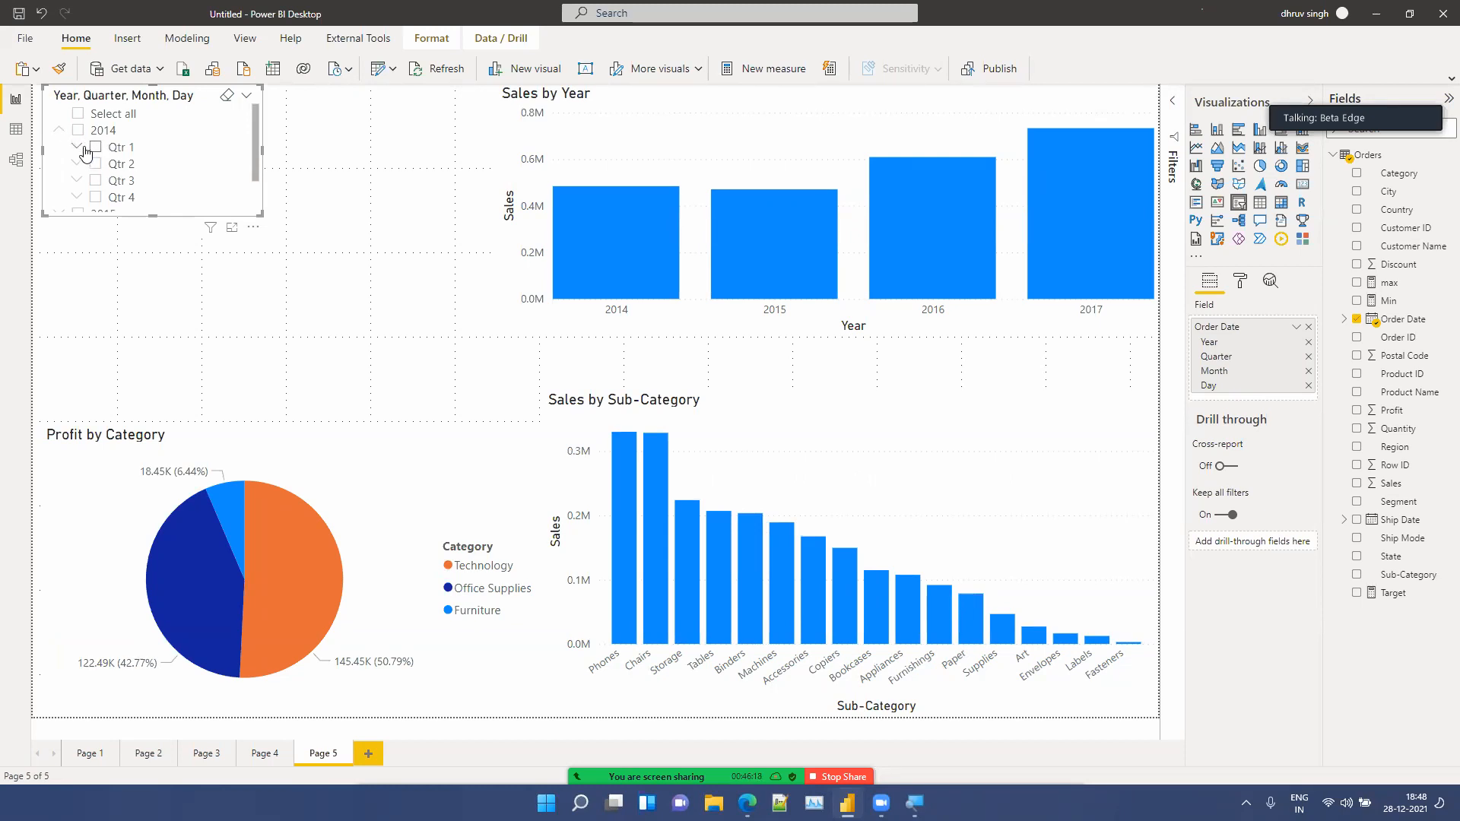
click(91, 149)
click(77, 152)
scroll(107, 148, down, 1)
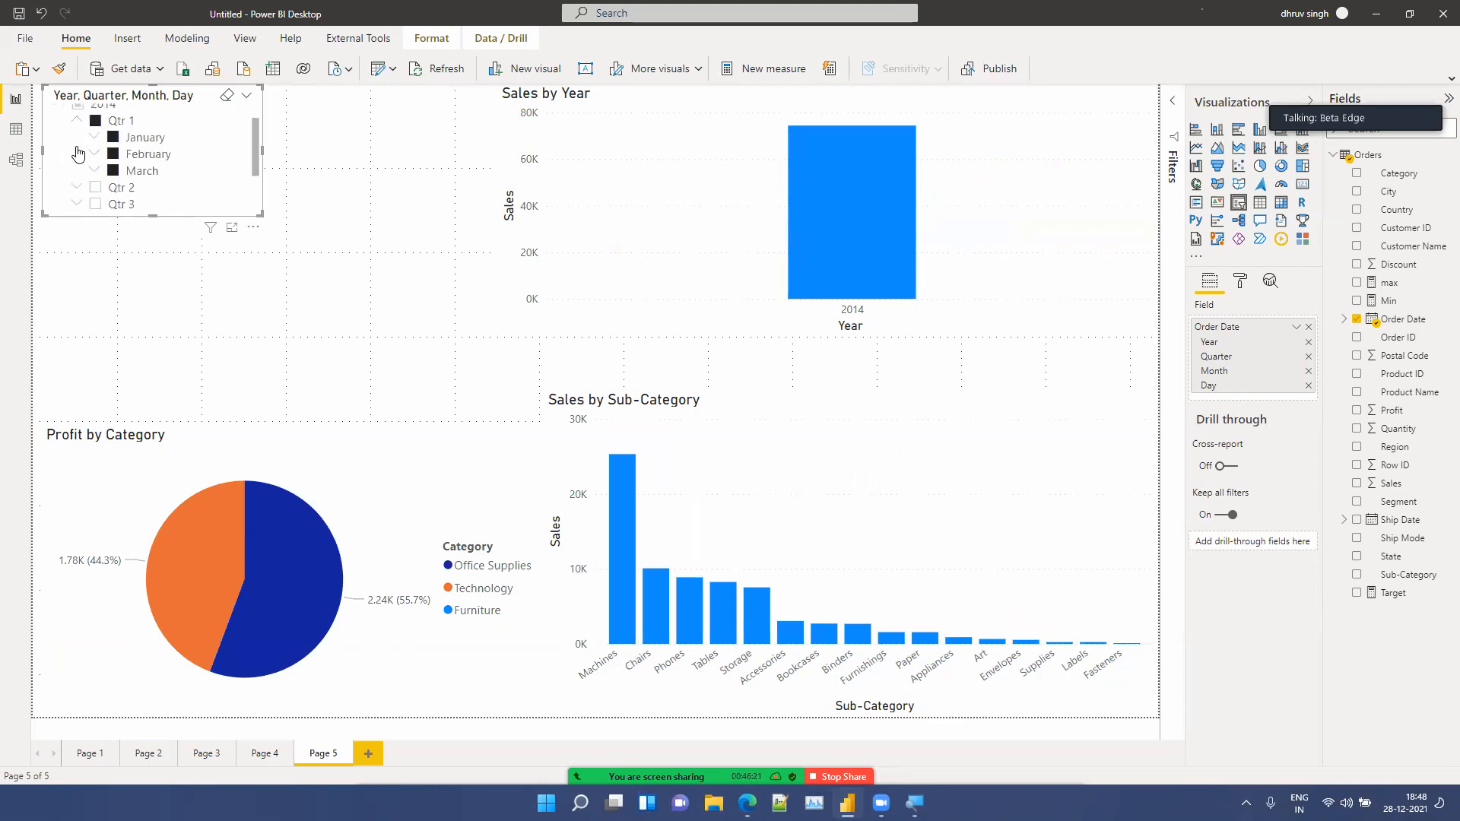
click(114, 139)
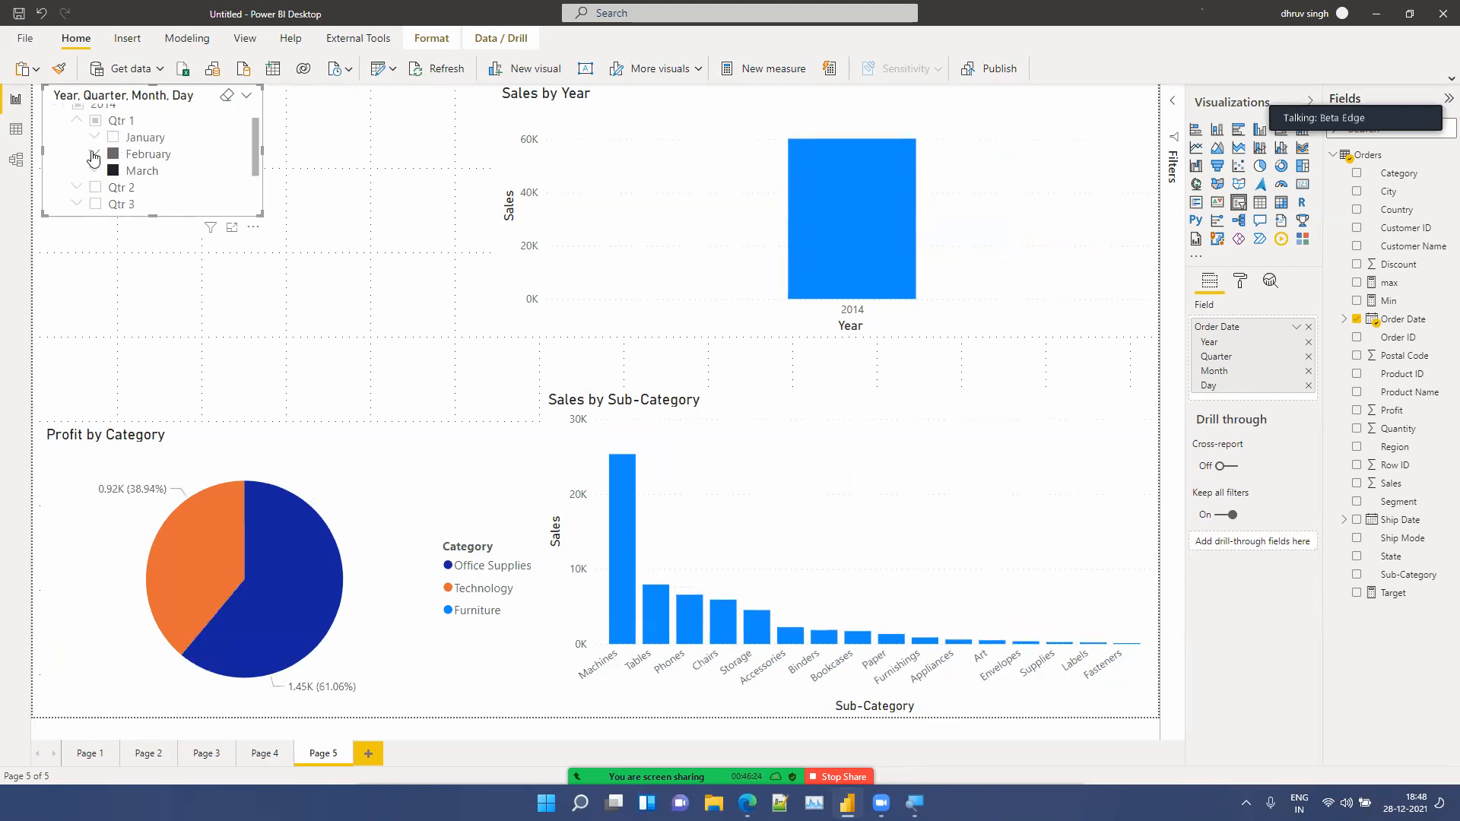
click(95, 156)
click(129, 173)
click(129, 189)
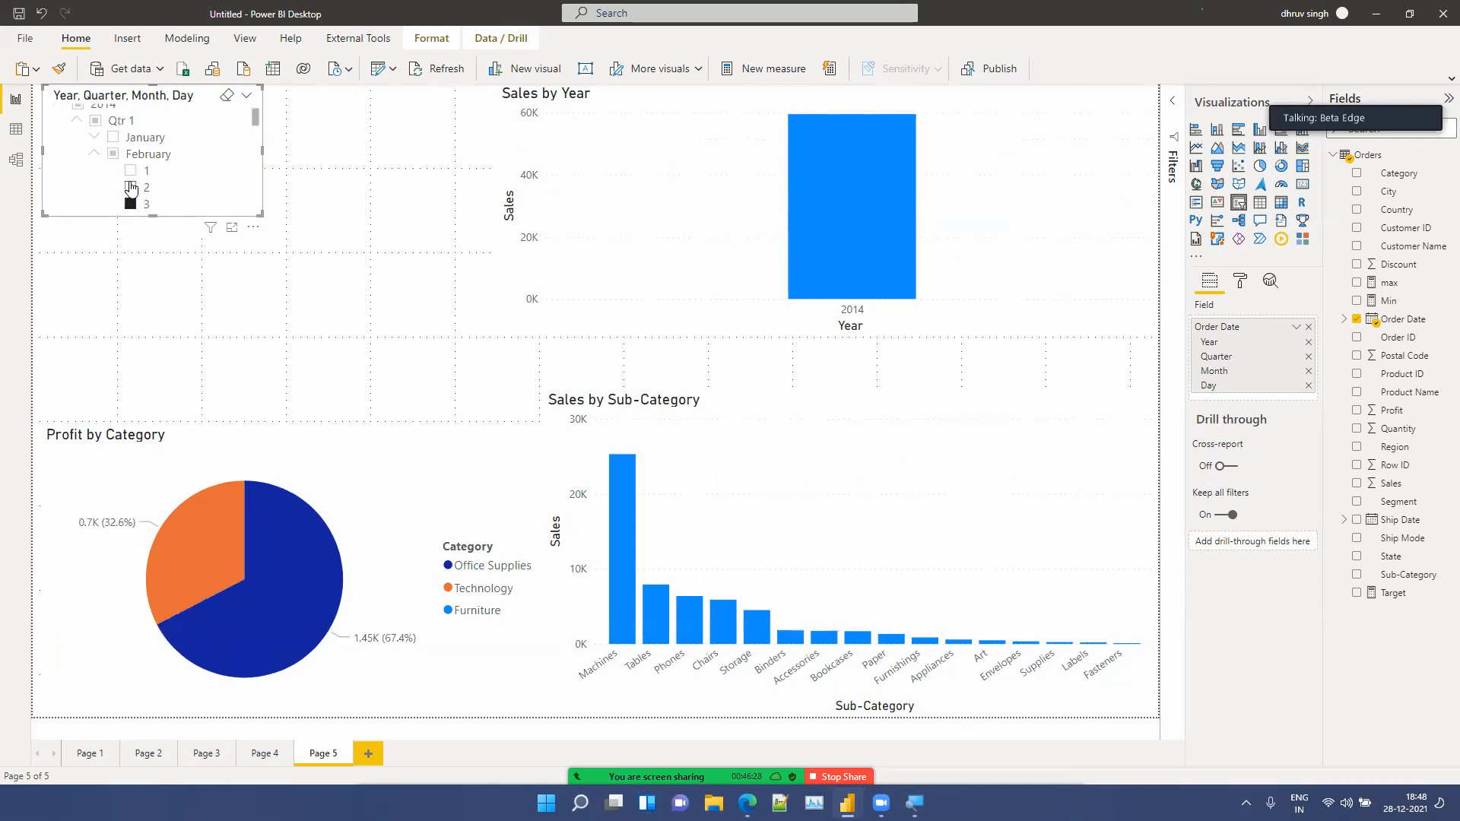
scroll(209, 189, up, 1)
scroll(209, 194, down, 2)
scroll(209, 194, down, 1)
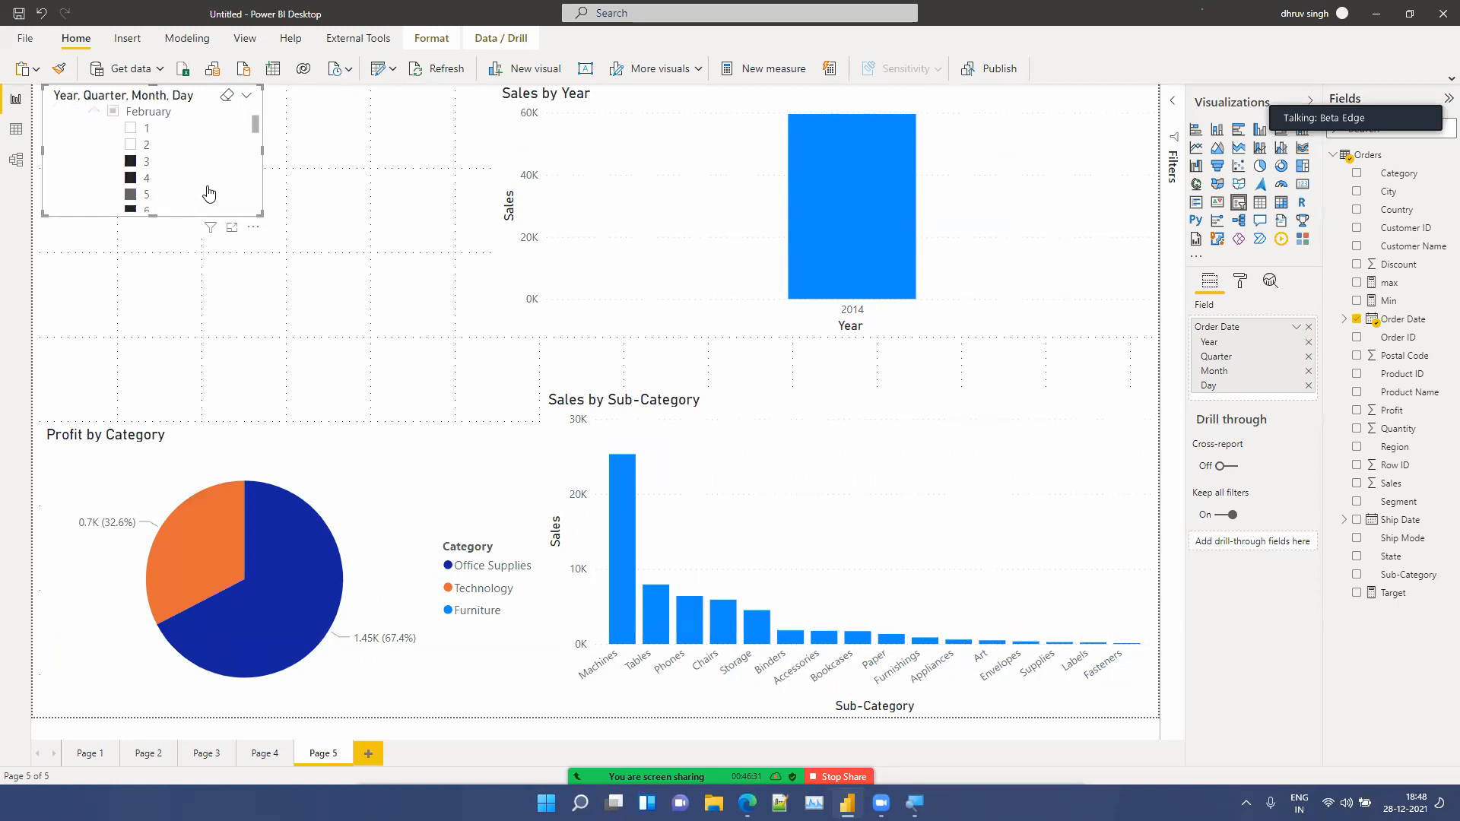
Step: Switch the hierarchy slicer to Dropdown, open its list, then return it to List style
click(248, 103)
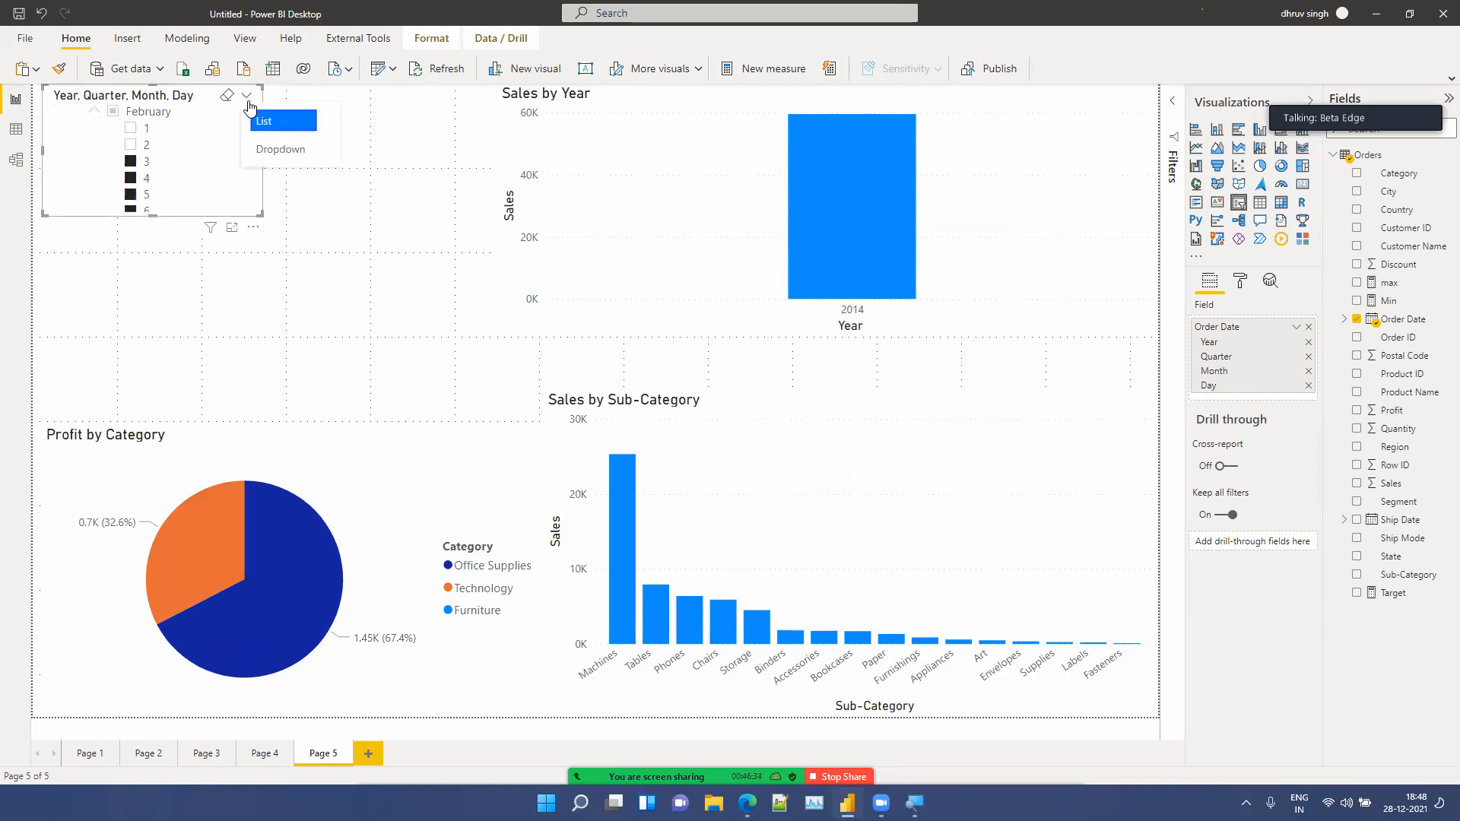
click(267, 151)
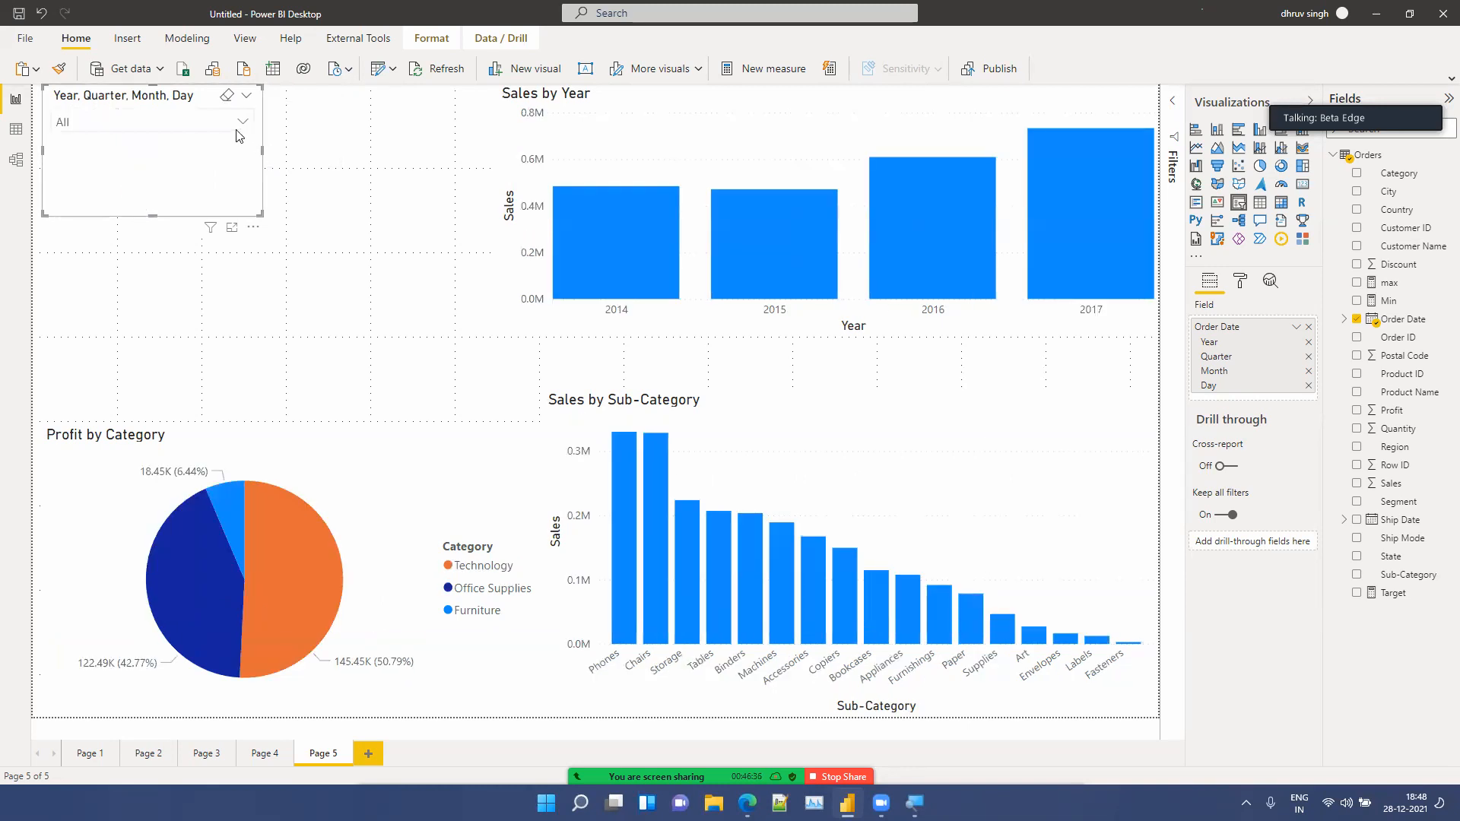
click(241, 123)
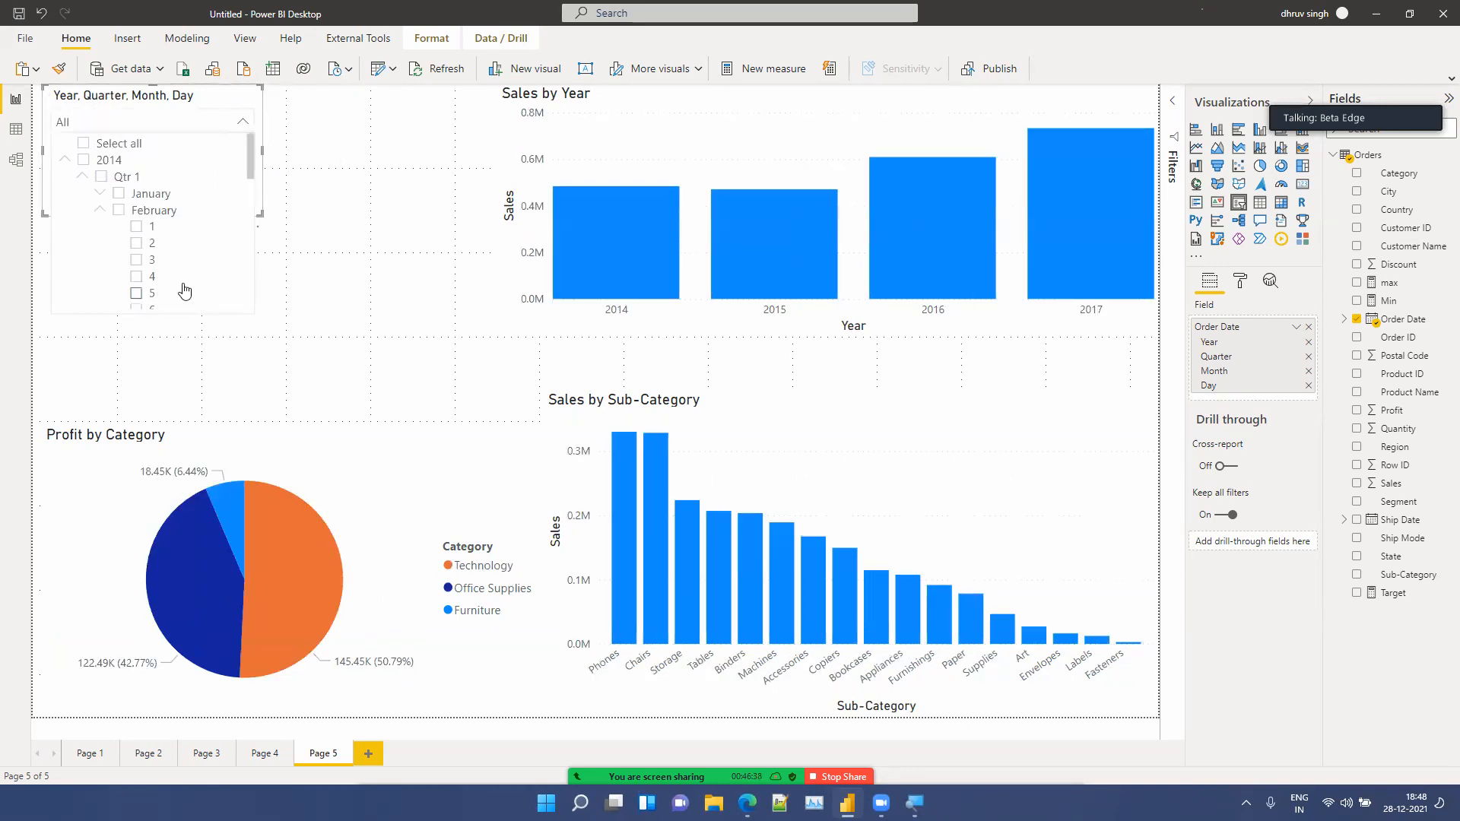
click(223, 126)
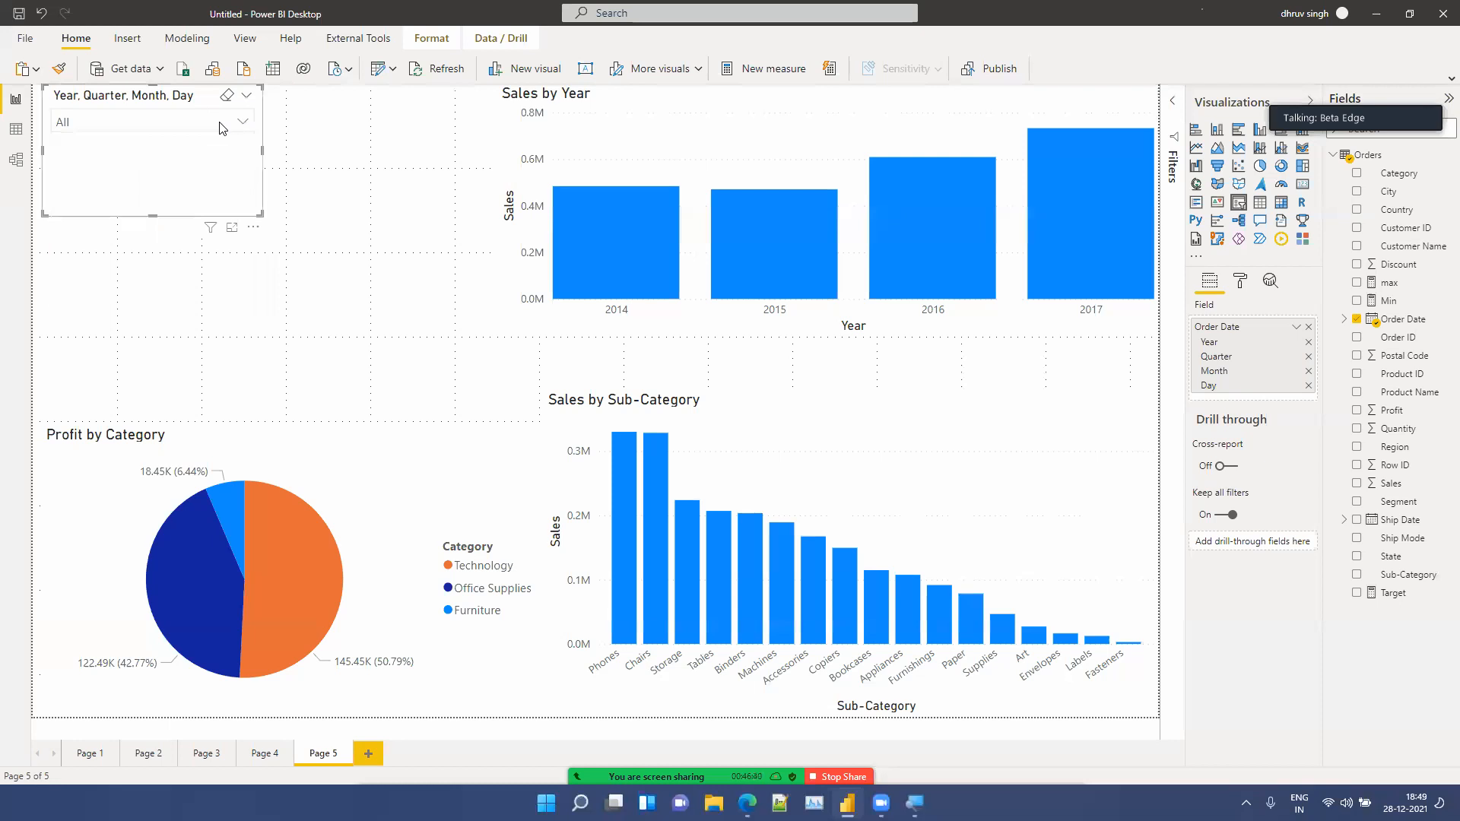
click(232, 126)
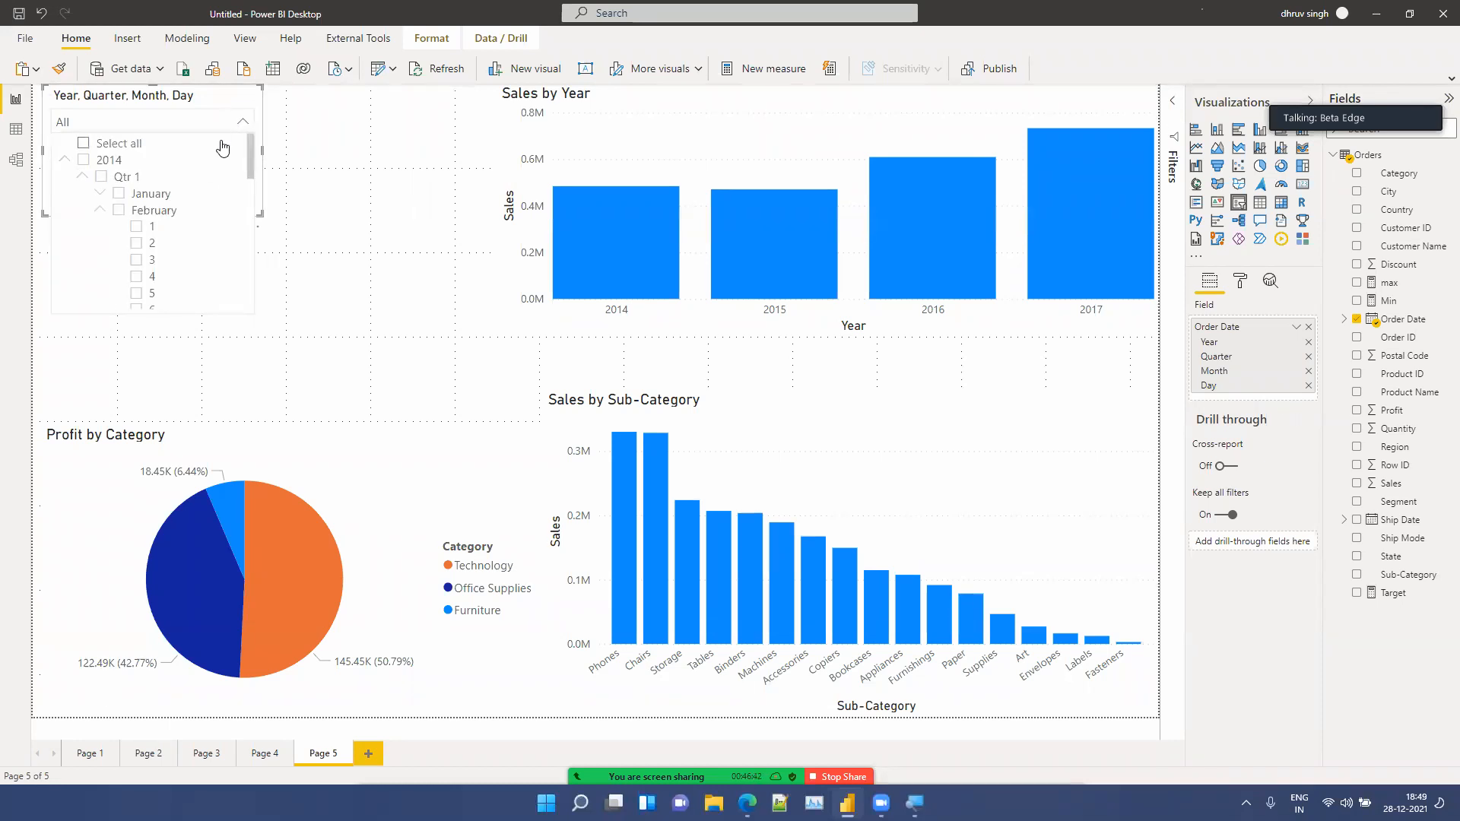
click(246, 96)
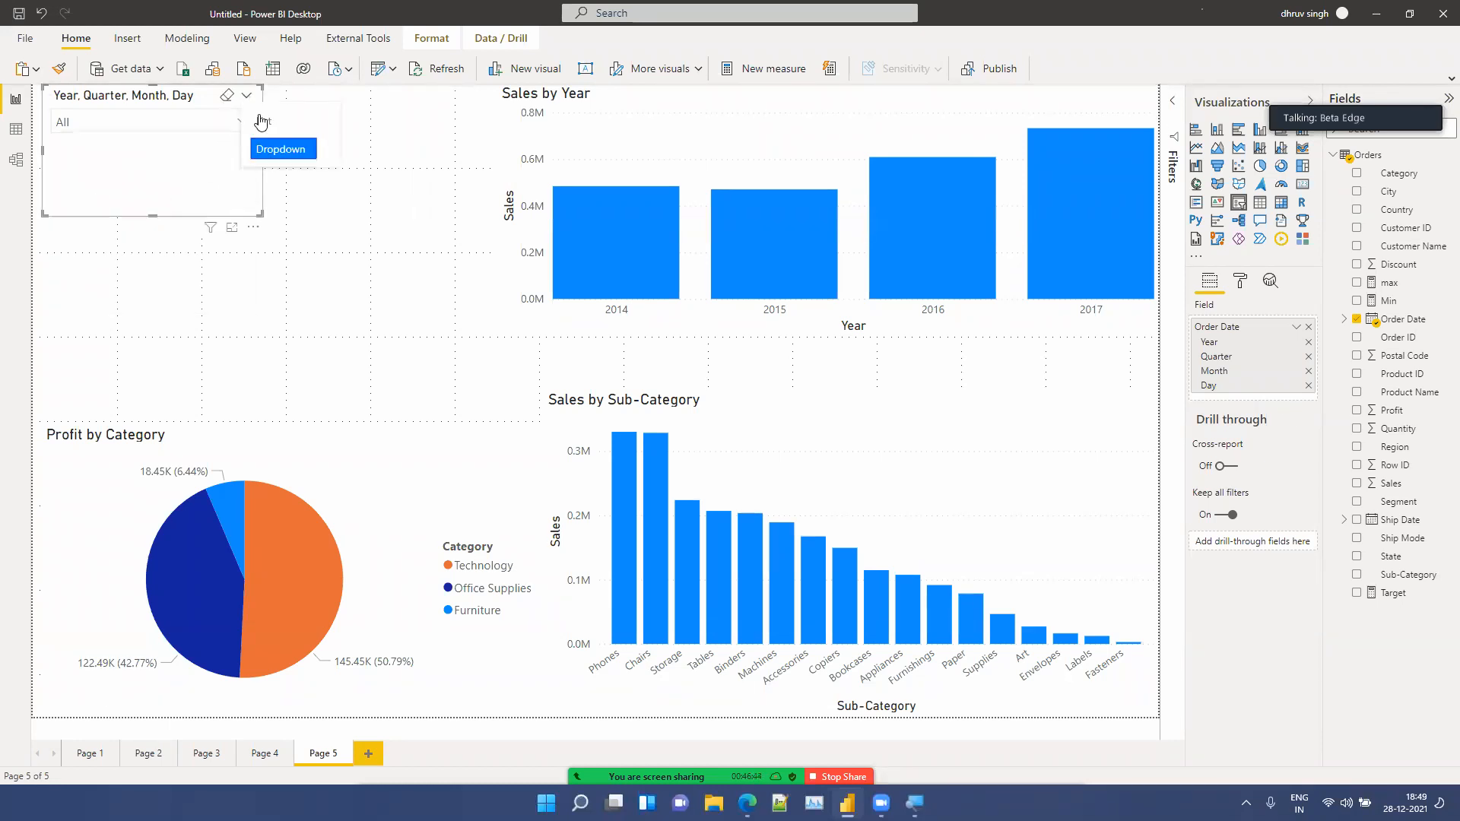
click(261, 124)
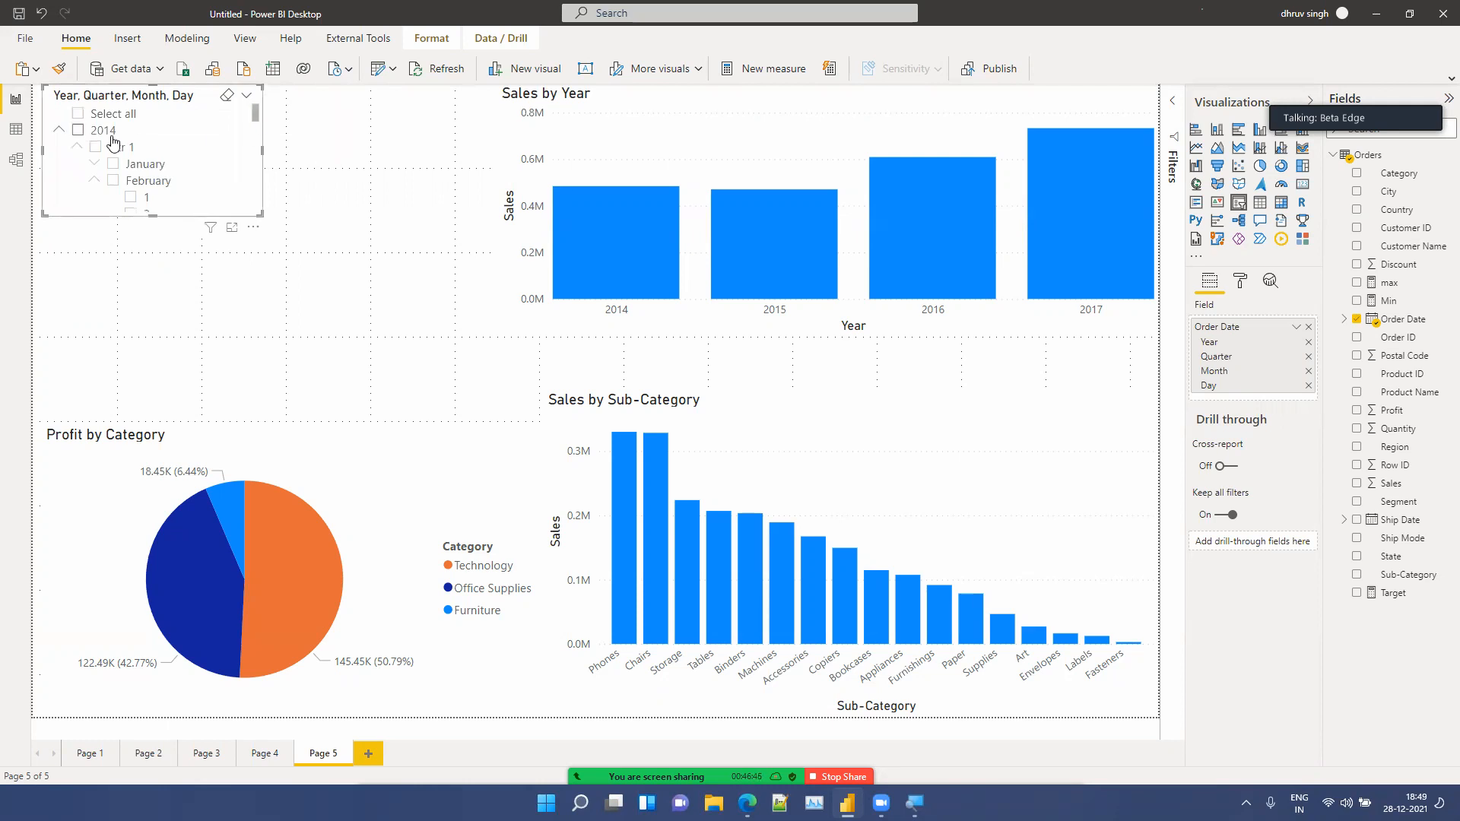
Step: Collapse 2014 and add a card visual showing Sales below the slicer
click(60, 131)
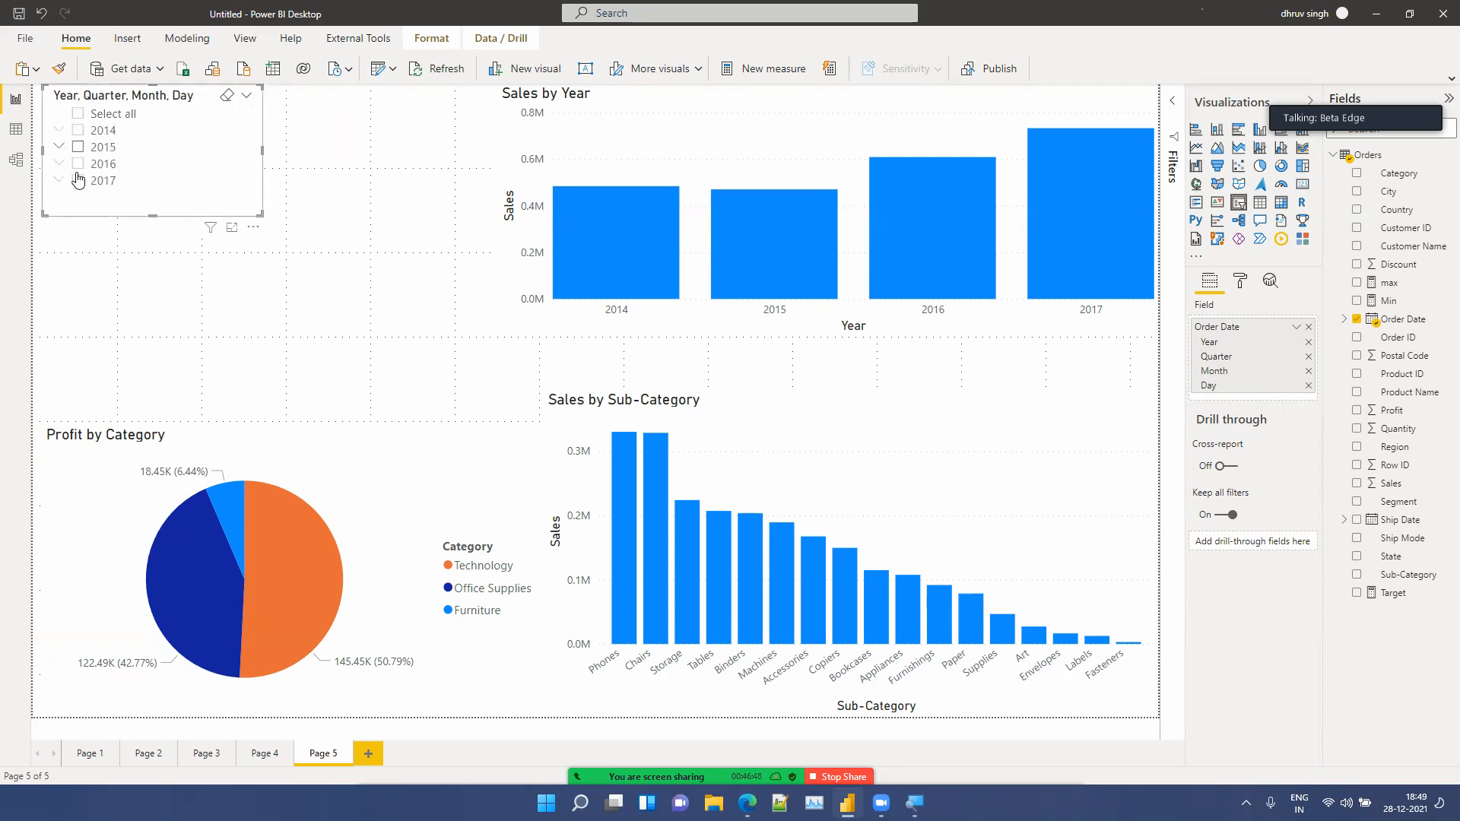
click(204, 275)
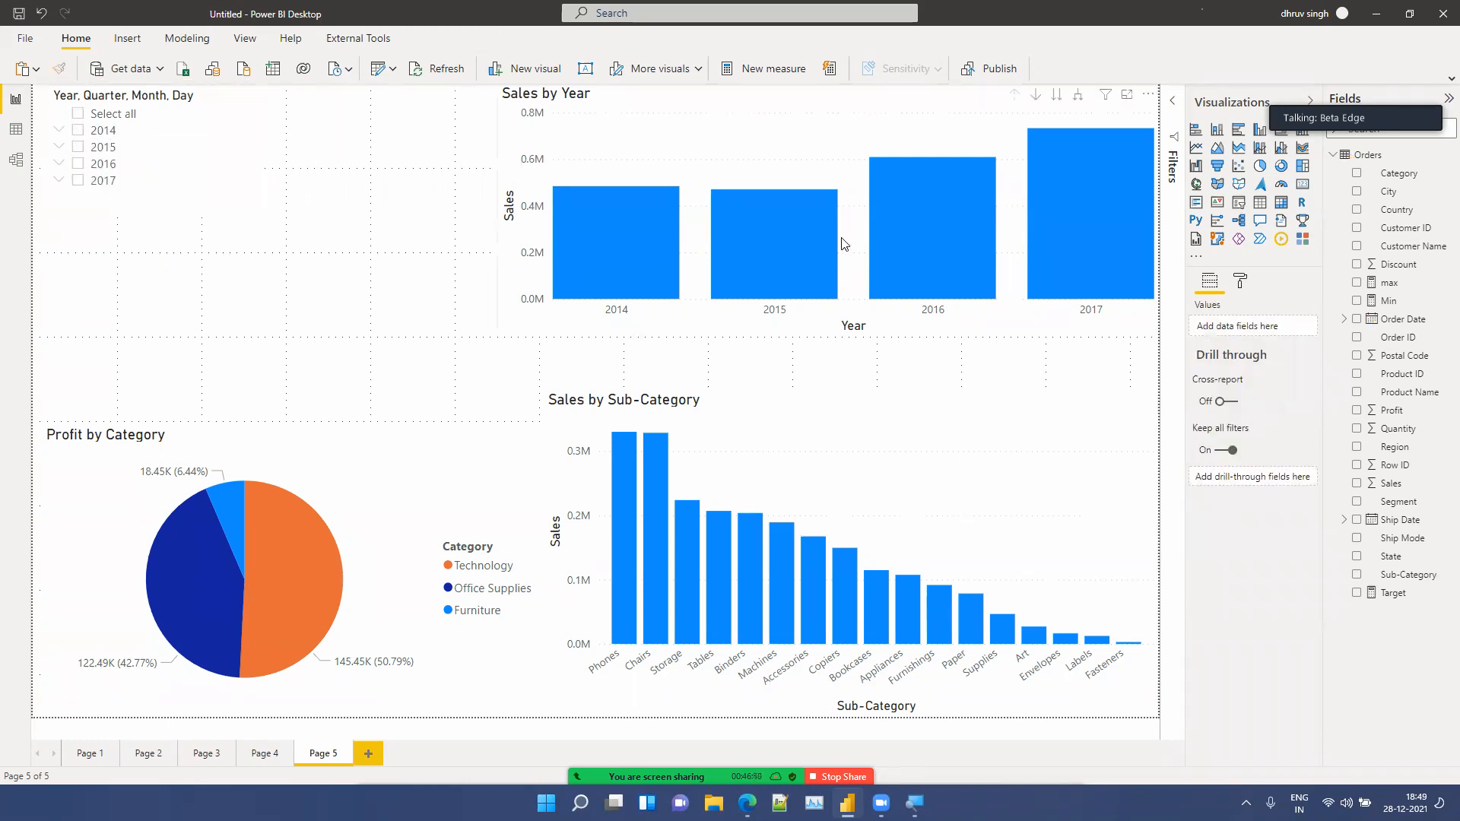
click(1302, 184)
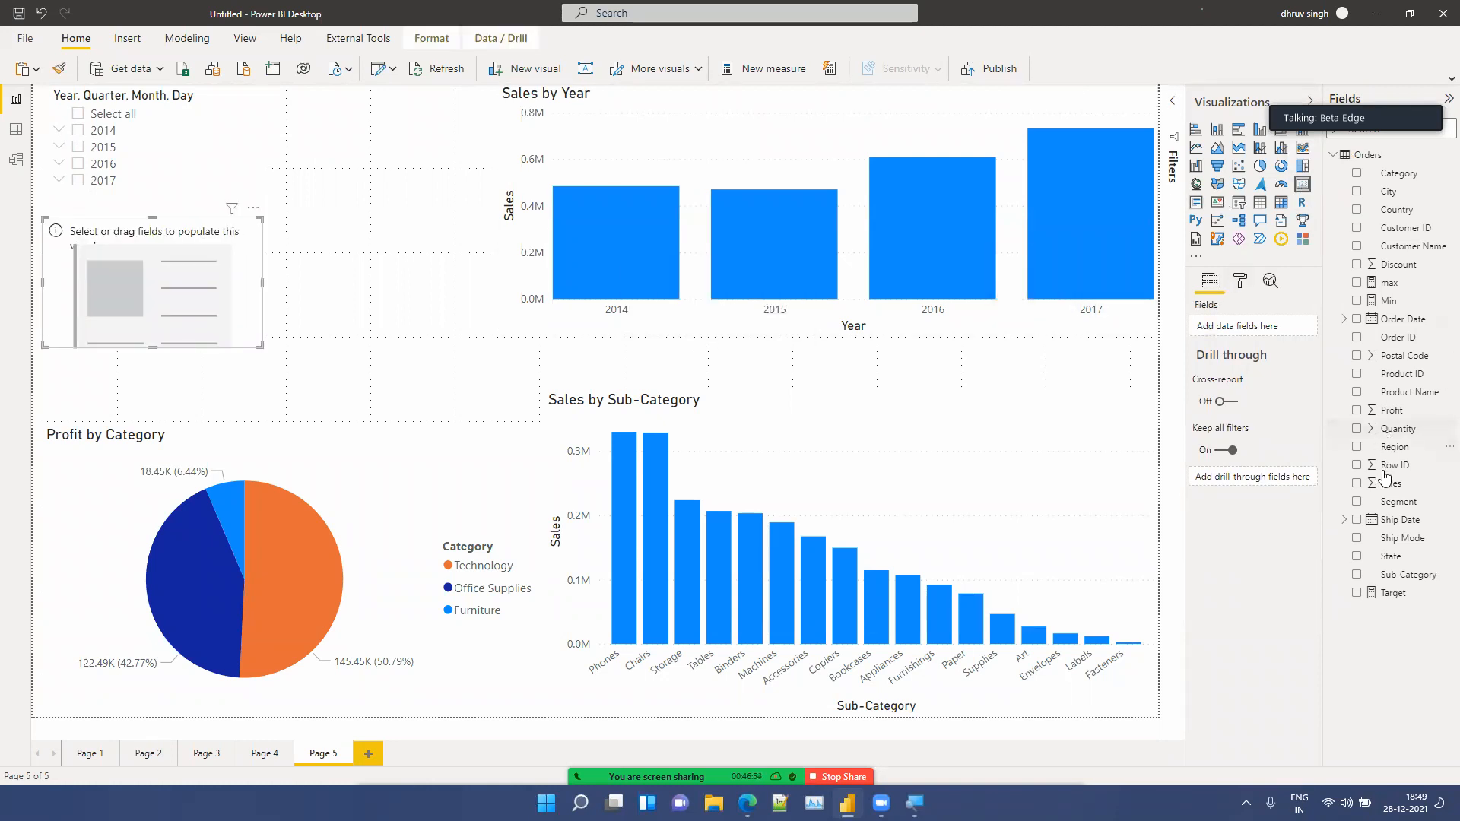
drag(1385, 484, 154, 299)
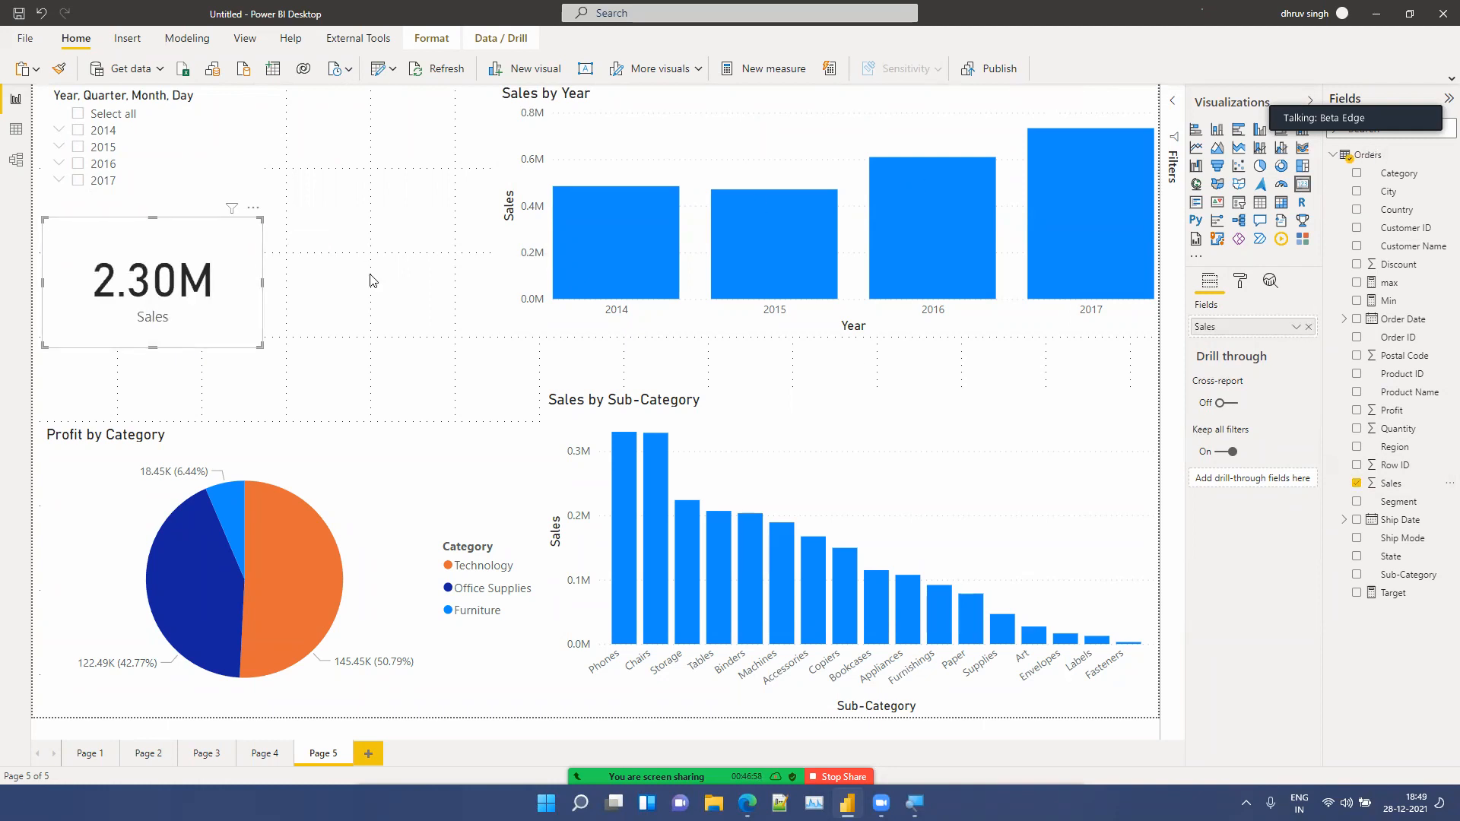
Step: Select 2017 then 2016 in the year slicer and move the Sales card slightly lower
click(102, 179)
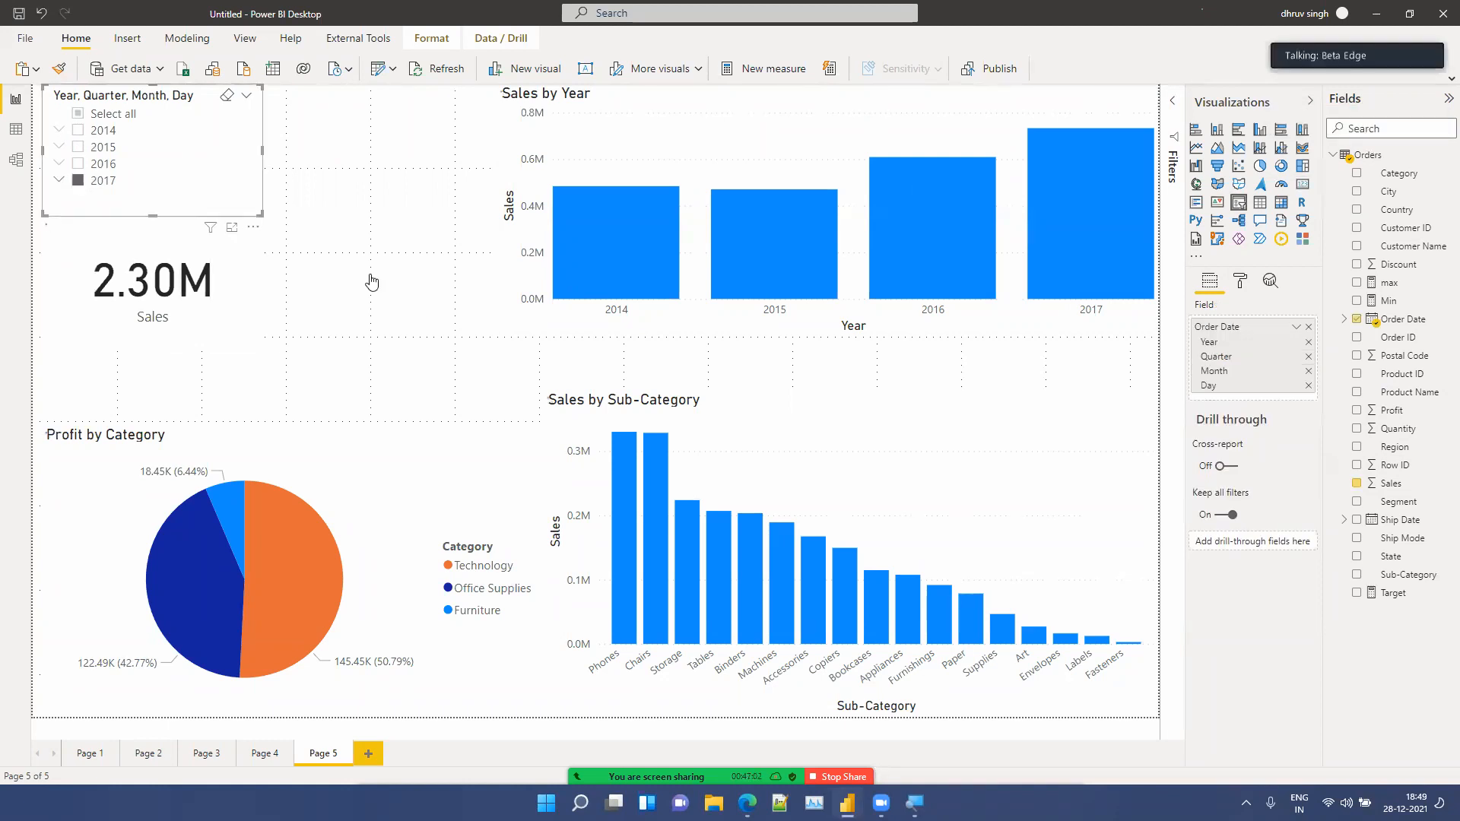
click(103, 166)
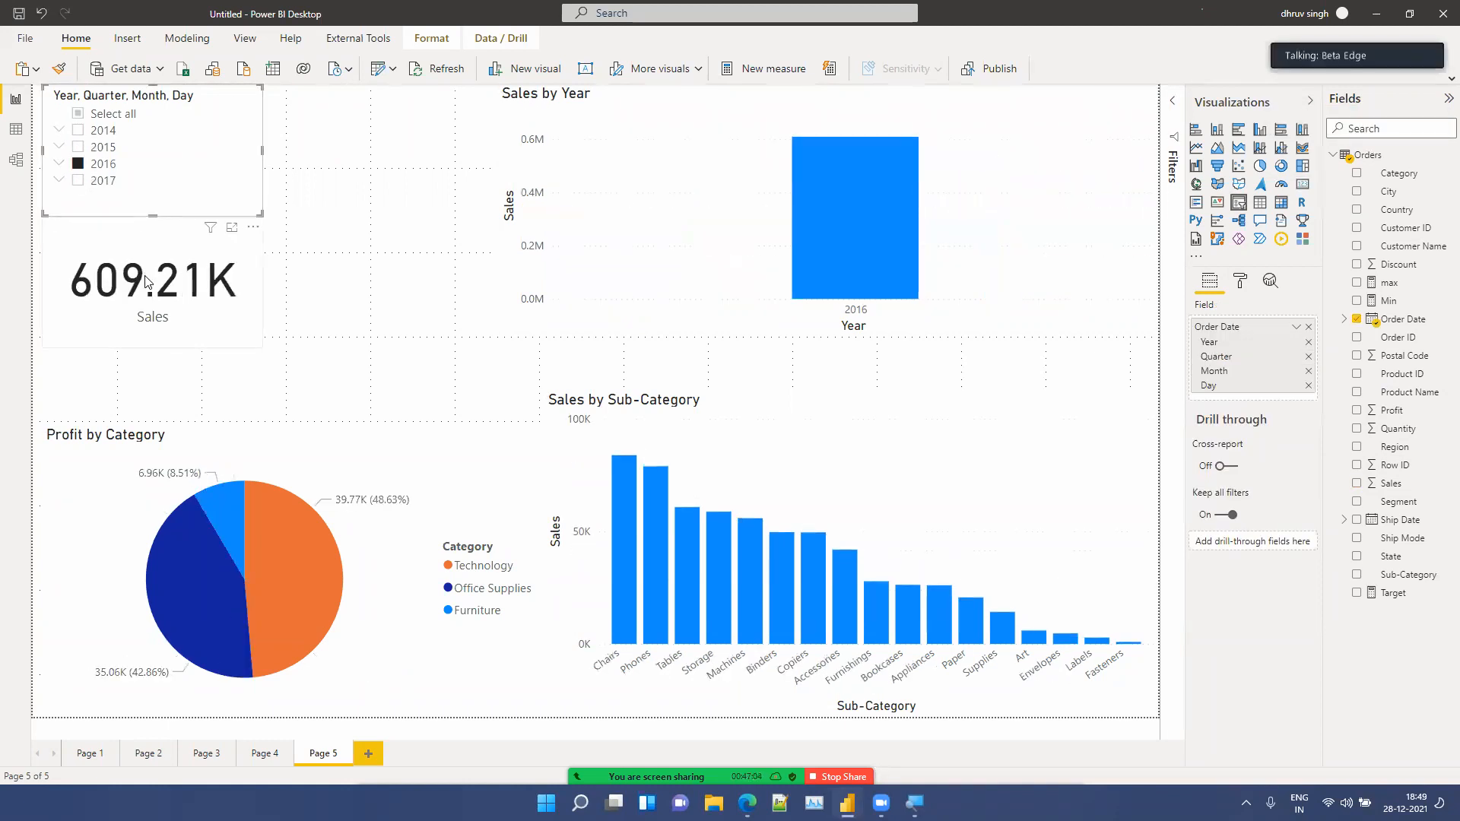
drag(147, 283, 150, 298)
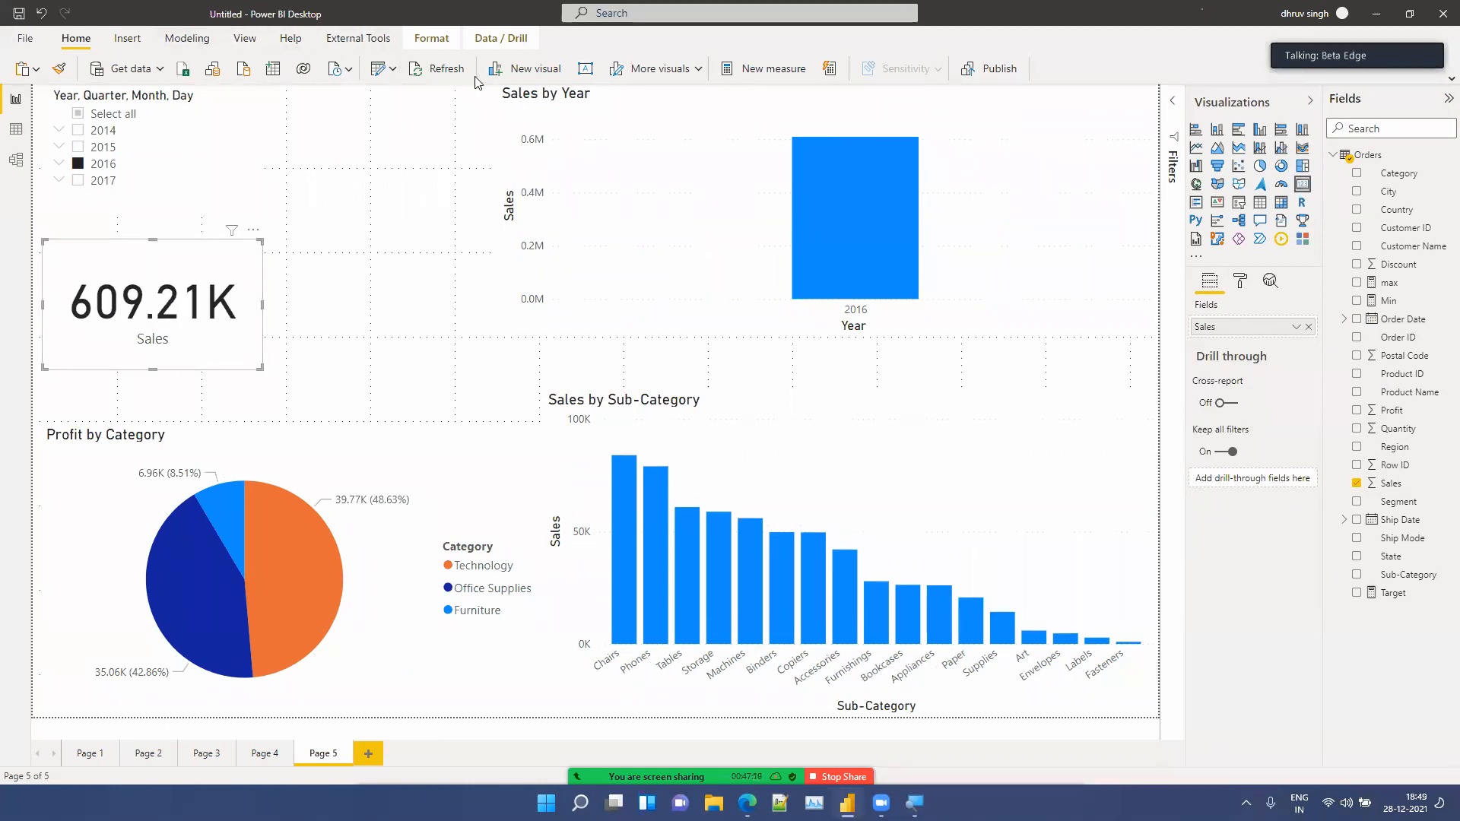
Step: Turn on Edit interactions with the year slicer selected and move the Sales card below it
click(447, 41)
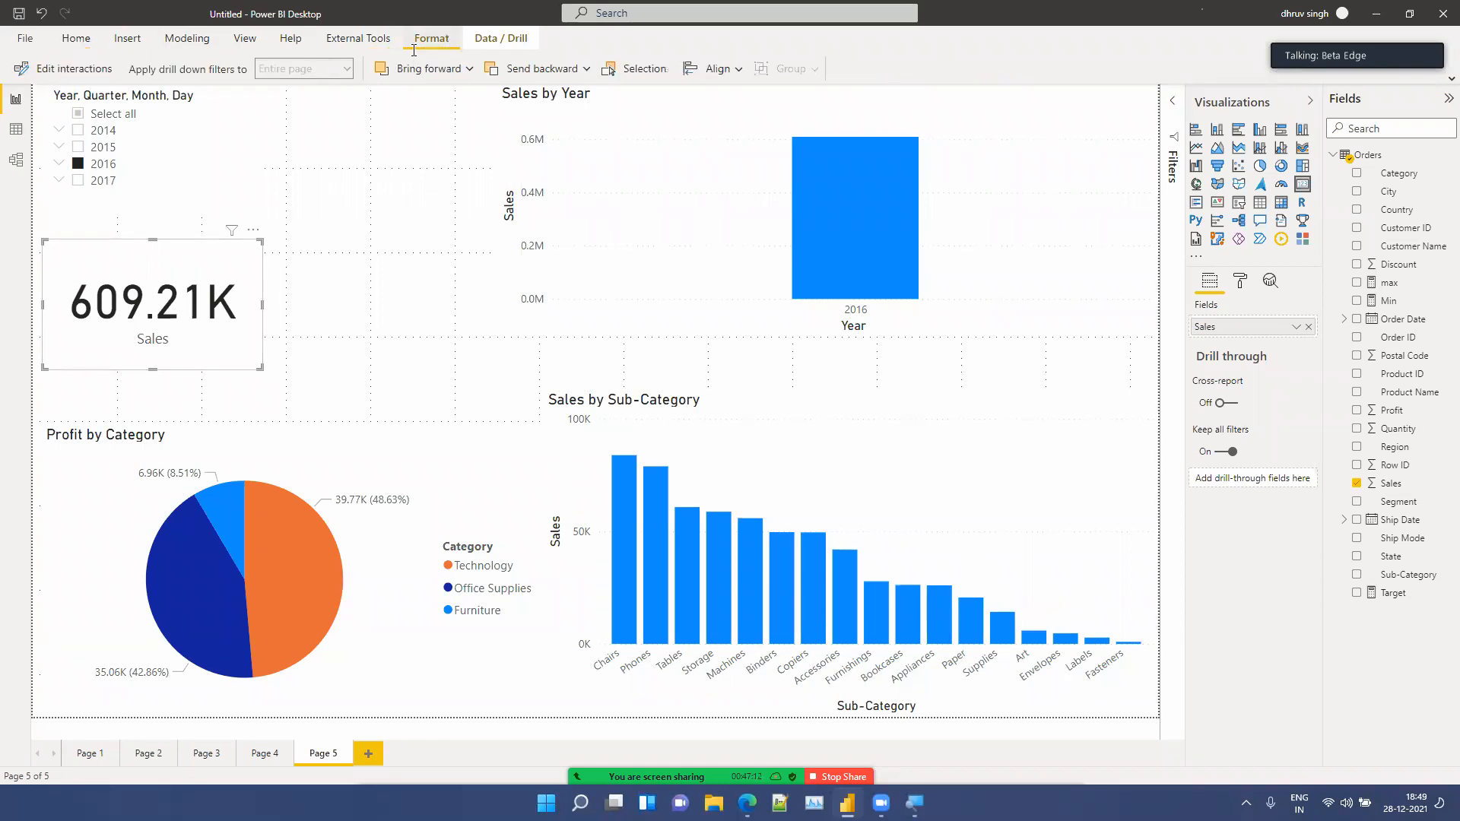
click(88, 70)
click(201, 171)
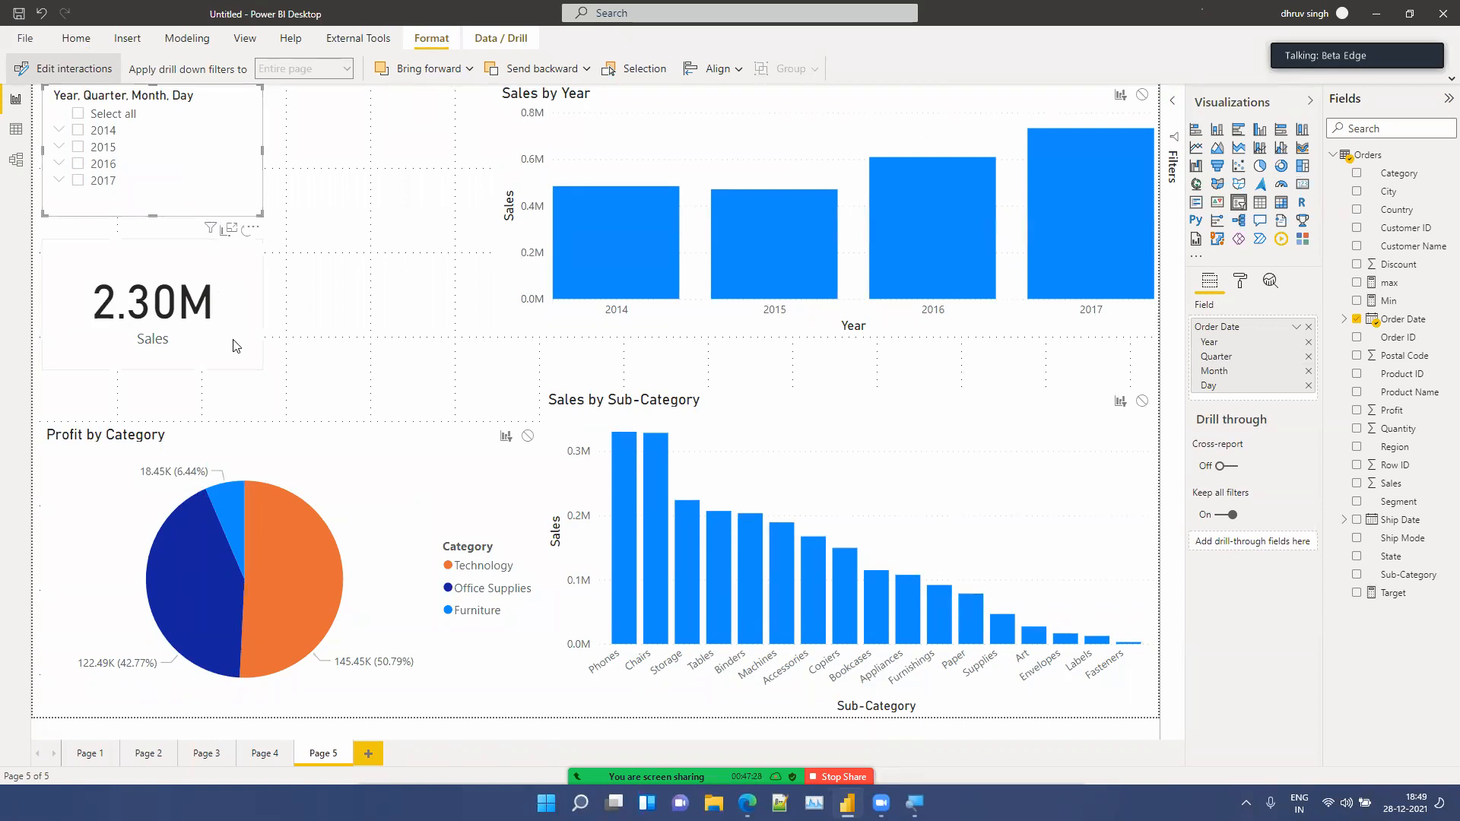
drag(236, 346, 304, 368)
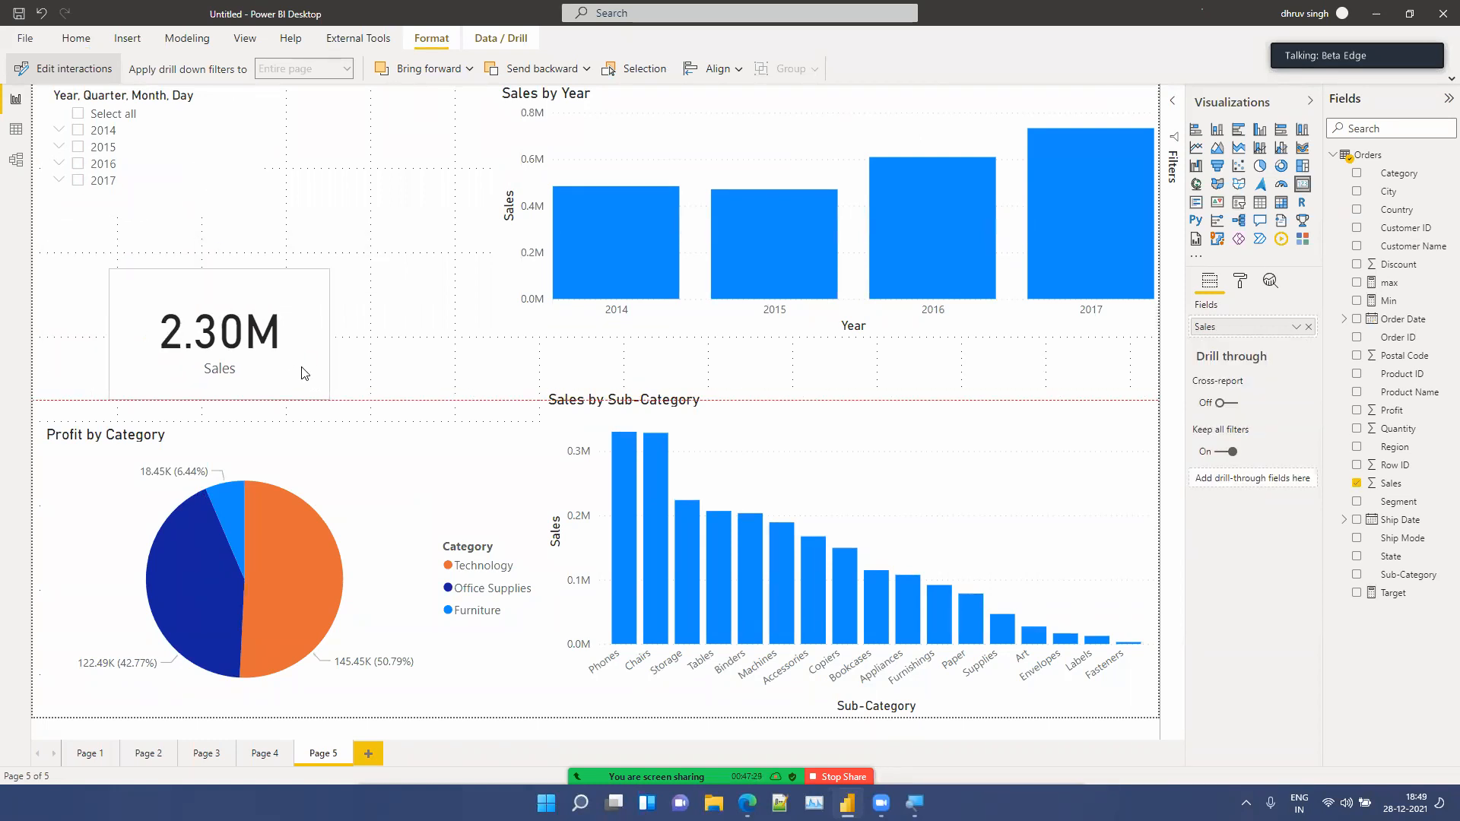
Step: Select 2017 in the slicer and set its interaction with the Sales card to None
click(184, 186)
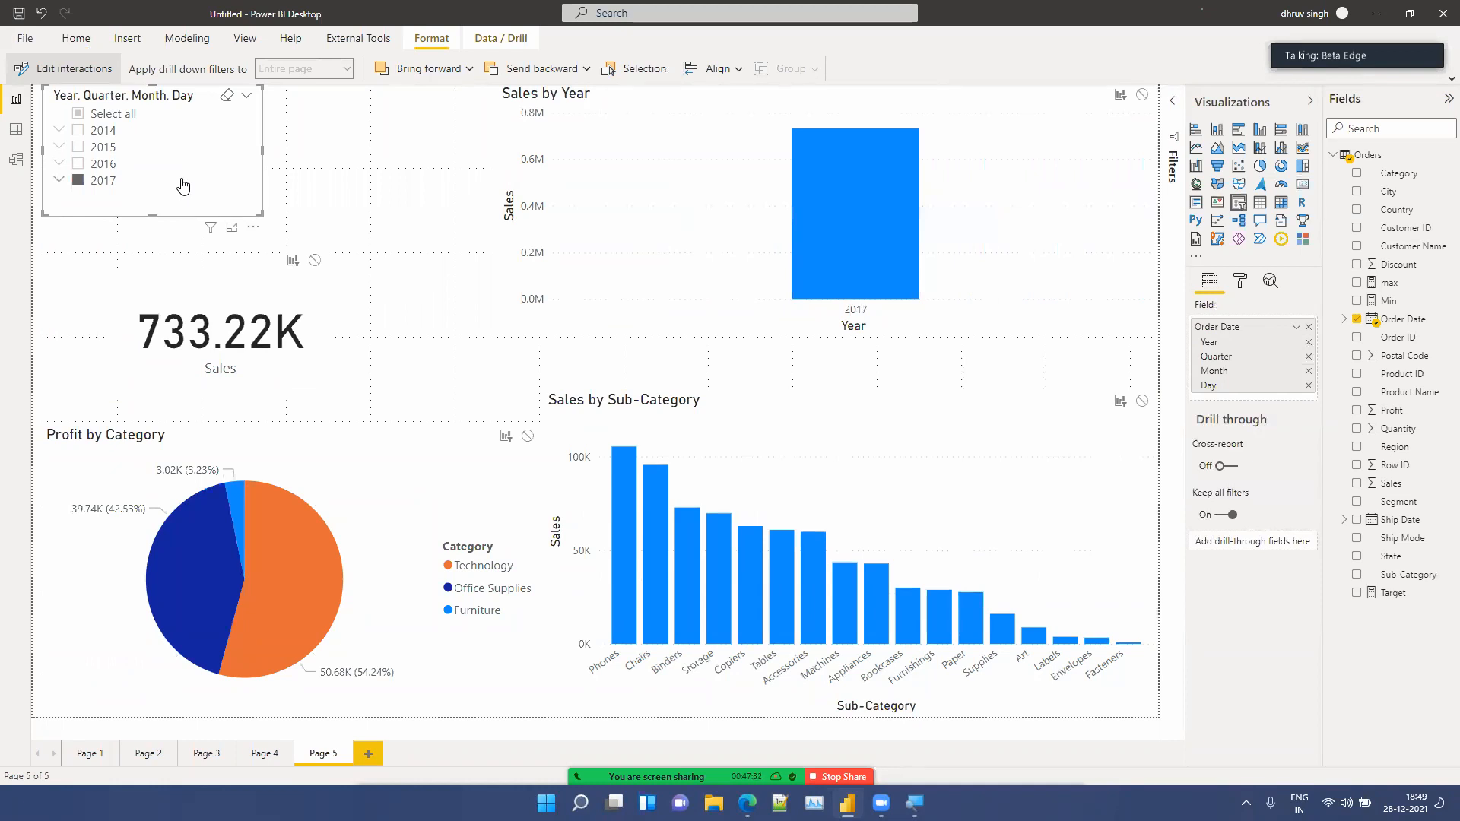
click(314, 261)
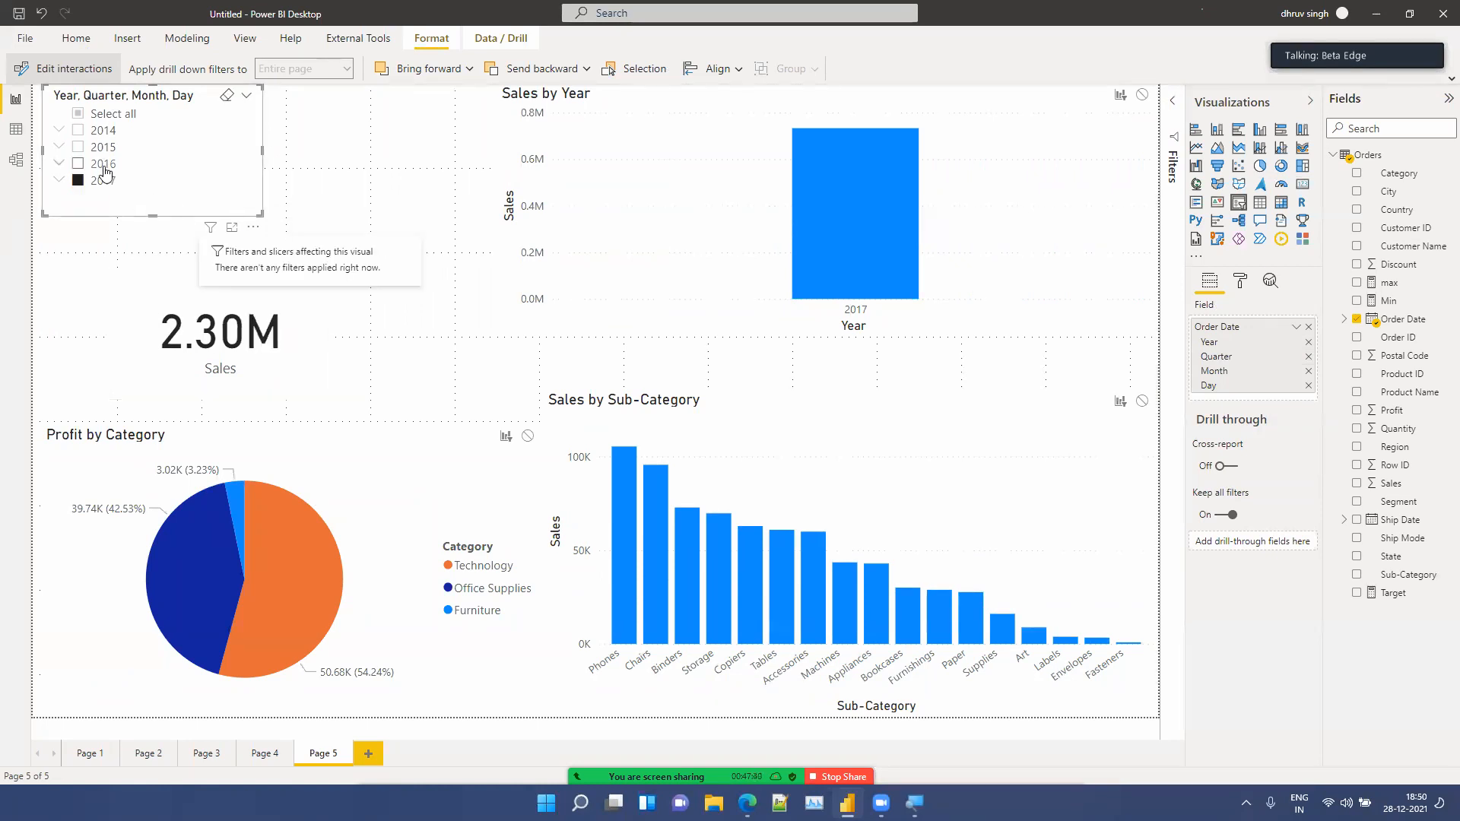
Step: Select 2016, 2015 and 2014 in turn in the slicer to check the visuals' filtering
click(104, 167)
click(103, 148)
click(103, 136)
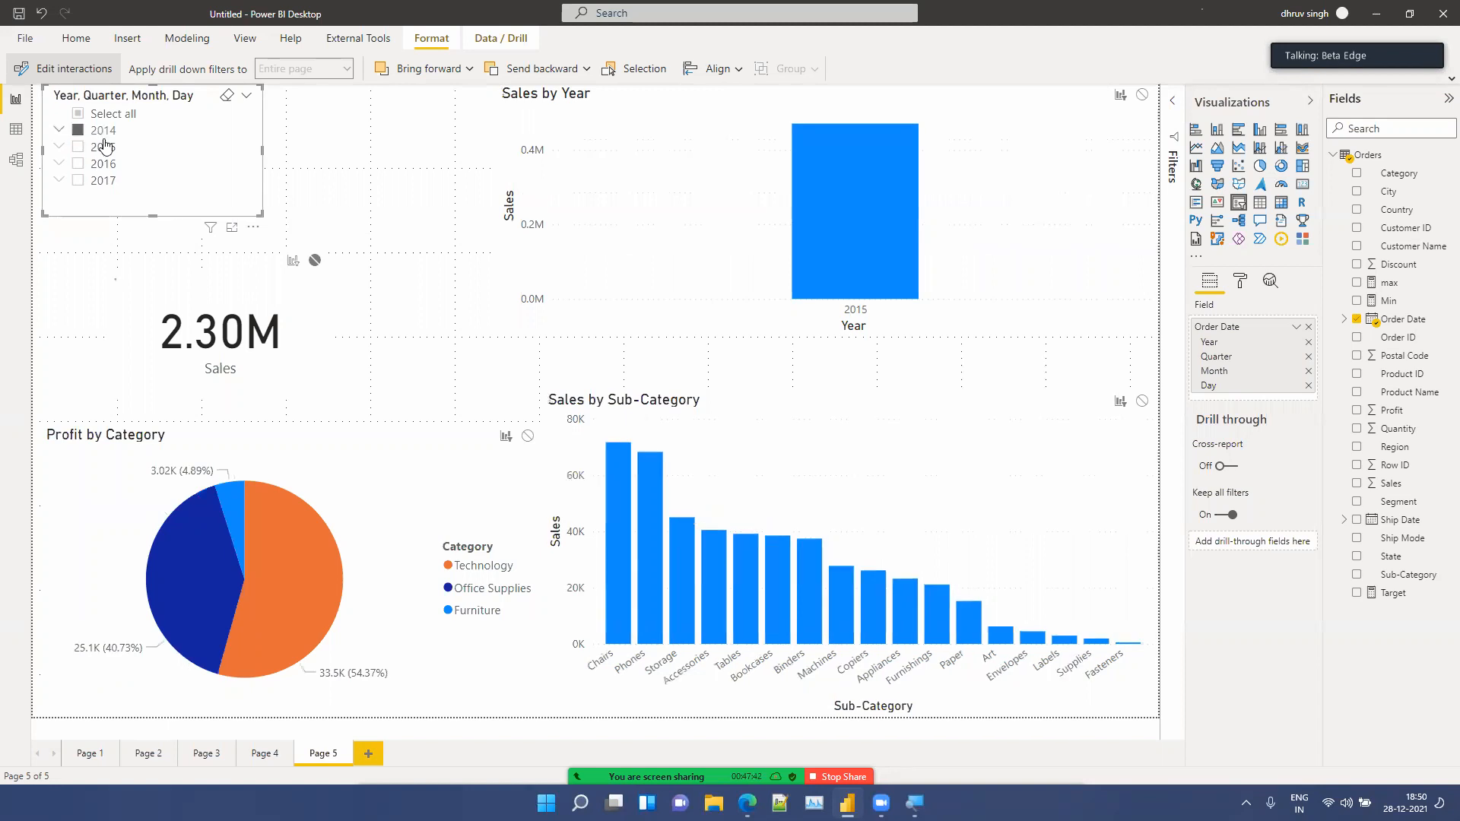
Step: Select the year slicer and set its interaction with the Sales by Sub-Category chart to None
click(229, 307)
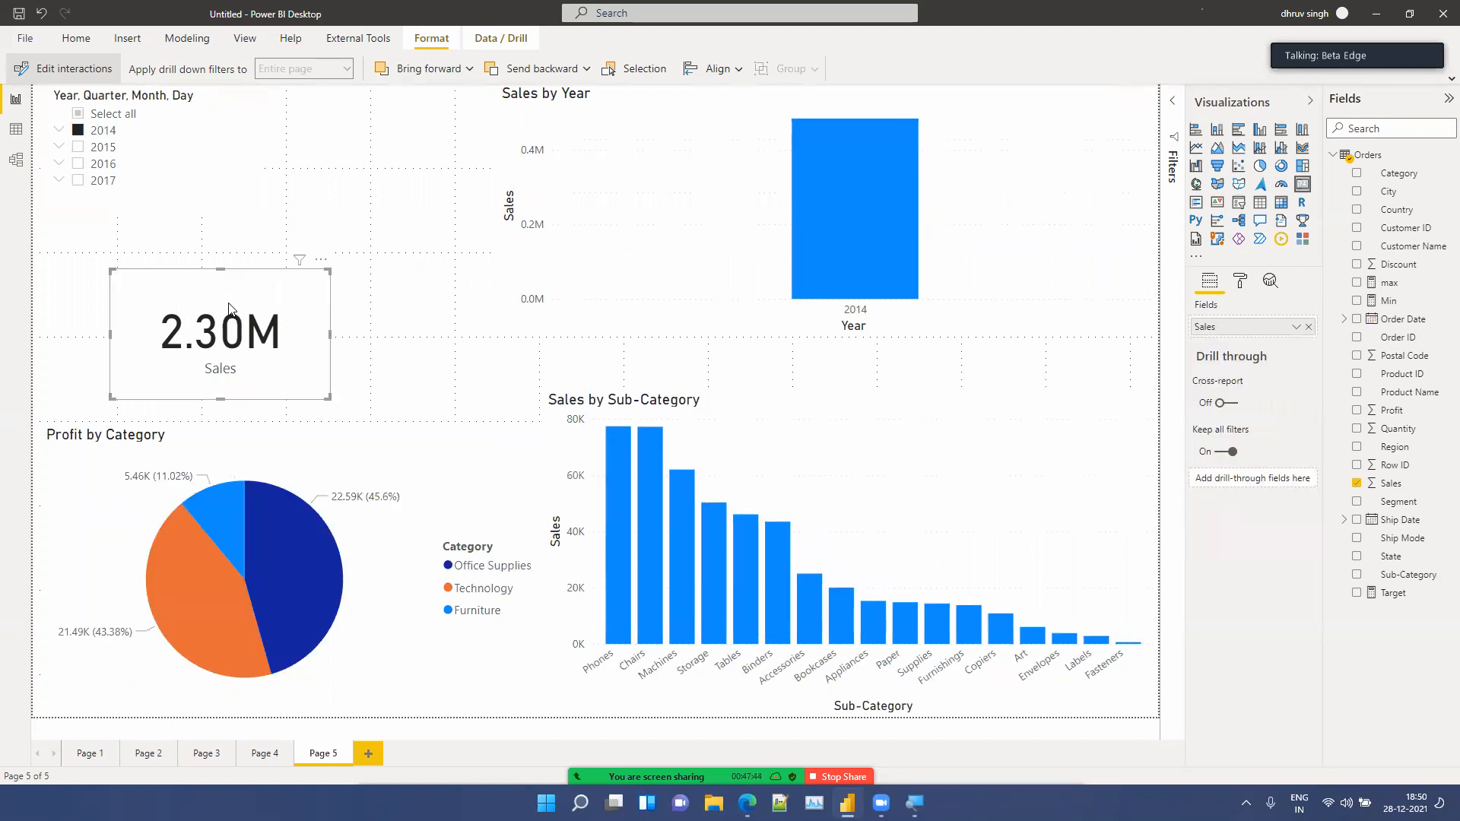
click(897, 452)
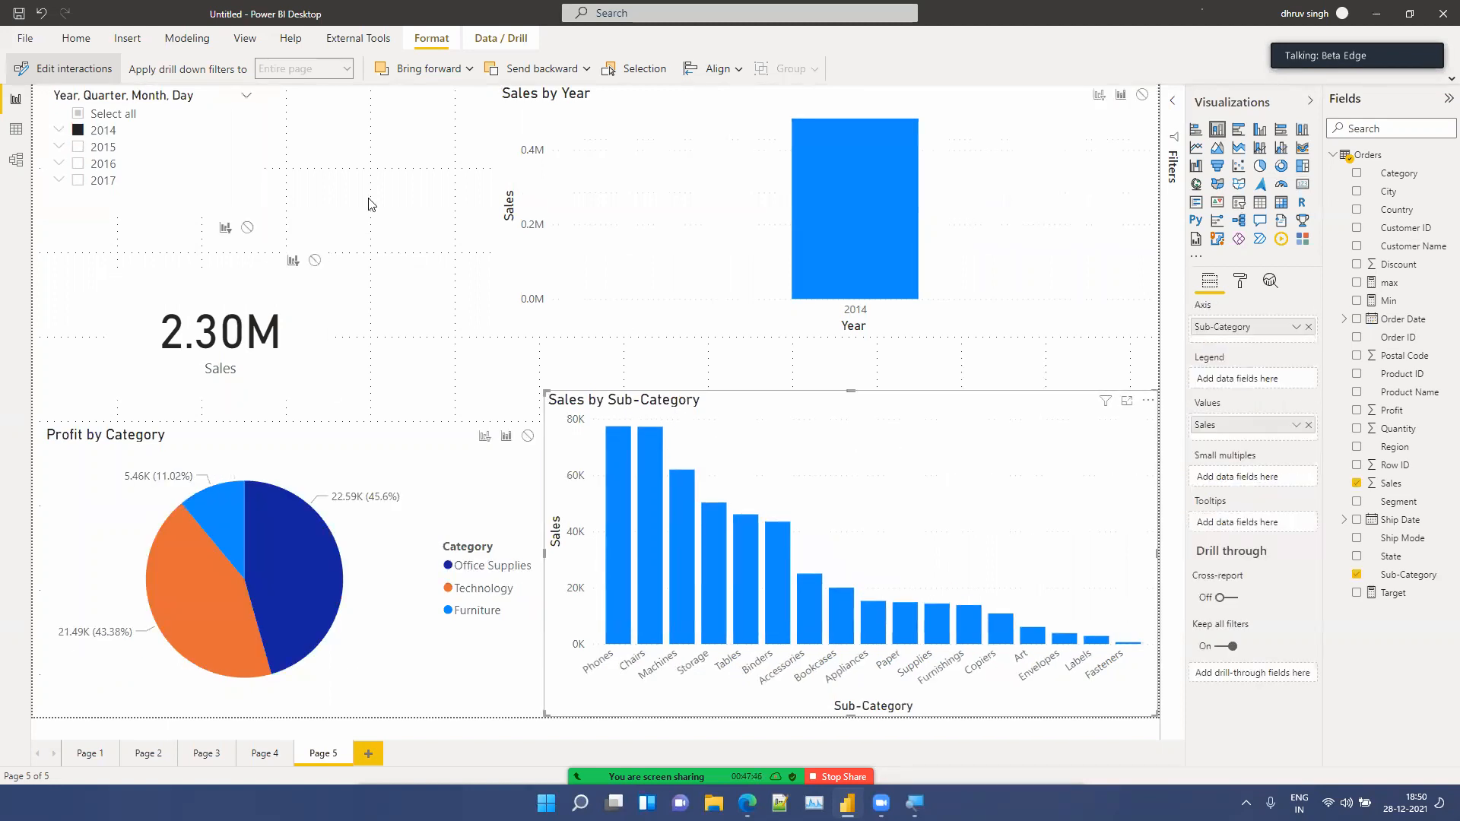
click(177, 185)
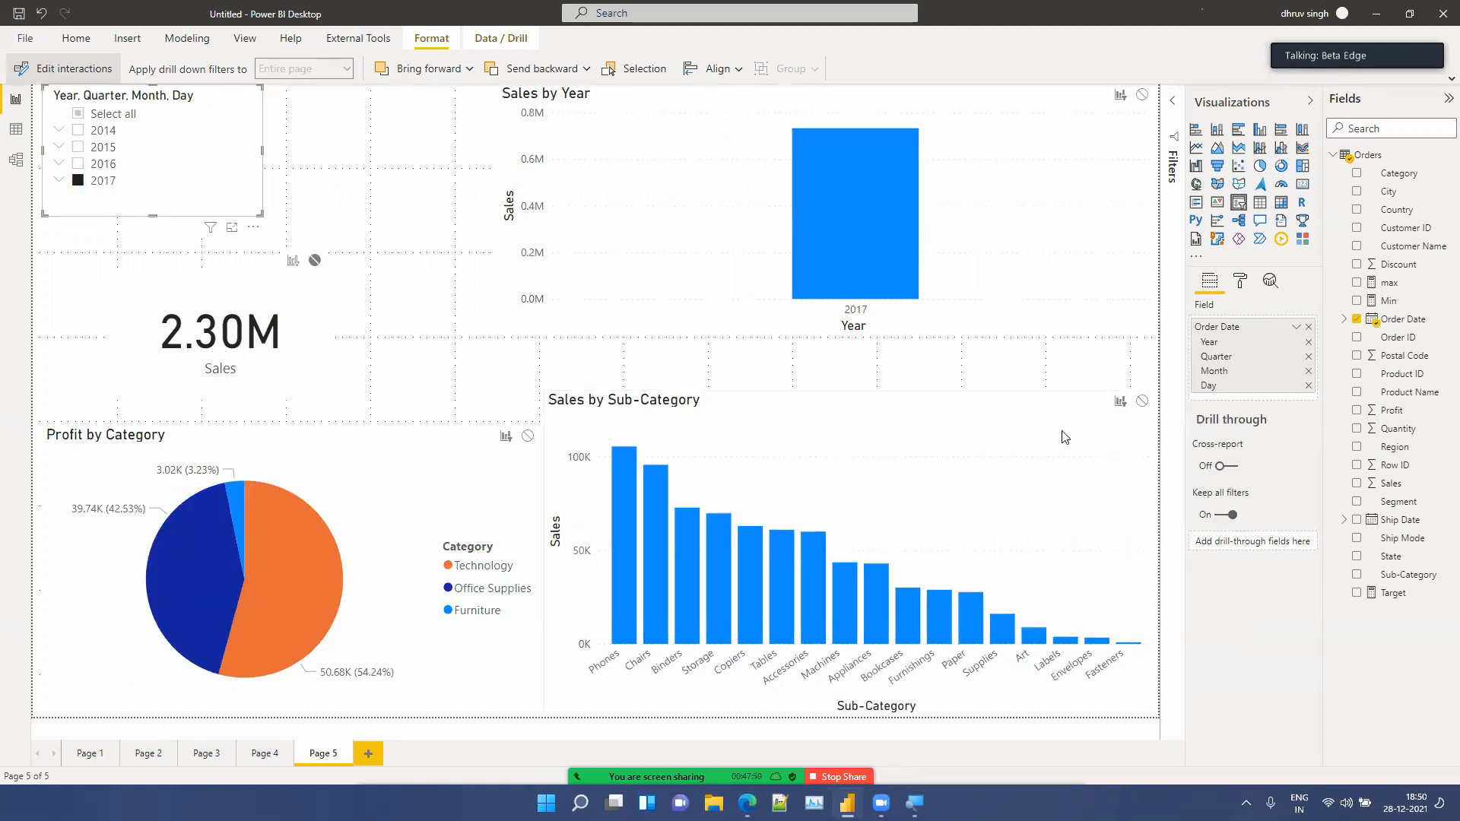
click(1142, 403)
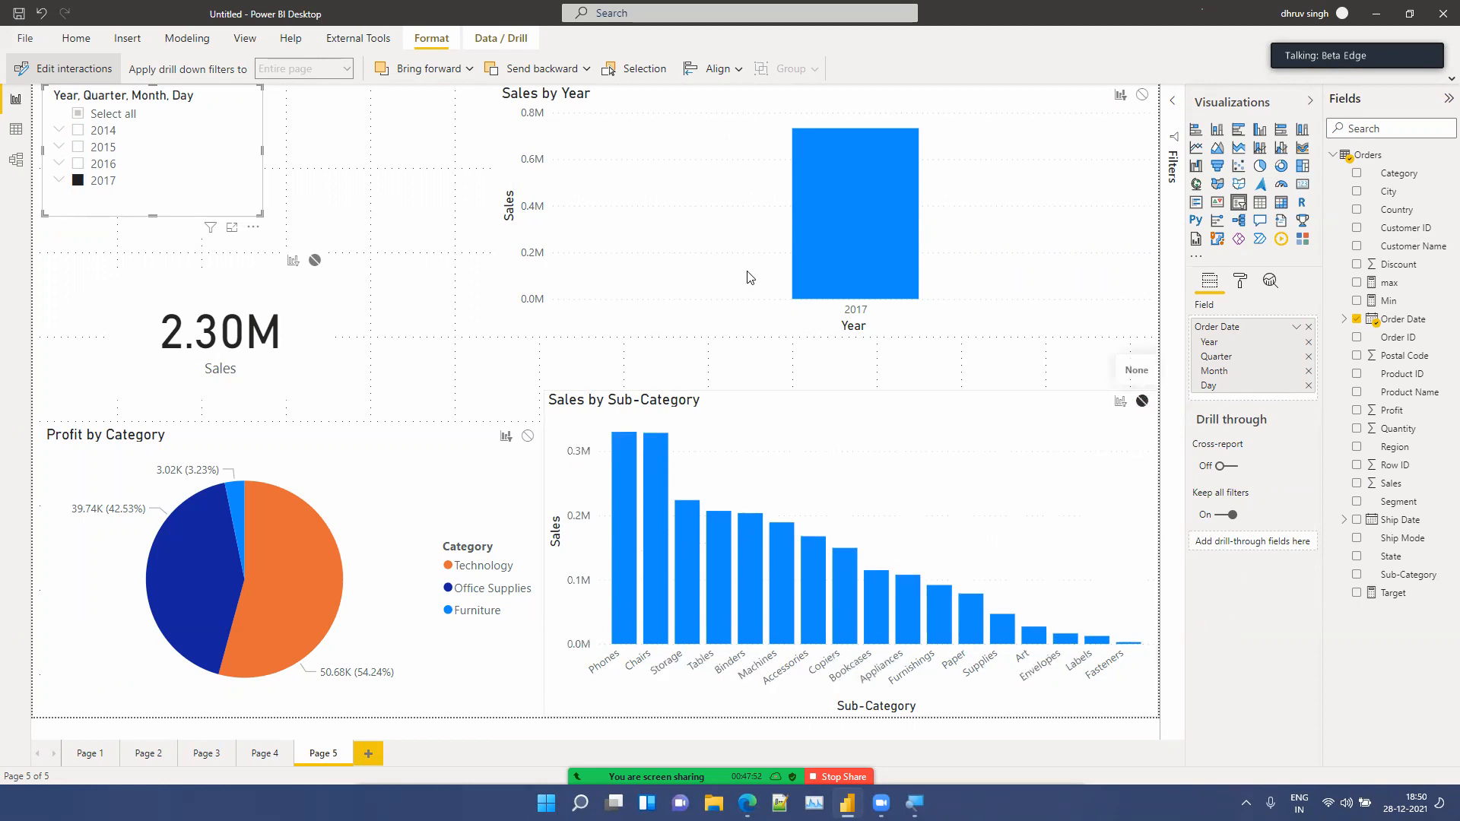
Step: Restore the year slicer's Filter interaction on the Sales by Sub-Category chart and select all years in the slicer
click(77, 130)
click(78, 148)
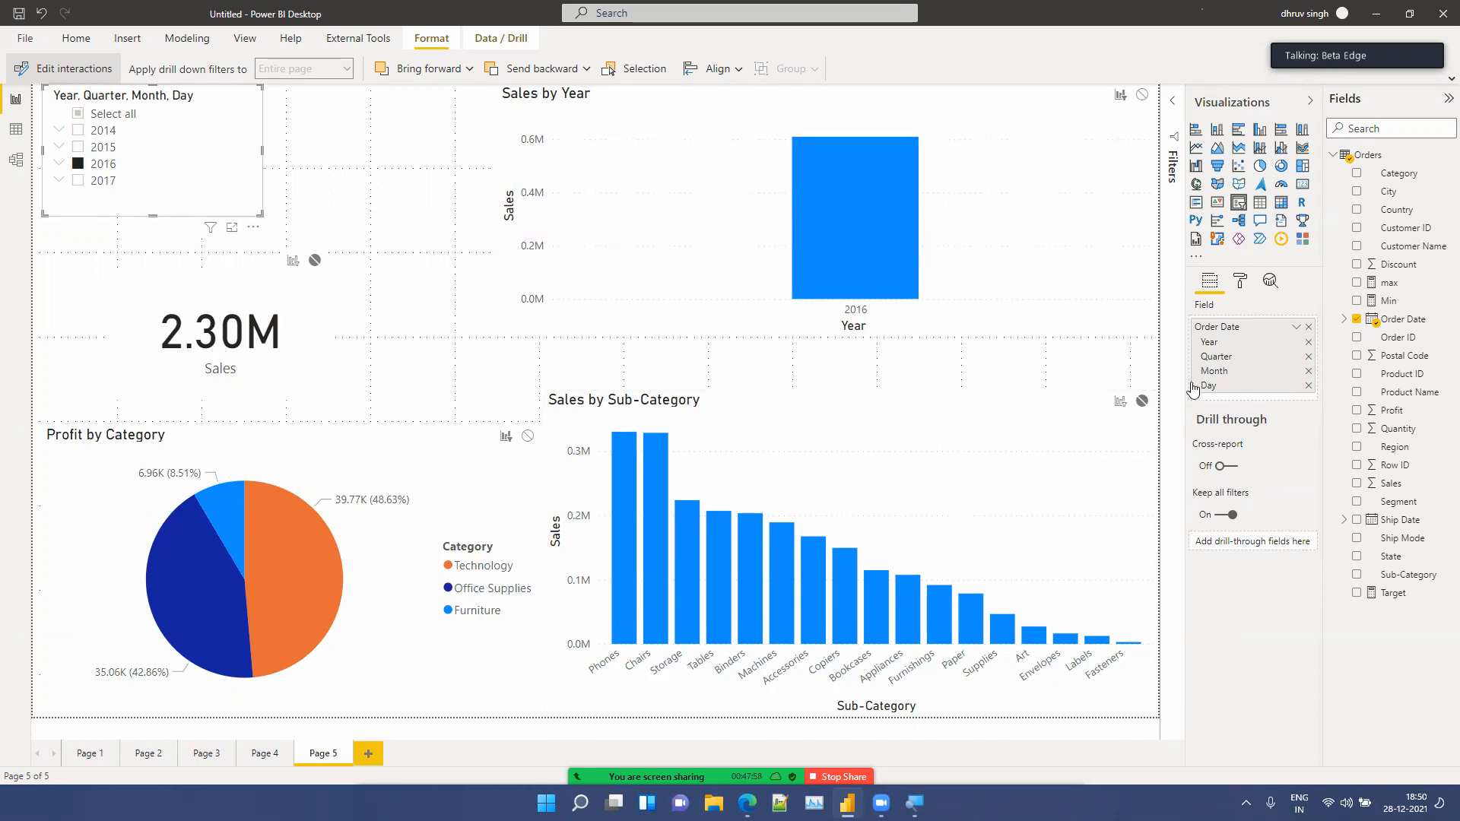
click(1120, 403)
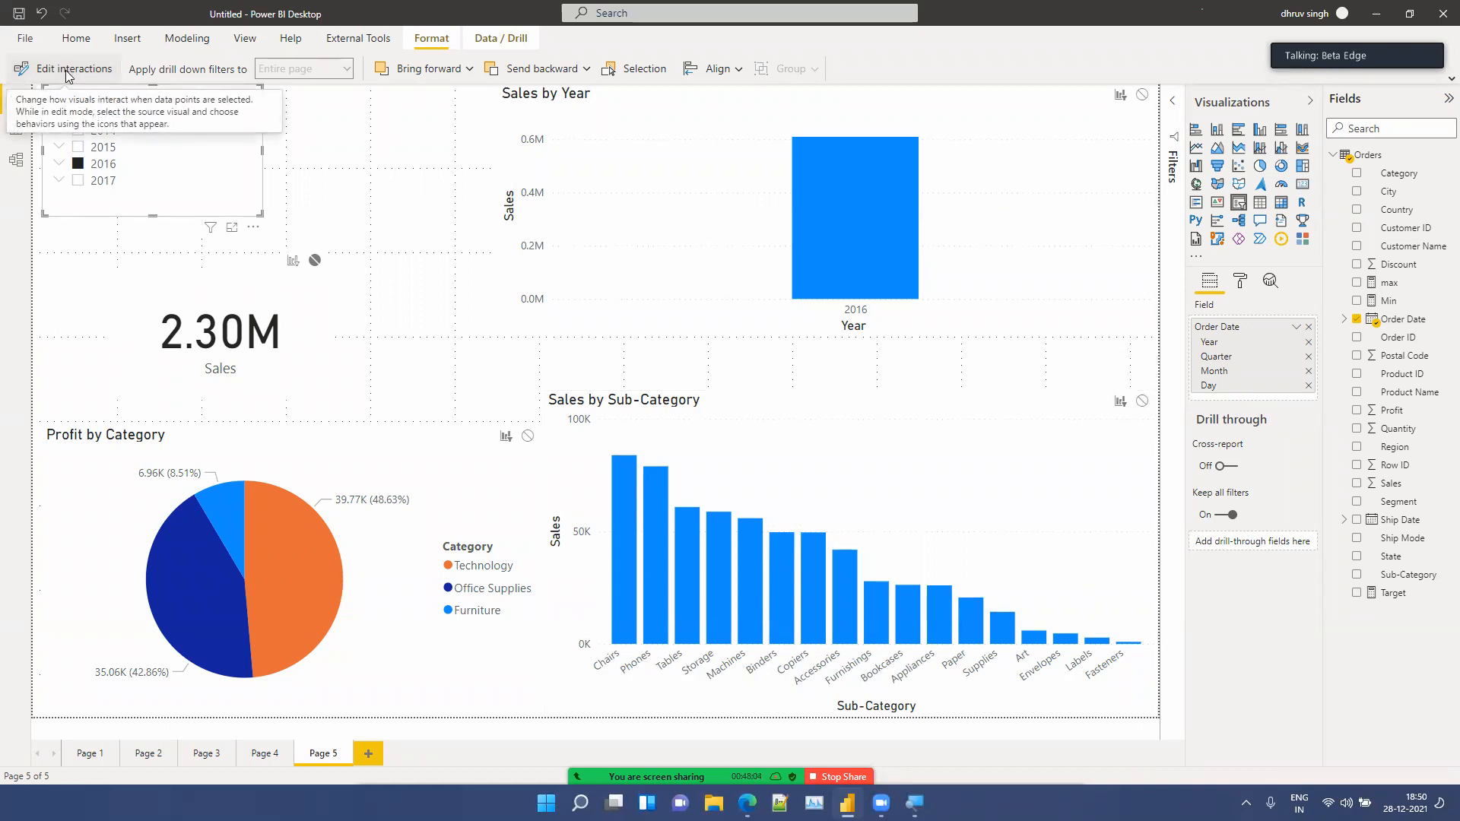
click(78, 164)
click(78, 113)
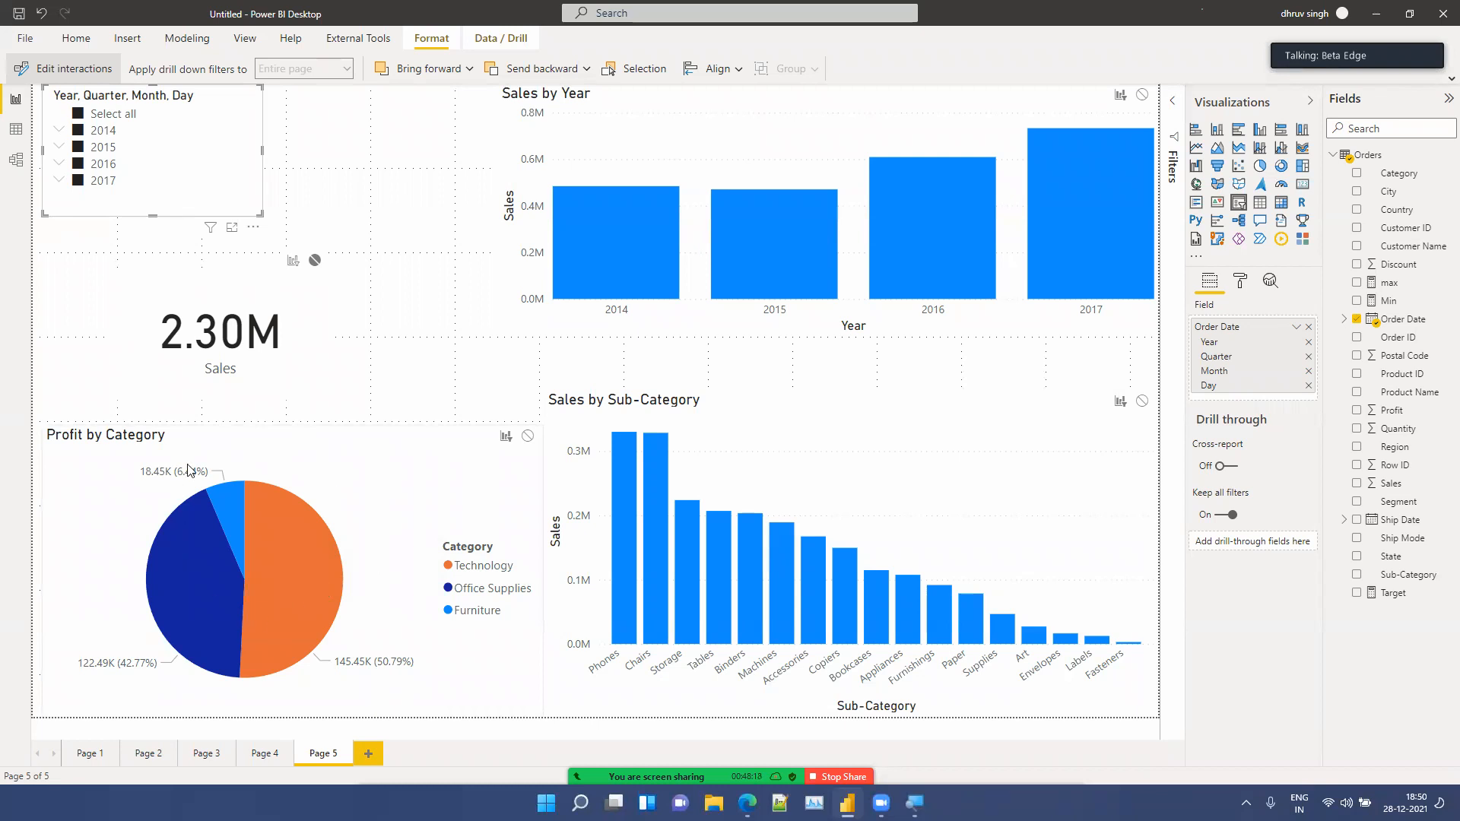
Step: Select Technology in the Profit by Category pie and set the pie's interaction with the Sales by Sub-Category chart to Filter
mouse_move(189, 469)
click(282, 534)
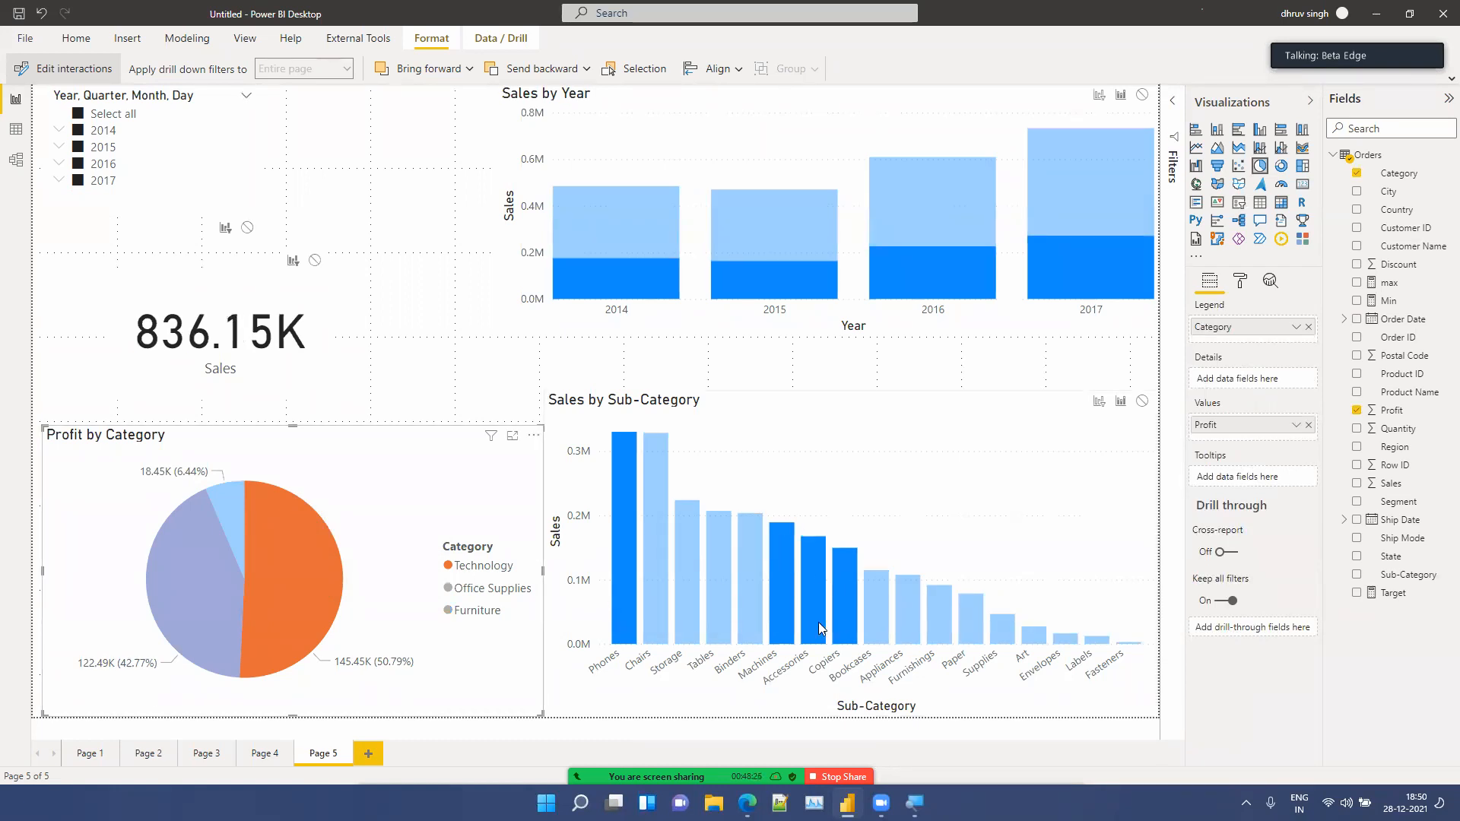
mouse_move(814, 614)
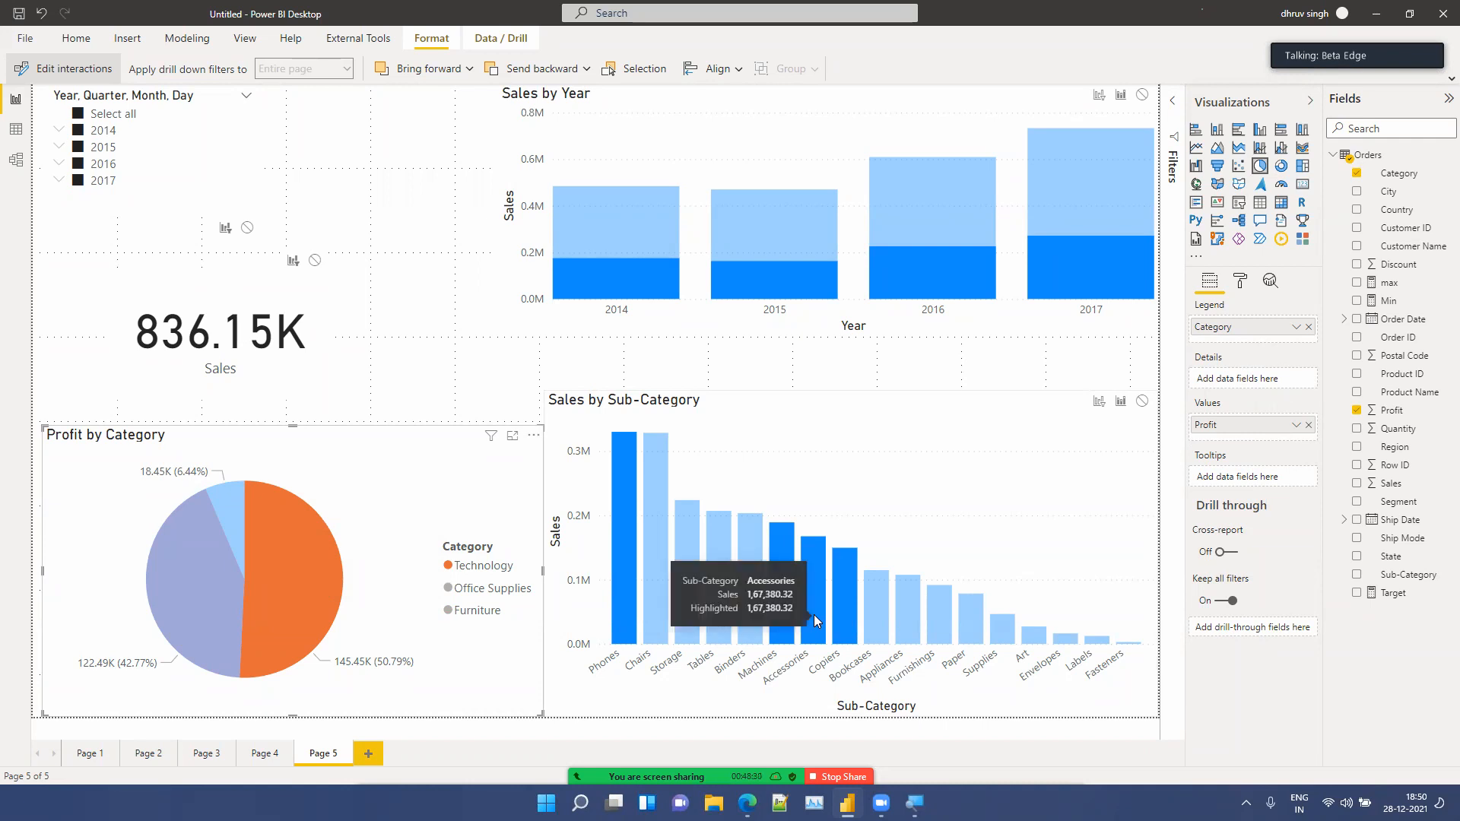
click(1101, 403)
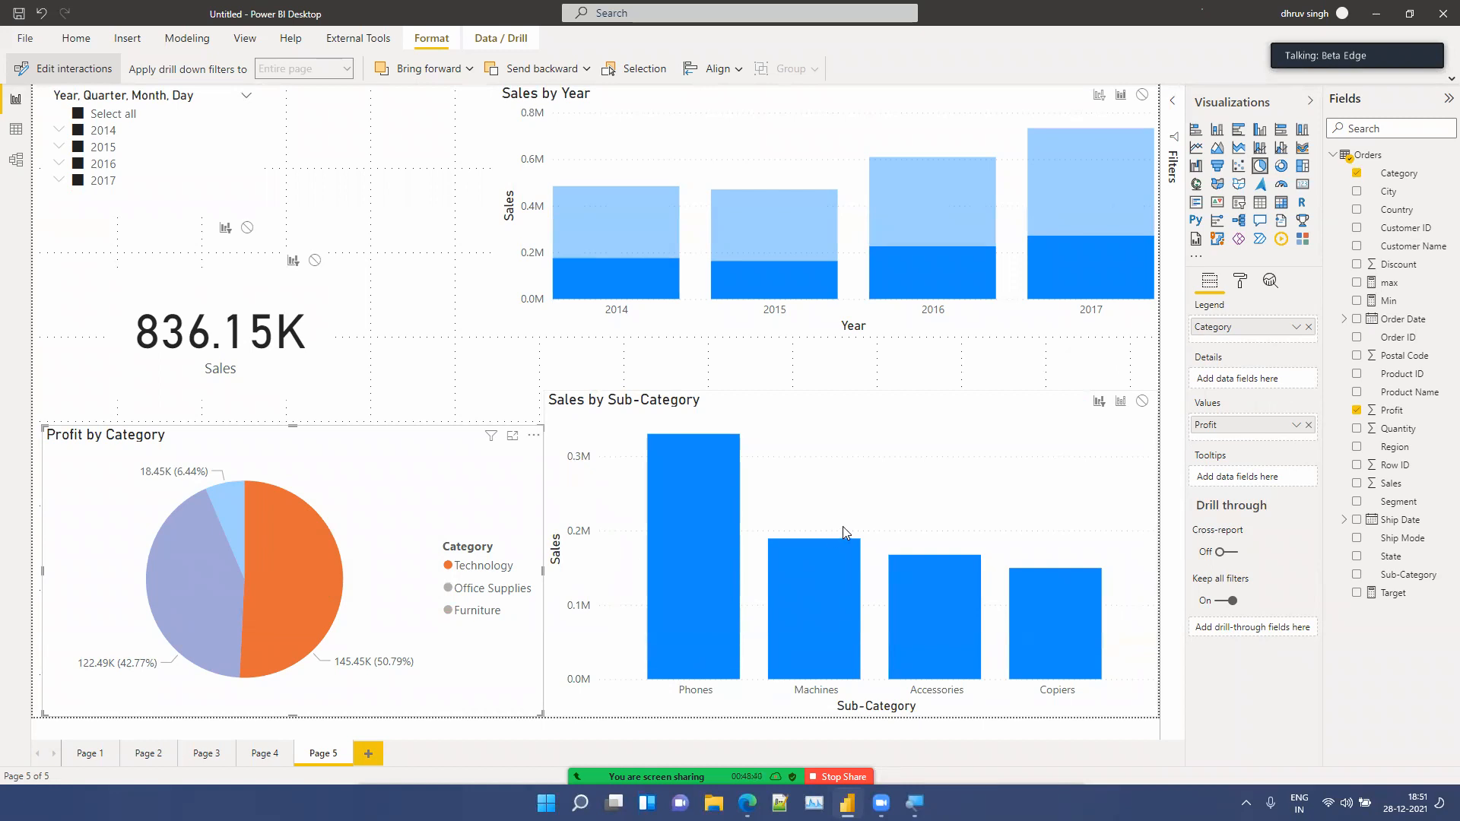
Step: Select Office Supplies in the pie, switch its interaction with the Sales by Sub-Category chart to Highlight, and clear the pie selection
click(152, 584)
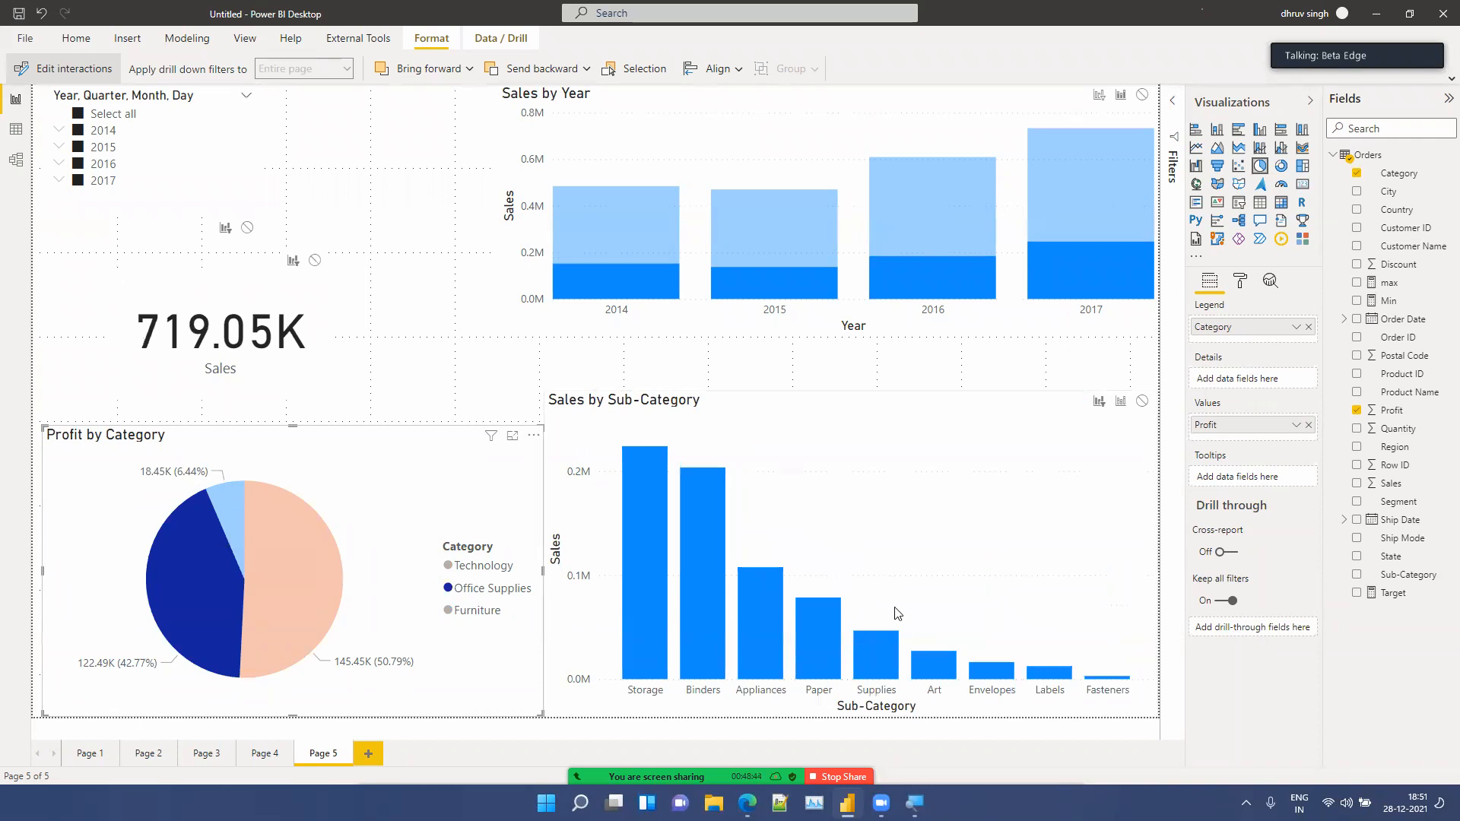
click(1120, 403)
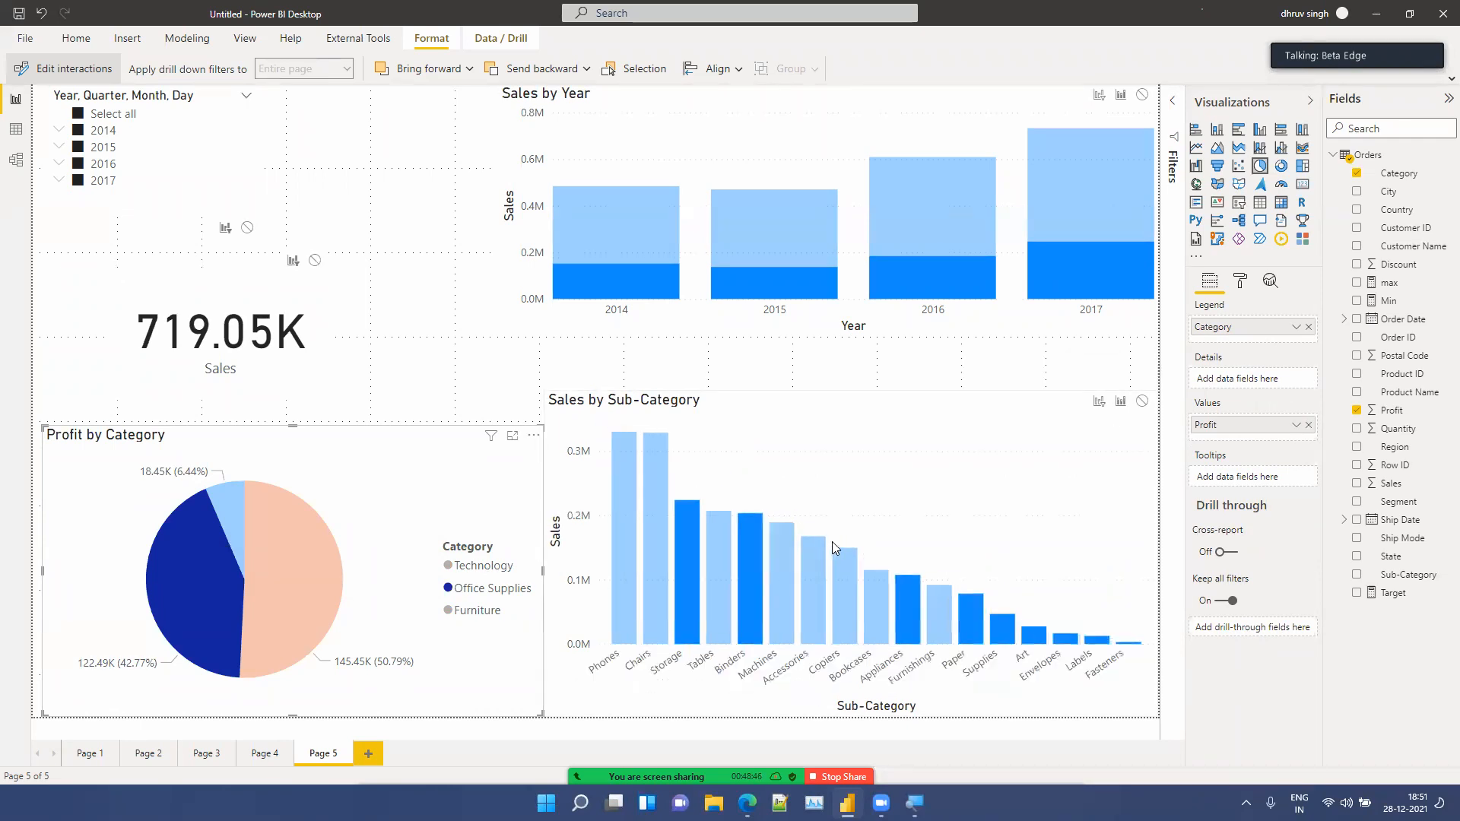
click(239, 515)
click(290, 557)
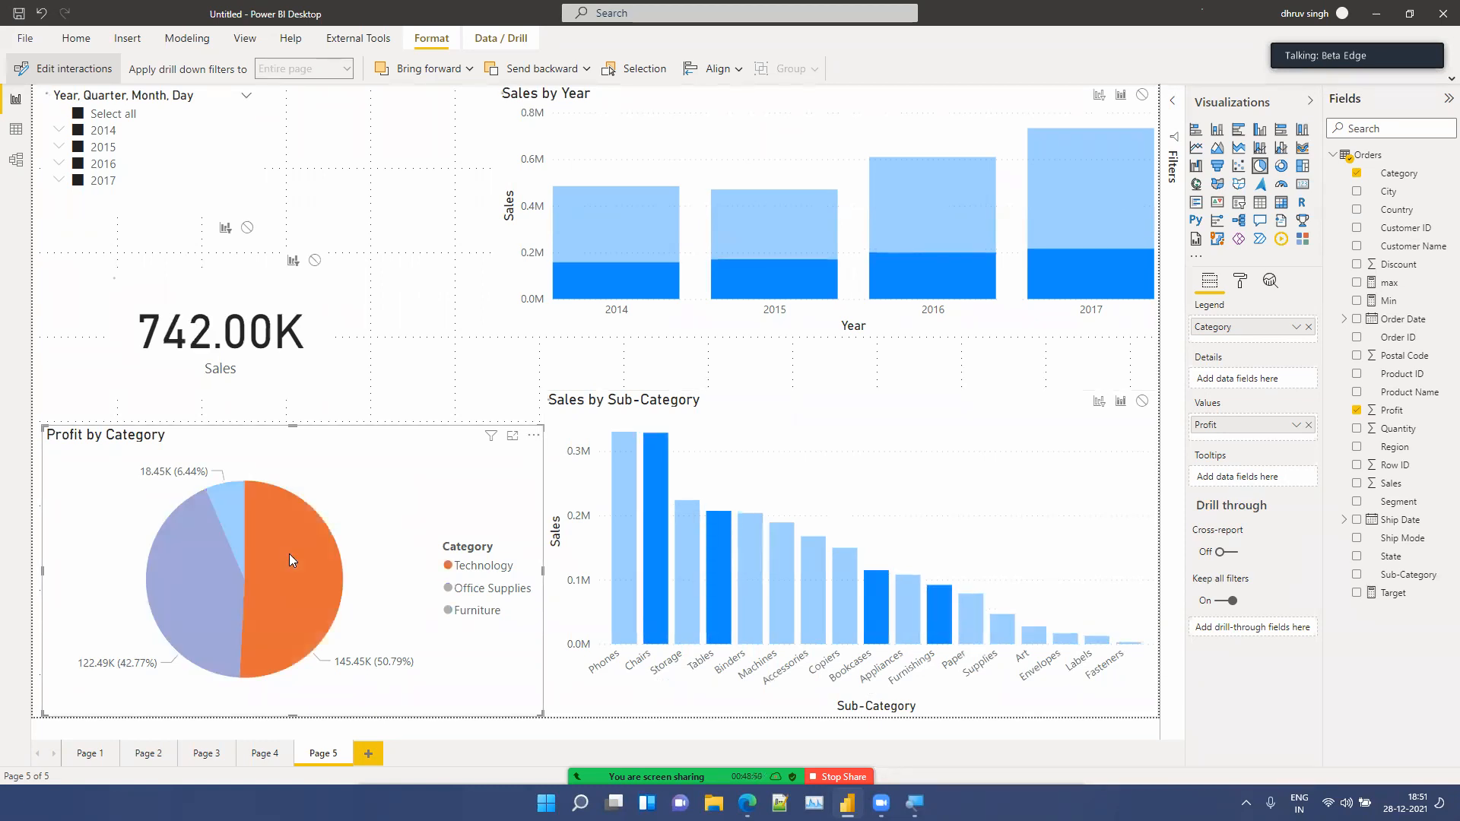
click(290, 557)
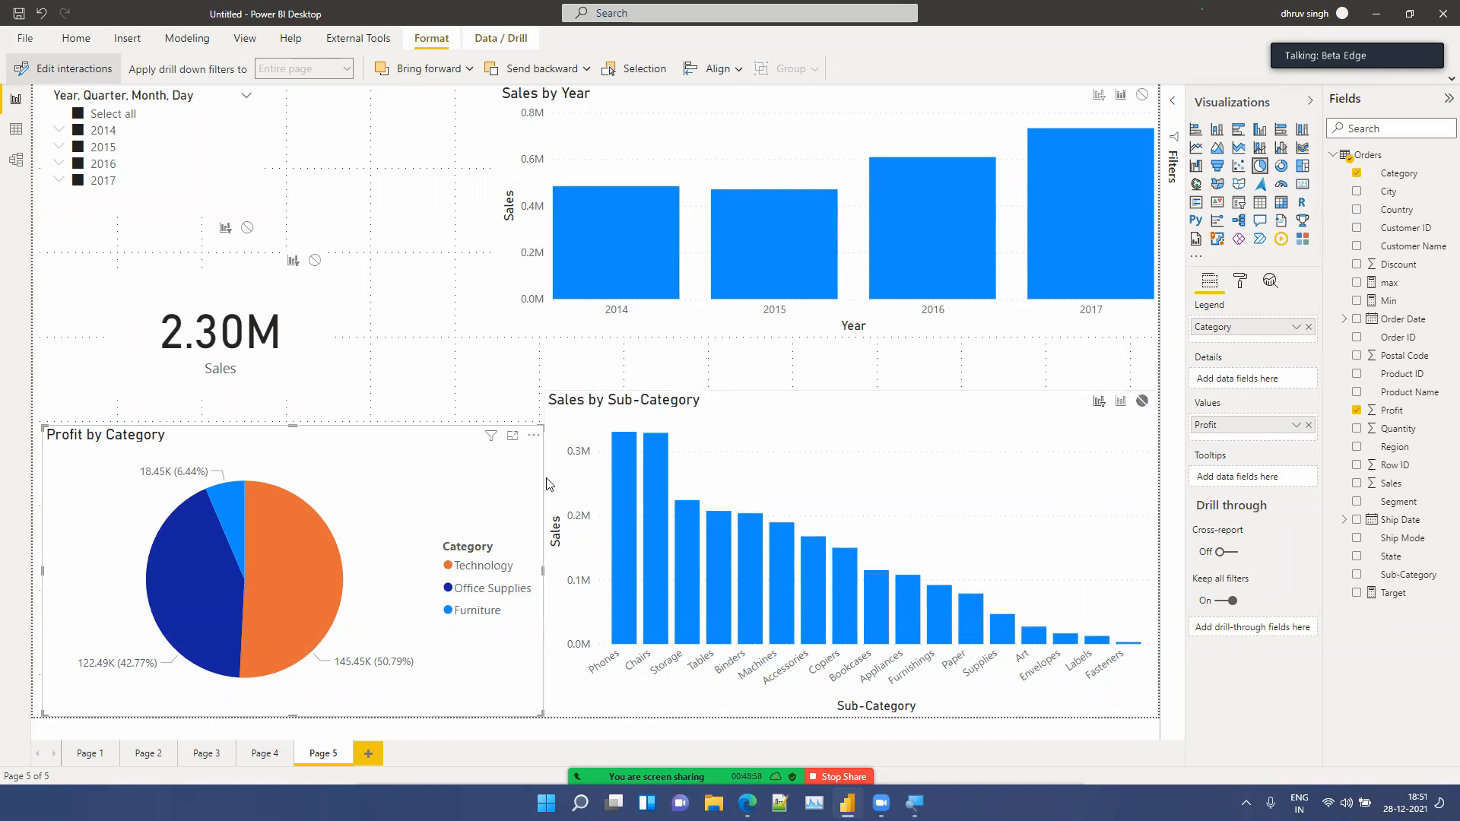
Step: Select different slices of the Profit by Category pie to check how the other visuals respond
click(252, 529)
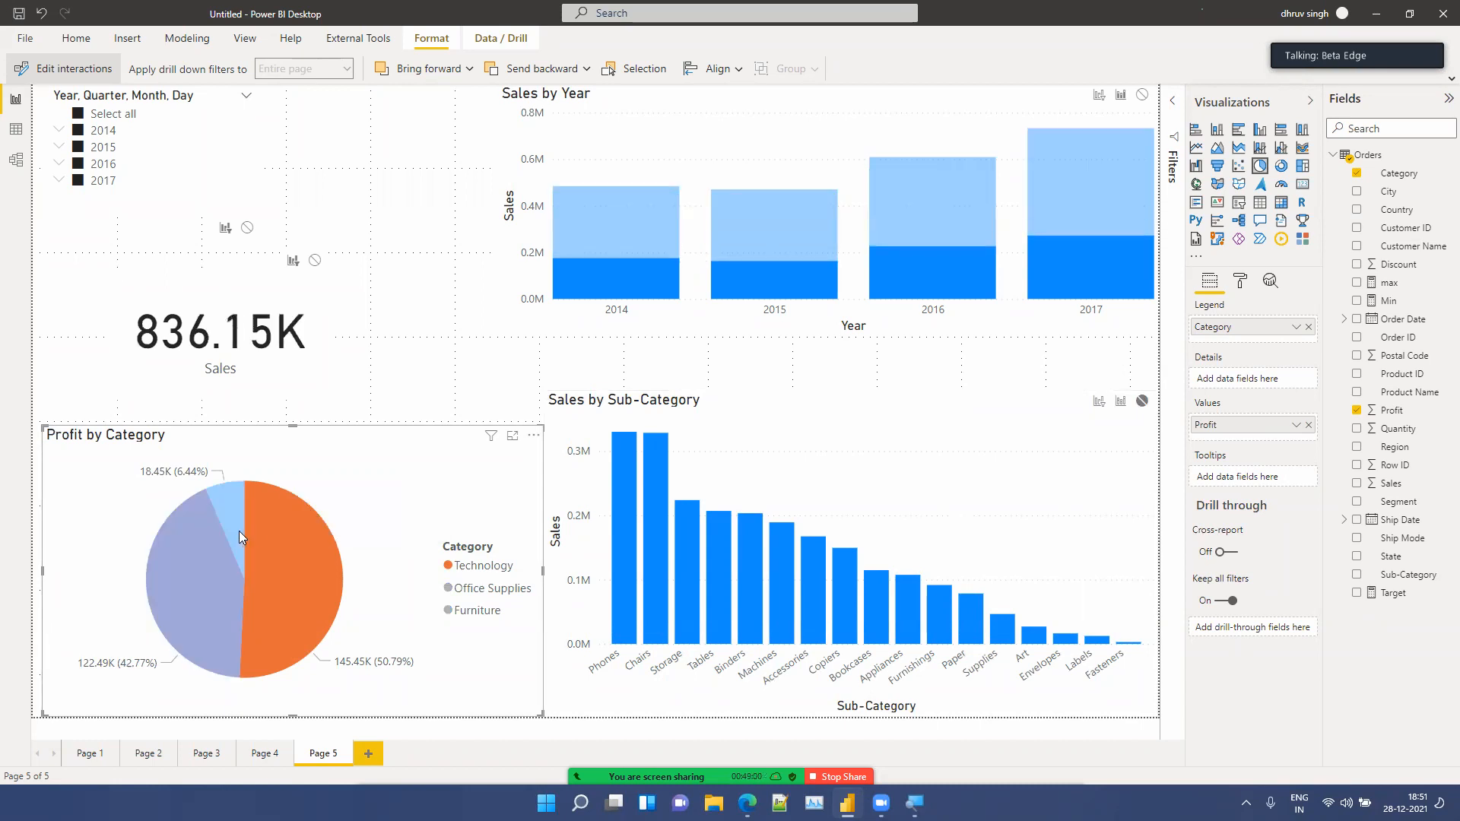
click(239, 531)
click(216, 563)
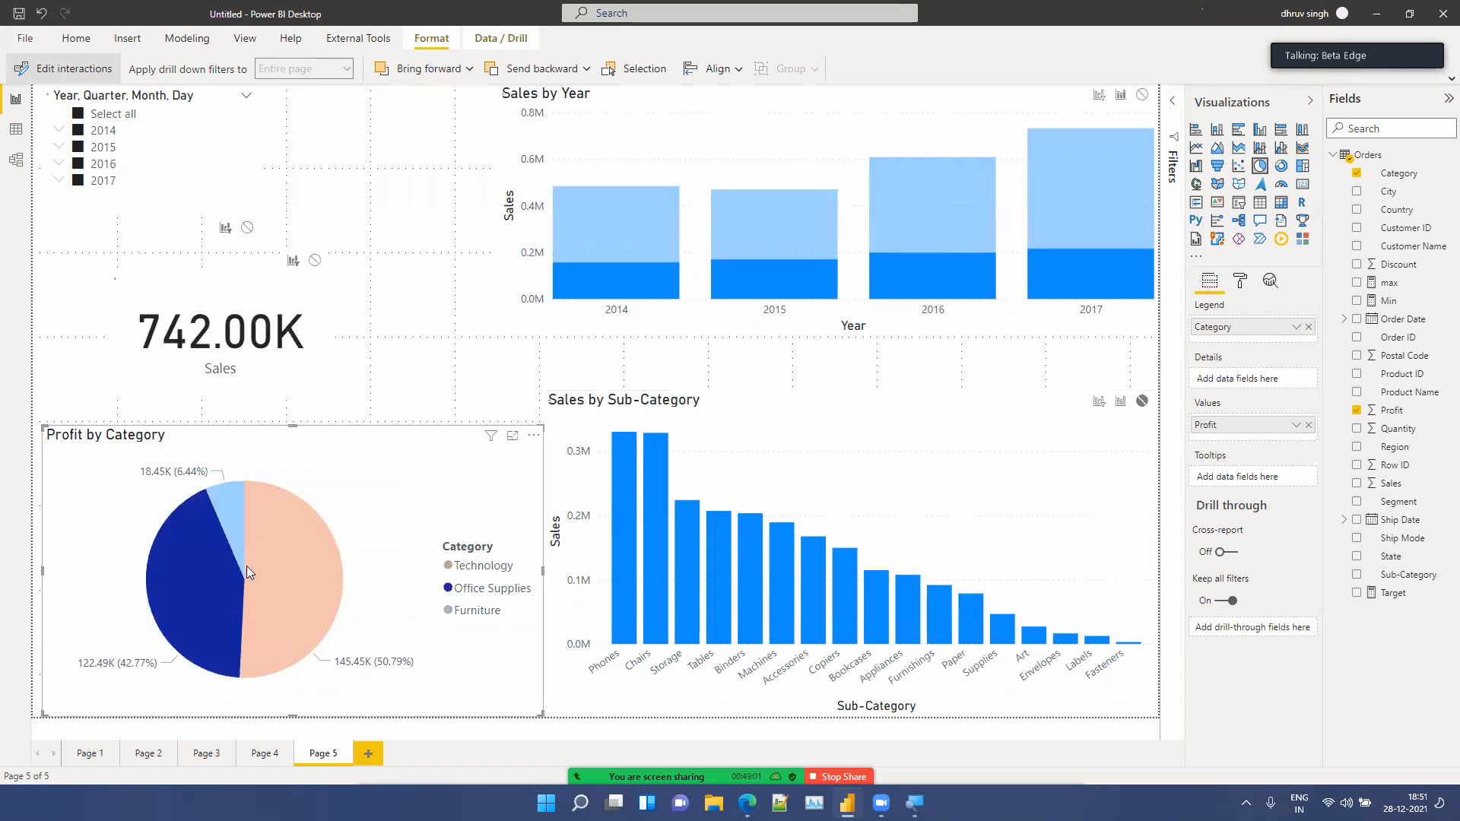
click(312, 593)
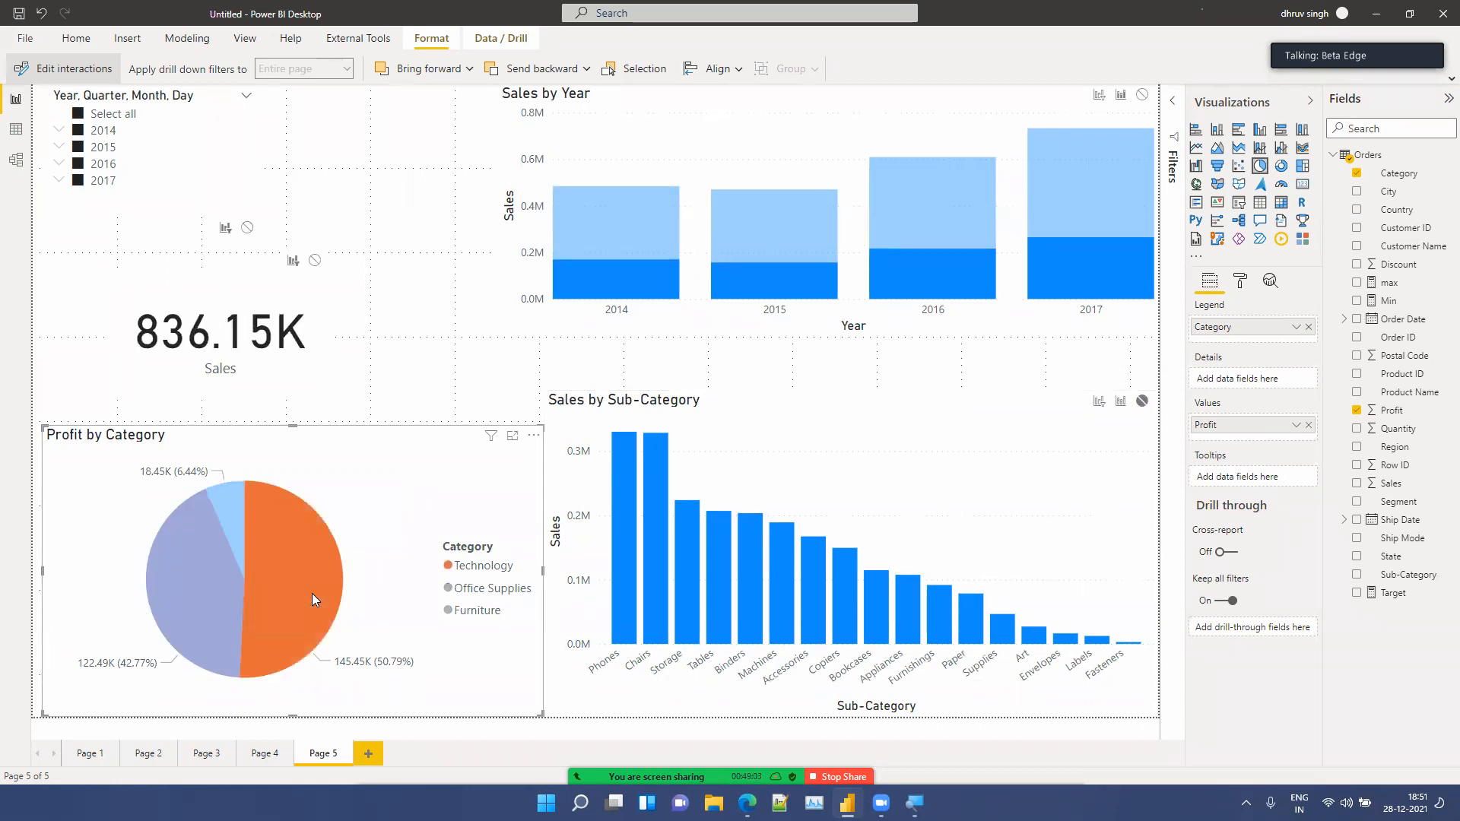
click(232, 515)
click(231, 516)
Step: Select Copiers in the Sales by Sub-Category chart and set the chart's interaction with the Profit by Category pie to Filter
click(896, 549)
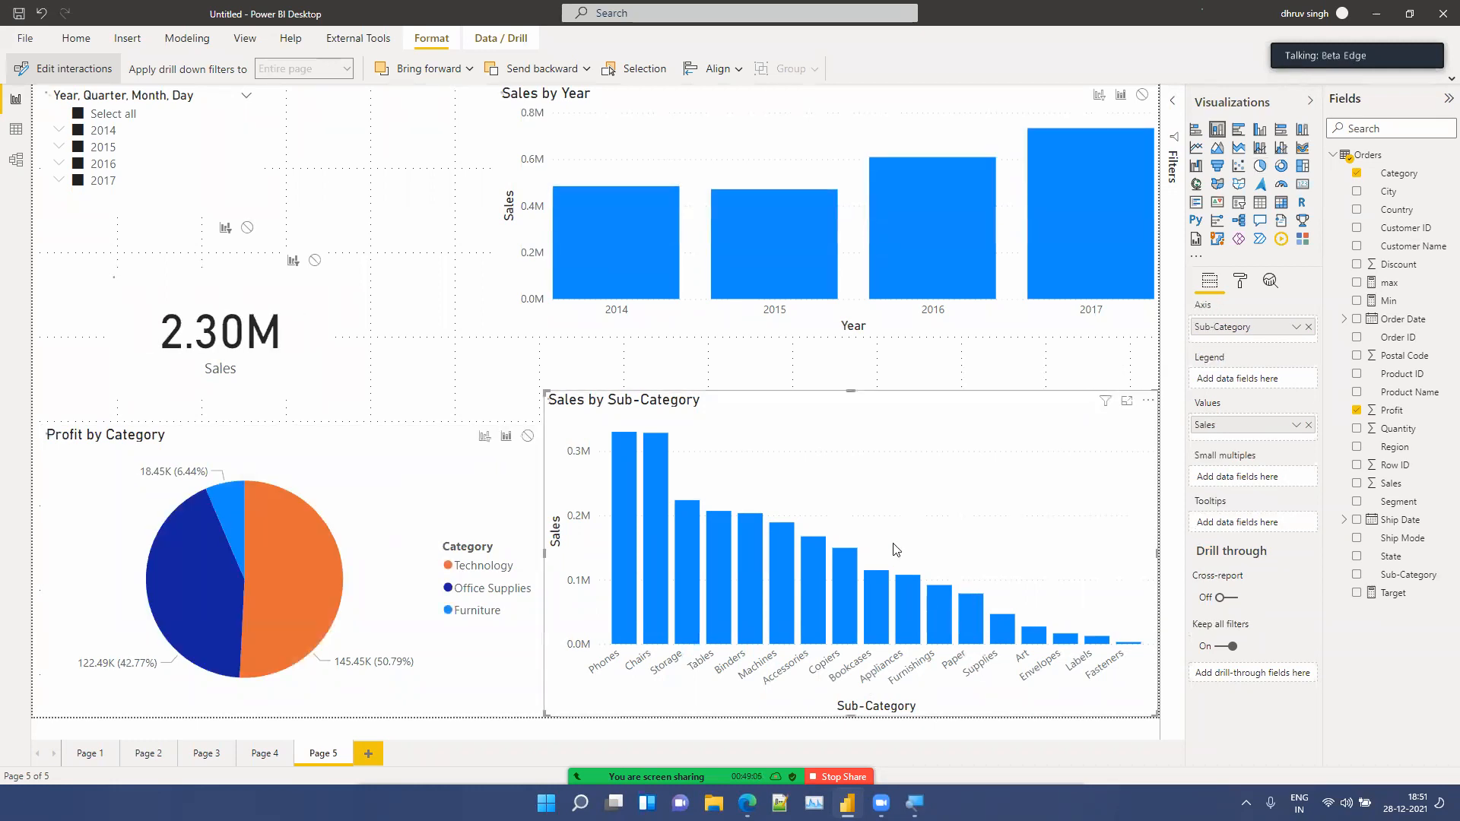
click(839, 569)
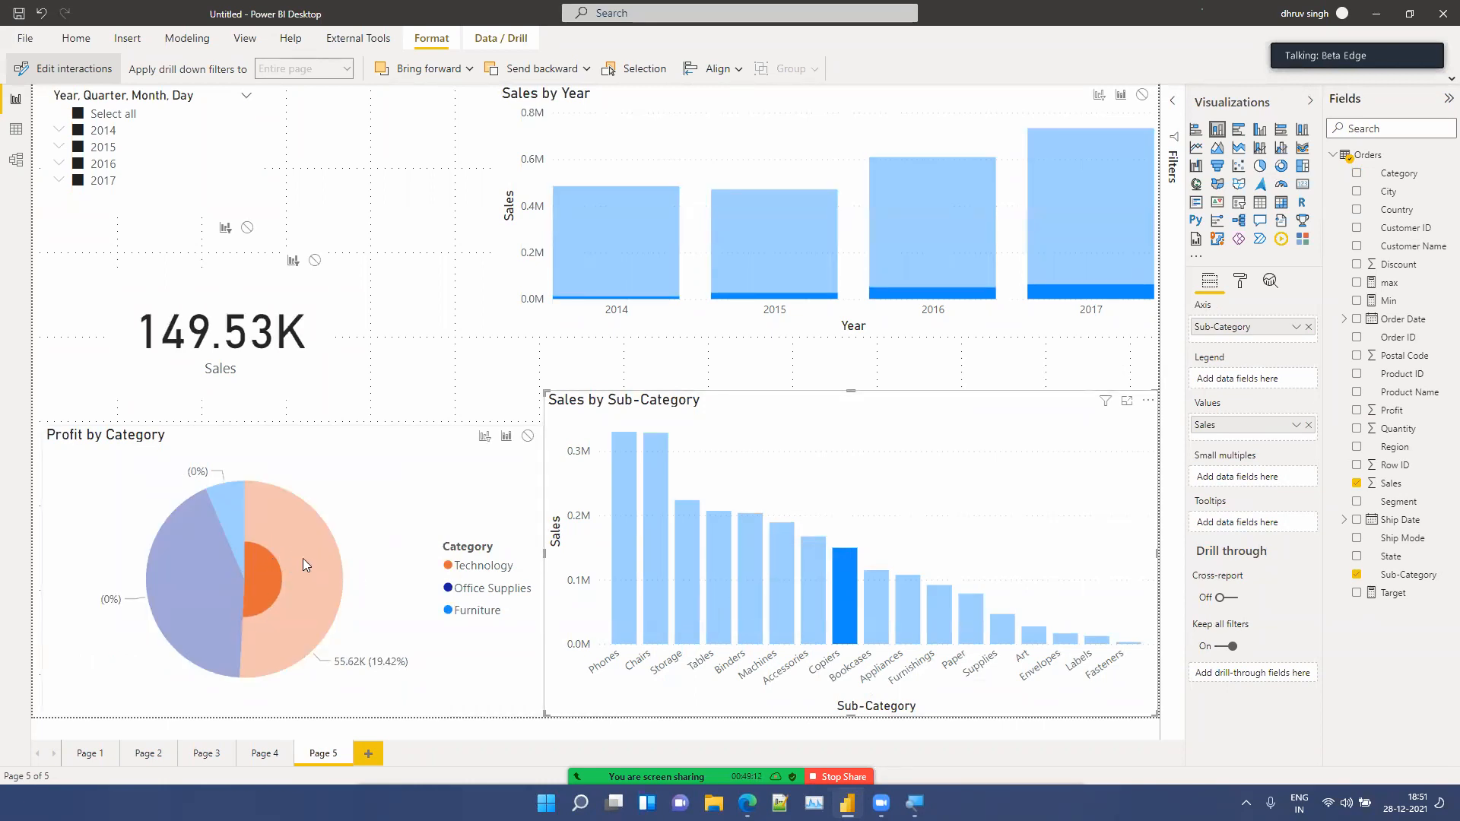
click(484, 436)
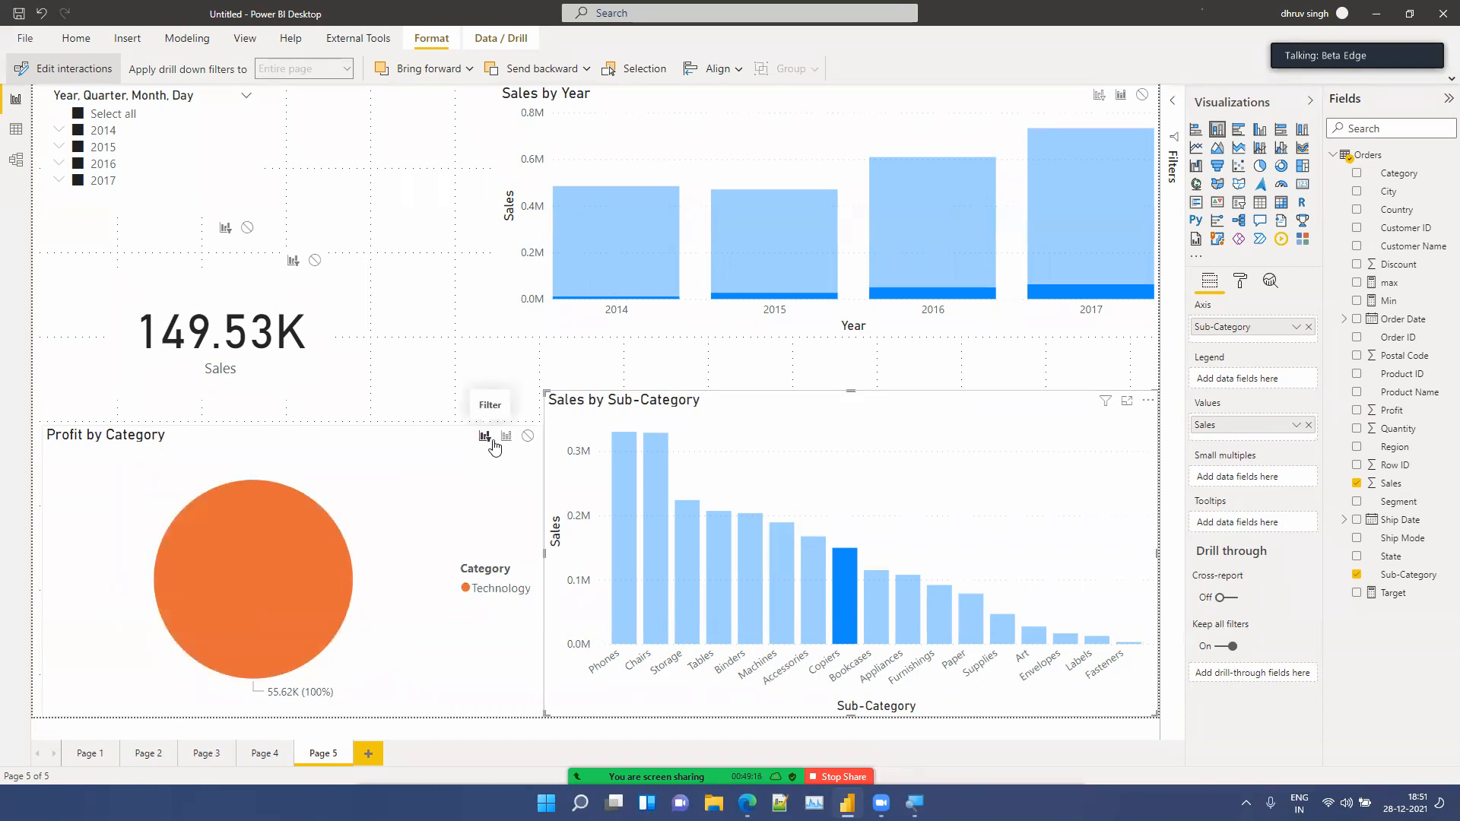
click(504, 440)
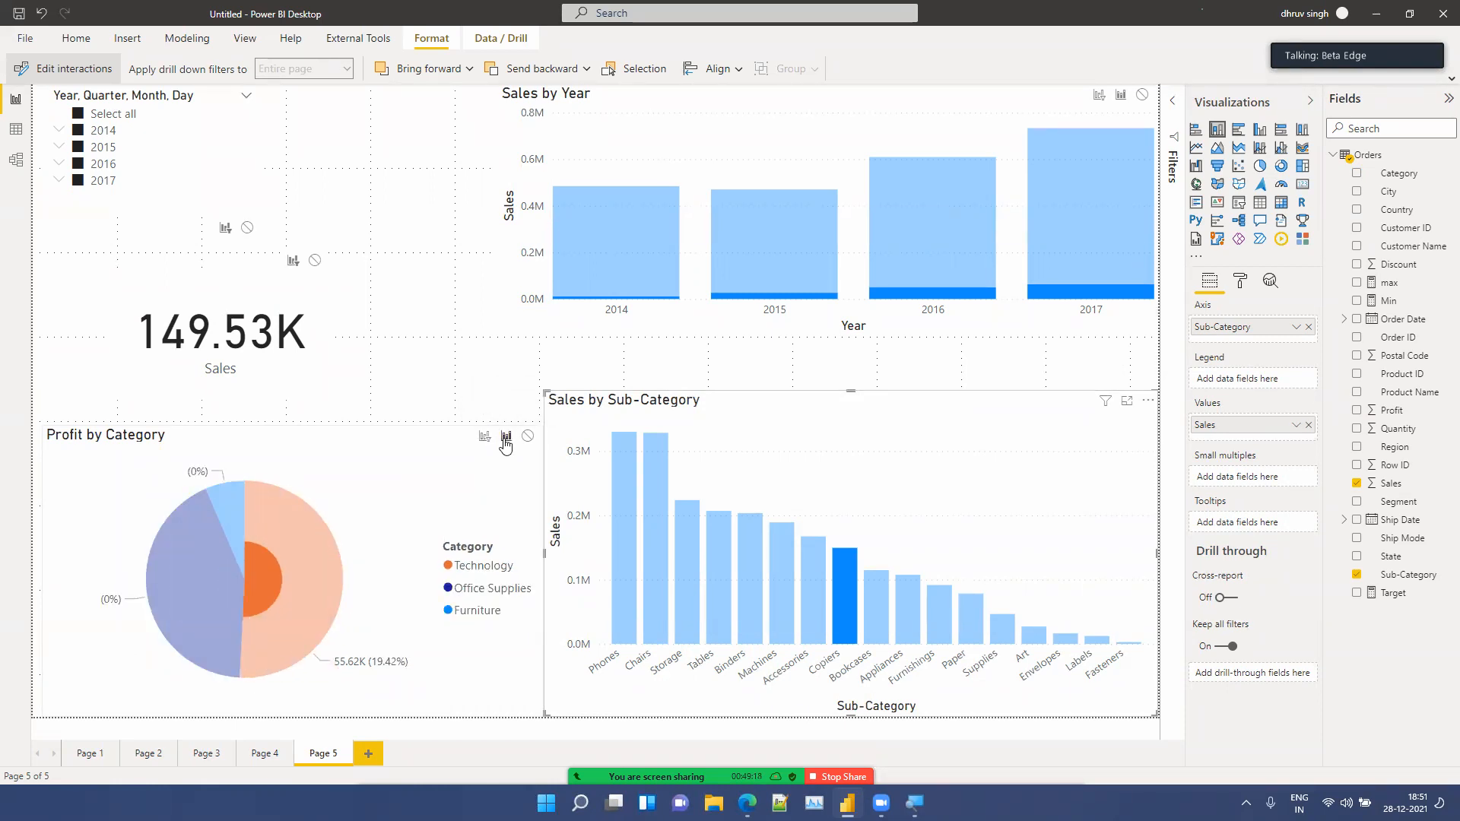
click(485, 437)
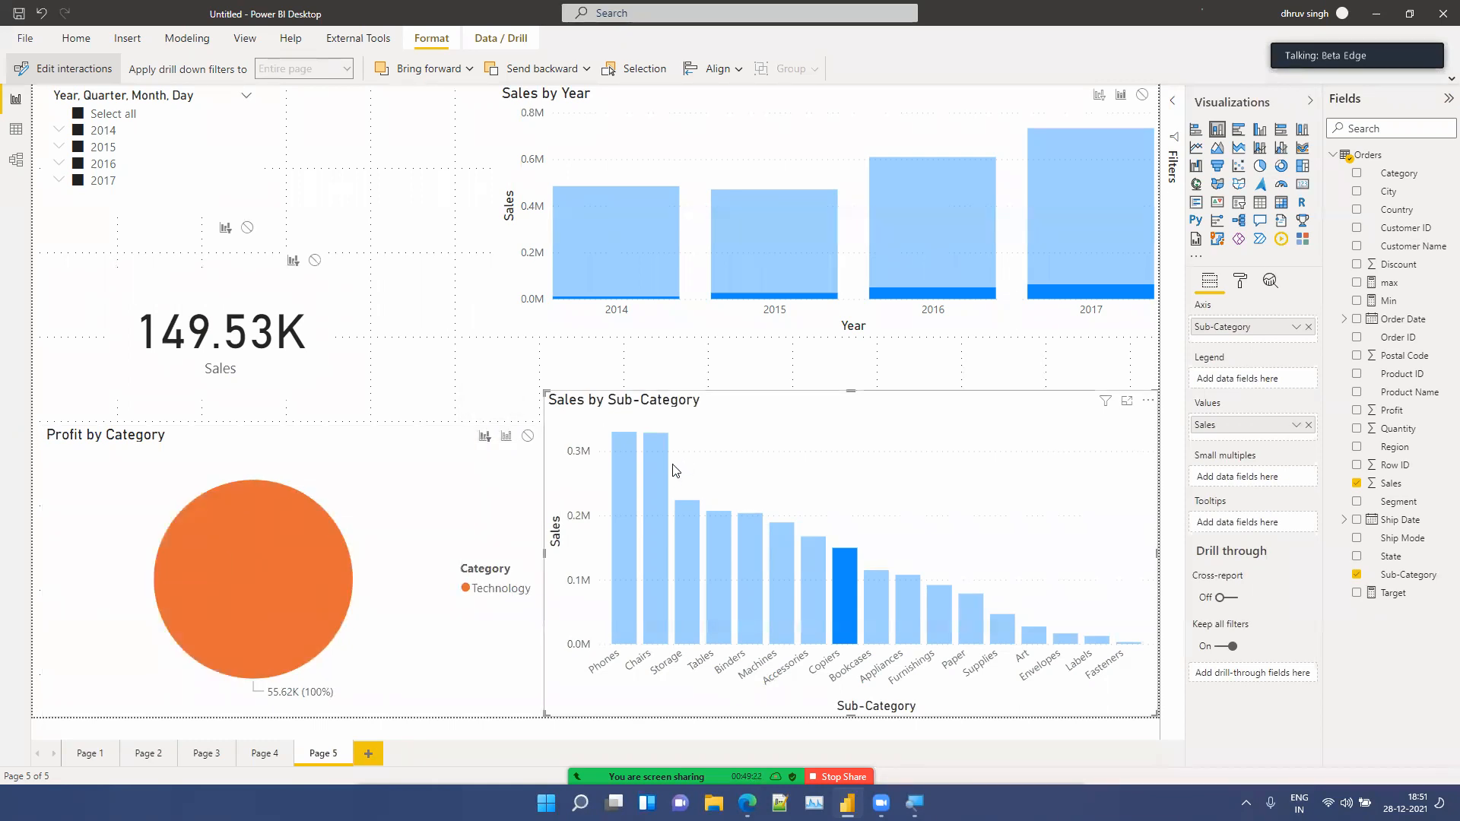
Step: Turn off Edit interactions and clear the Copiers selection in the Sales by Sub-Category chart
click(53, 76)
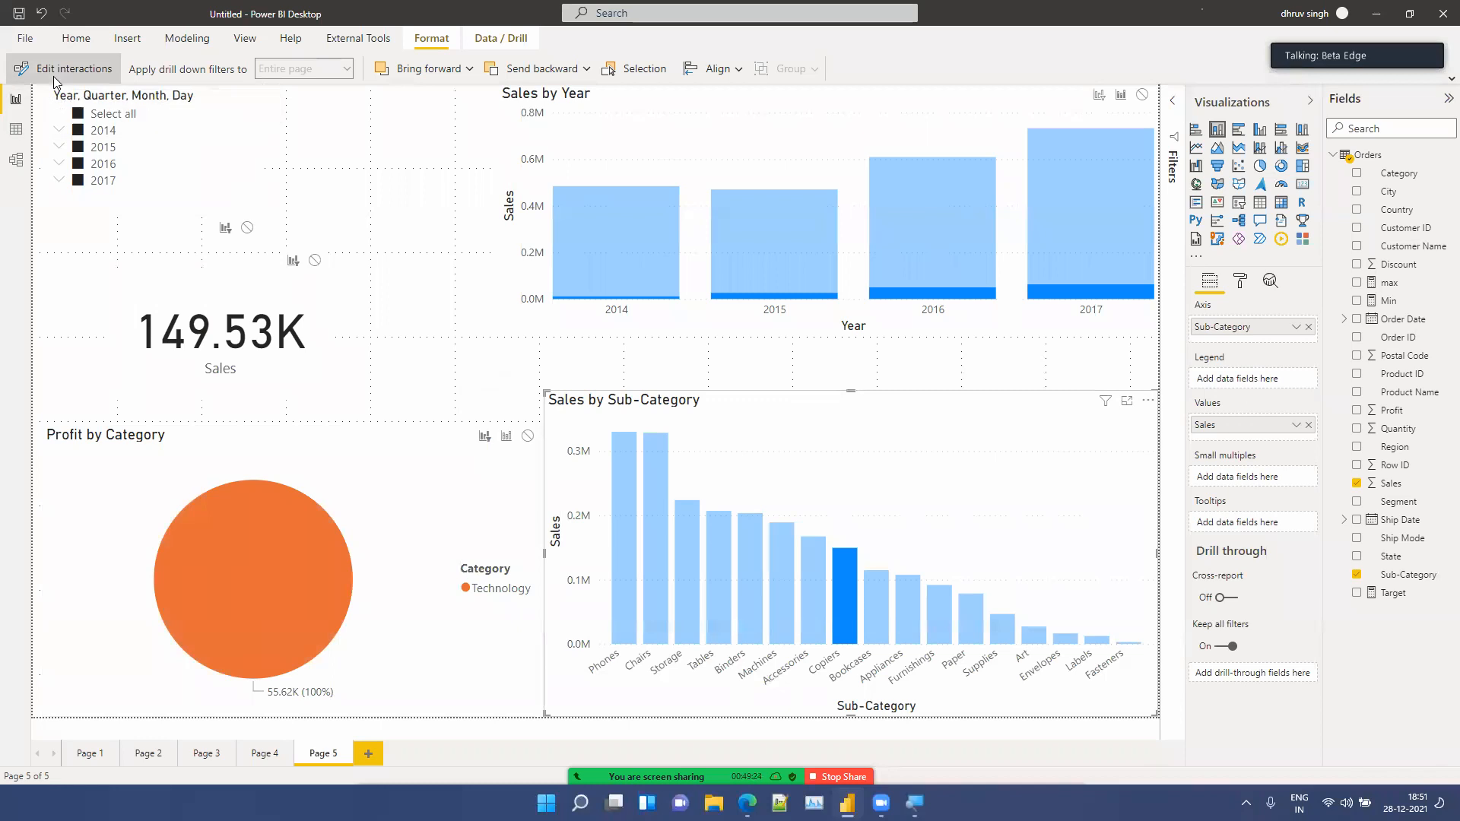
click(416, 376)
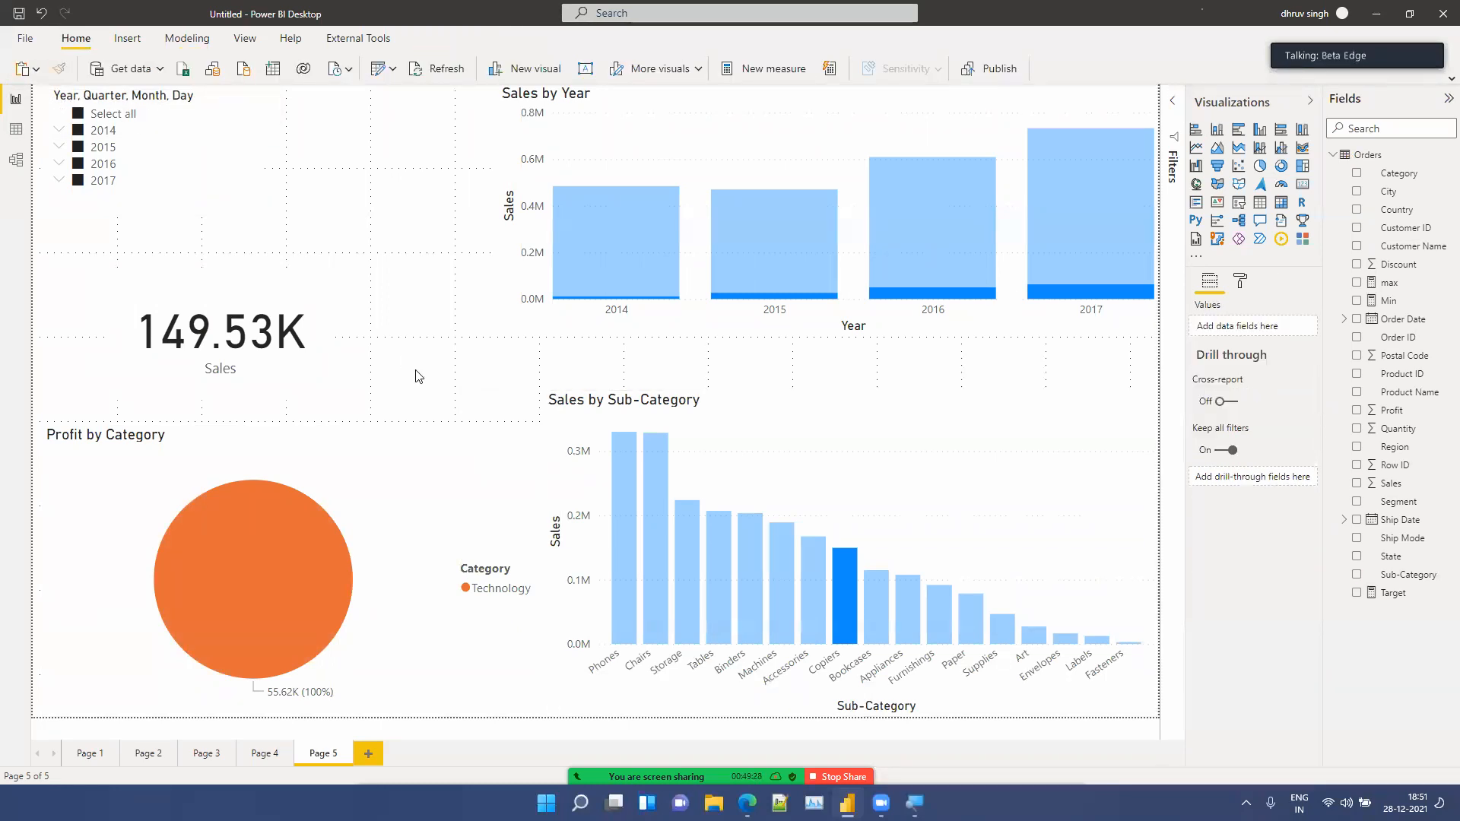
click(826, 507)
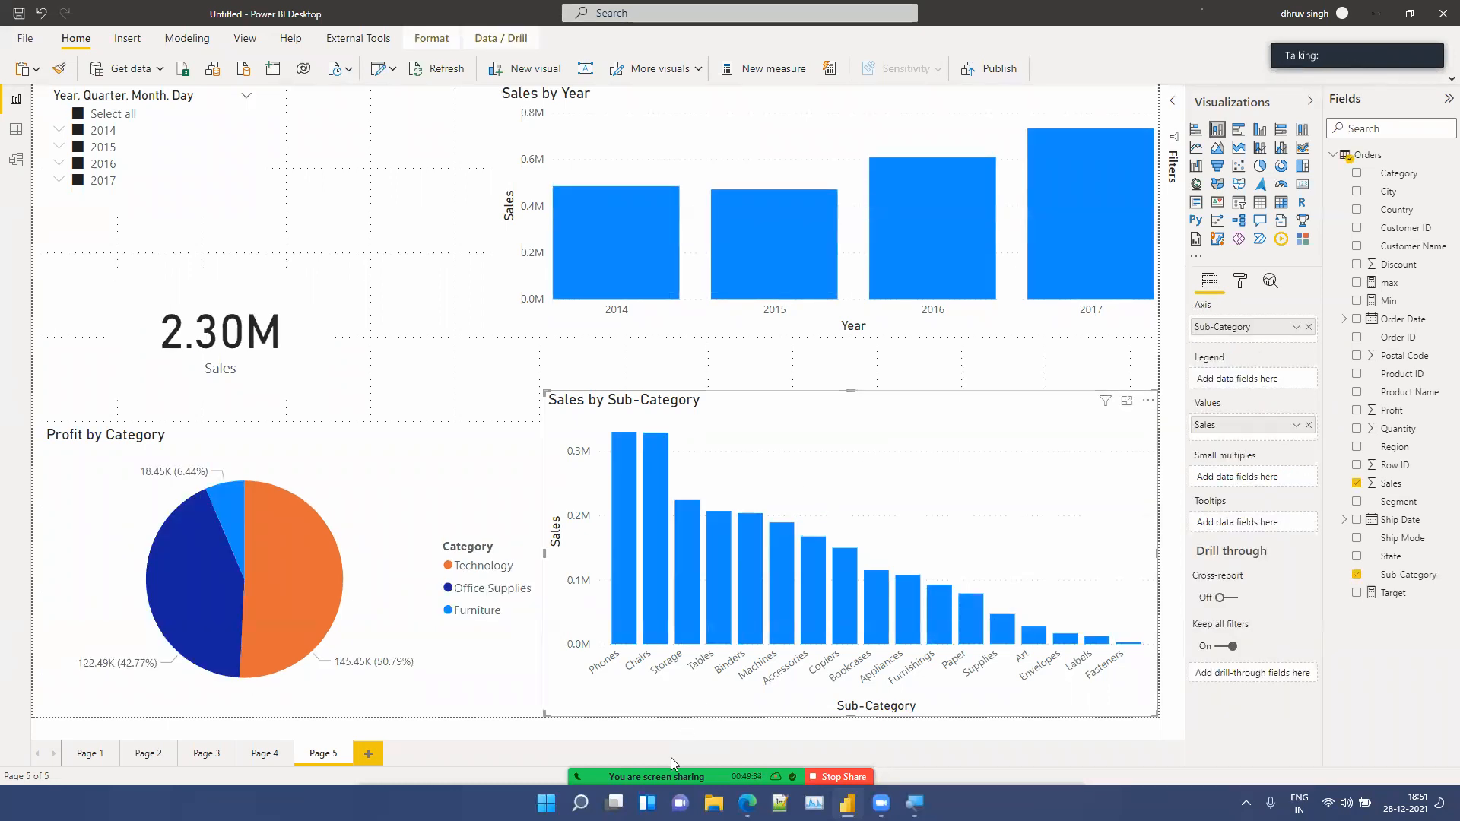
click(445, 355)
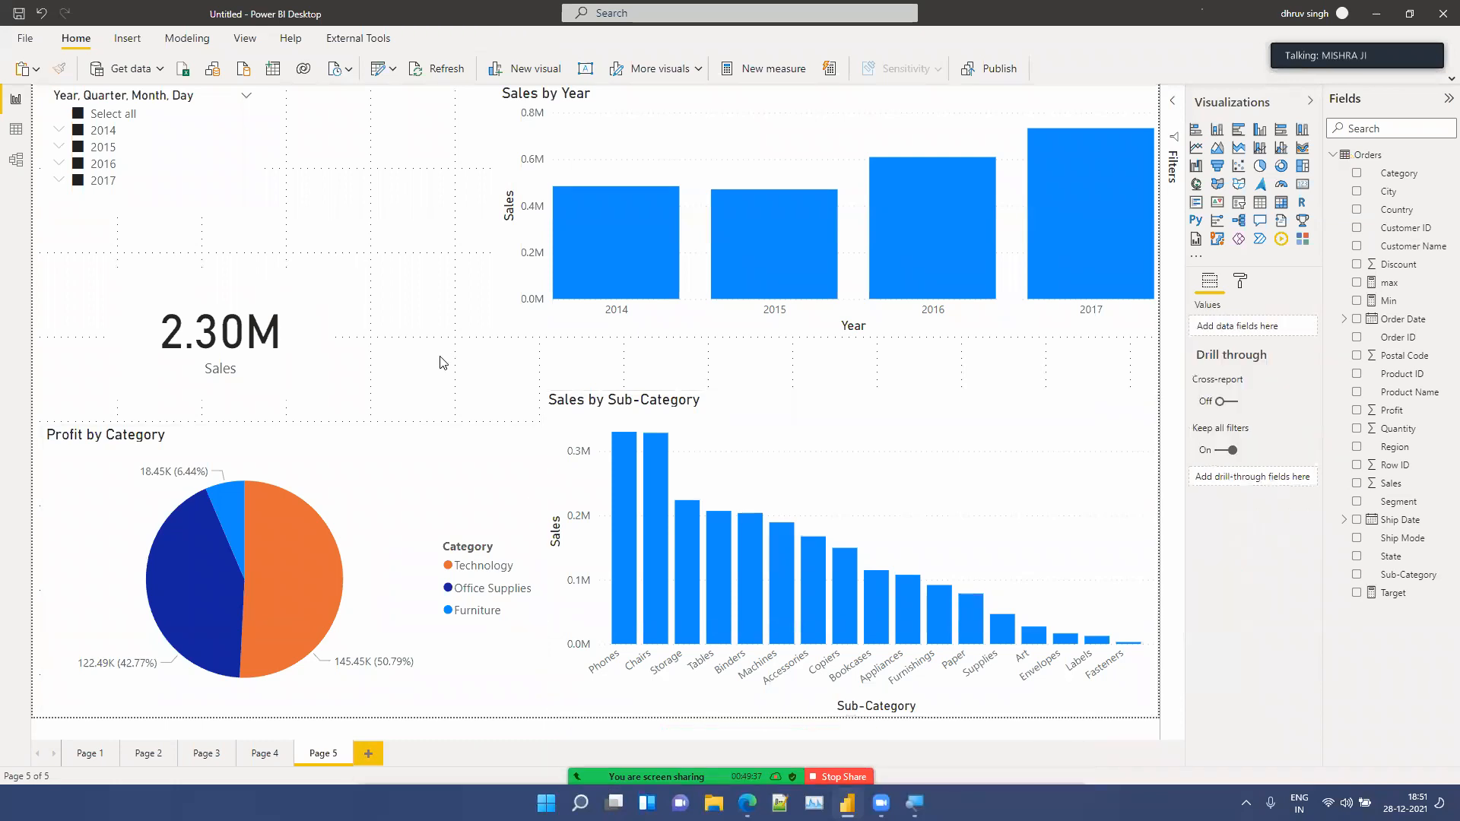
click(387, 465)
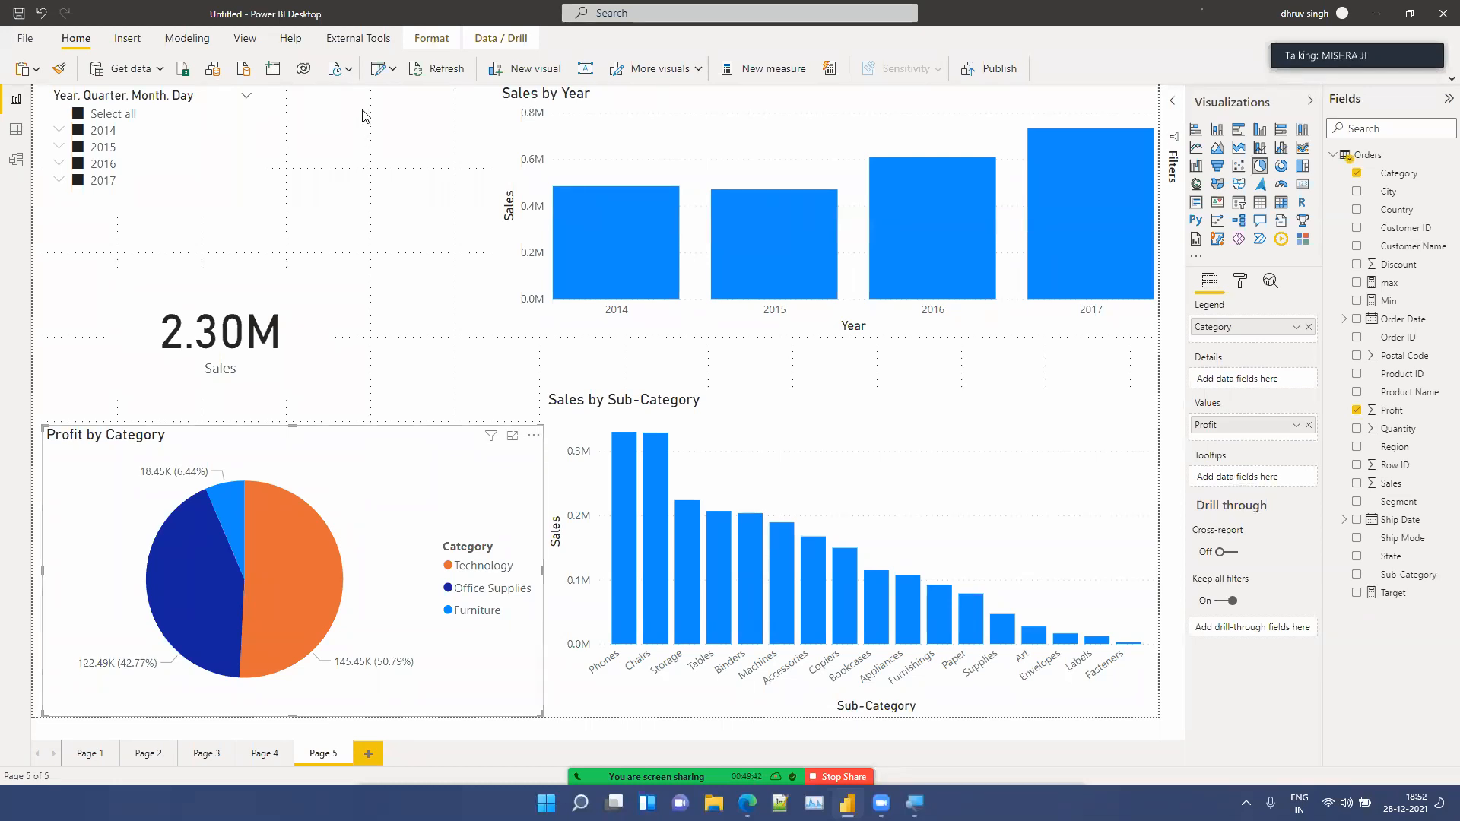
Step: Turn Edit interactions back on and select the Sub-Category chart, the pie and the slicer in turn to review their interactions
click(426, 39)
click(92, 66)
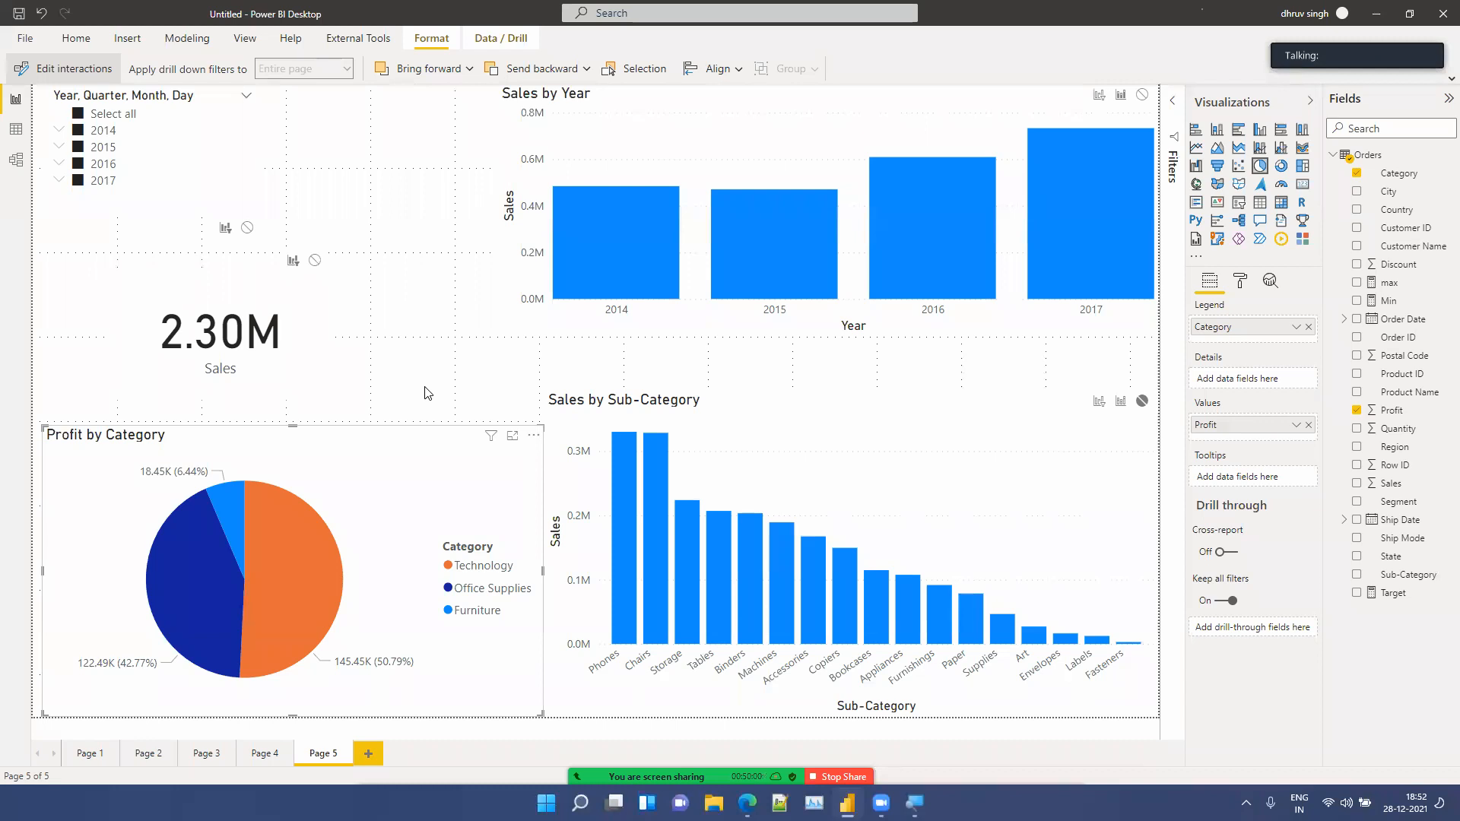
click(715, 448)
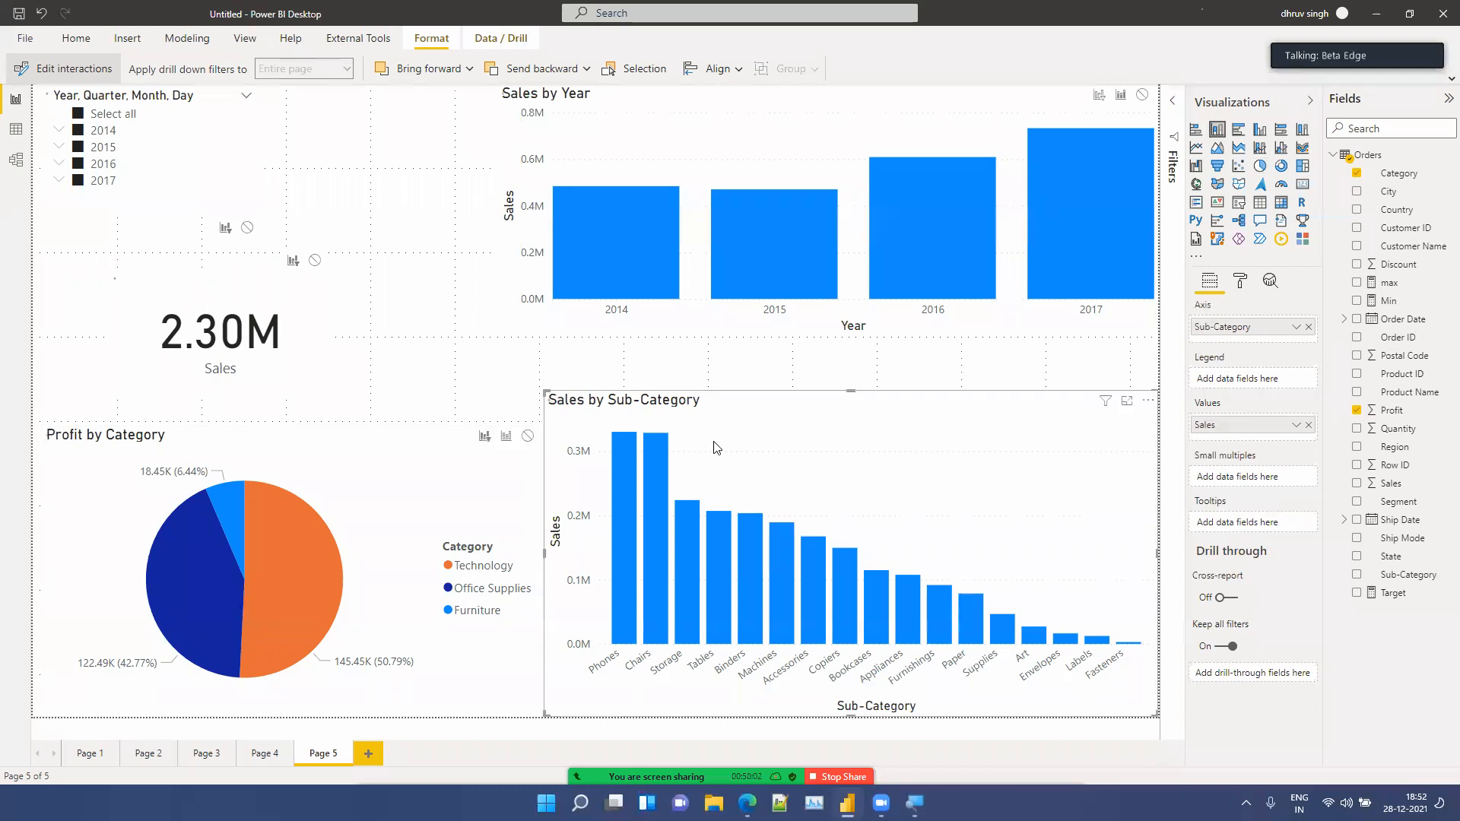
click(401, 466)
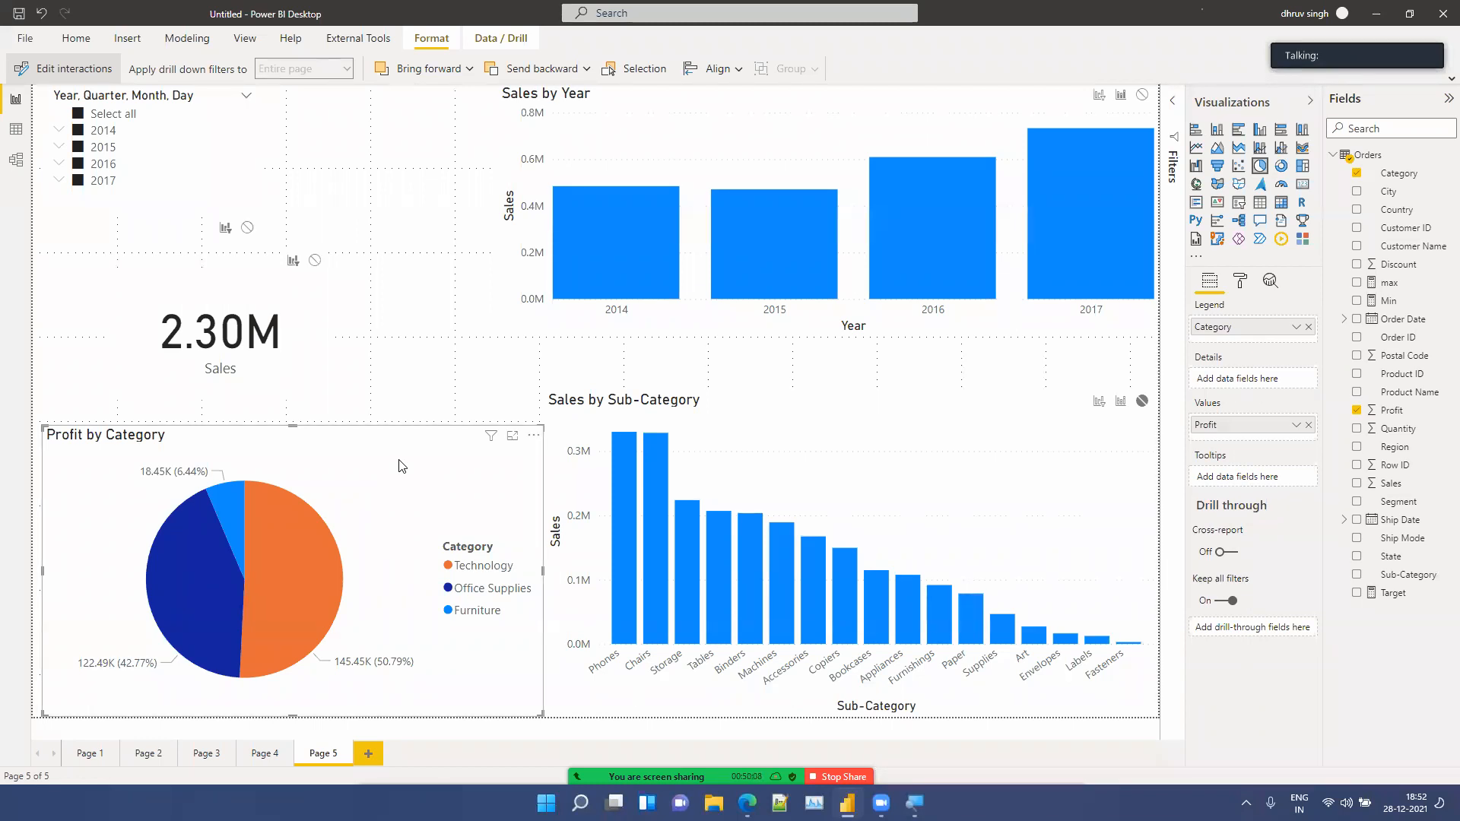
click(245, 199)
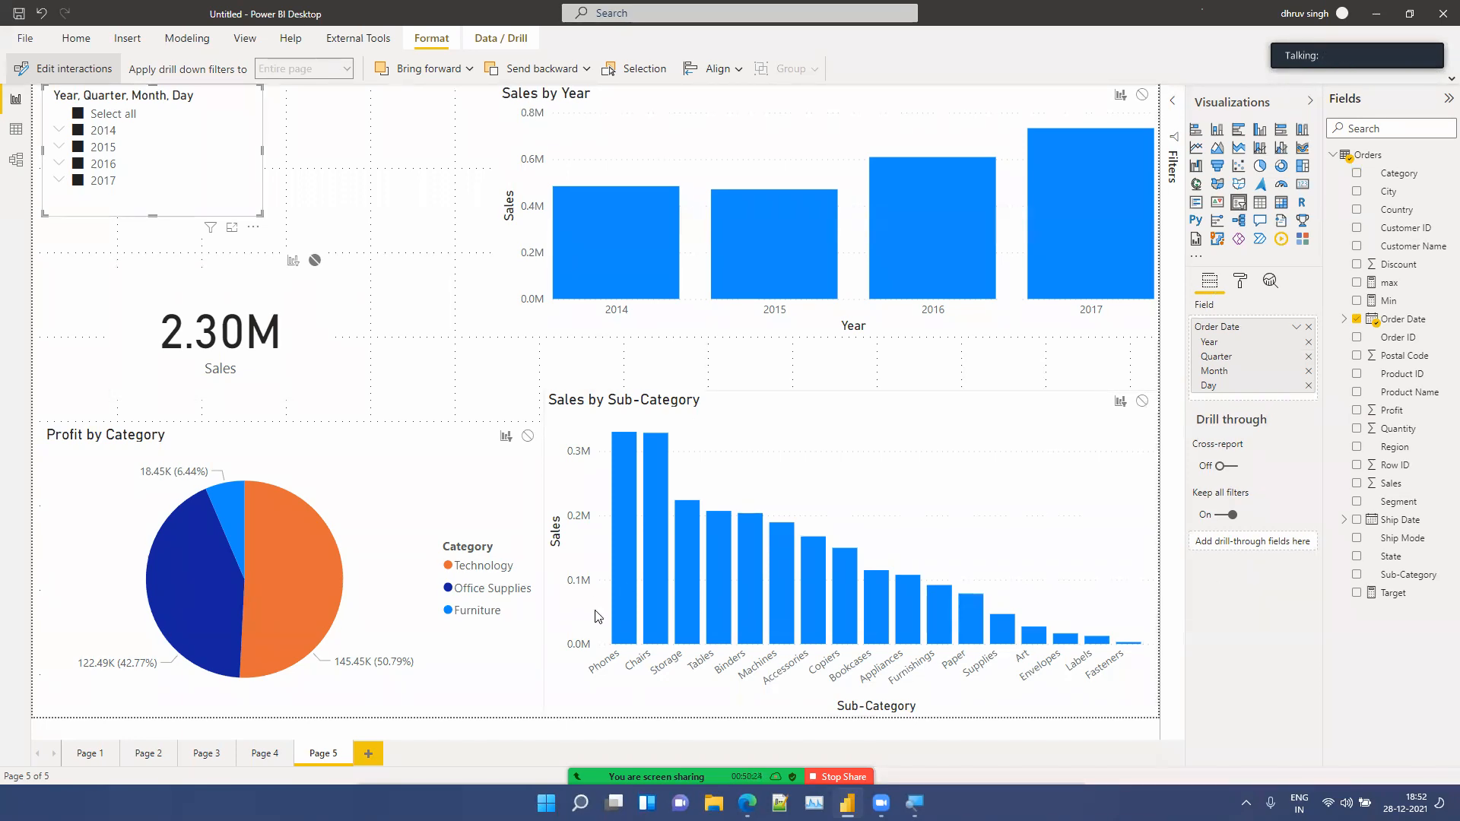
Step: Add a new page and insert a table visual, enlarging it to fill the left half of the canvas
click(387, 738)
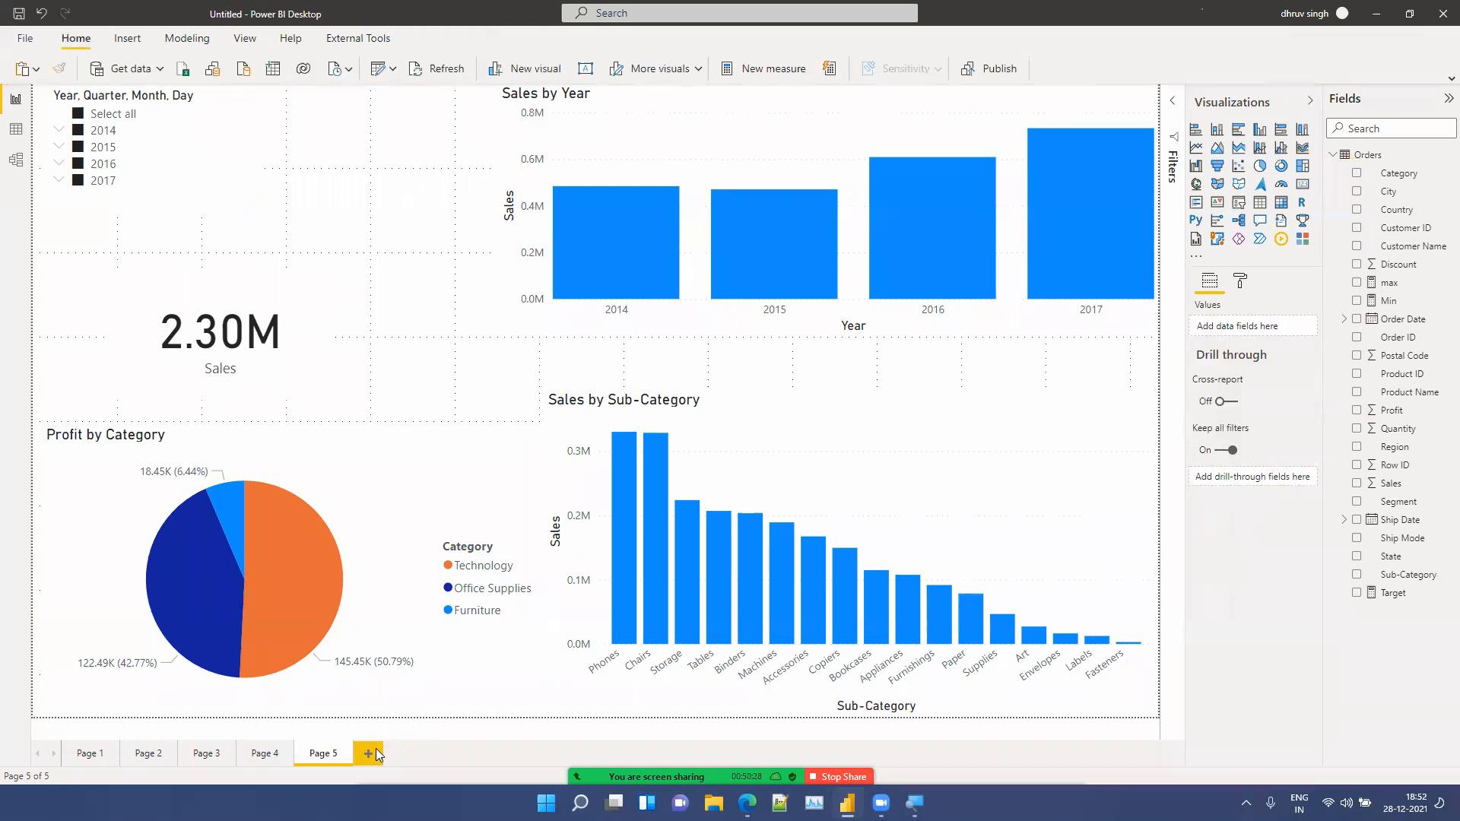
click(375, 748)
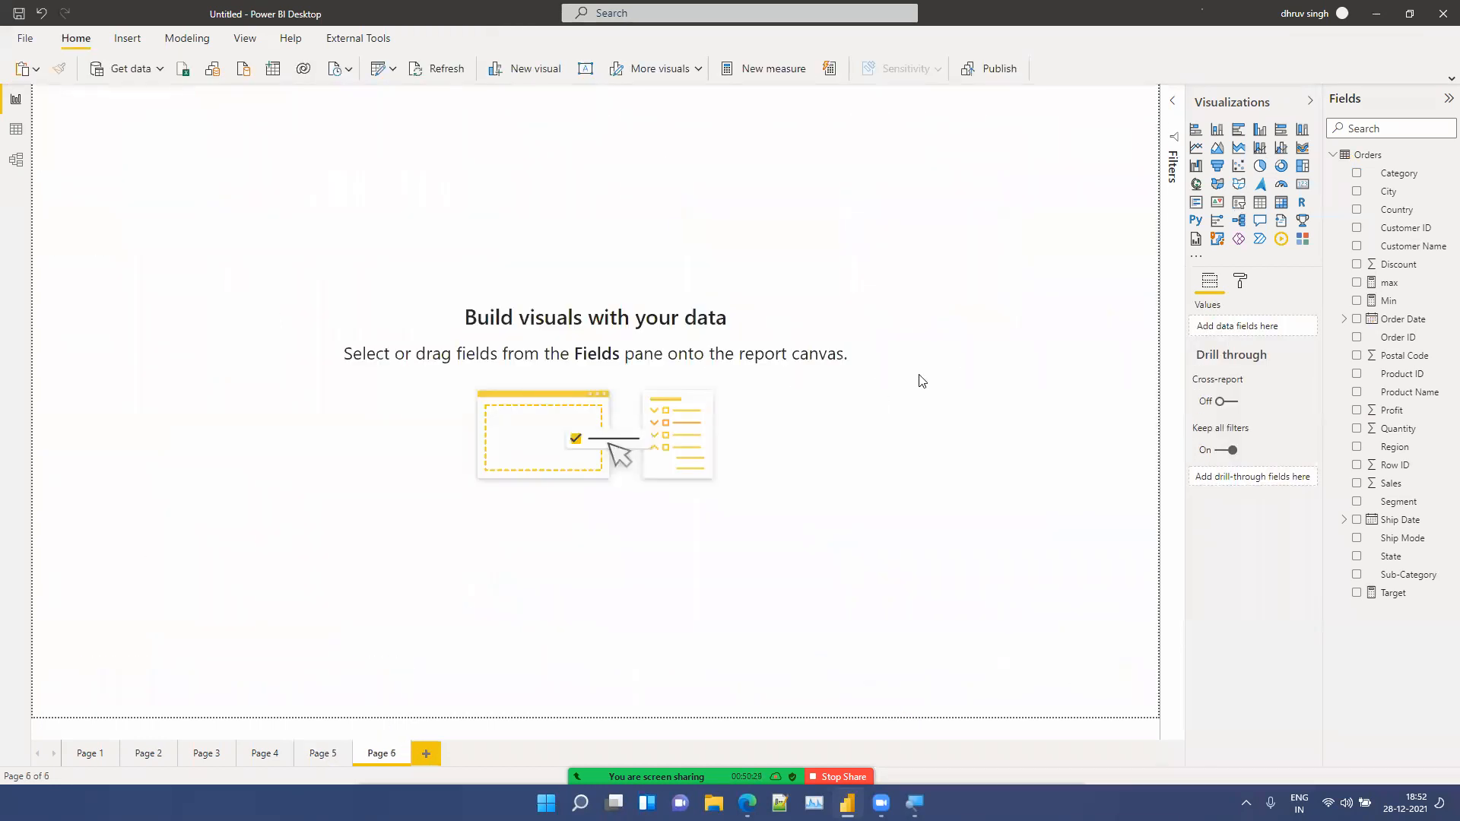
click(1260, 202)
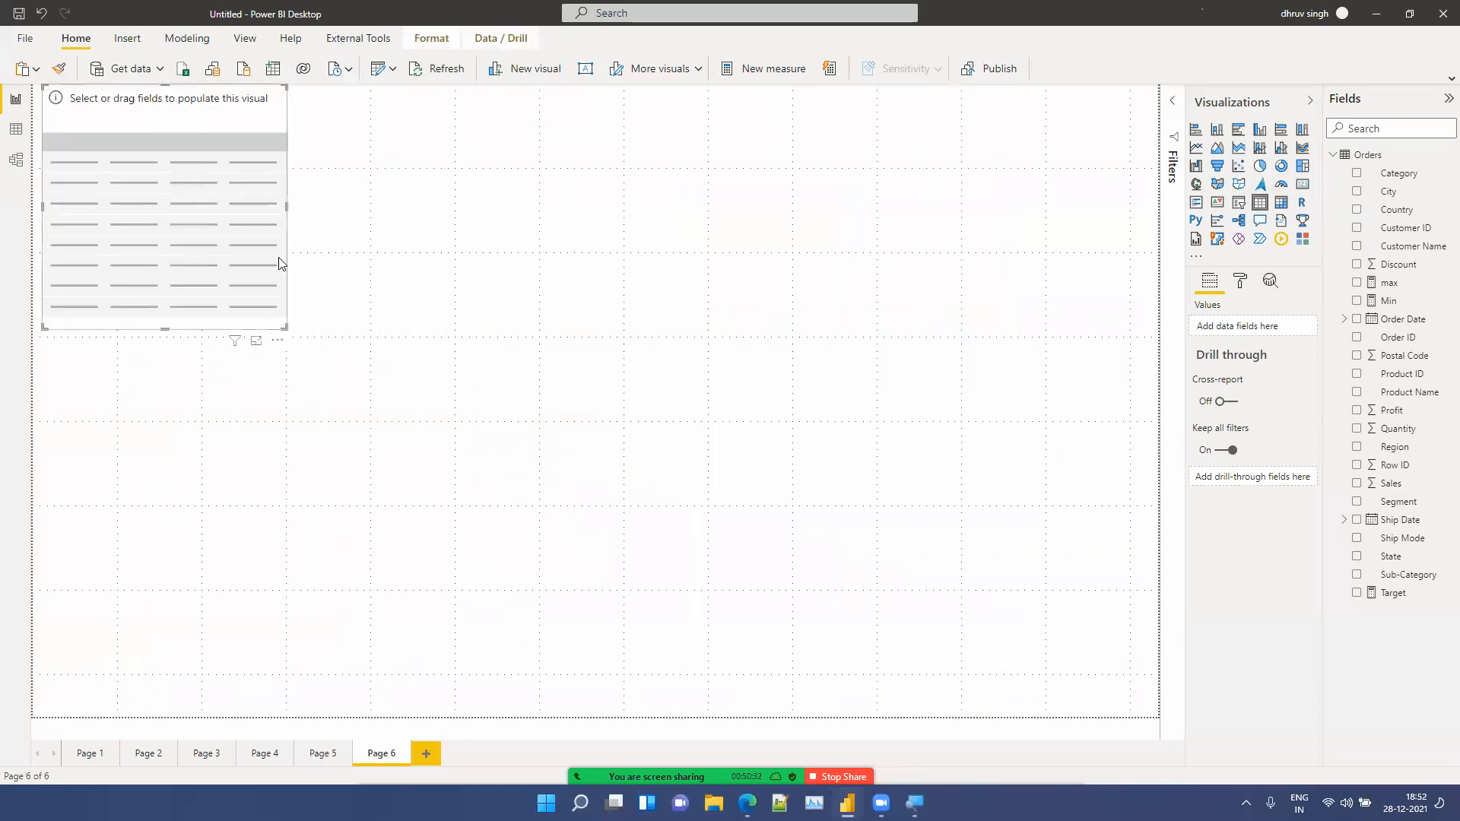
drag(288, 328, 633, 717)
Step: Add a matrix visual to the right half of Page 6
click(868, 395)
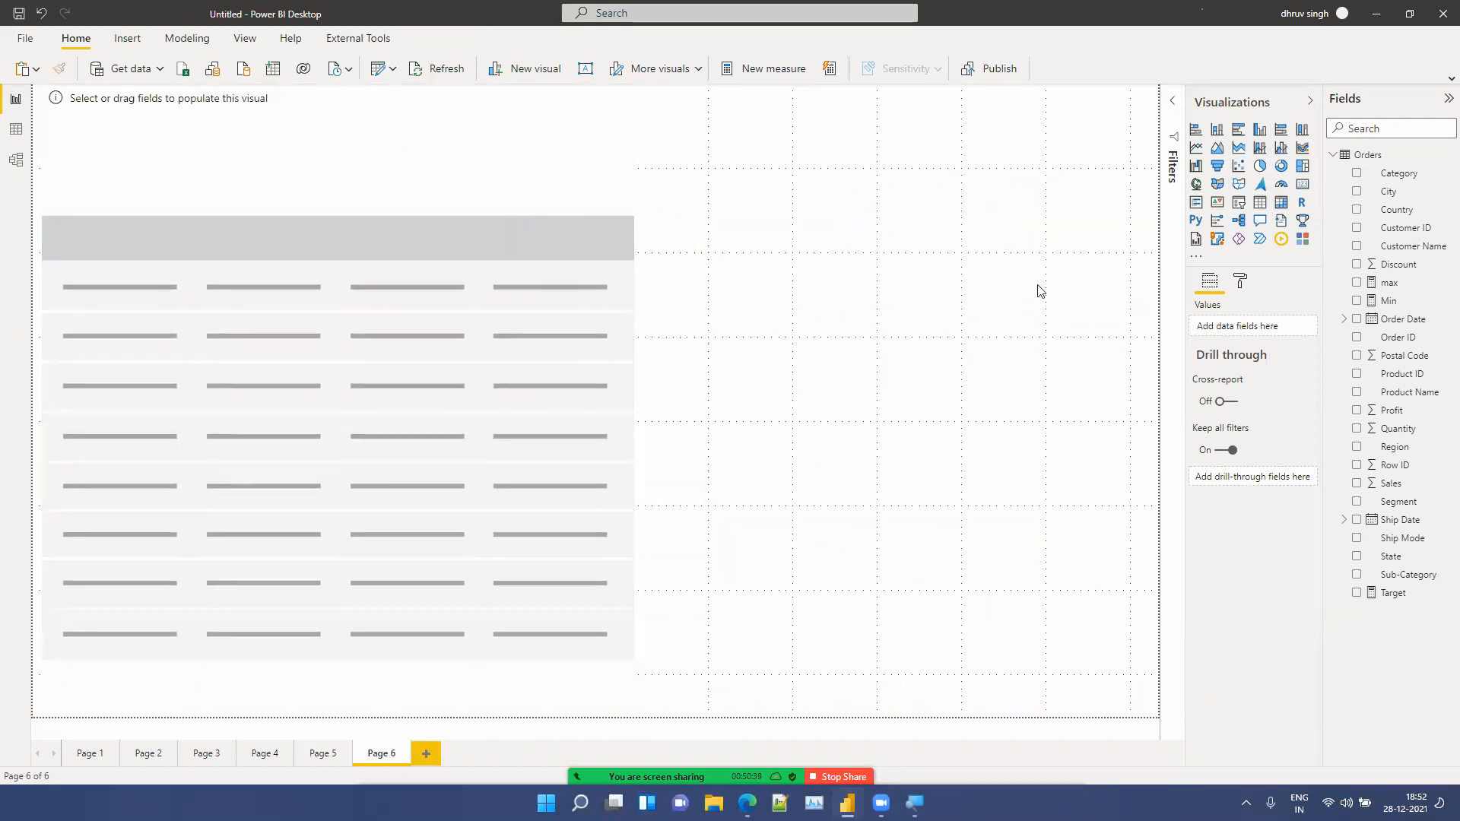
click(1280, 203)
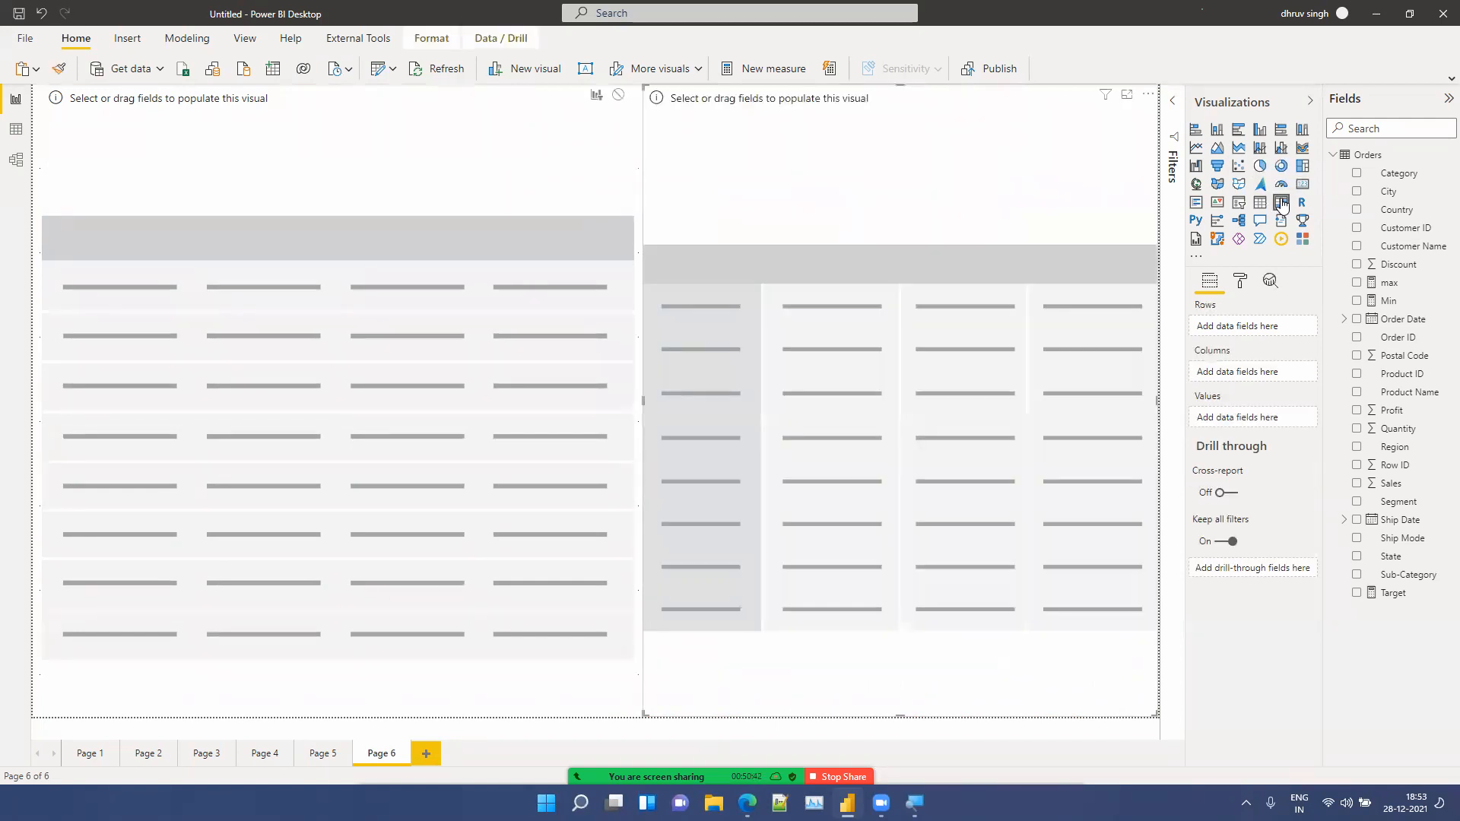
Step: Resize the table and the matrix so the table is narrower and the matrix extends further left
click(596, 316)
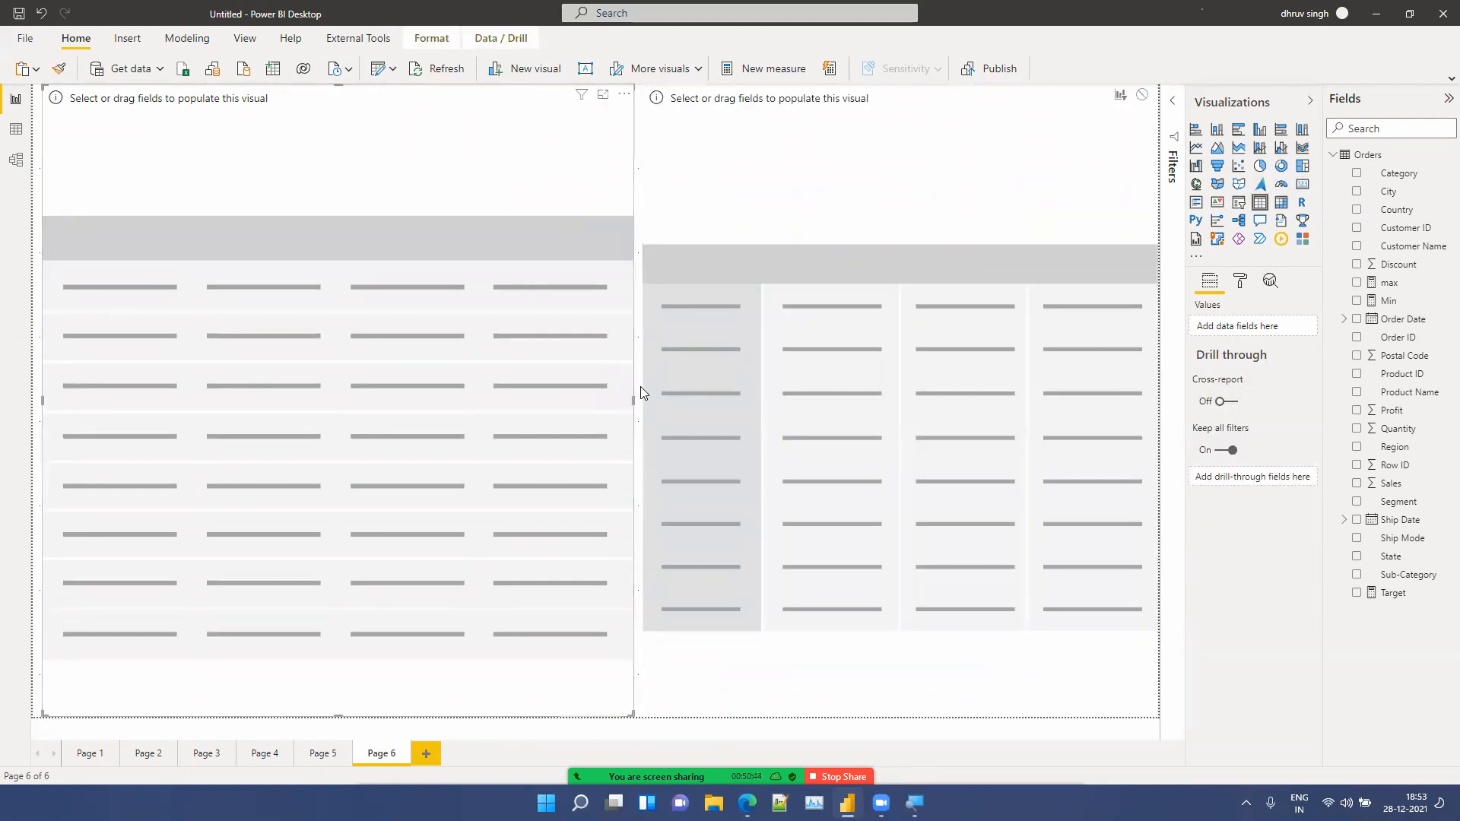
drag(632, 397, 582, 397)
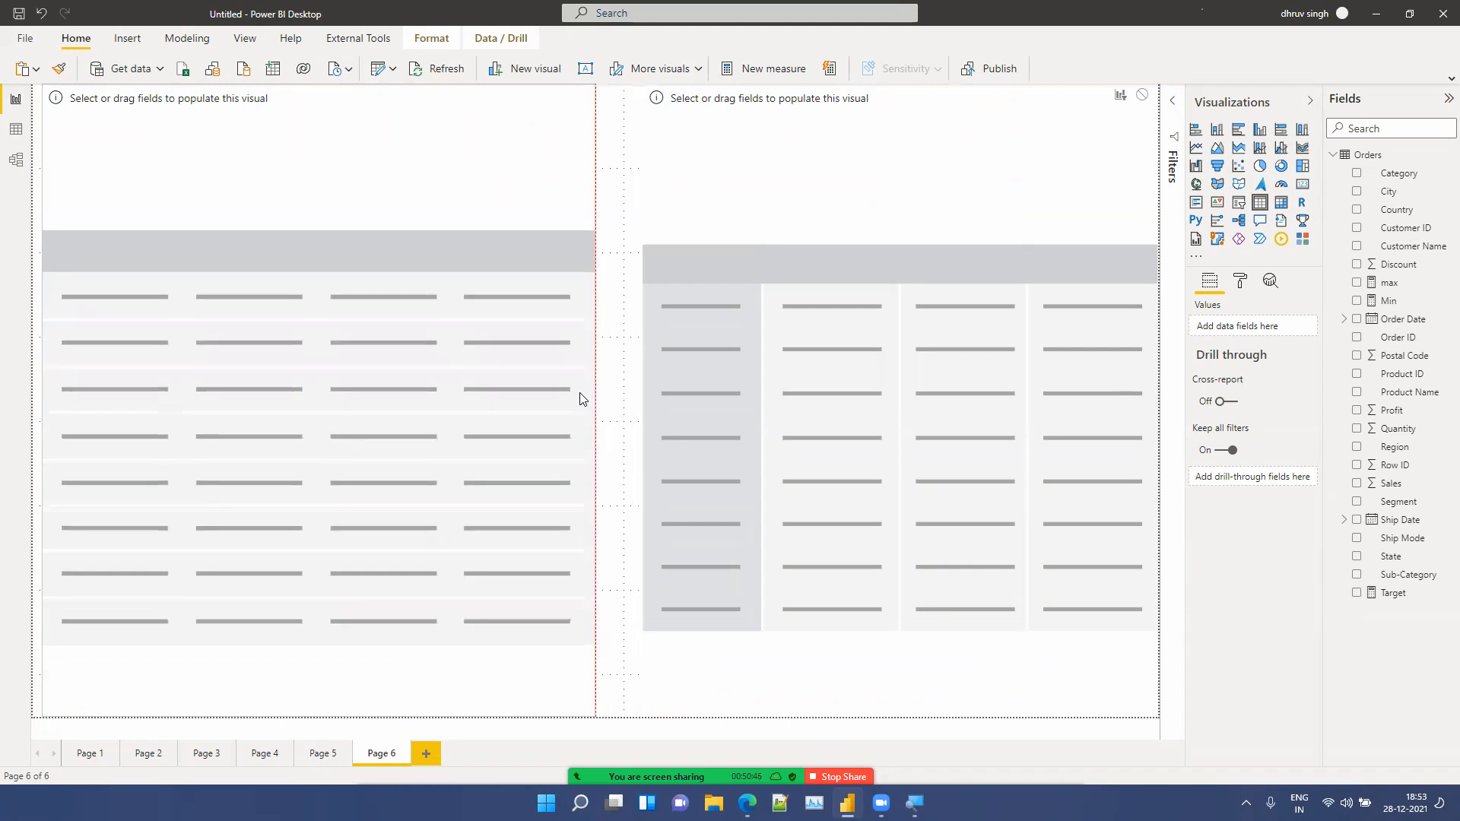
click(721, 390)
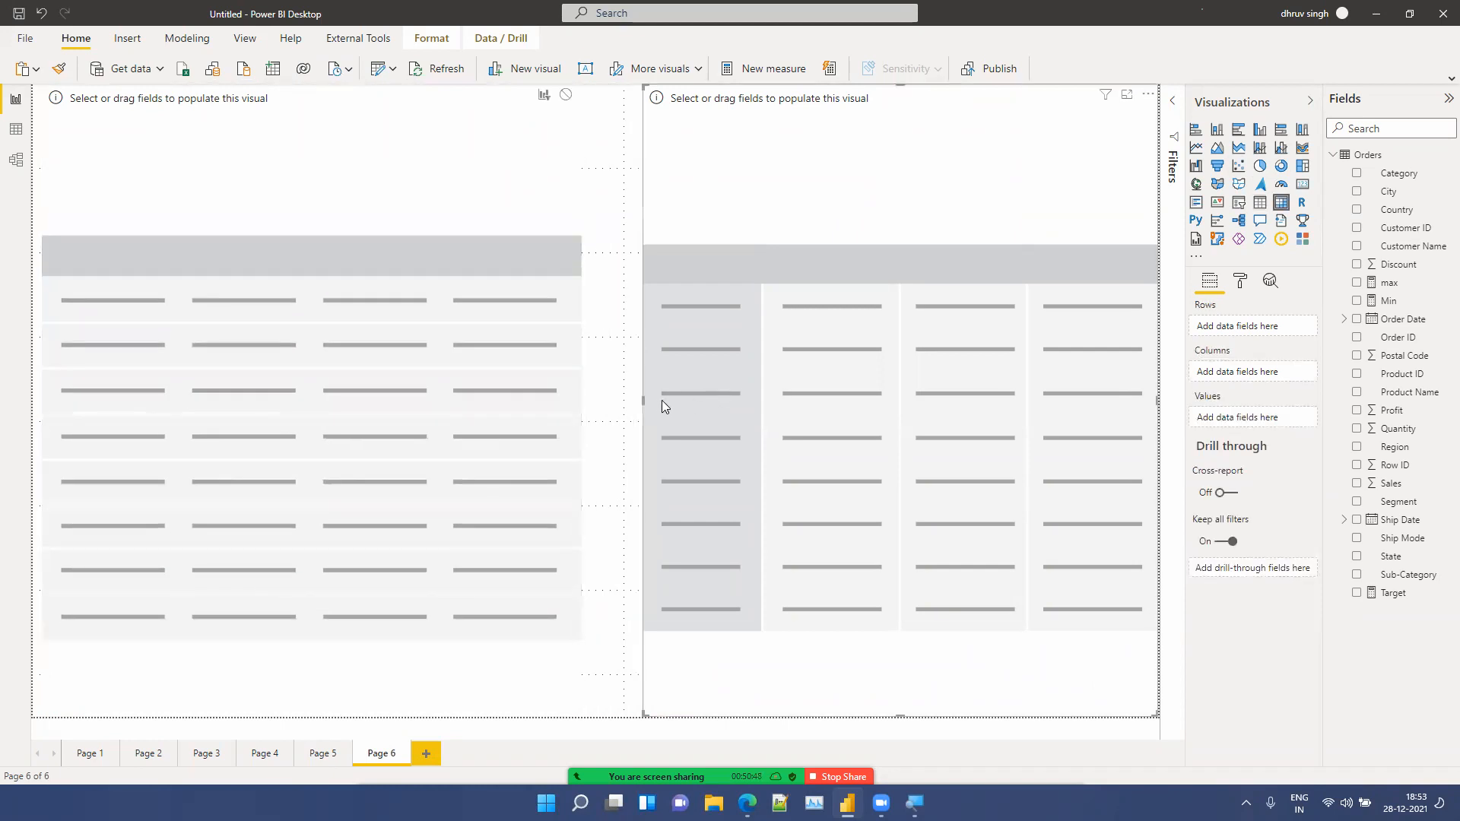
drag(644, 402, 605, 405)
click(498, 418)
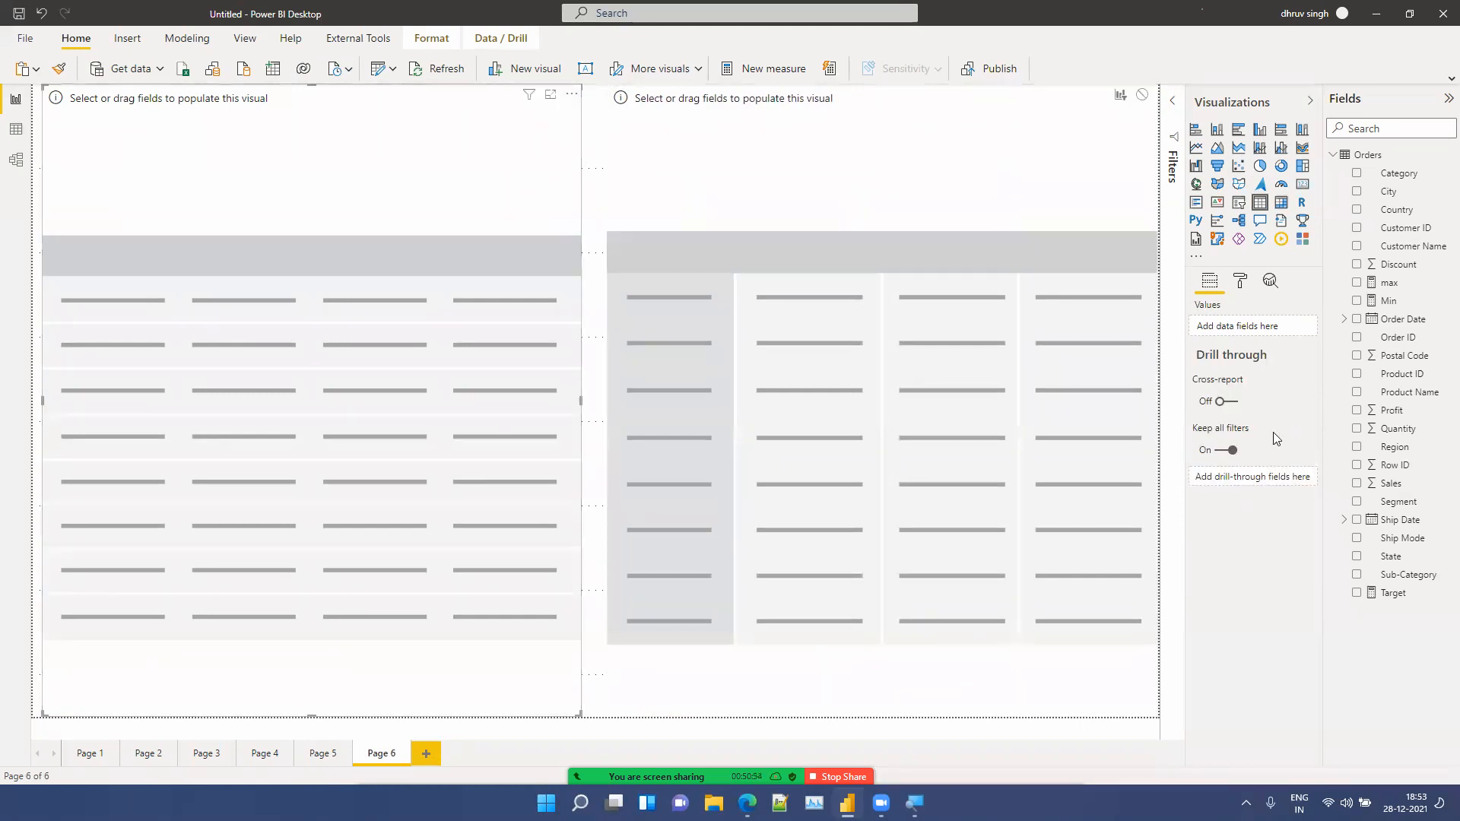
Step: Add Country, Region, State, City and Sales to the table's values
drag(1405, 209, 1272, 327)
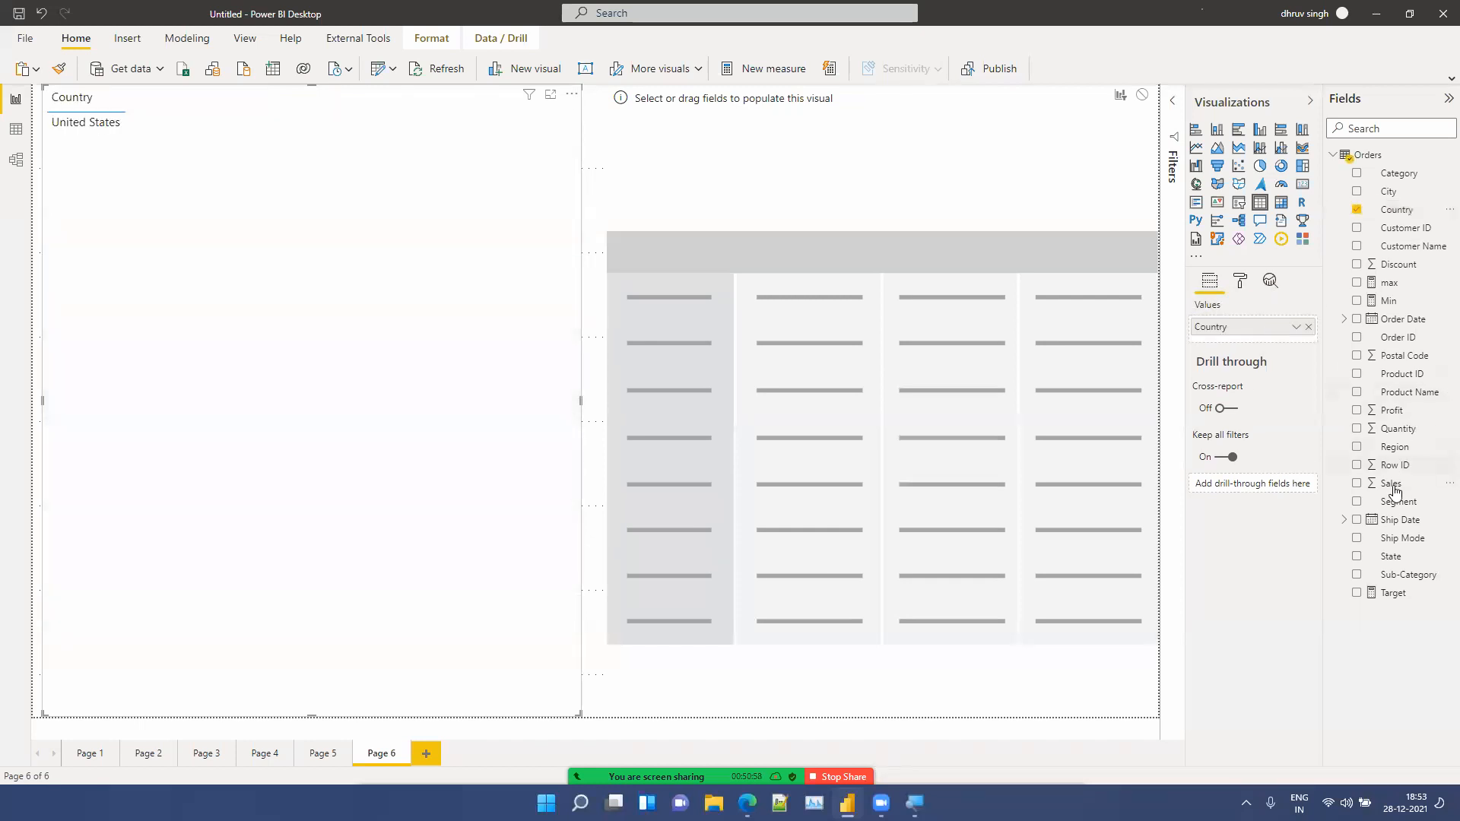
drag(1396, 454, 1271, 344)
drag(1419, 557, 1256, 365)
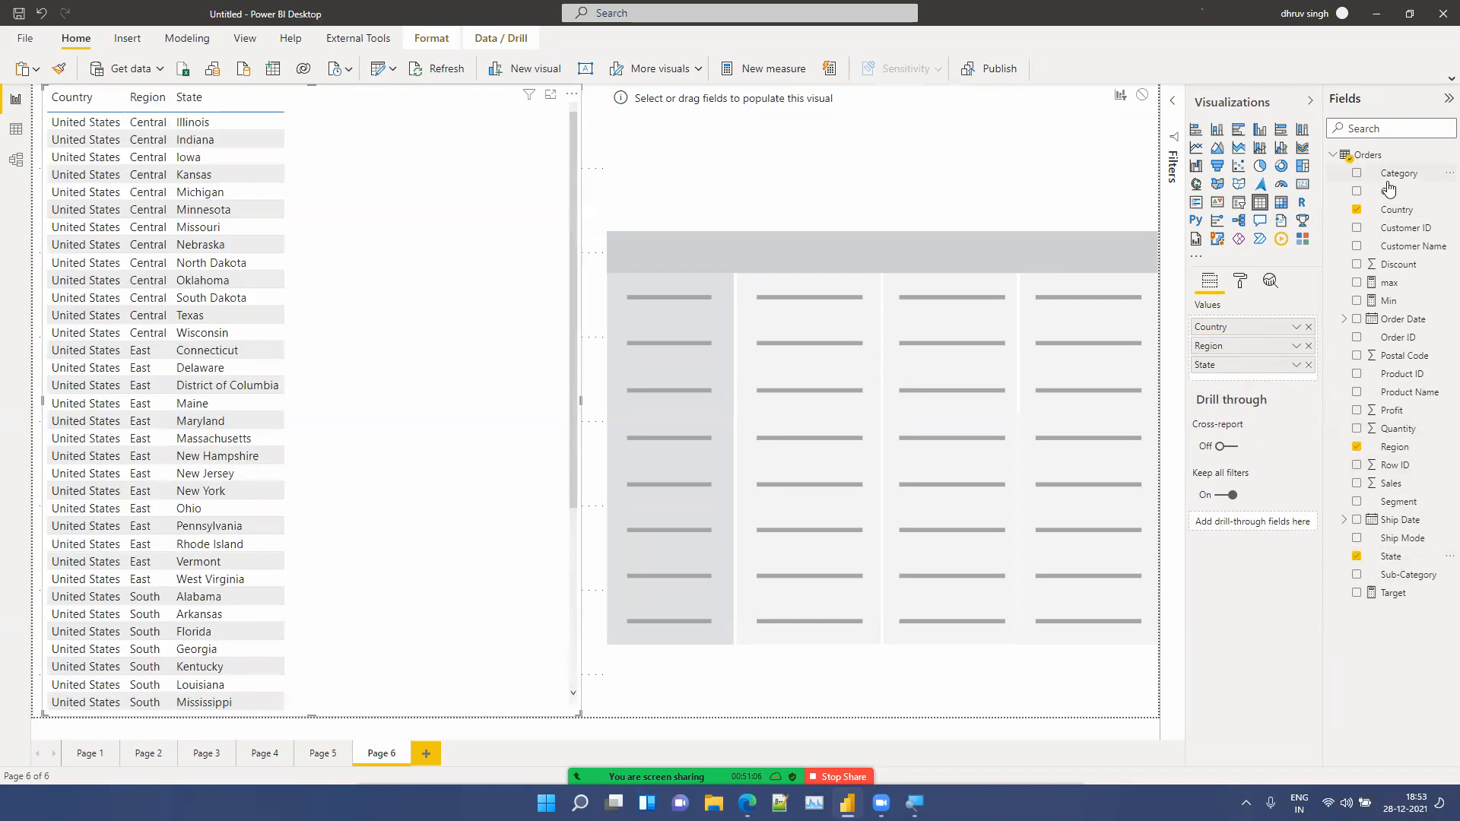
drag(1388, 196, 1258, 368)
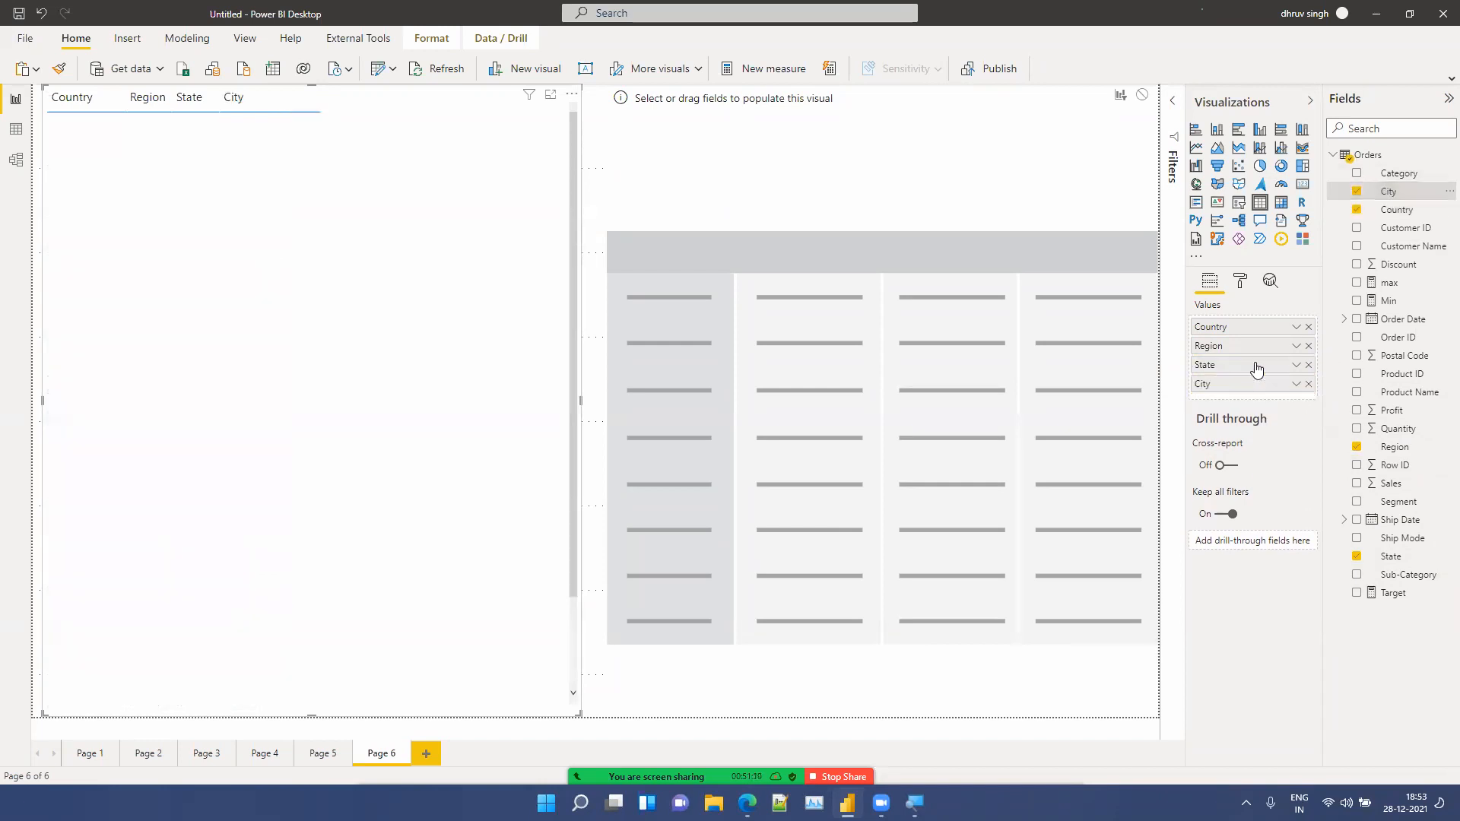
drag(1400, 491, 1285, 411)
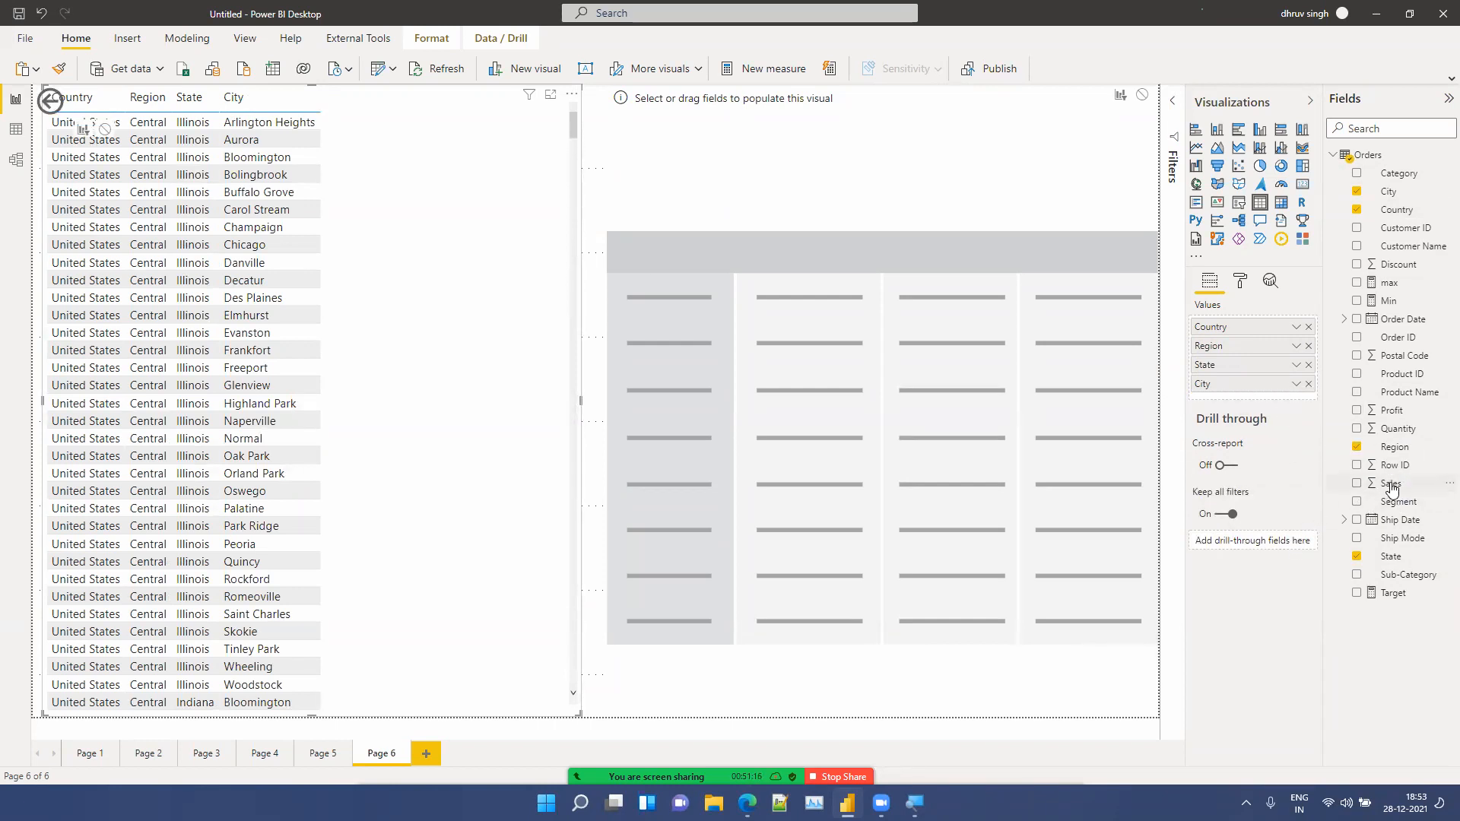
drag(1390, 484, 1285, 393)
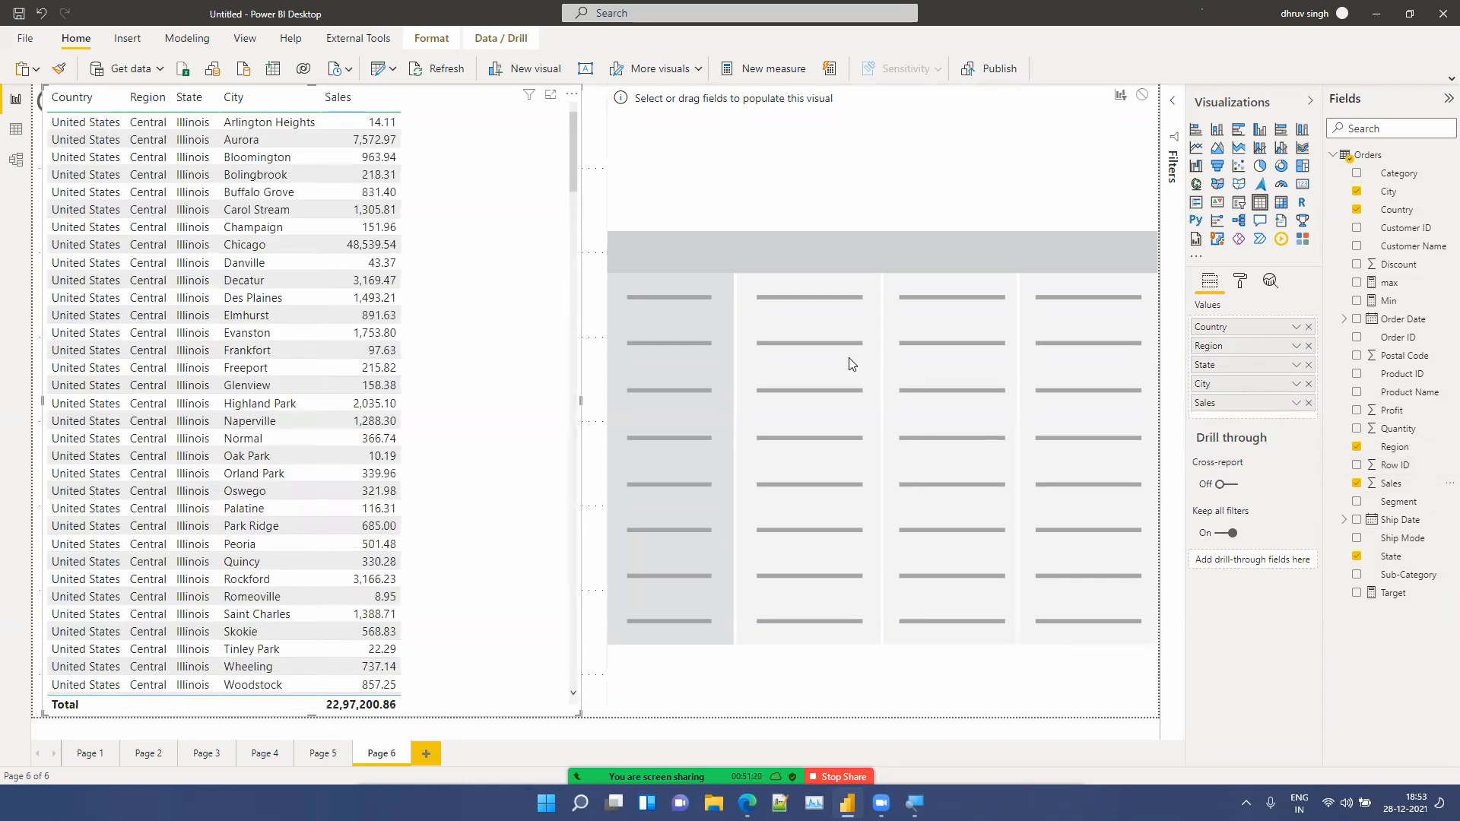
Step: Delete the stray back button sitting over the table's top corner
click(39, 110)
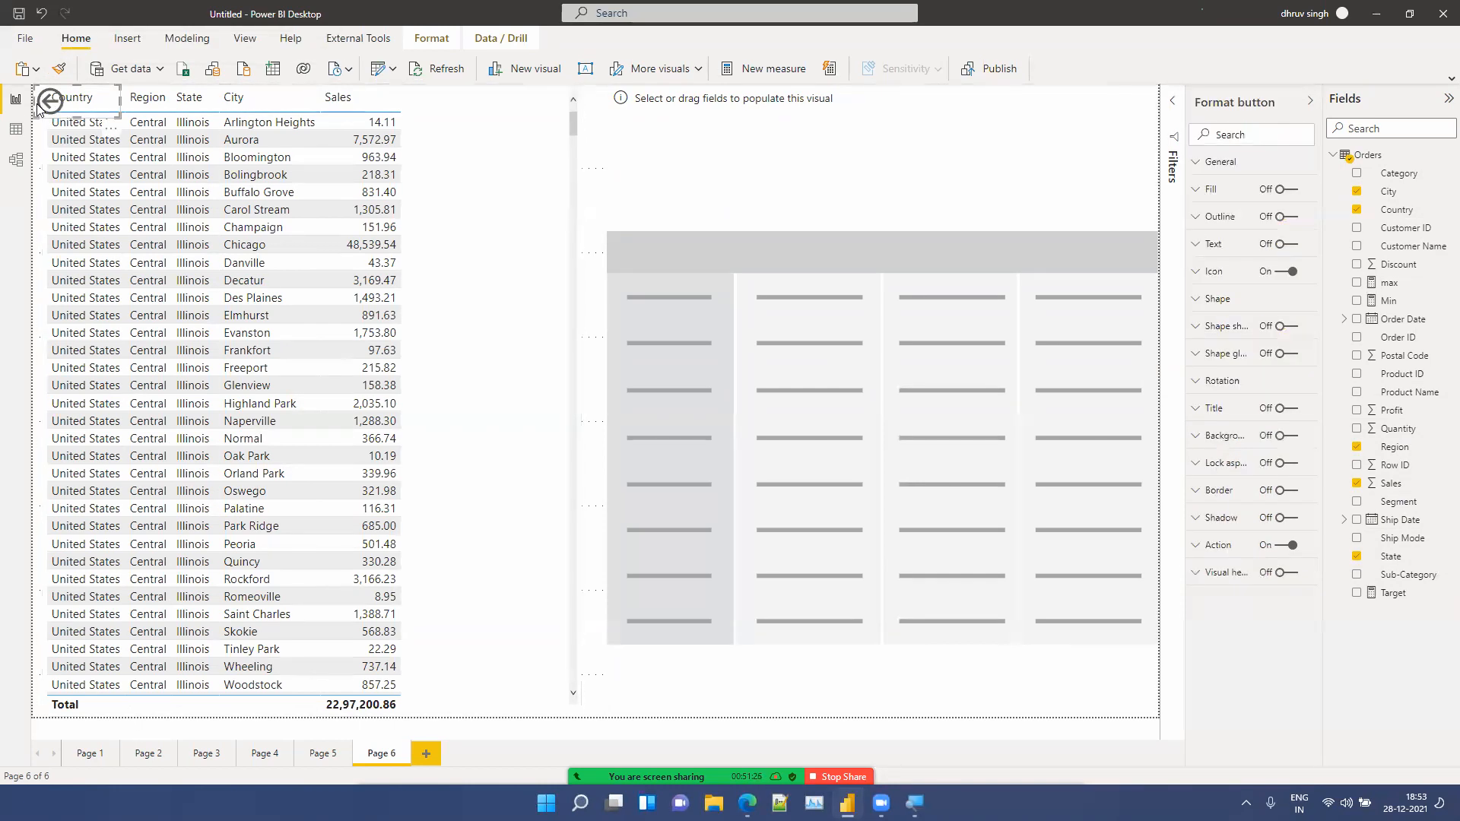
key(Delete)
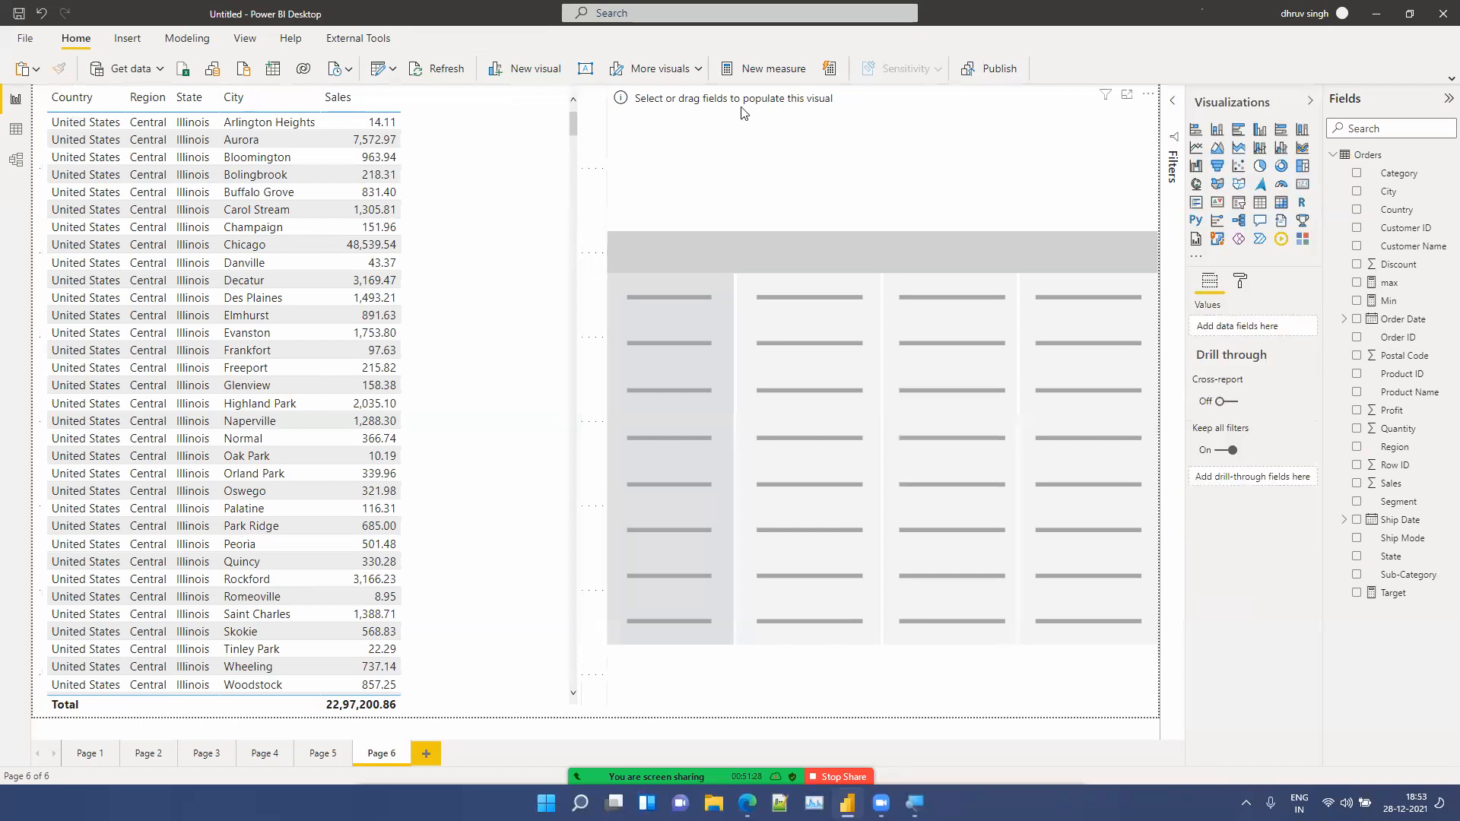
Step: Add Country, Region, State and City to the matrix rows and Sales to its values
click(744, 113)
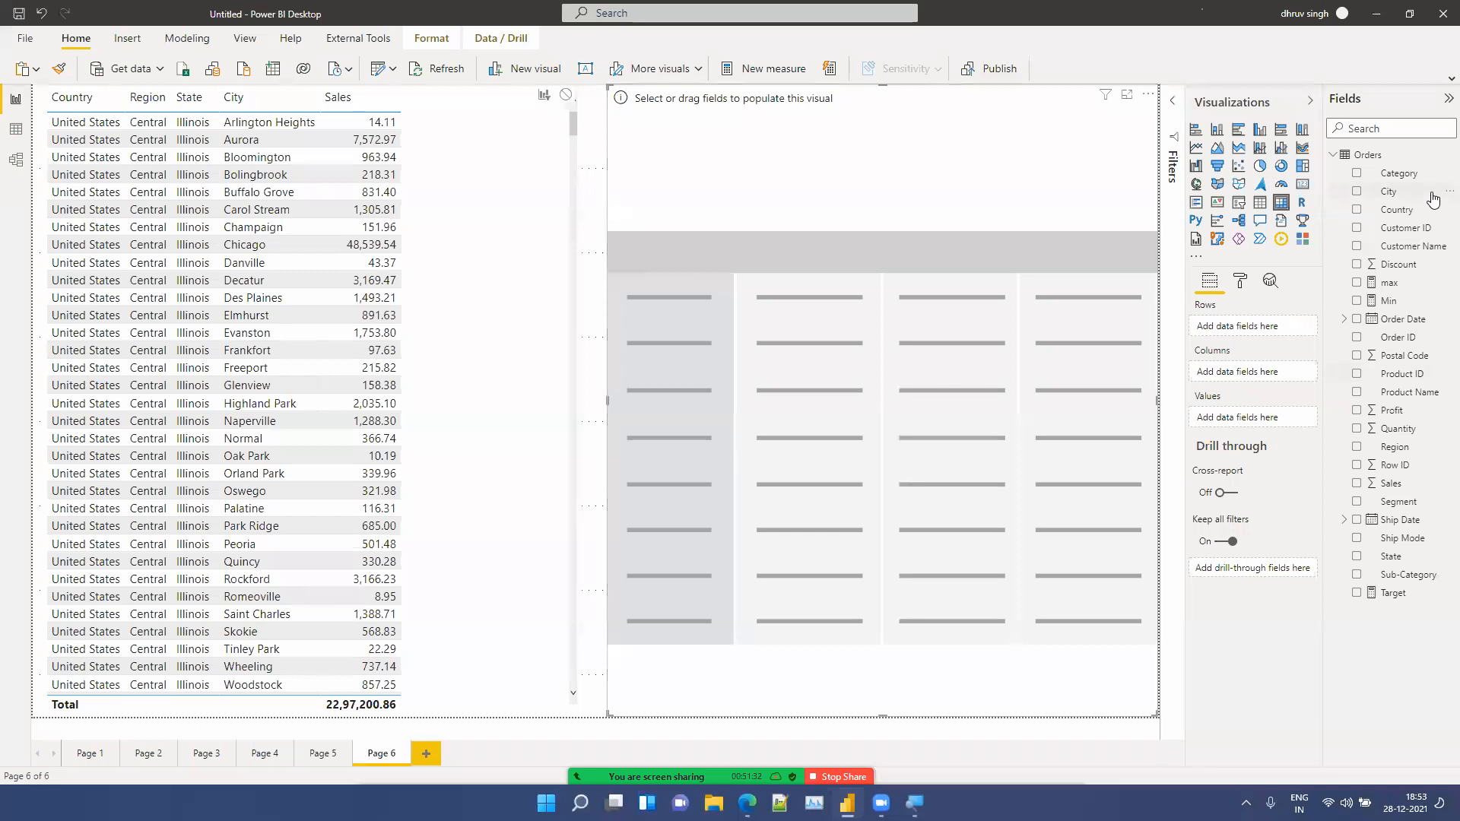
drag(1426, 222, 1285, 340)
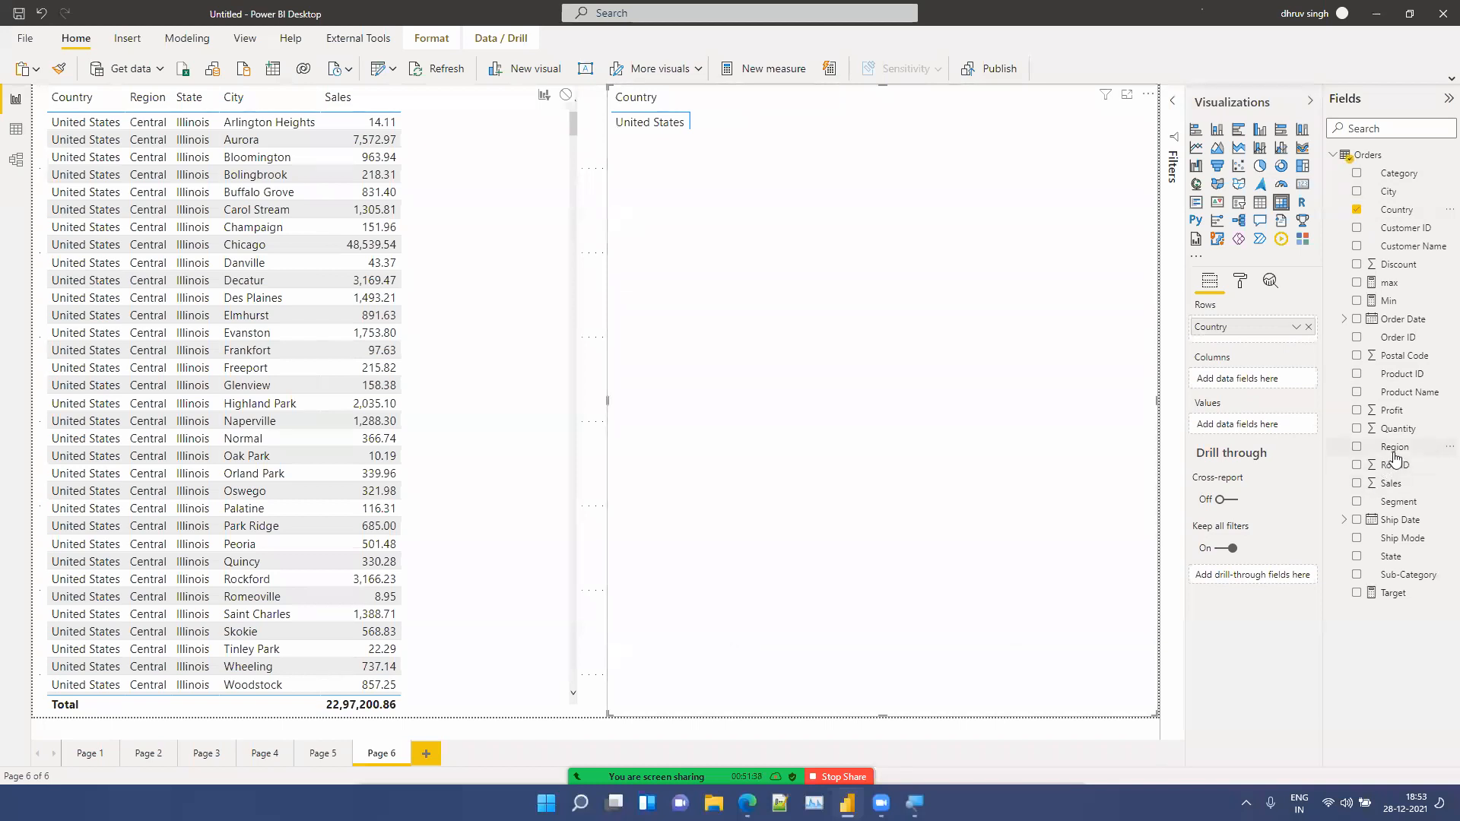
drag(1395, 456, 1273, 356)
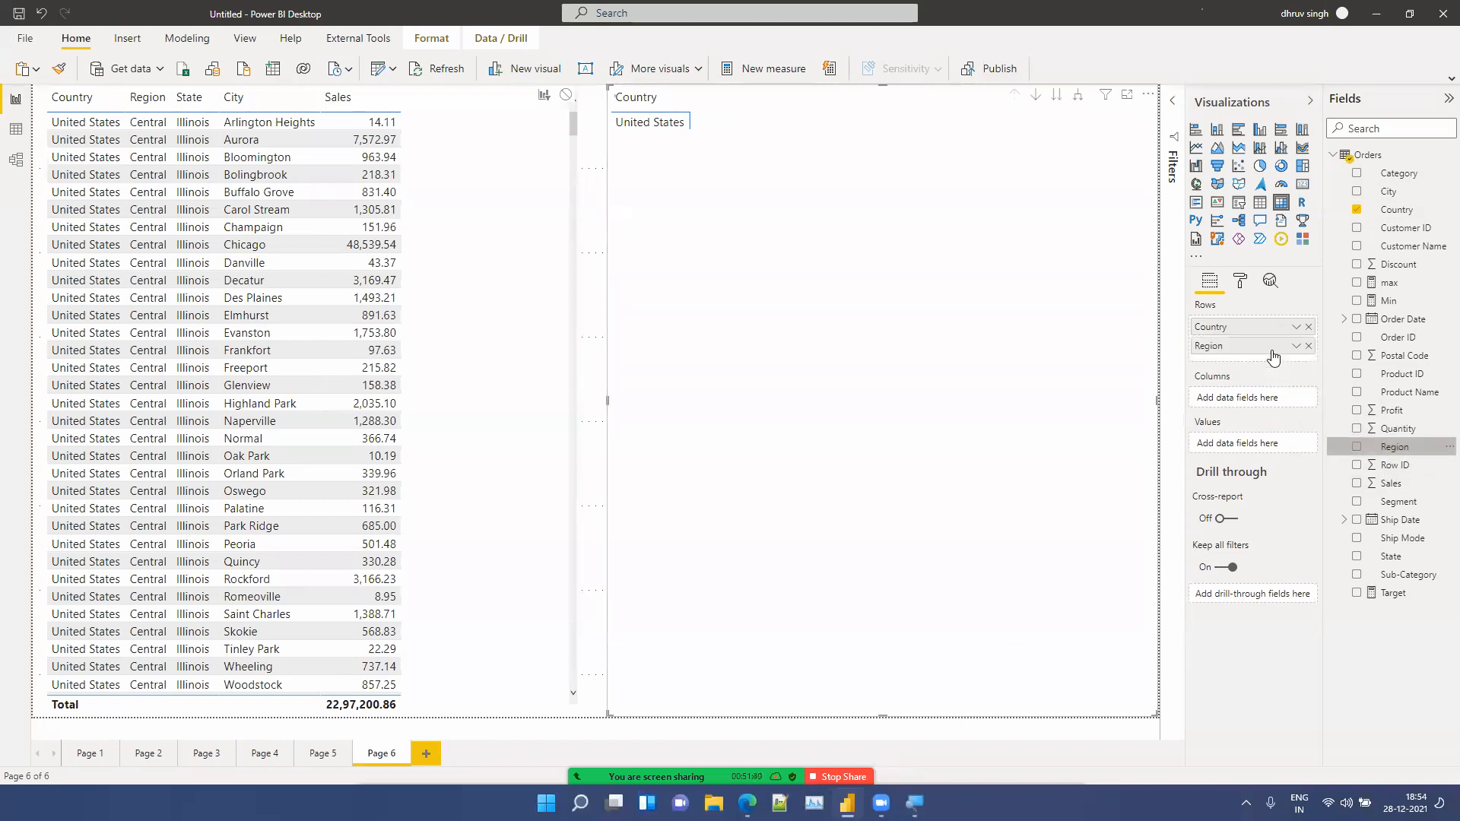
drag(1408, 563, 1285, 355)
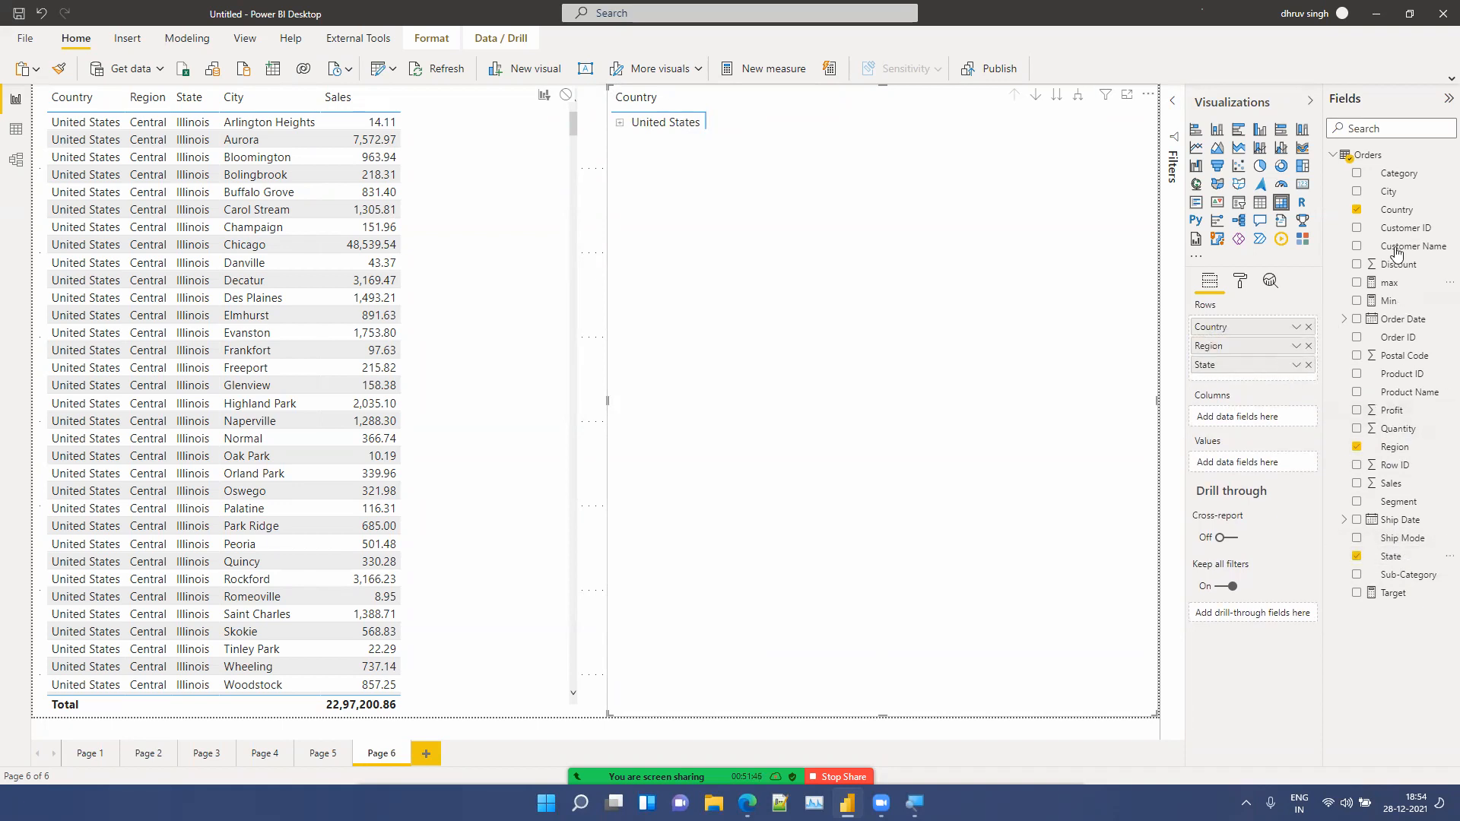
drag(1393, 192, 1293, 383)
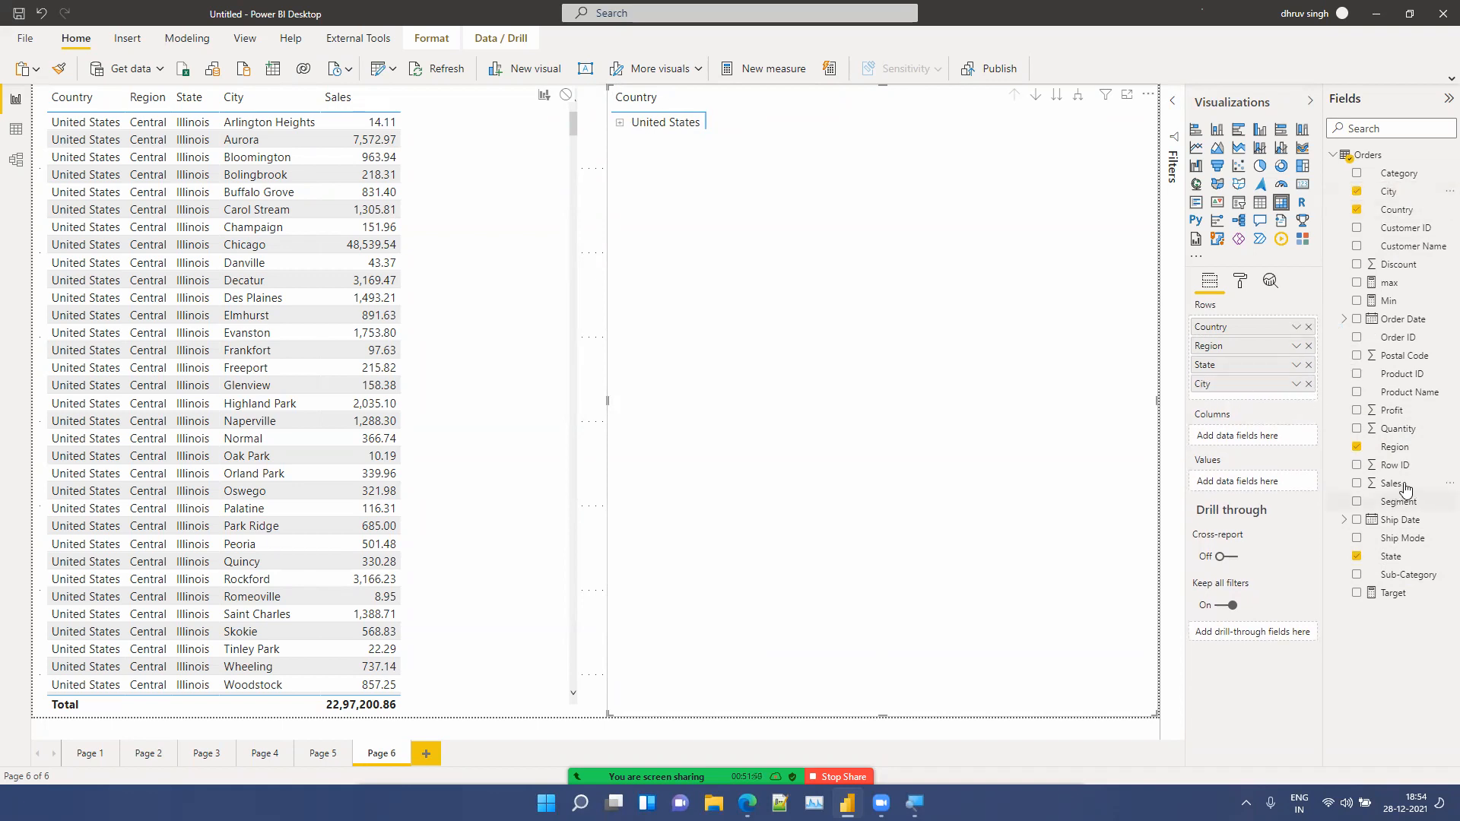
drag(1403, 486, 1288, 485)
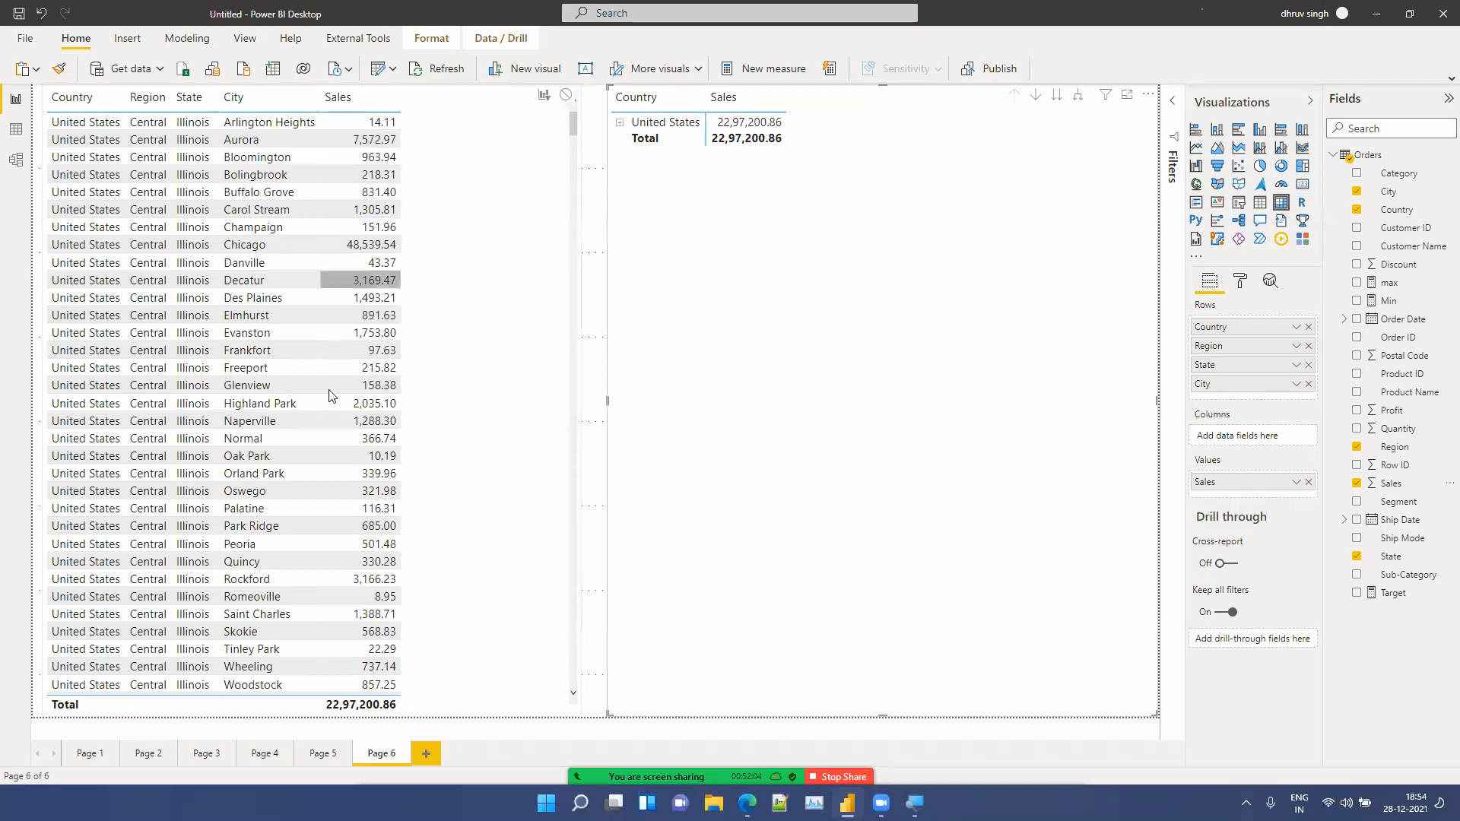
Step: Expand United States, East and Connecticut in the matrix, then collapse Connecticut again
scroll(318, 522, down, 5)
scroll(335, 415, up, 5)
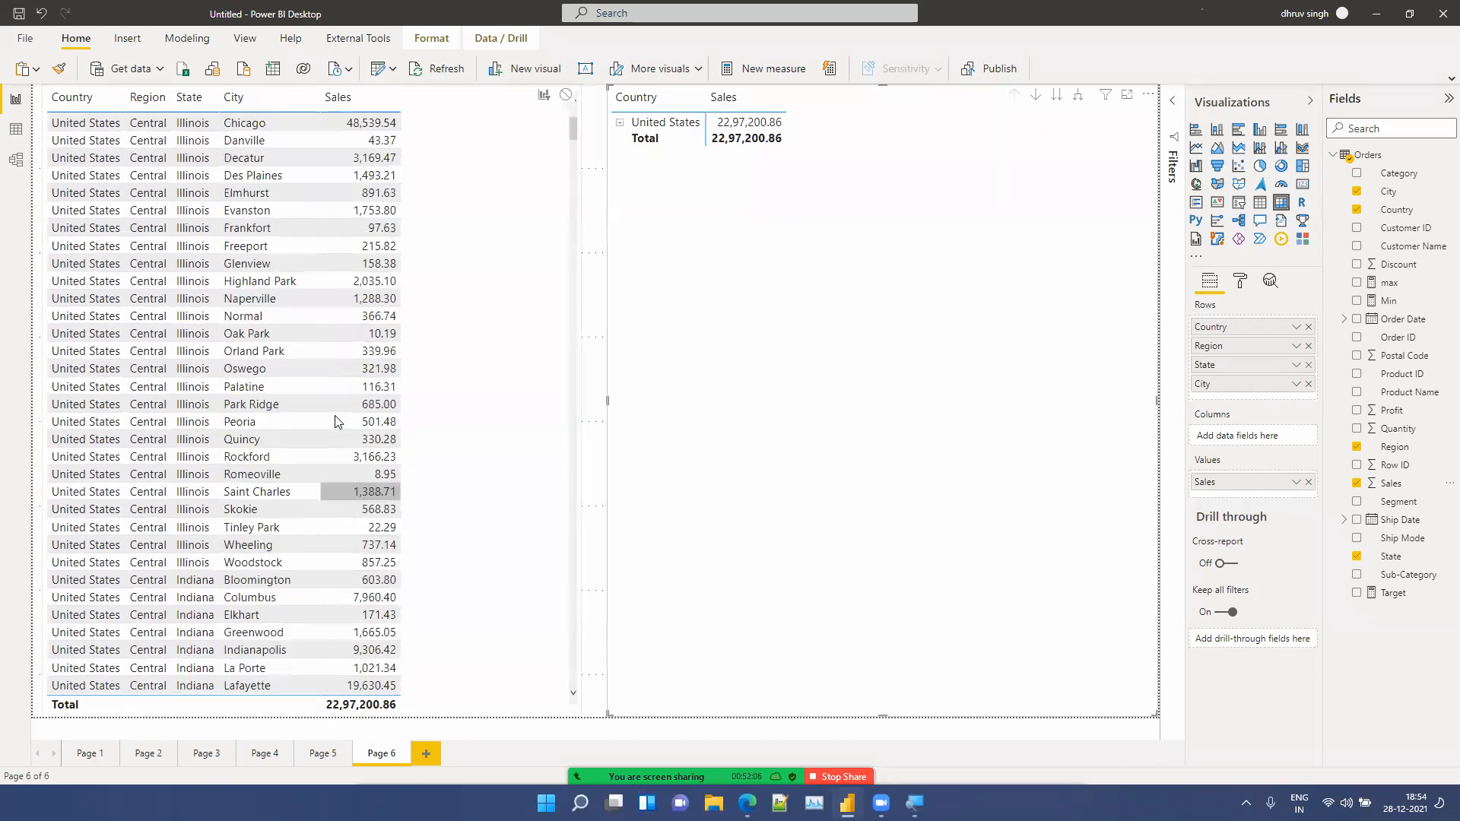
click(621, 125)
click(621, 126)
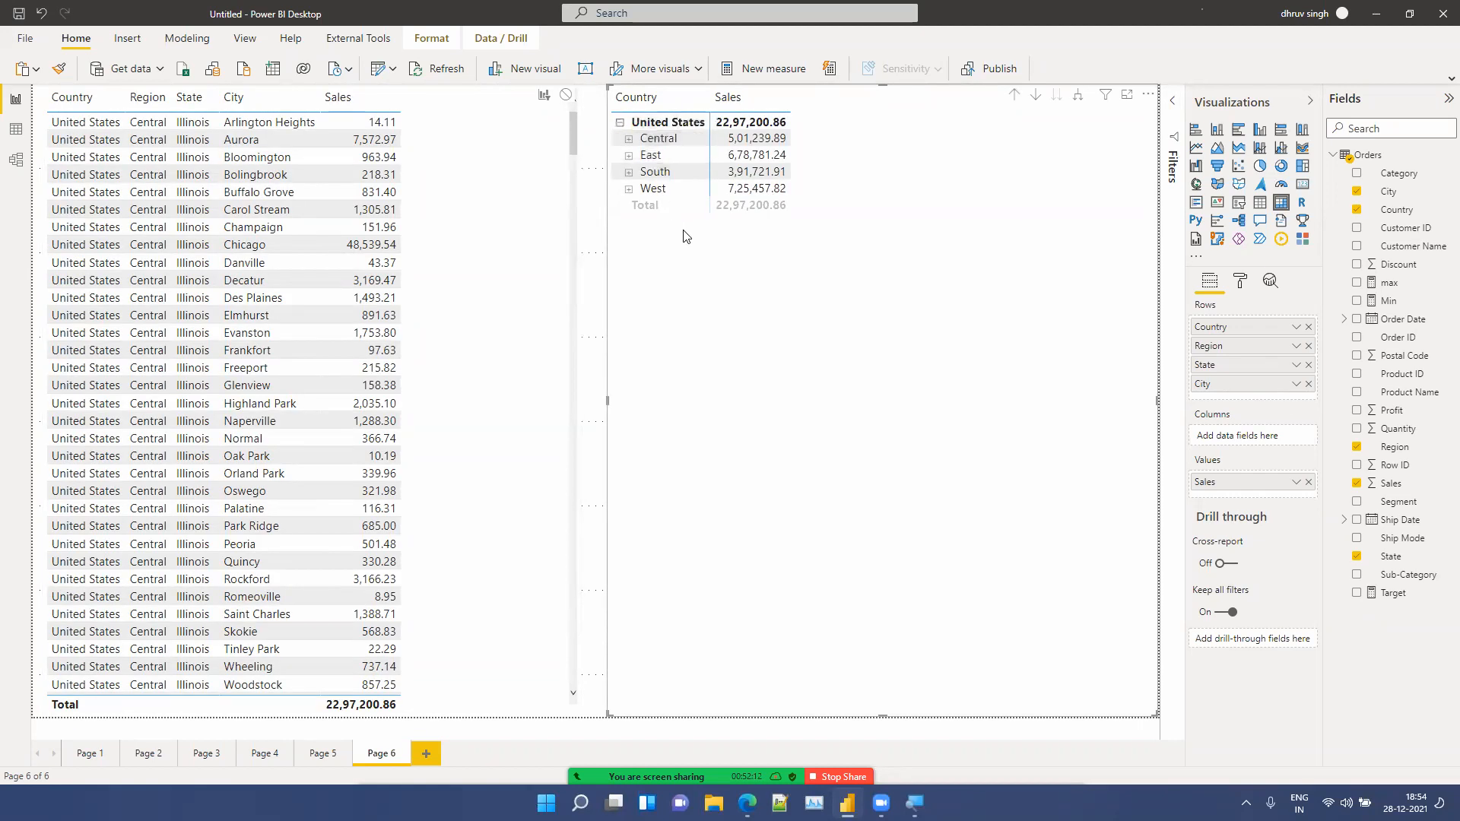
click(701, 341)
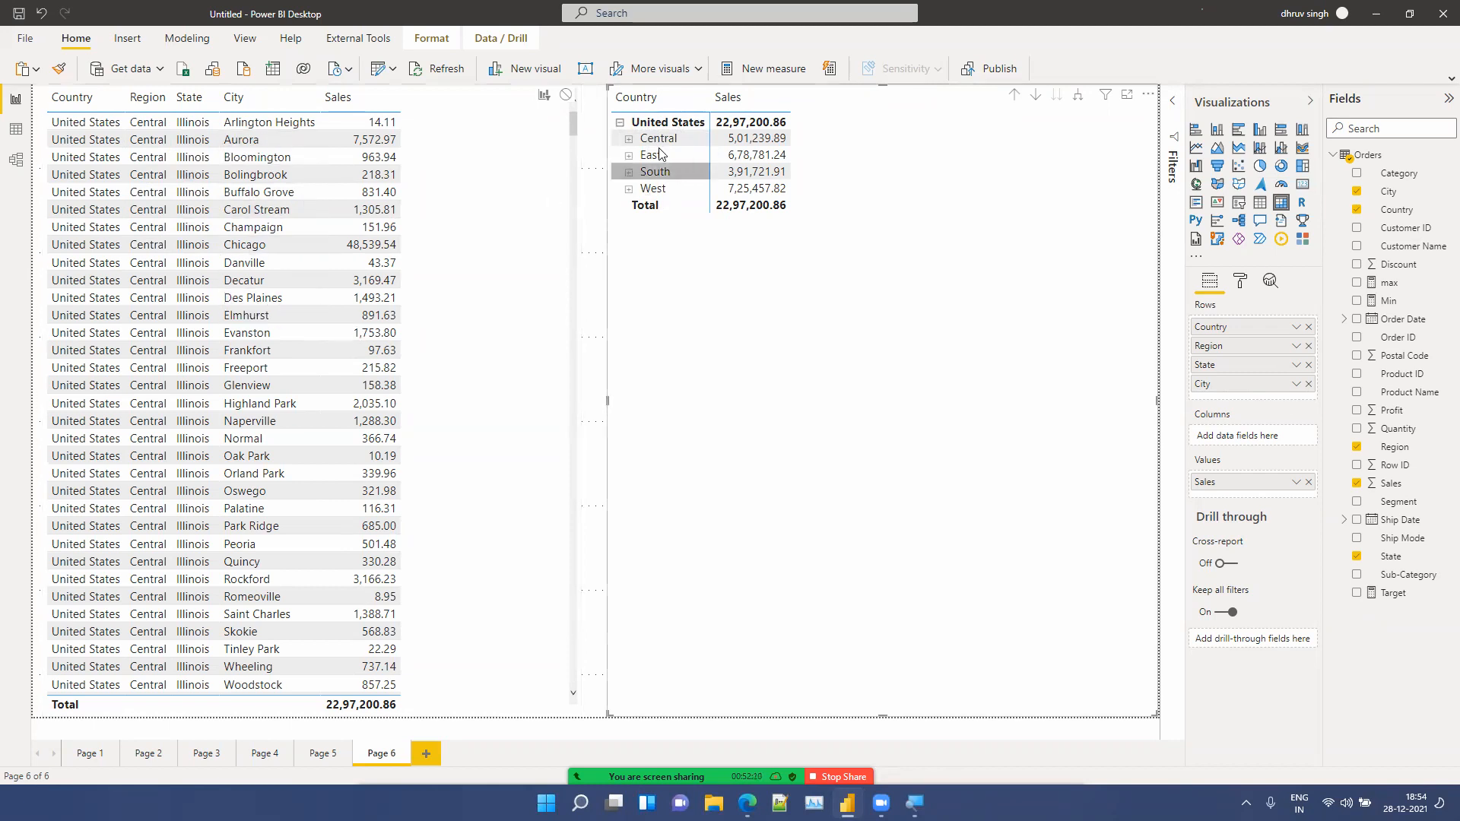
click(630, 157)
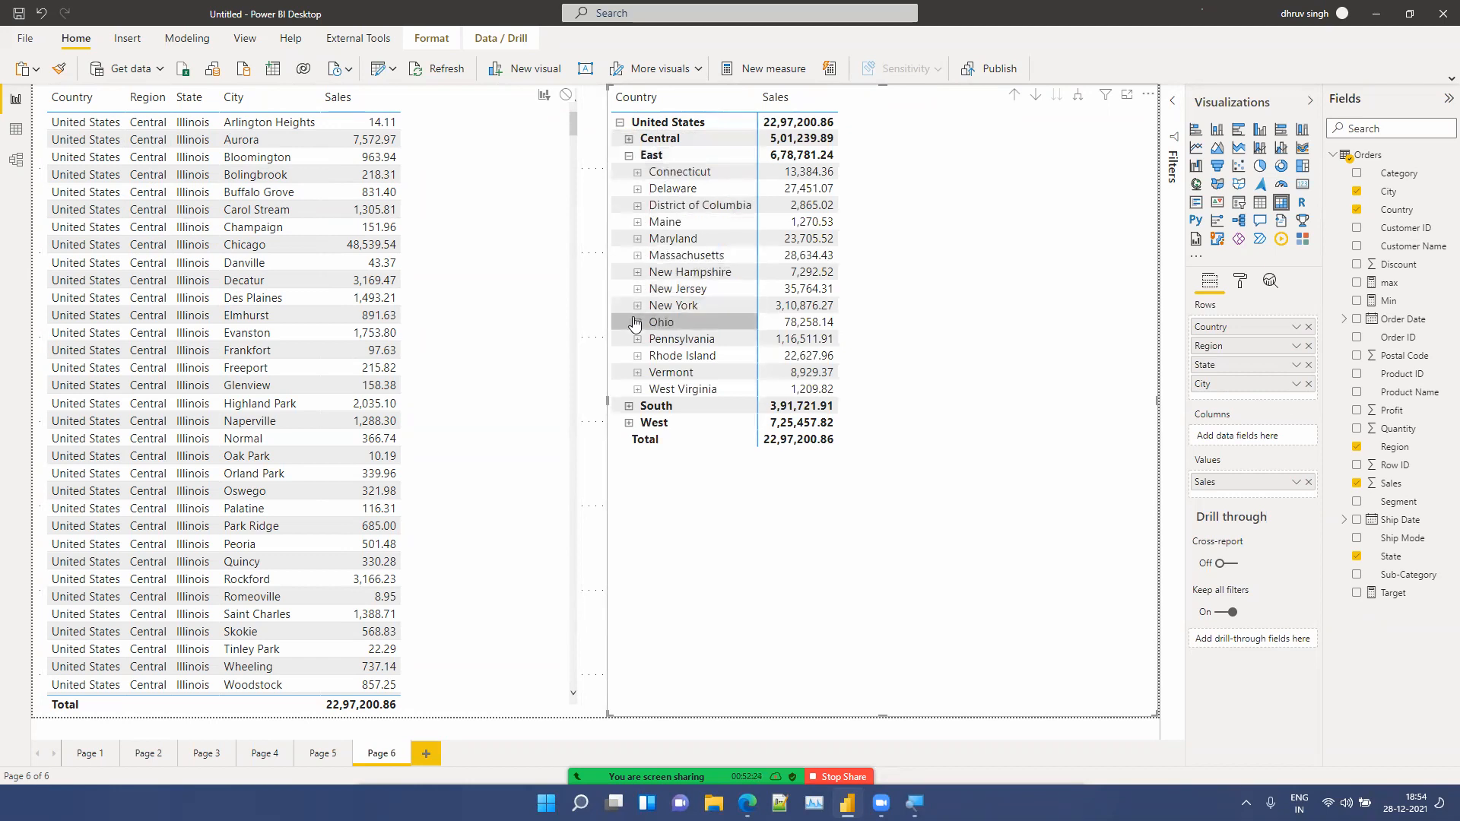
click(638, 172)
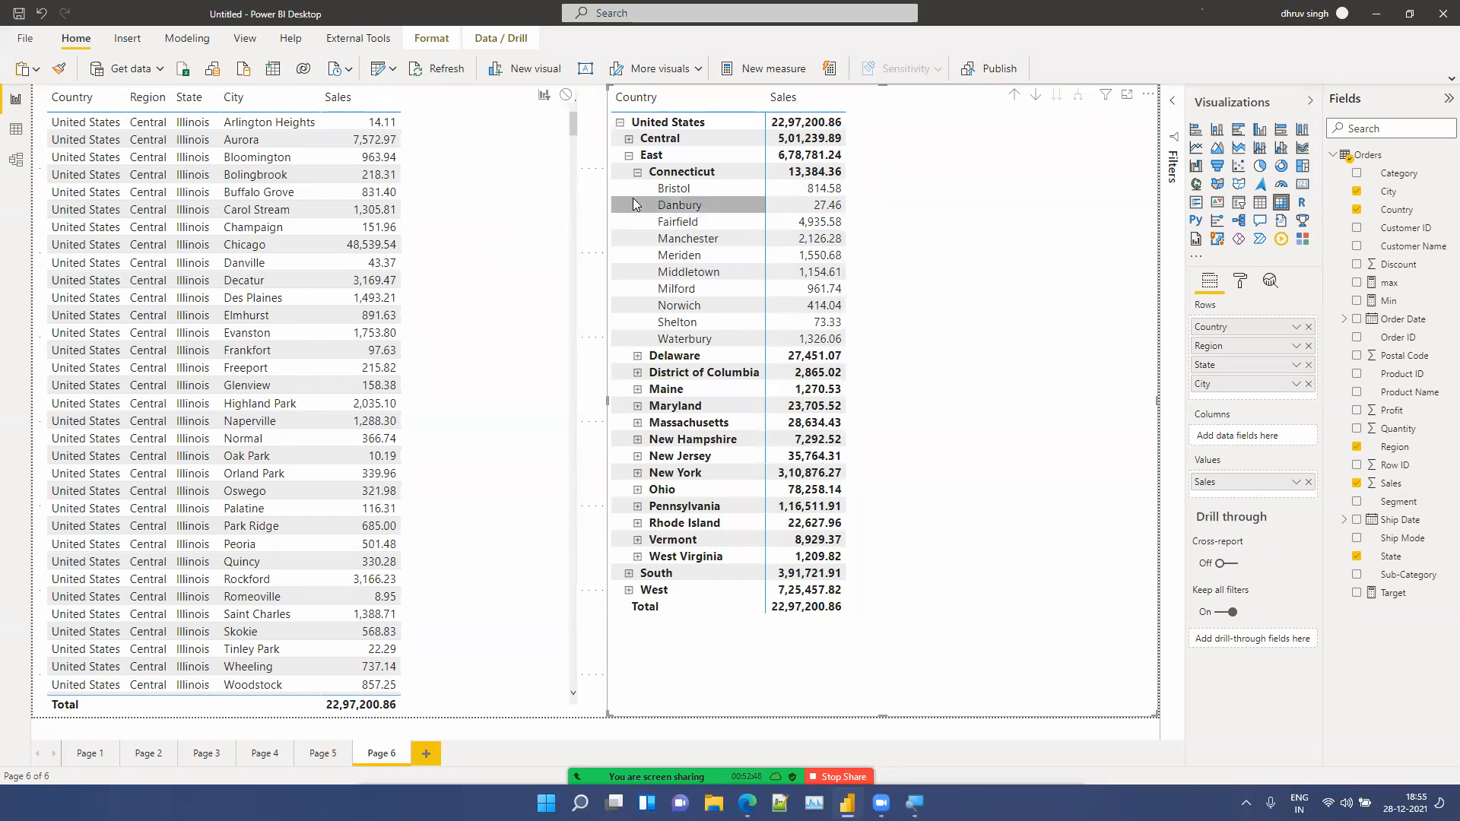
click(637, 174)
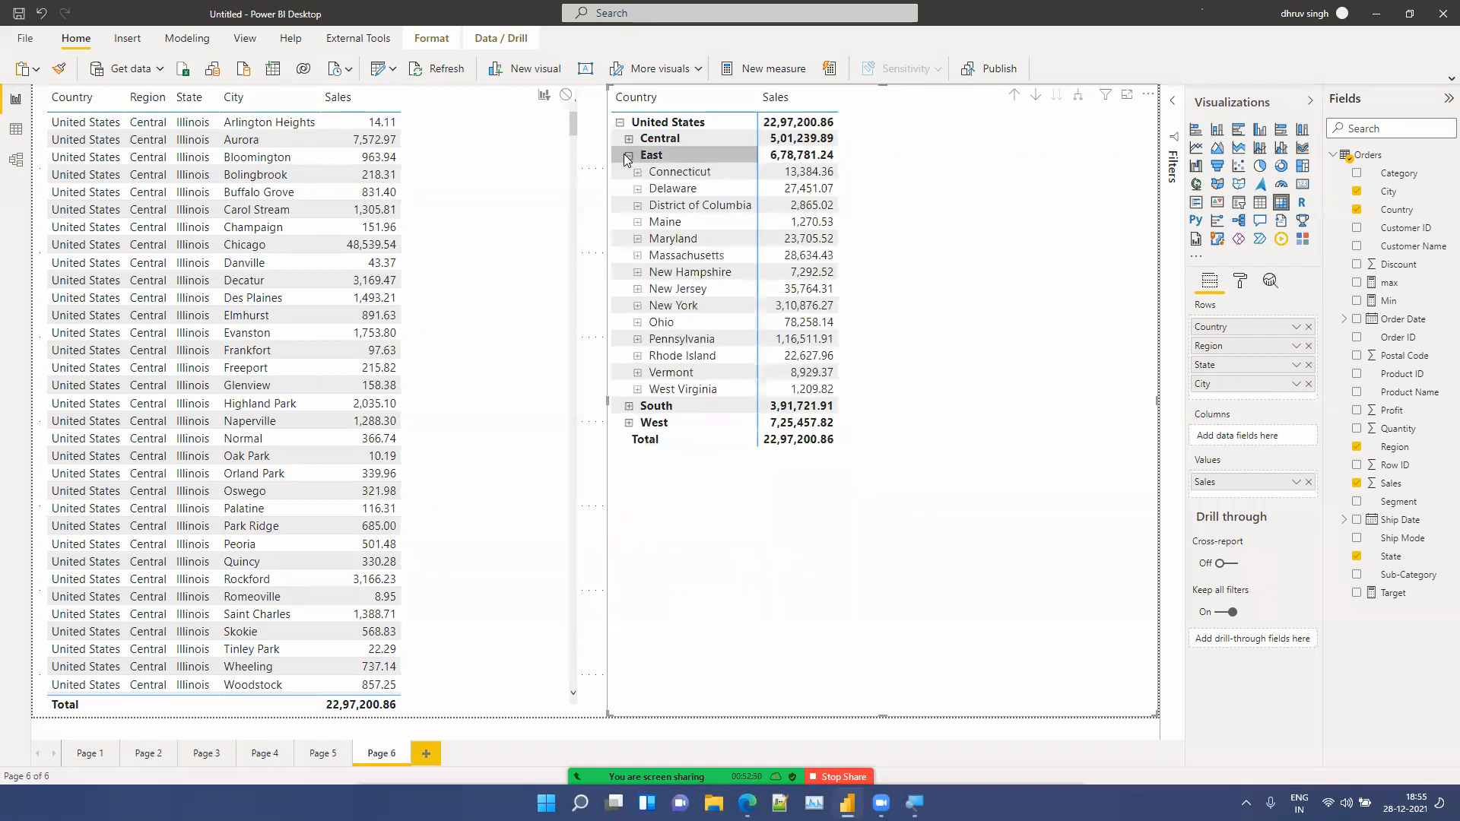
Step: Select the East row to cross-filter the table, clear the selection, and collapse United States
click(627, 158)
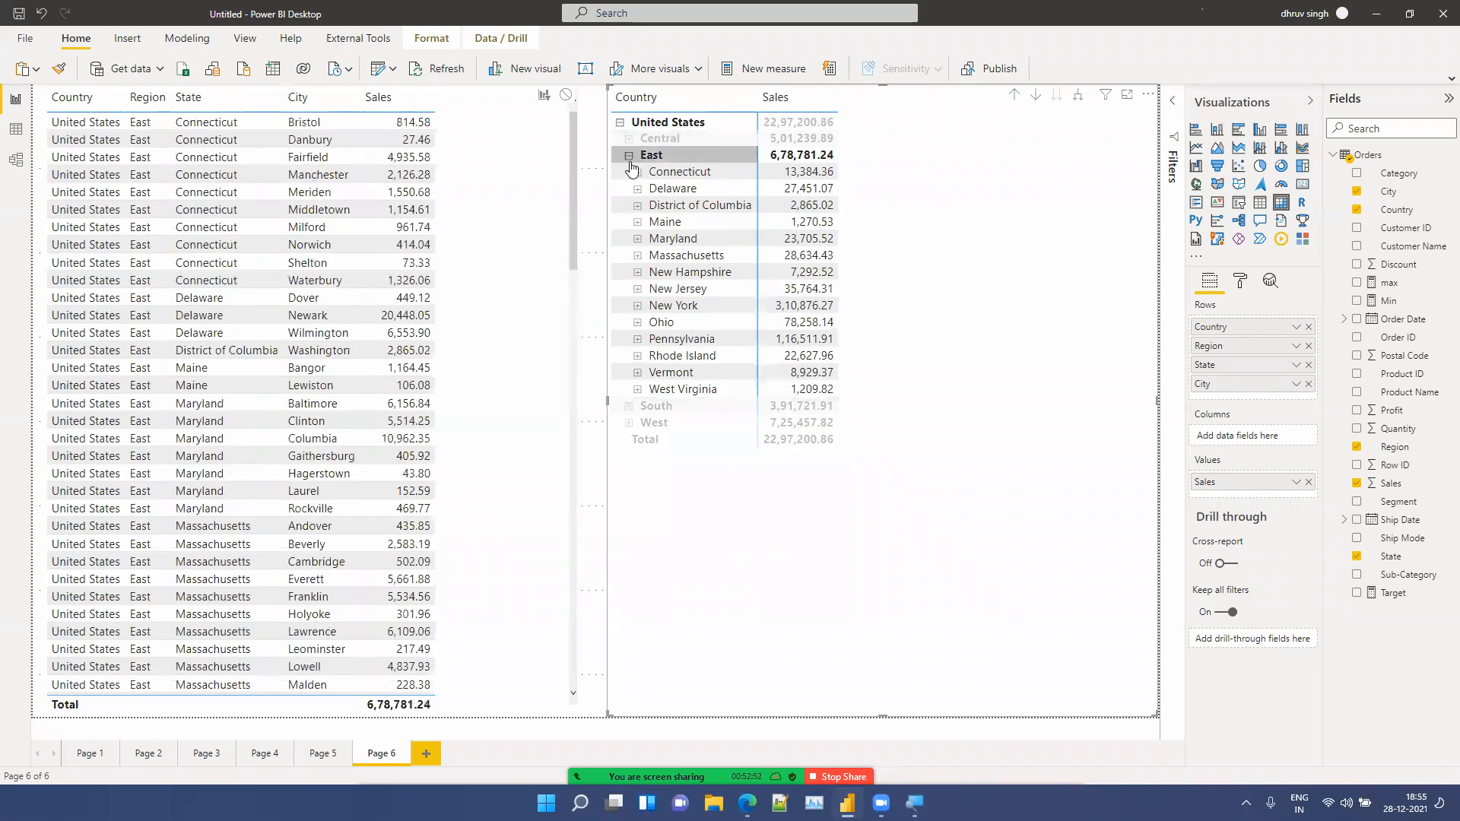
click(629, 156)
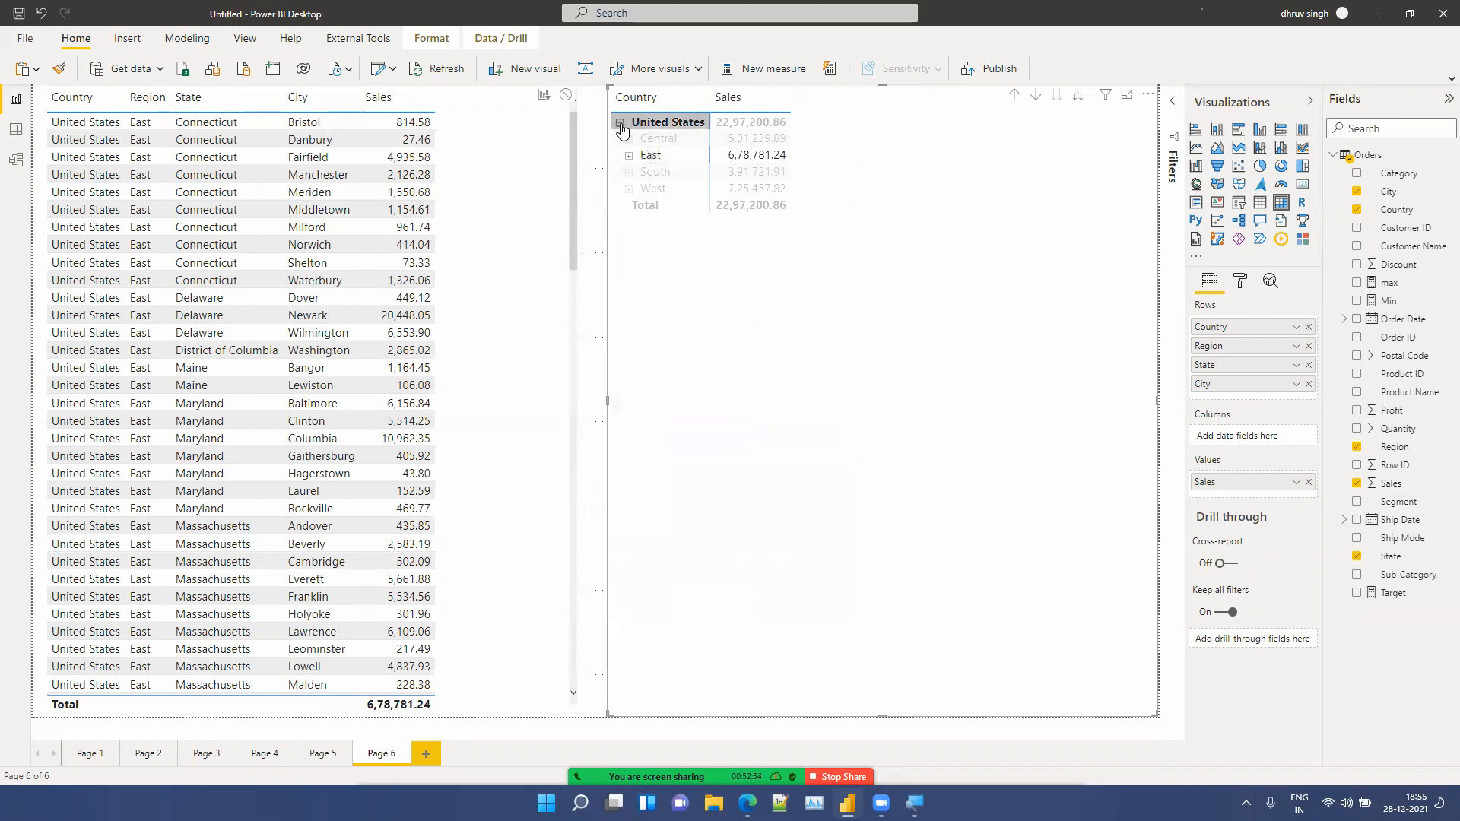
click(620, 124)
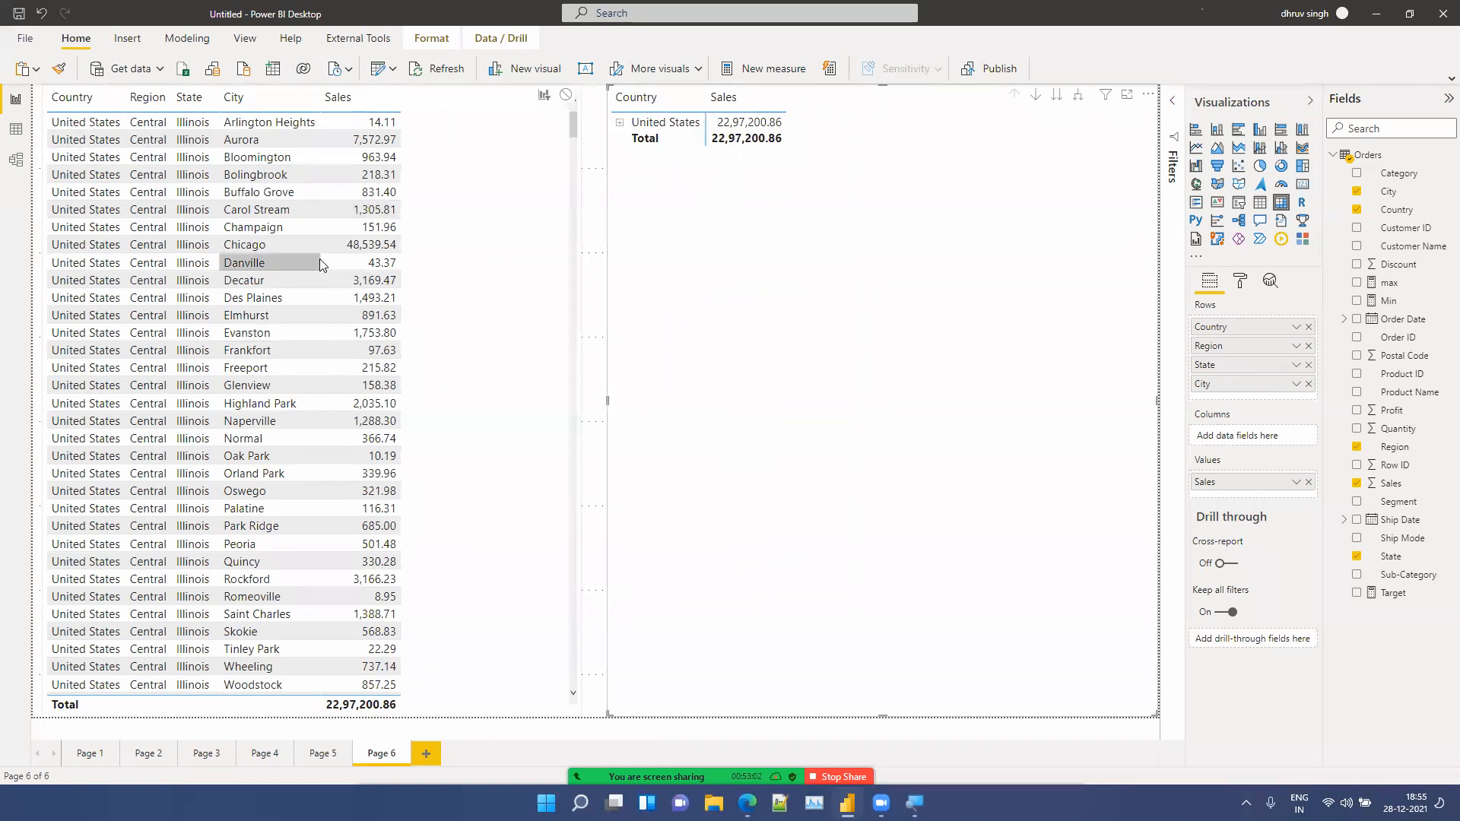
Step: Expand United States, South and Georgia in the matrix hierarchy
click(620, 124)
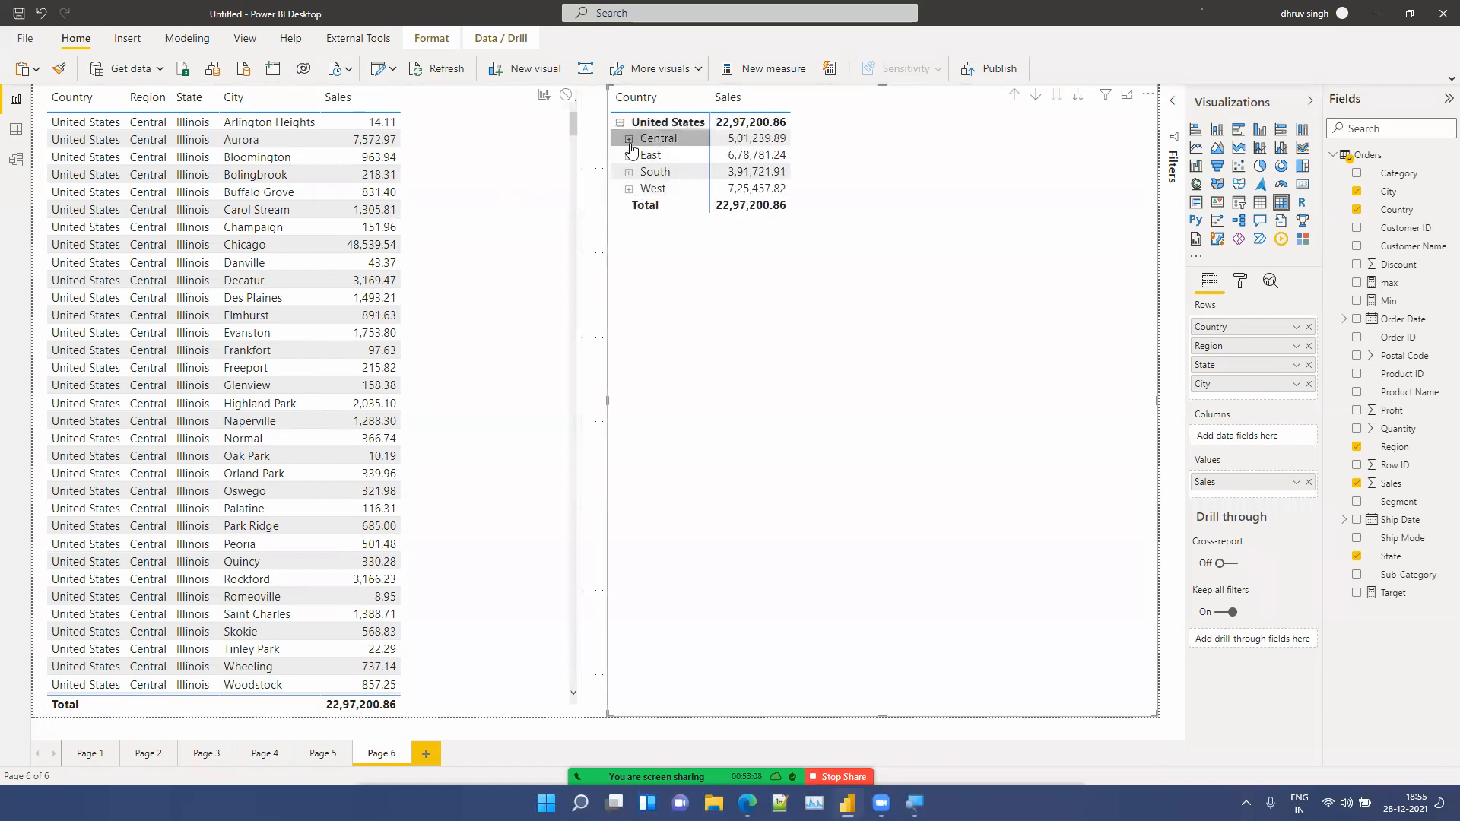
click(629, 172)
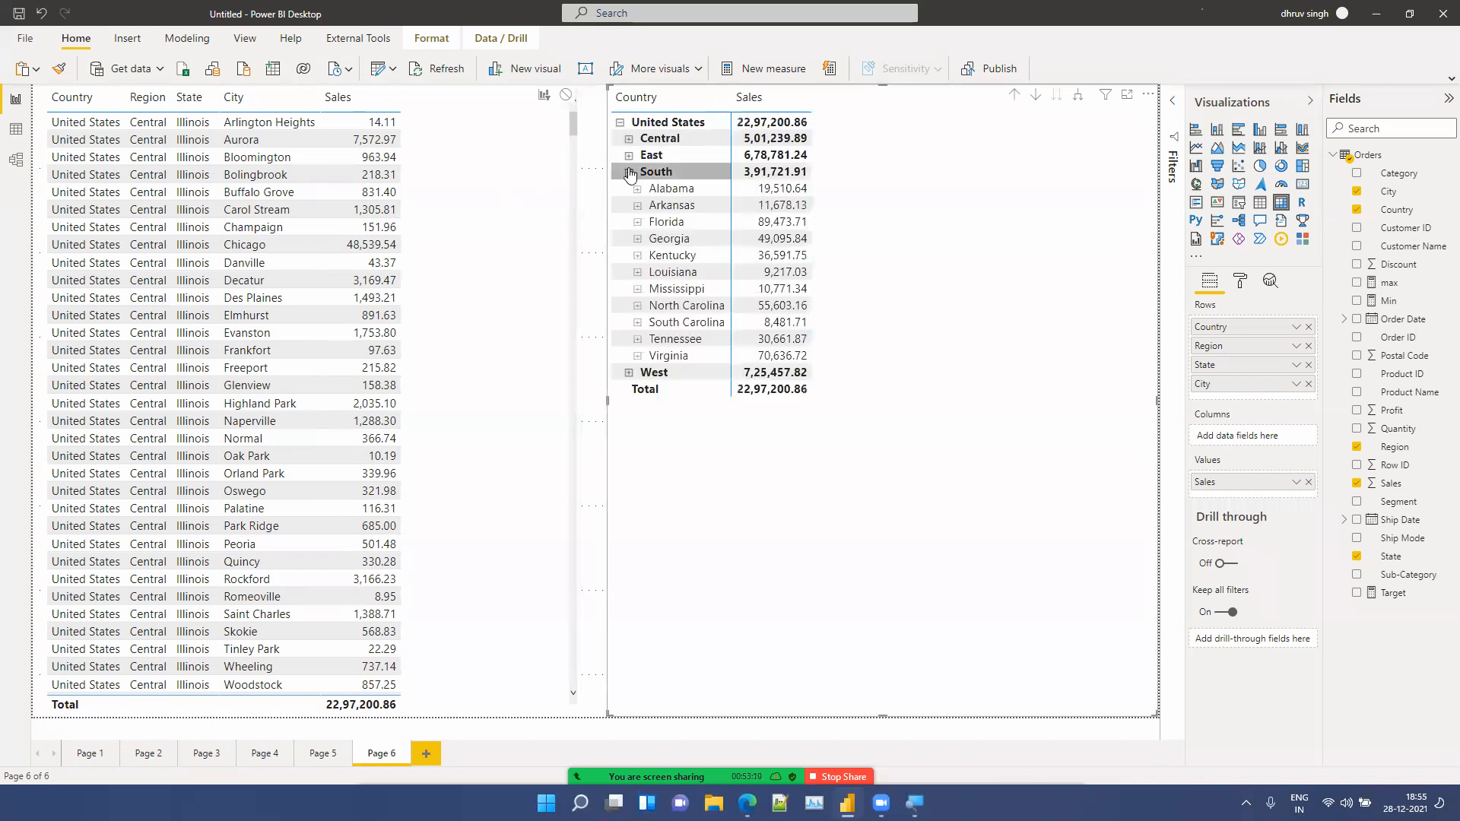
click(638, 240)
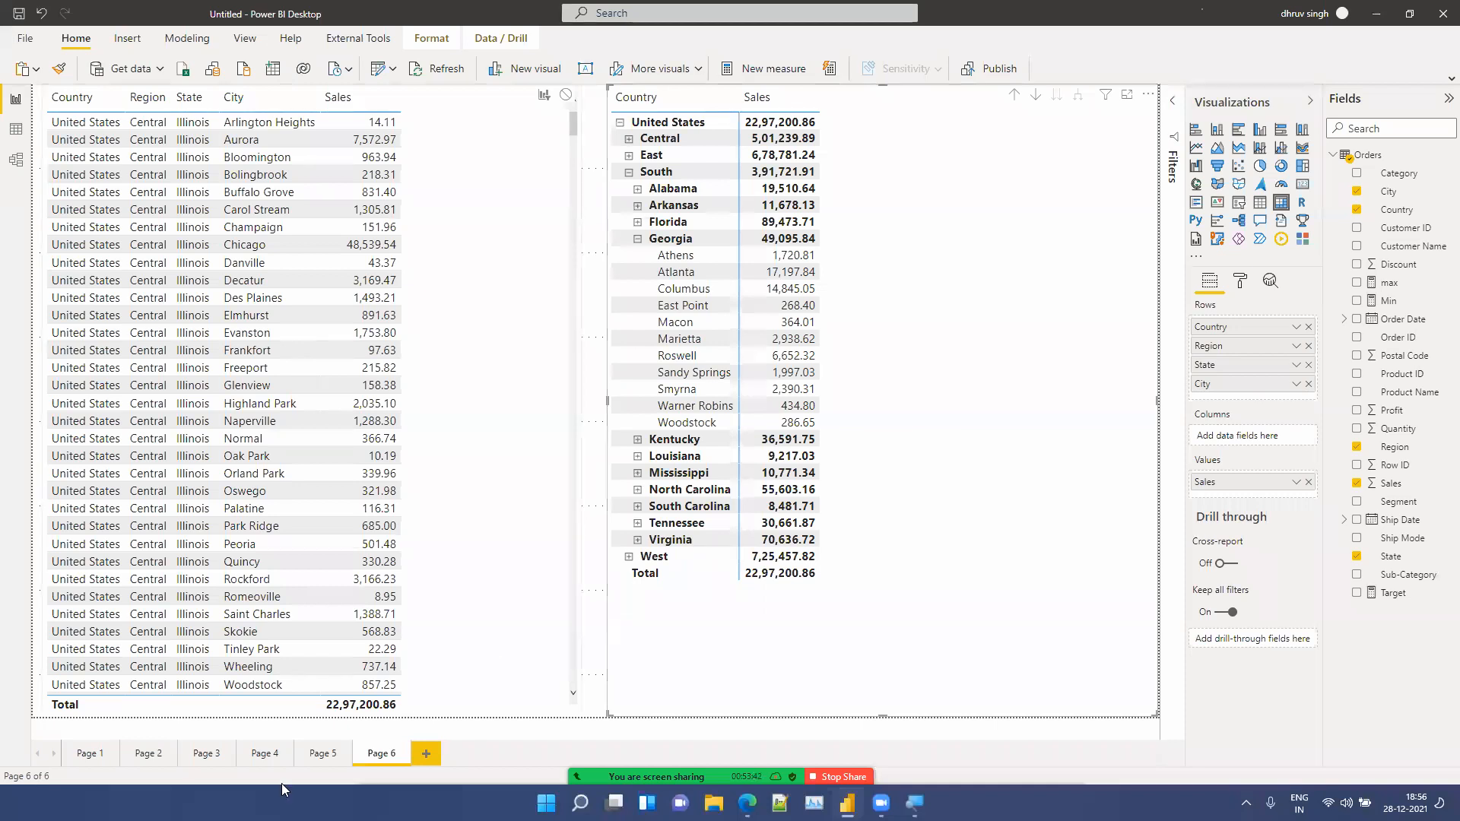
Step: Browse back through Pages 1 to 5 and return to Page 6
click(318, 753)
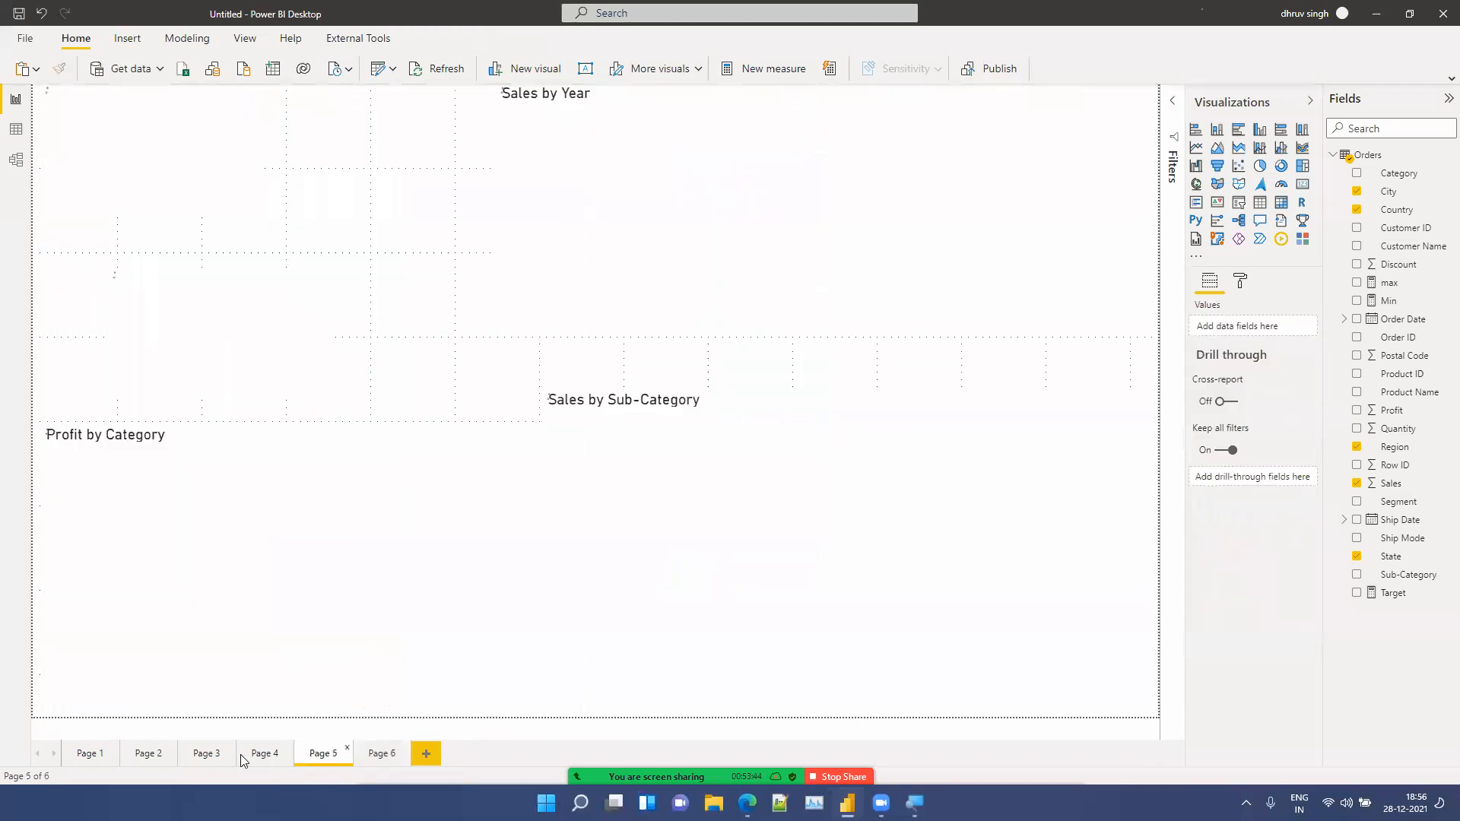
click(258, 754)
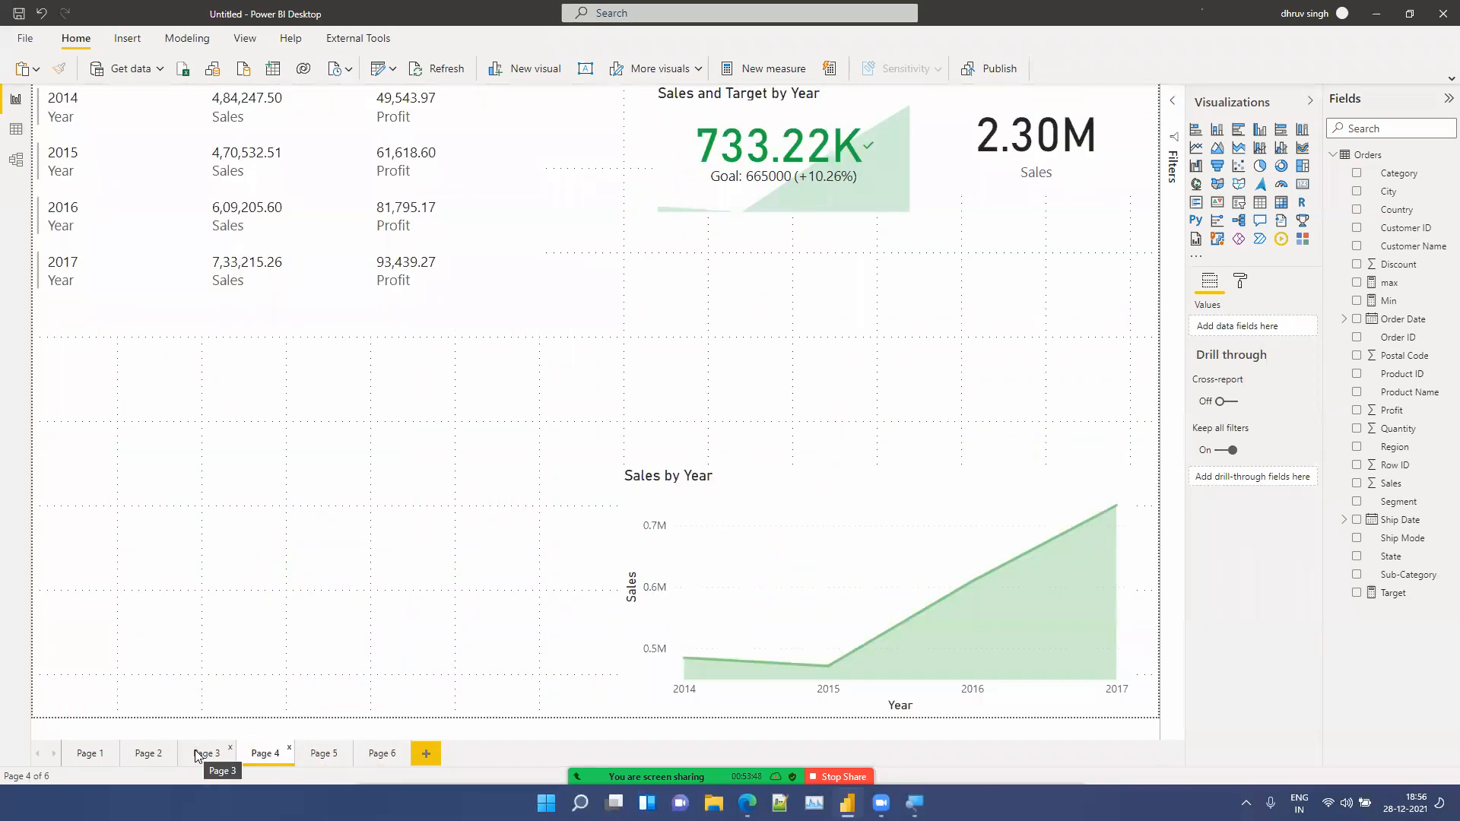
click(196, 753)
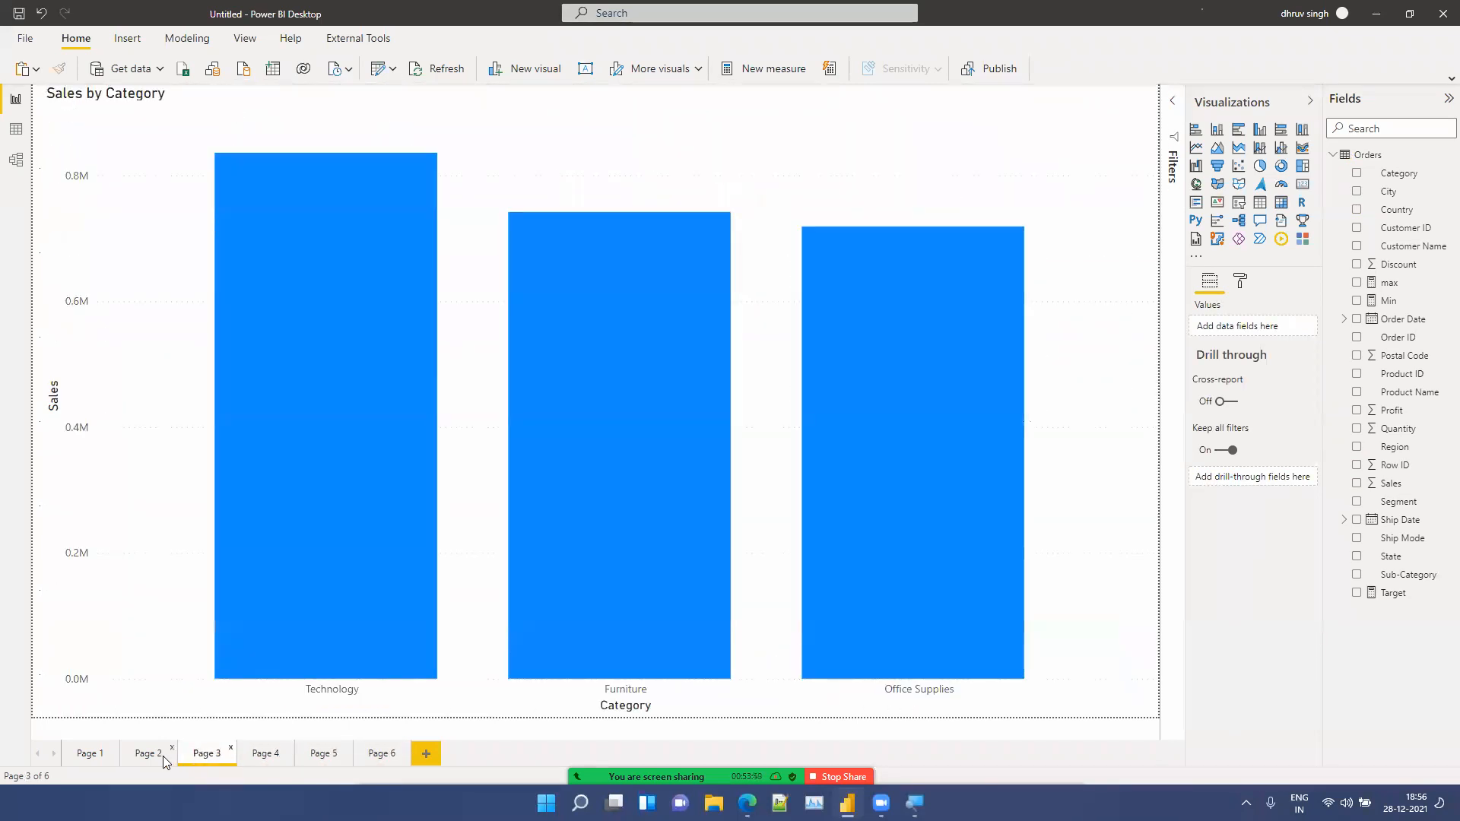
click(149, 755)
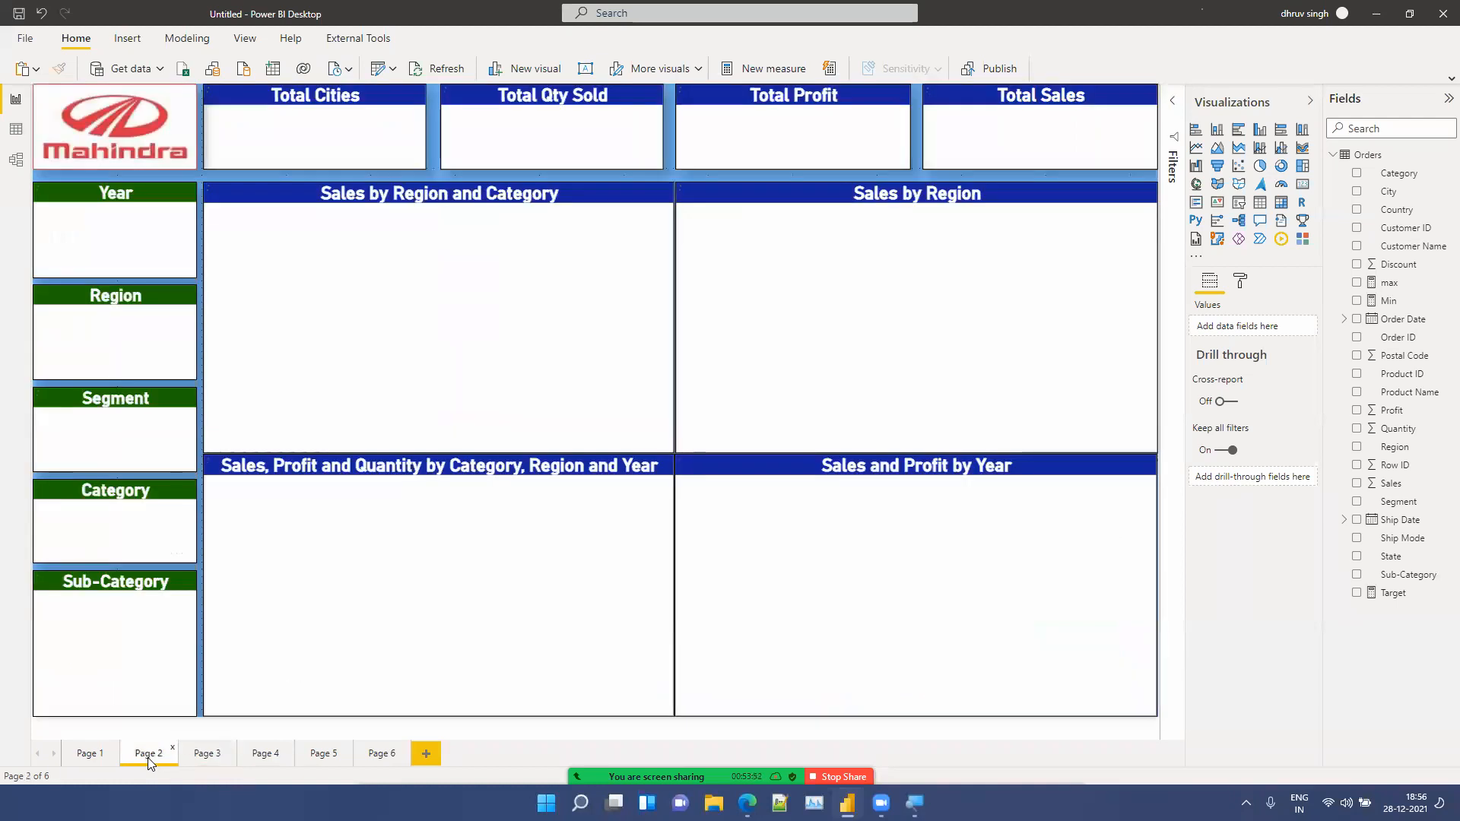
click(102, 757)
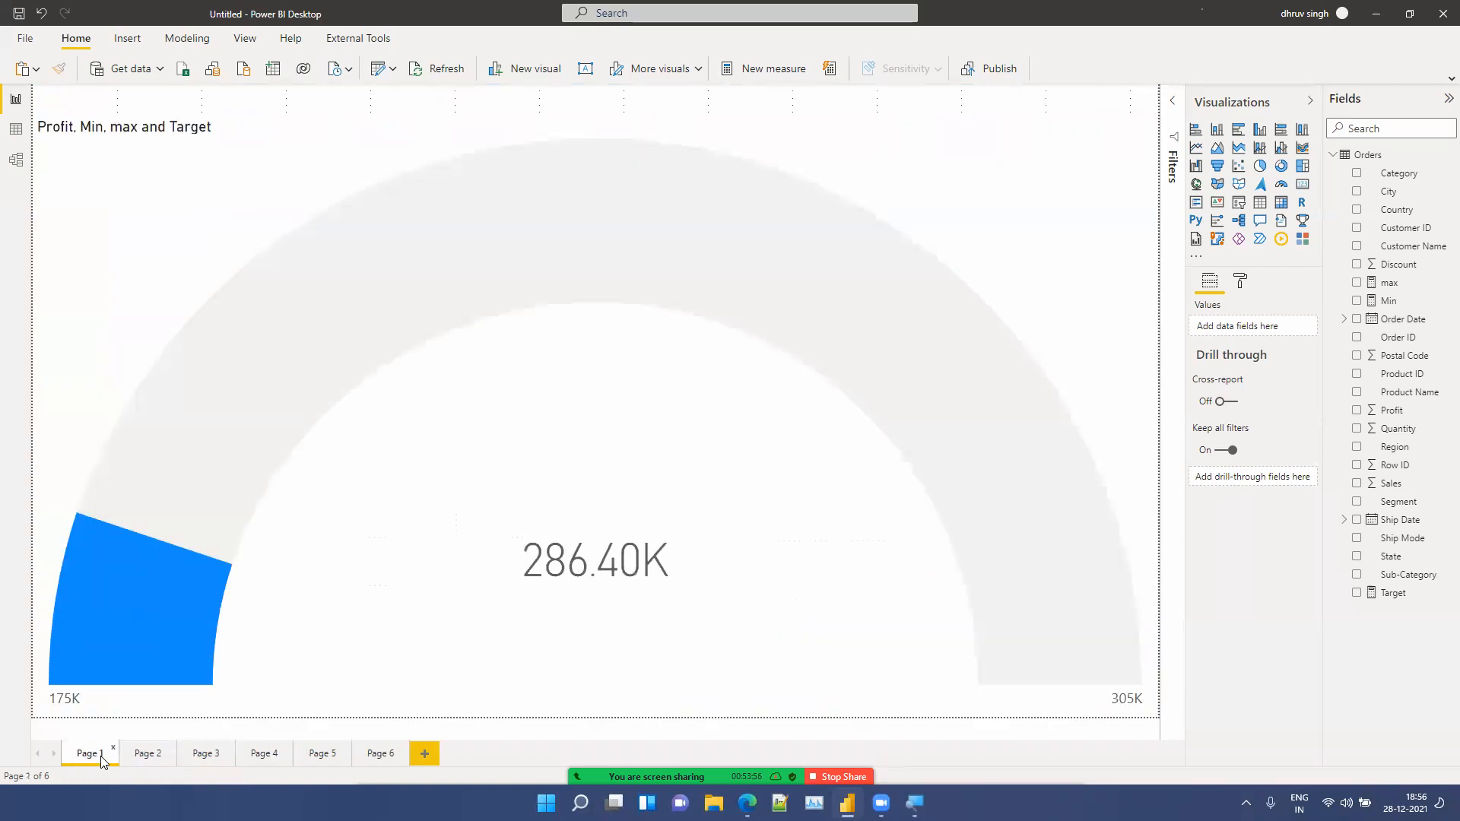
click(207, 754)
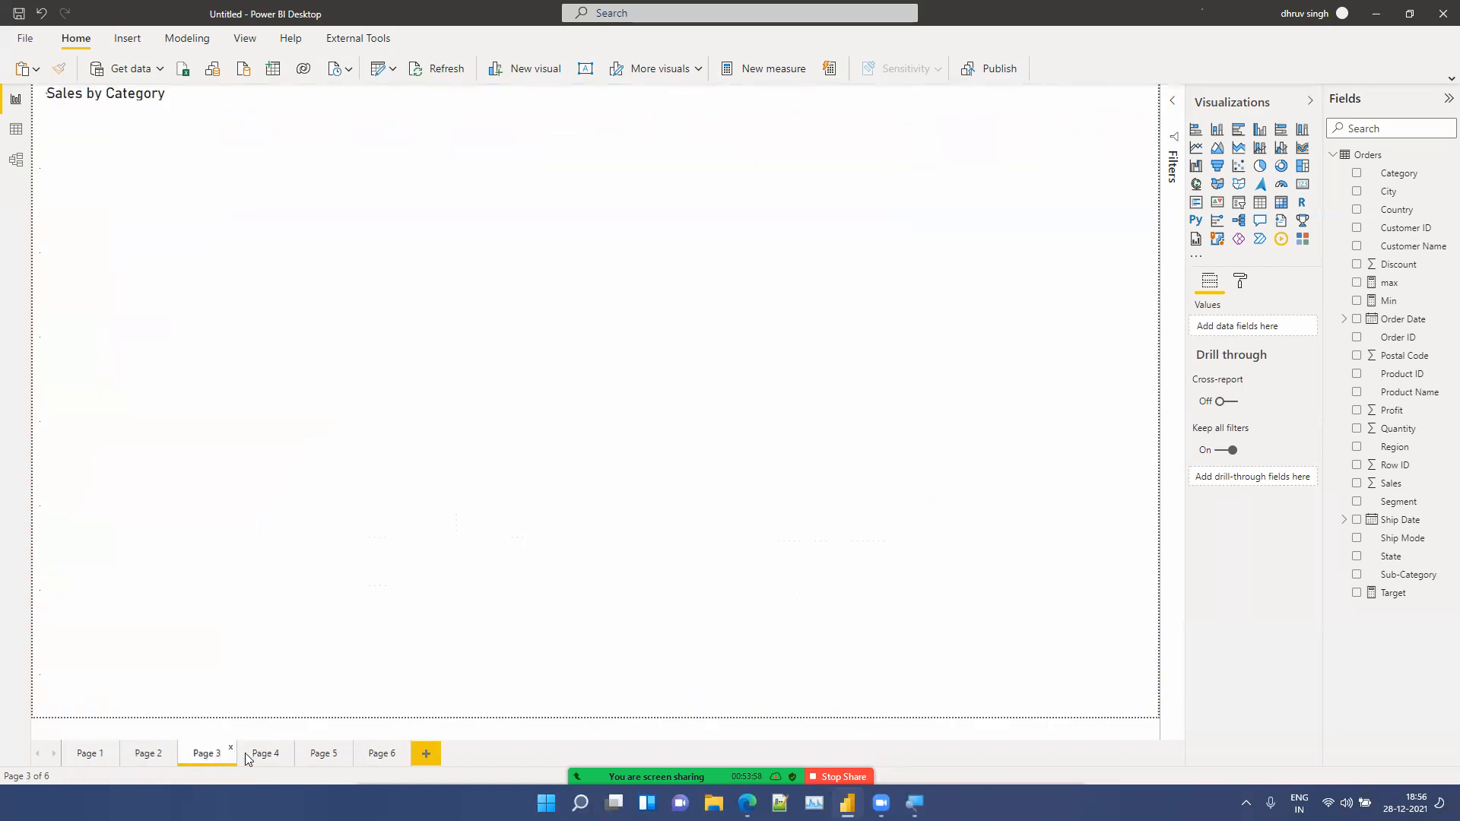
click(265, 755)
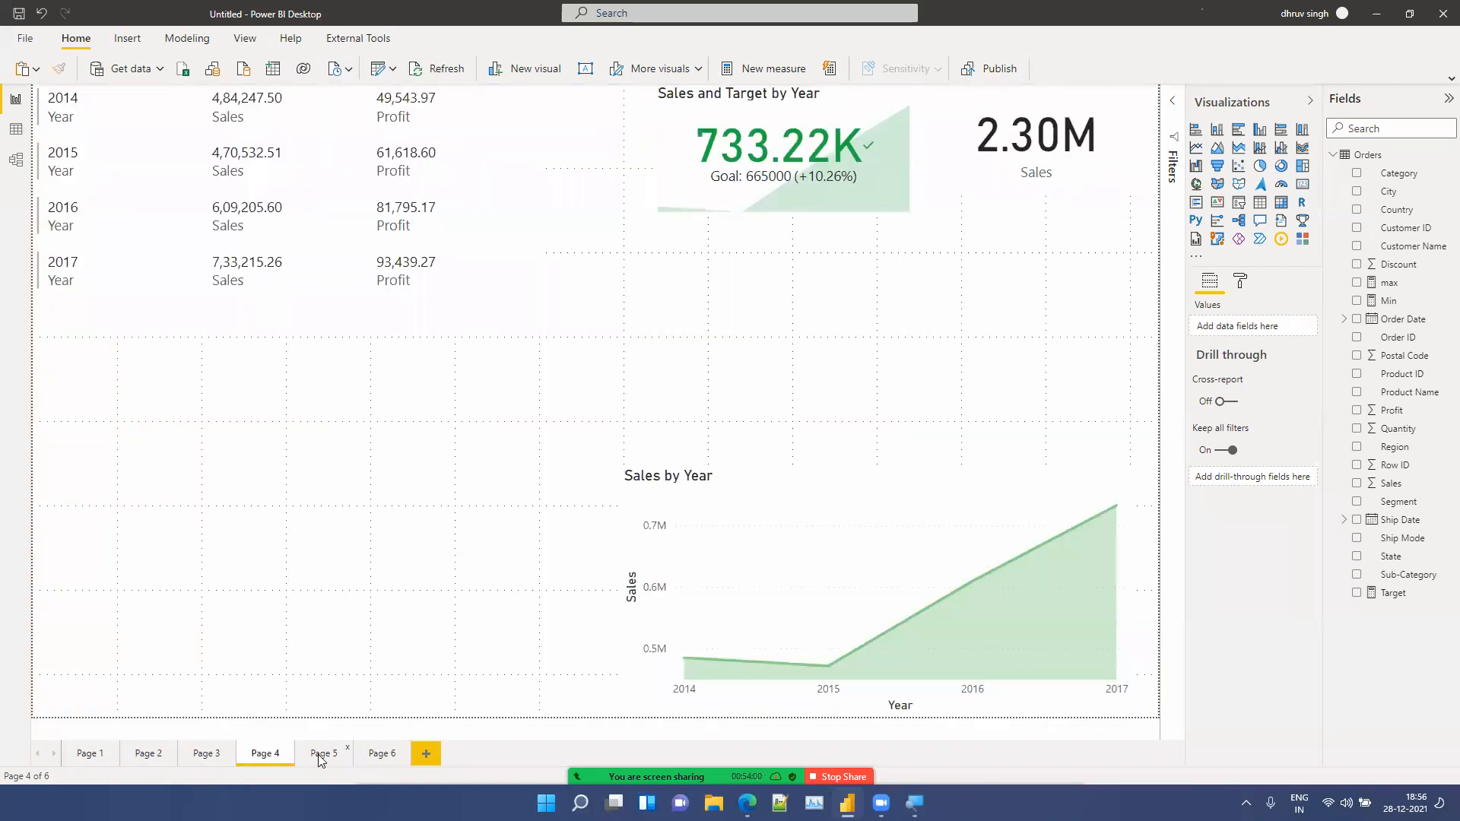
click(320, 755)
click(371, 756)
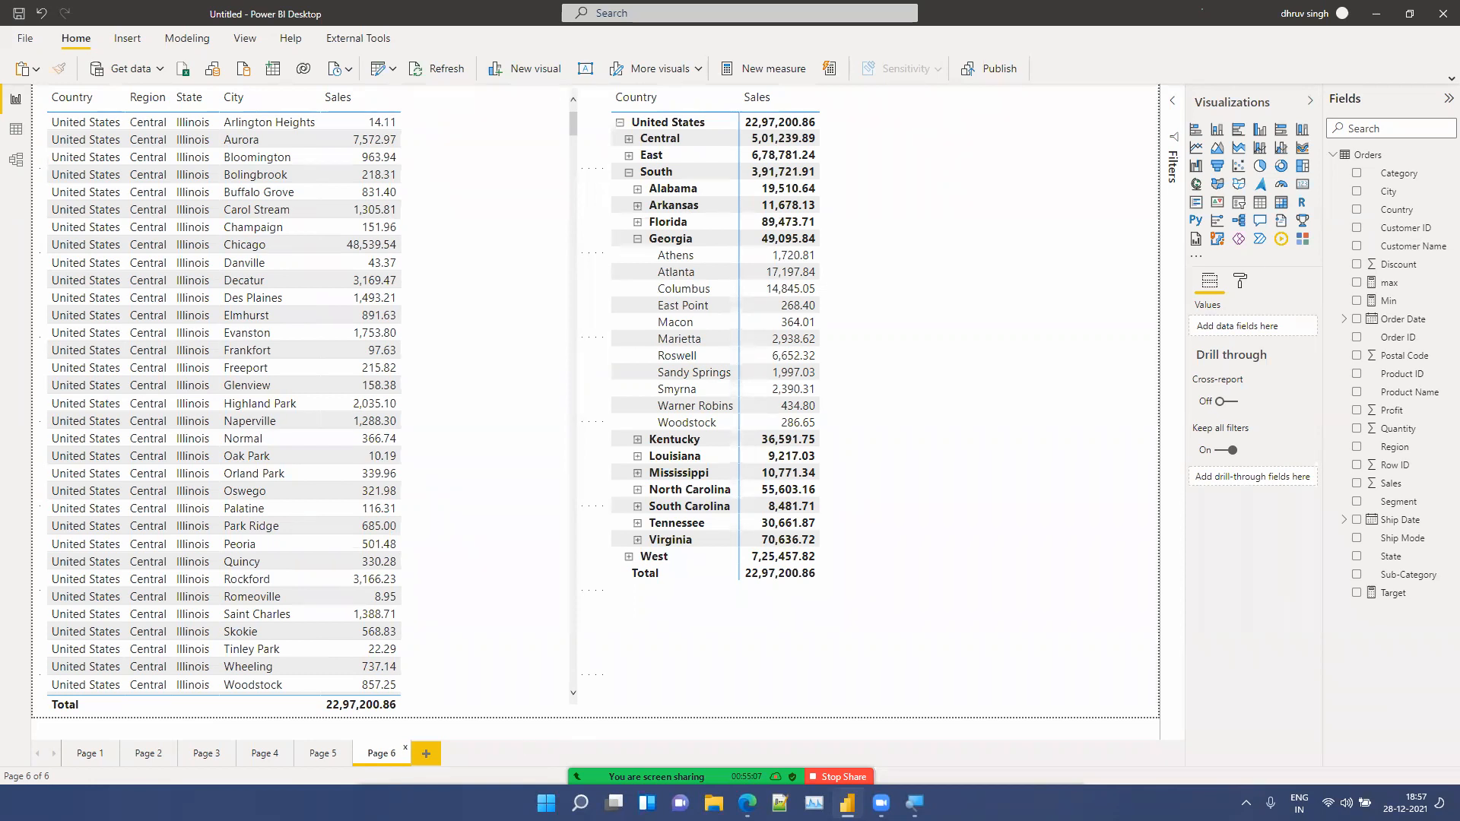
Step: Switch to the Zoom participants list, mute one participant and close the list
key(alt+u)
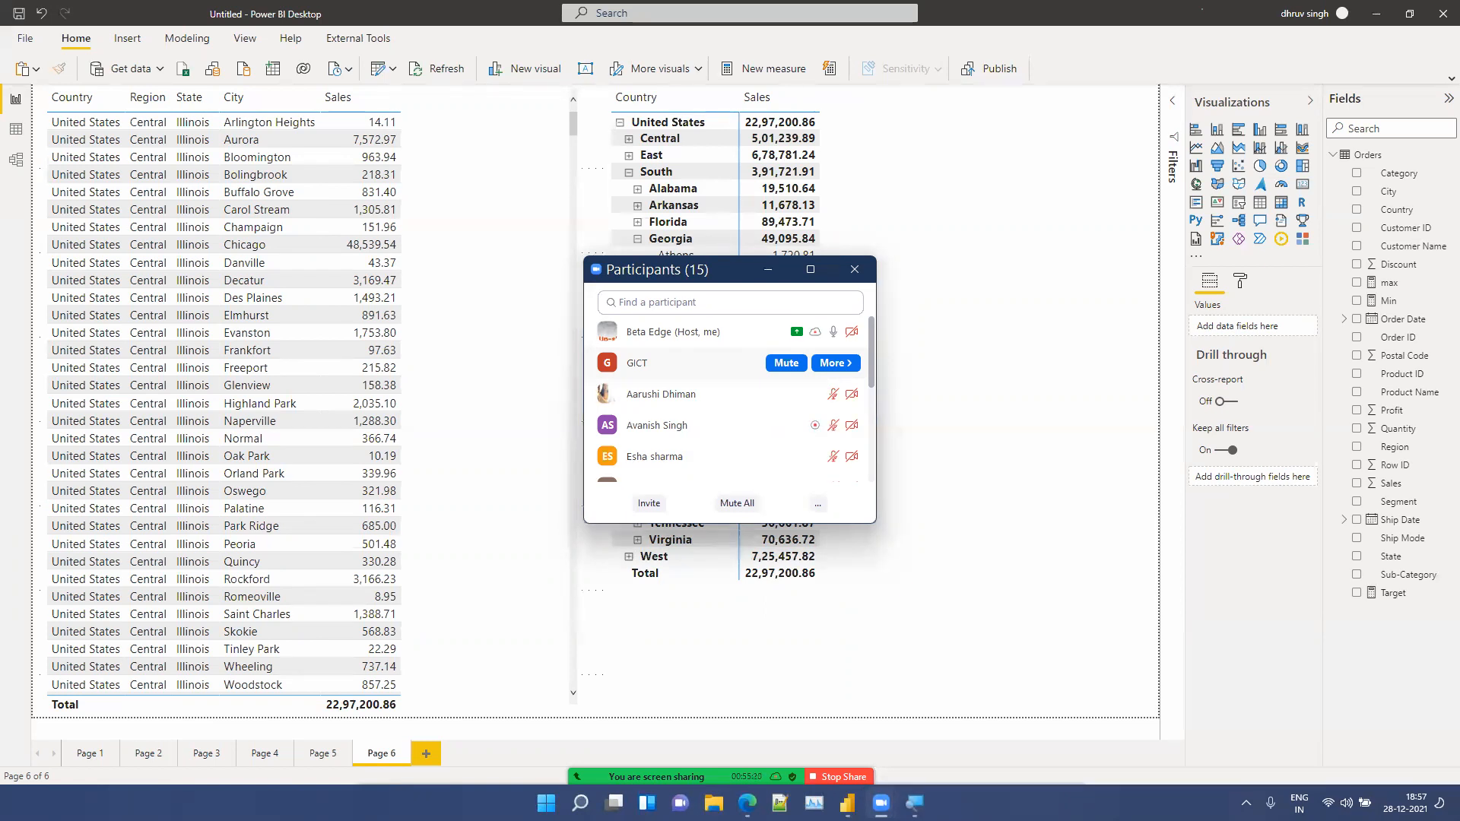
click(786, 363)
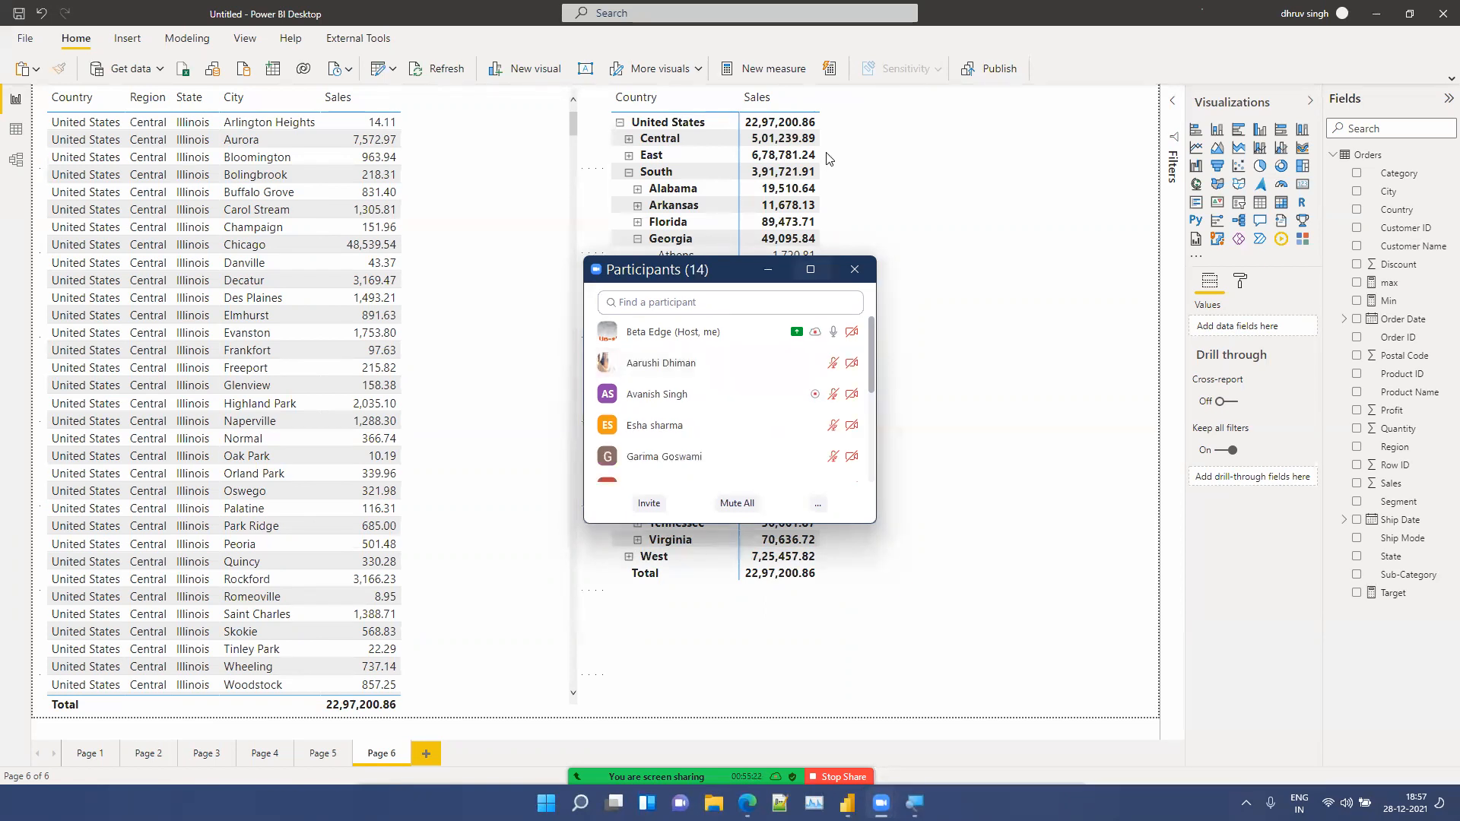
click(787, 245)
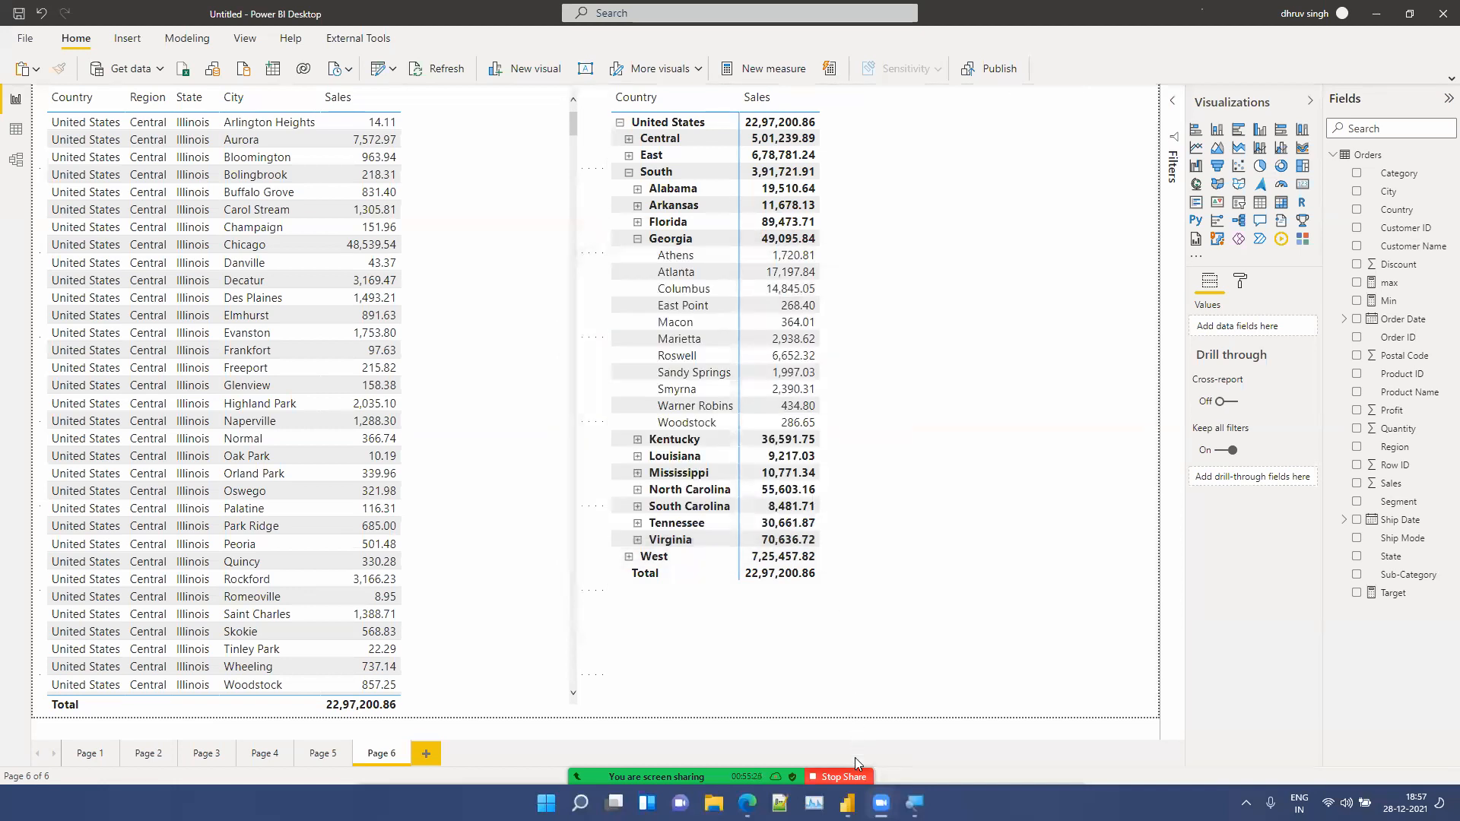